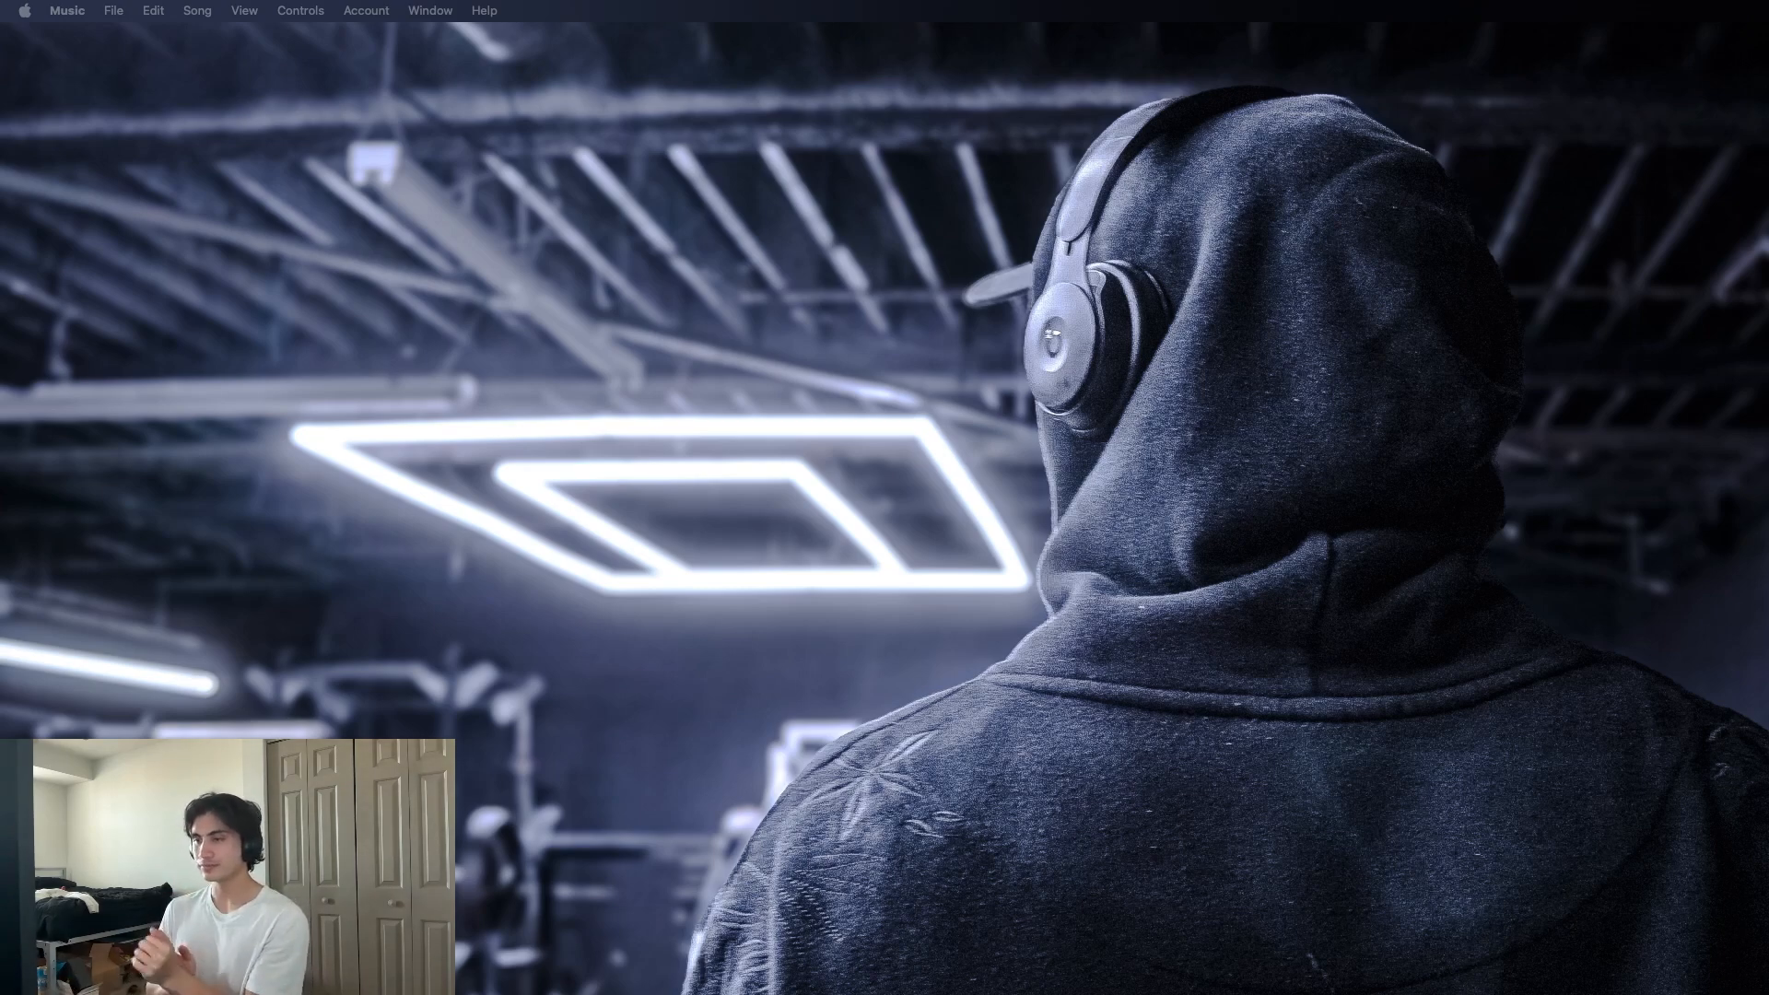
# Switch to DaVinci Resolve and create a new project named "Day 1"
pyautogui.rightClick(766, 994)
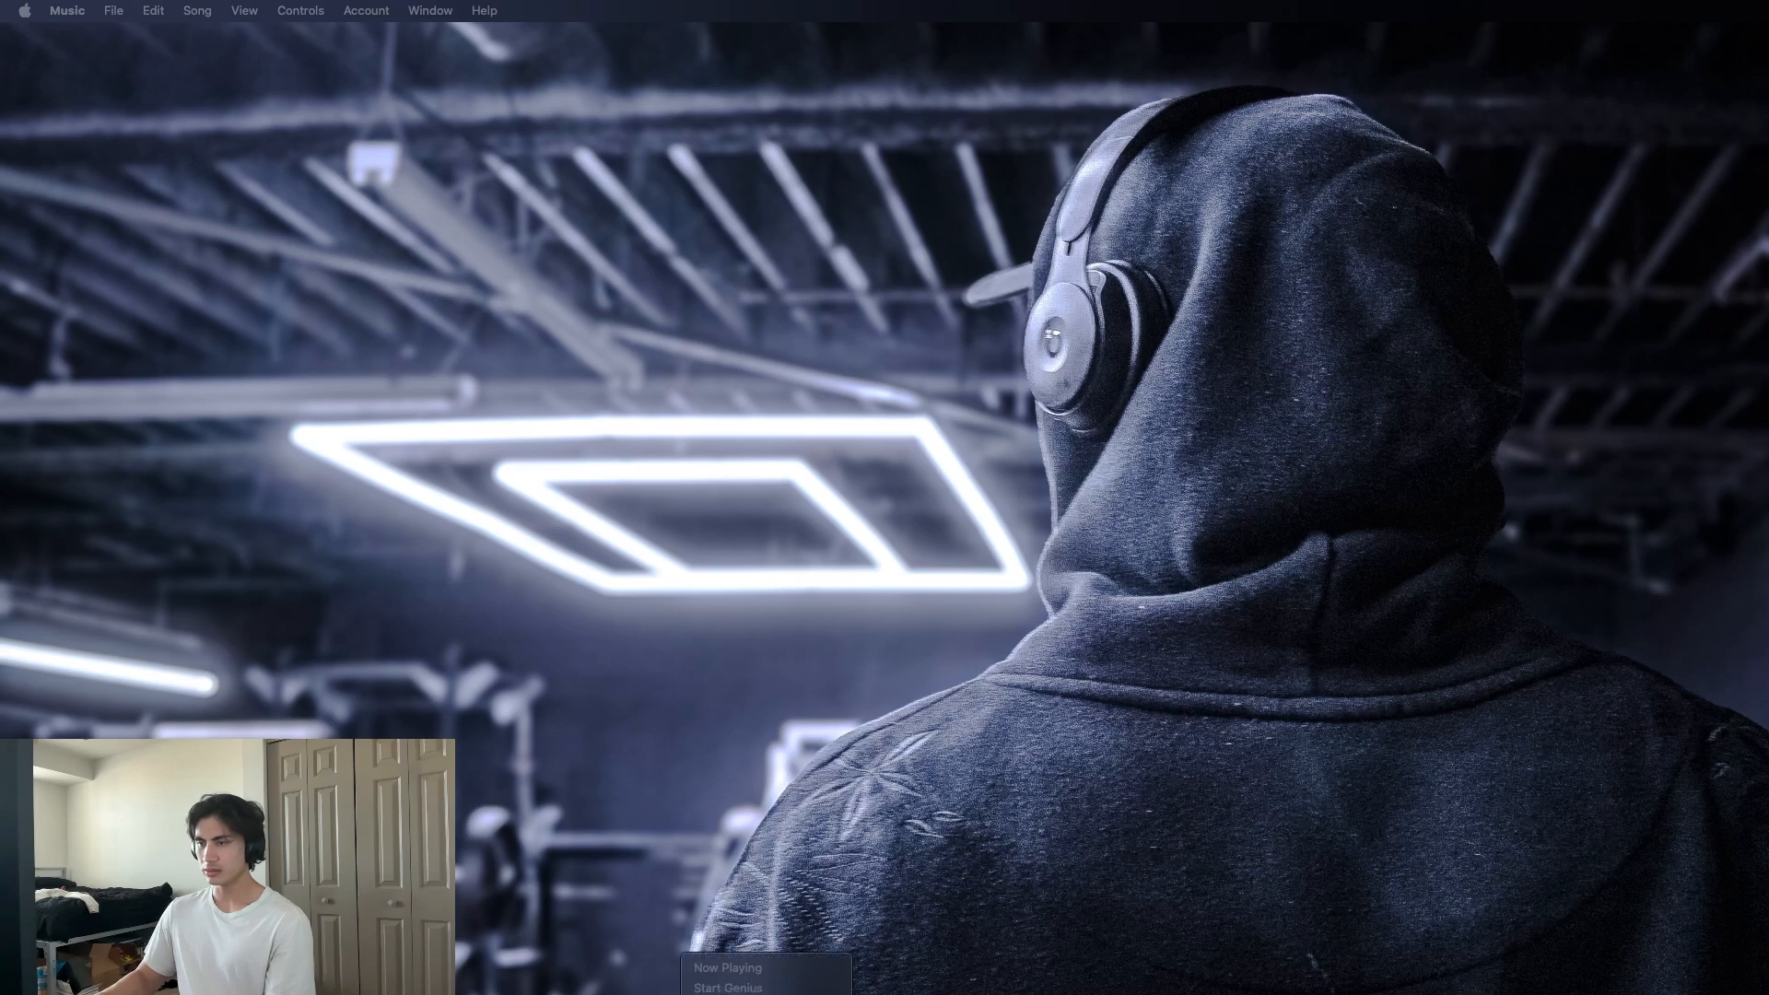
pyautogui.click(737, 994)
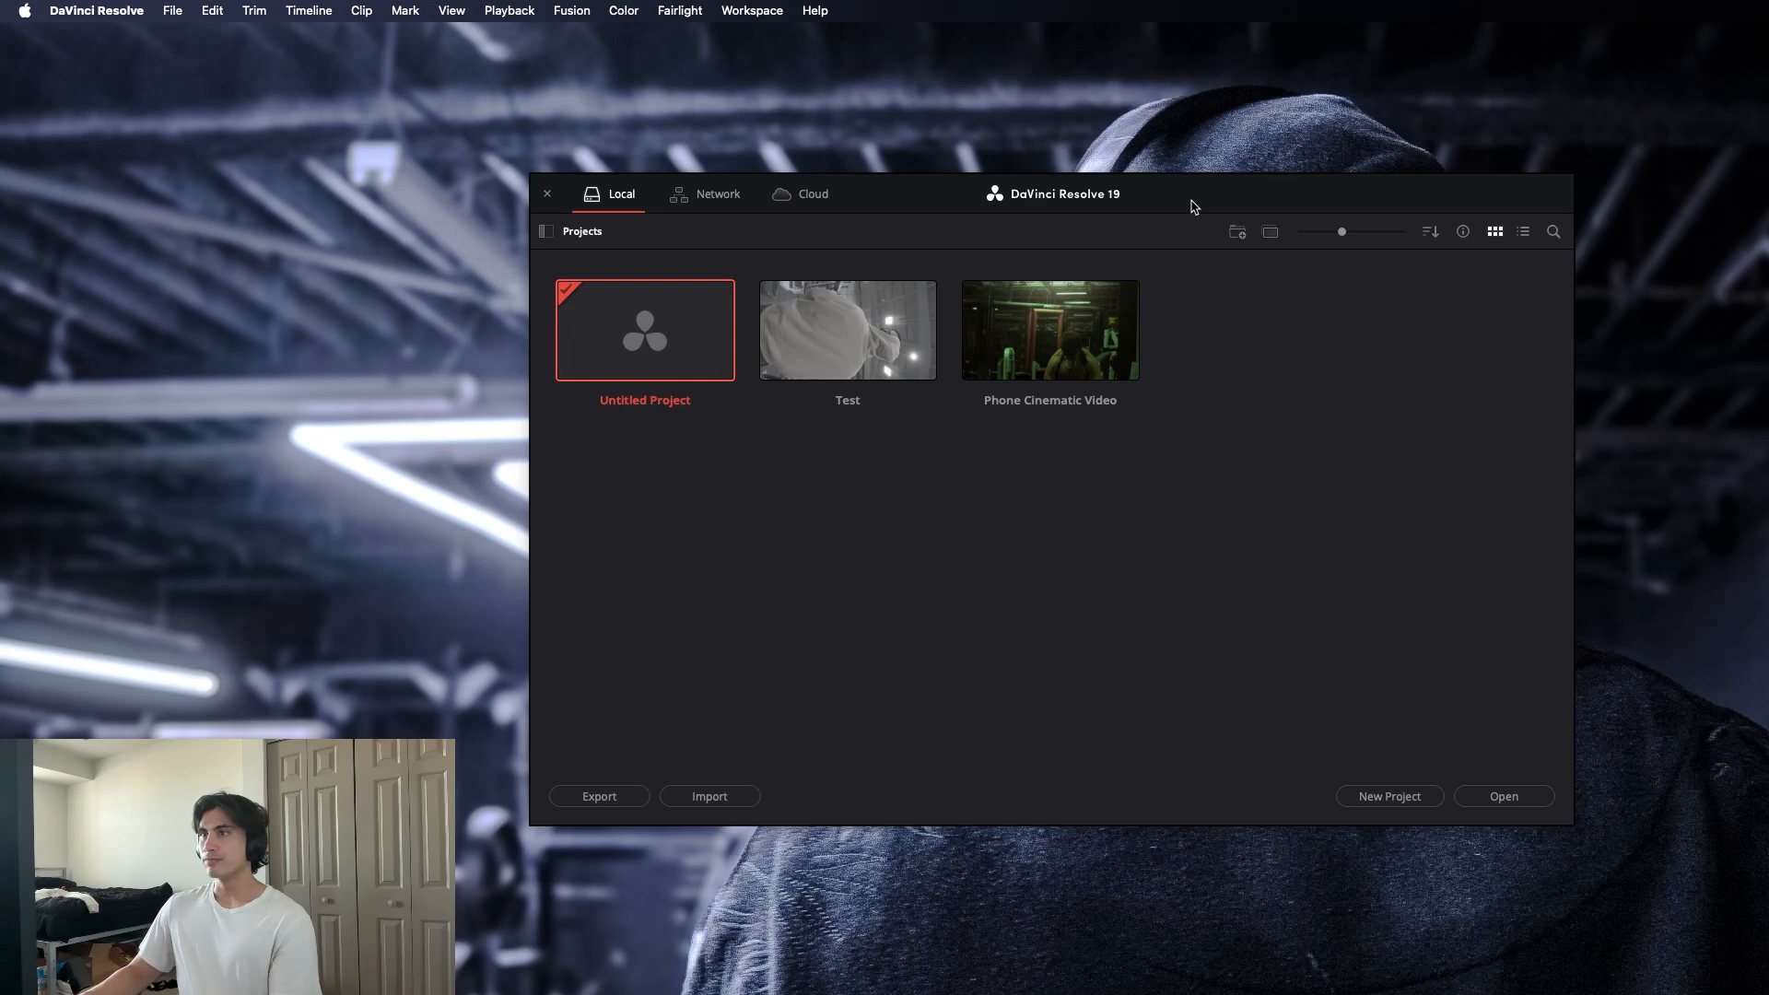
pyautogui.moveTo(1278, 211); pyautogui.dragTo(1518, 207)
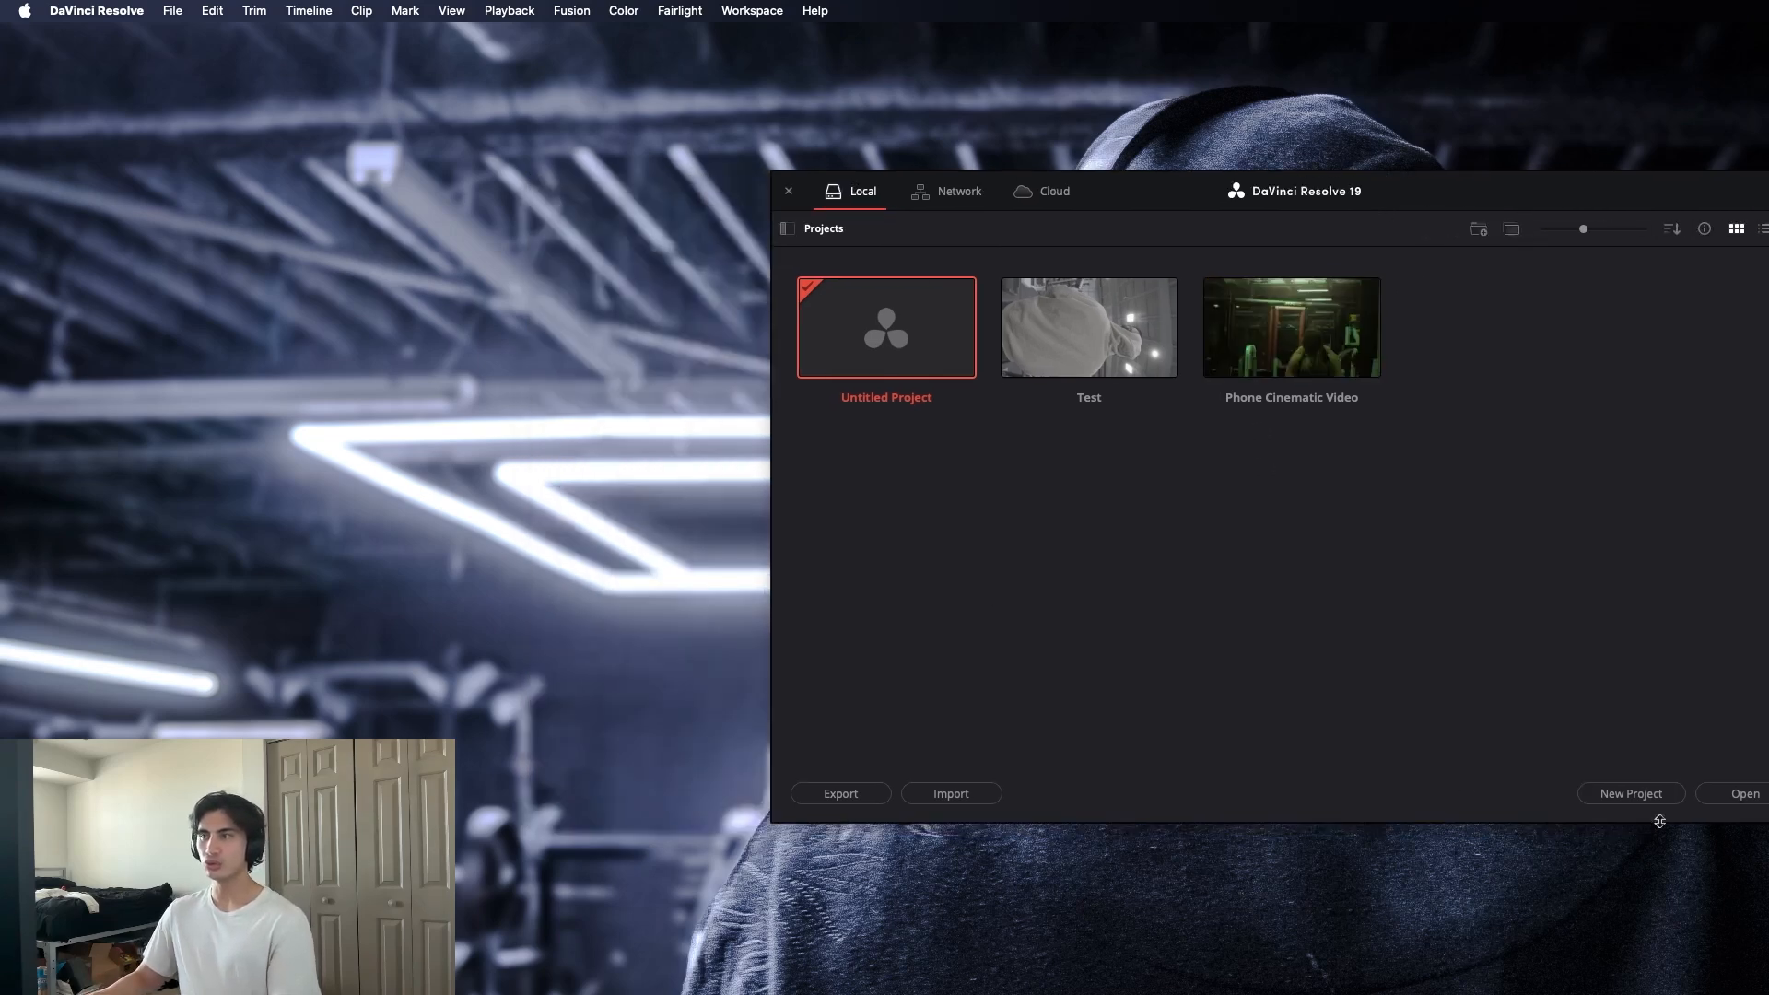
pyautogui.click(1654, 792)
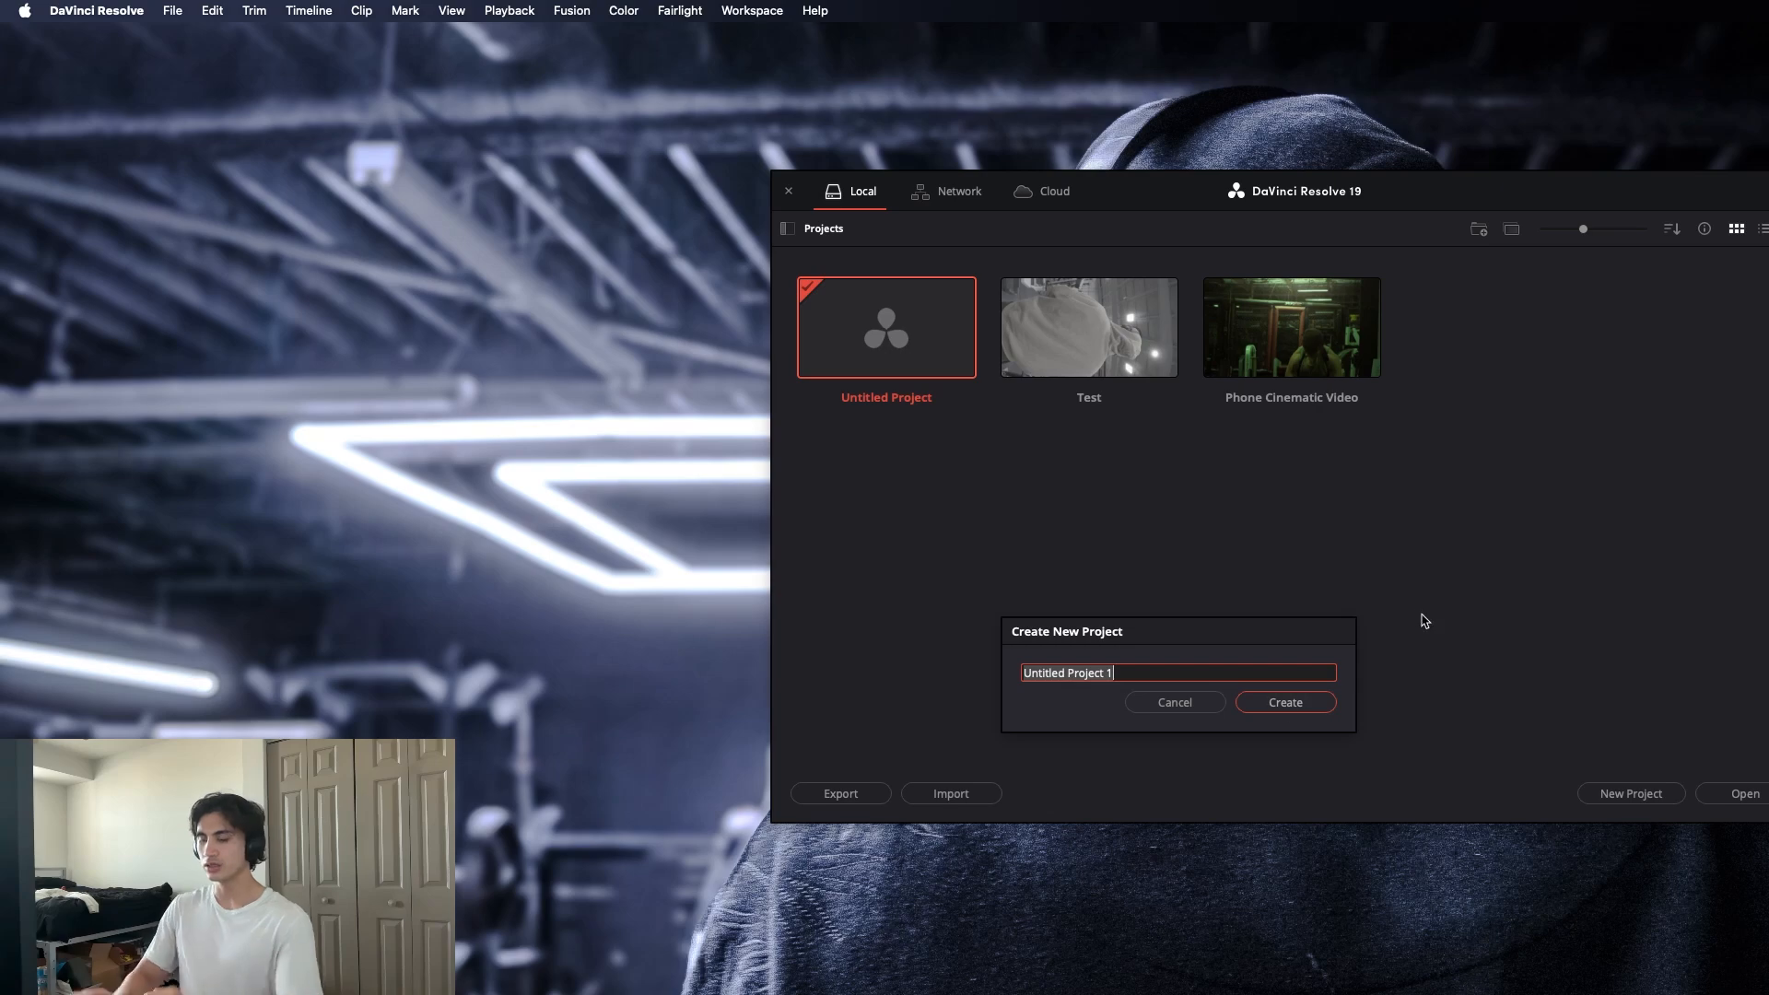
pyautogui.write('Day 1')
pyautogui.press('Return')
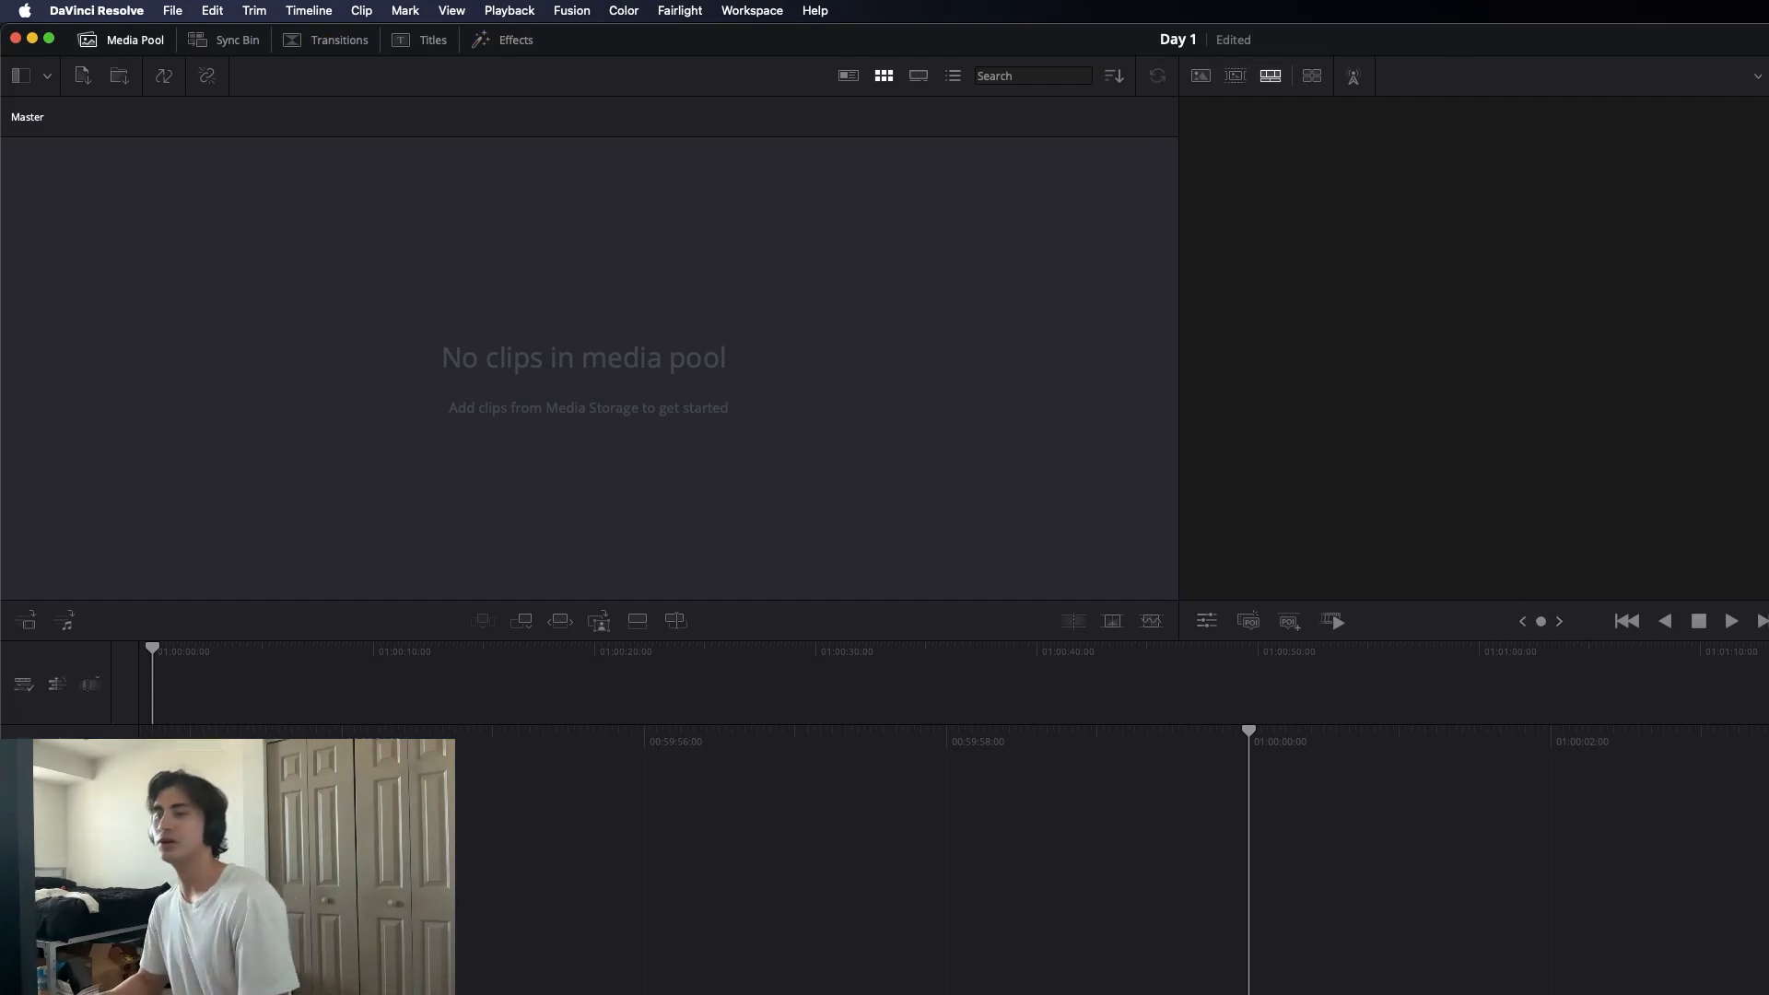
# Examine the Media page, browsing the Movies folder and the Diagnostics Application volume in media storage
pyautogui.hotkey('shift', '2')
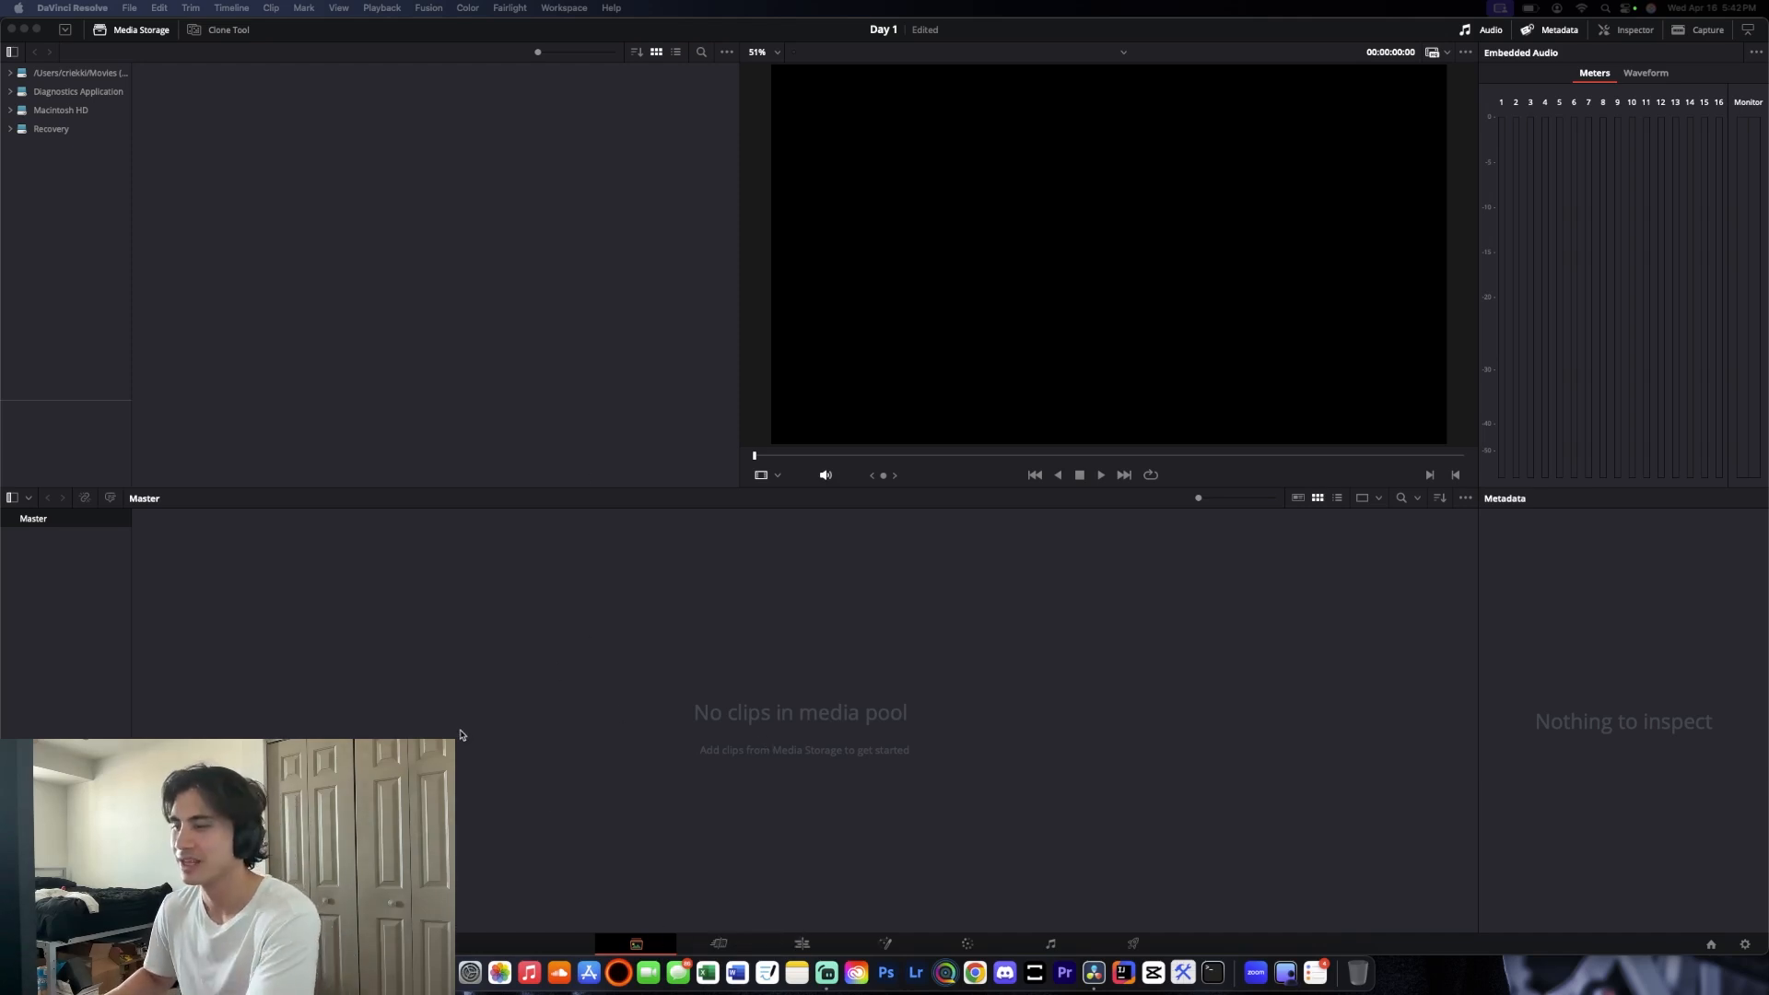
pyautogui.click(514, 745)
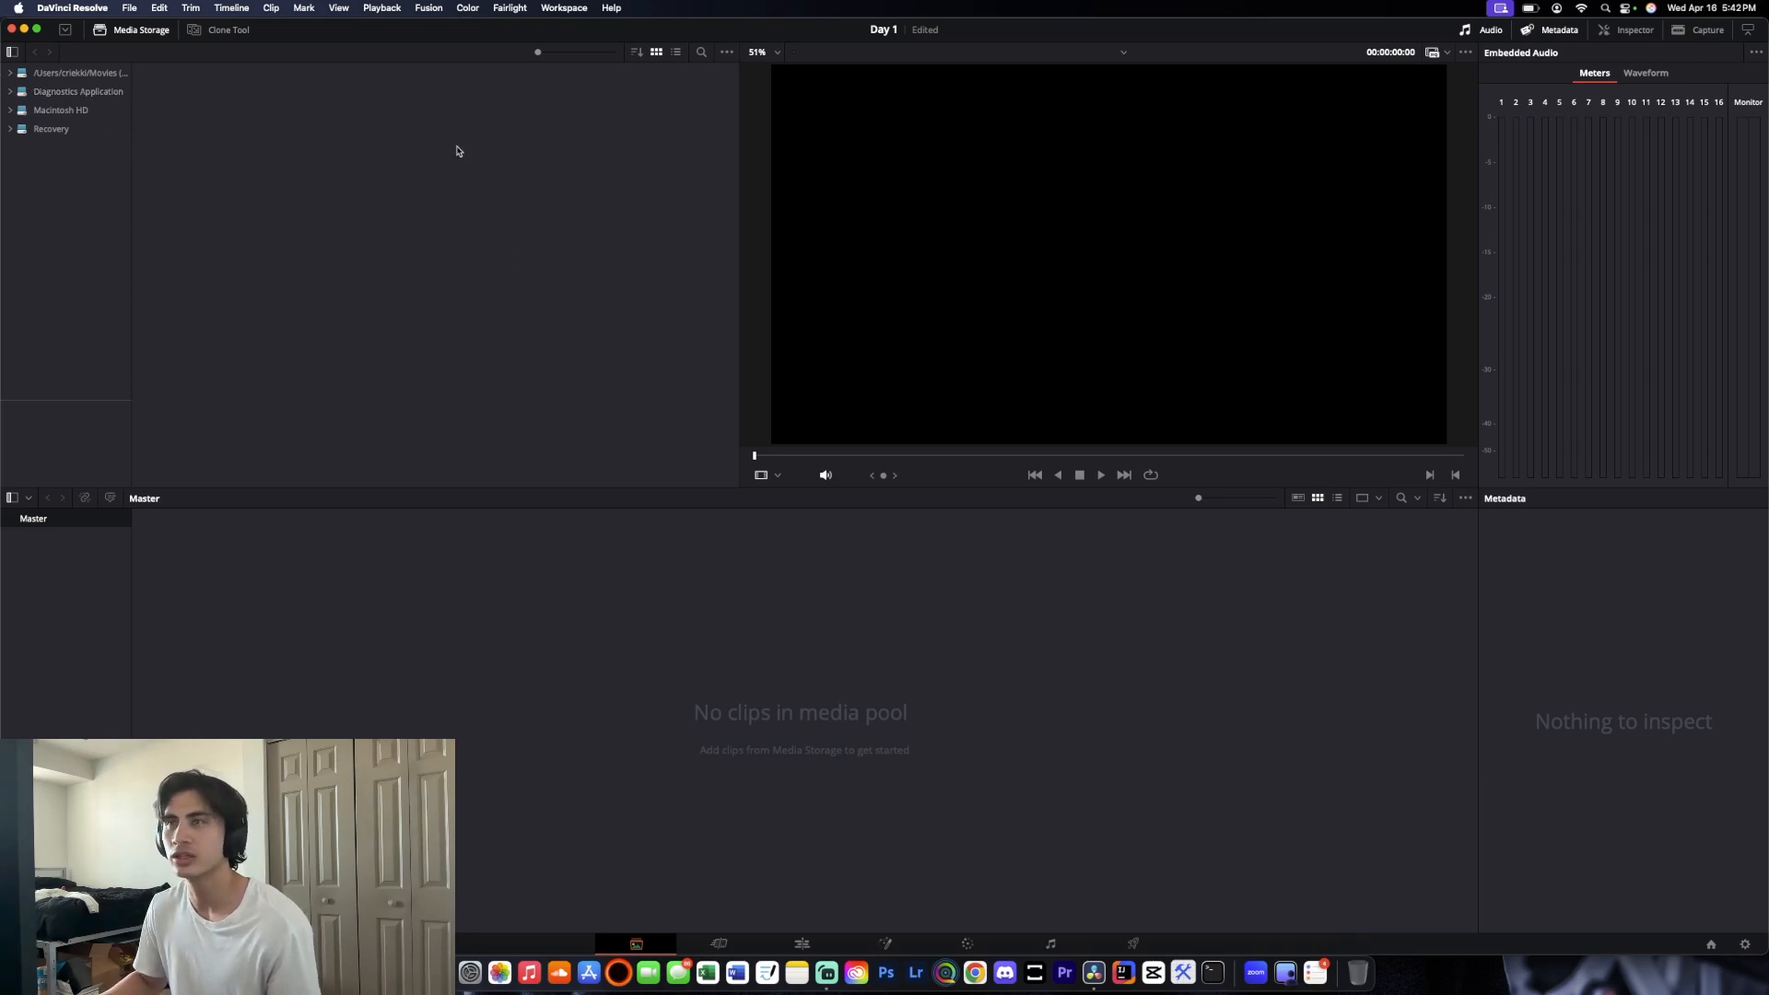
pyautogui.click(78, 73)
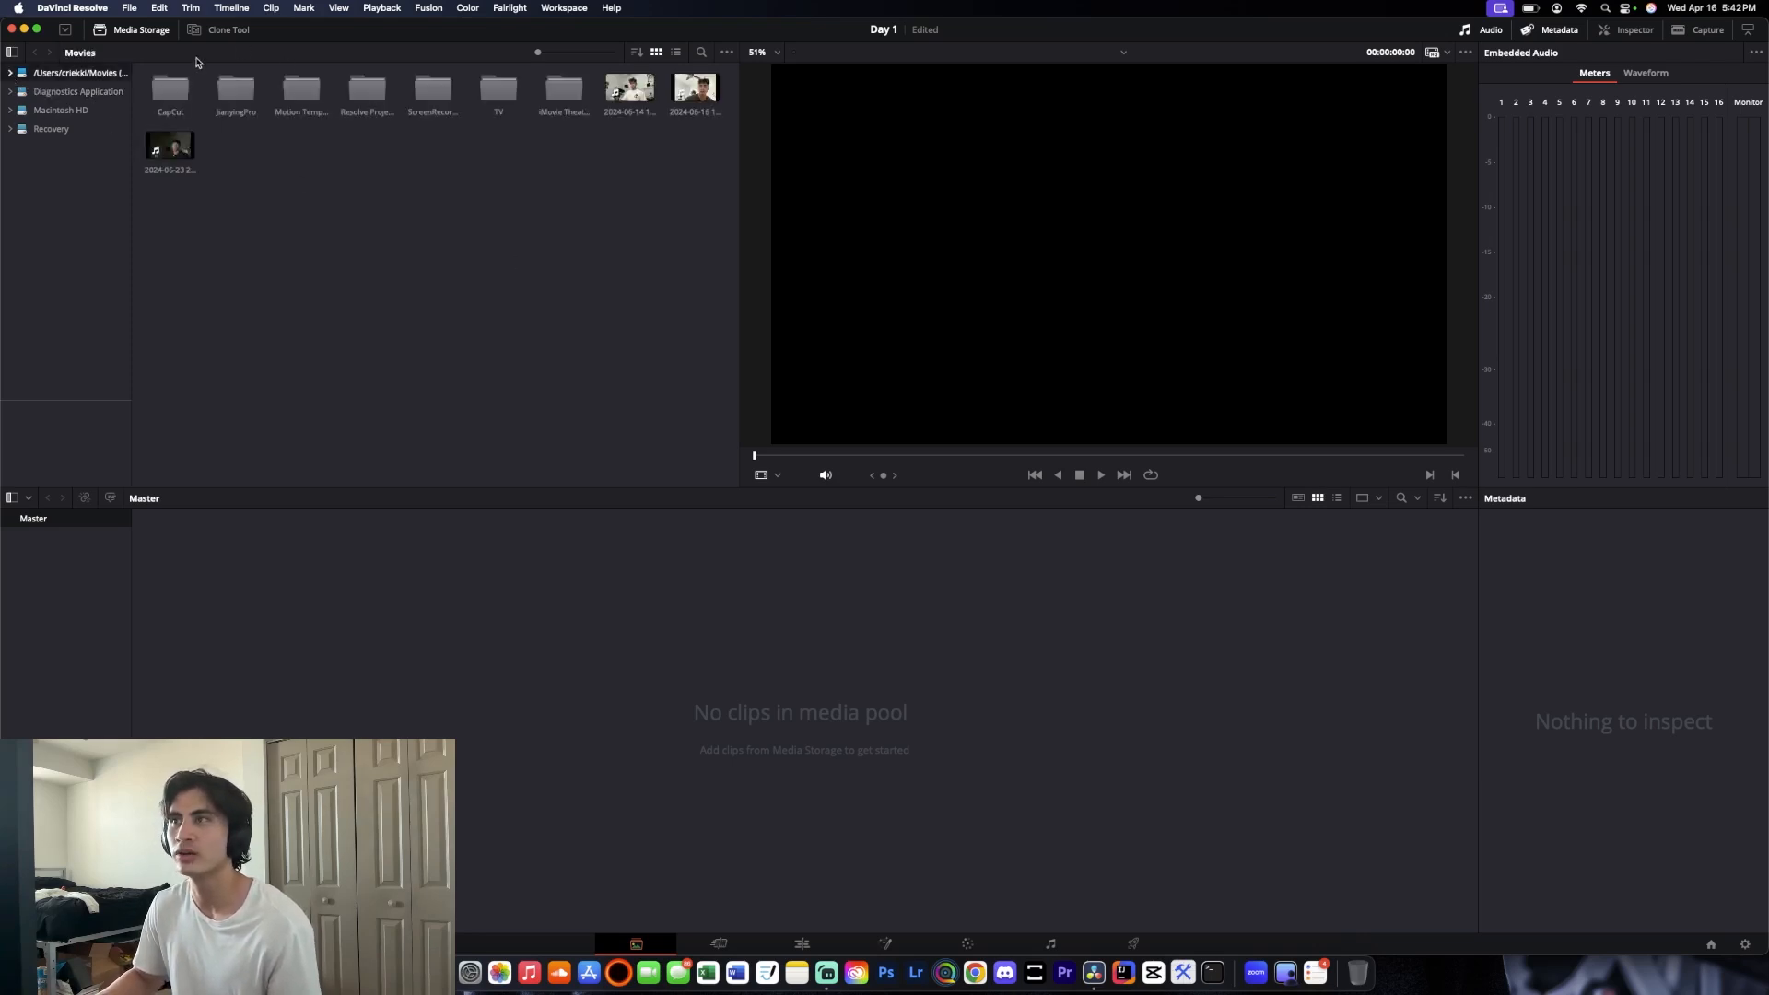
pyautogui.click(20, 94)
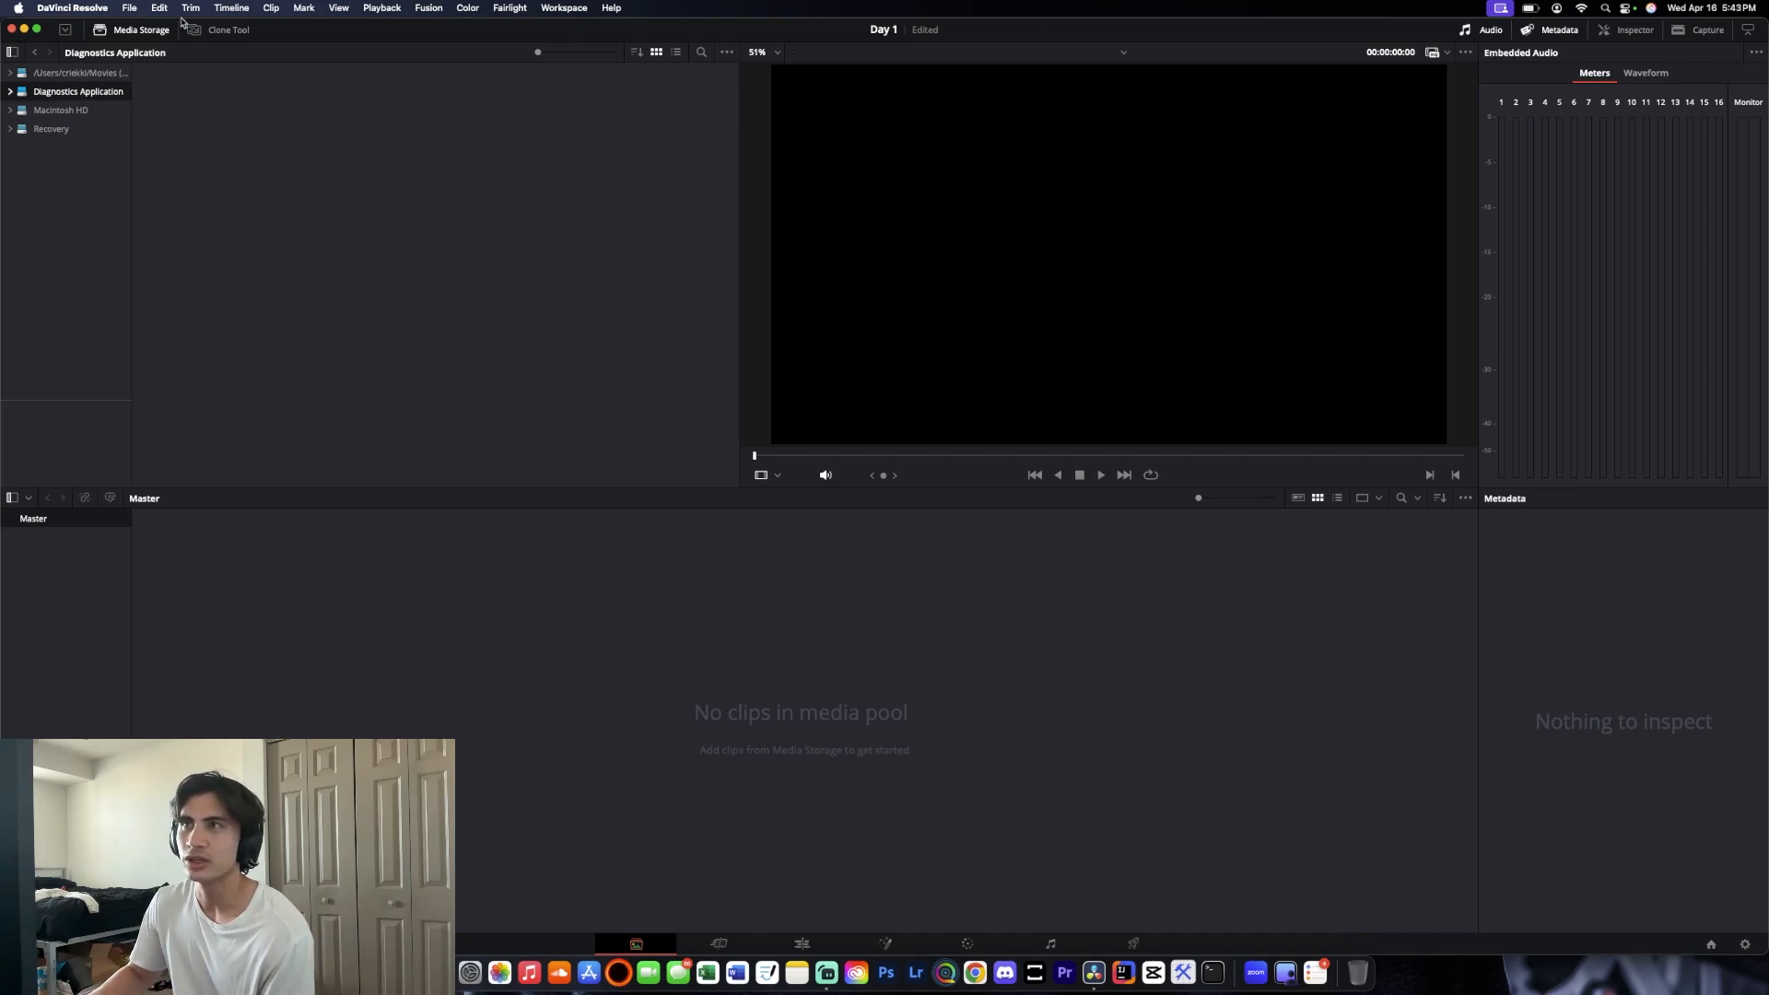
pyautogui.click(28, 497)
pyautogui.click(114, 497)
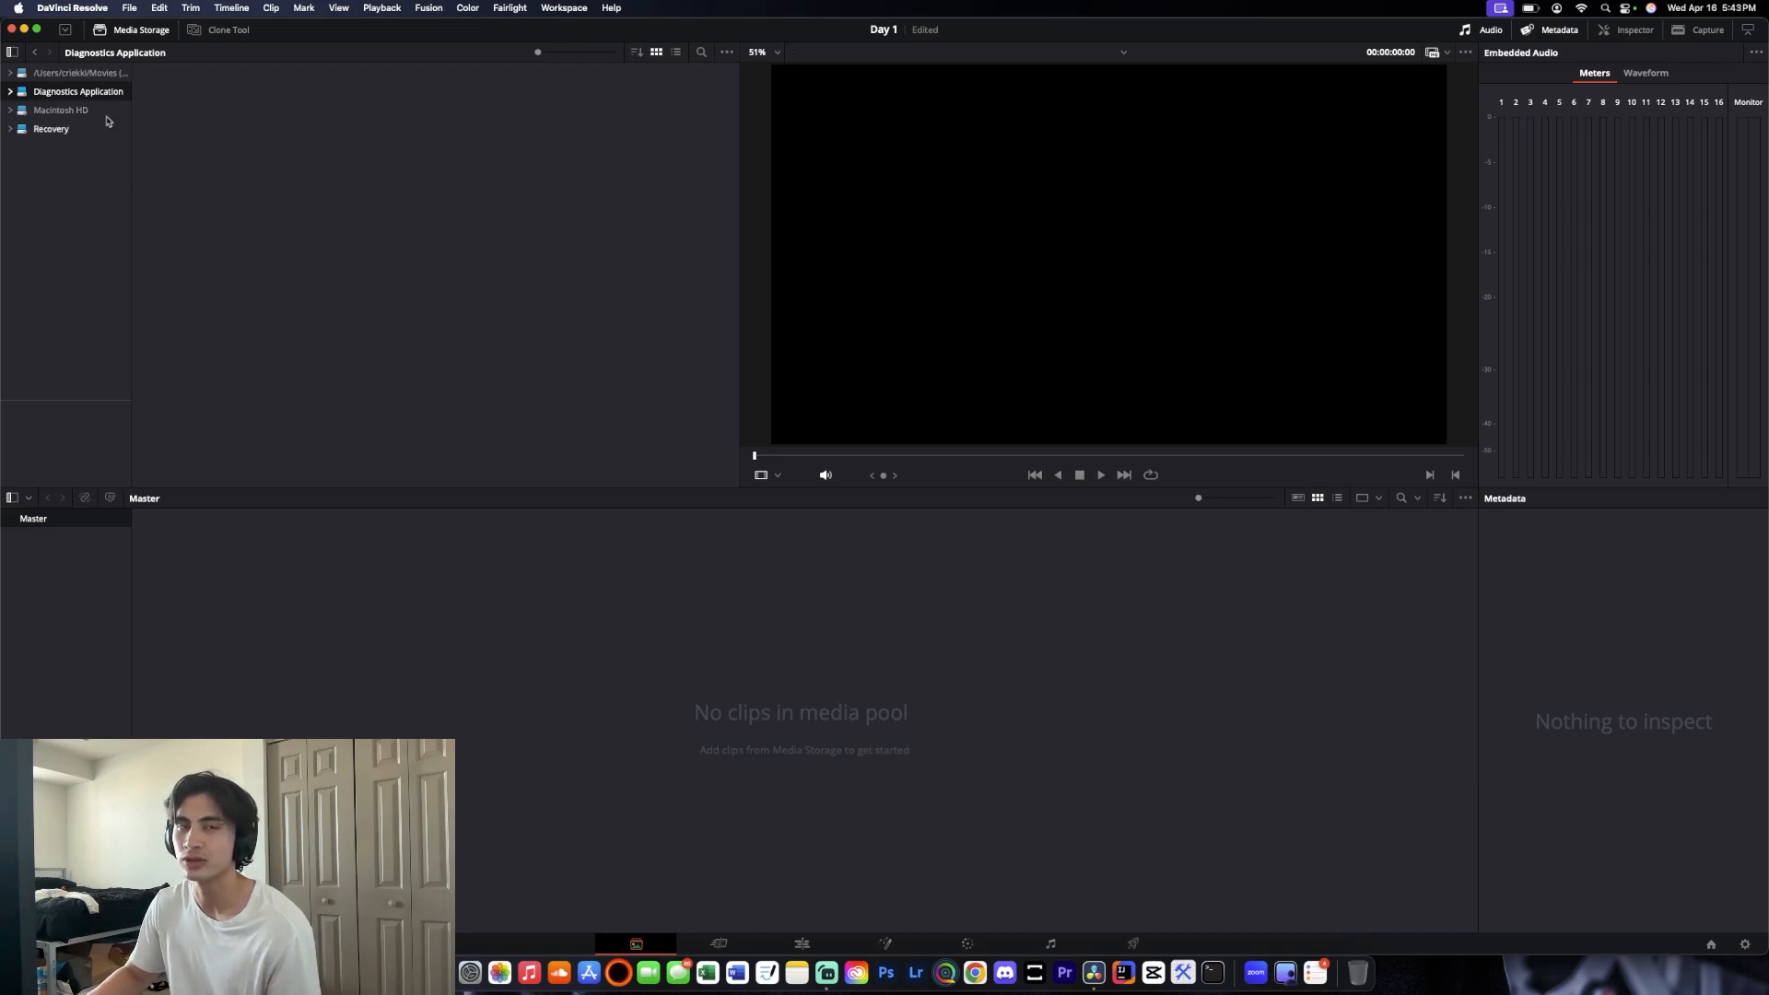
# Examine the layout of the Cut, Edit, Fusion, Color, Fairlight and Deliver pages
pyautogui.click(719, 945)
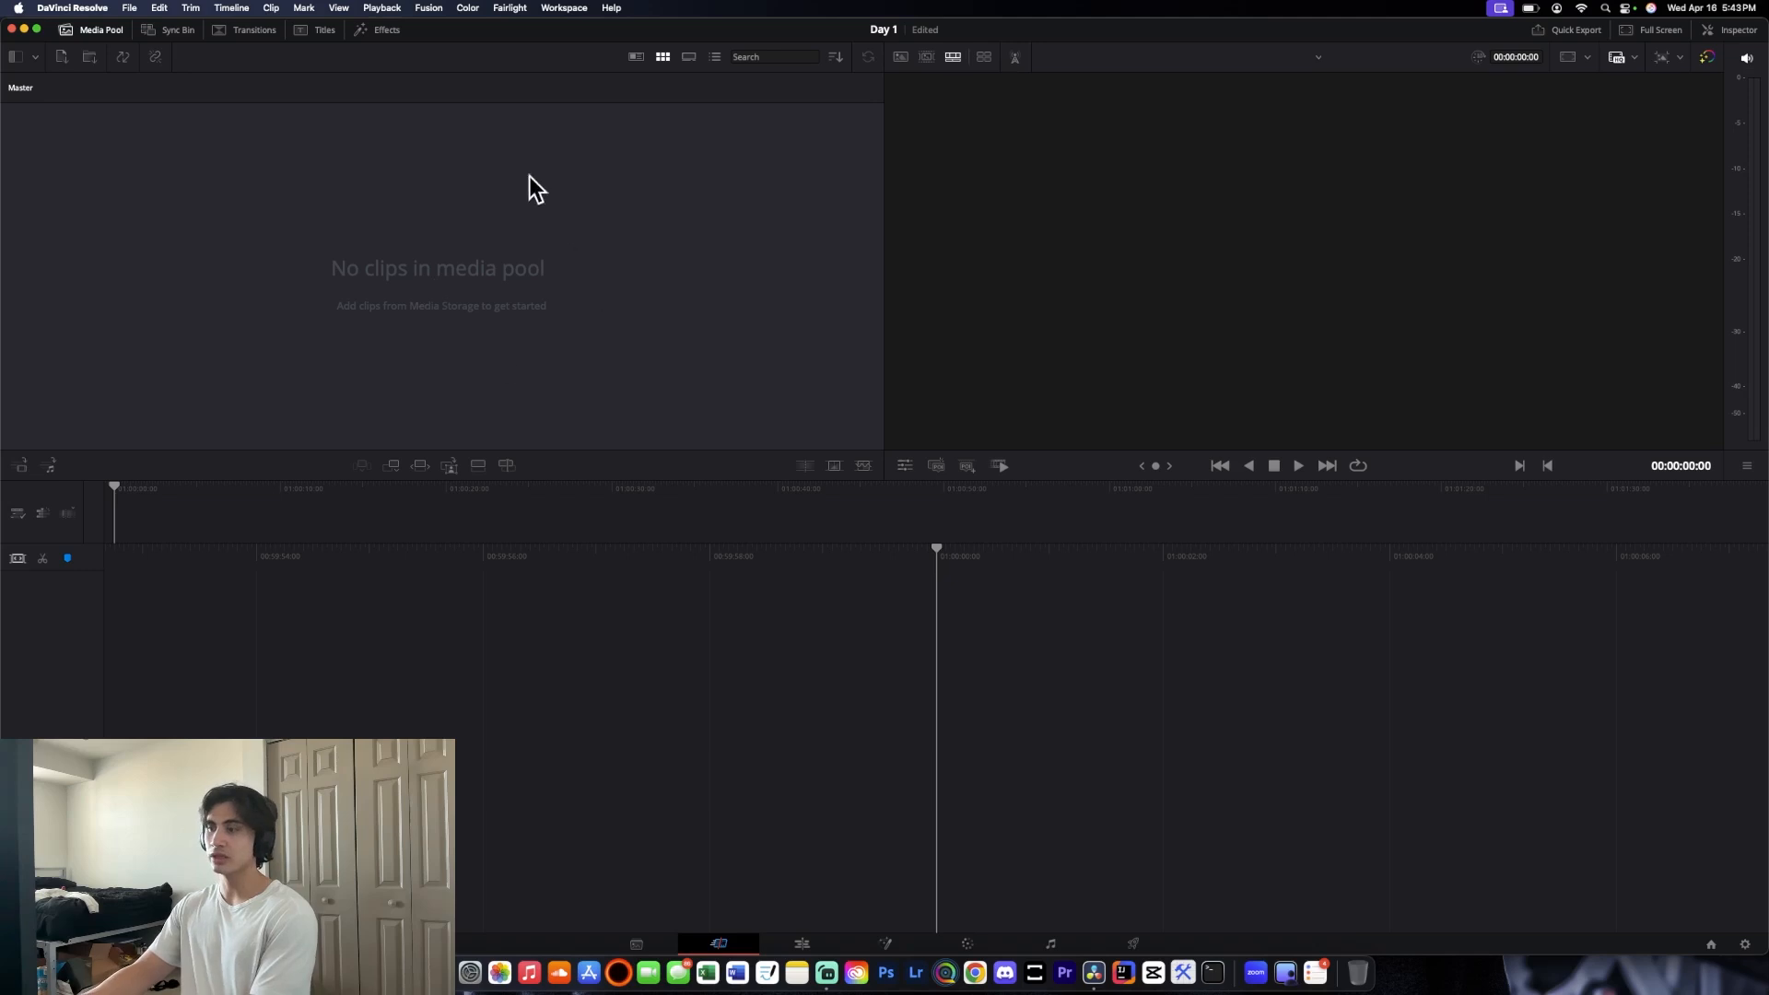
pyautogui.click(801, 943)
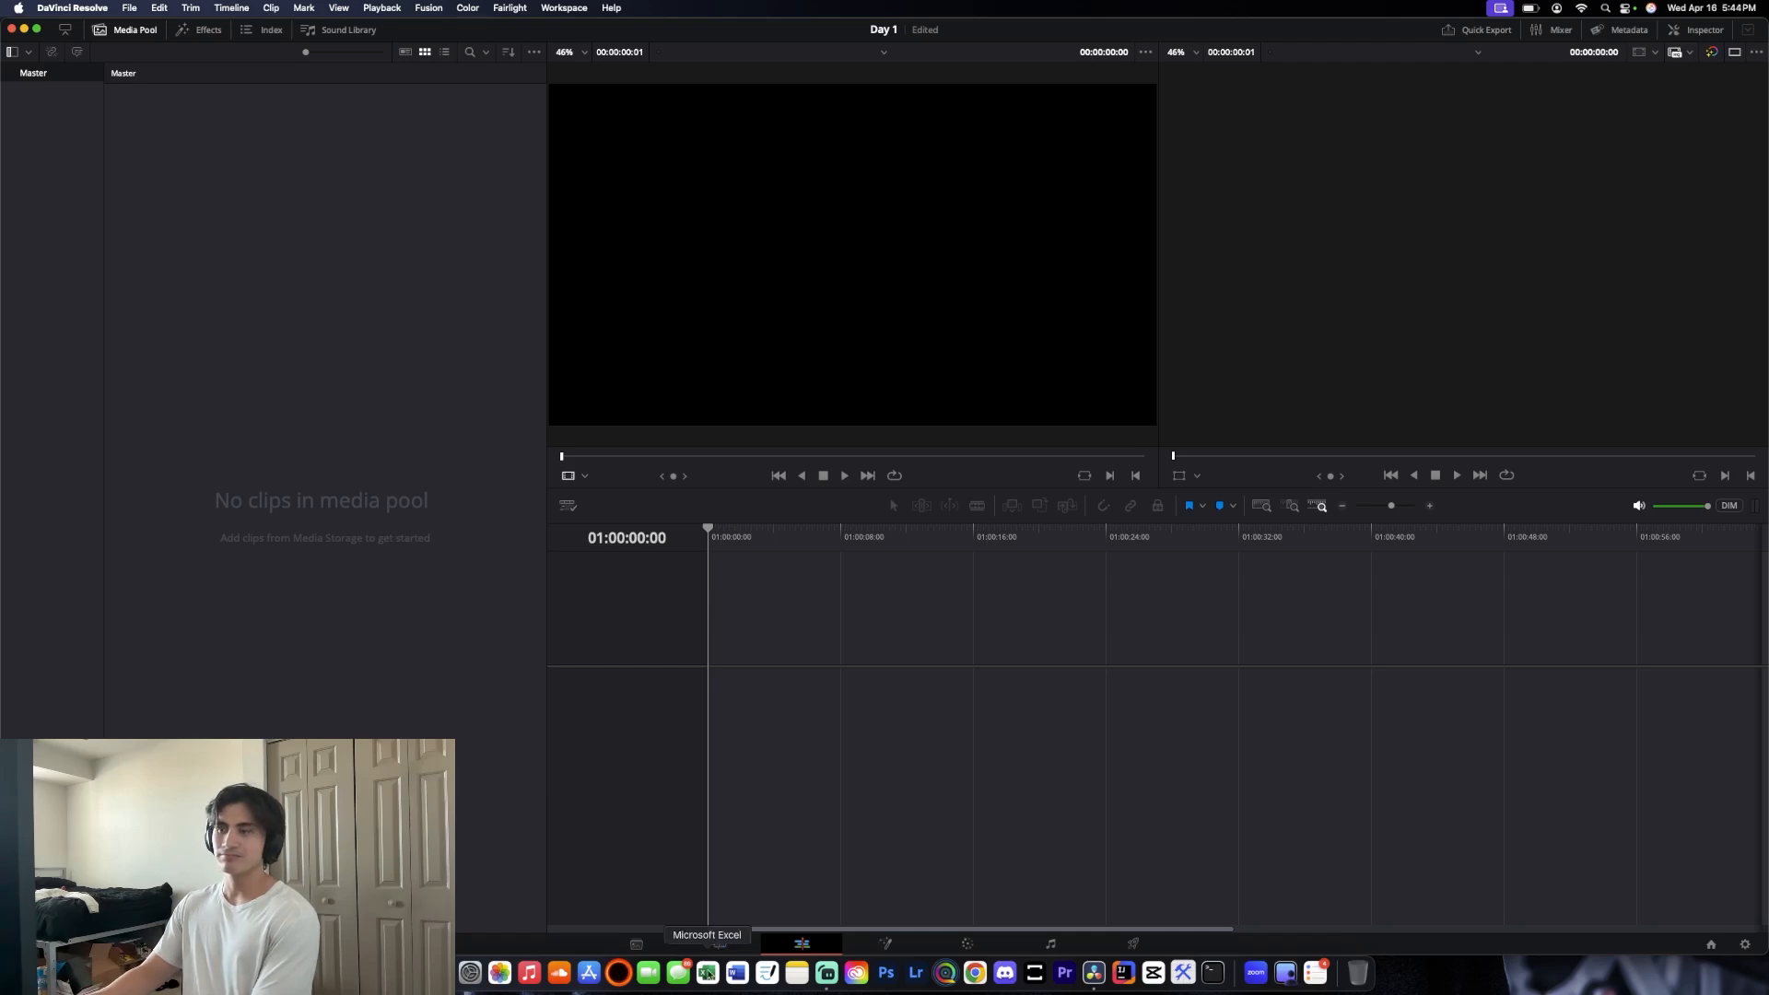
pyautogui.click(719, 943)
pyautogui.click(801, 944)
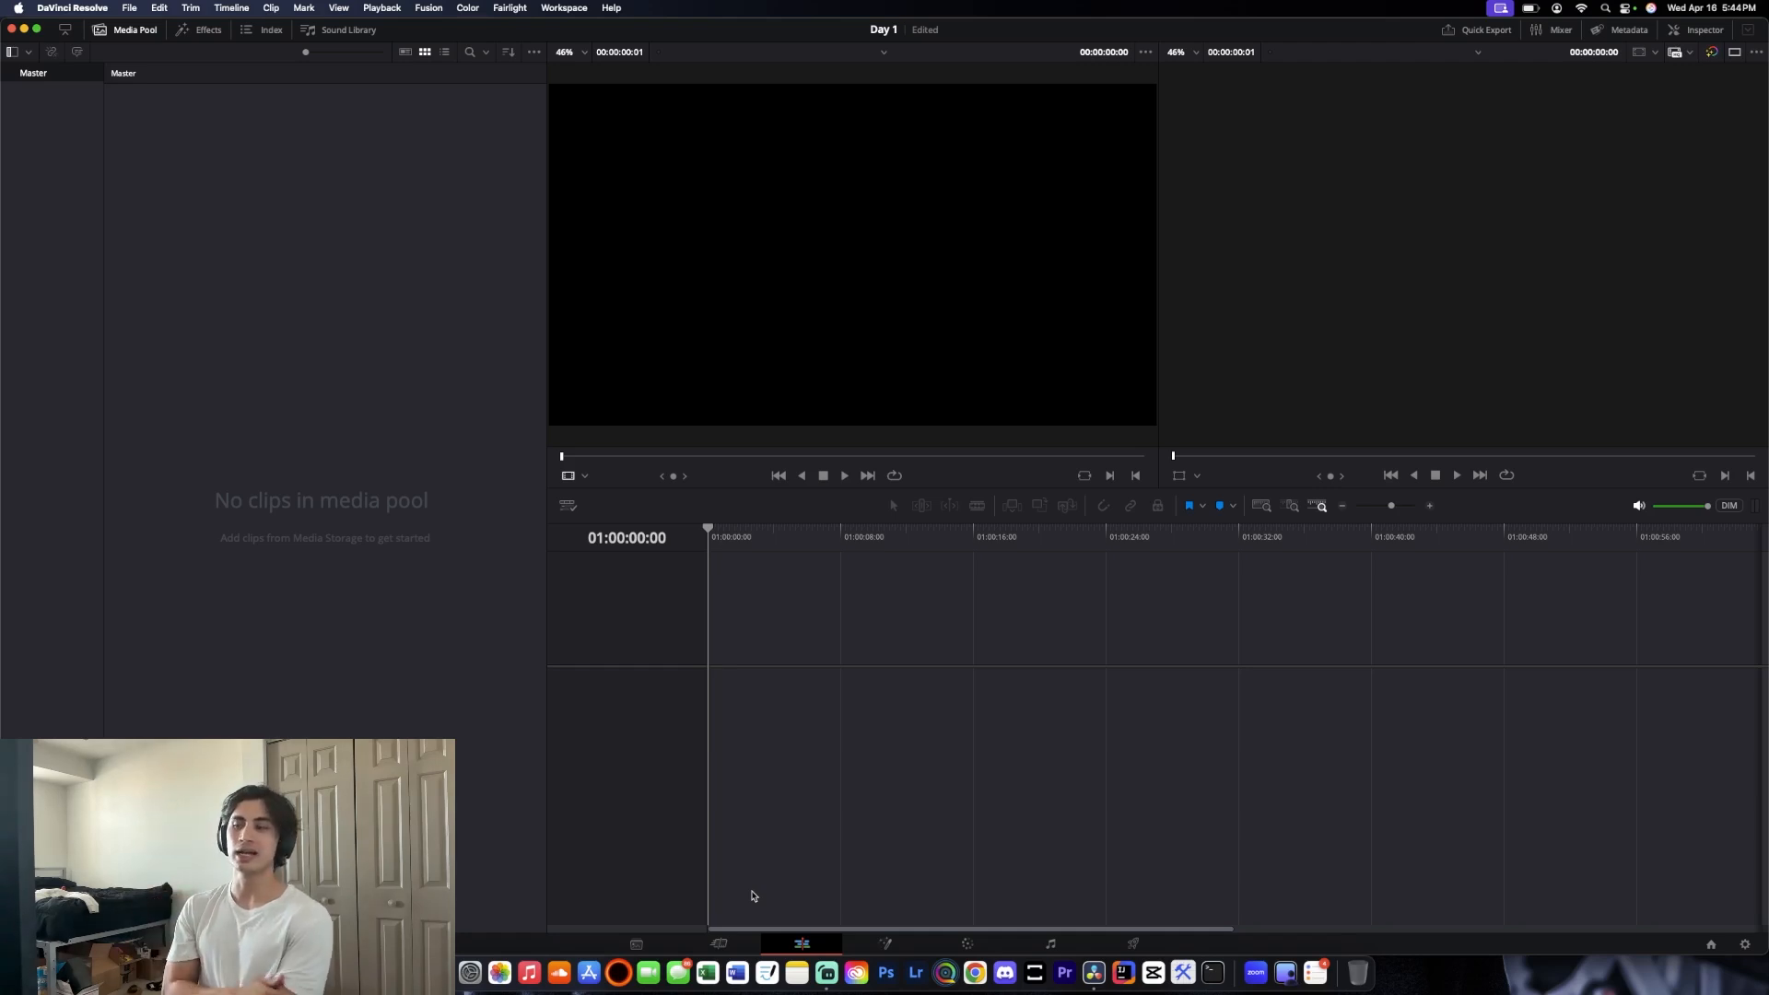
pyautogui.click(885, 943)
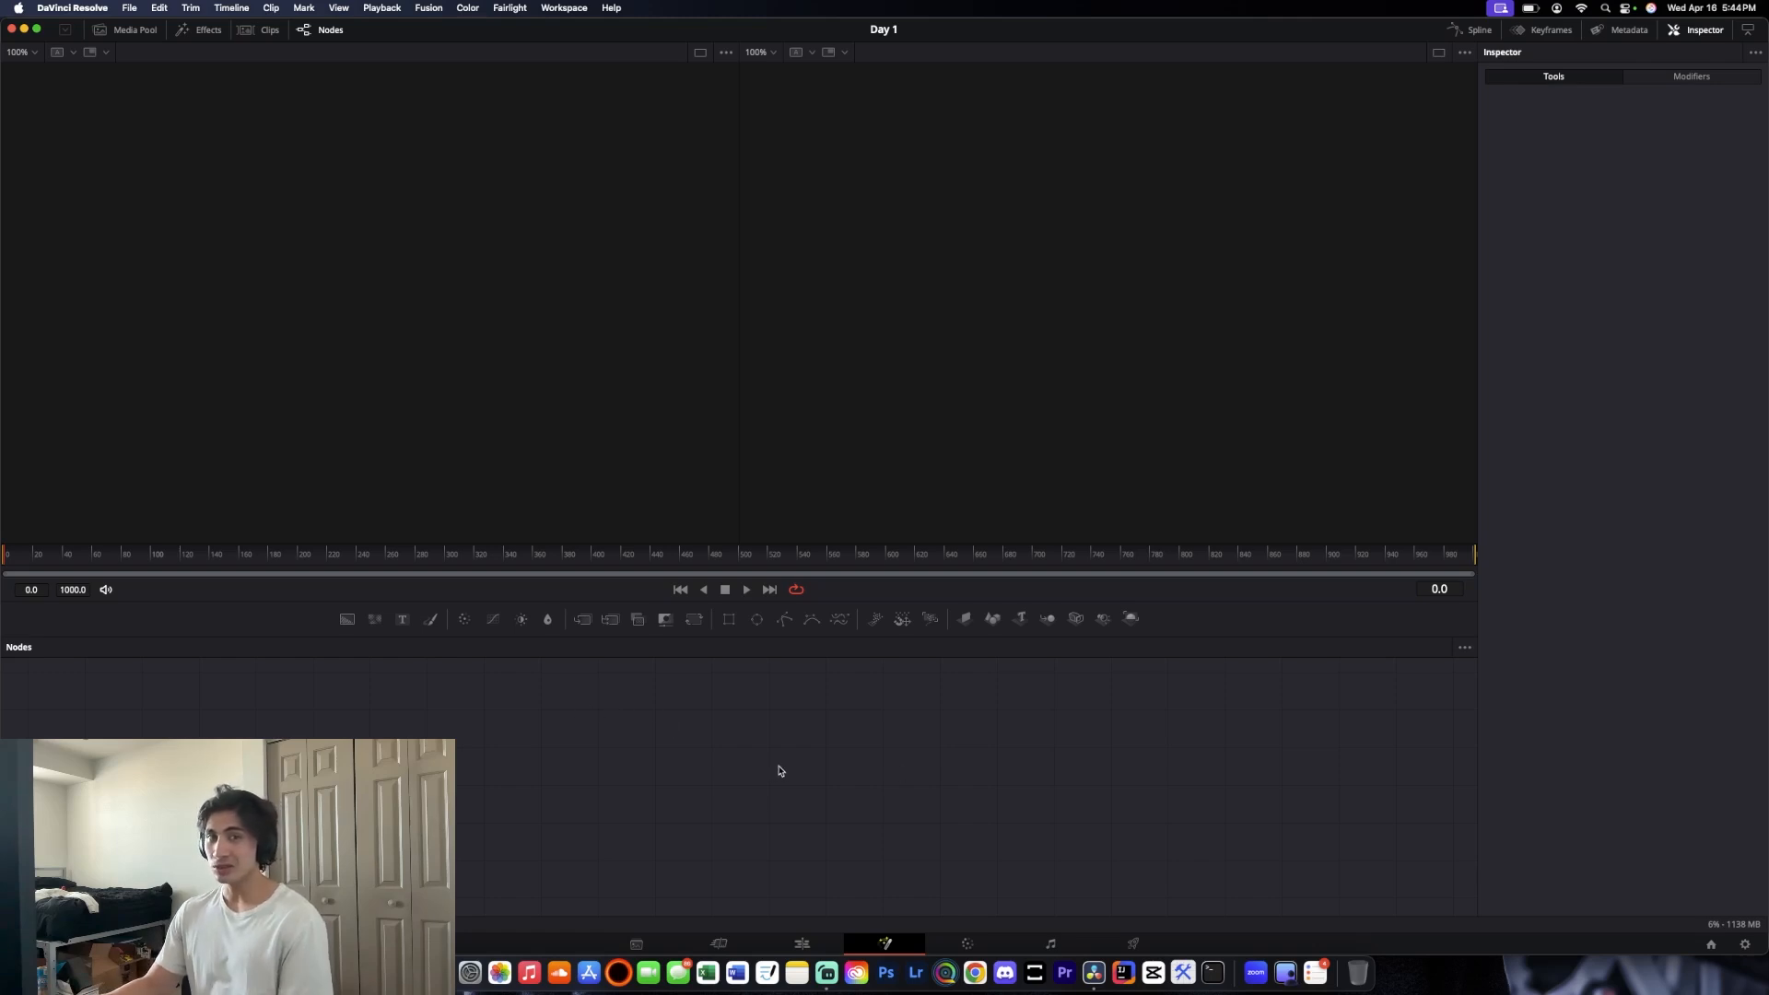
pyautogui.click(968, 944)
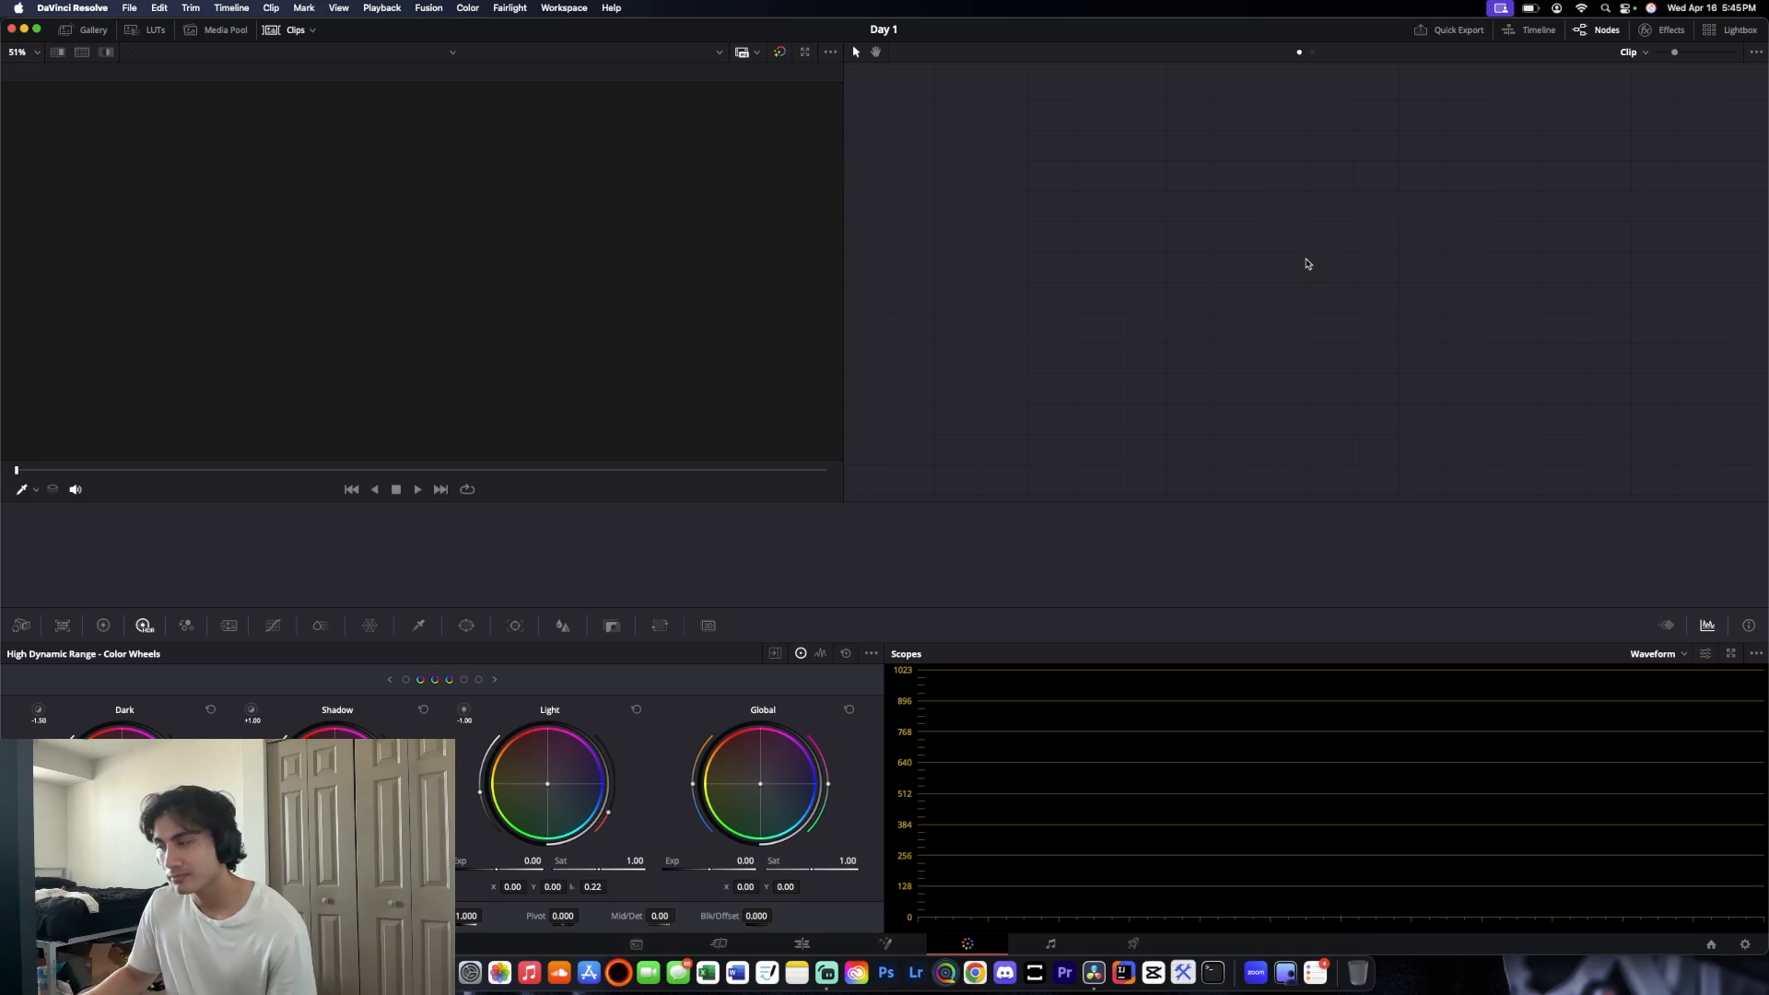
pyautogui.click(1051, 945)
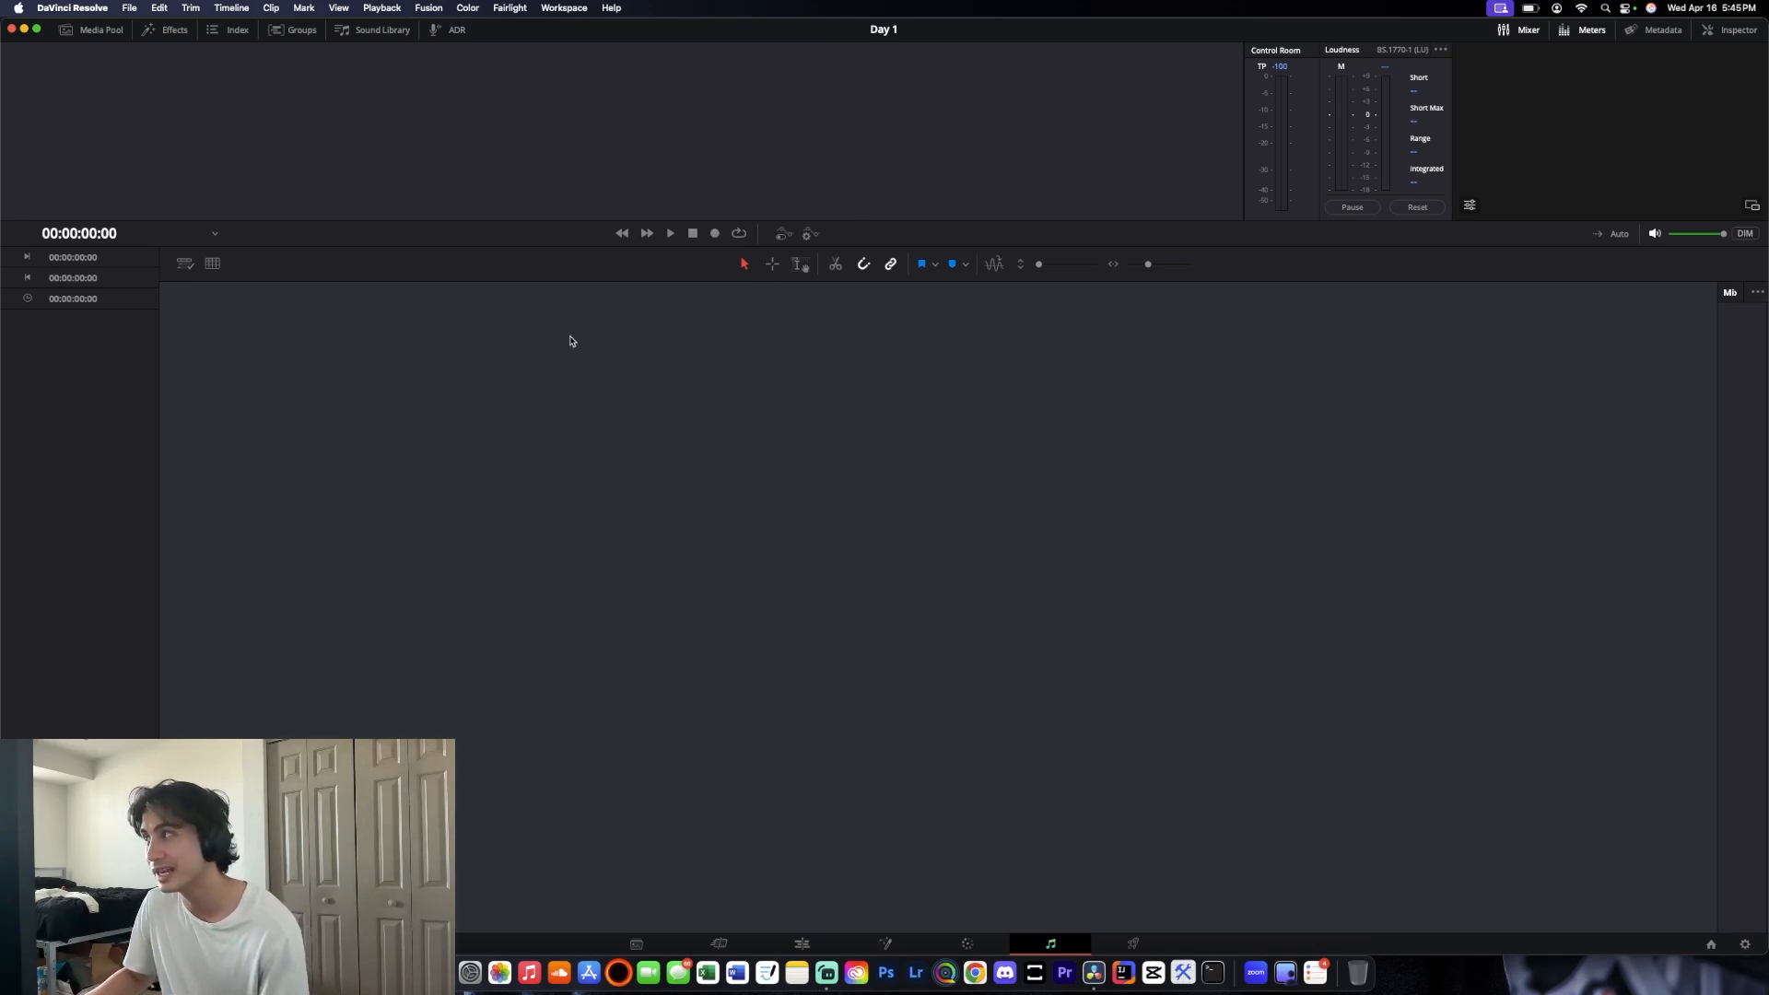
pyautogui.click(1134, 942)
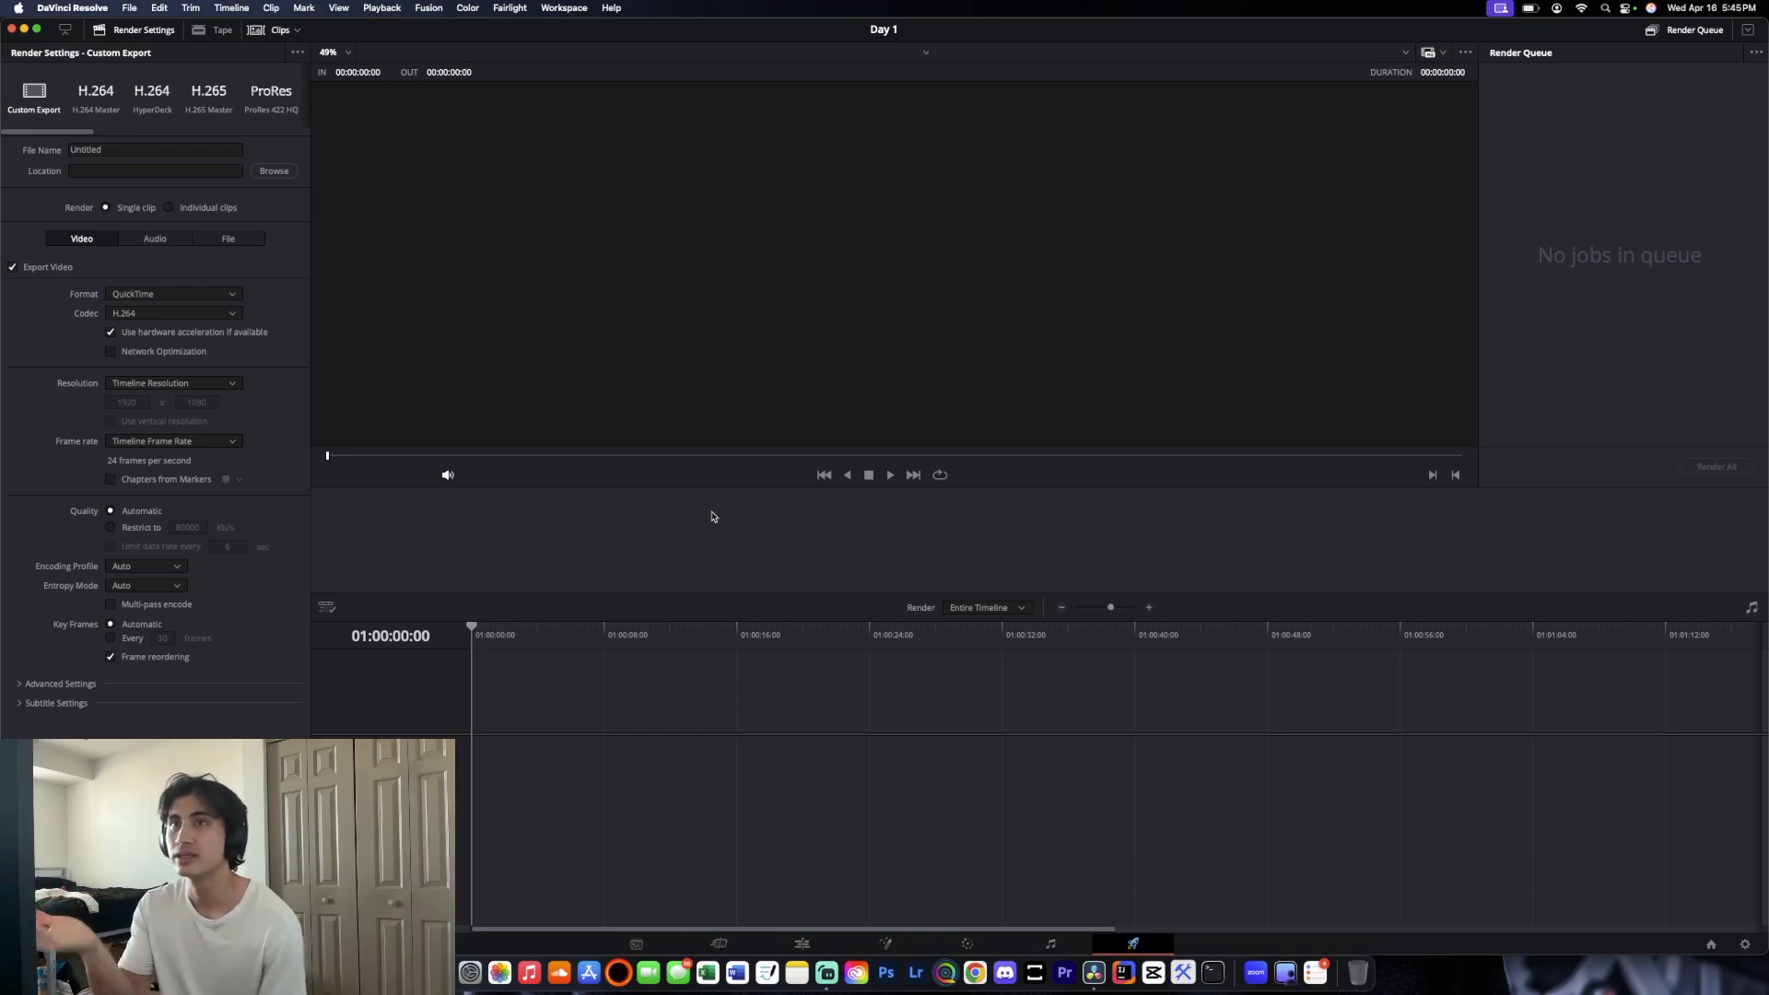
# On the Cut page, import clips A001_02272131_C009.mov through C0136.MP4 from the Desktop's Clip Exports.nosync folder and change the project frame rate to match
pyautogui.click(719, 943)
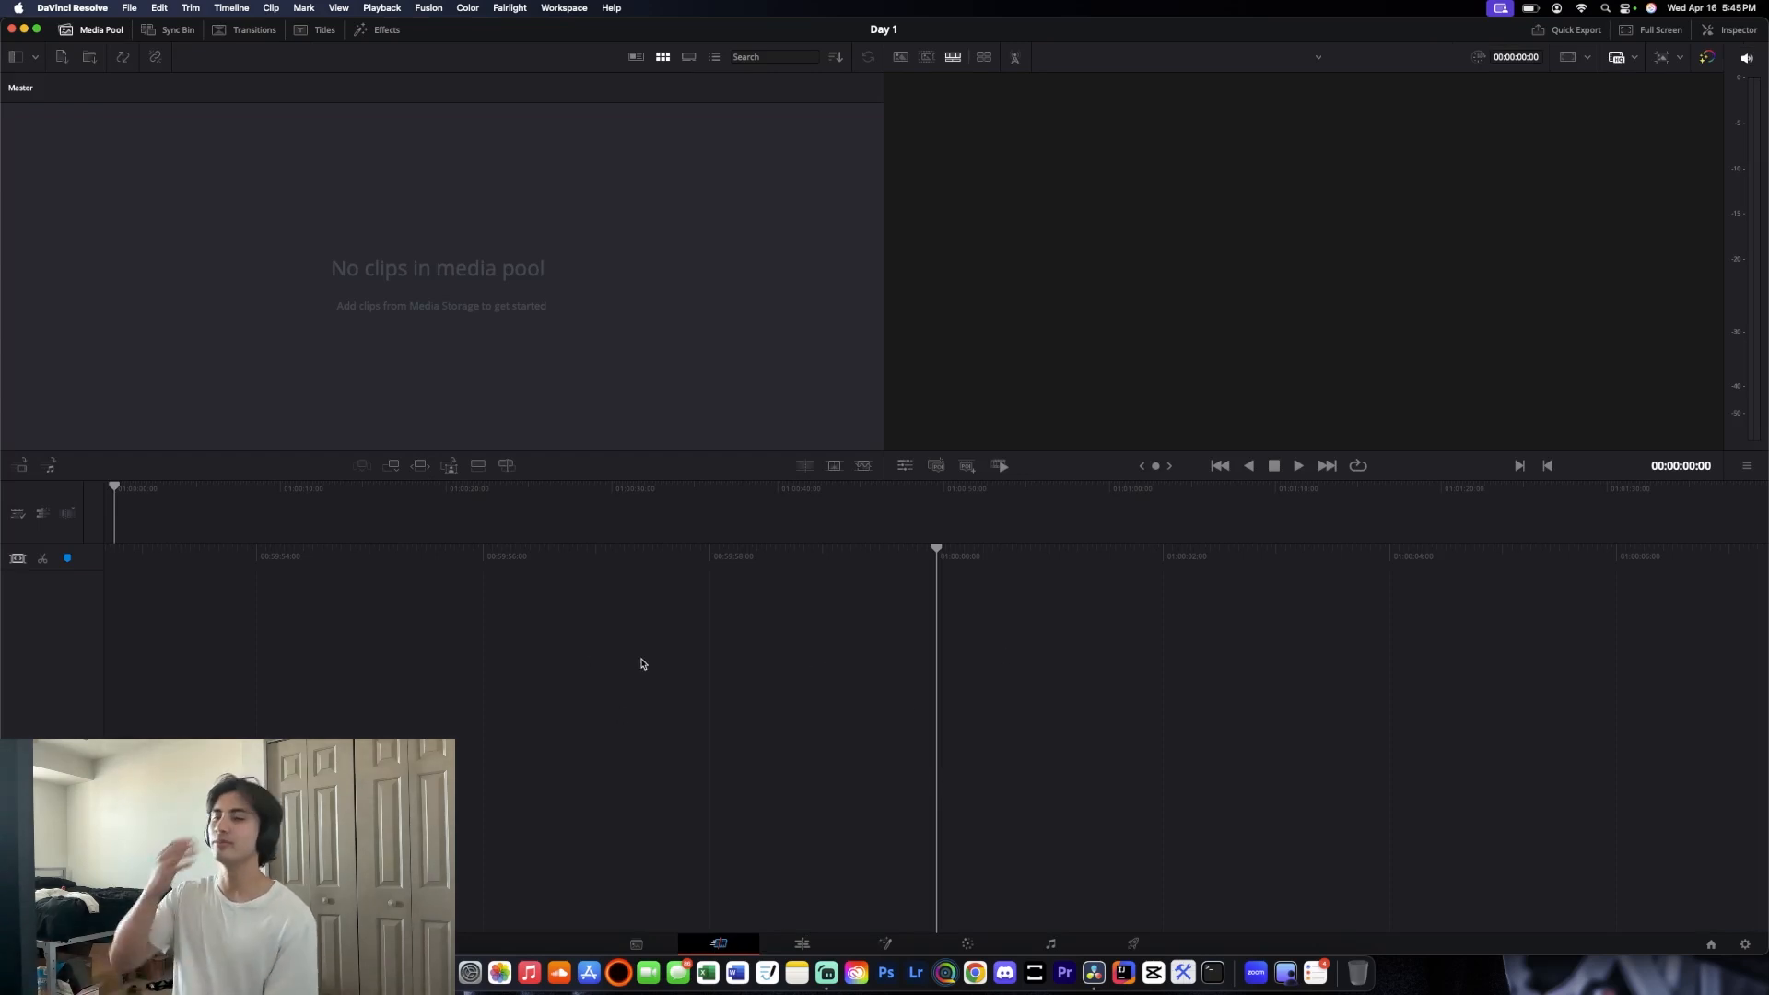
pyautogui.click(55, 60)
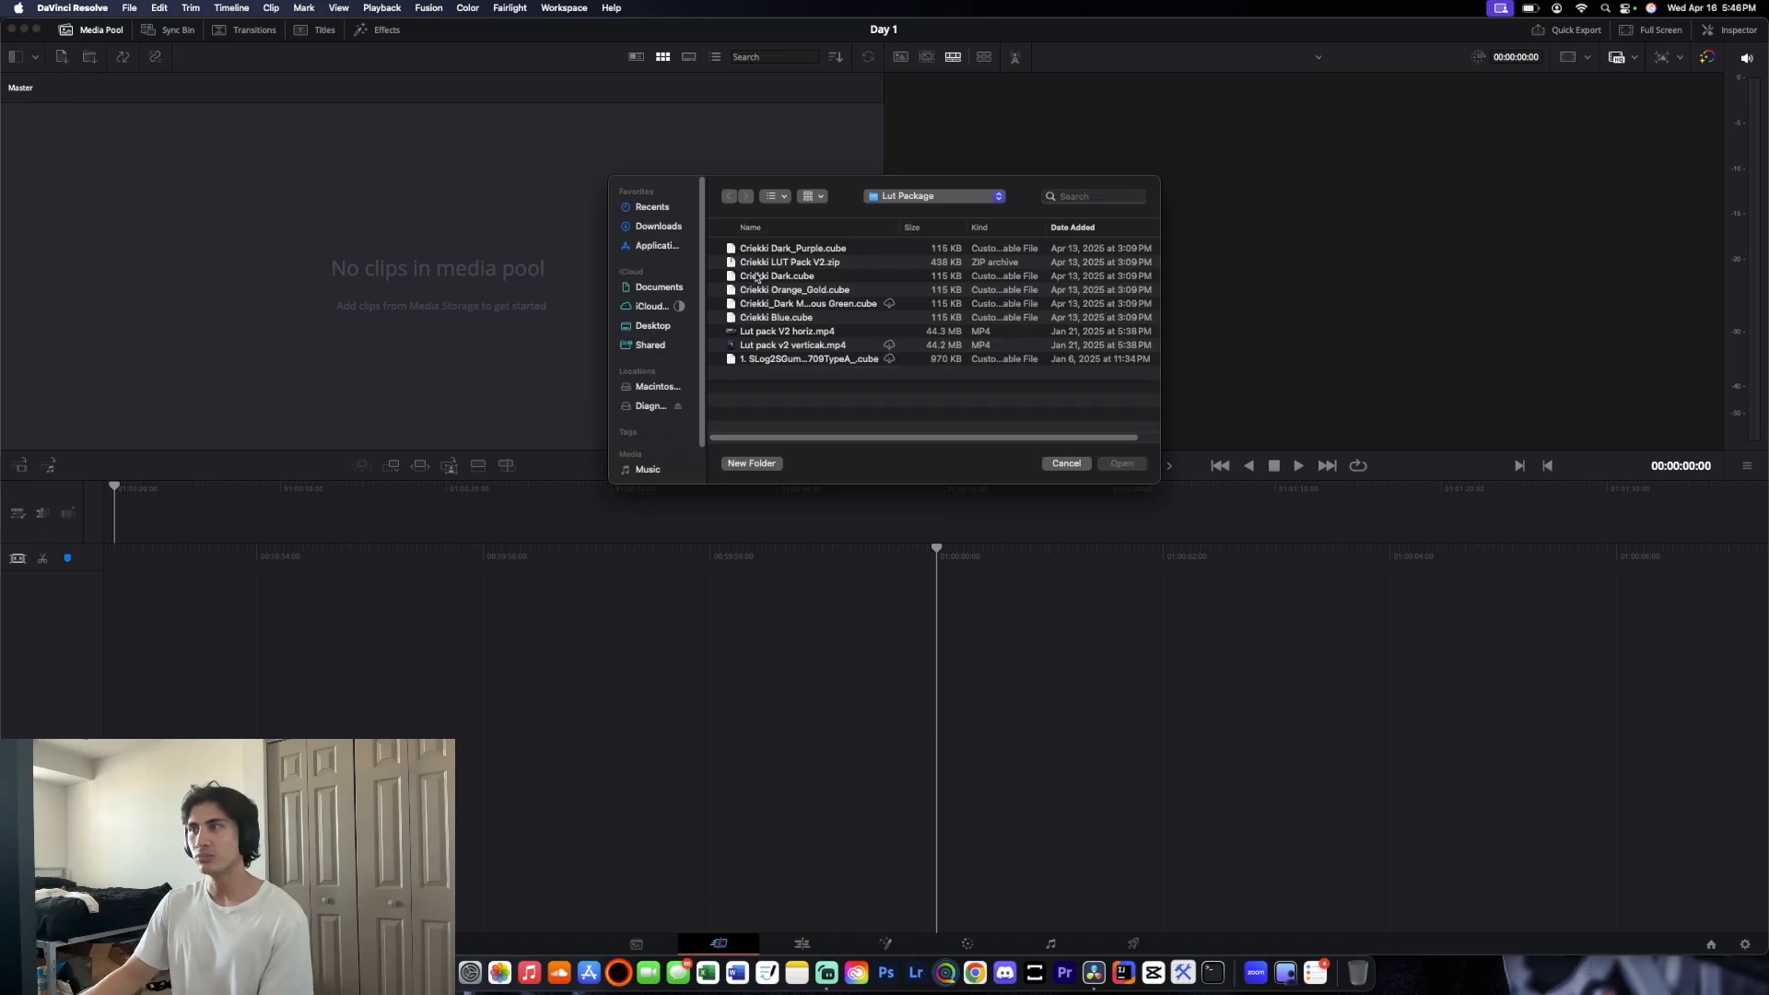
pyautogui.click(659, 330)
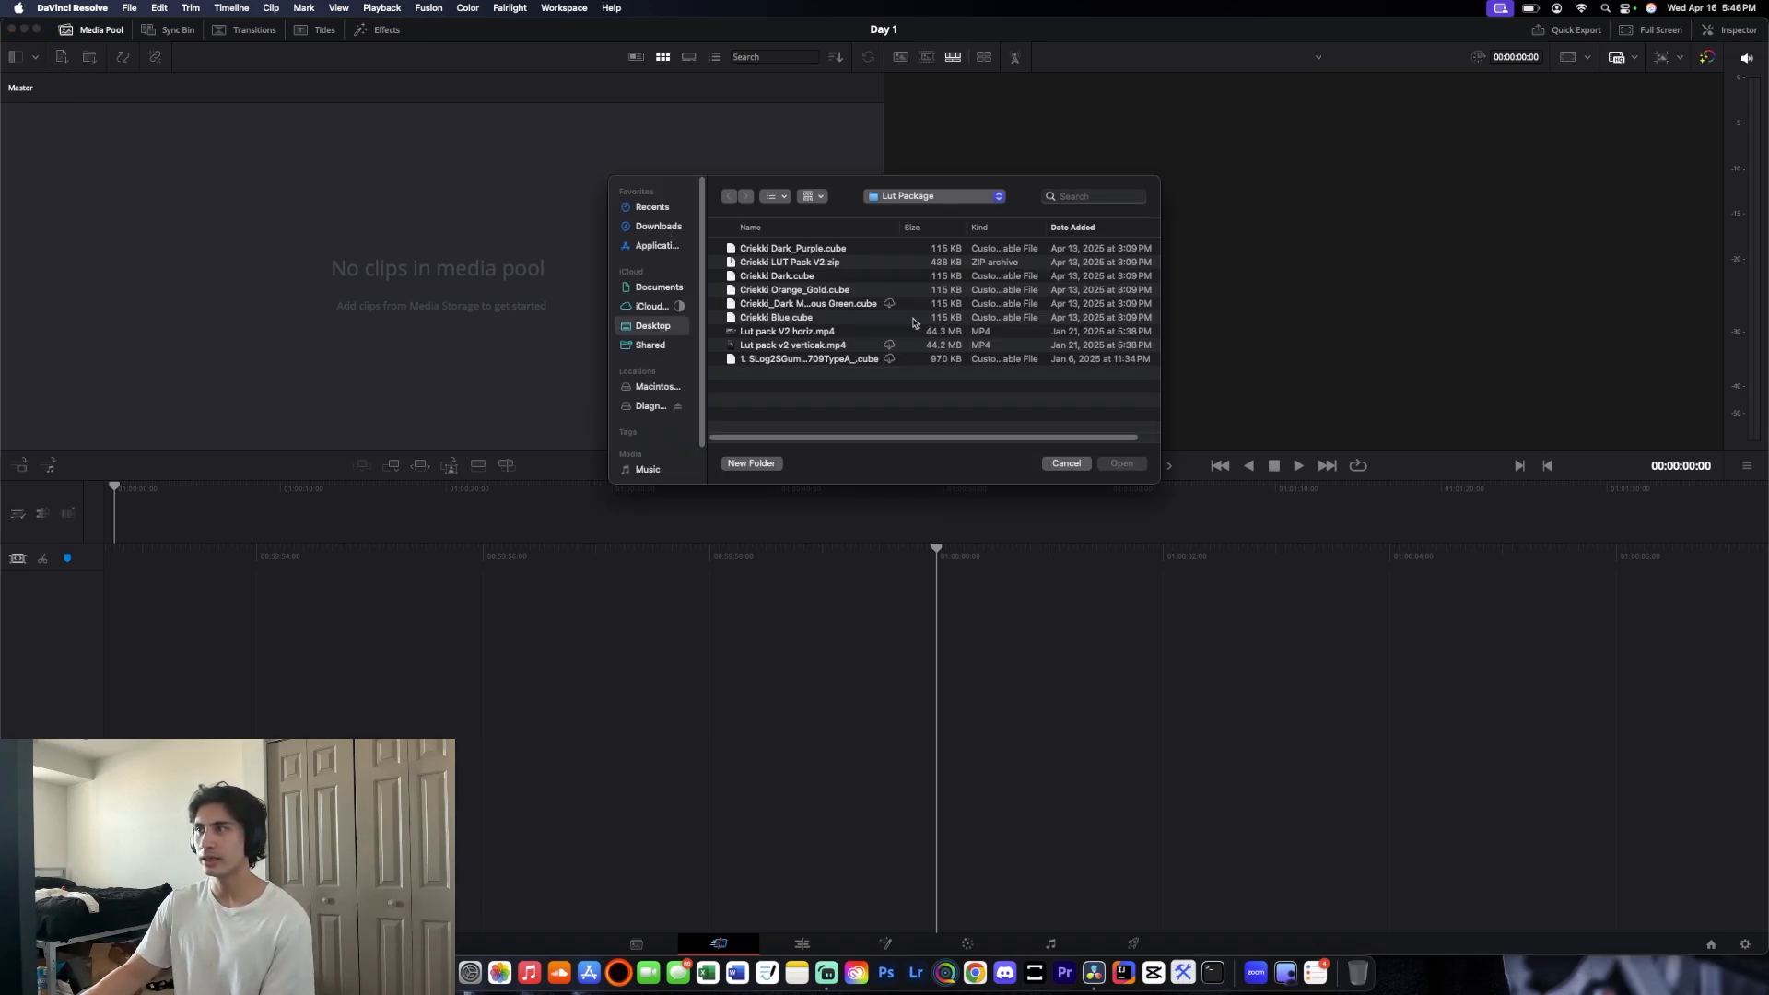
pyautogui.click(800, 336)
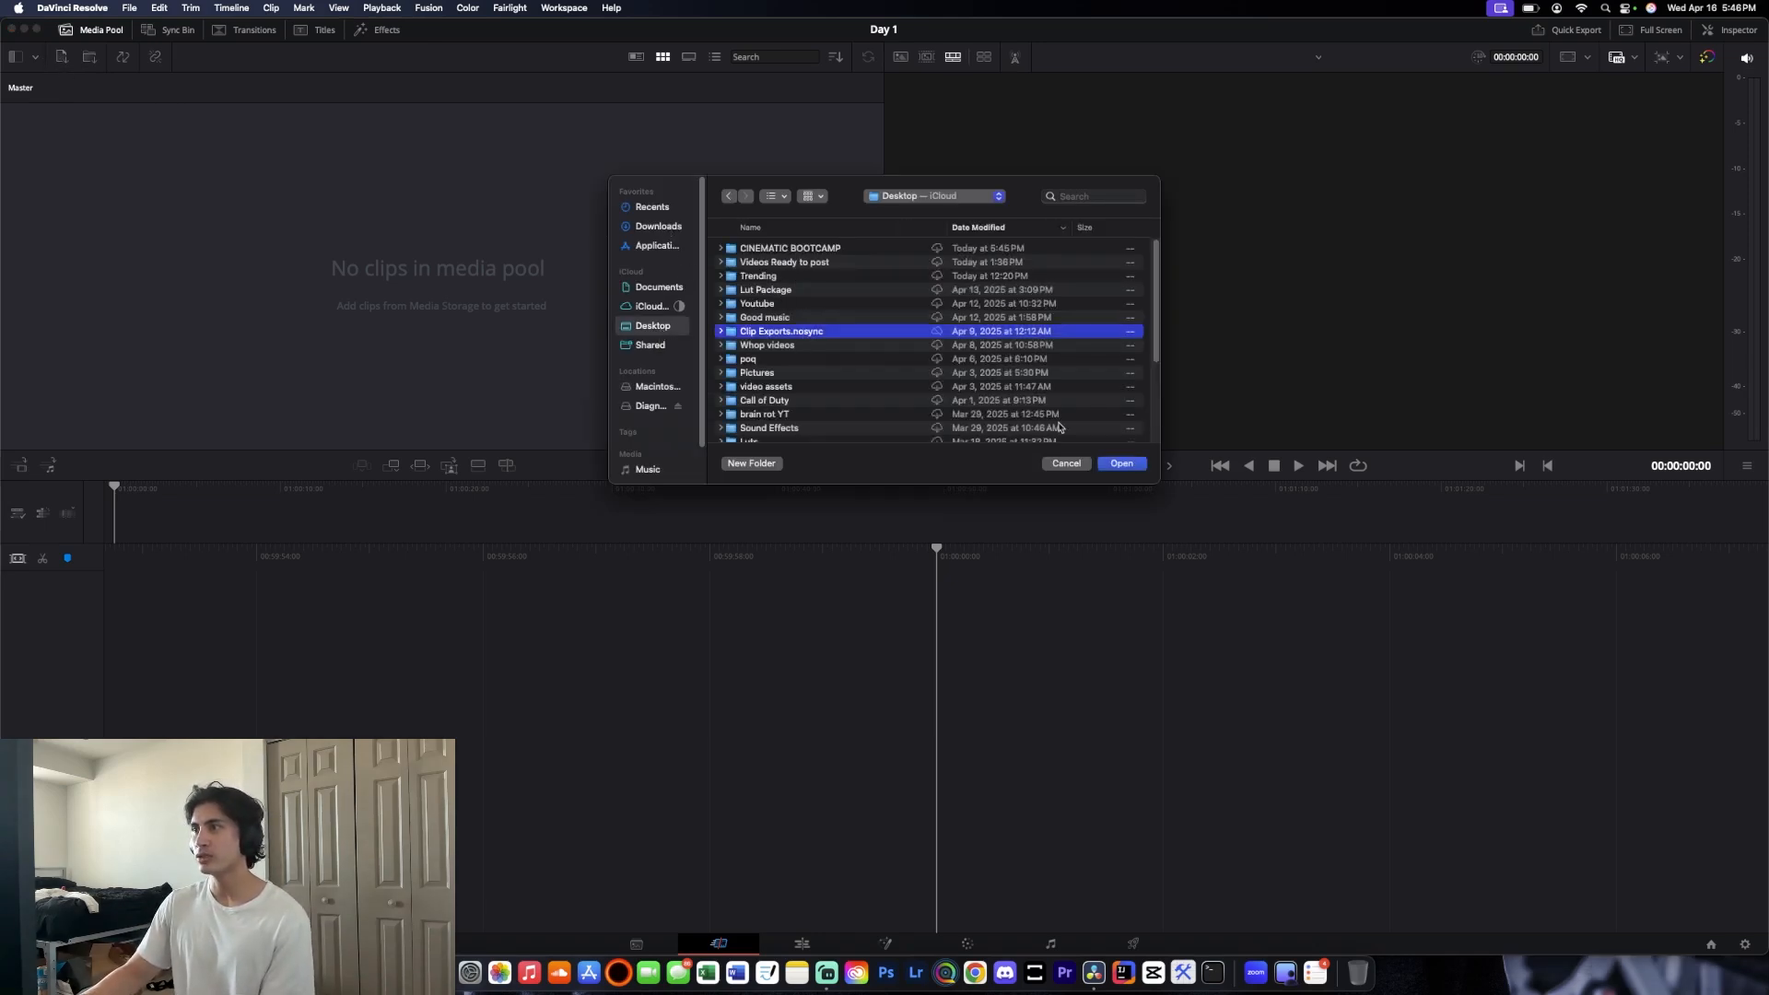
pyautogui.click(1116, 465)
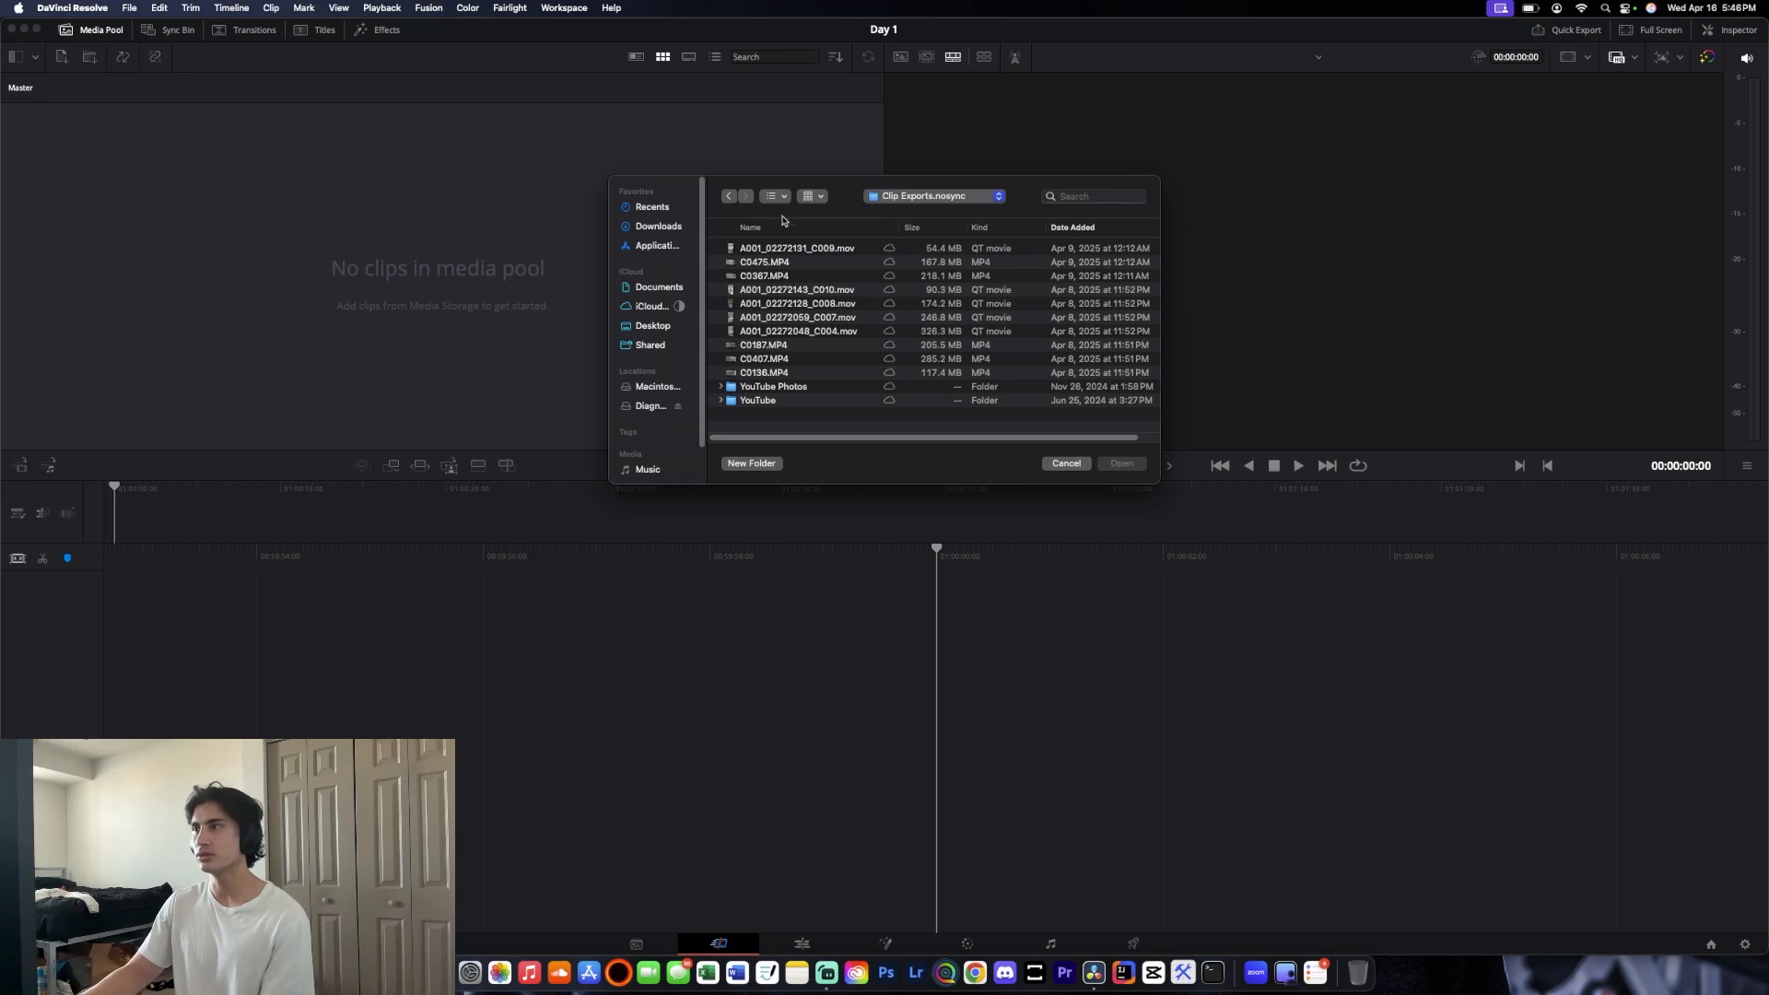
pyautogui.click(799, 246)
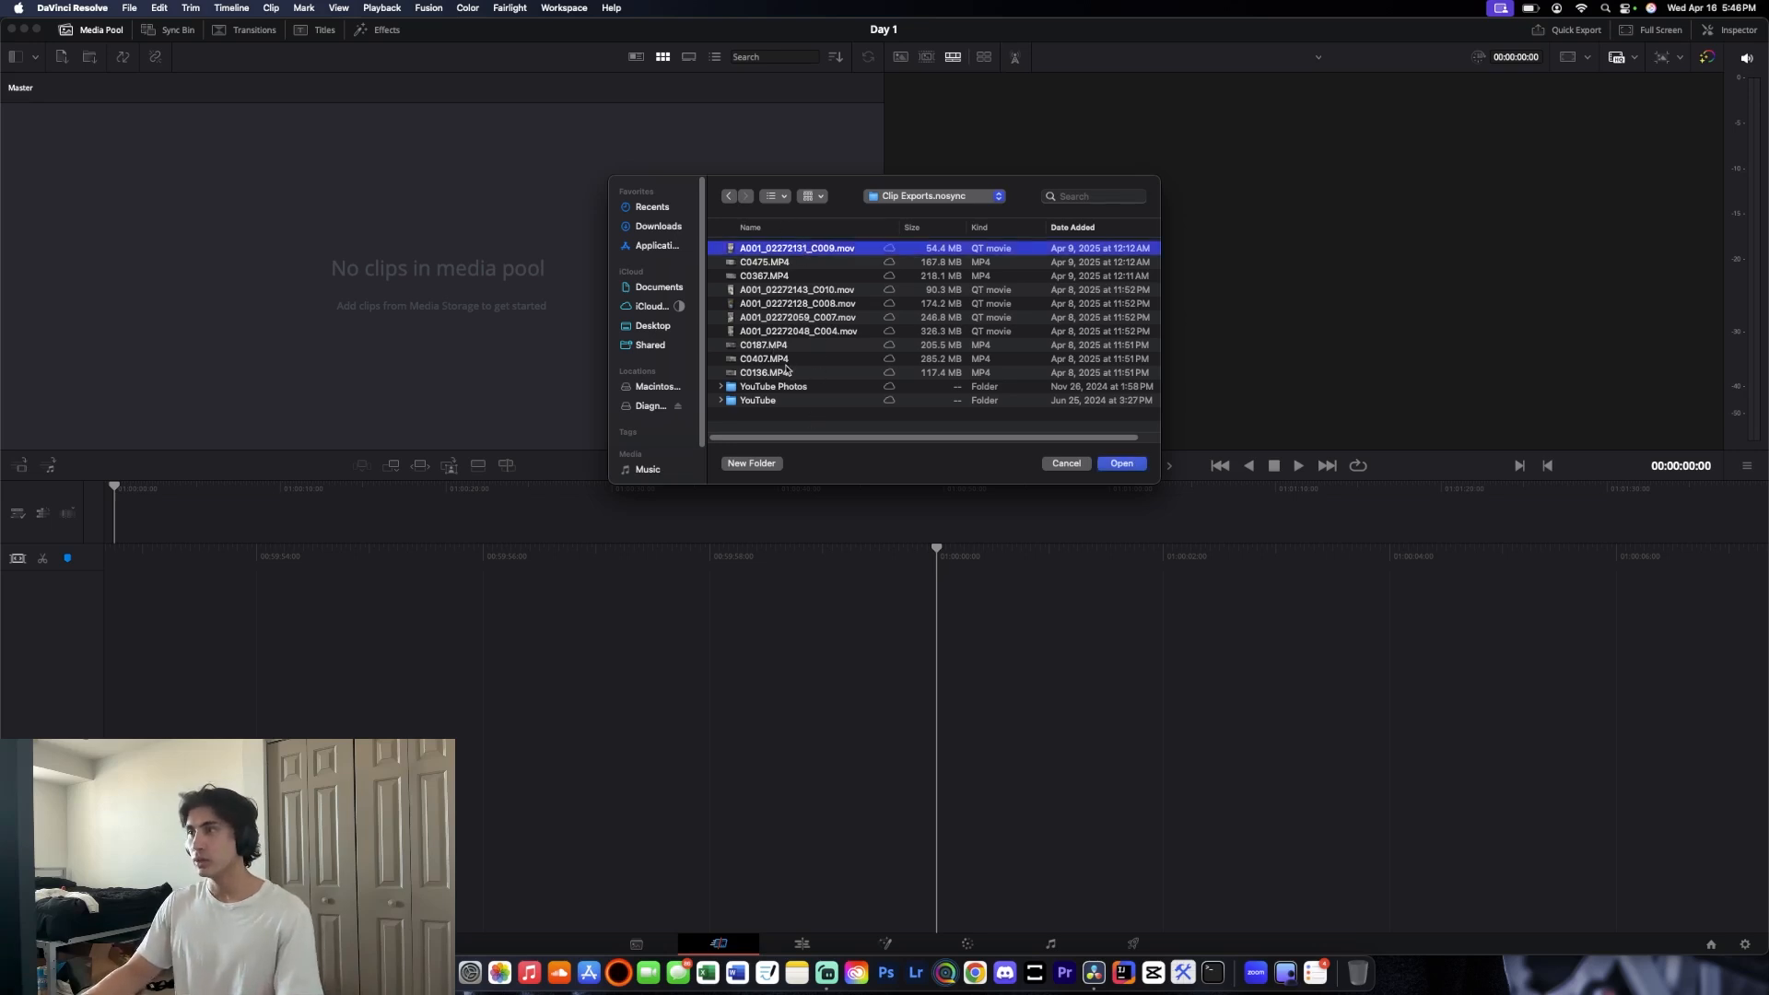
pyautogui.keyDown('shift'); pyautogui.click(787, 373); pyautogui.keyUp('shift')
pyautogui.click(1121, 463)
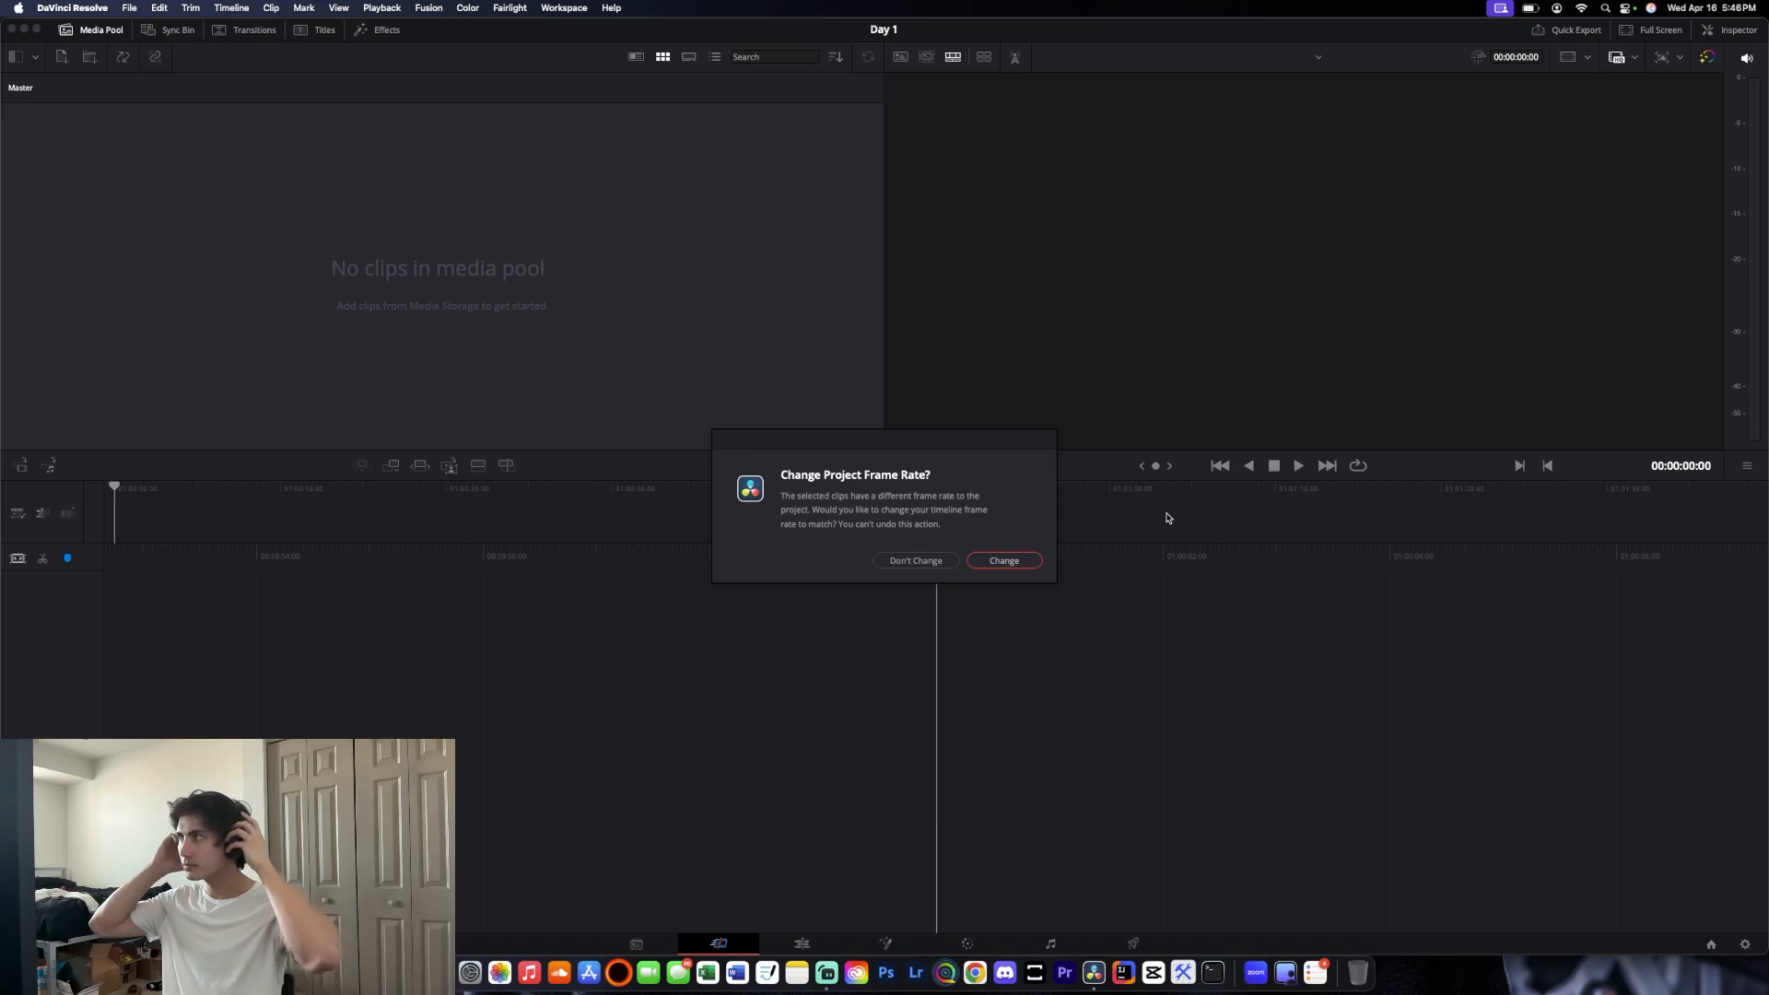
pyautogui.click(1009, 564)
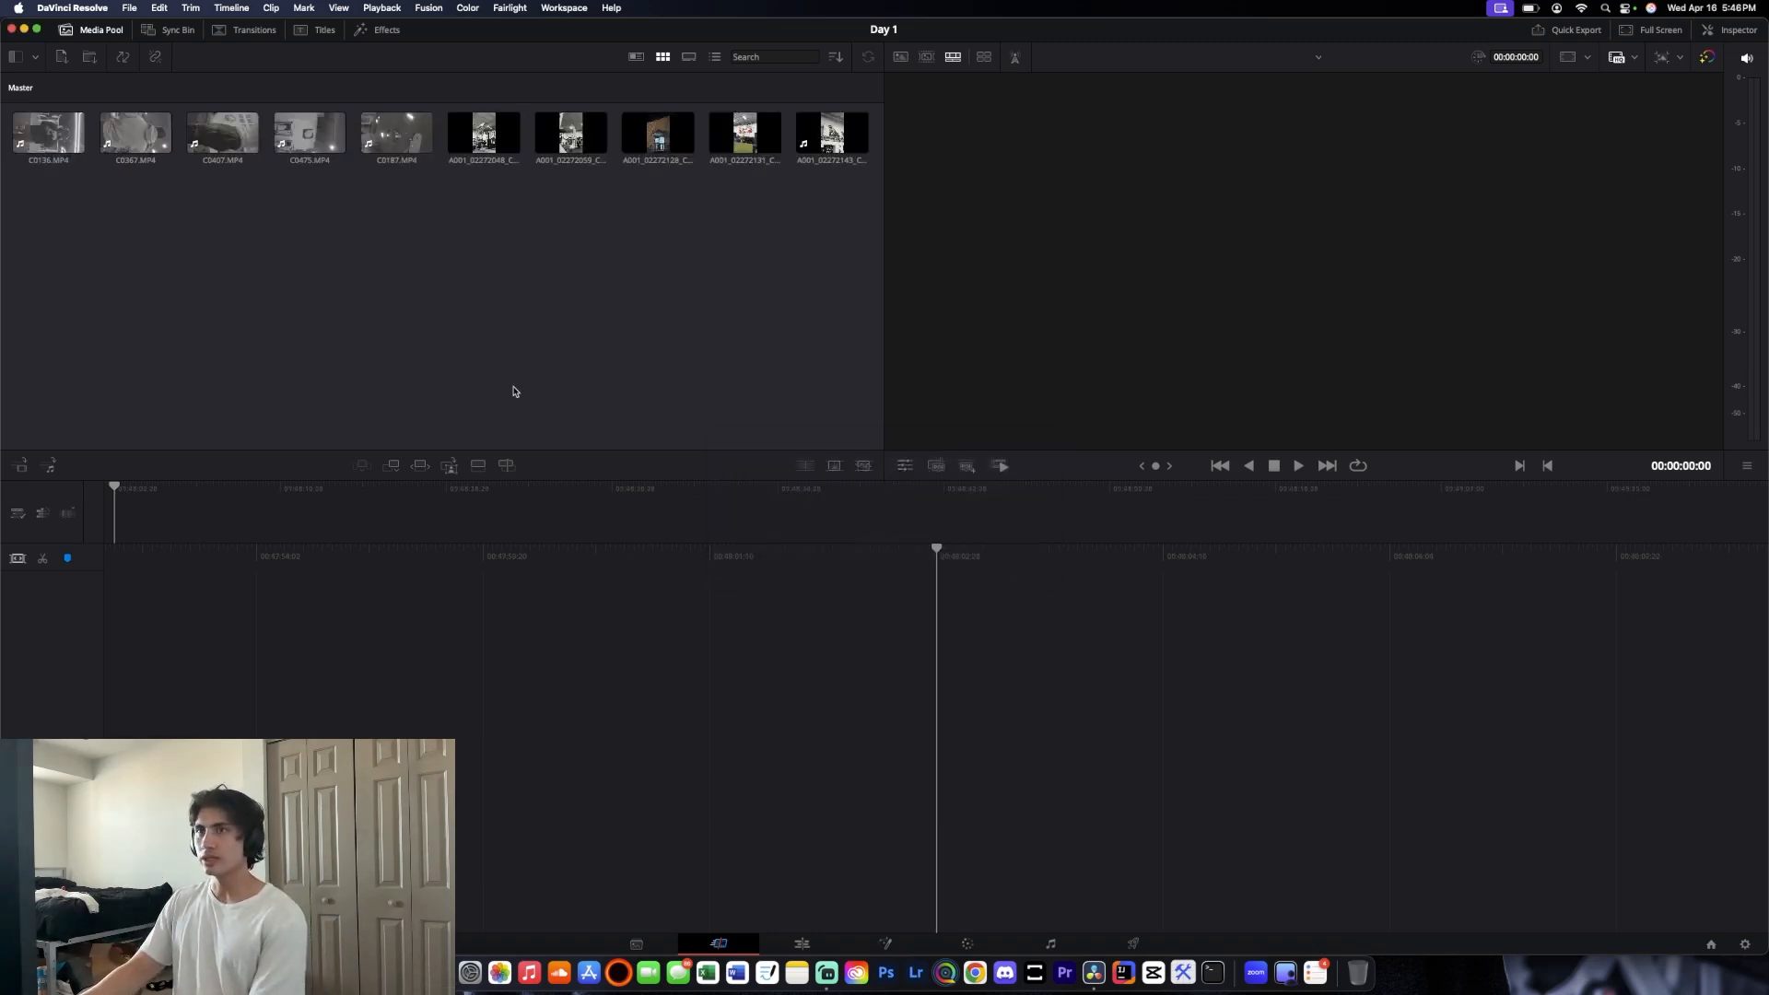
# Load C0136.MP4 in the source viewer and trim its start and end to a duration of about 00:00:07:03
pyautogui.click(62, 140)
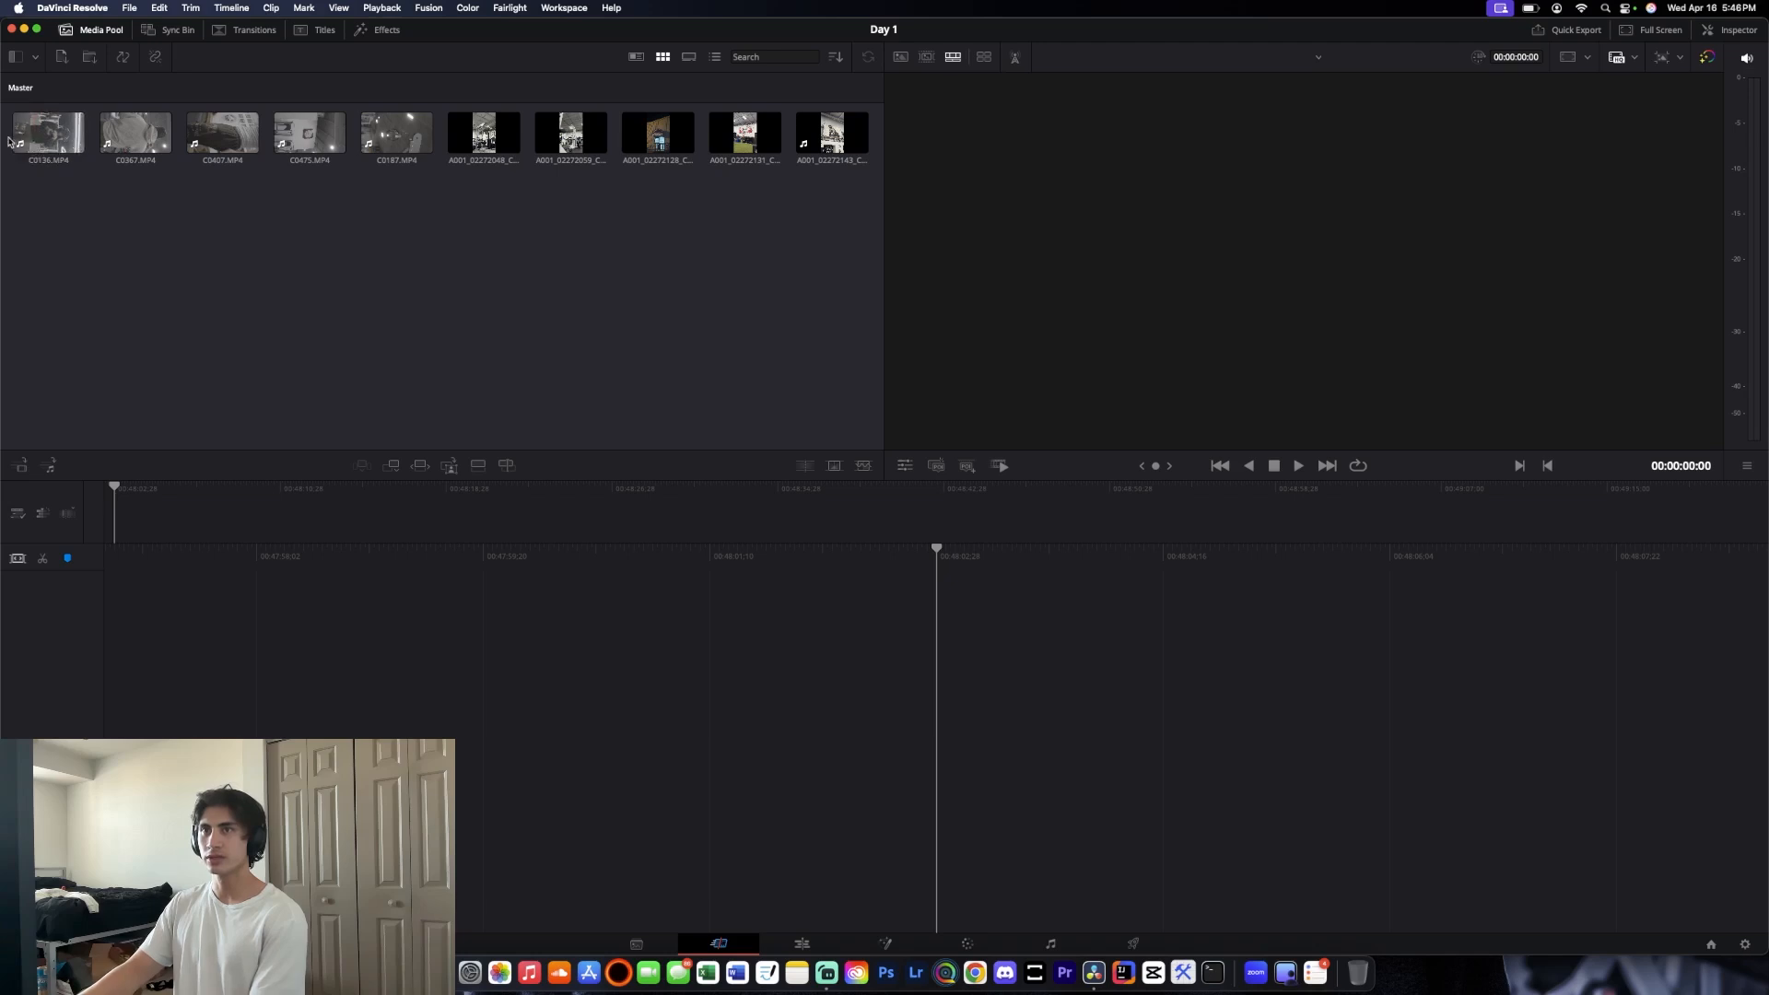
pyautogui.click(62, 140)
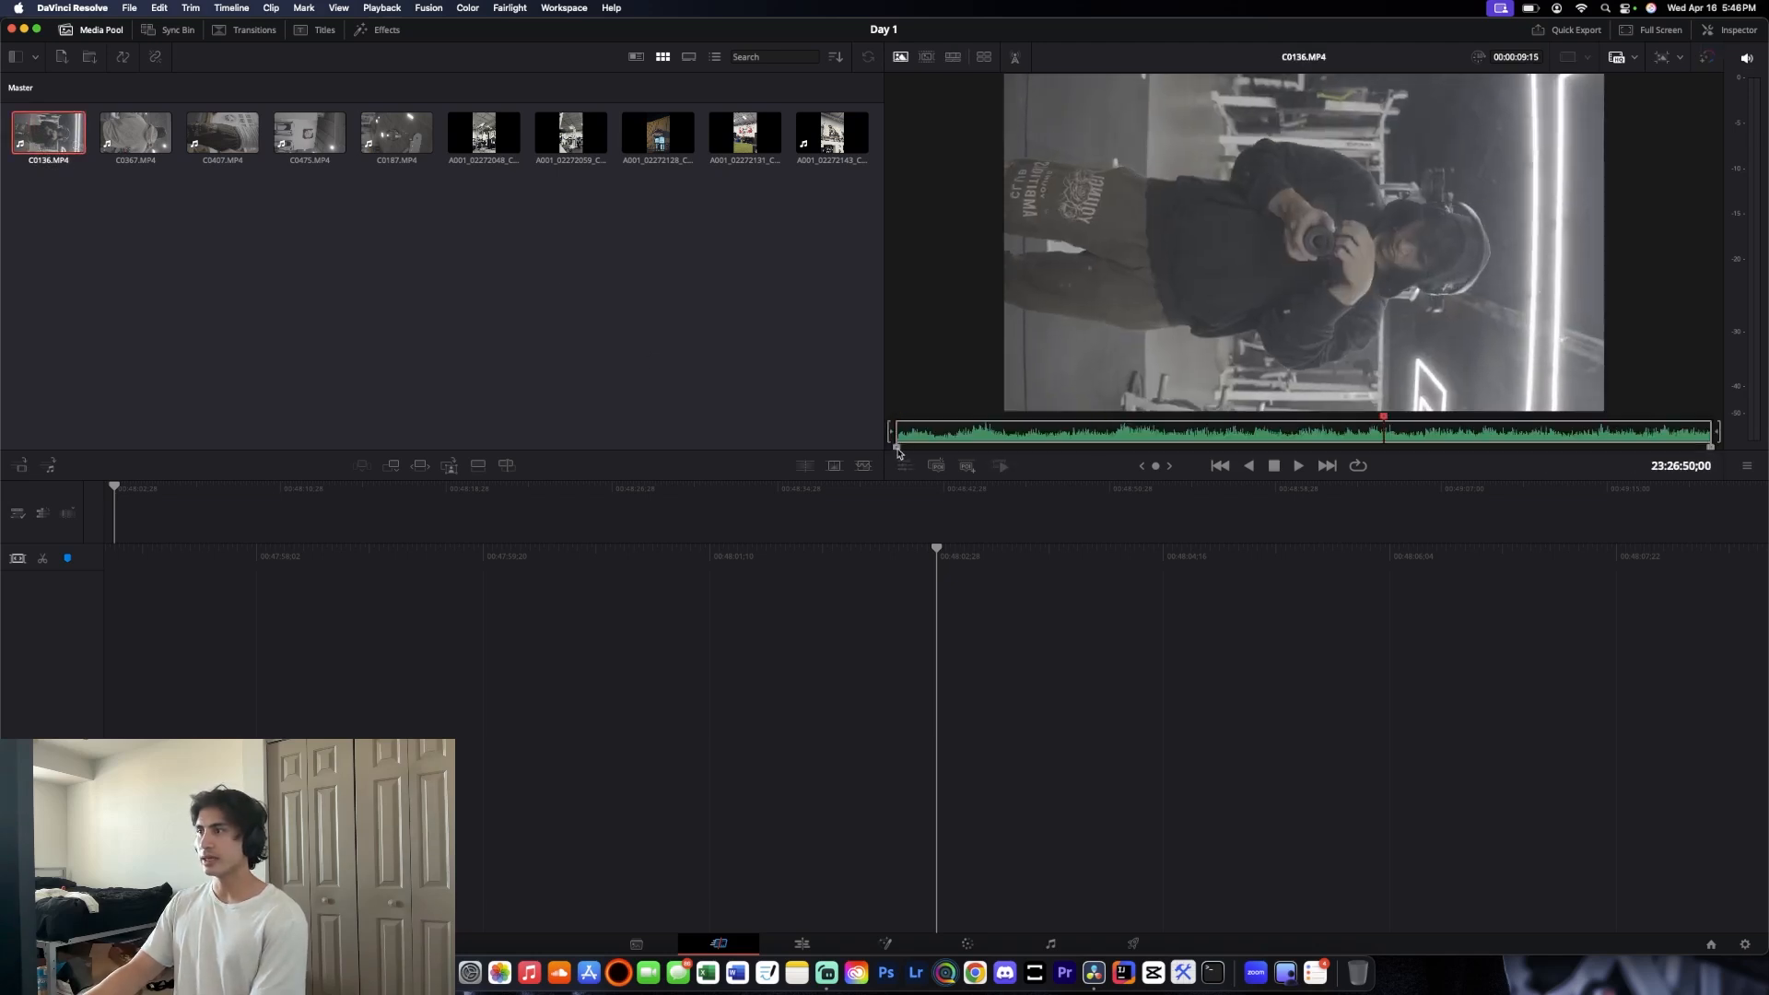
pyautogui.moveTo(896, 446); pyautogui.dragTo(967, 446)
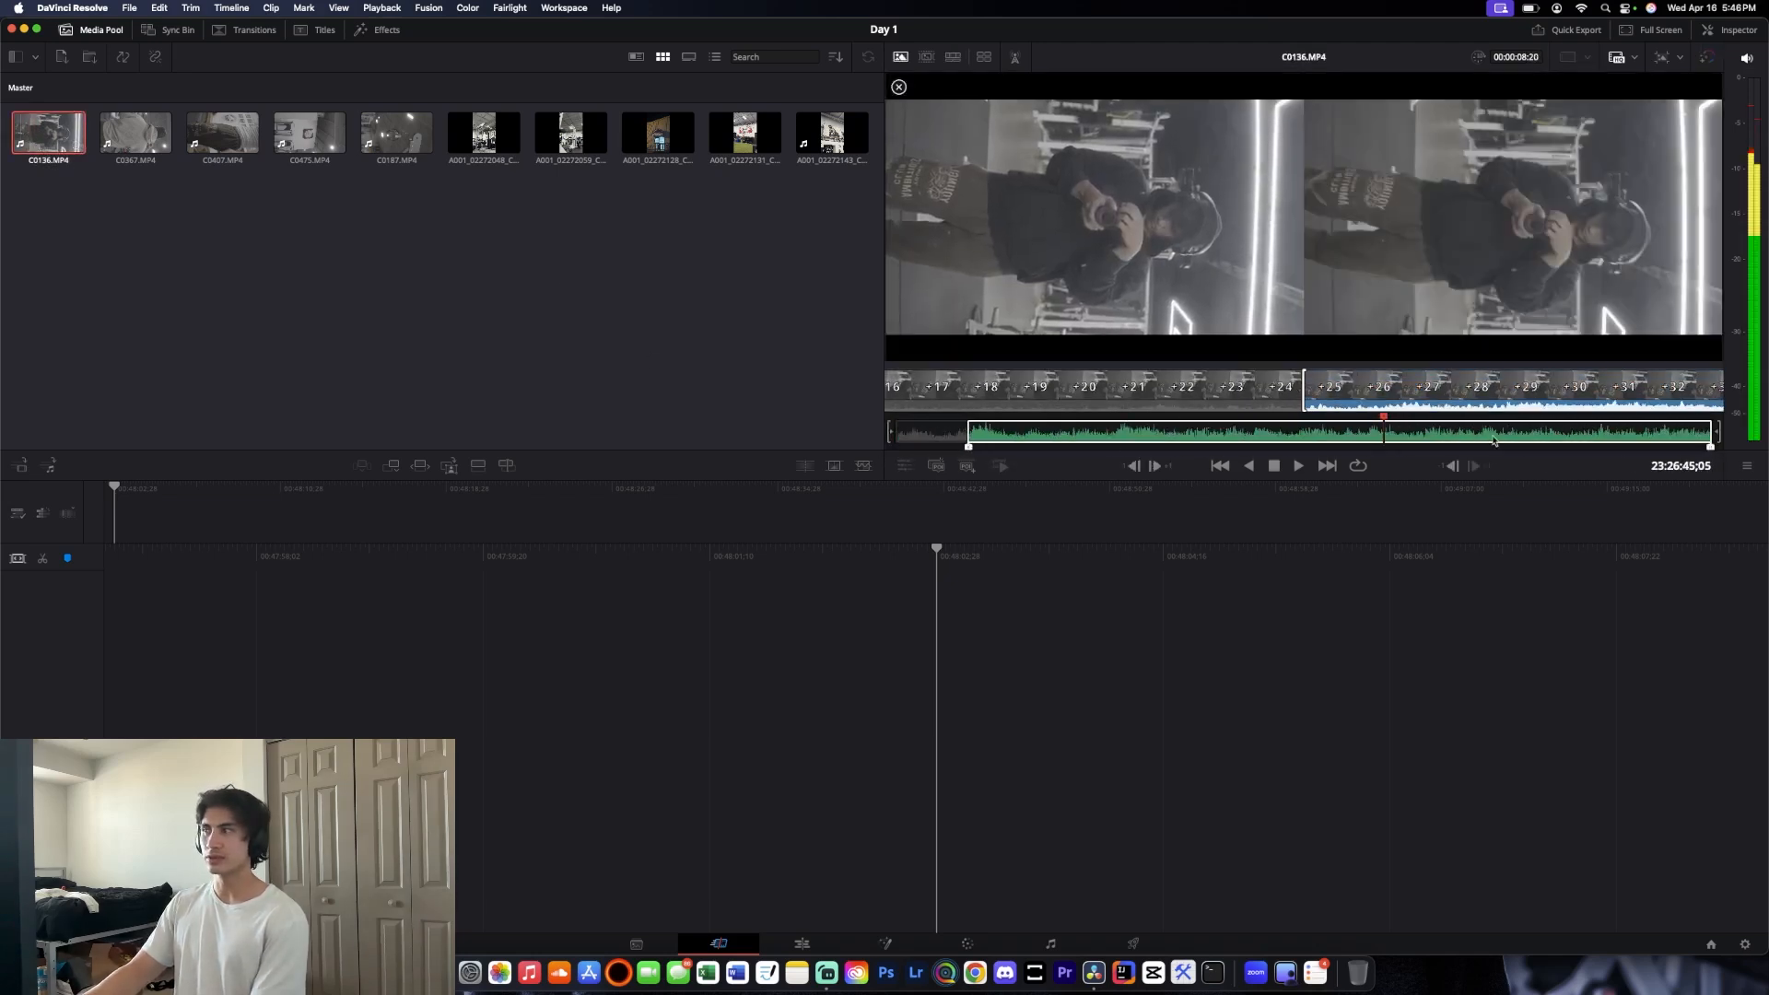
pyautogui.moveTo(1711, 451); pyautogui.dragTo(1575, 447)
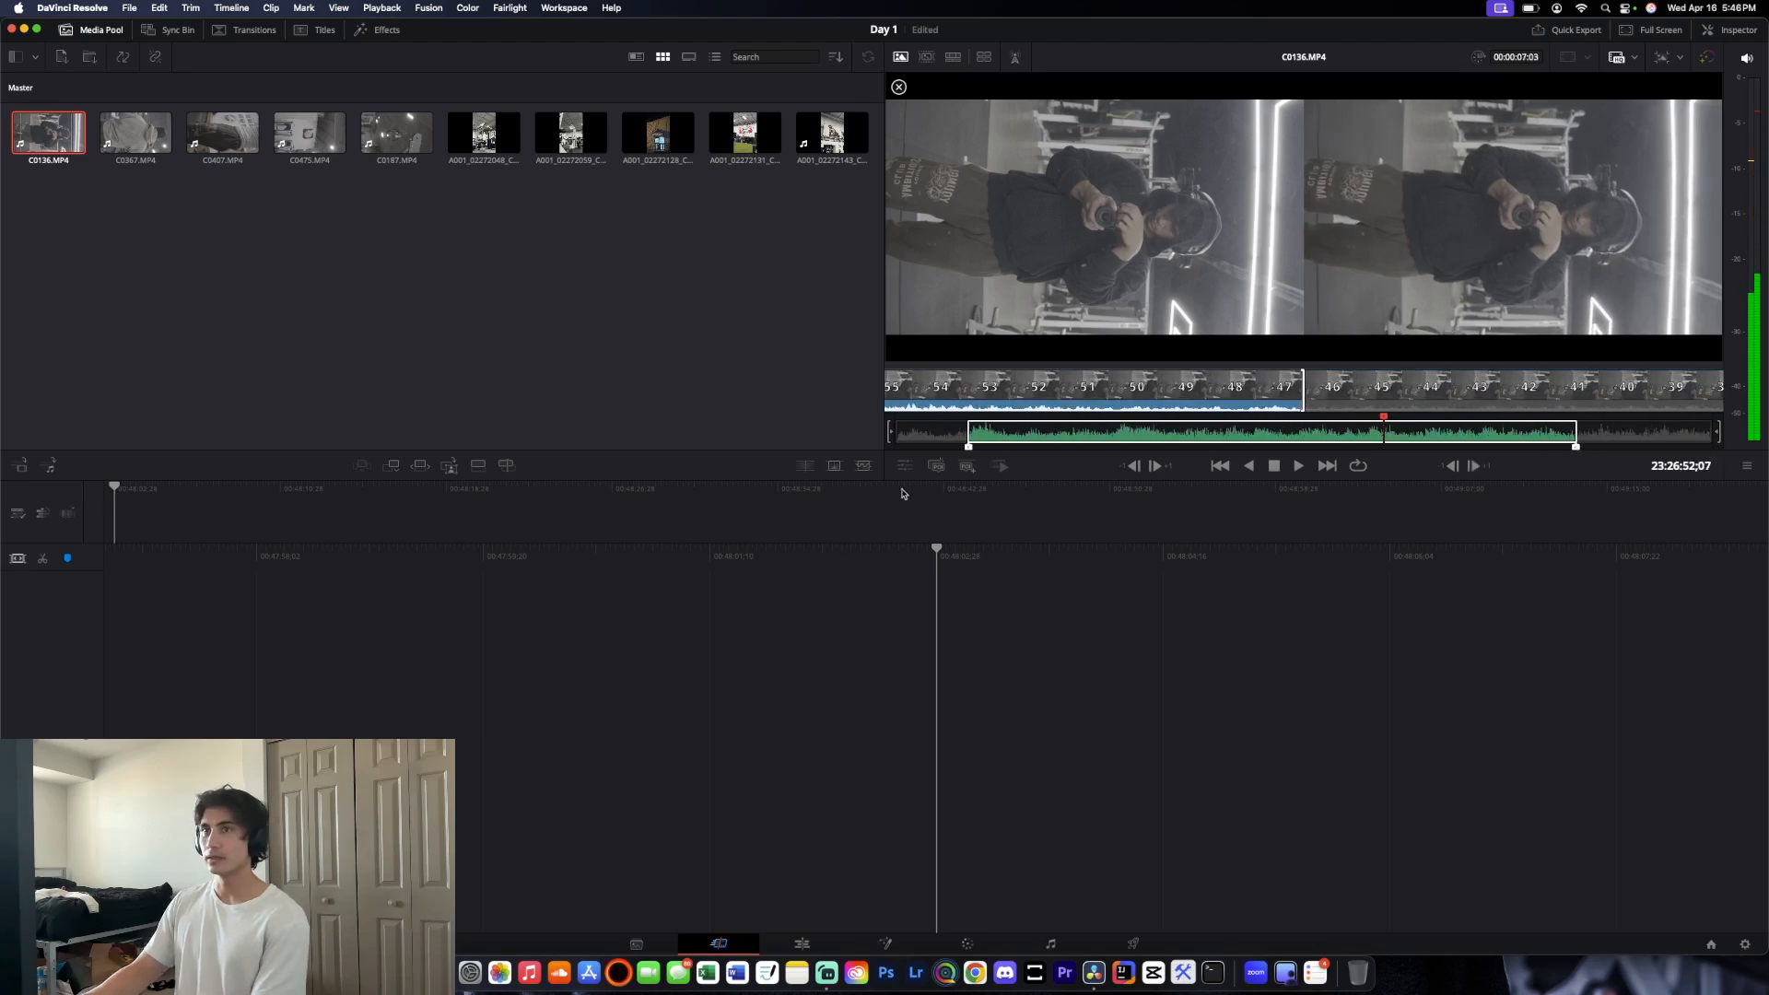
pyautogui.click(508, 357)
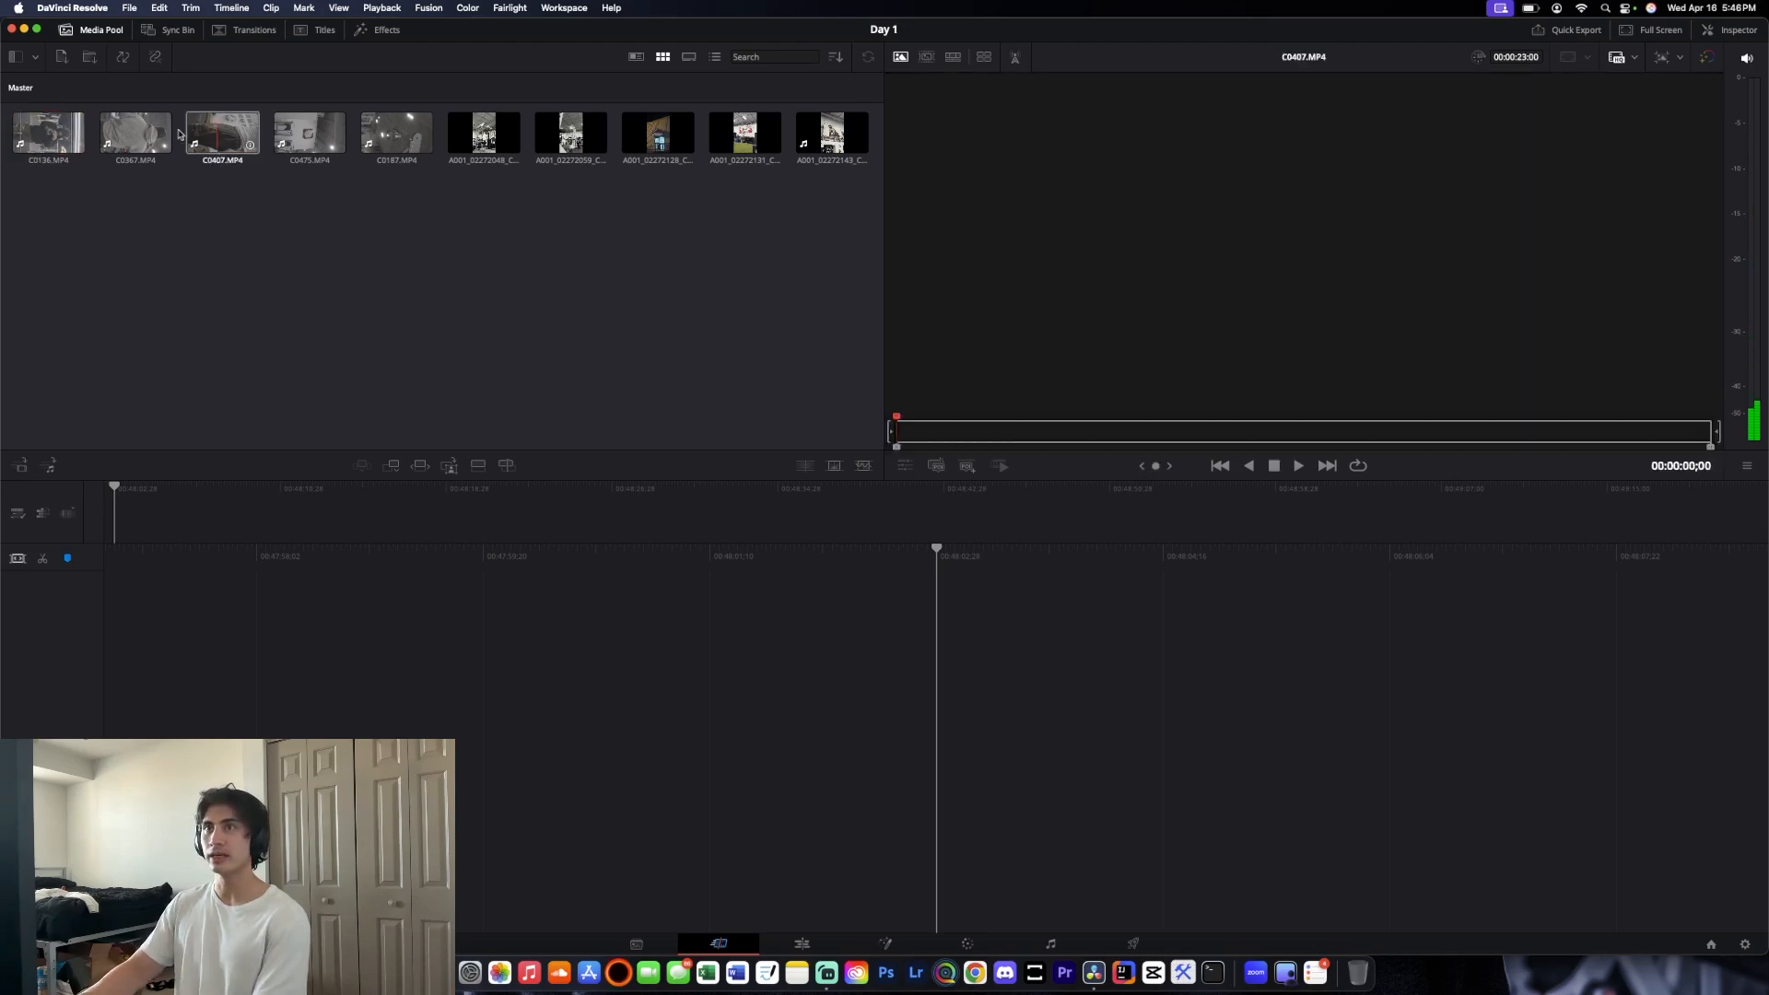
# Import memories.mp3 from the Desktop's Good music folder into the media pool
pyautogui.click(62, 57)
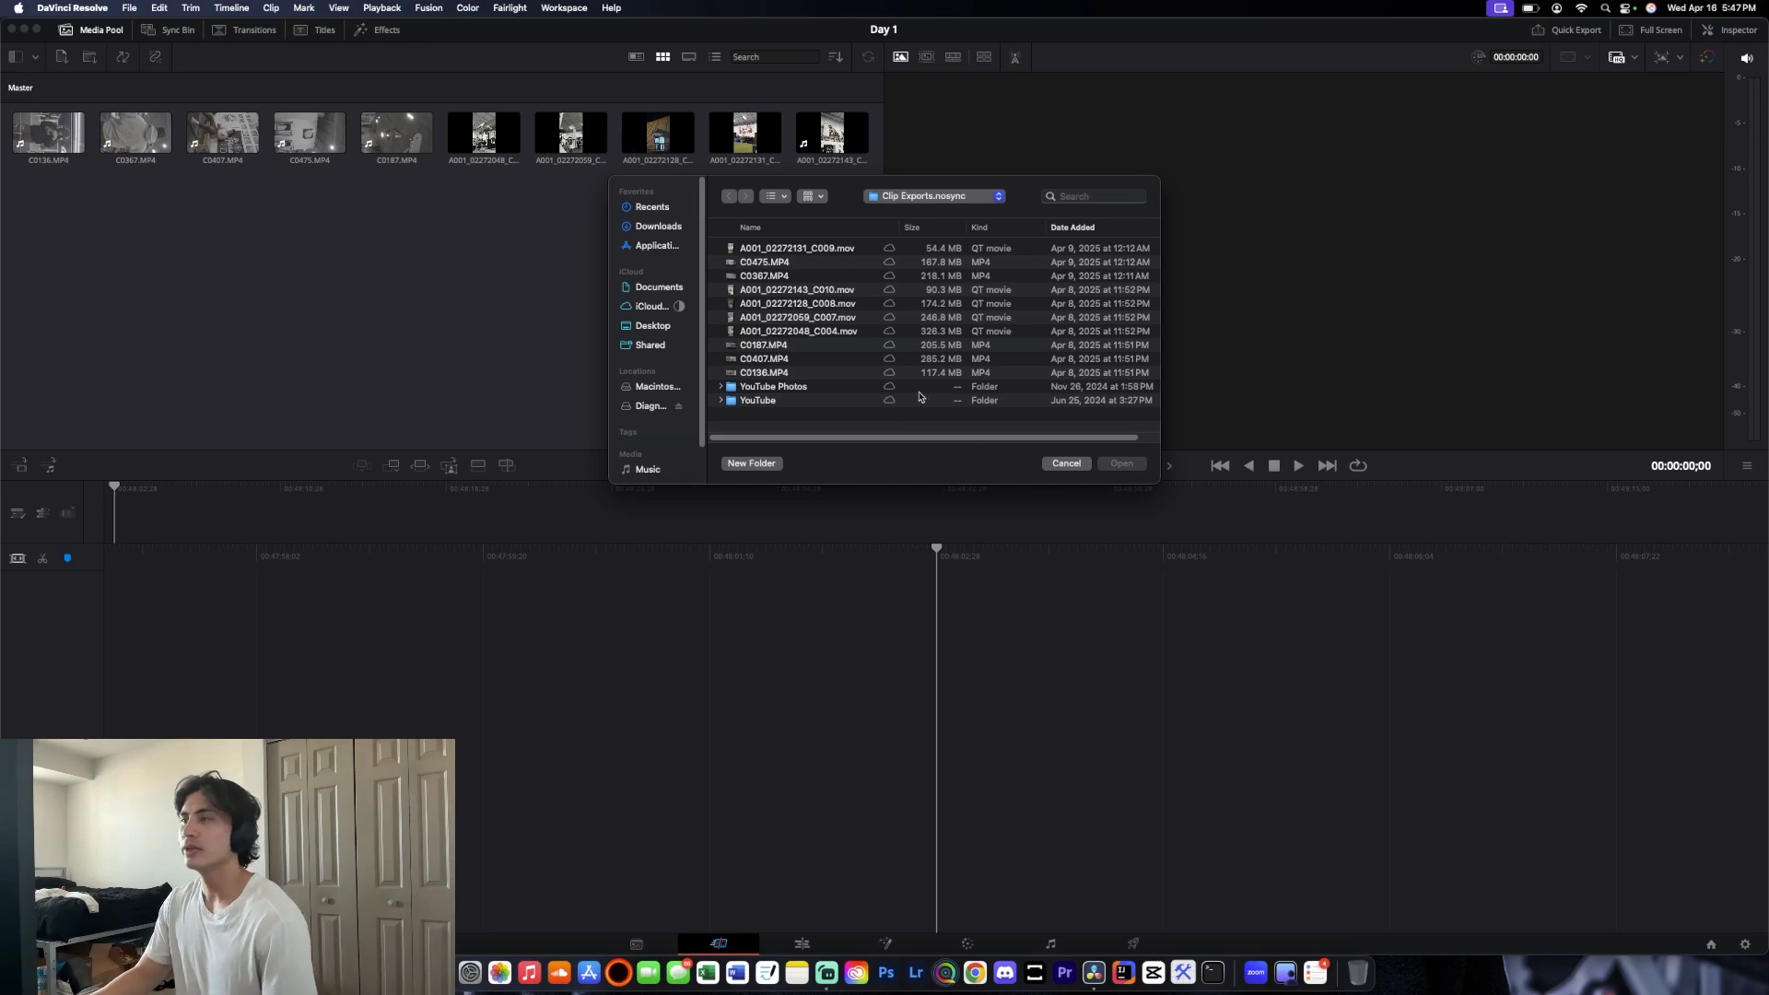
pyautogui.click(666, 329)
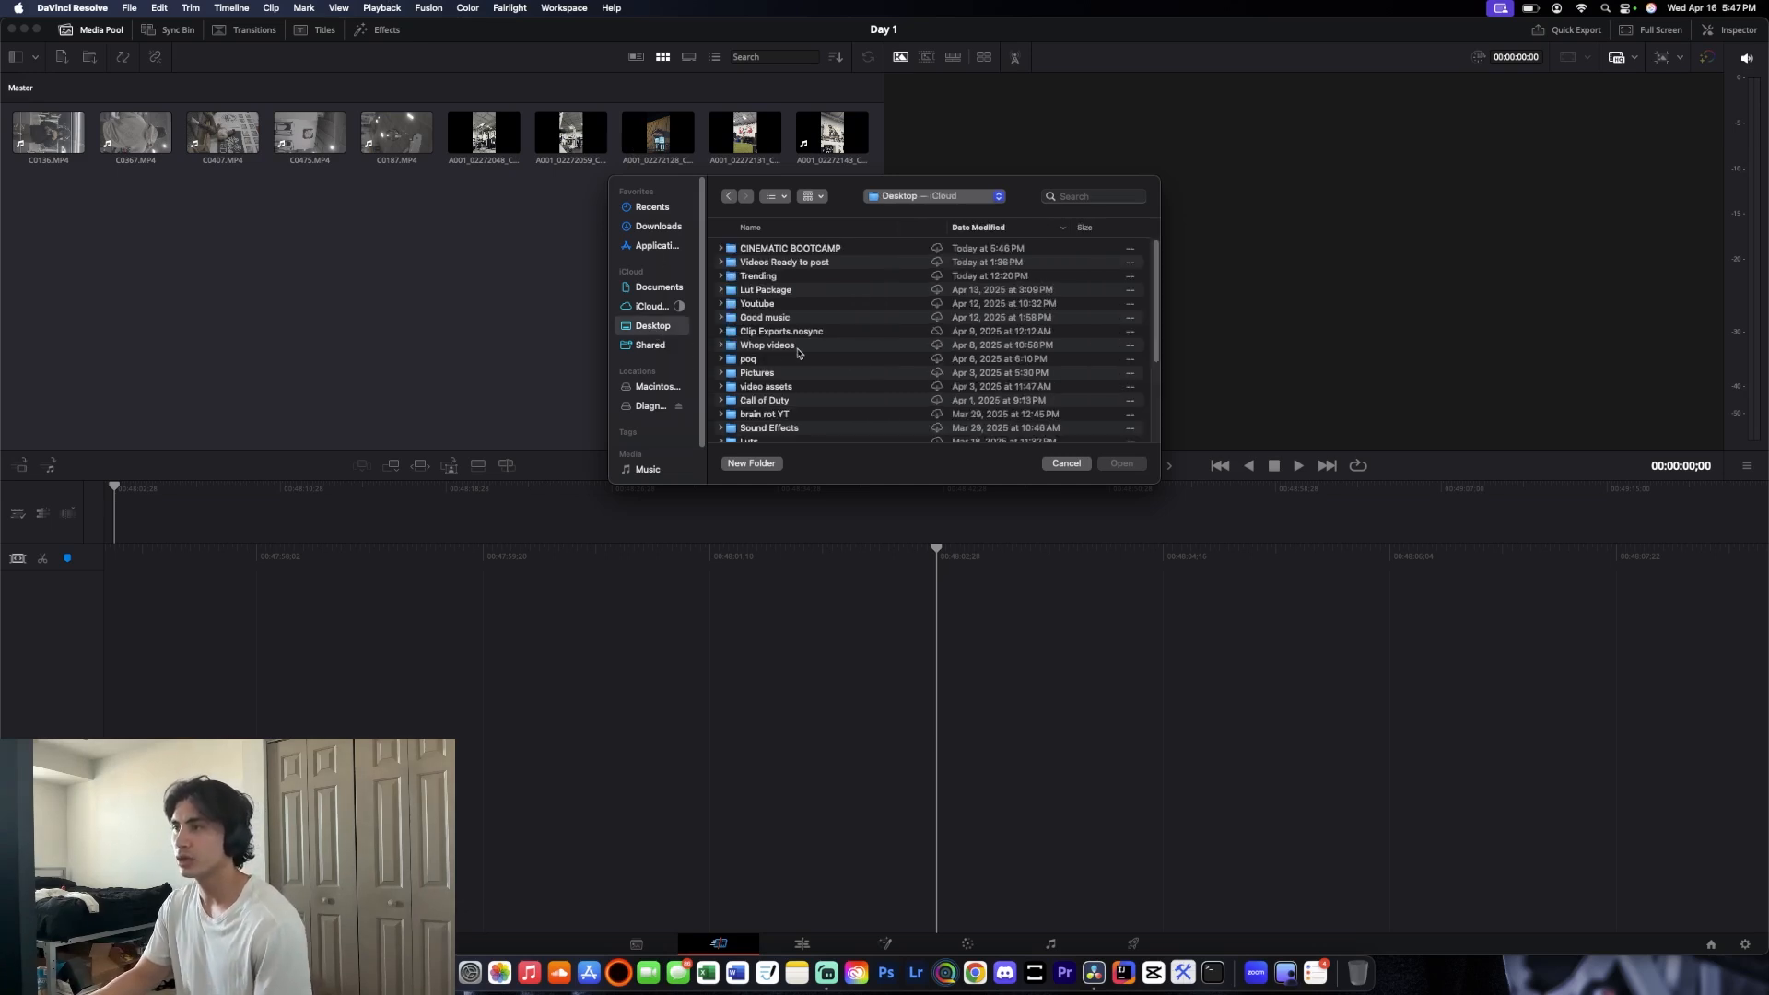
pyautogui.scroll(-5, 783, 355)
pyautogui.scroll(-10, 834, 412)
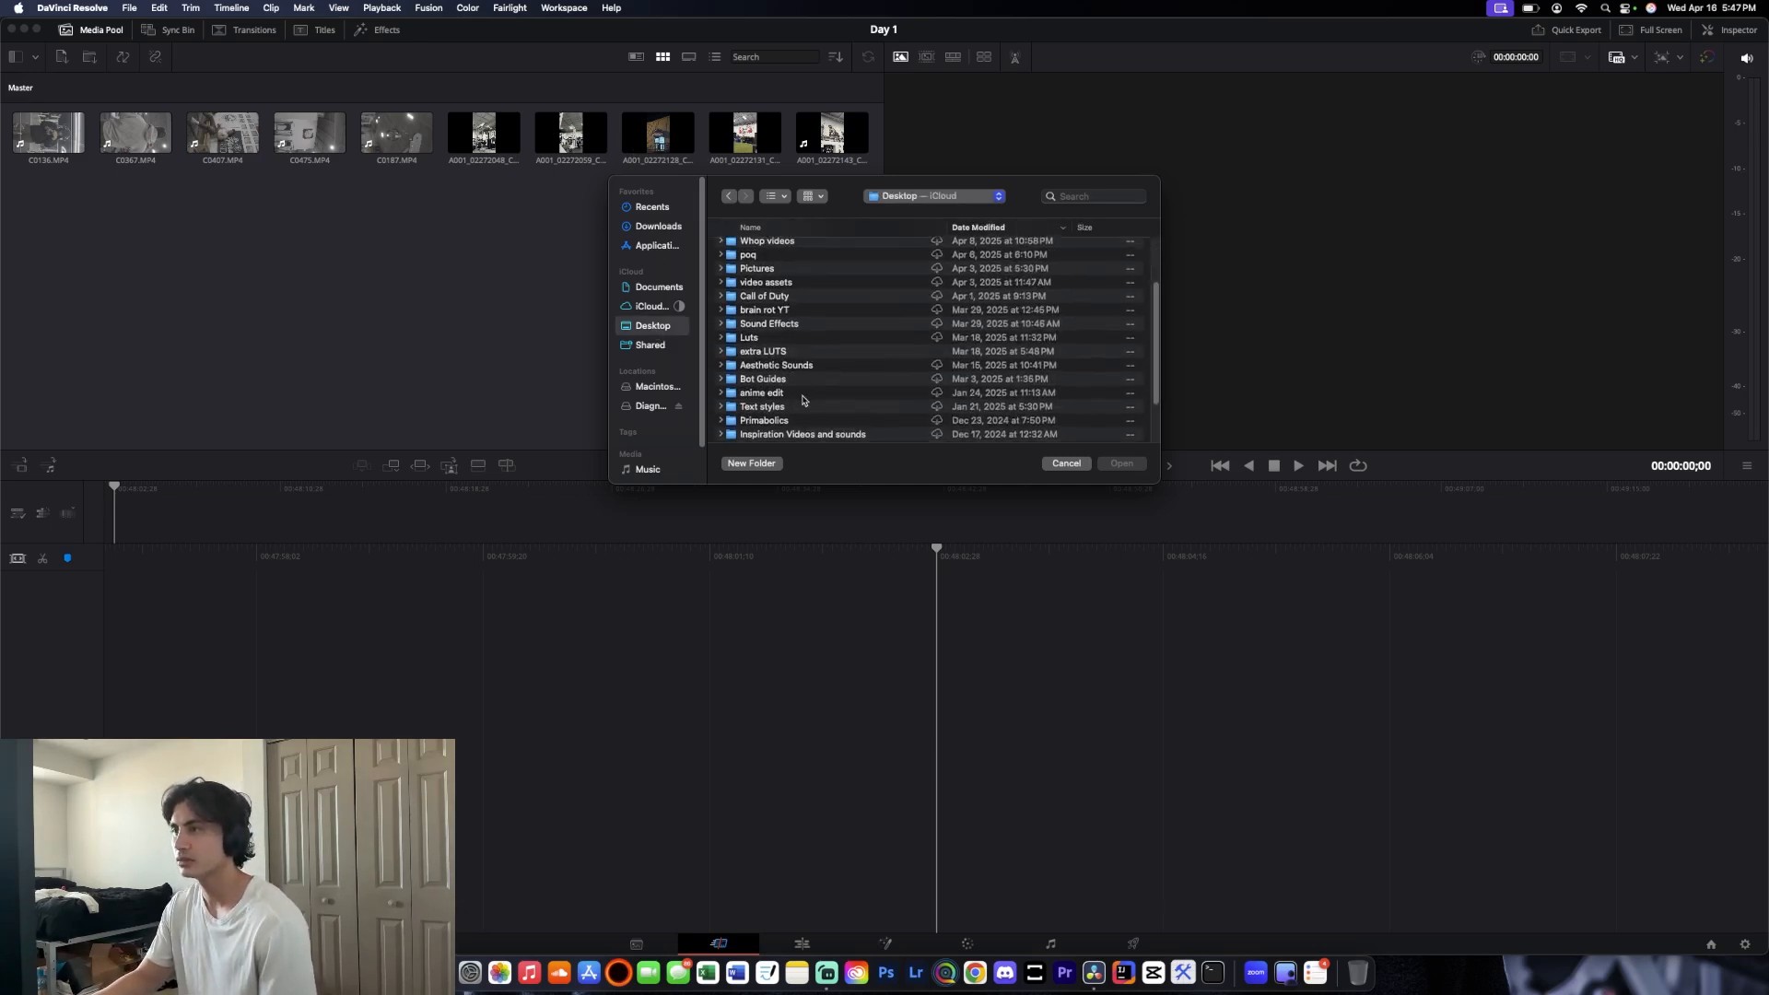
pyautogui.scroll(10, 802, 401)
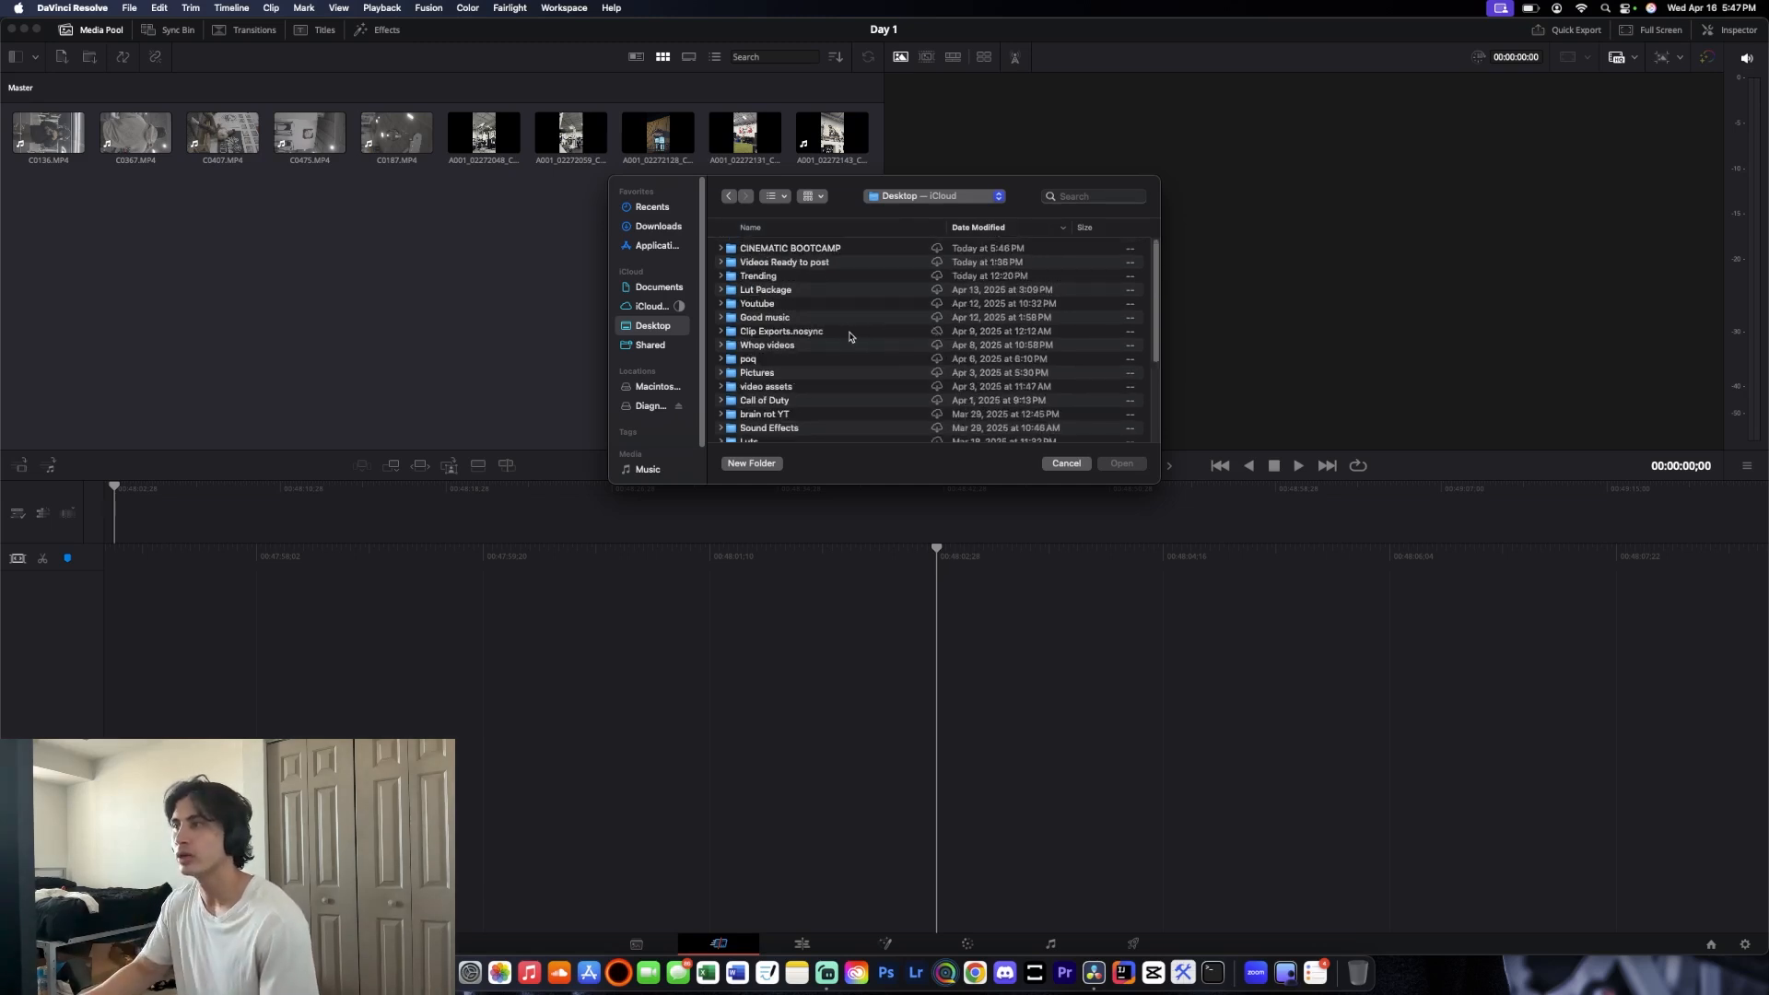
pyautogui.doubleClick(826, 317)
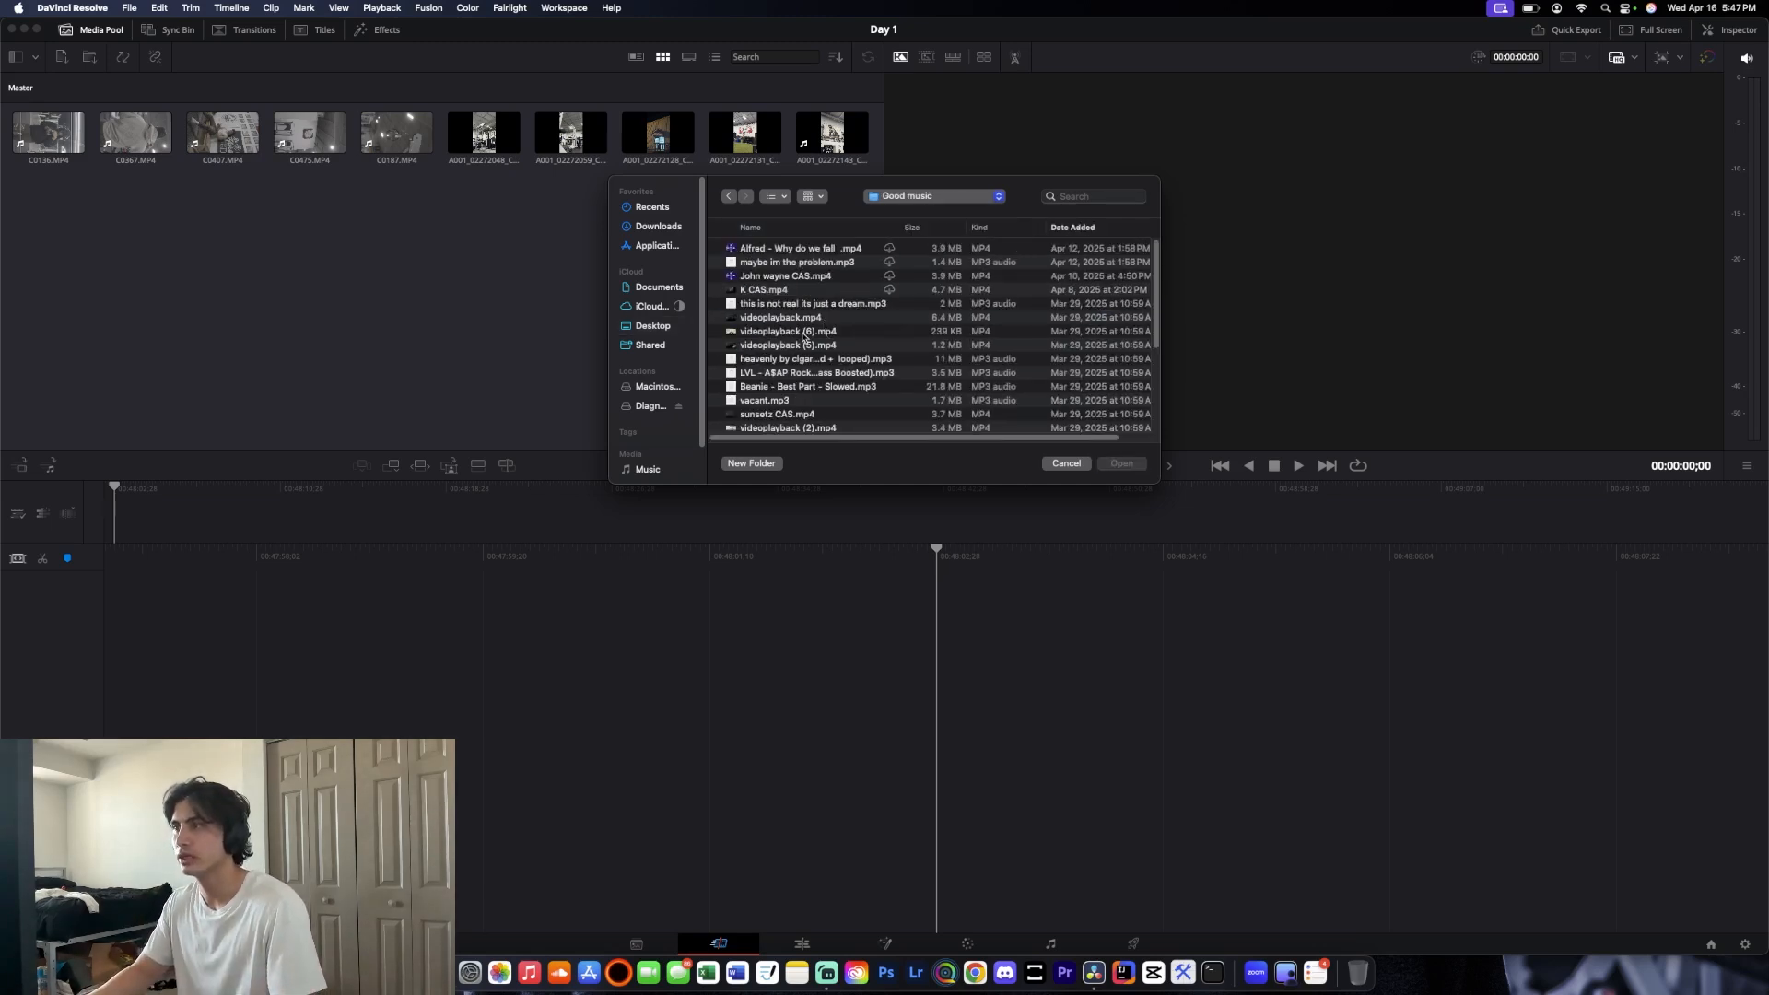
pyautogui.scroll(-1, 811, 337)
pyautogui.scroll(-4, 796, 338)
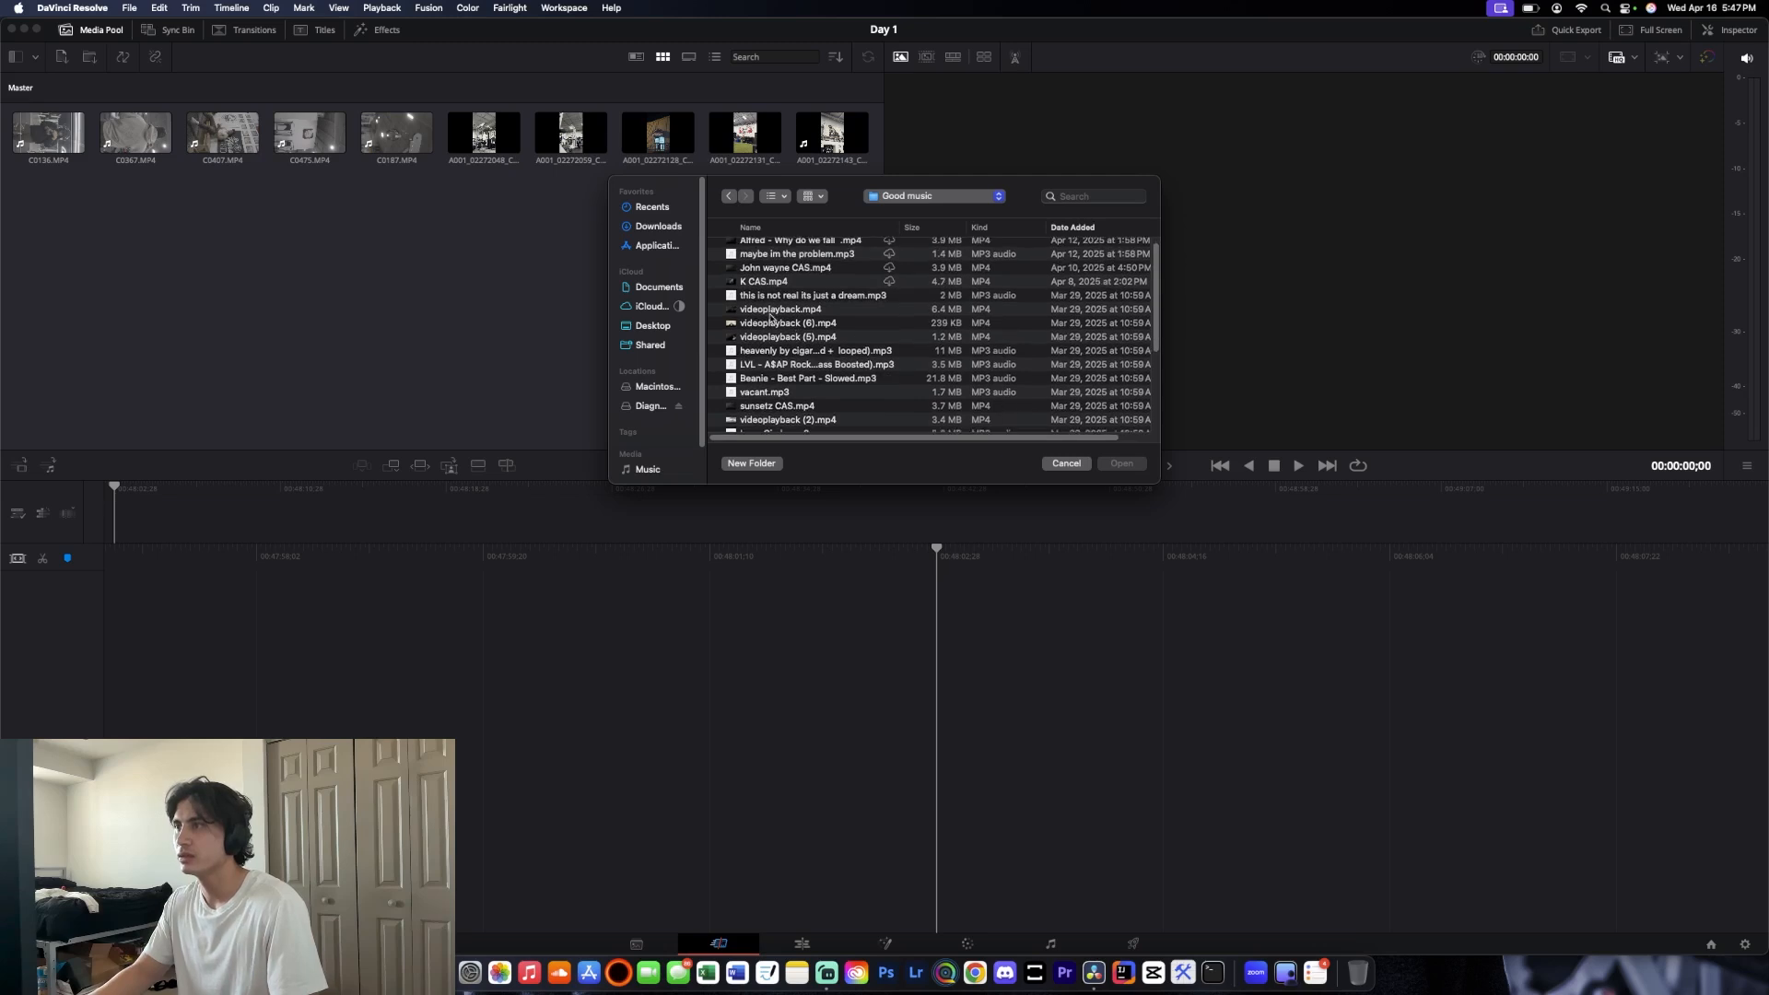
pyautogui.scroll(-10, 826, 338)
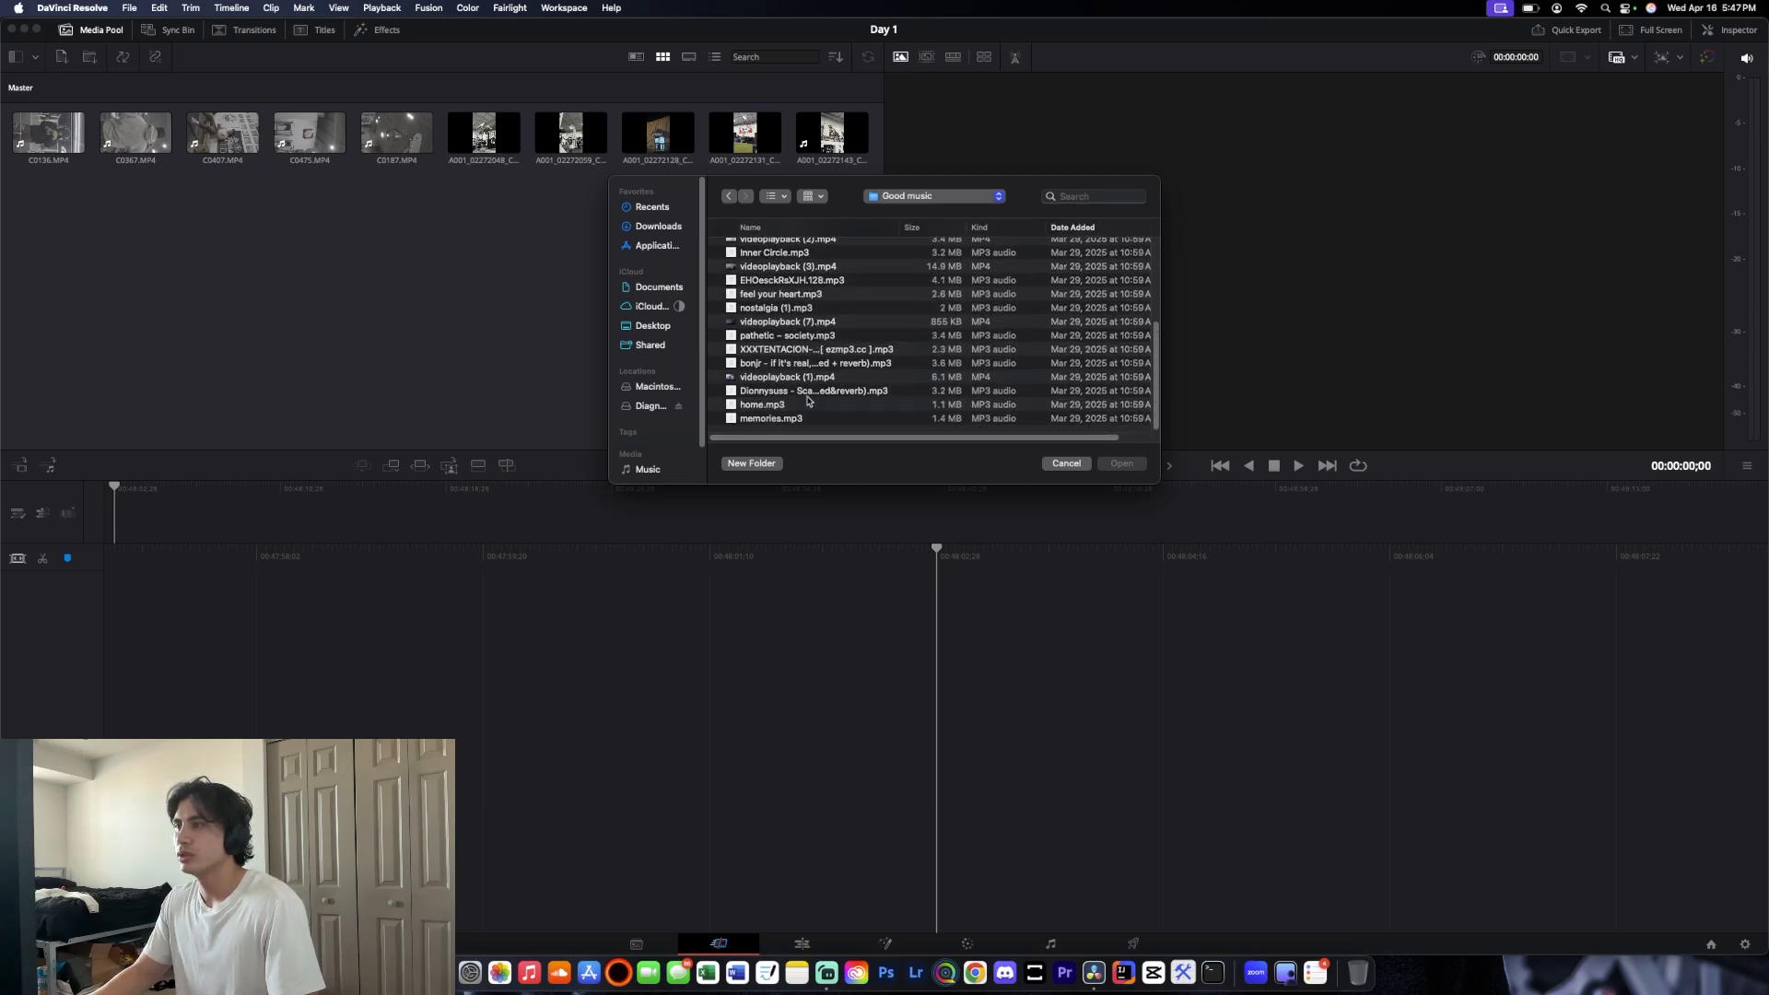
pyautogui.click(793, 418)
pyautogui.click(1126, 465)
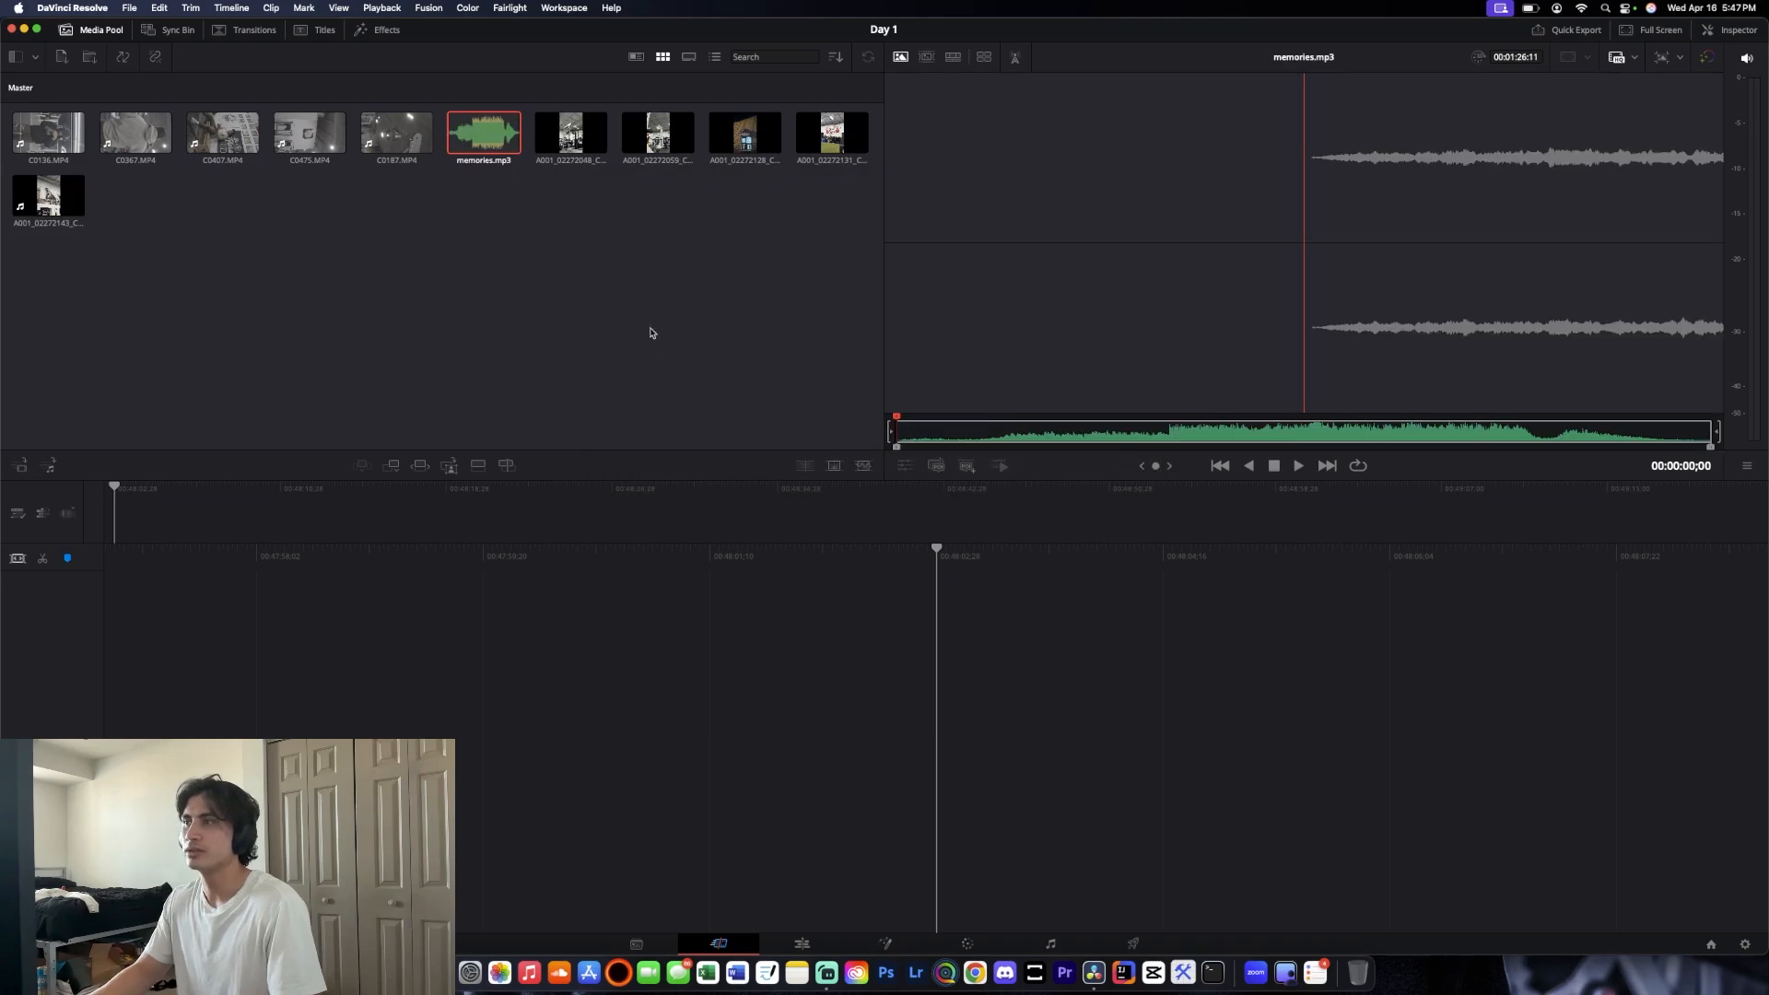
pyautogui.moveTo(897, 449)
pyautogui.mouseDown()
pyautogui.moveTo(963, 451)
pyautogui.moveTo(896, 453)
pyautogui.mouseUp()
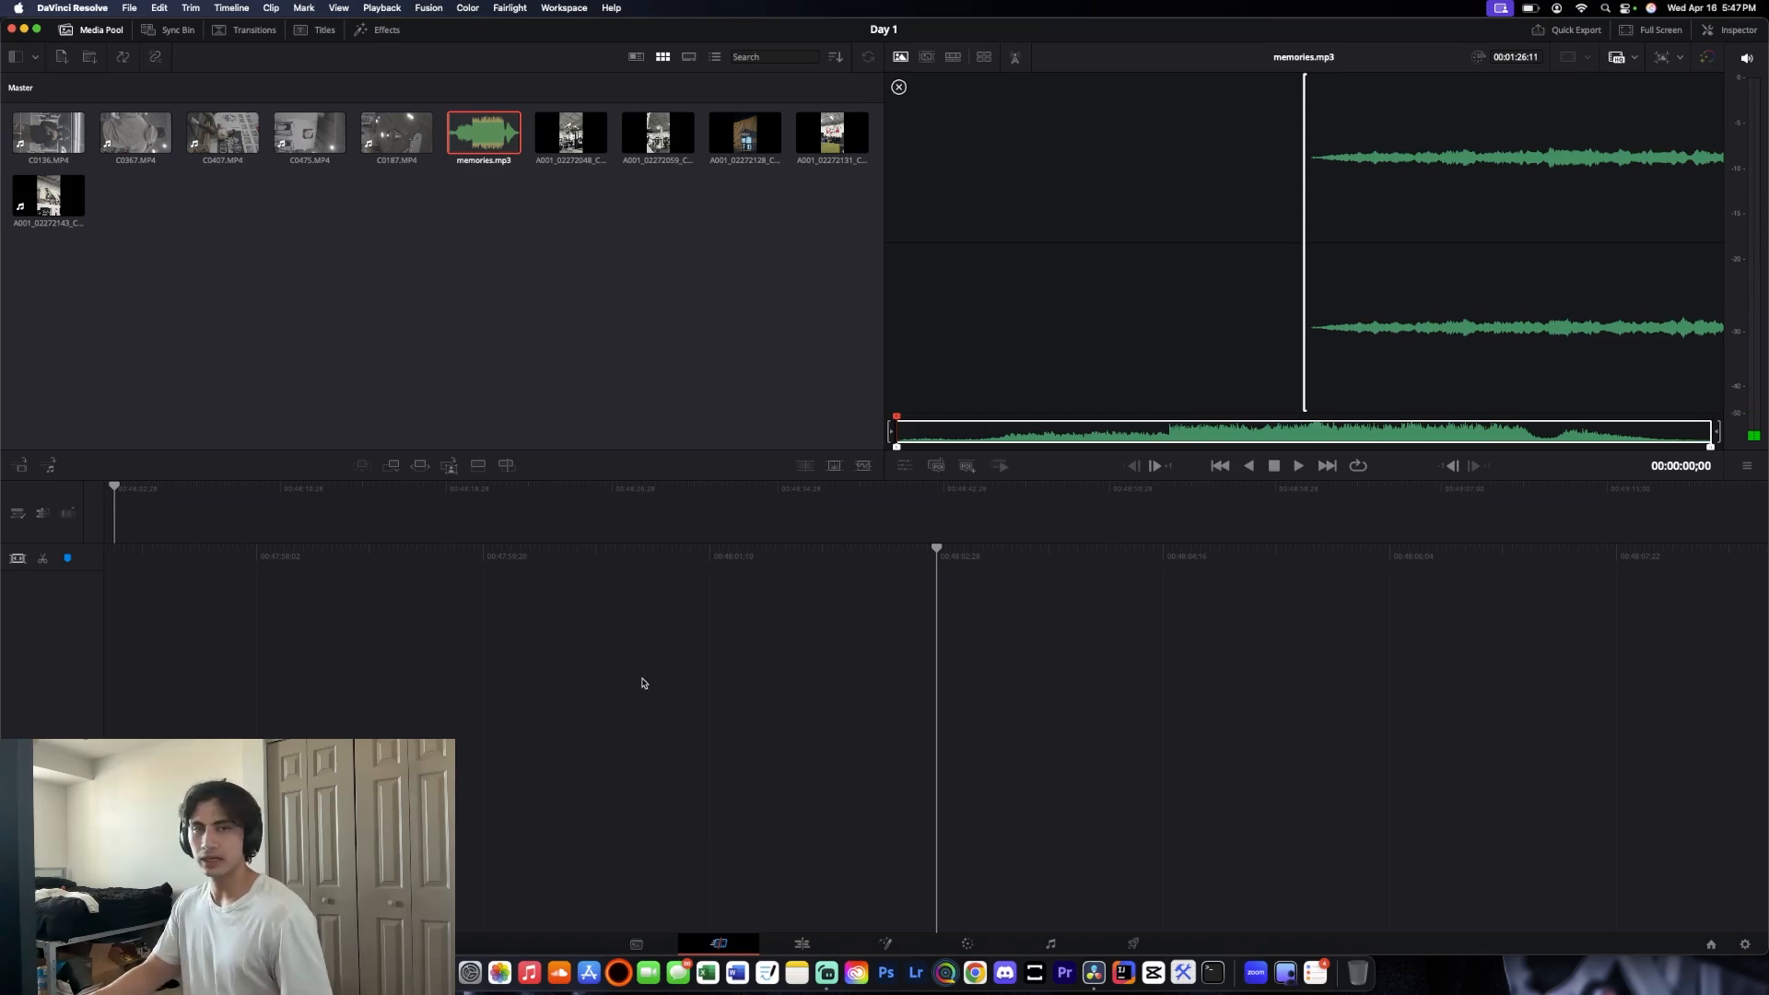
# In the project settings, set a custom vertical timeline resolution of 2160 x 3840
pyautogui.click(1745, 944)
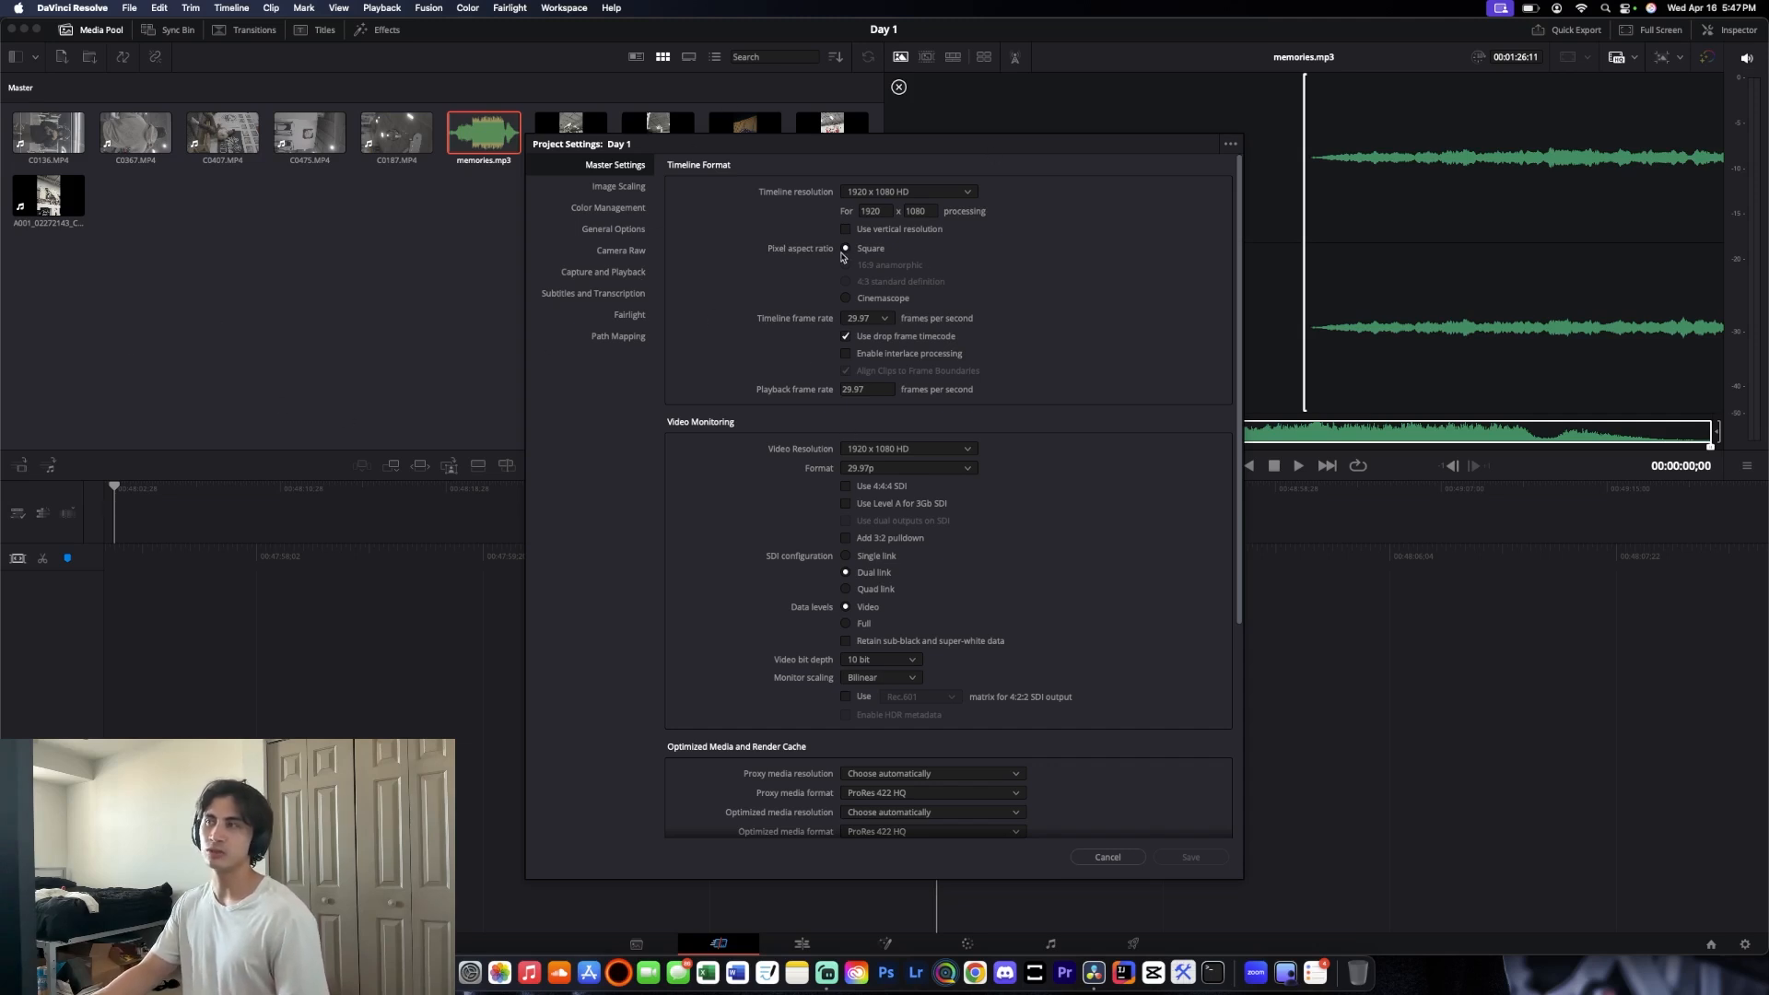
pyautogui.click(907, 193)
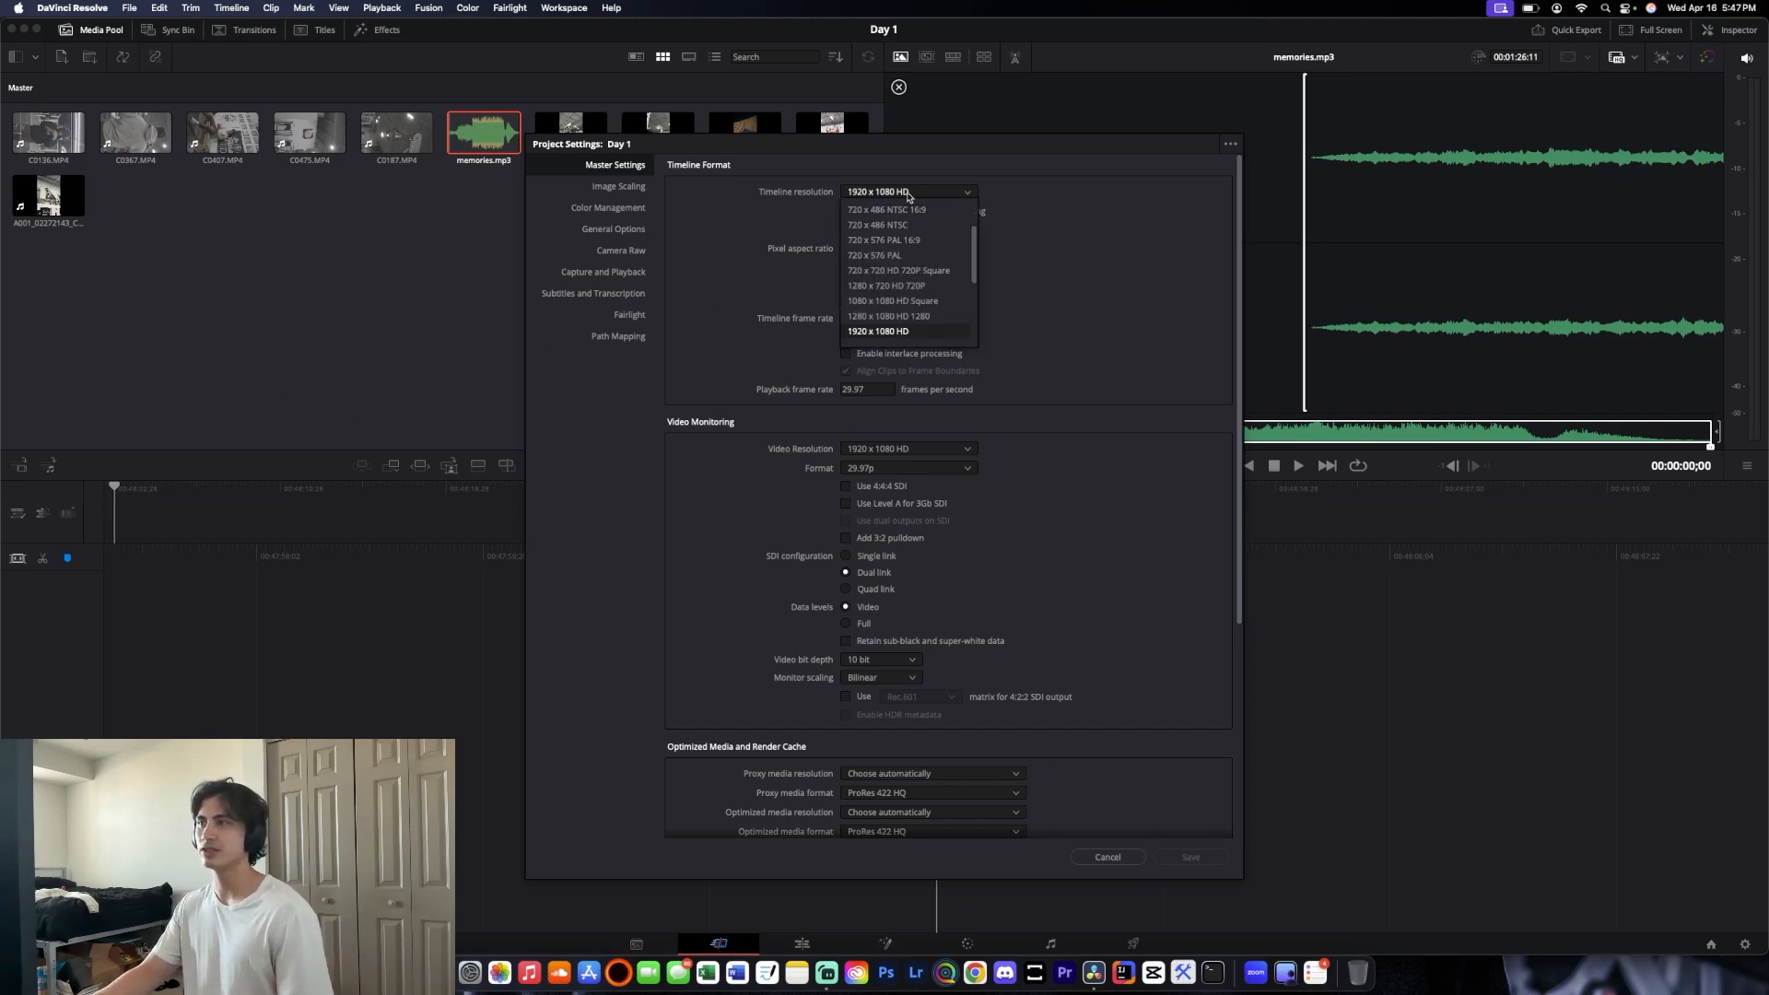
pyautogui.click(907, 194)
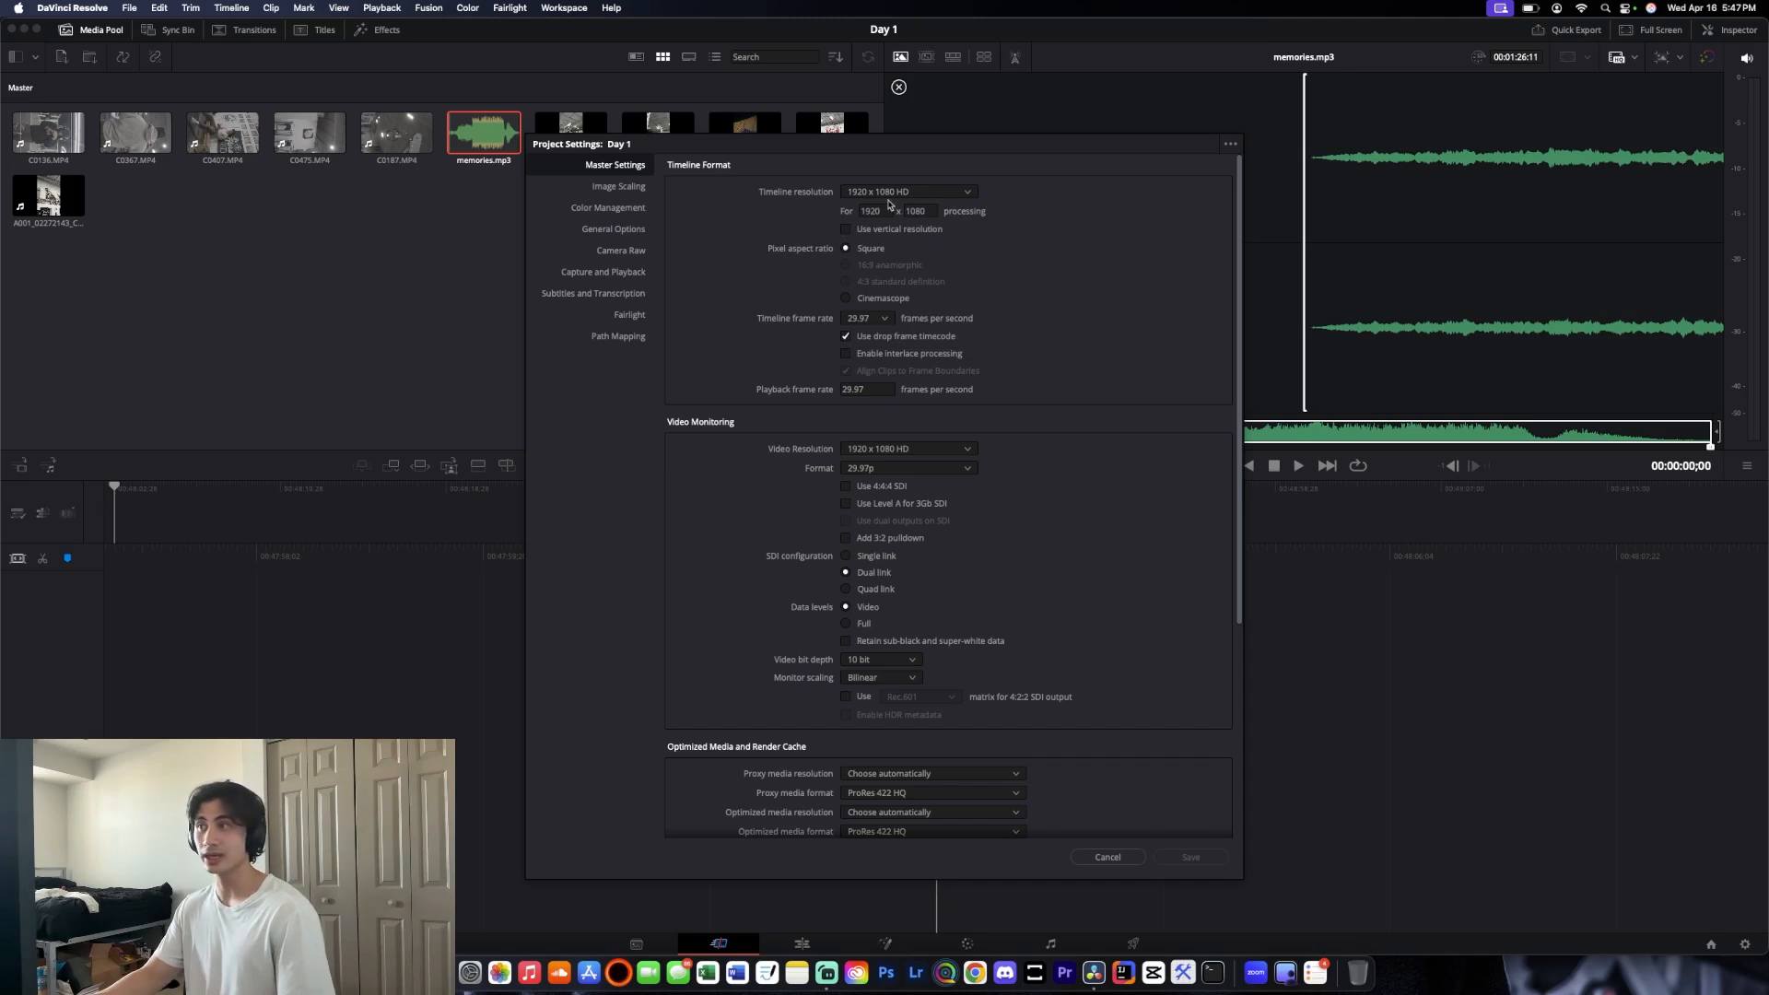
pyautogui.click(876, 212)
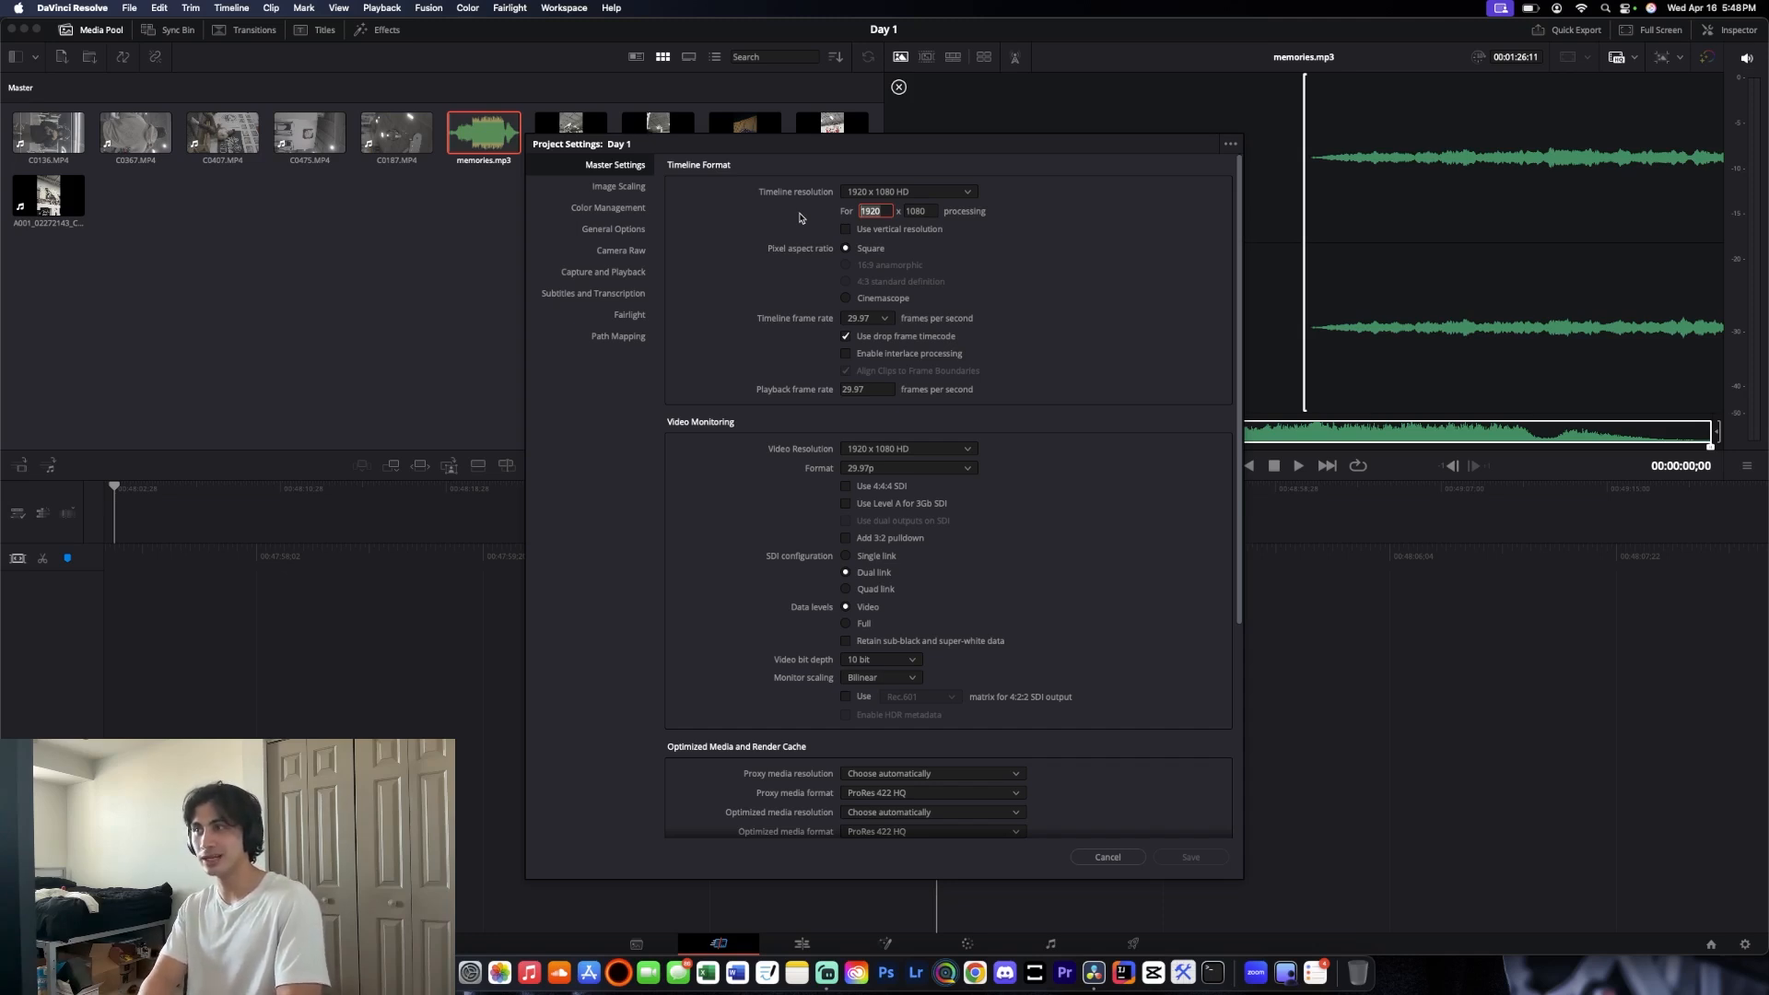
pyautogui.write('3')
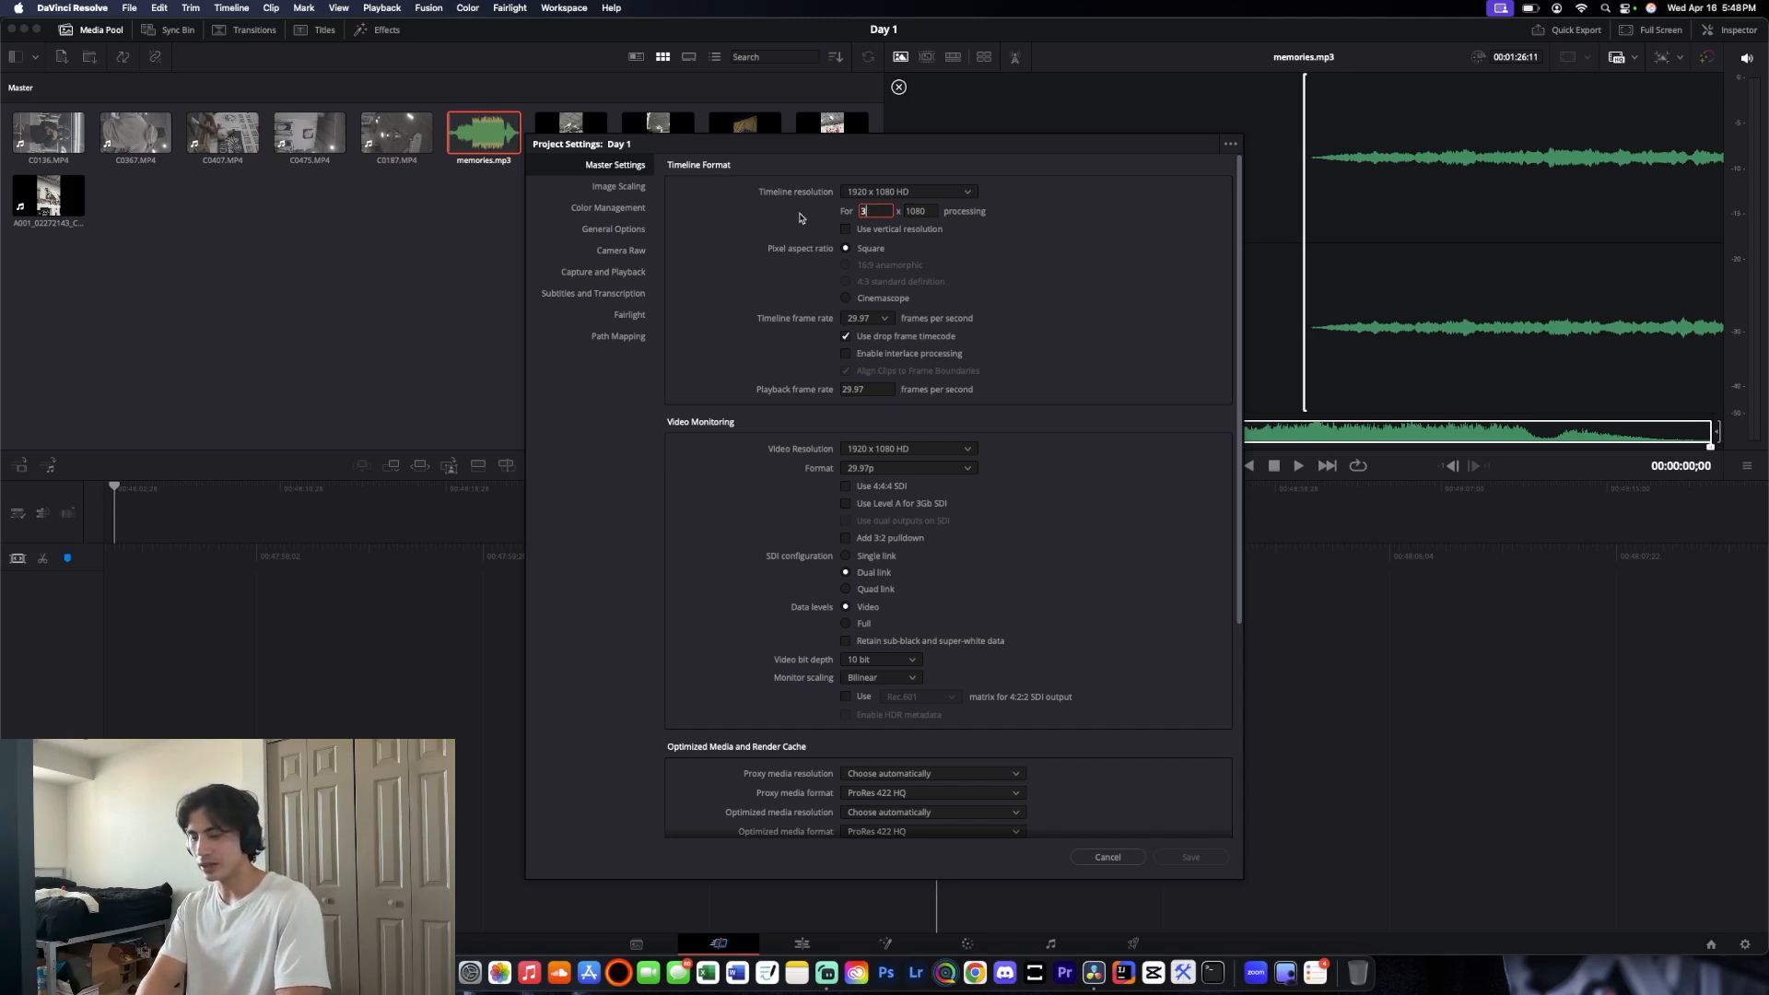
pyautogui.write('2160')
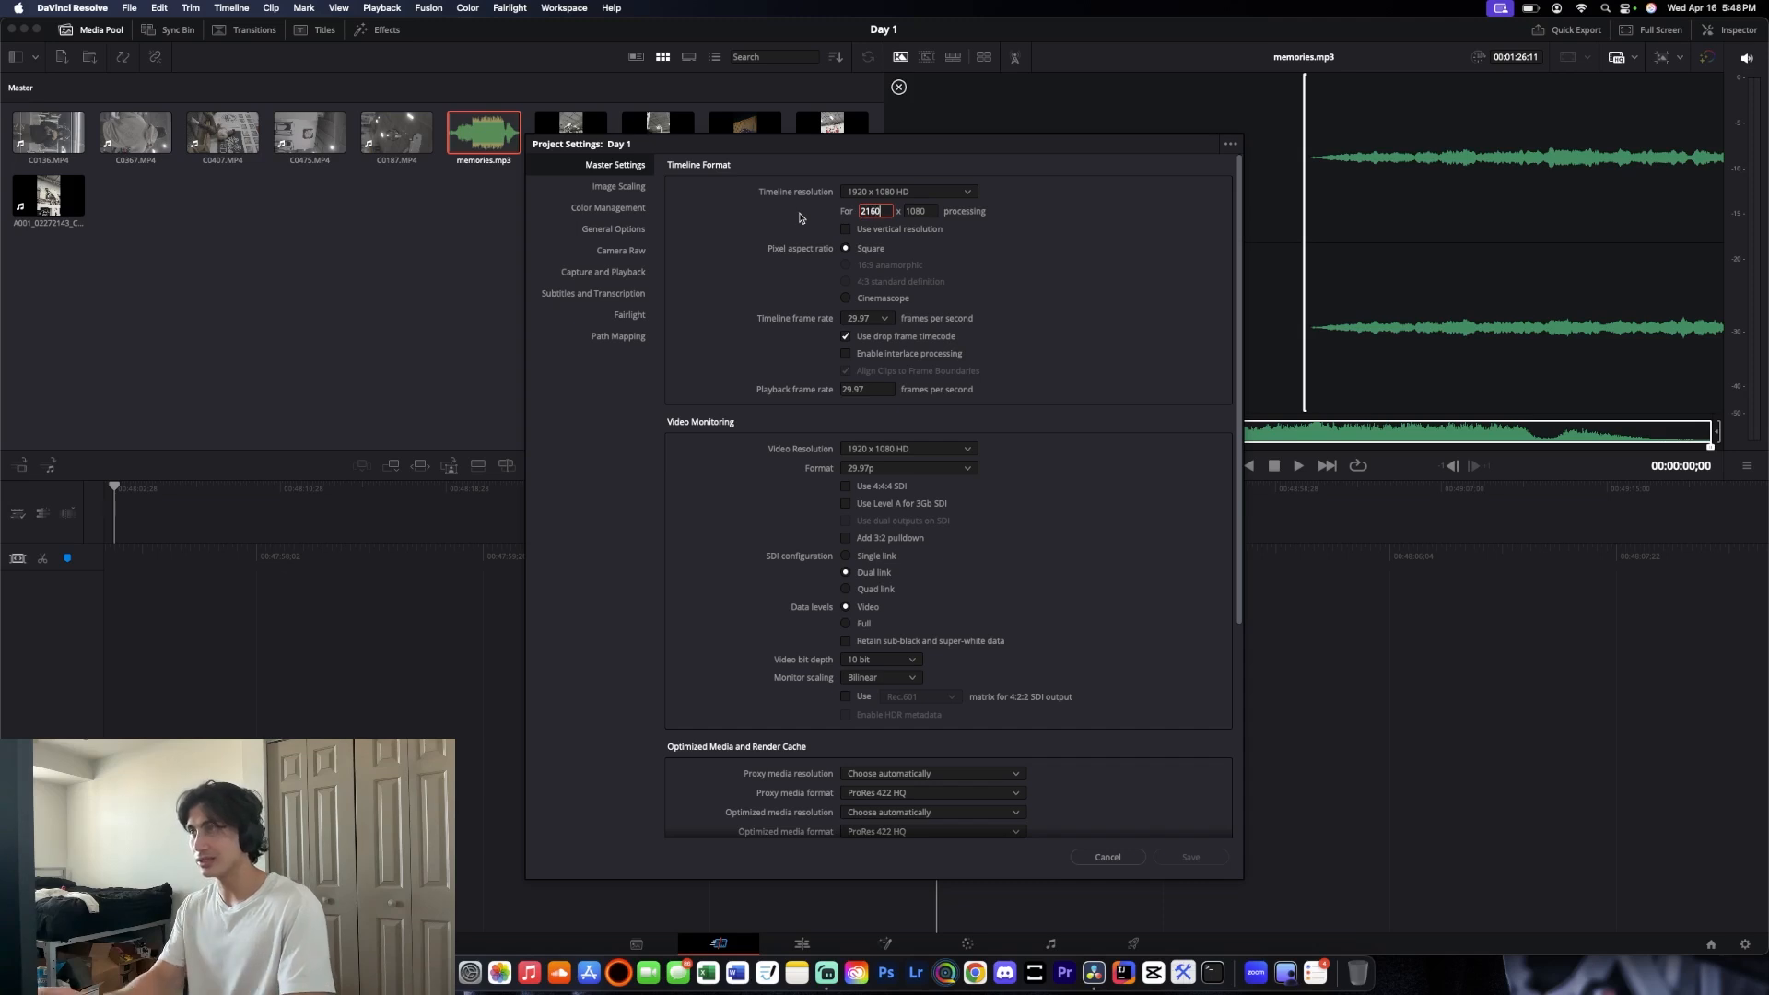
pyautogui.click(927, 210)
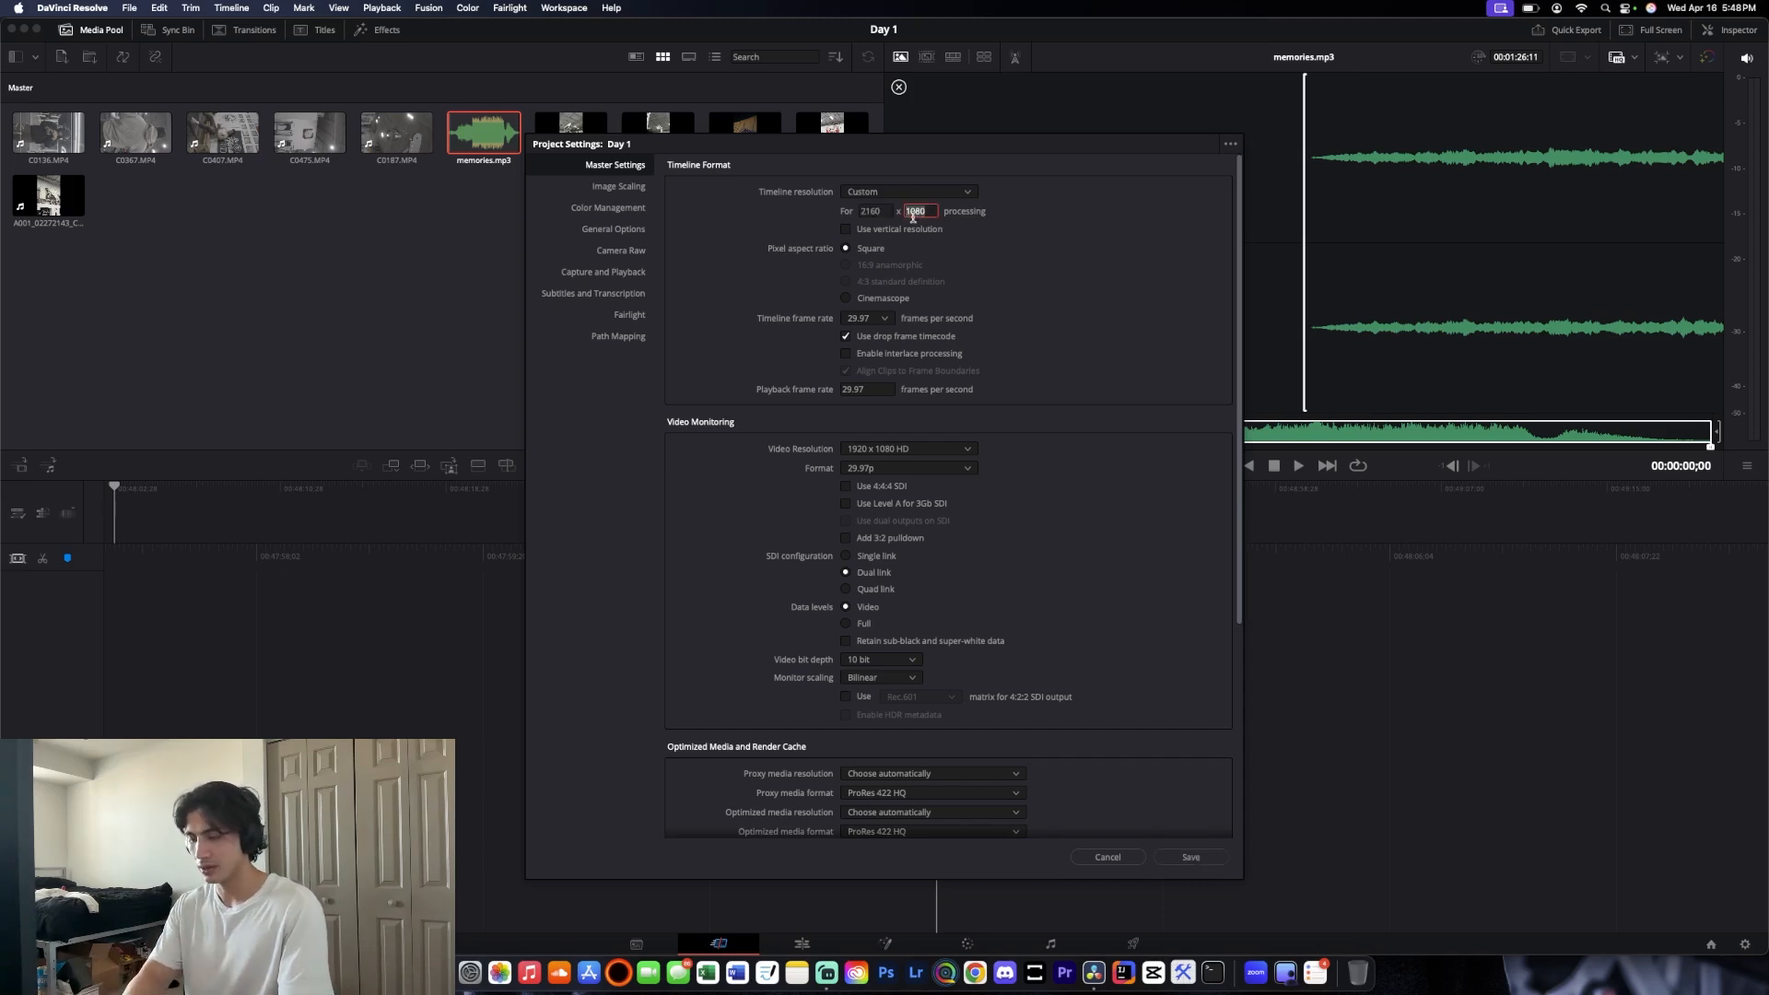
pyautogui.write('3840')
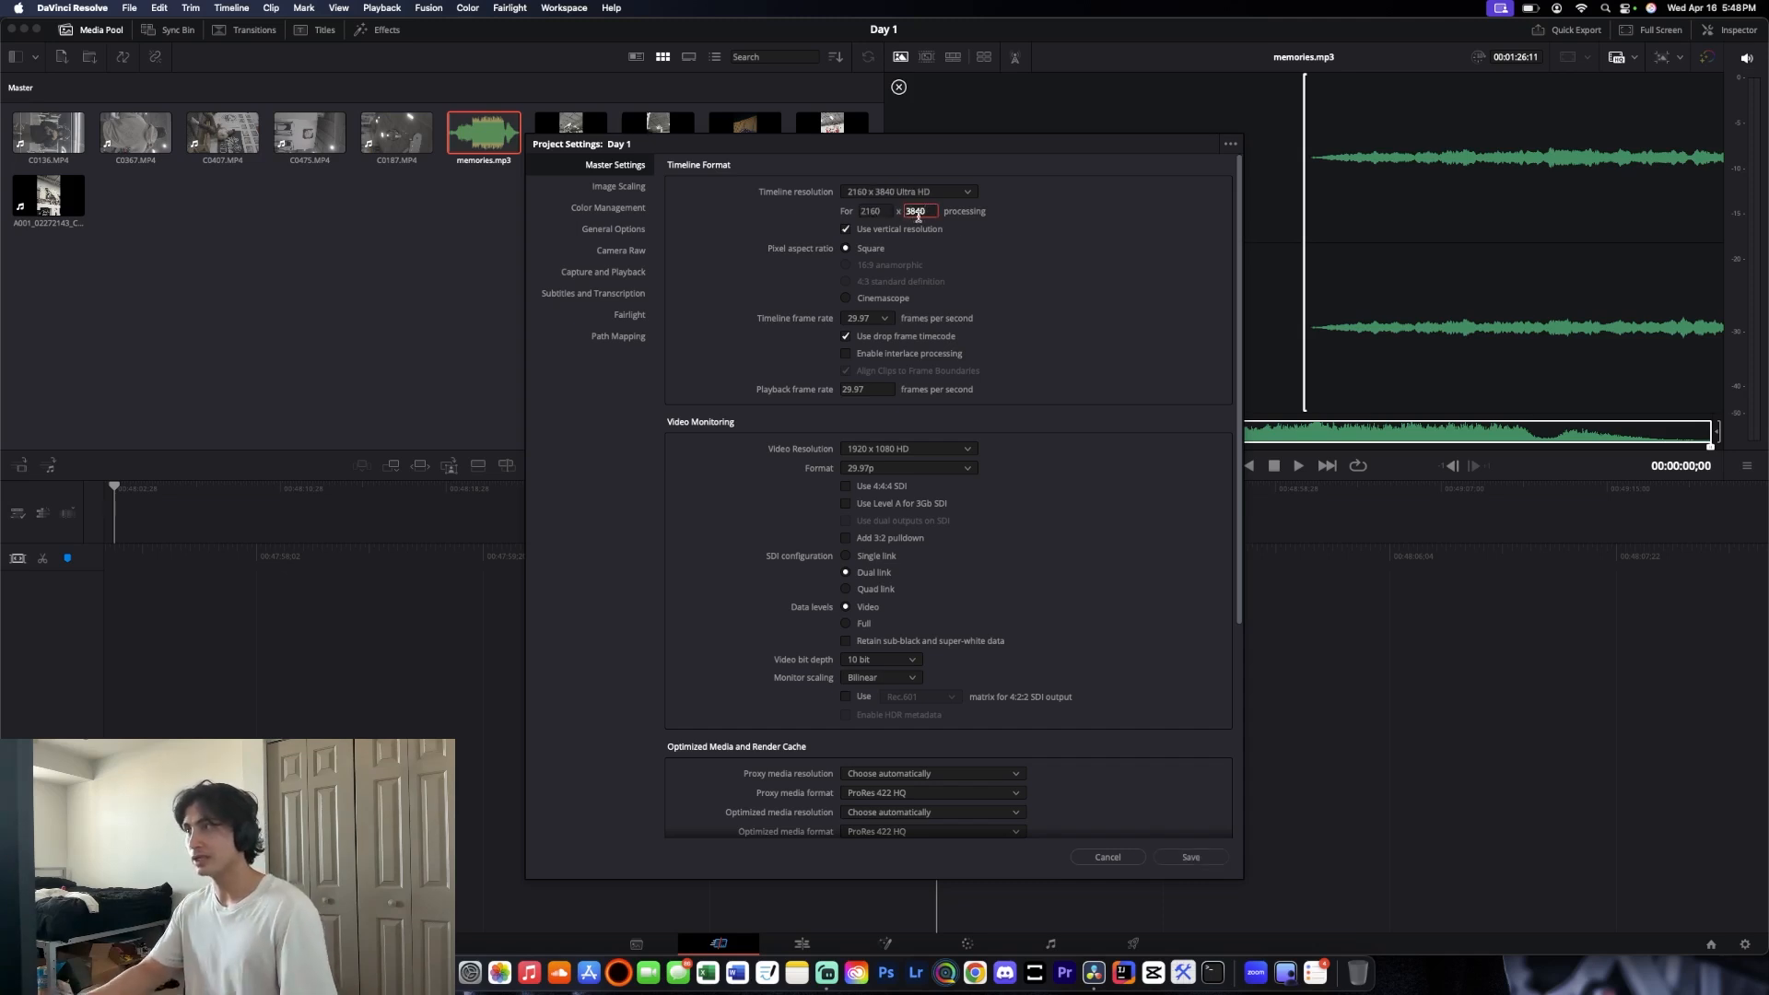
# Check the timeline frame rate options and set the video monitoring resolution to 3840 x 2160 Ultra HD
pyautogui.click(878, 321)
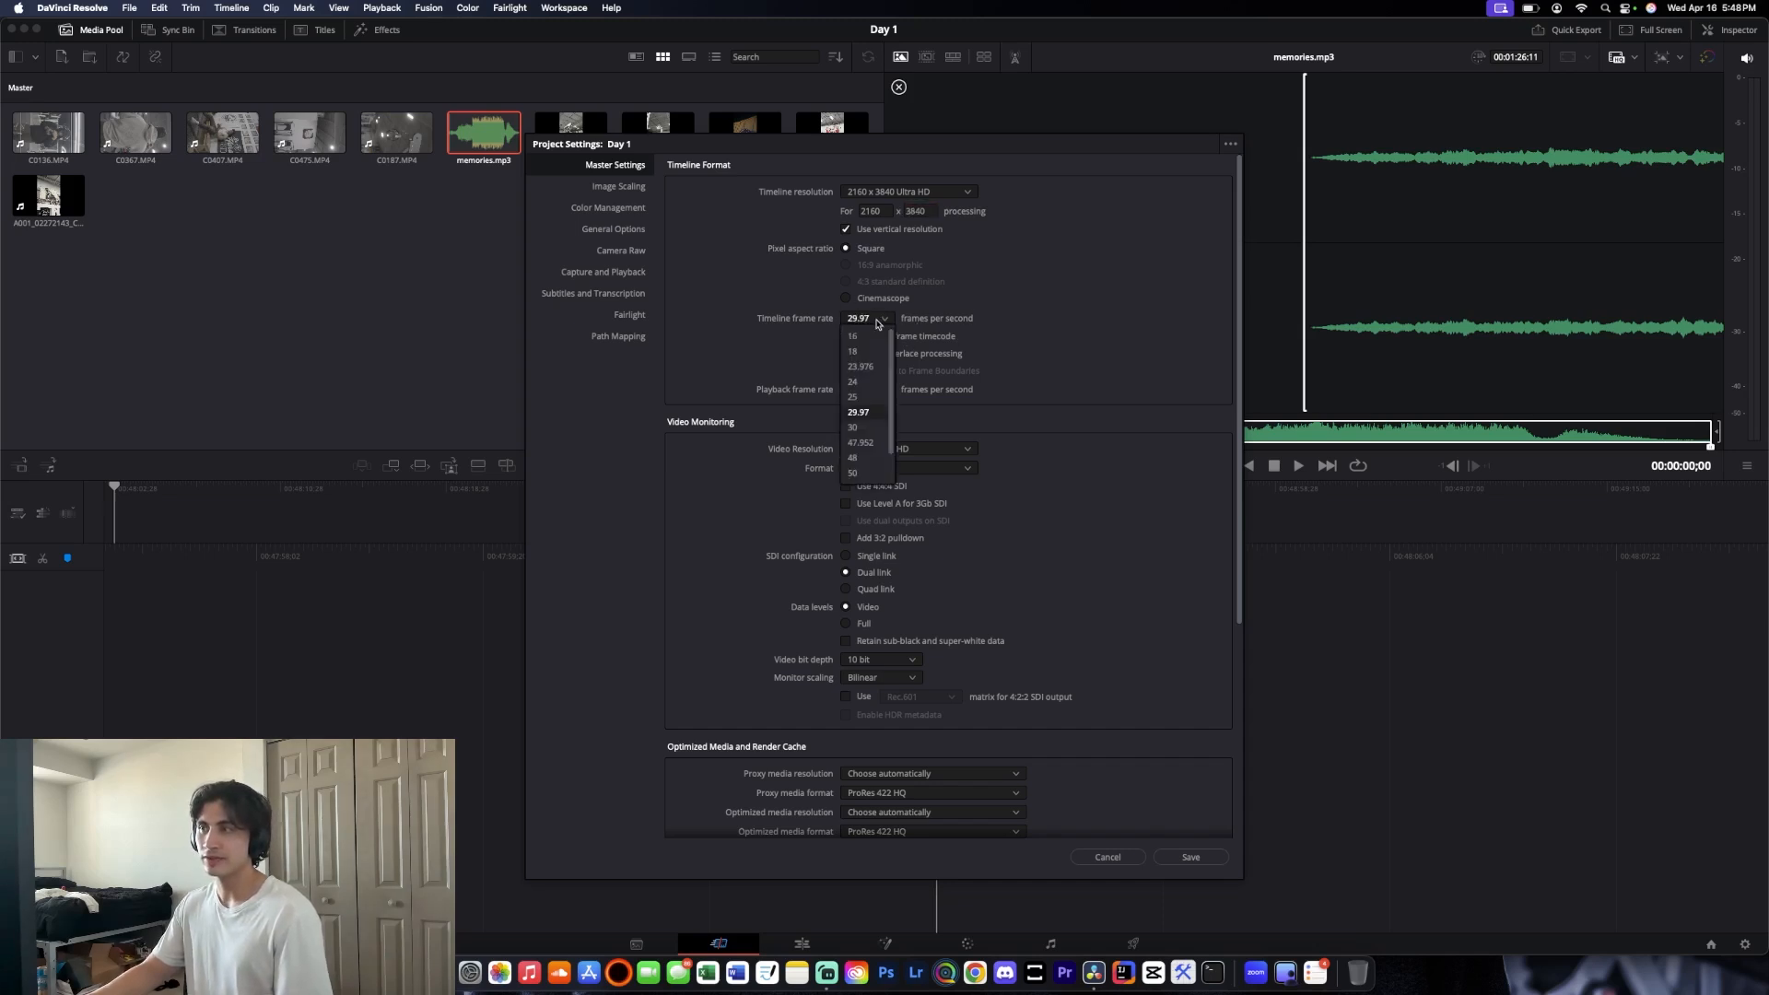
pyautogui.click(1016, 352)
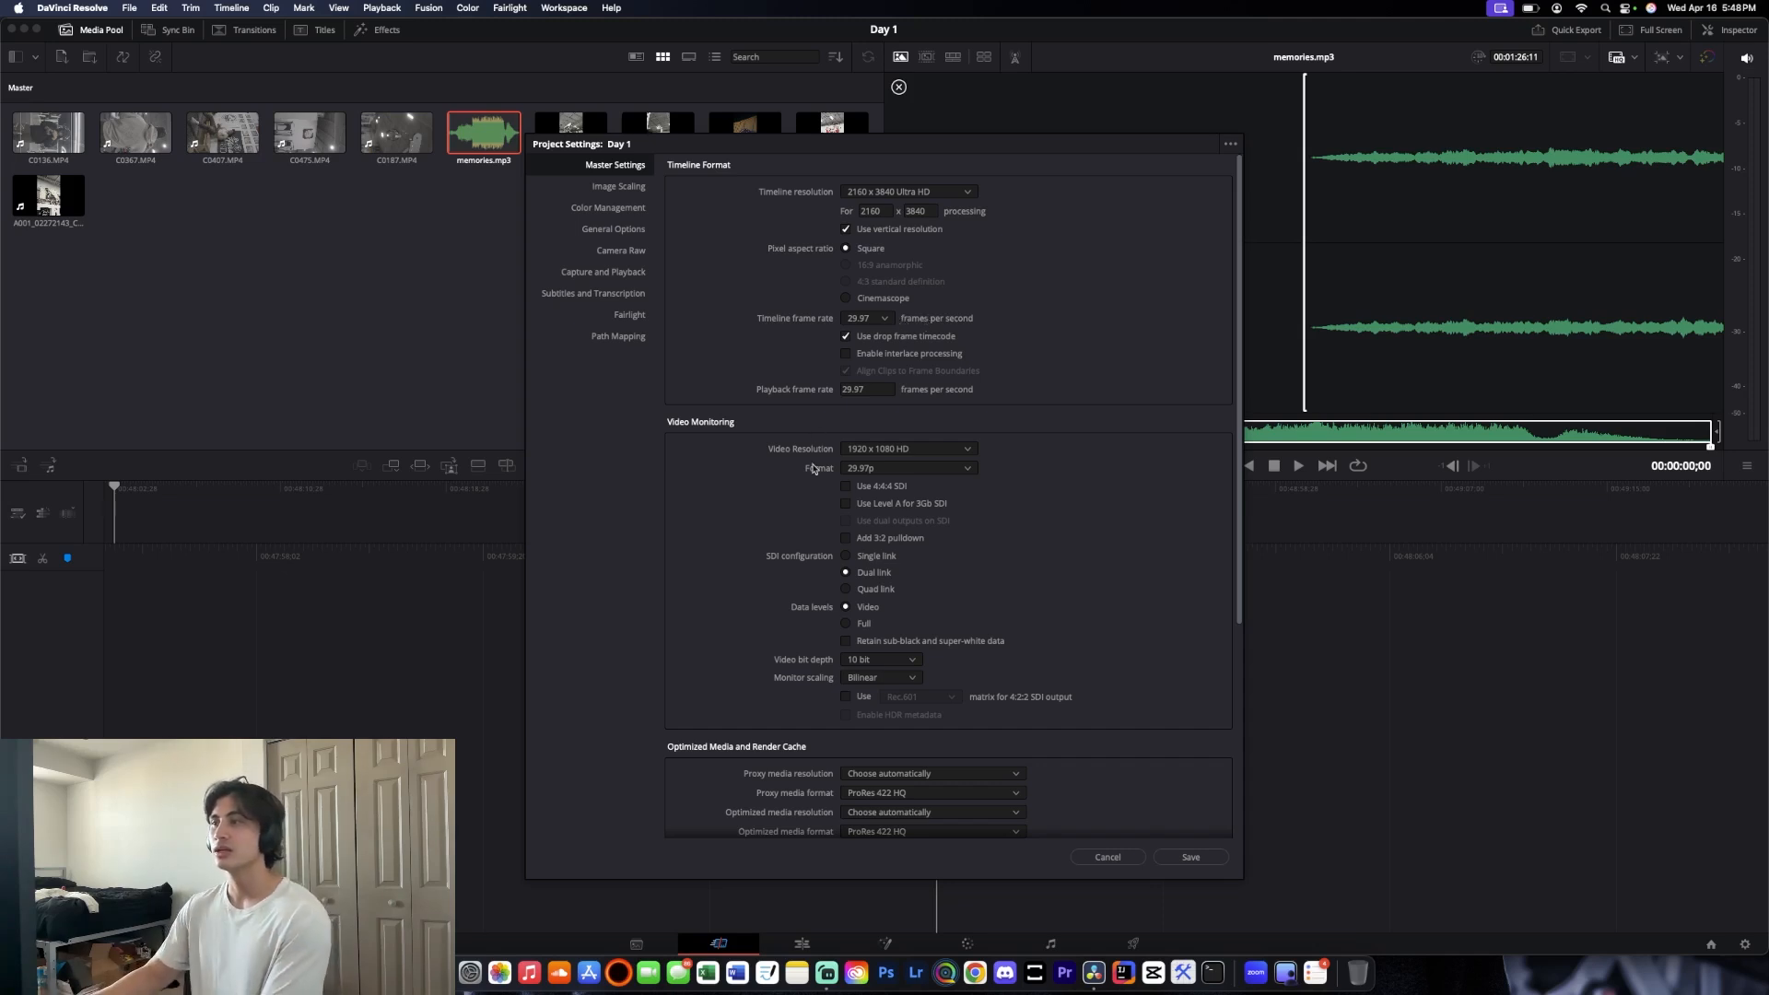
pyautogui.click(908, 450)
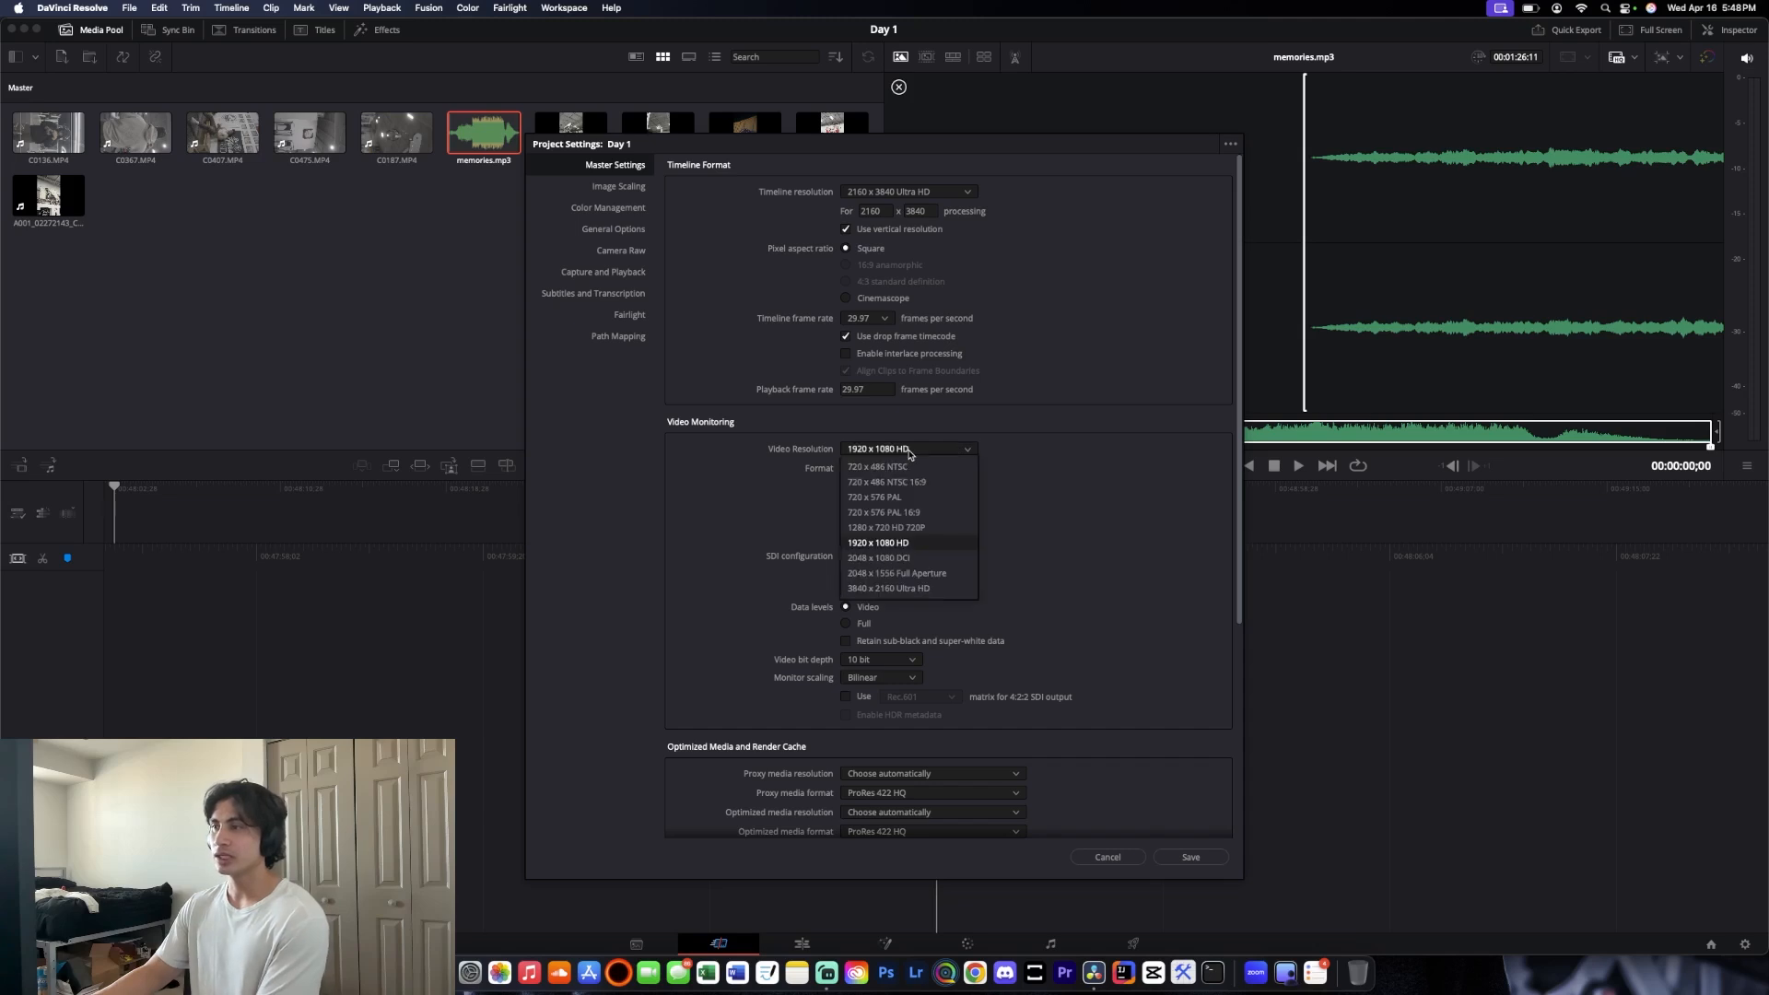
pyautogui.click(888, 587)
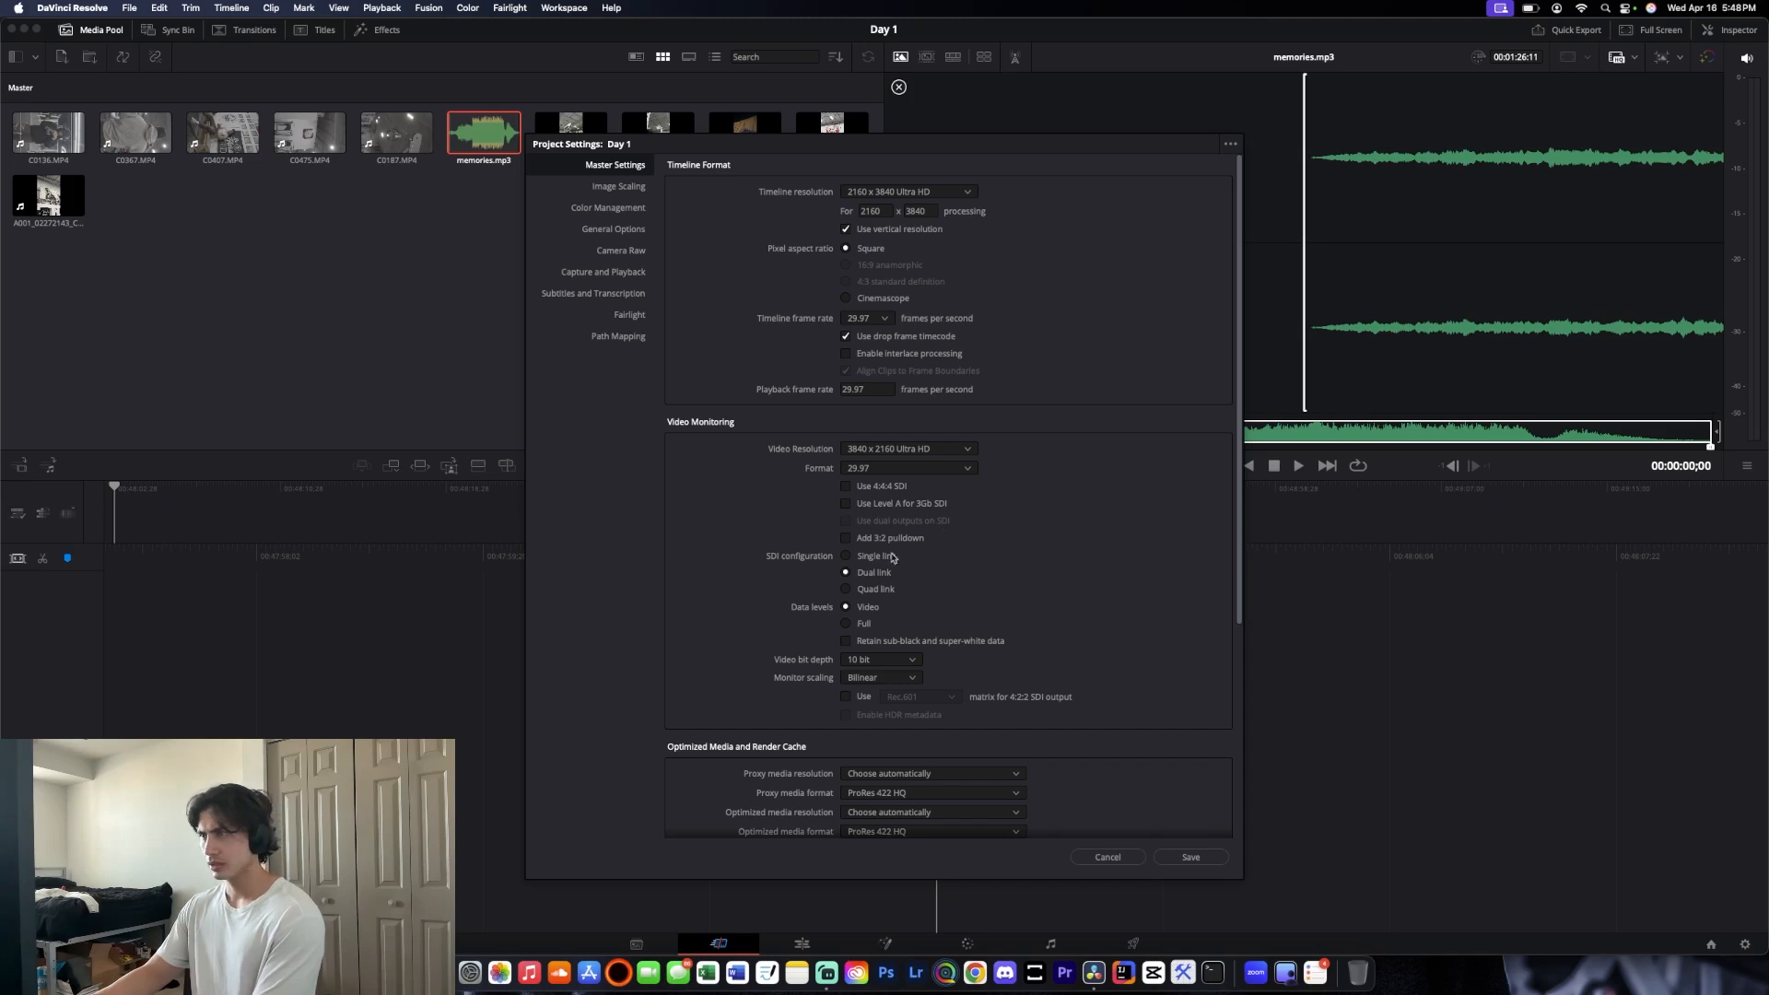
# Check the proxy media resolution options and set the proxy media format to H.265
pyautogui.scroll(-2, 1003, 576)
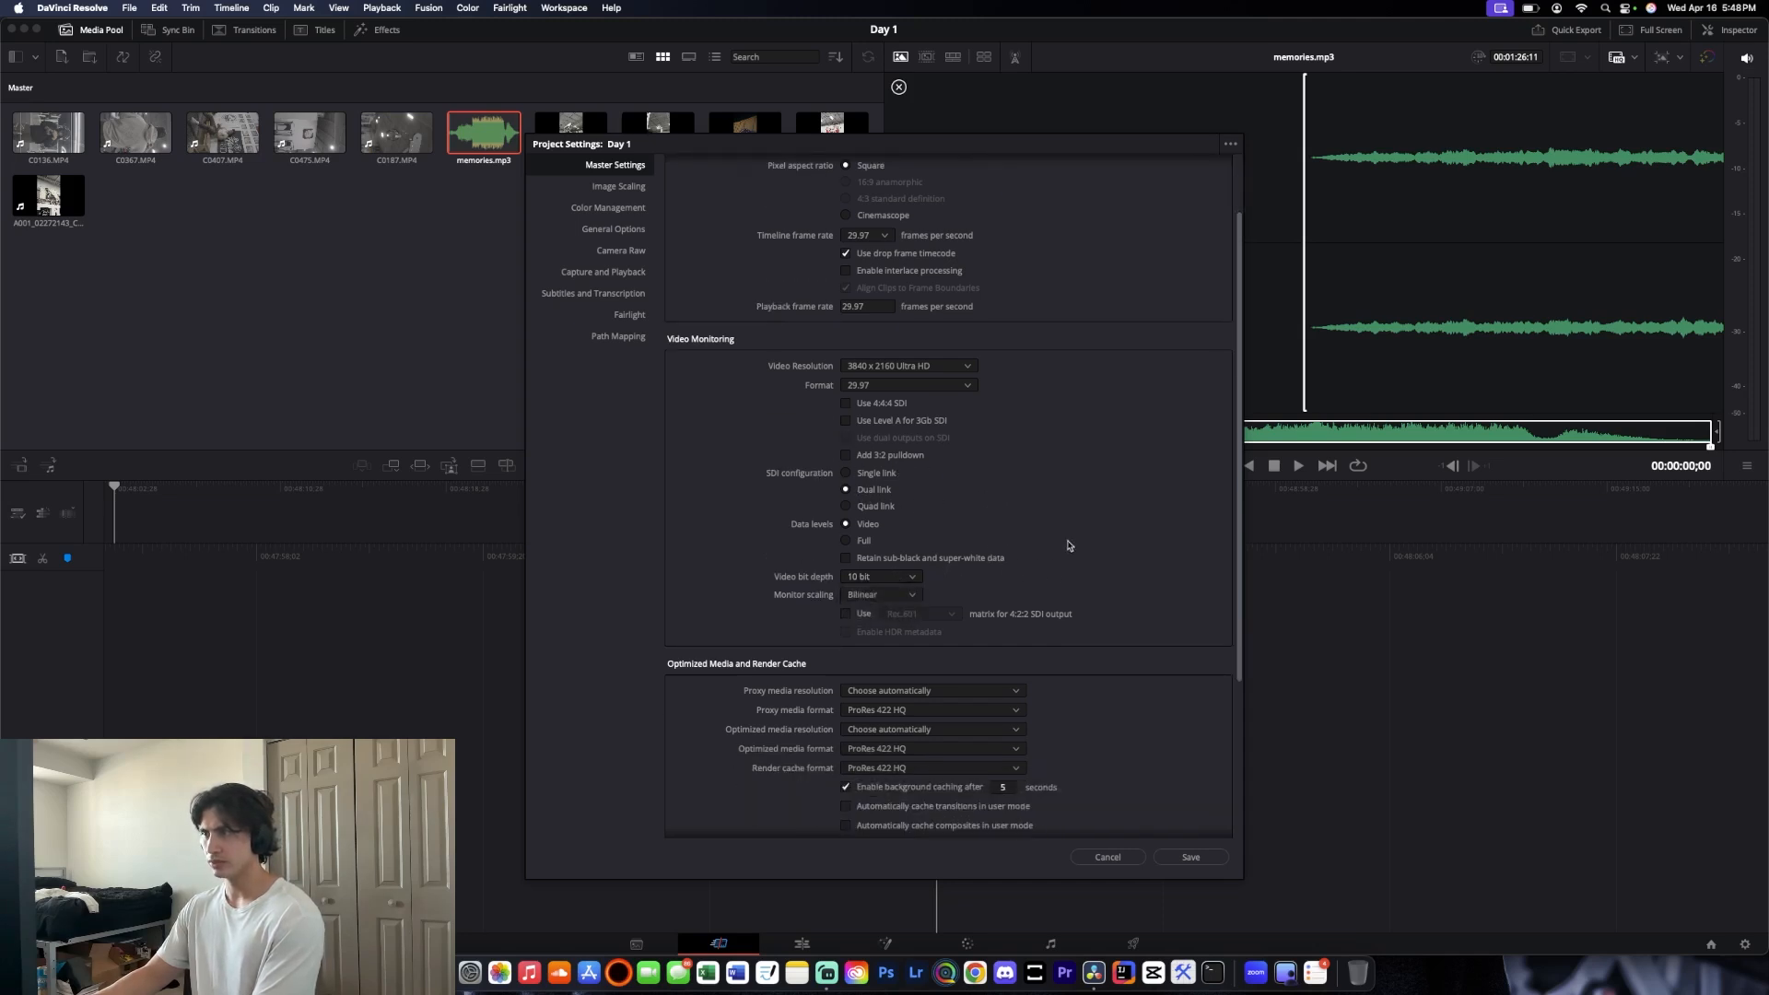
pyautogui.scroll(-2, 1066, 552)
pyautogui.scroll(-2, 1096, 527)
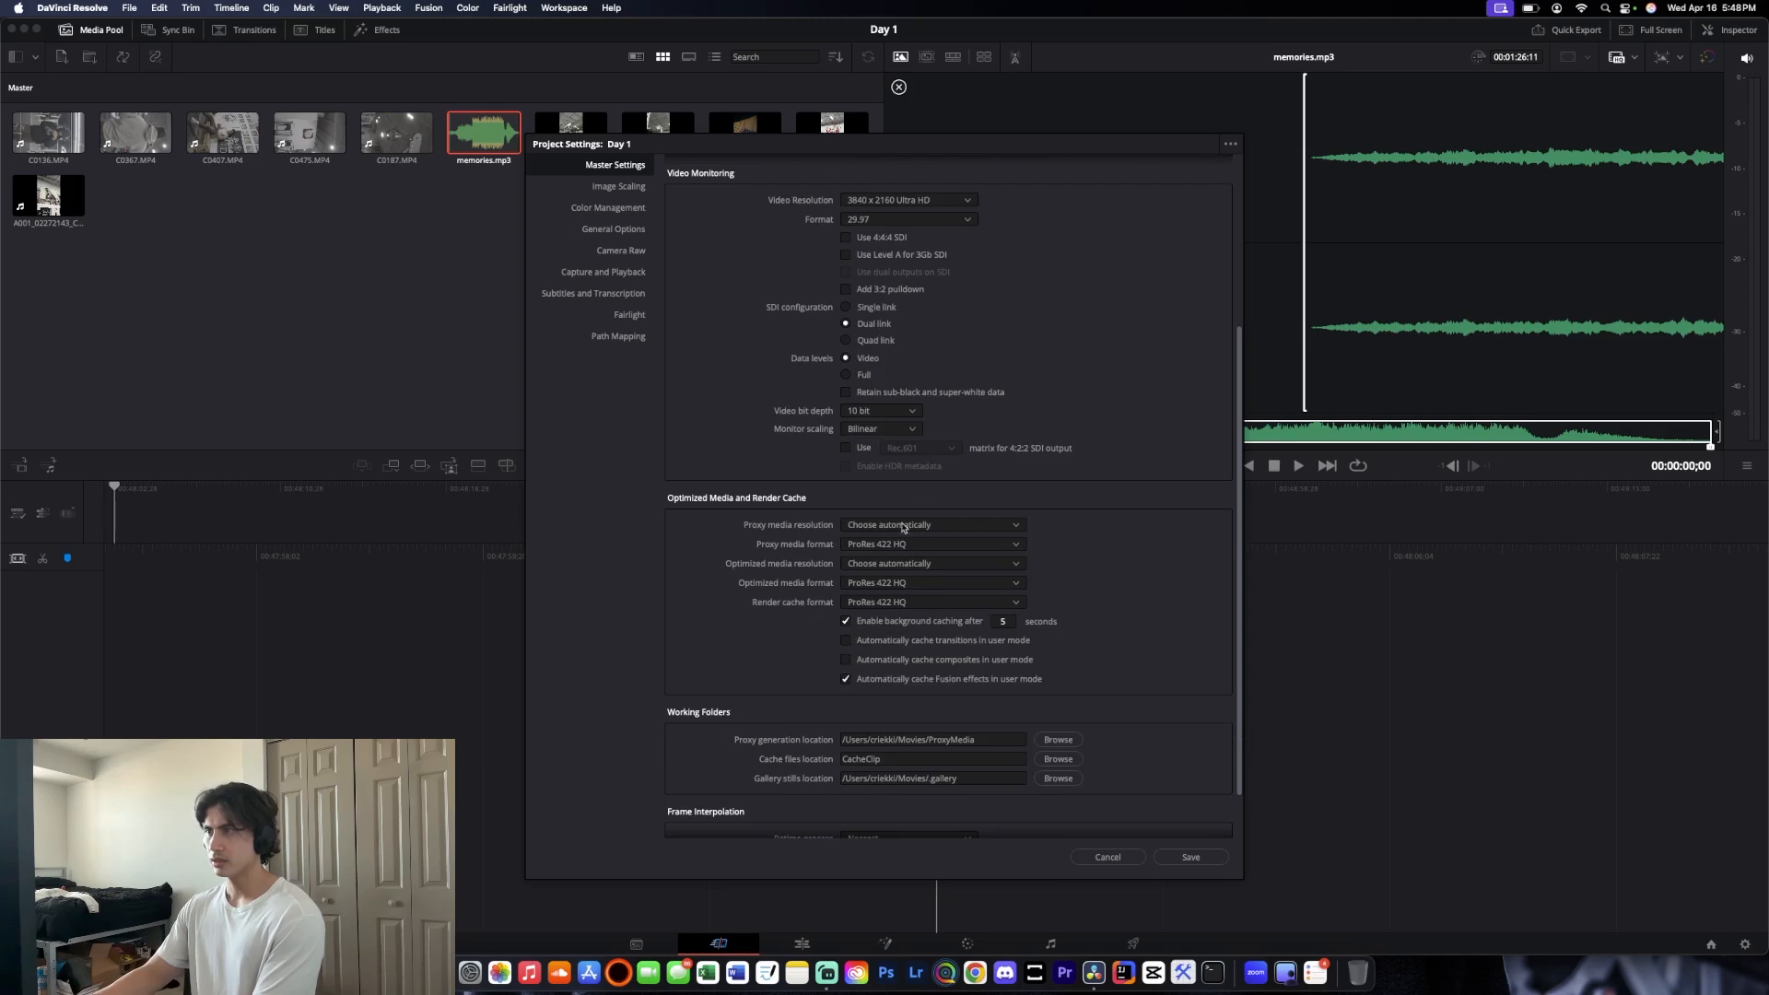
pyautogui.click(942, 529)
pyautogui.click(1115, 547)
pyautogui.click(939, 529)
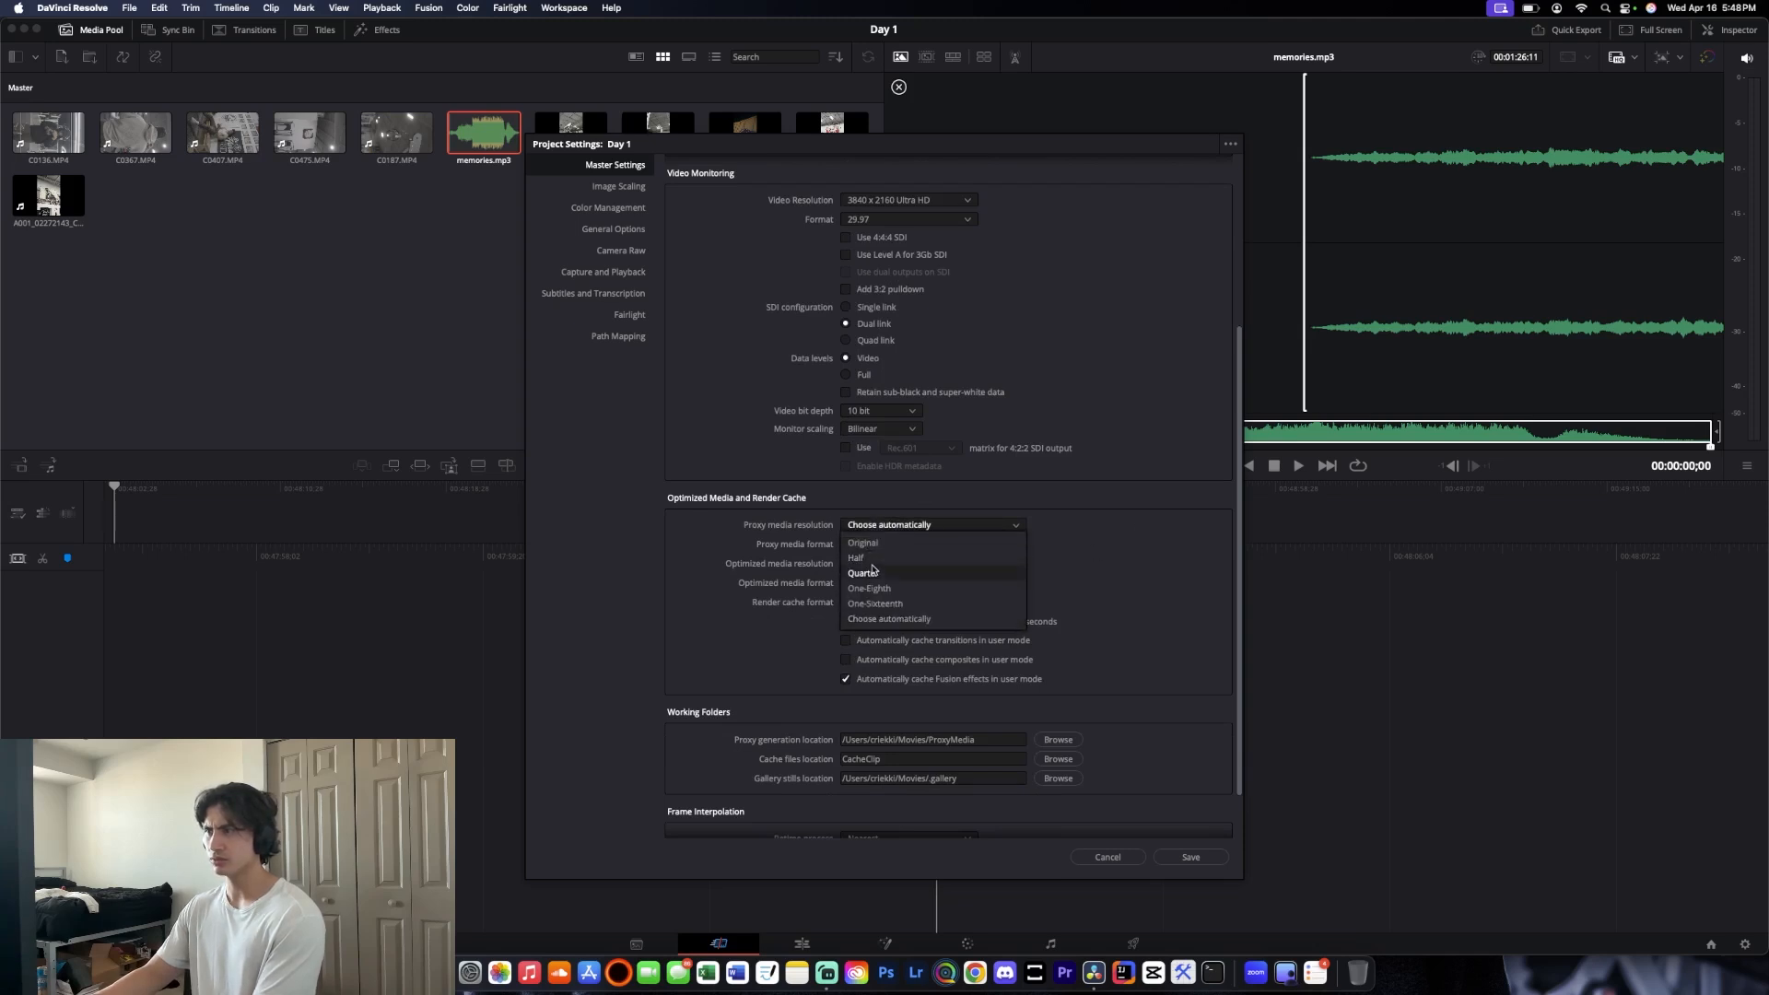
pyautogui.click(1074, 550)
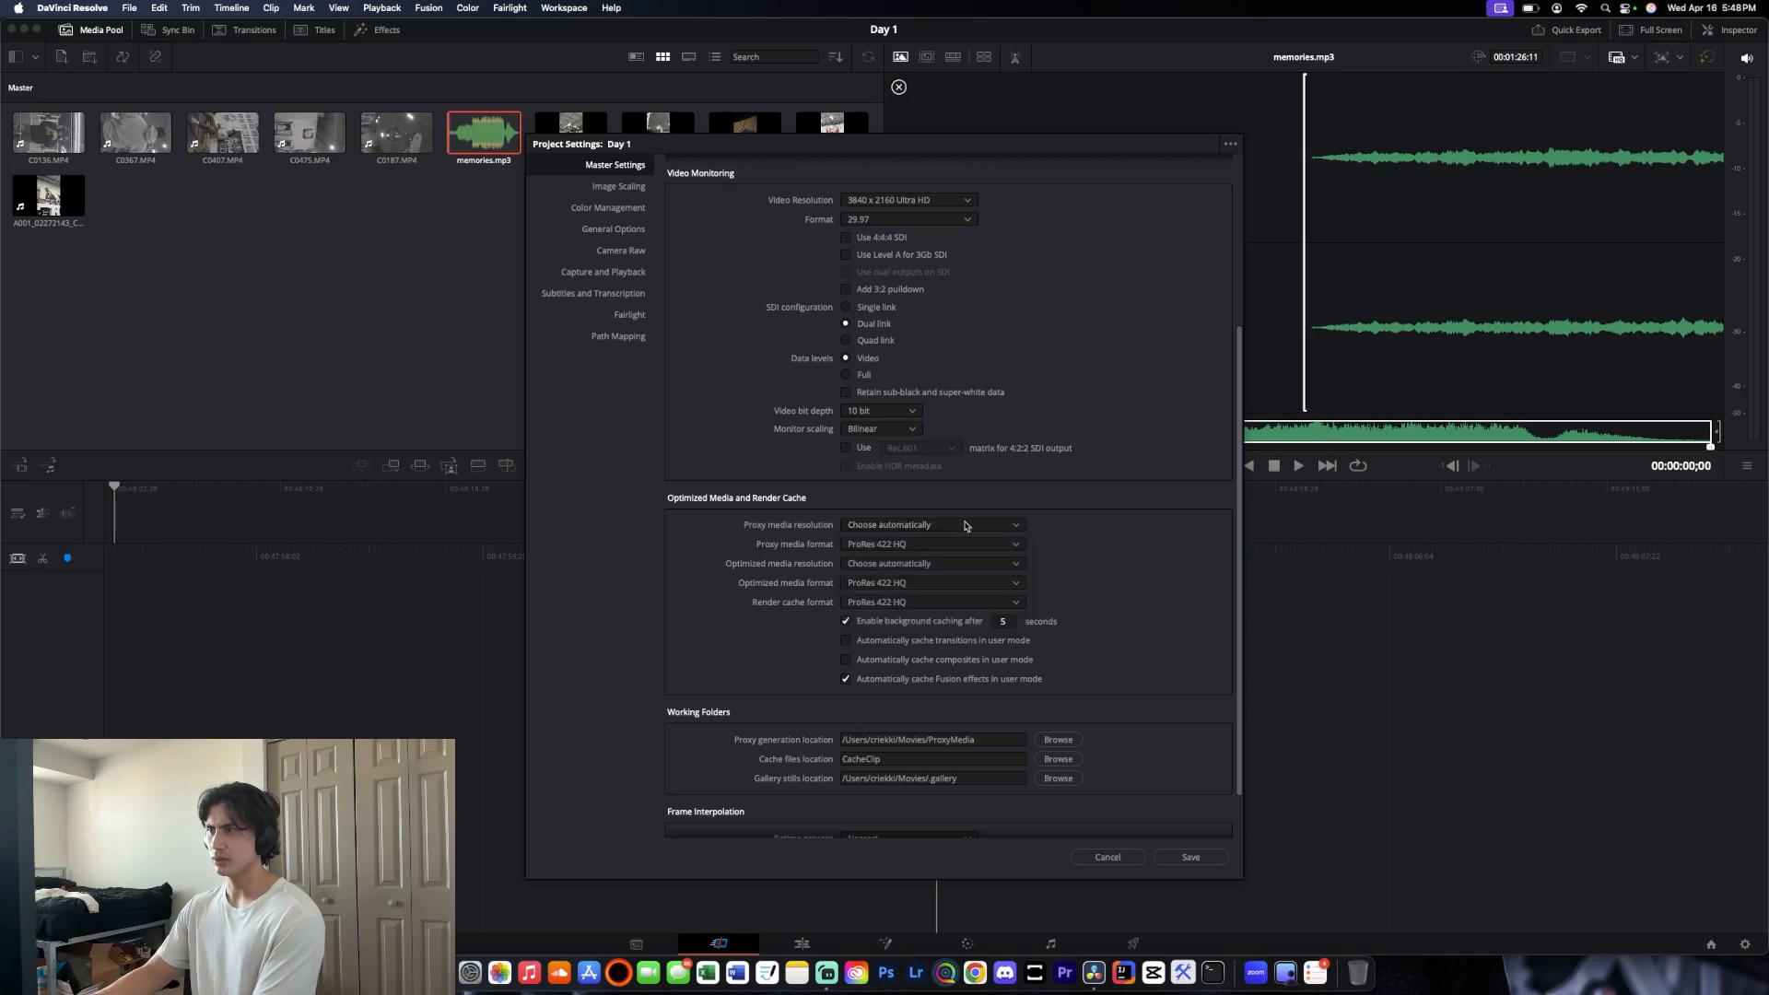
pyautogui.scroll(-3, 1093, 547)
pyautogui.click(866, 482)
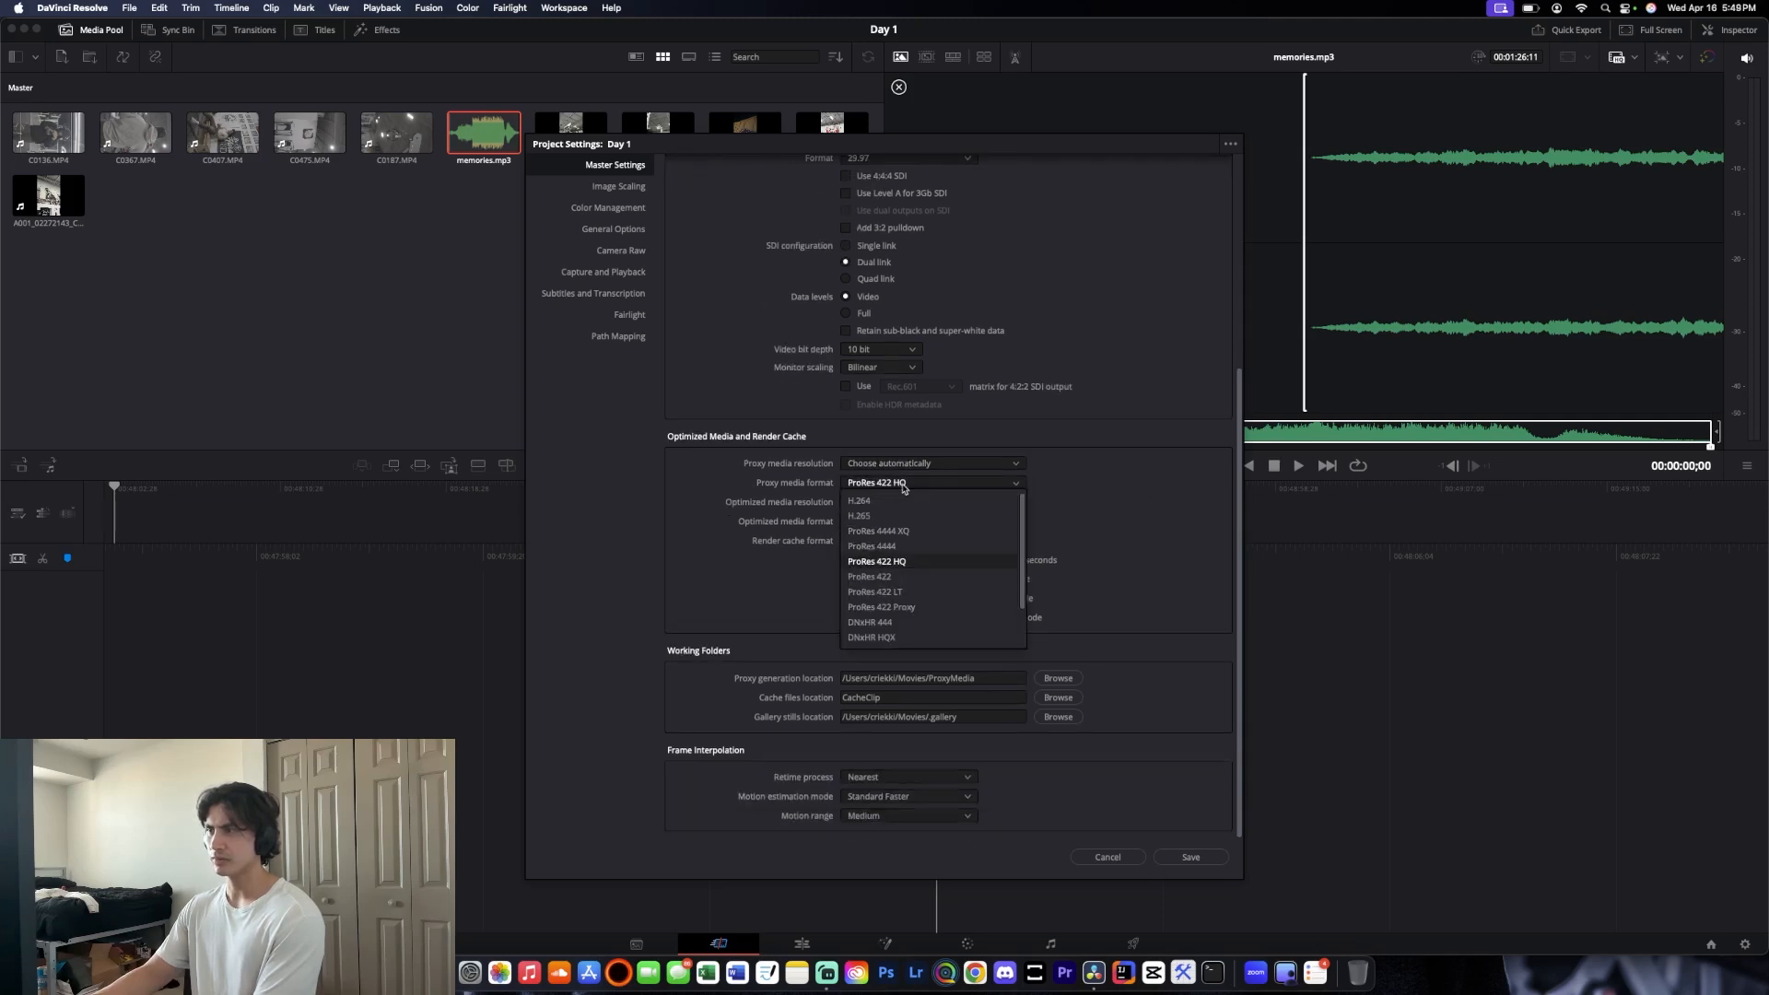
pyautogui.click(890, 517)
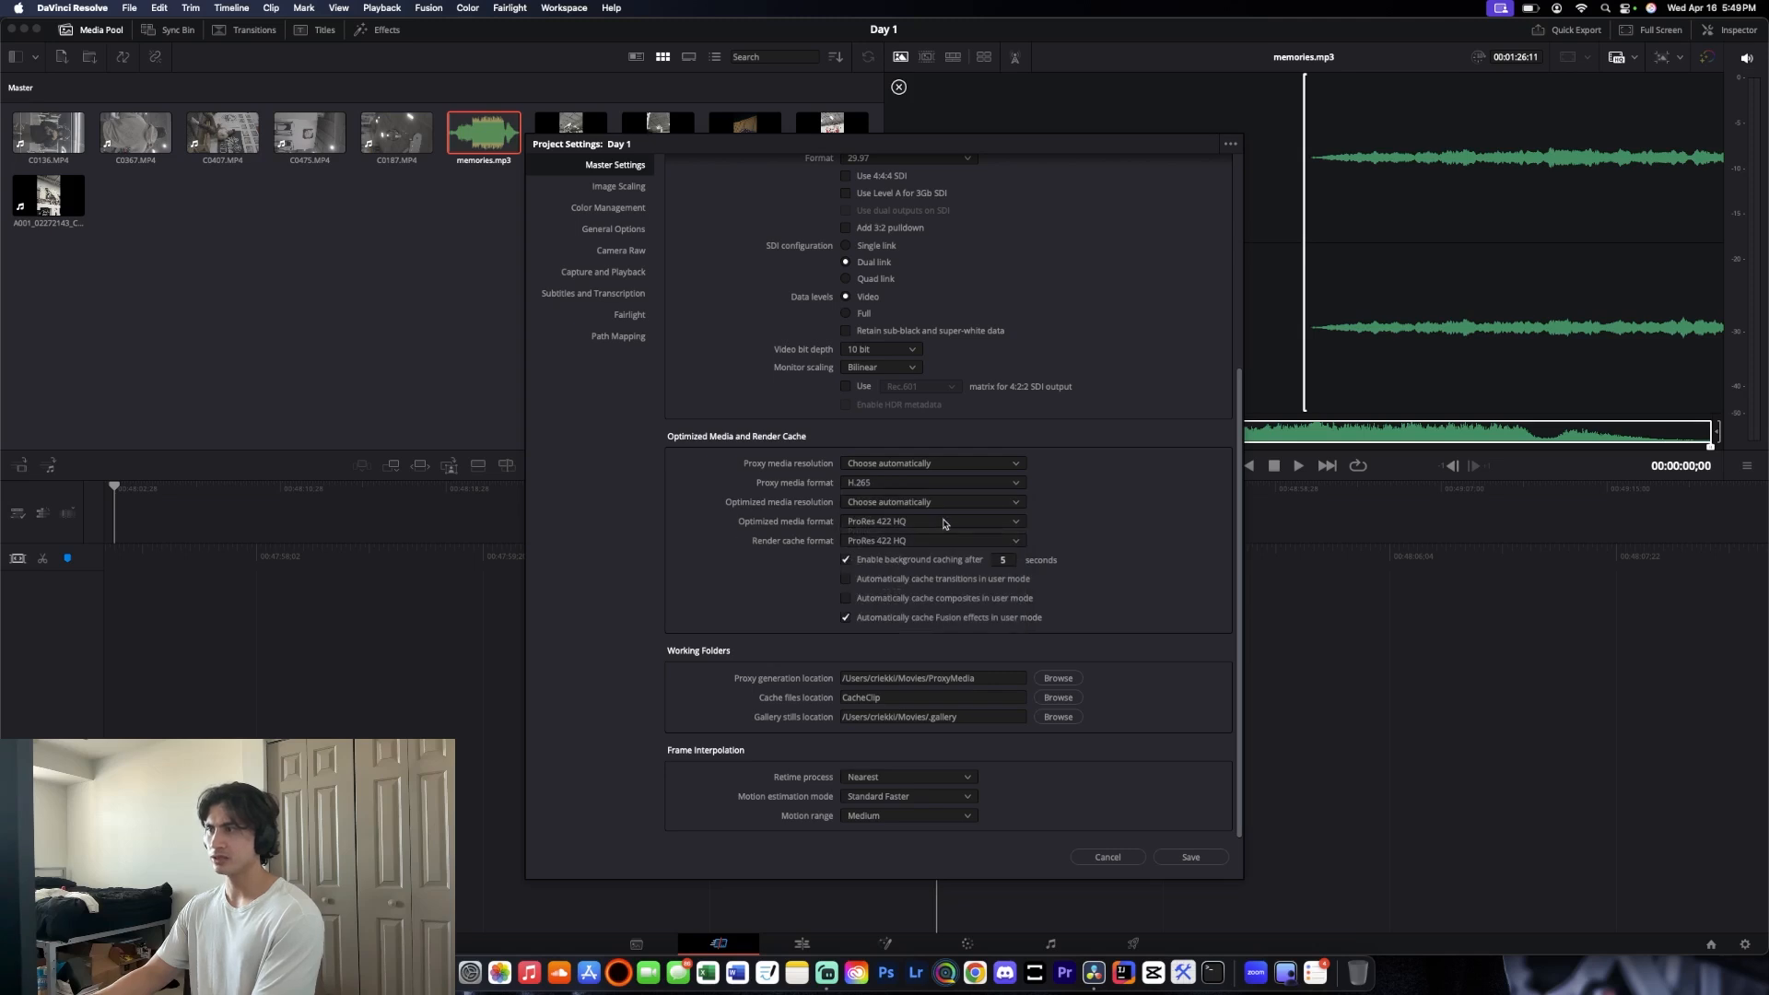
# Examine the optimized media resolution and format options and the frame interpolation's retime process and motion estimation modes
pyautogui.click(868, 503)
pyautogui.click(868, 503)
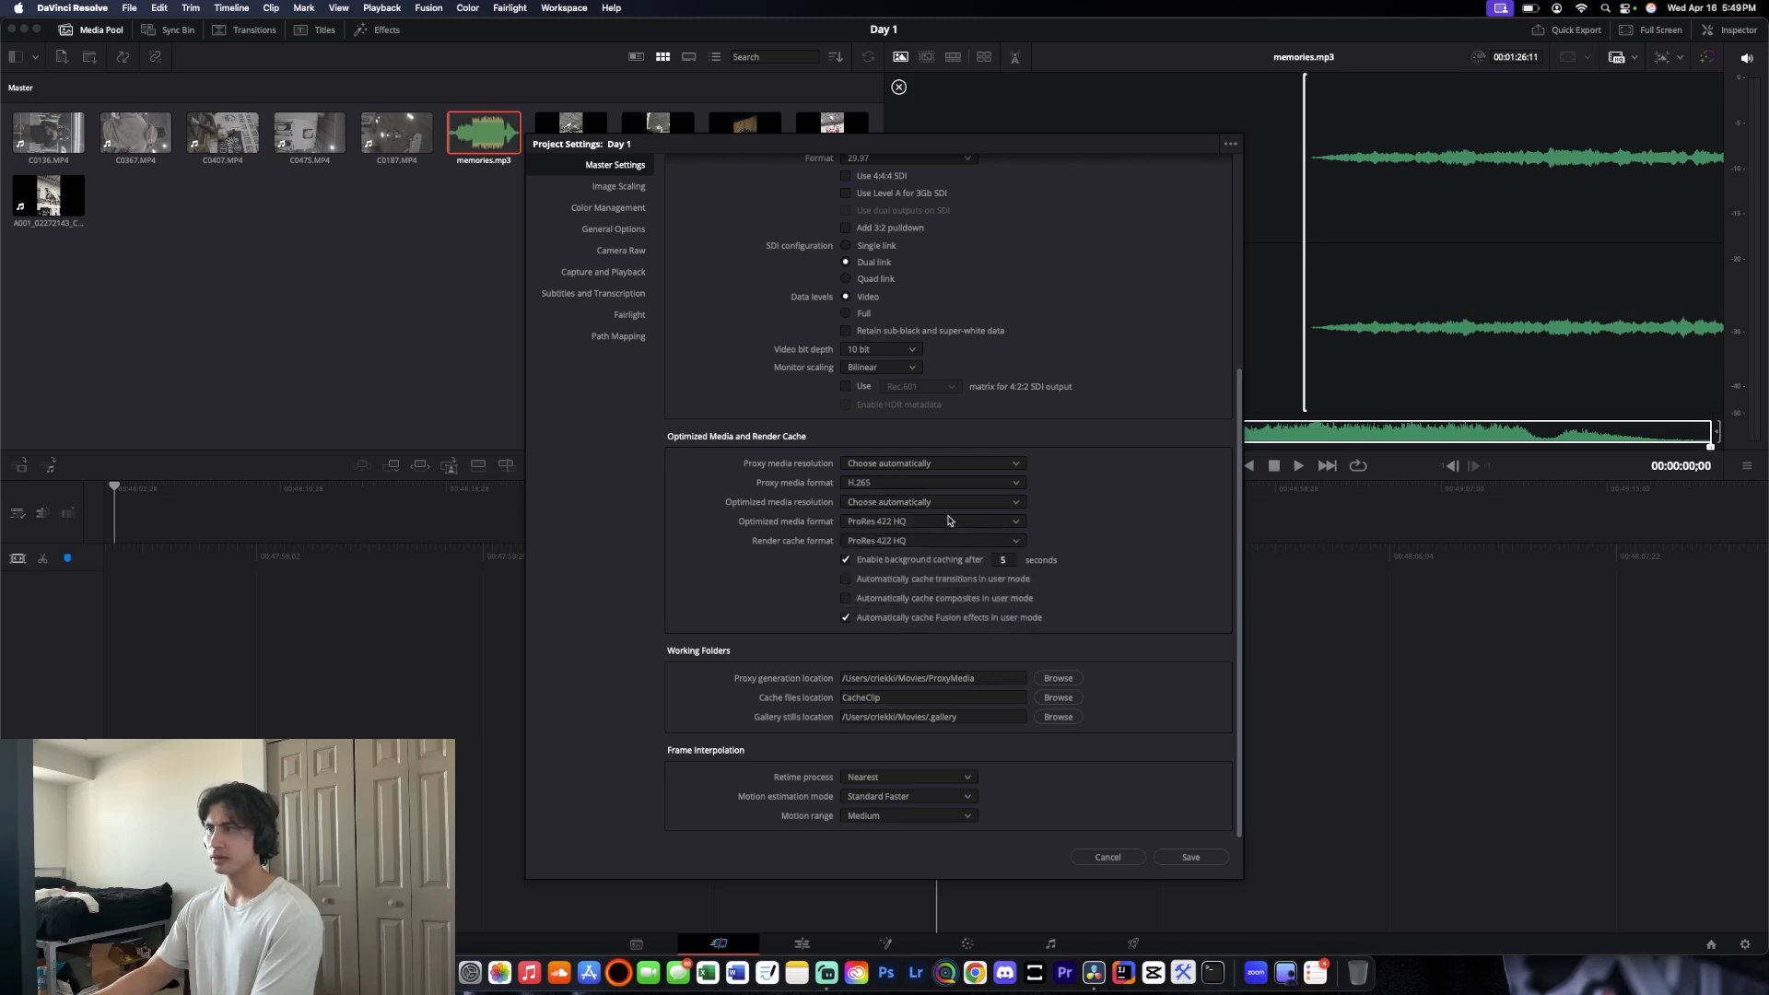
pyautogui.click(917, 522)
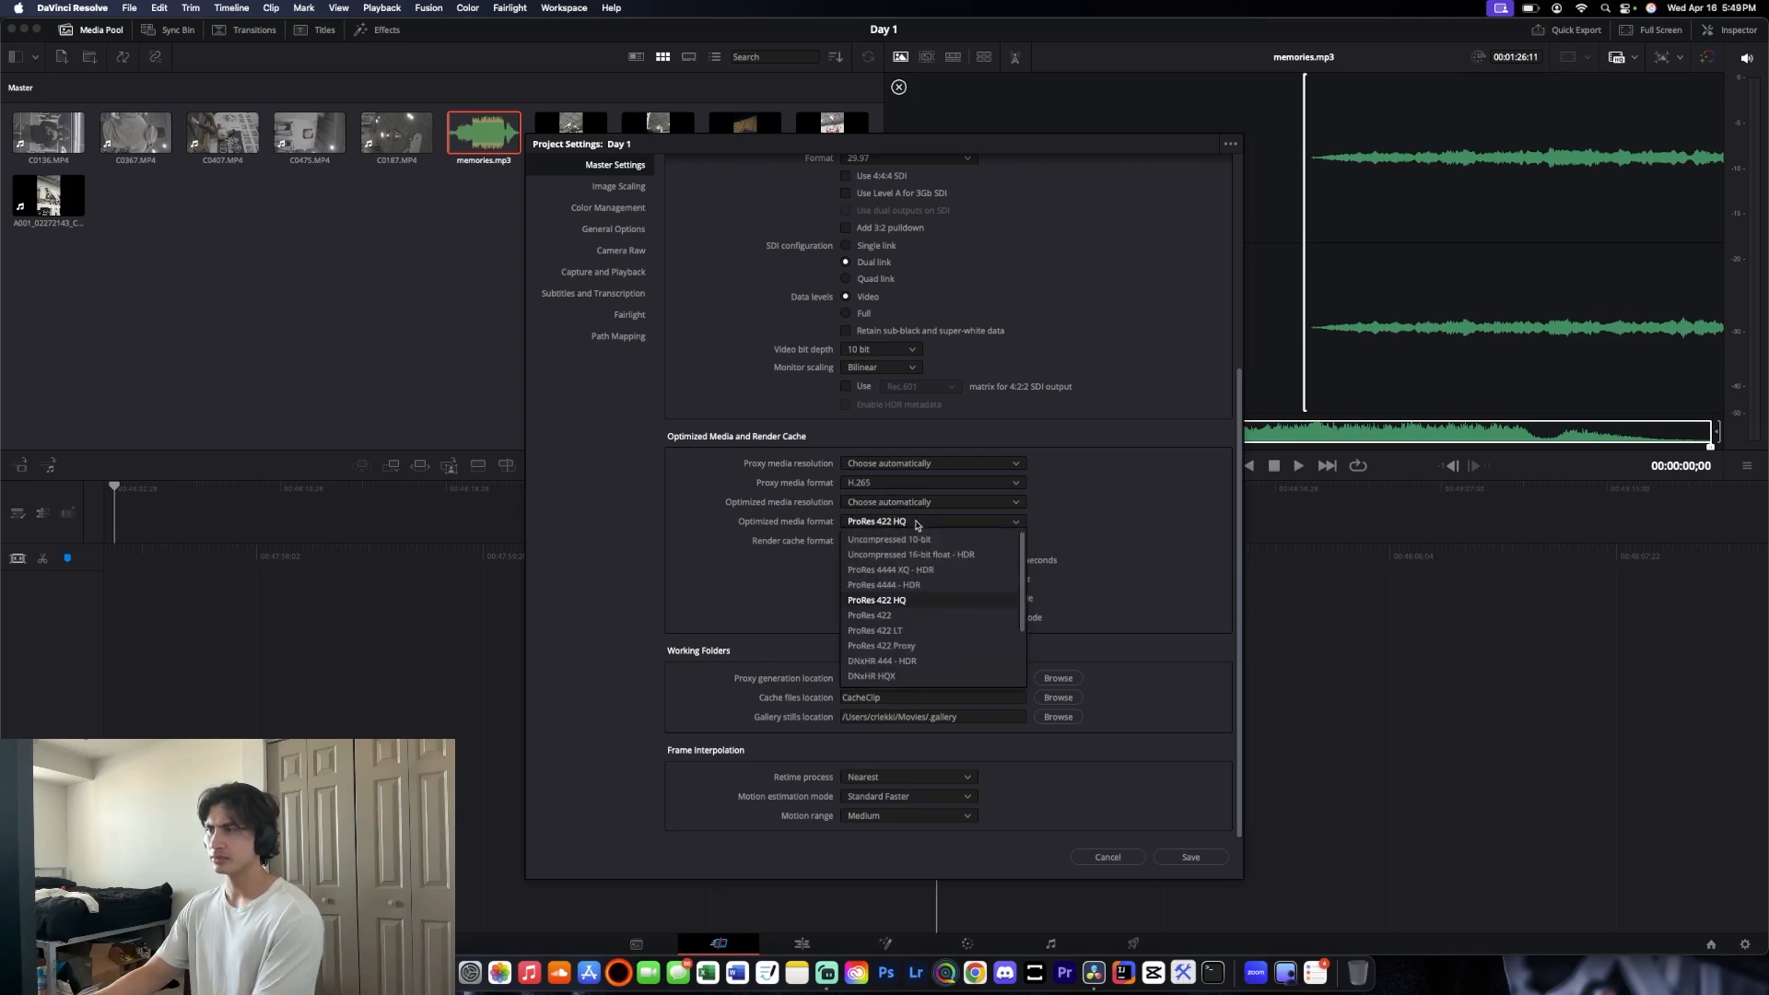
pyautogui.scroll(-5, 959, 584)
pyautogui.scroll(5, 959, 584)
pyautogui.click(1082, 588)
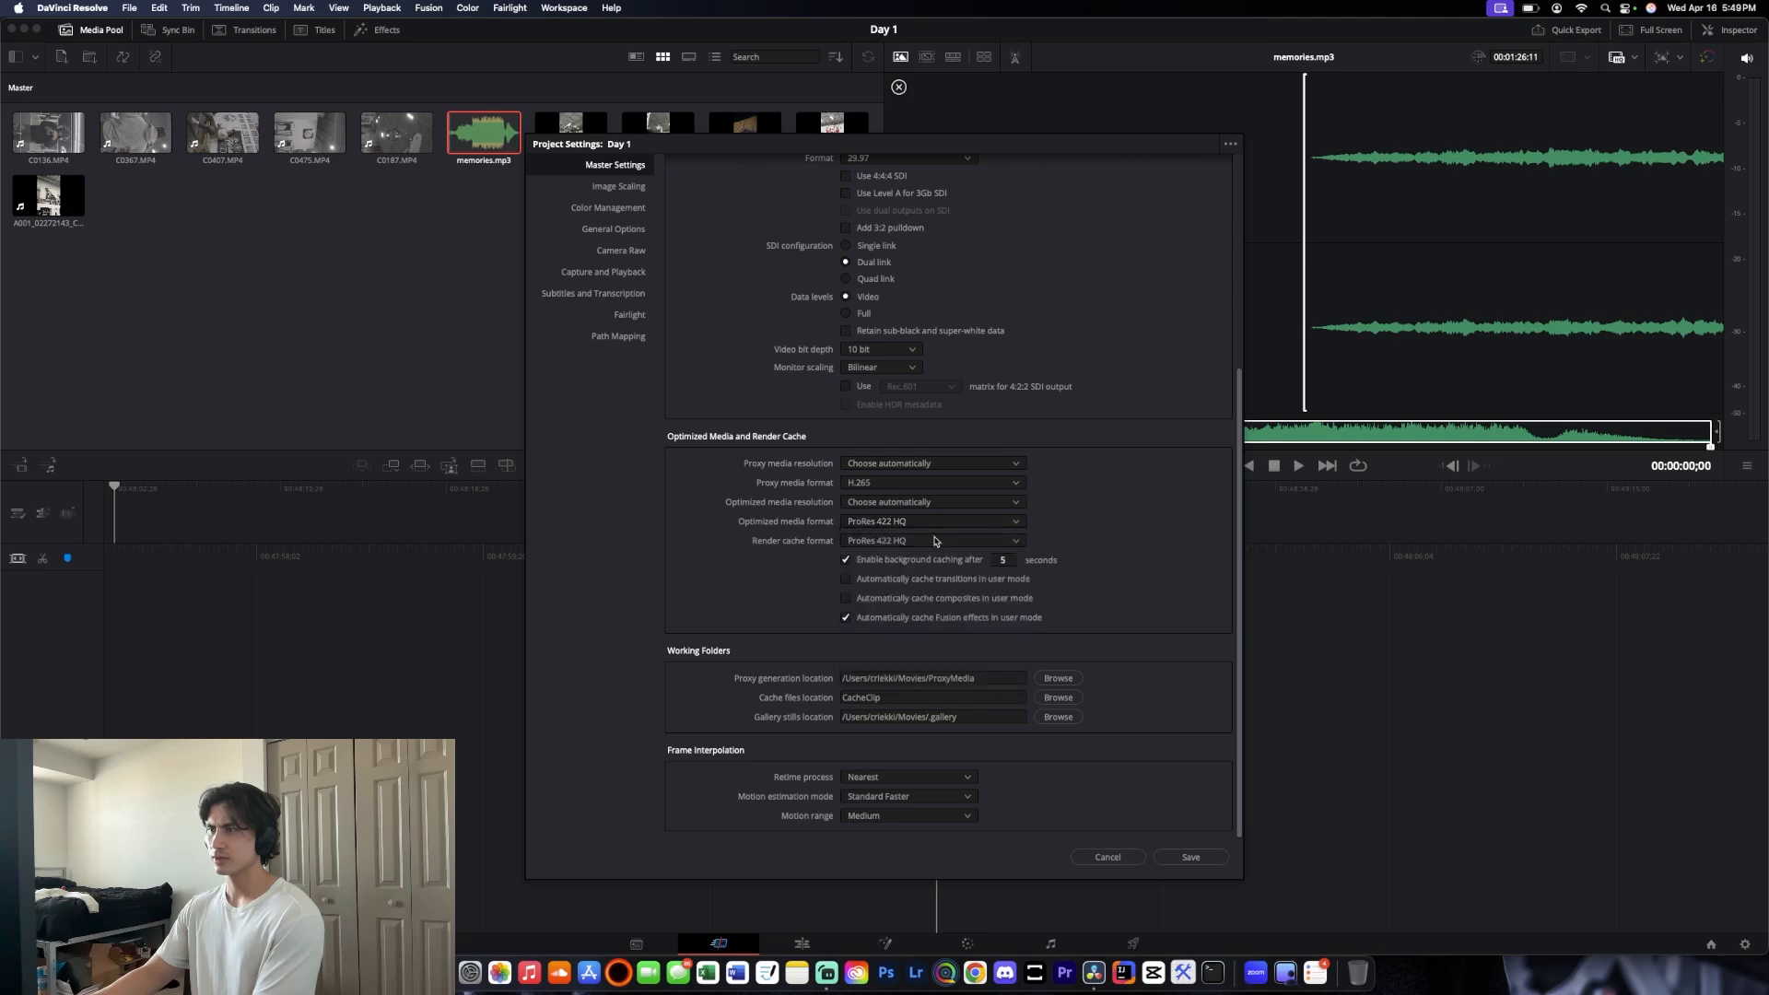
pyautogui.click(943, 784)
pyautogui.click(944, 784)
pyautogui.click(920, 800)
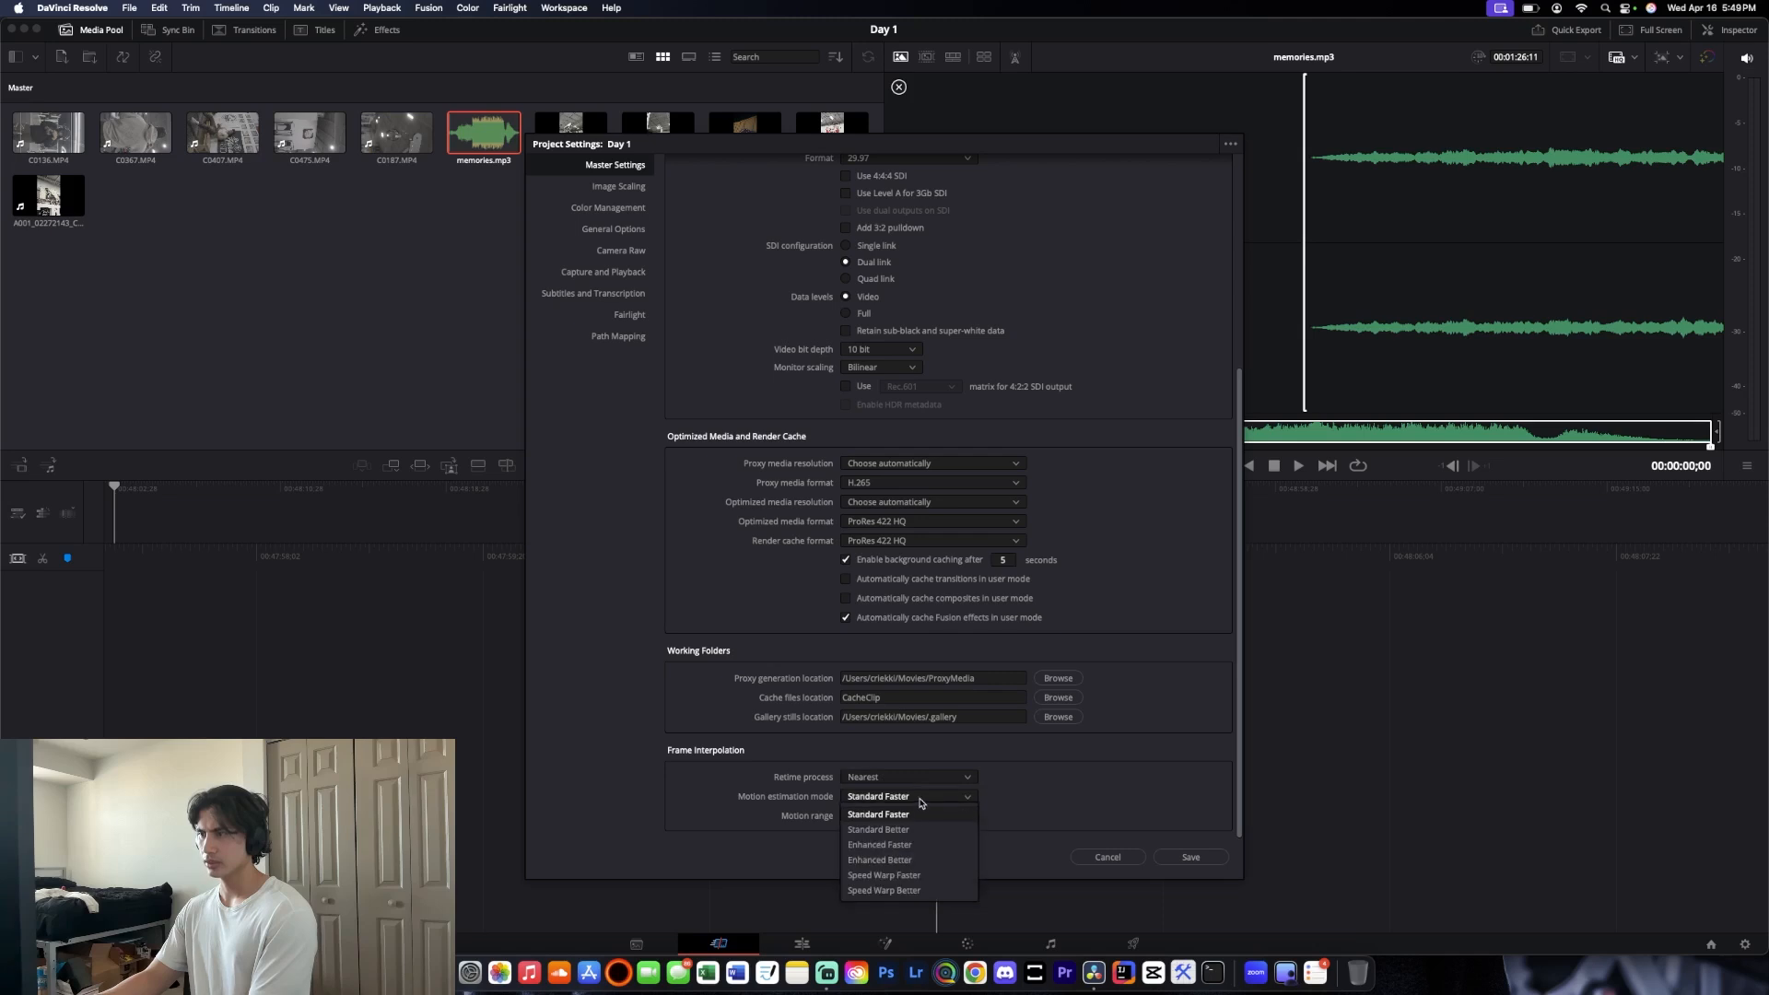
pyautogui.click(921, 802)
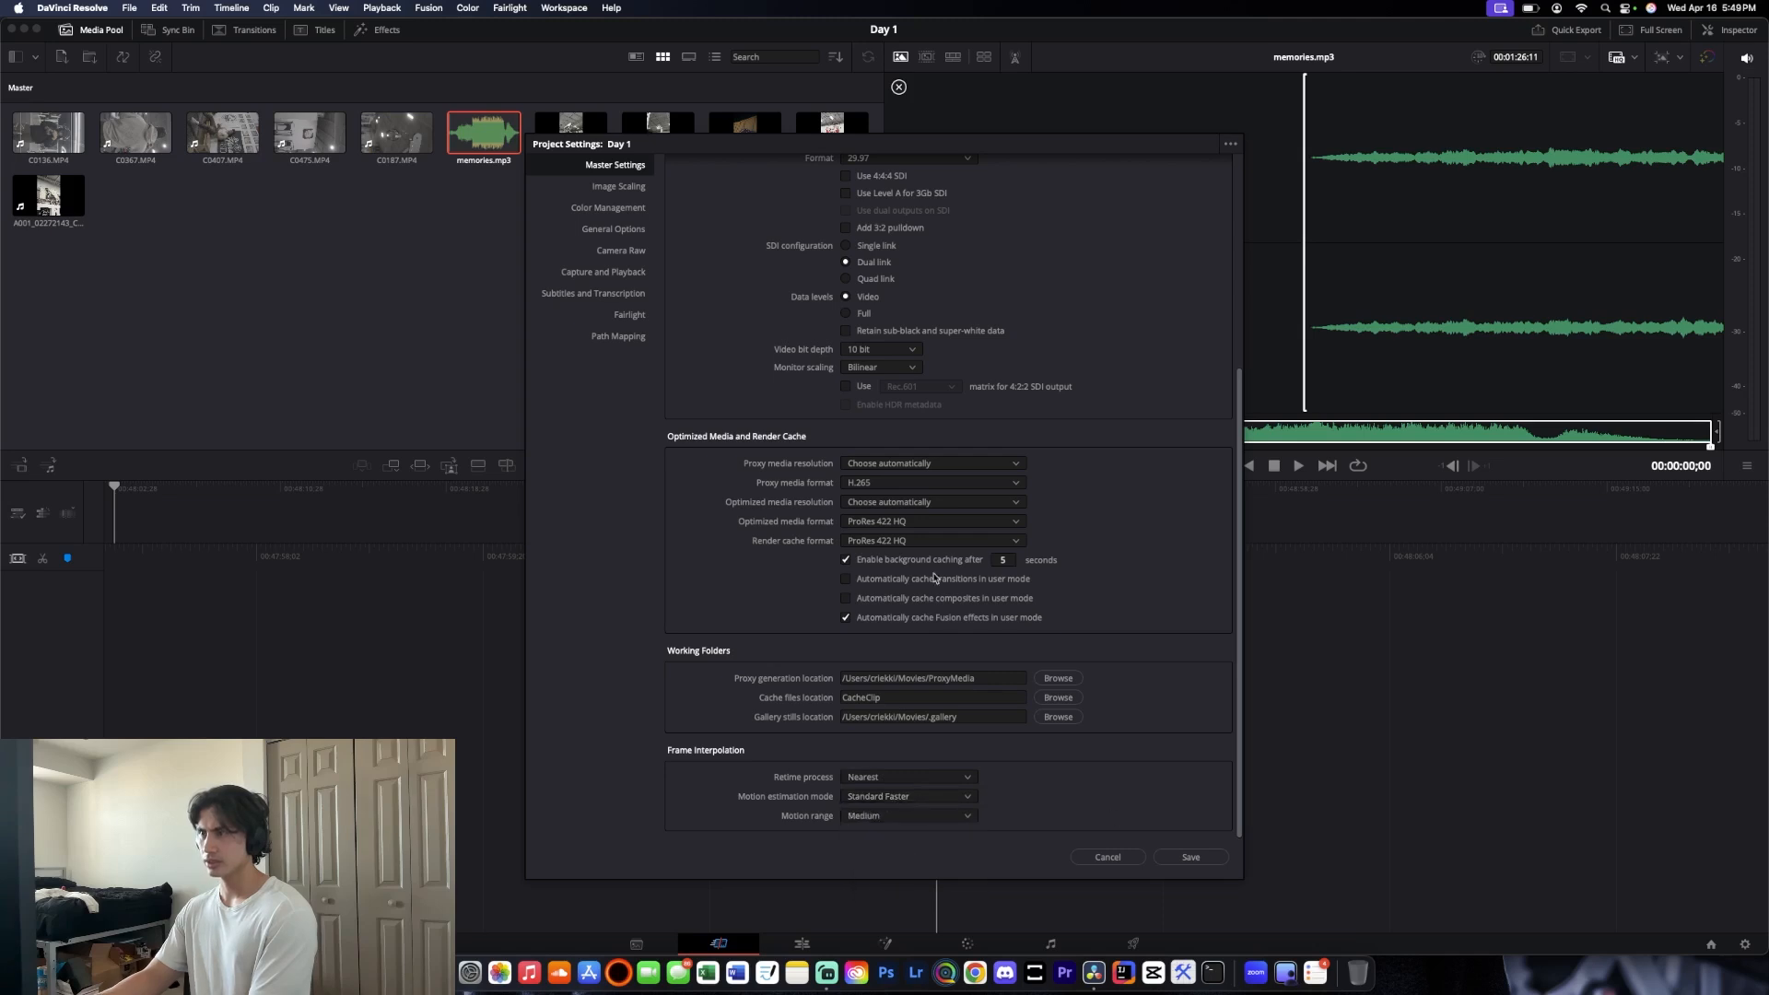
# Save the master project settings and review the Image Scaling and Color Management settings
pyautogui.click(1191, 858)
pyautogui.hotkey('shift', '9')
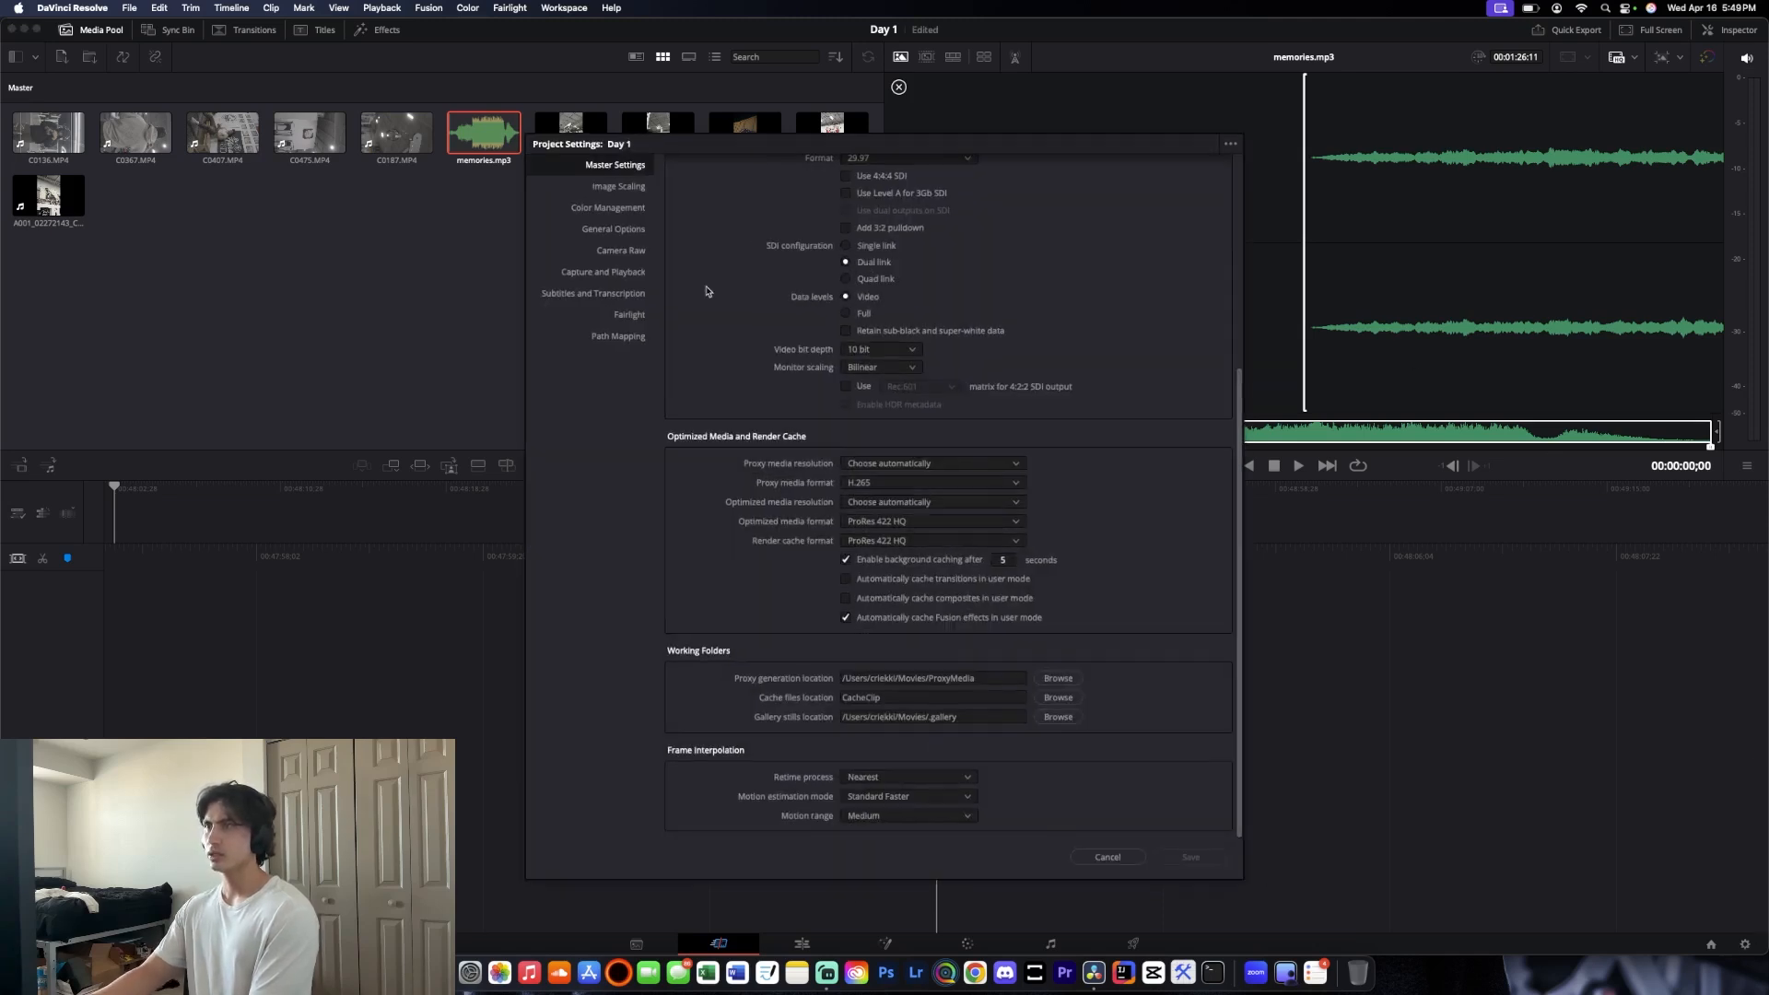
pyautogui.click(618, 186)
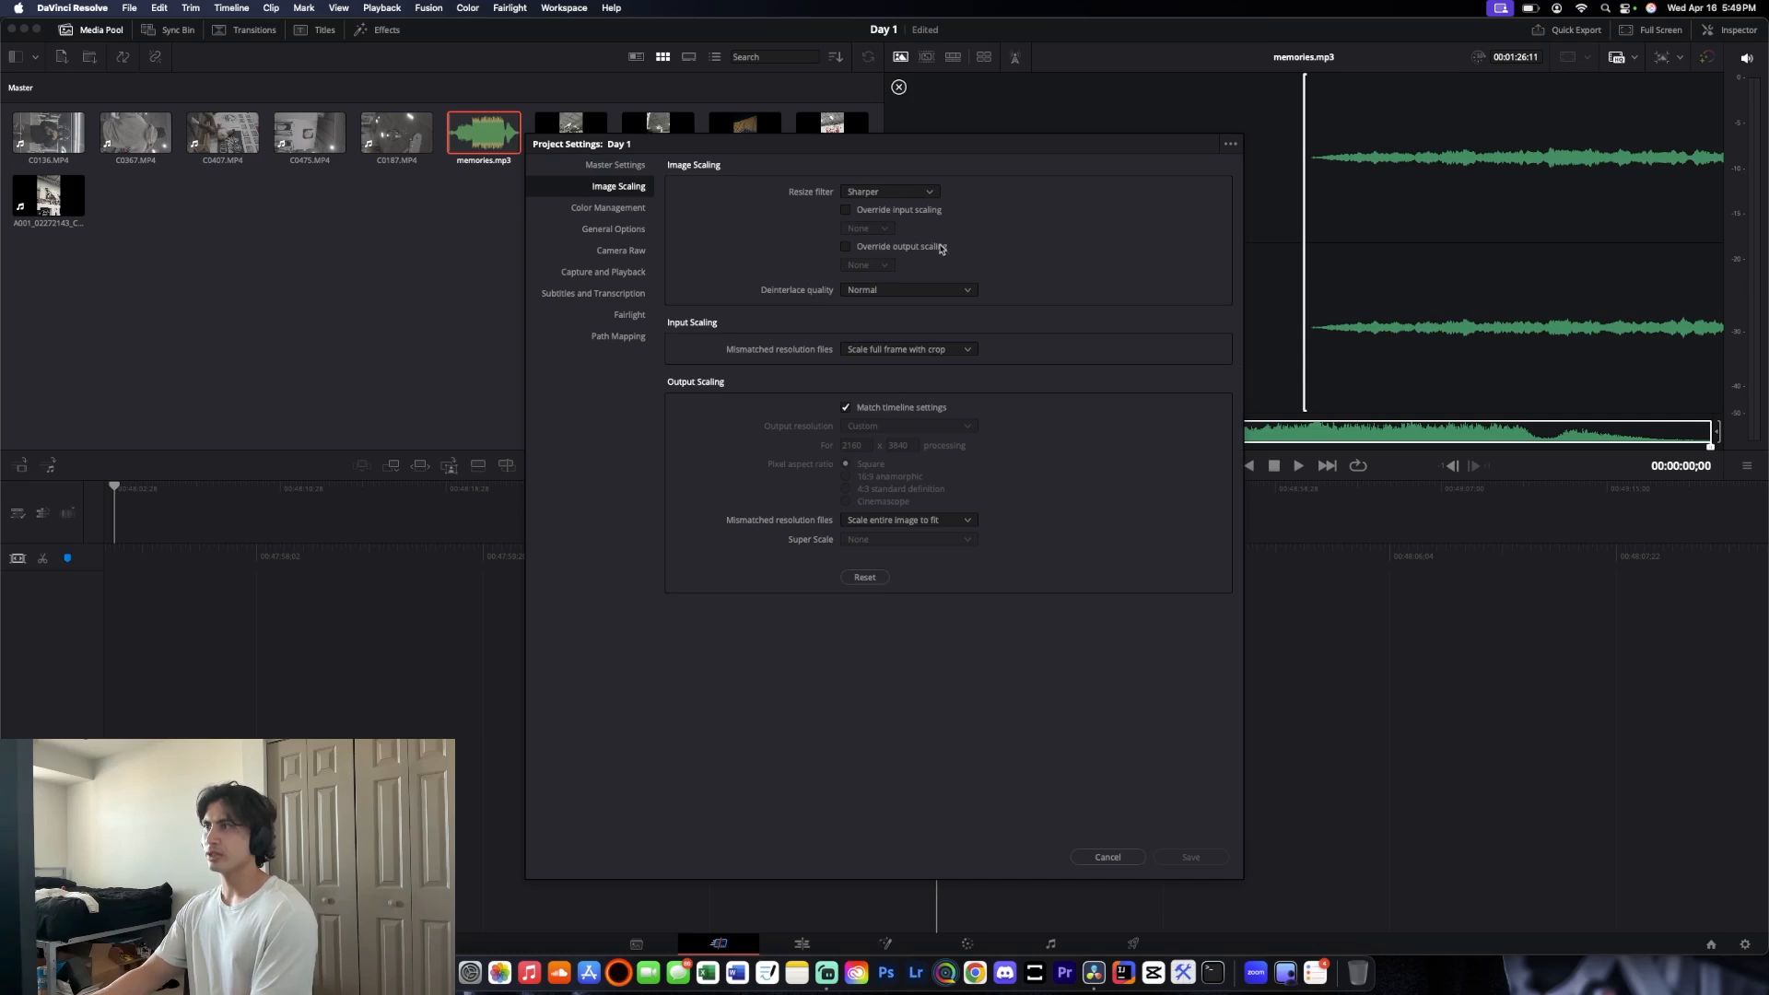
pyautogui.click(603, 211)
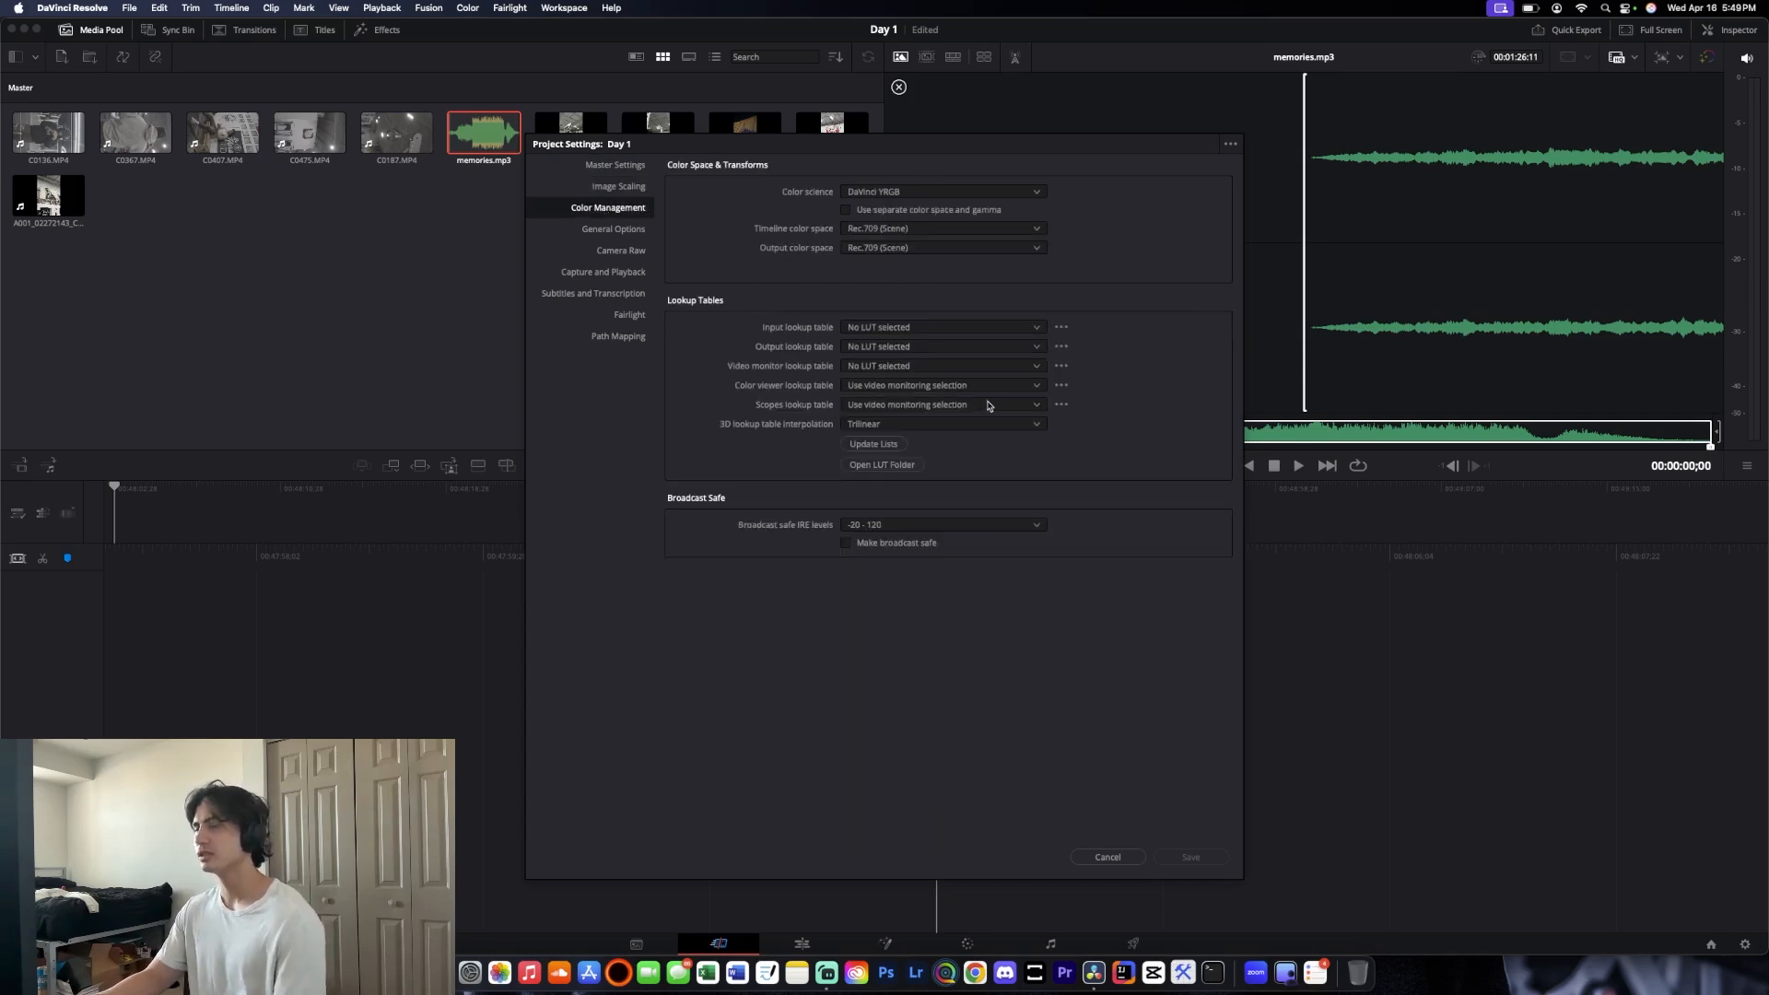
# Open the LUT folder from the color management settings and place the personal Luts folder window beside it
pyautogui.click(883, 466)
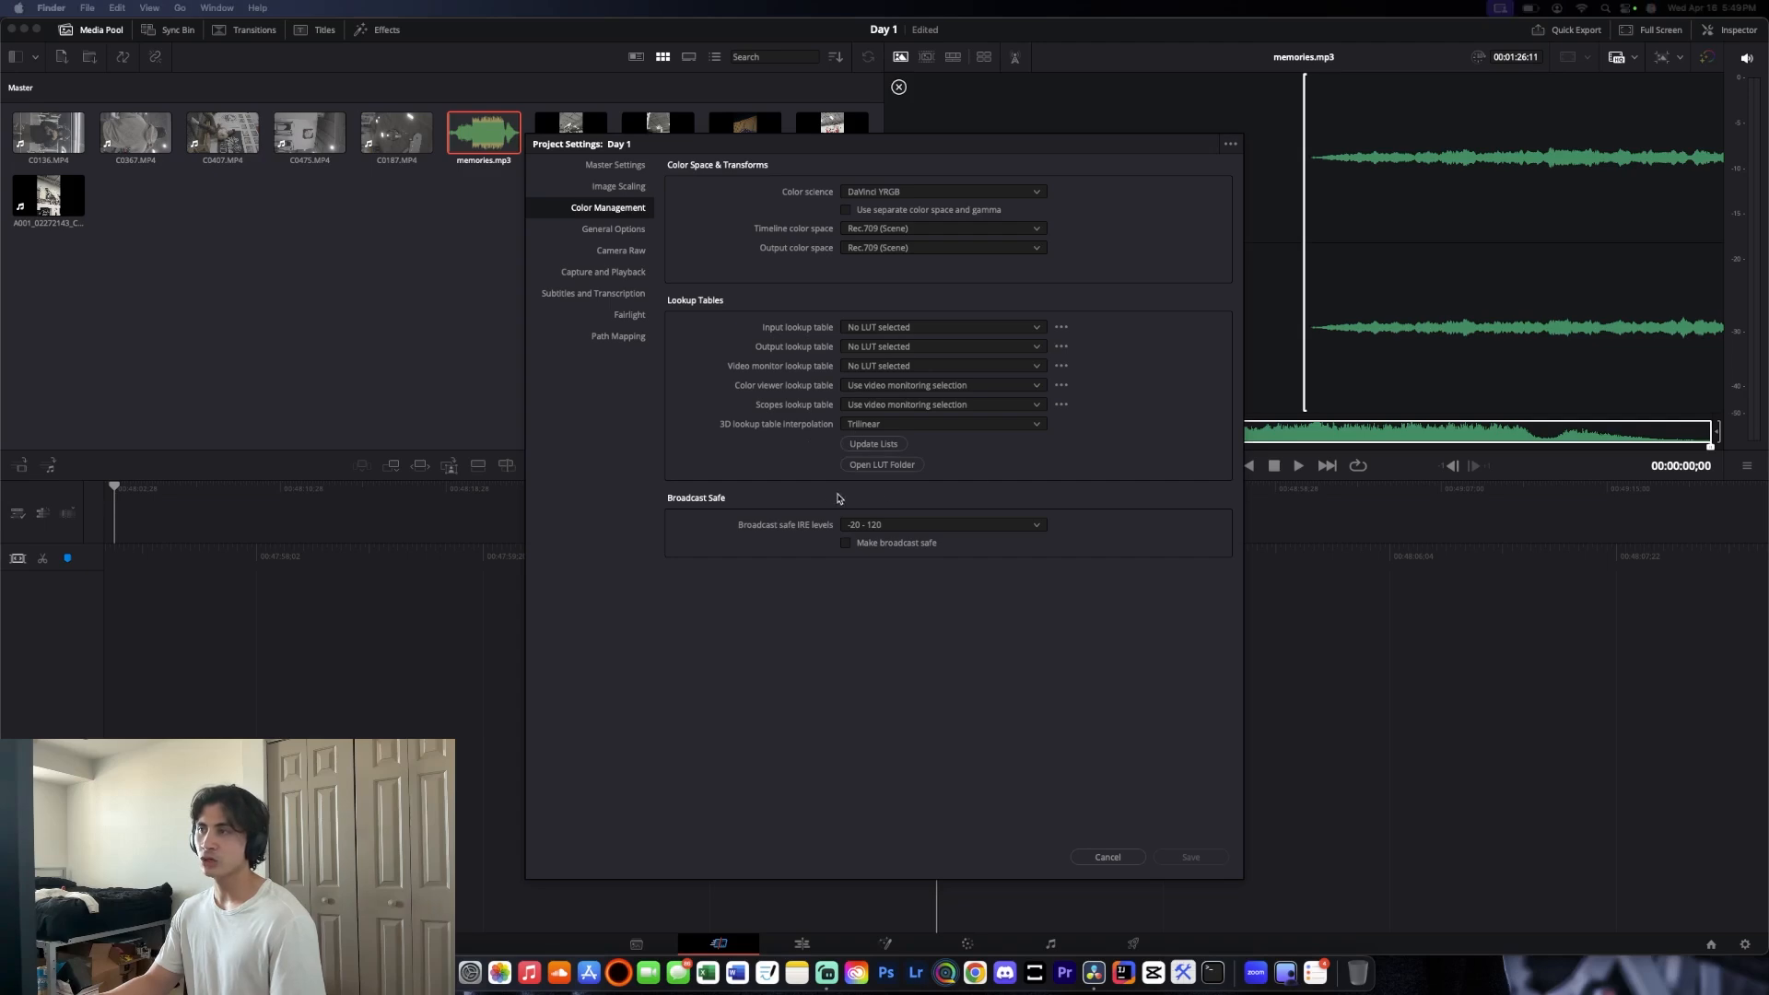
pyautogui.moveTo(286, 94); pyautogui.dragTo(548, 185)
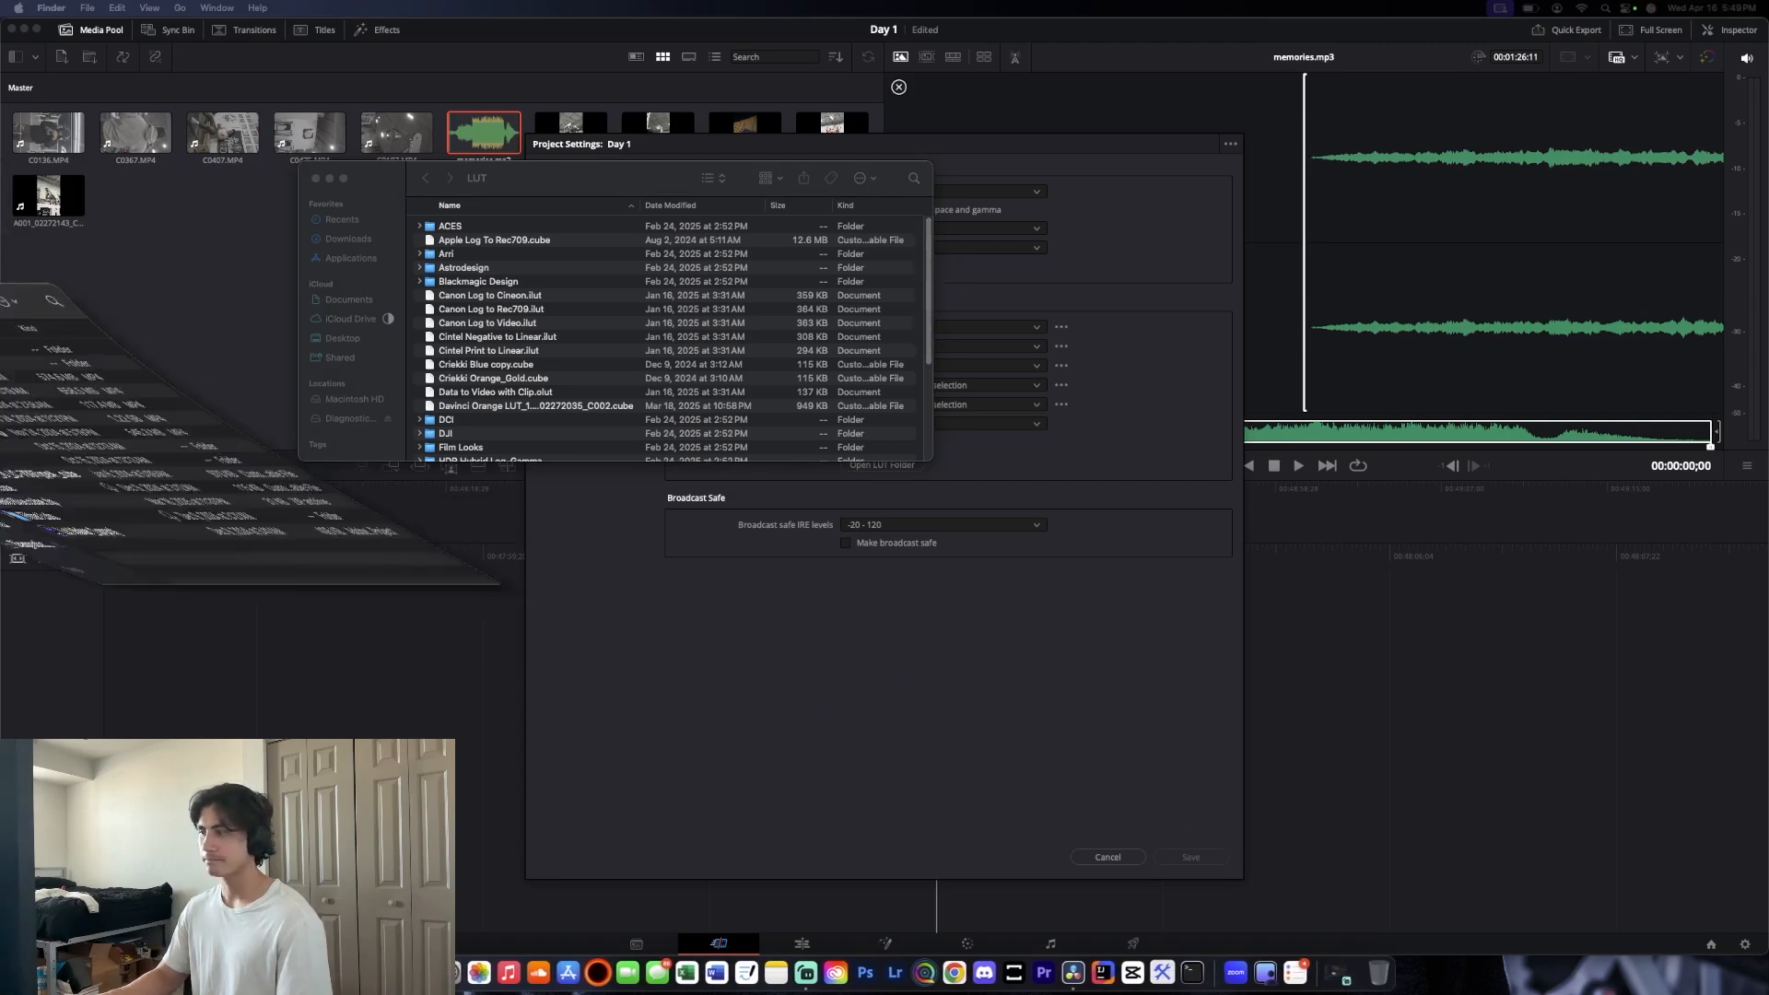
pyautogui.moveTo(2, 138); pyautogui.dragTo(1344, 279)
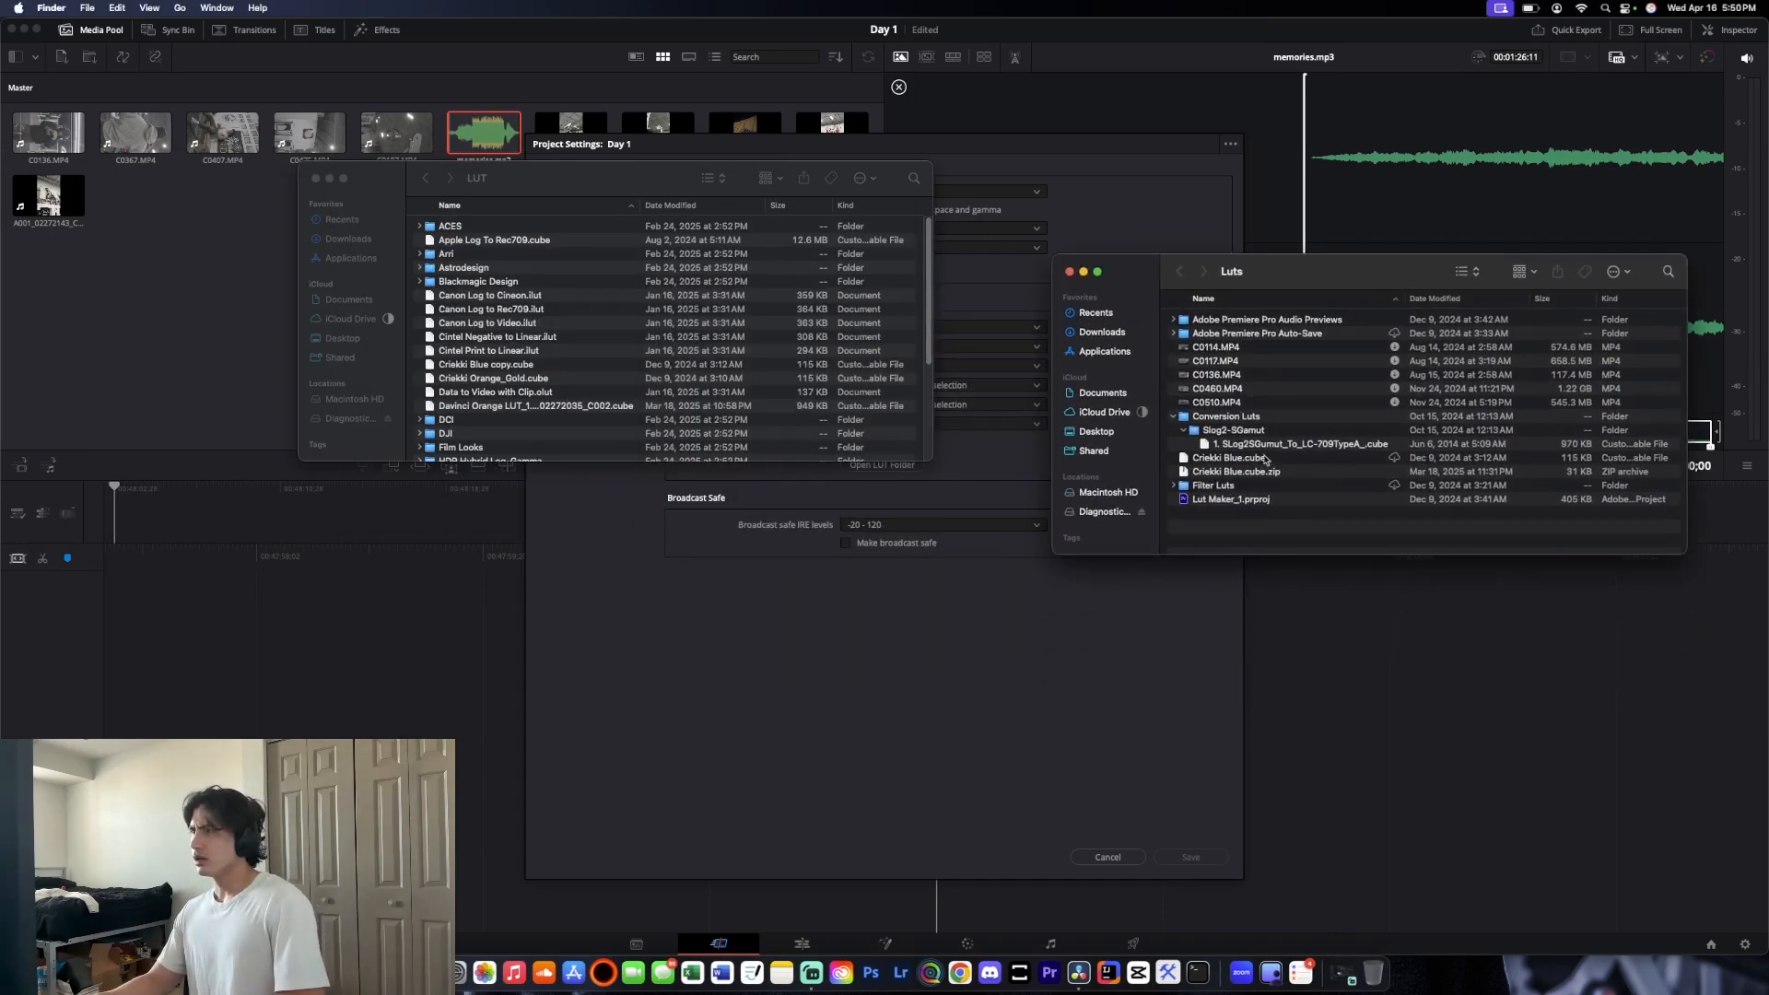
# Download Criekki Blue.cube in the Luts folder and copy it into the LUT folder
pyautogui.click(1281, 473)
pyautogui.click(1268, 460)
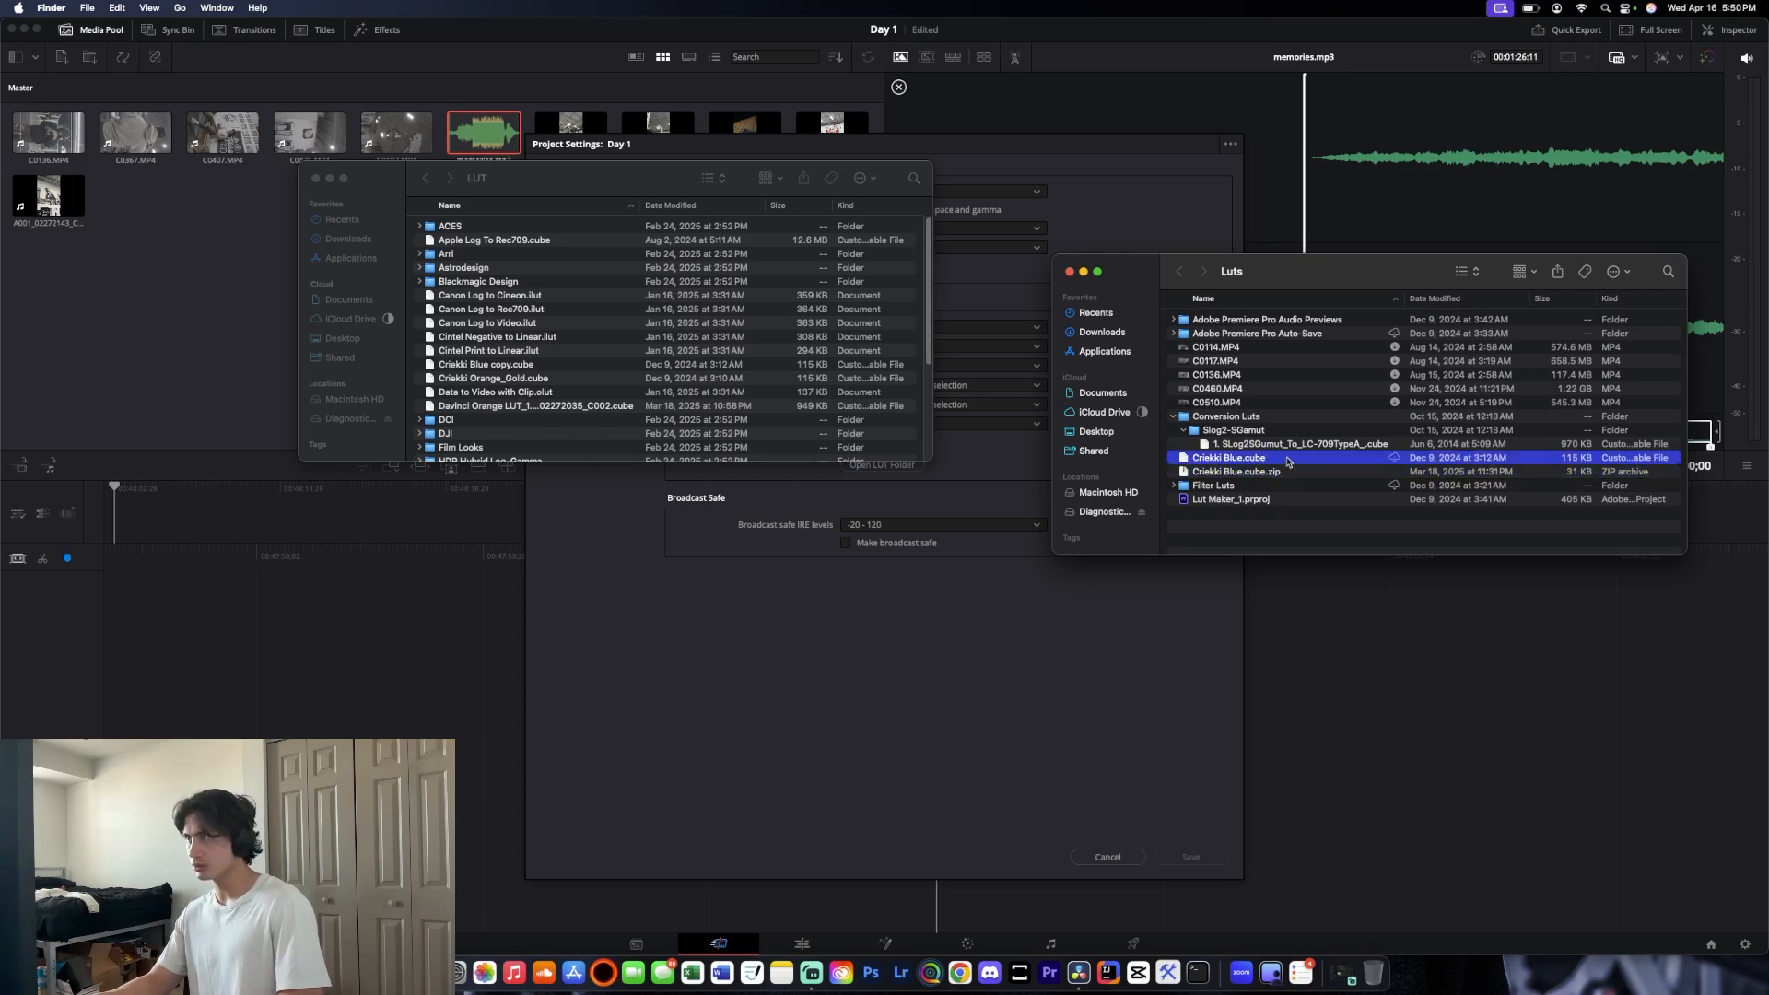
pyautogui.rightClick(1287, 461)
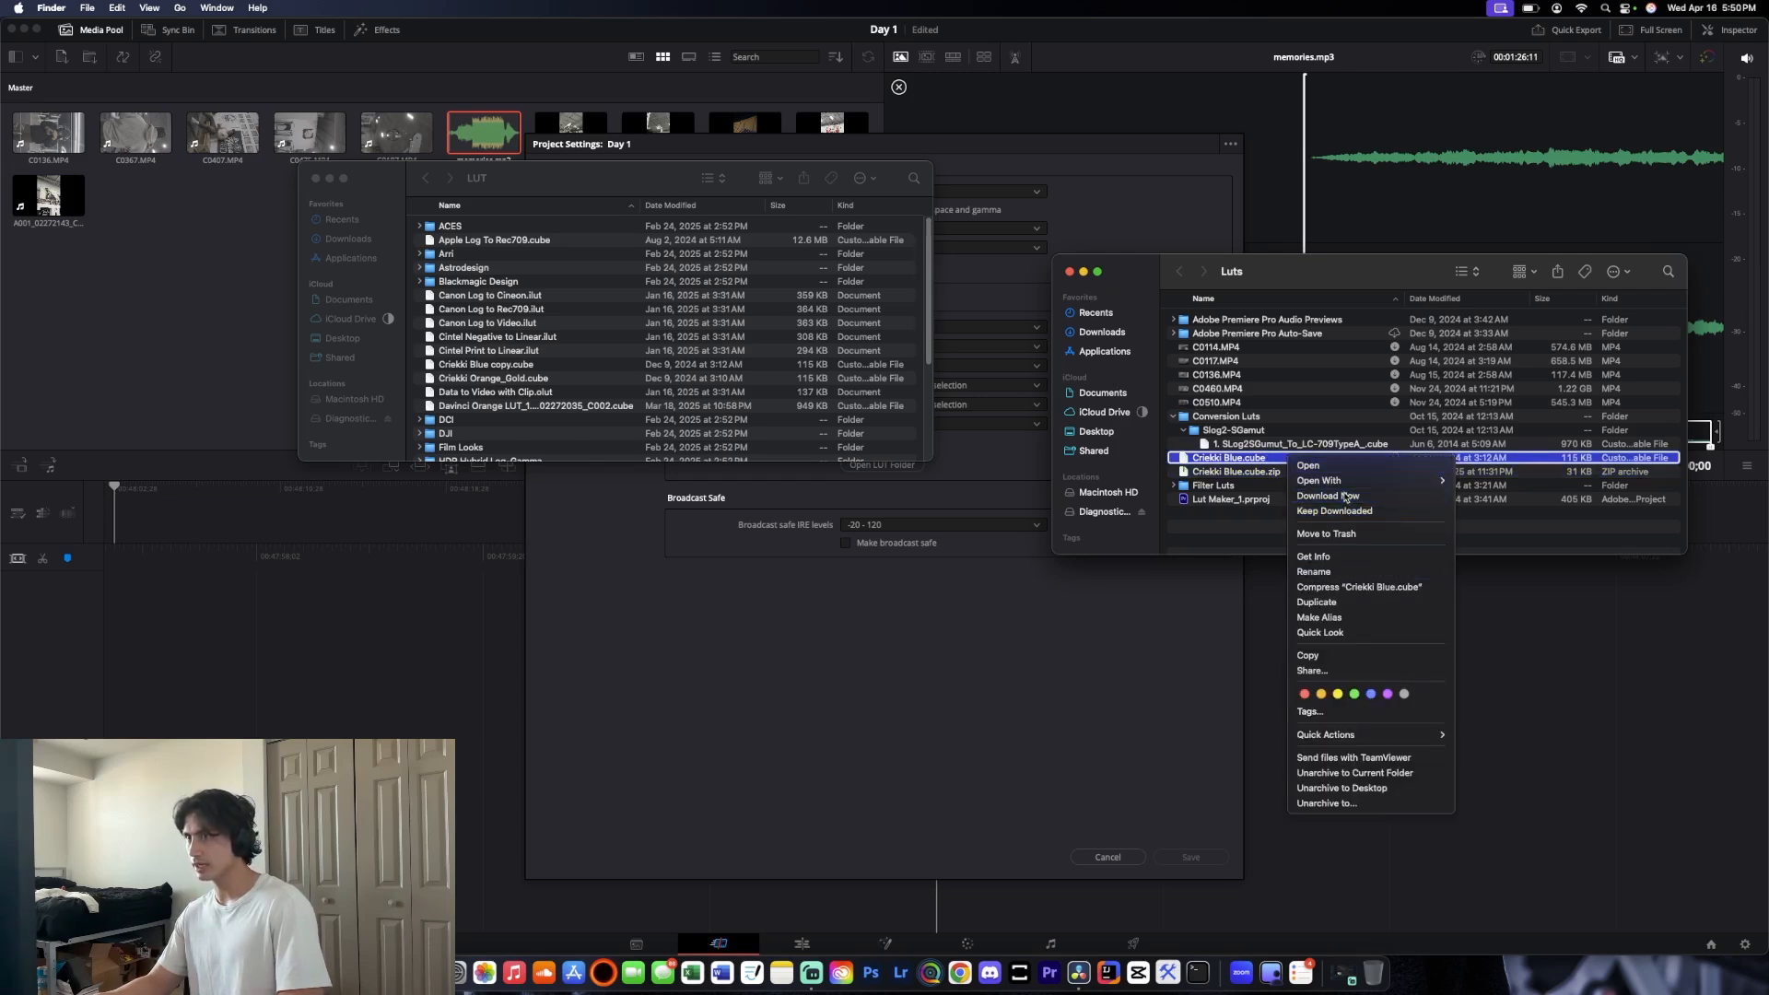
pyautogui.click(1345, 497)
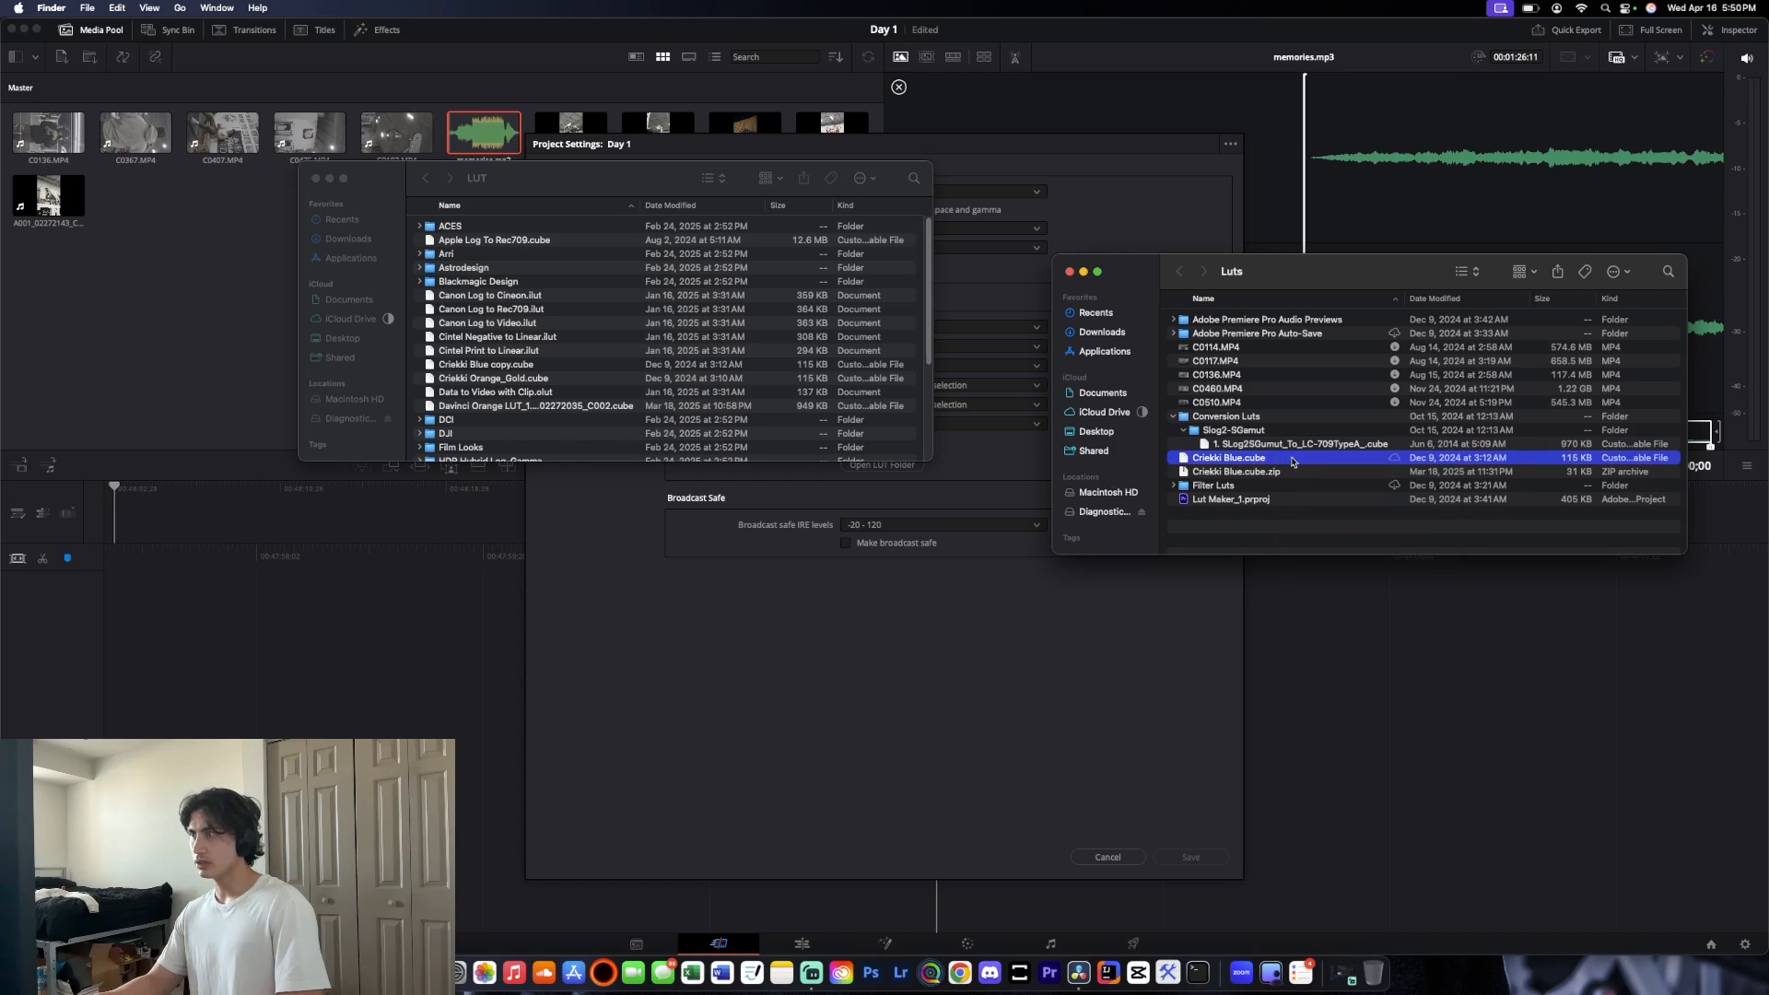
pyautogui.moveTo(1274, 457)
pyautogui.mouseDown()
pyautogui.moveTo(738, 381)
pyautogui.moveTo(1300, 463)
pyautogui.mouseUp()
pyautogui.click(568, 378)
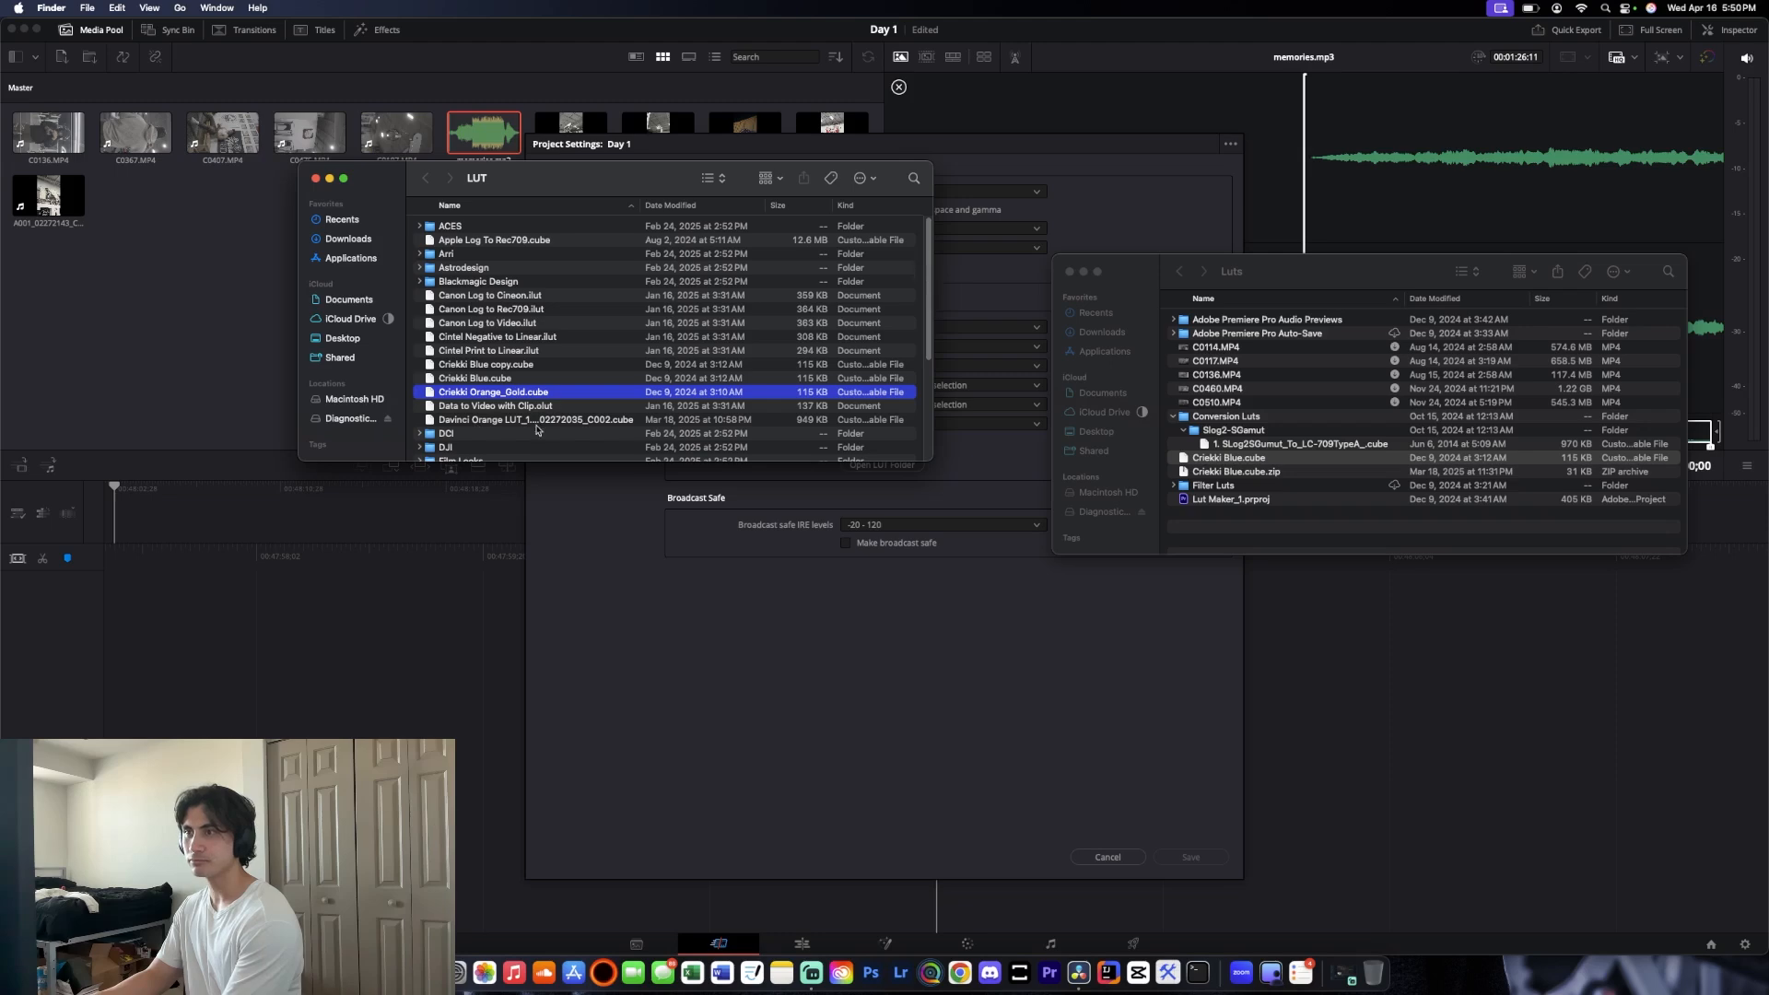
# Copy the conversion LUT 1. SLog2SGumut_To_LC-709TypeA_.cube from the Slog2-SGamut folder into the LUT folder
pyautogui.scroll(-5, 531, 387)
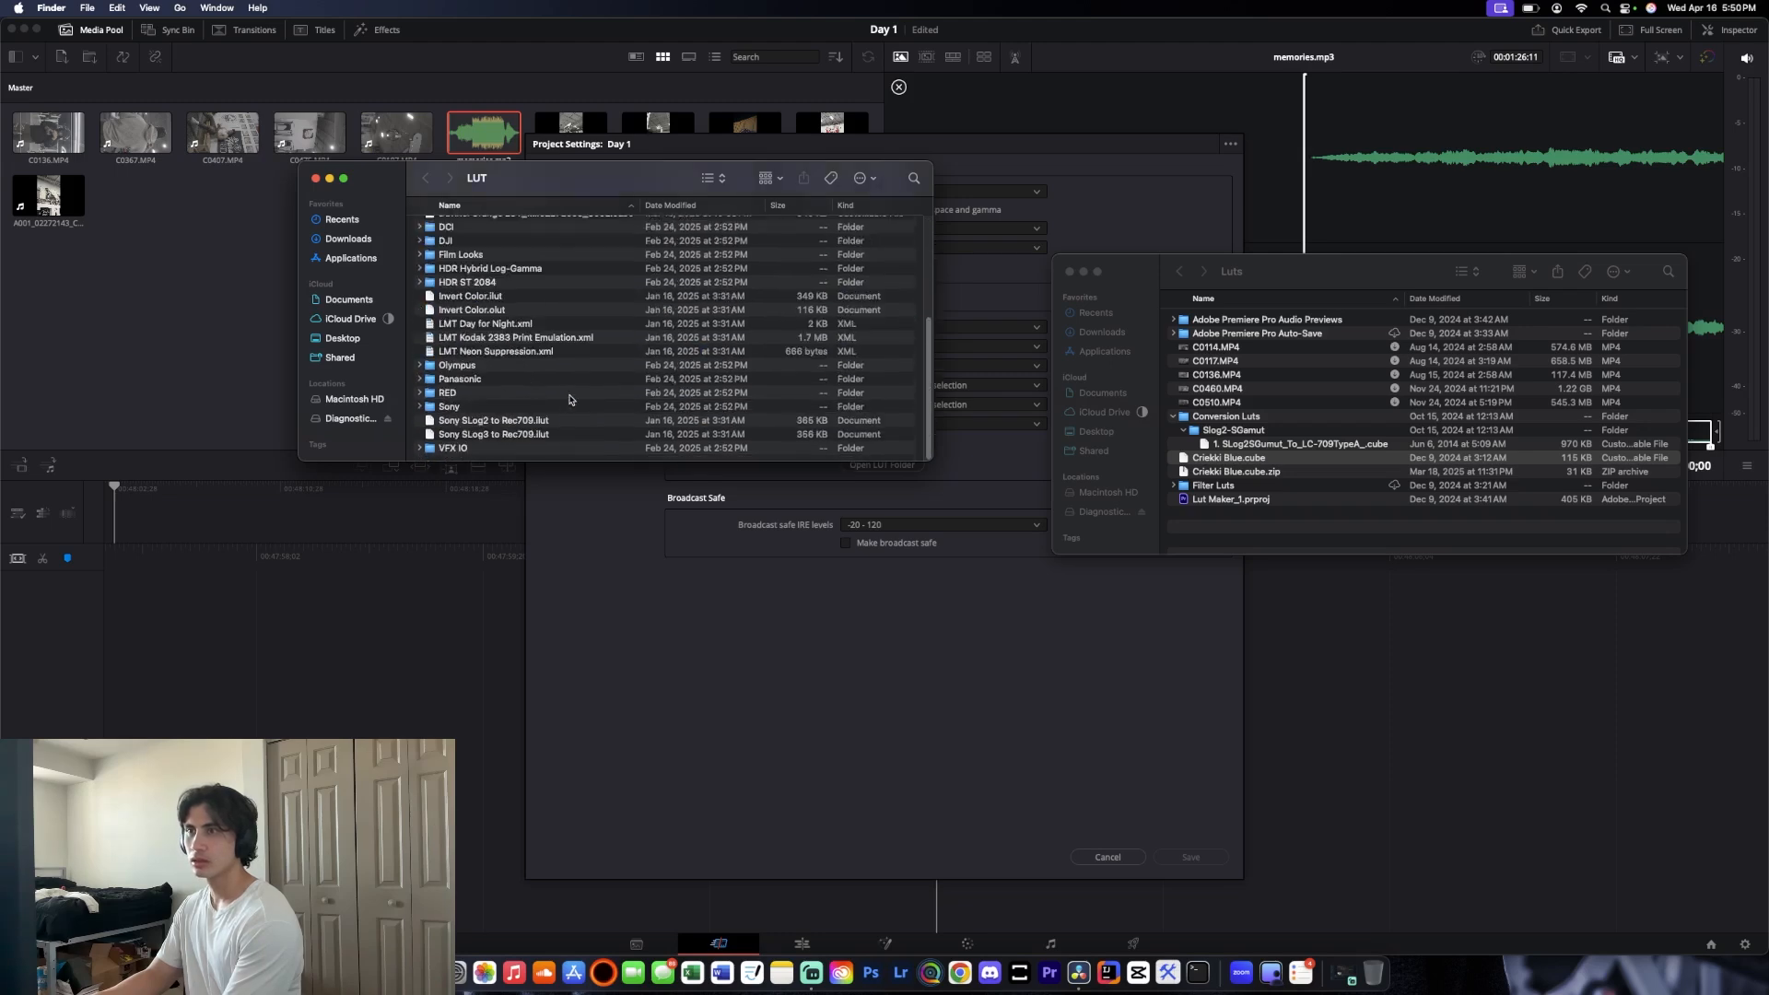
pyautogui.scroll(5, 579, 407)
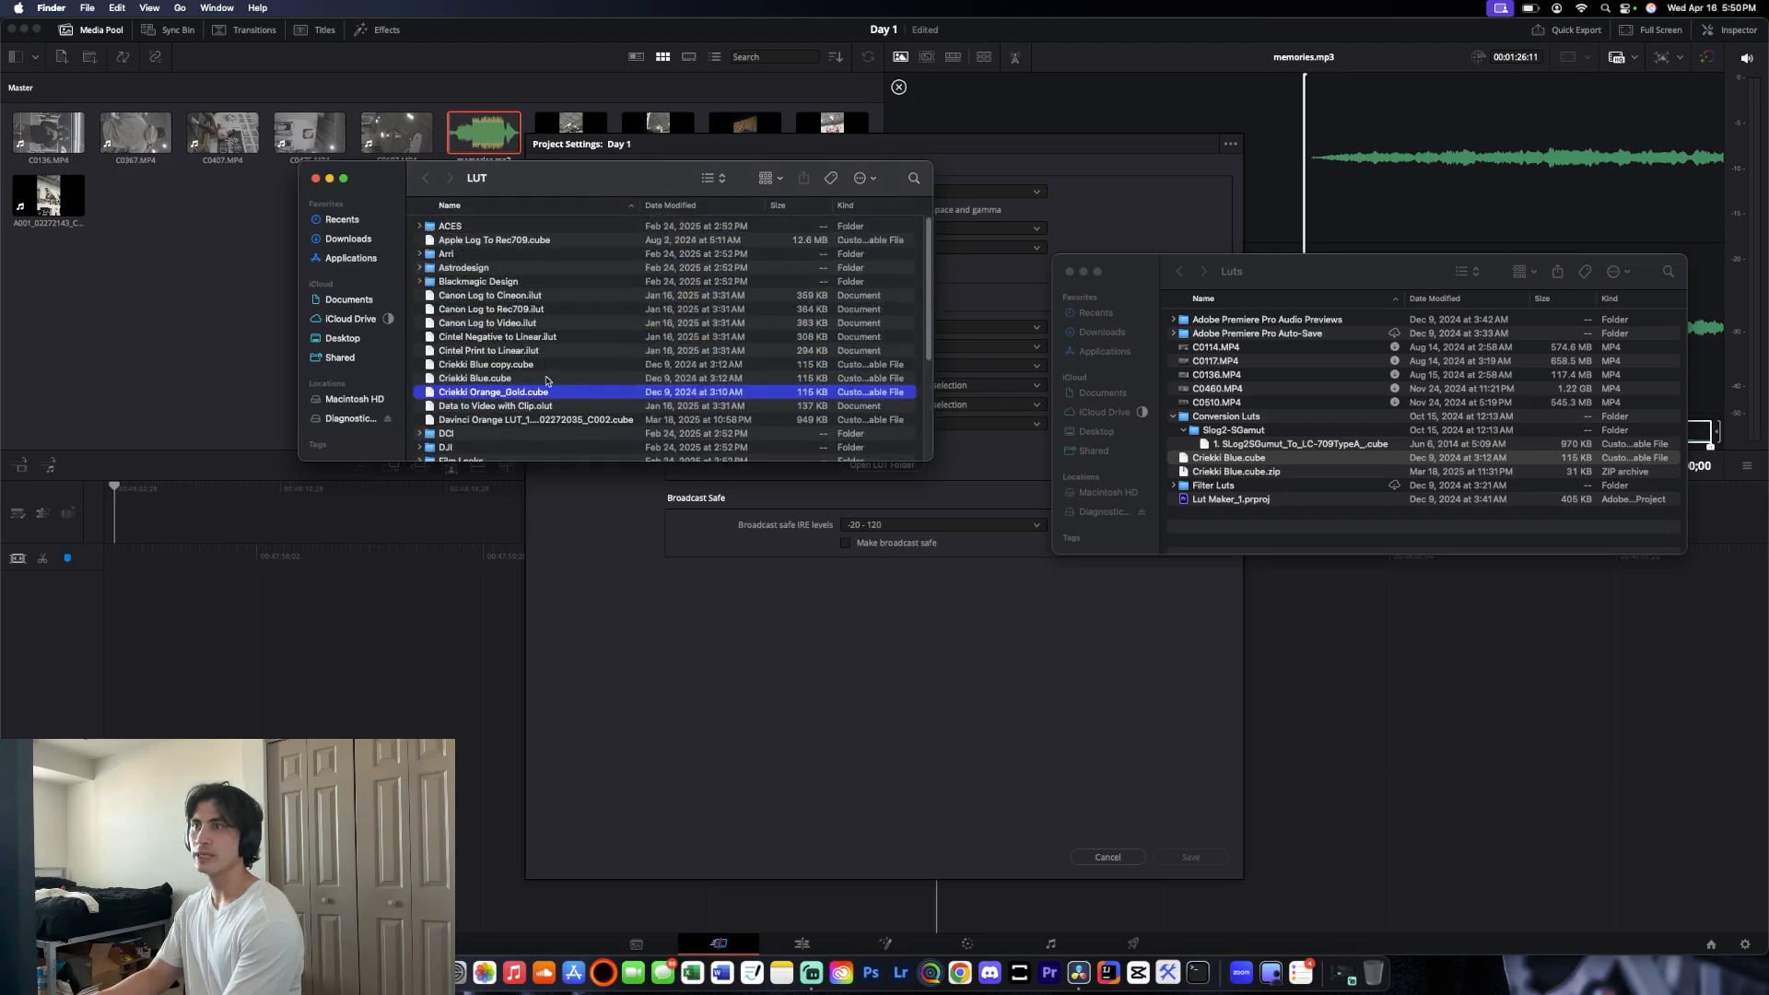
pyautogui.click(1323, 442)
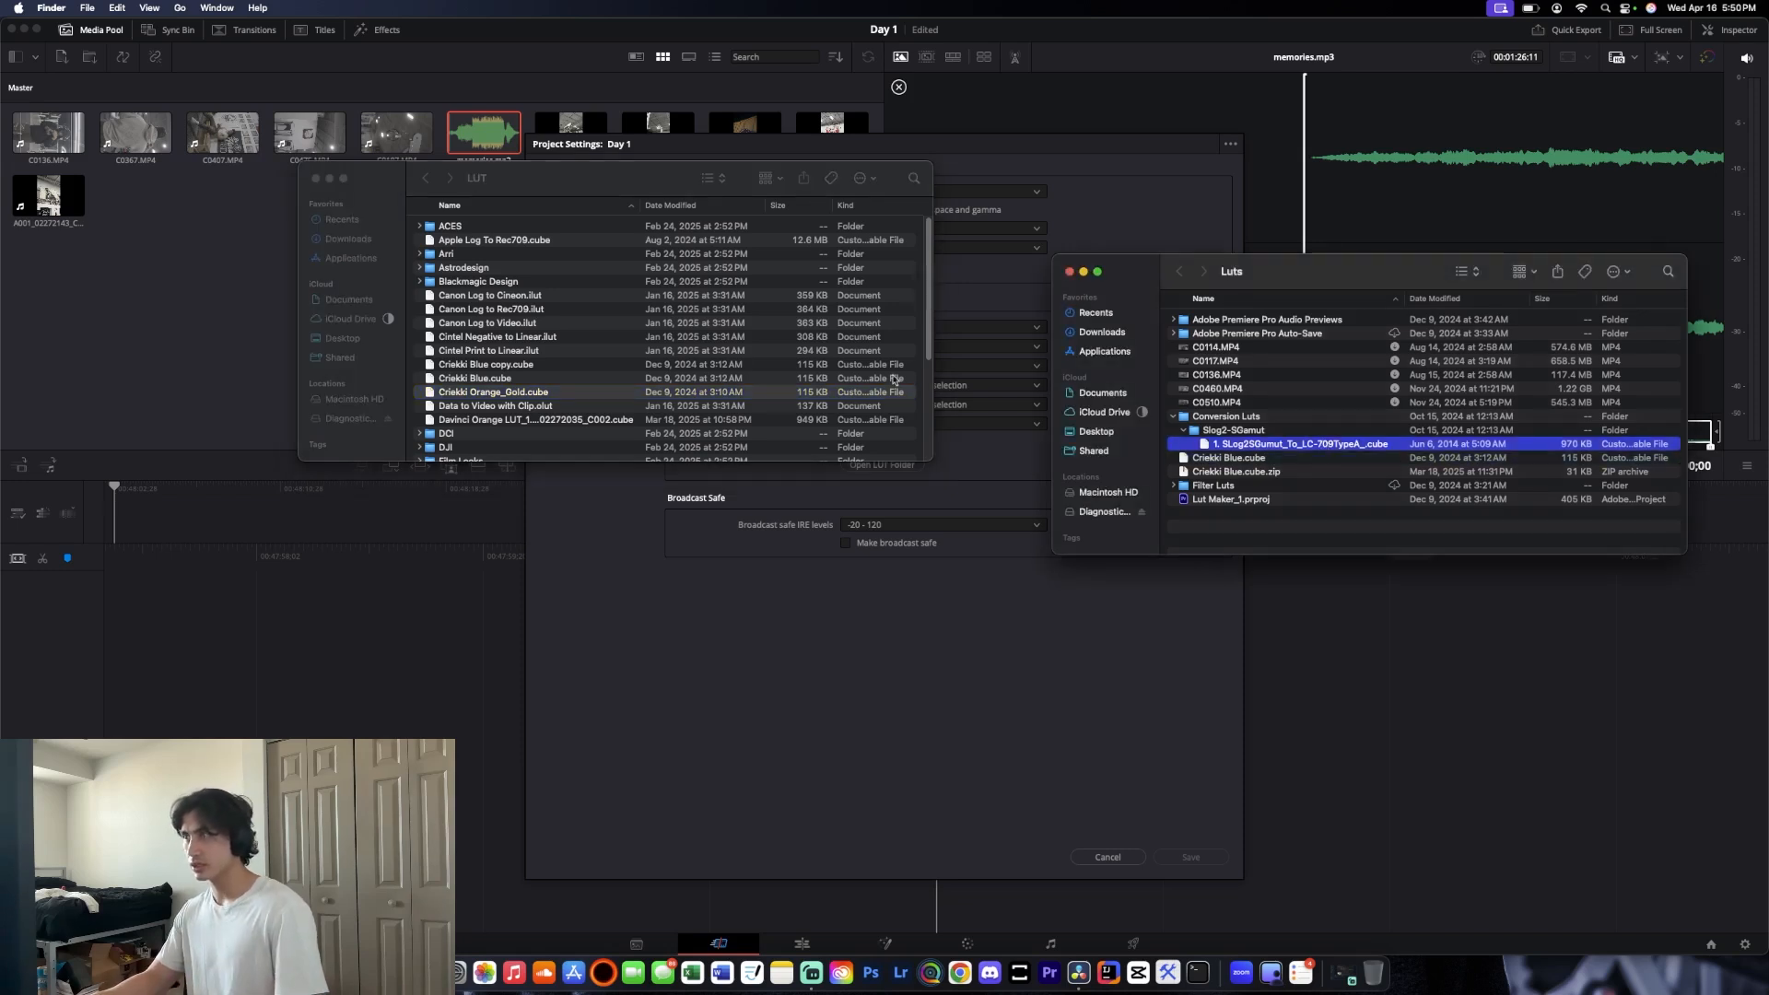
pyautogui.click(588, 372)
pyautogui.click(554, 310)
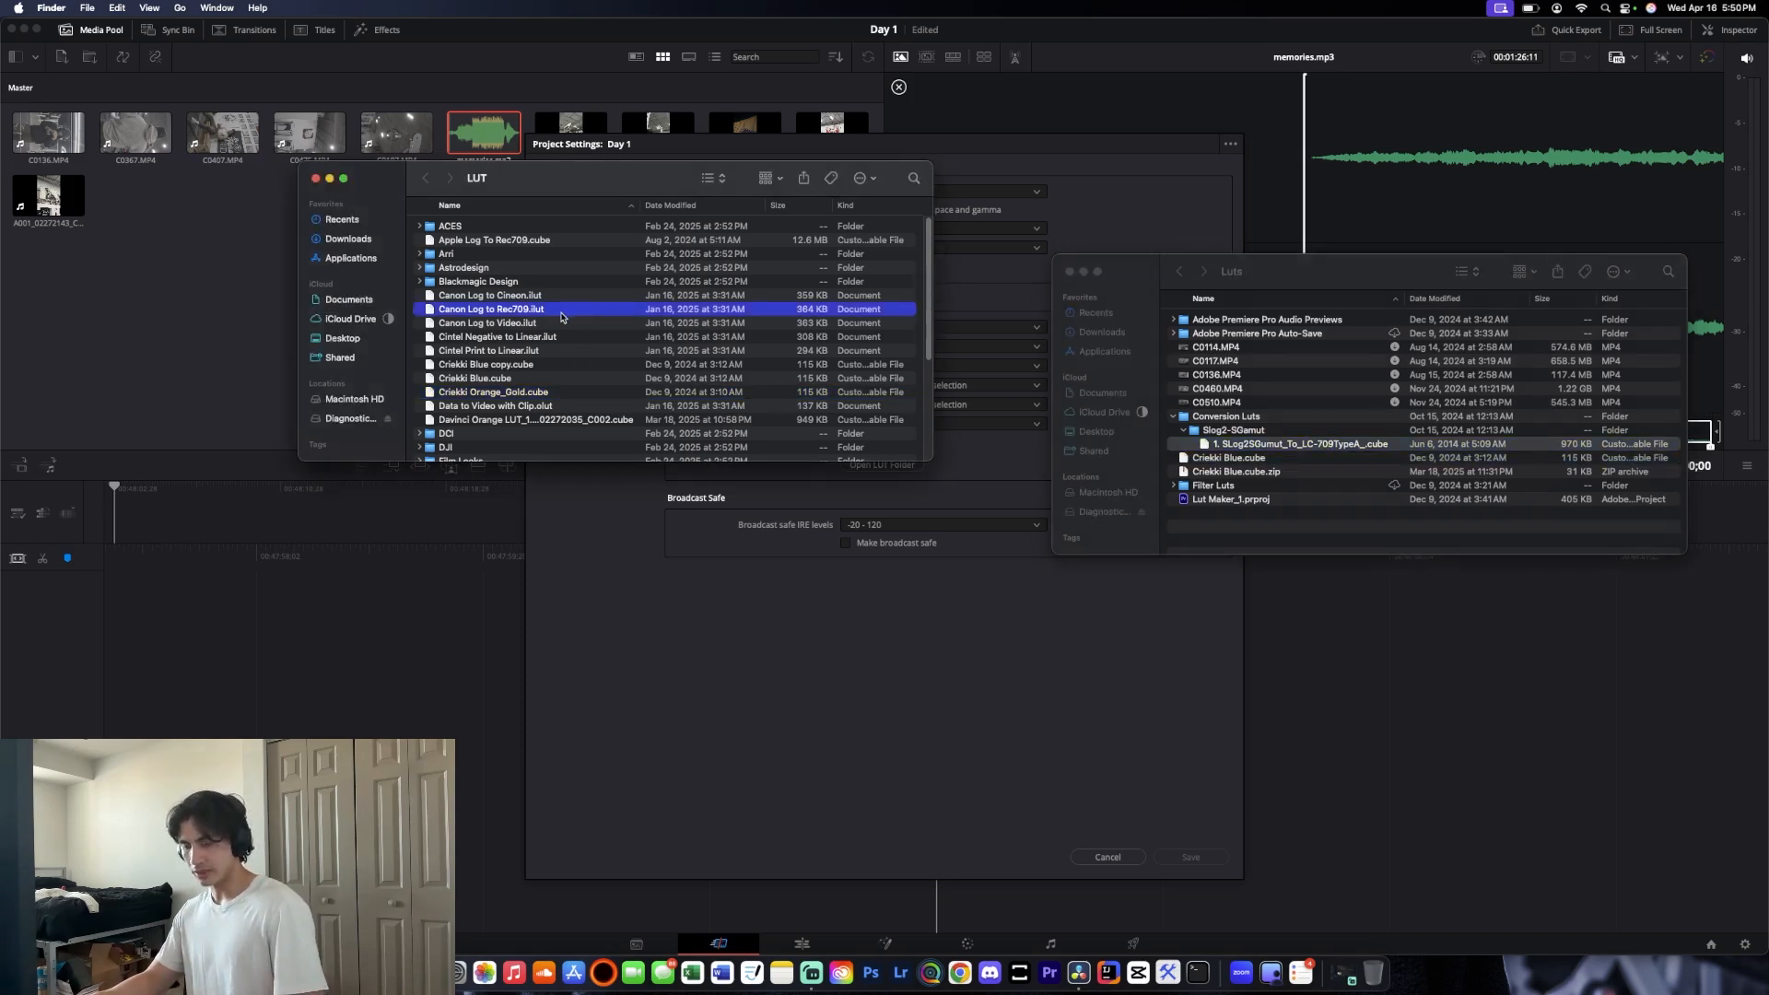
pyautogui.press('super+v')
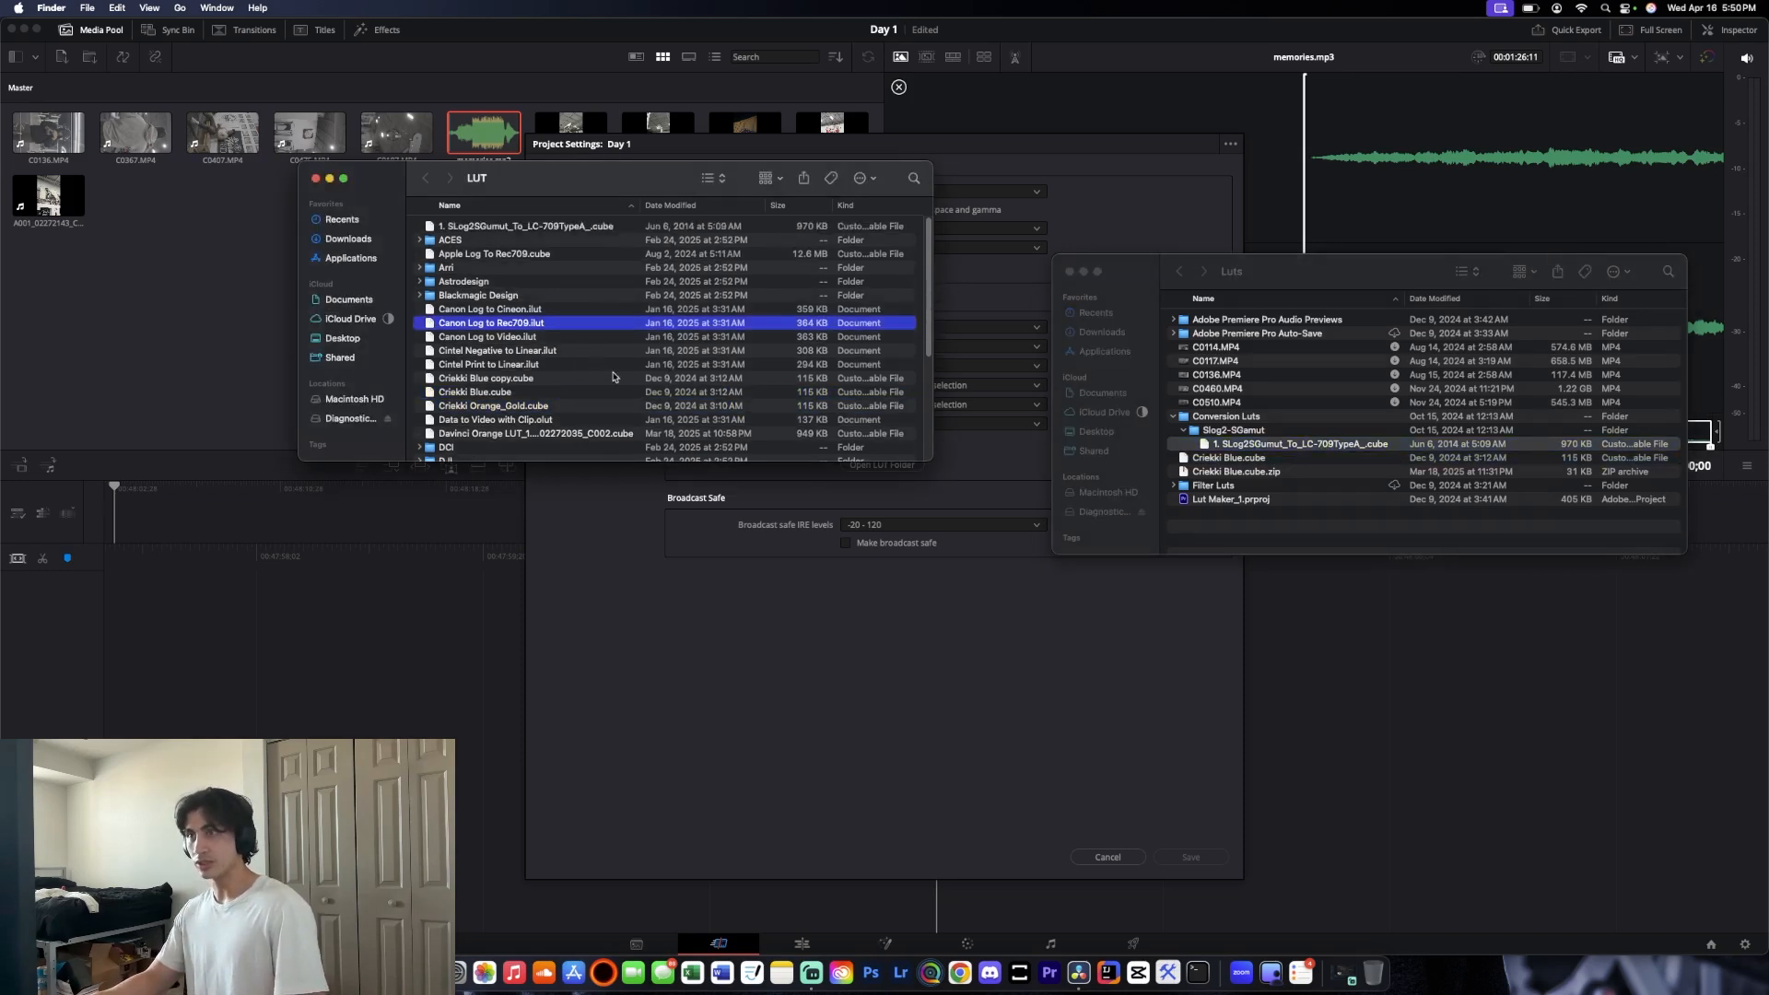
# Close both Finder windows and update the lookup table lists in the Color Management settings
pyautogui.click(1068, 272)
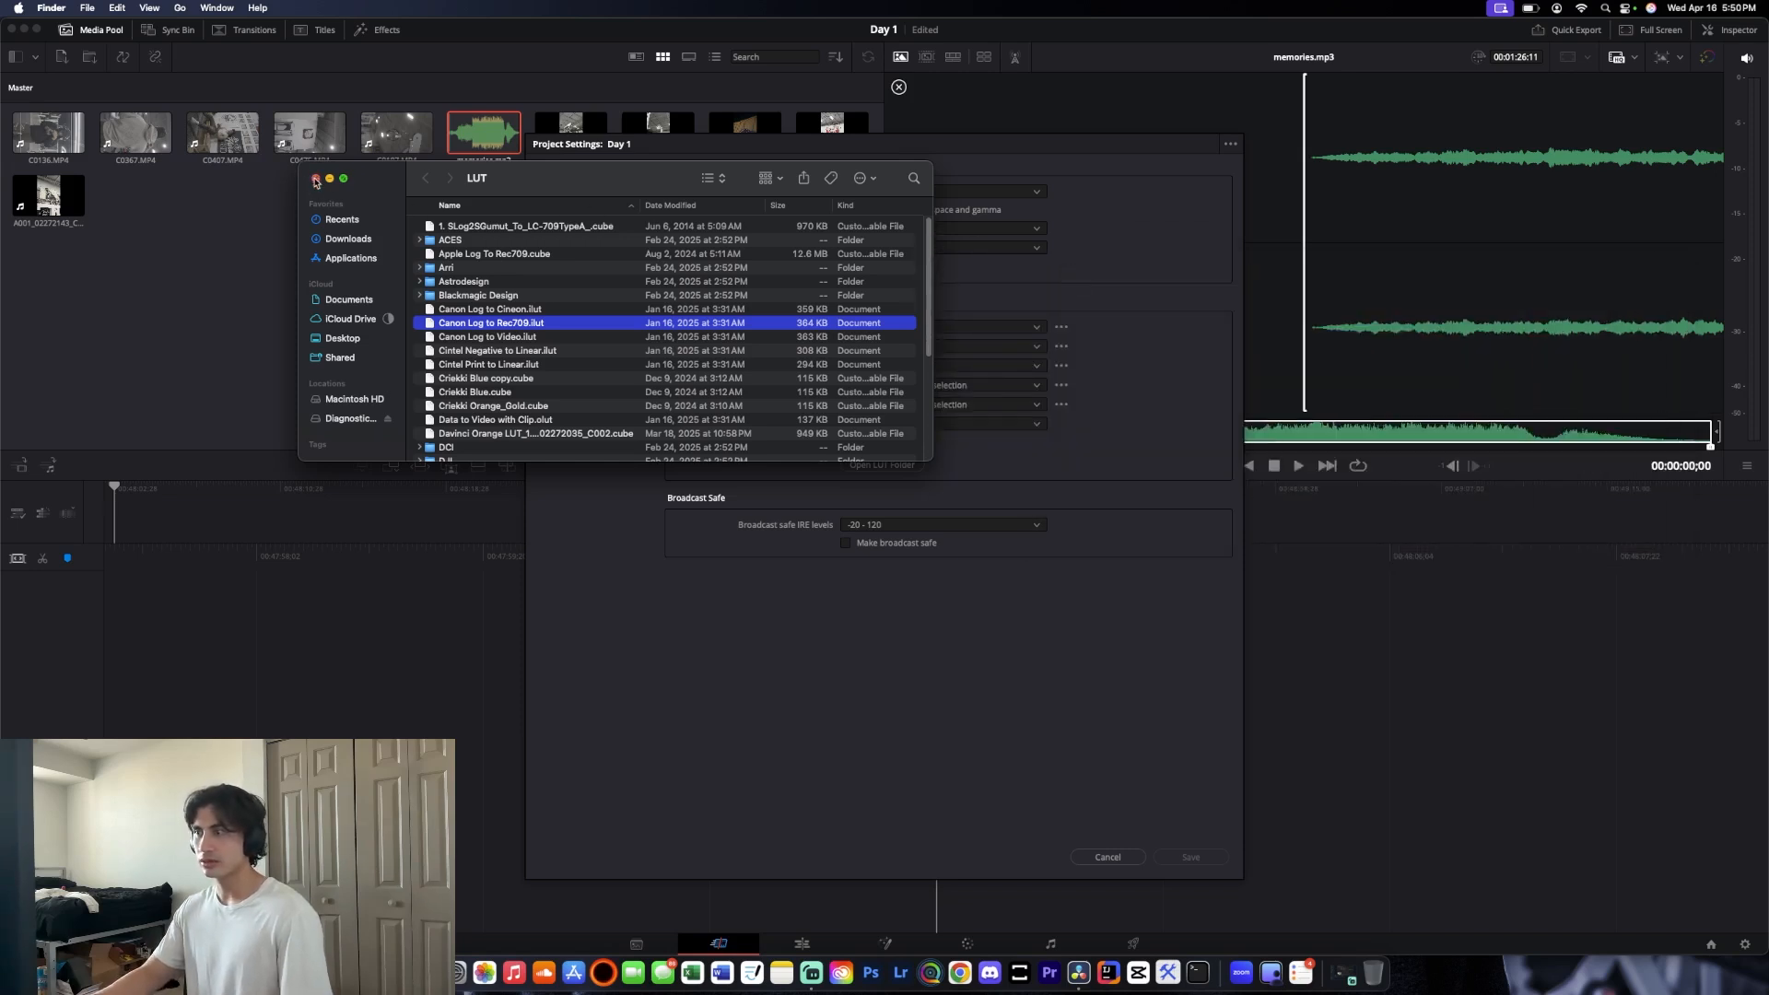
pyautogui.click(315, 179)
pyautogui.click(878, 451)
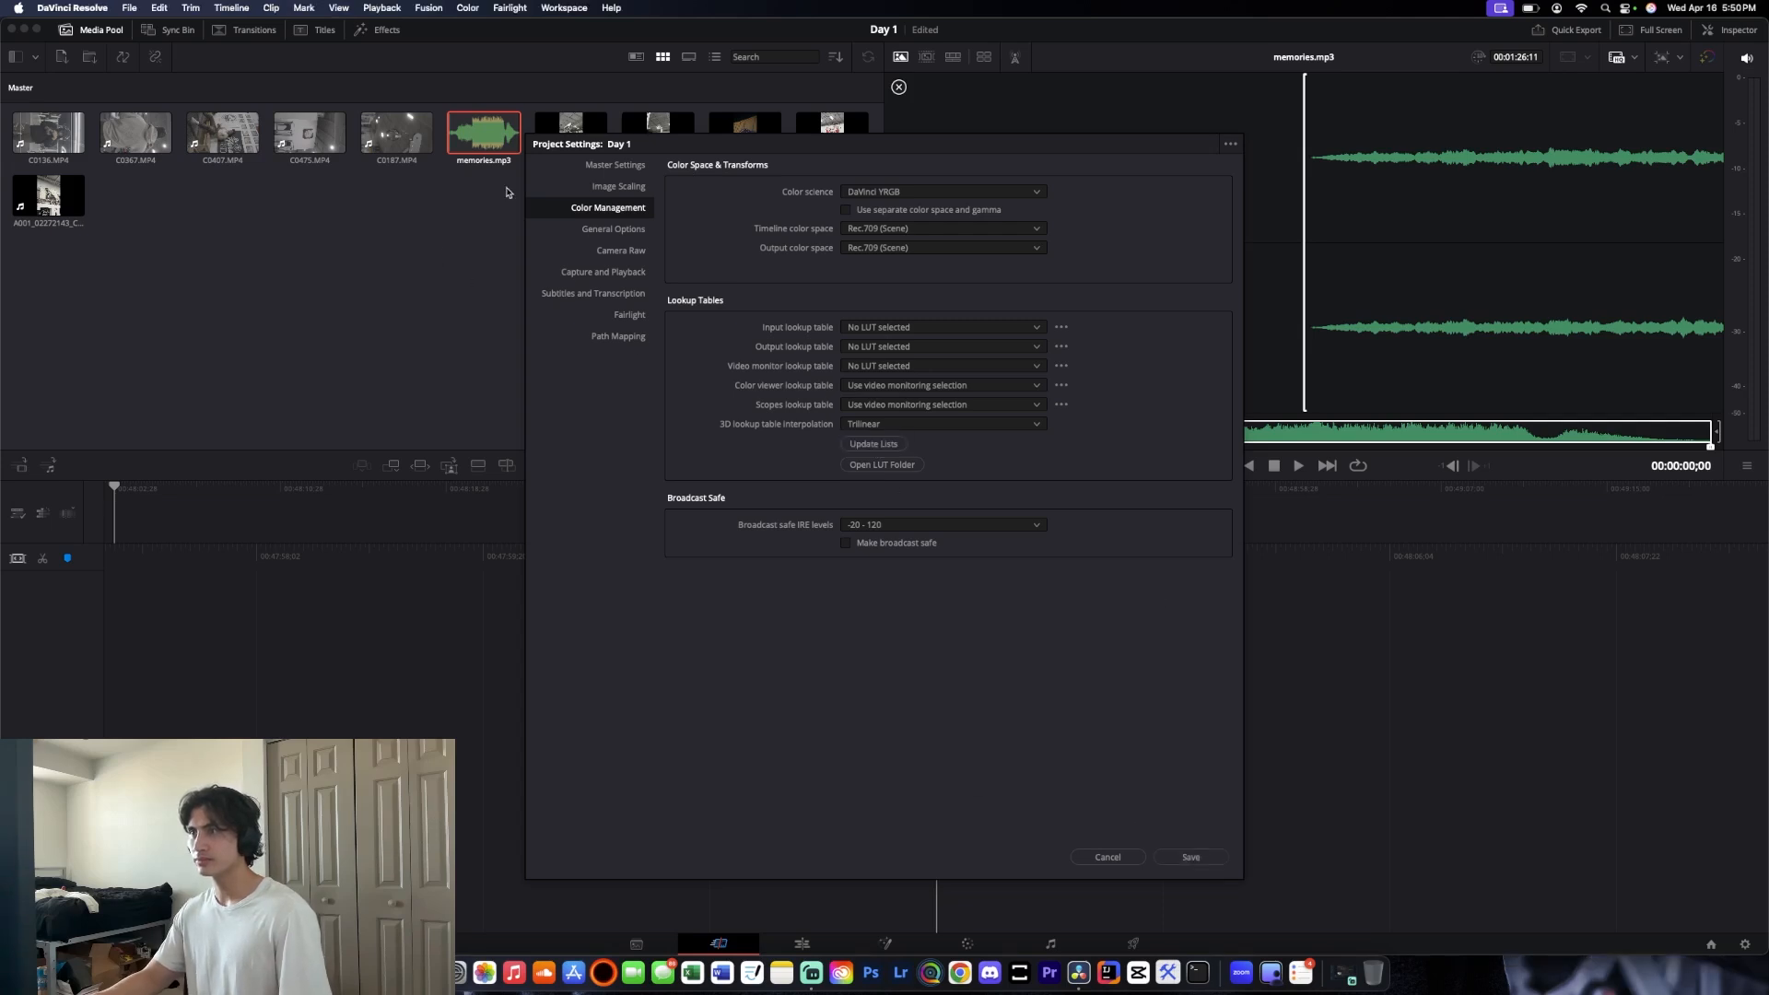
# Examine the General Options, Camera Raw, and Capture and Playback settings, including the available video capture and playback formats
pyautogui.click(613, 230)
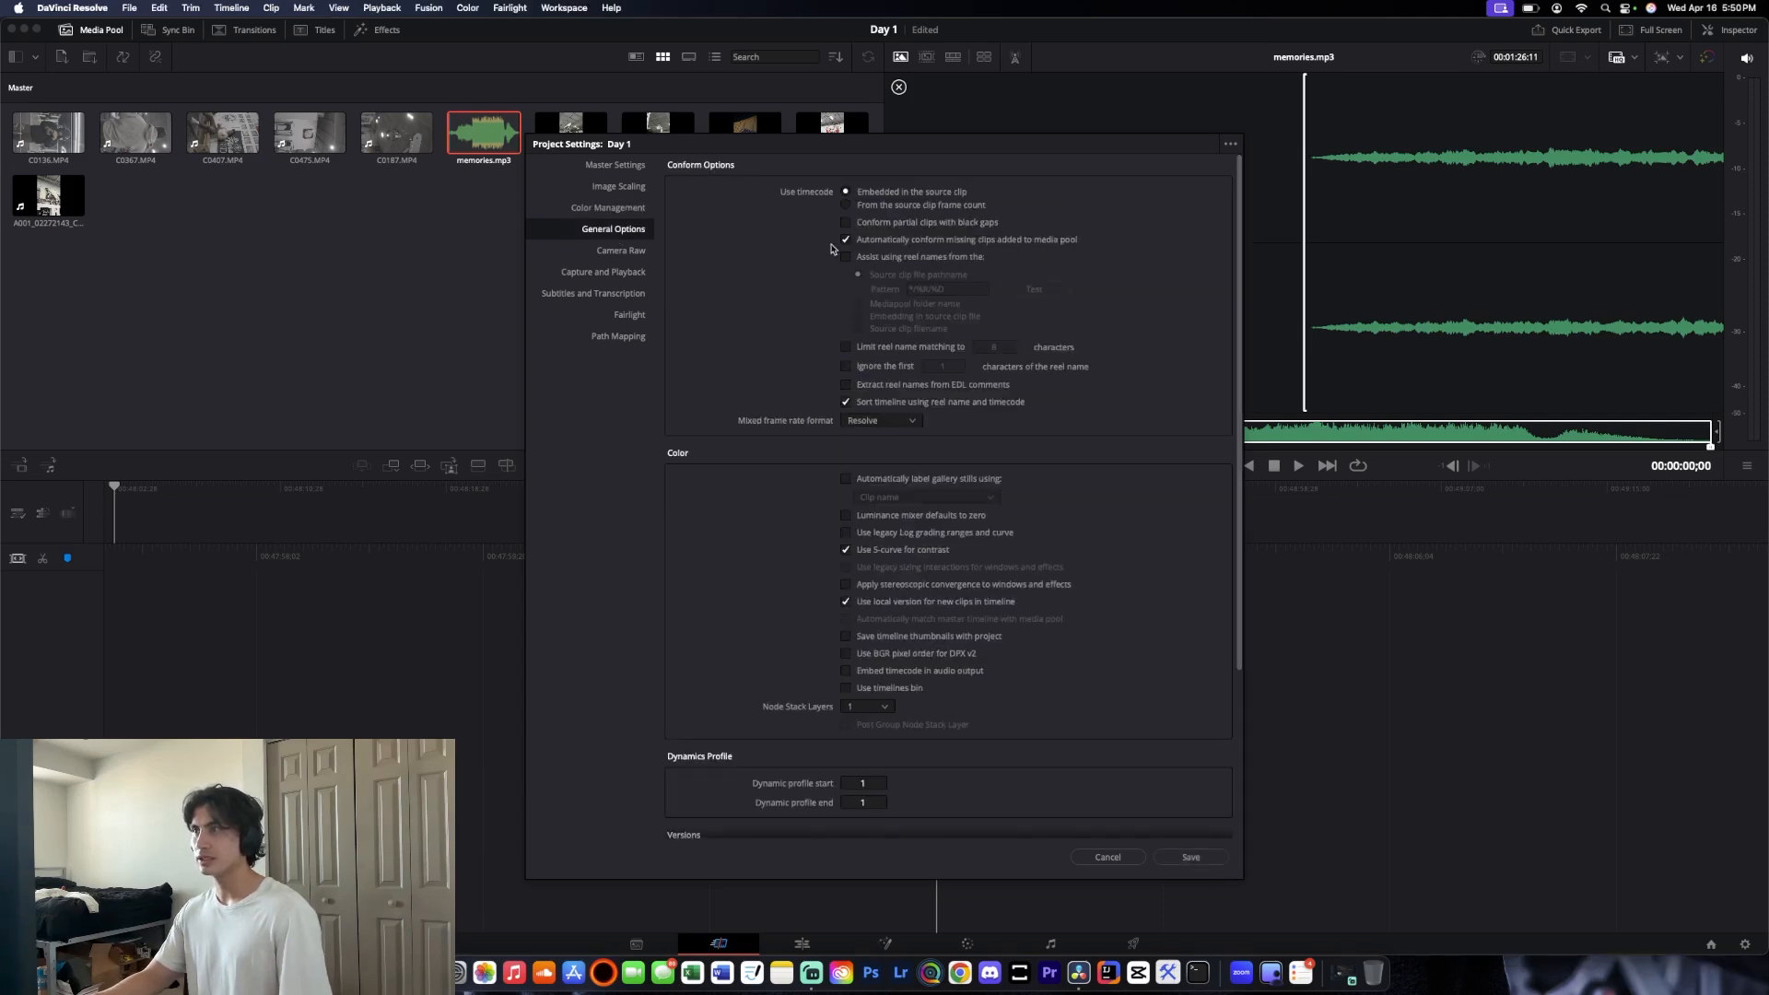
pyautogui.scroll(-5, 735, 402)
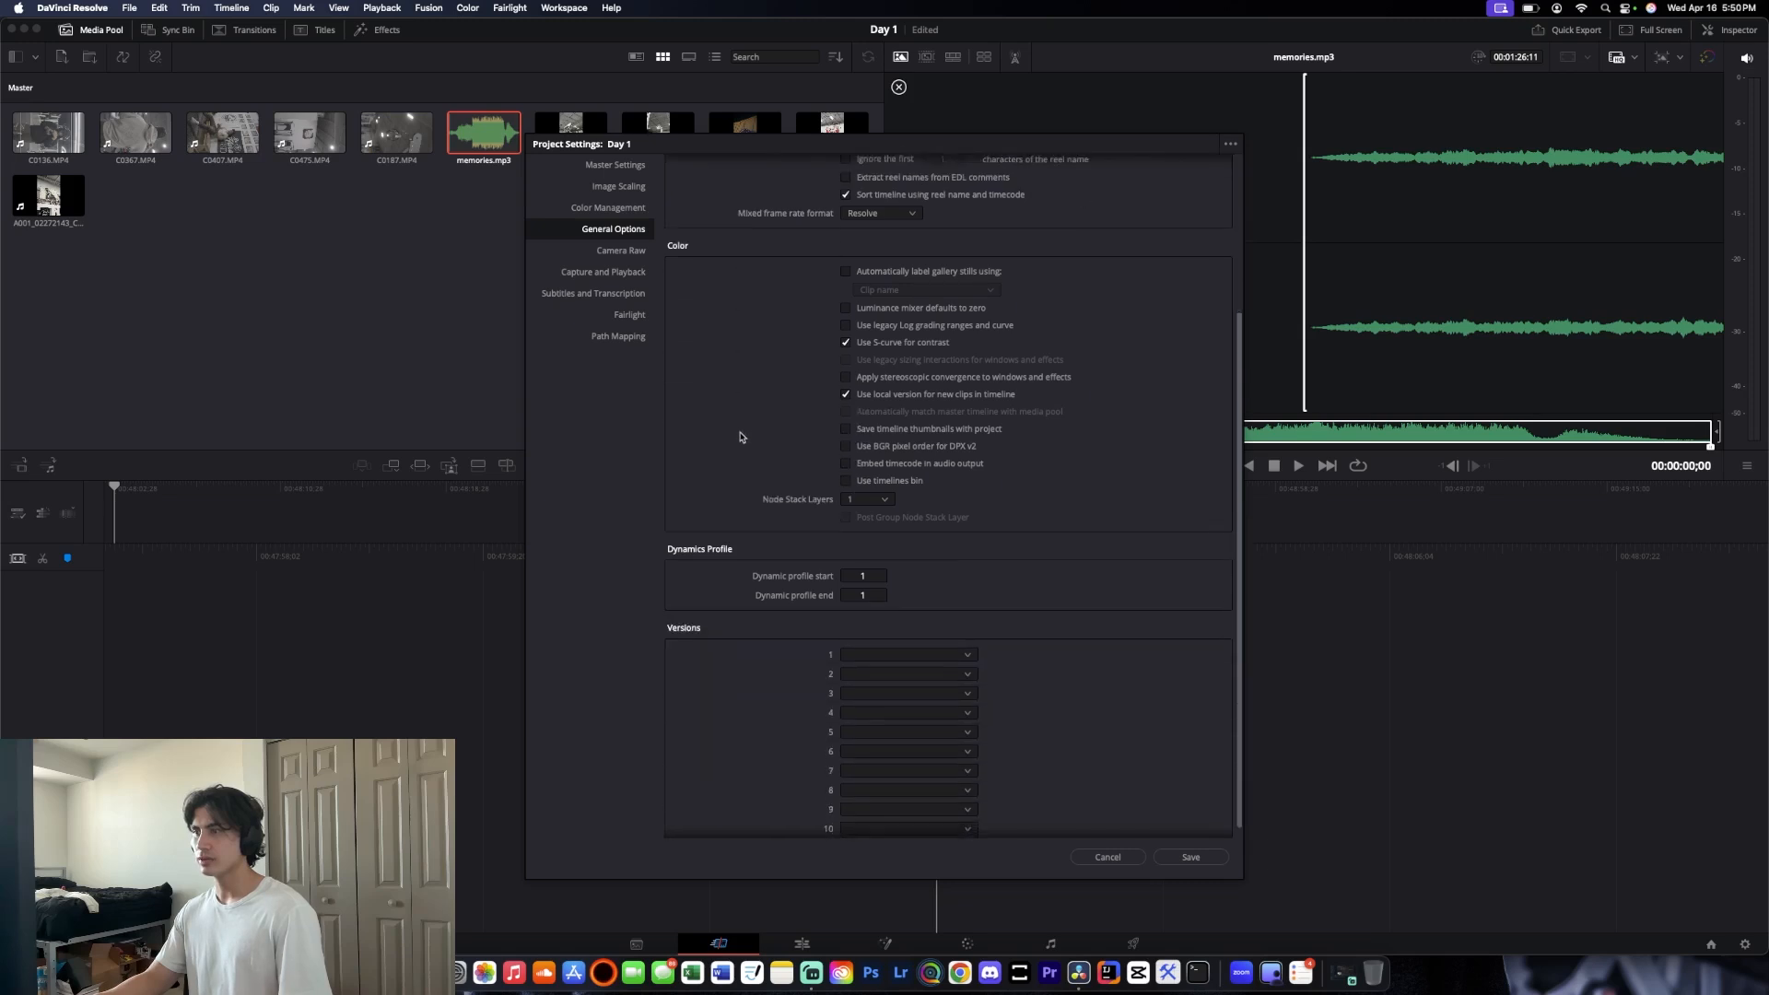
pyautogui.scroll(3, 737, 424)
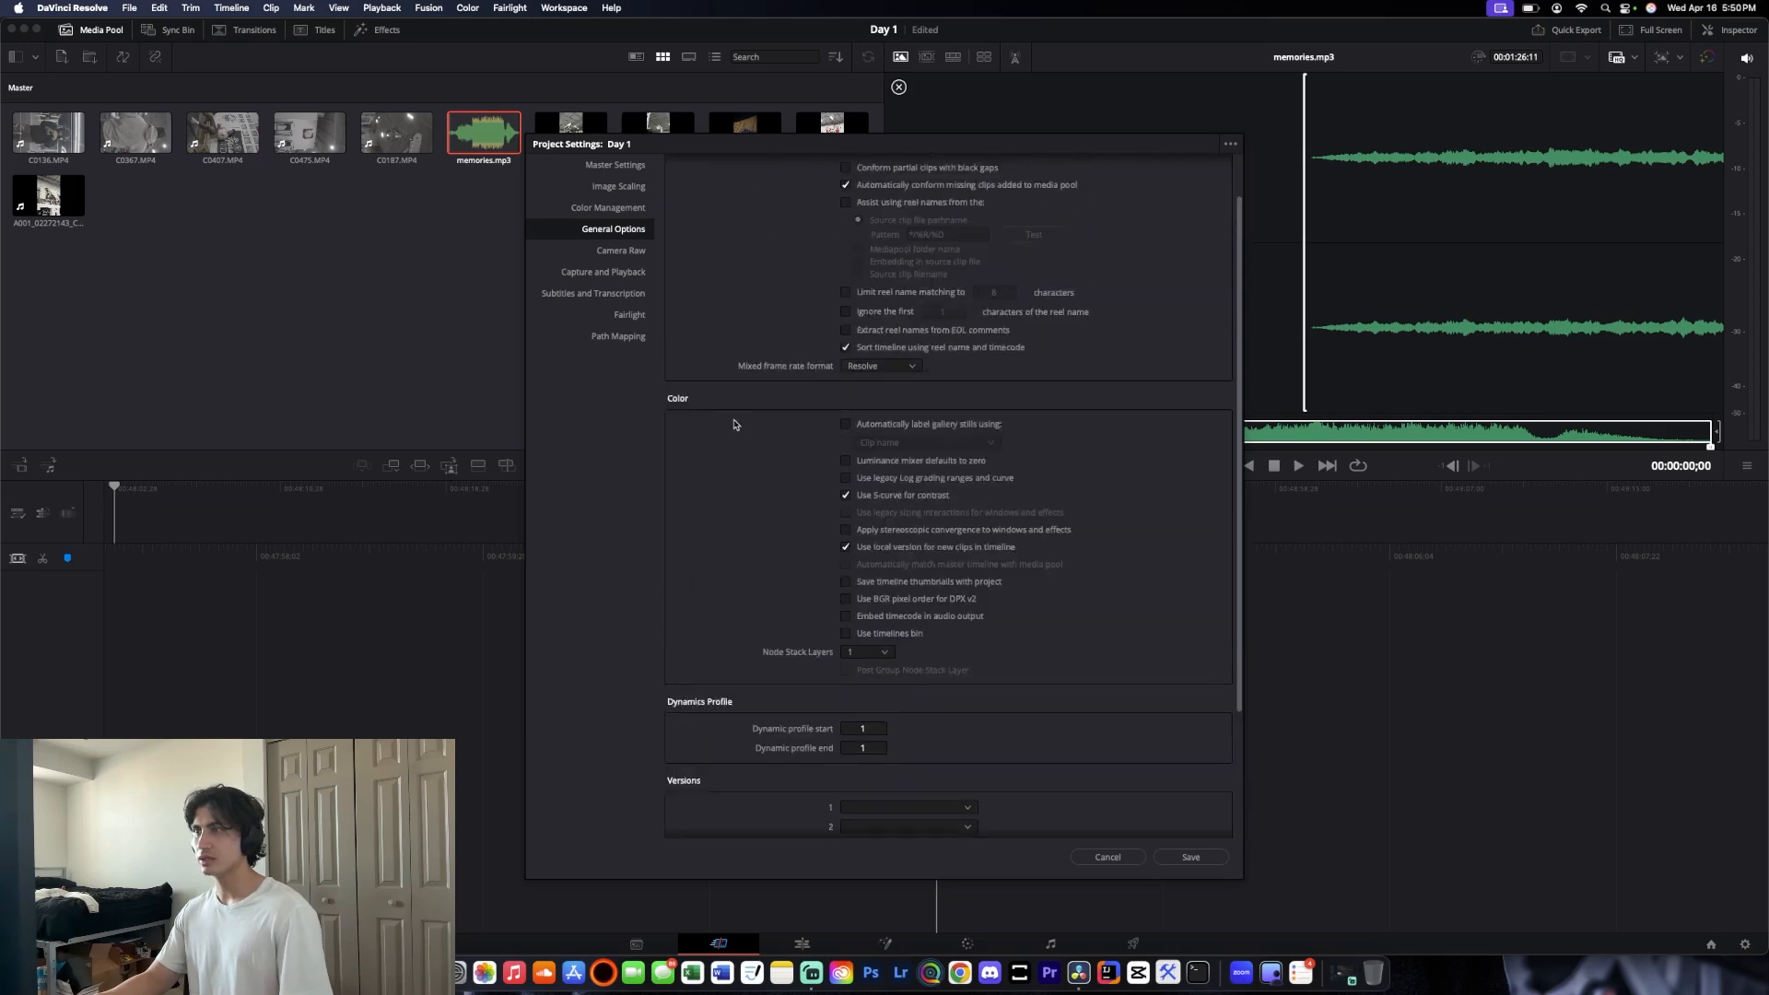
pyautogui.click(616, 251)
pyautogui.click(615, 273)
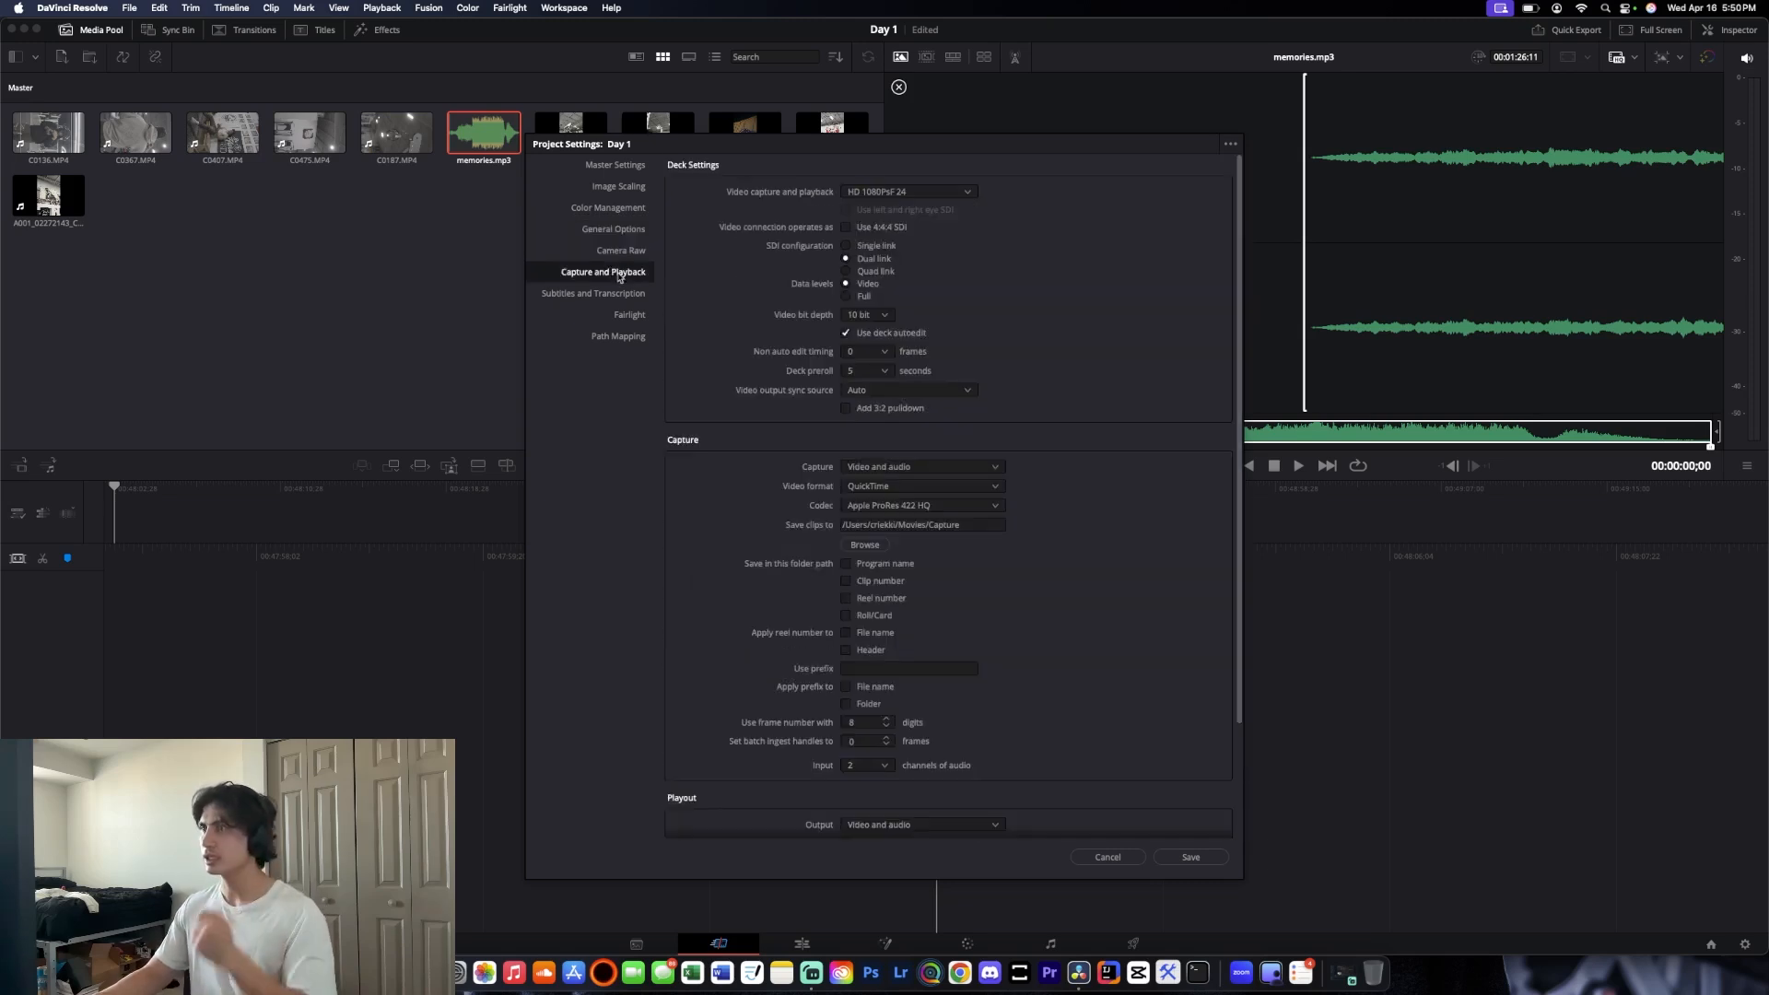
pyautogui.click(941, 194)
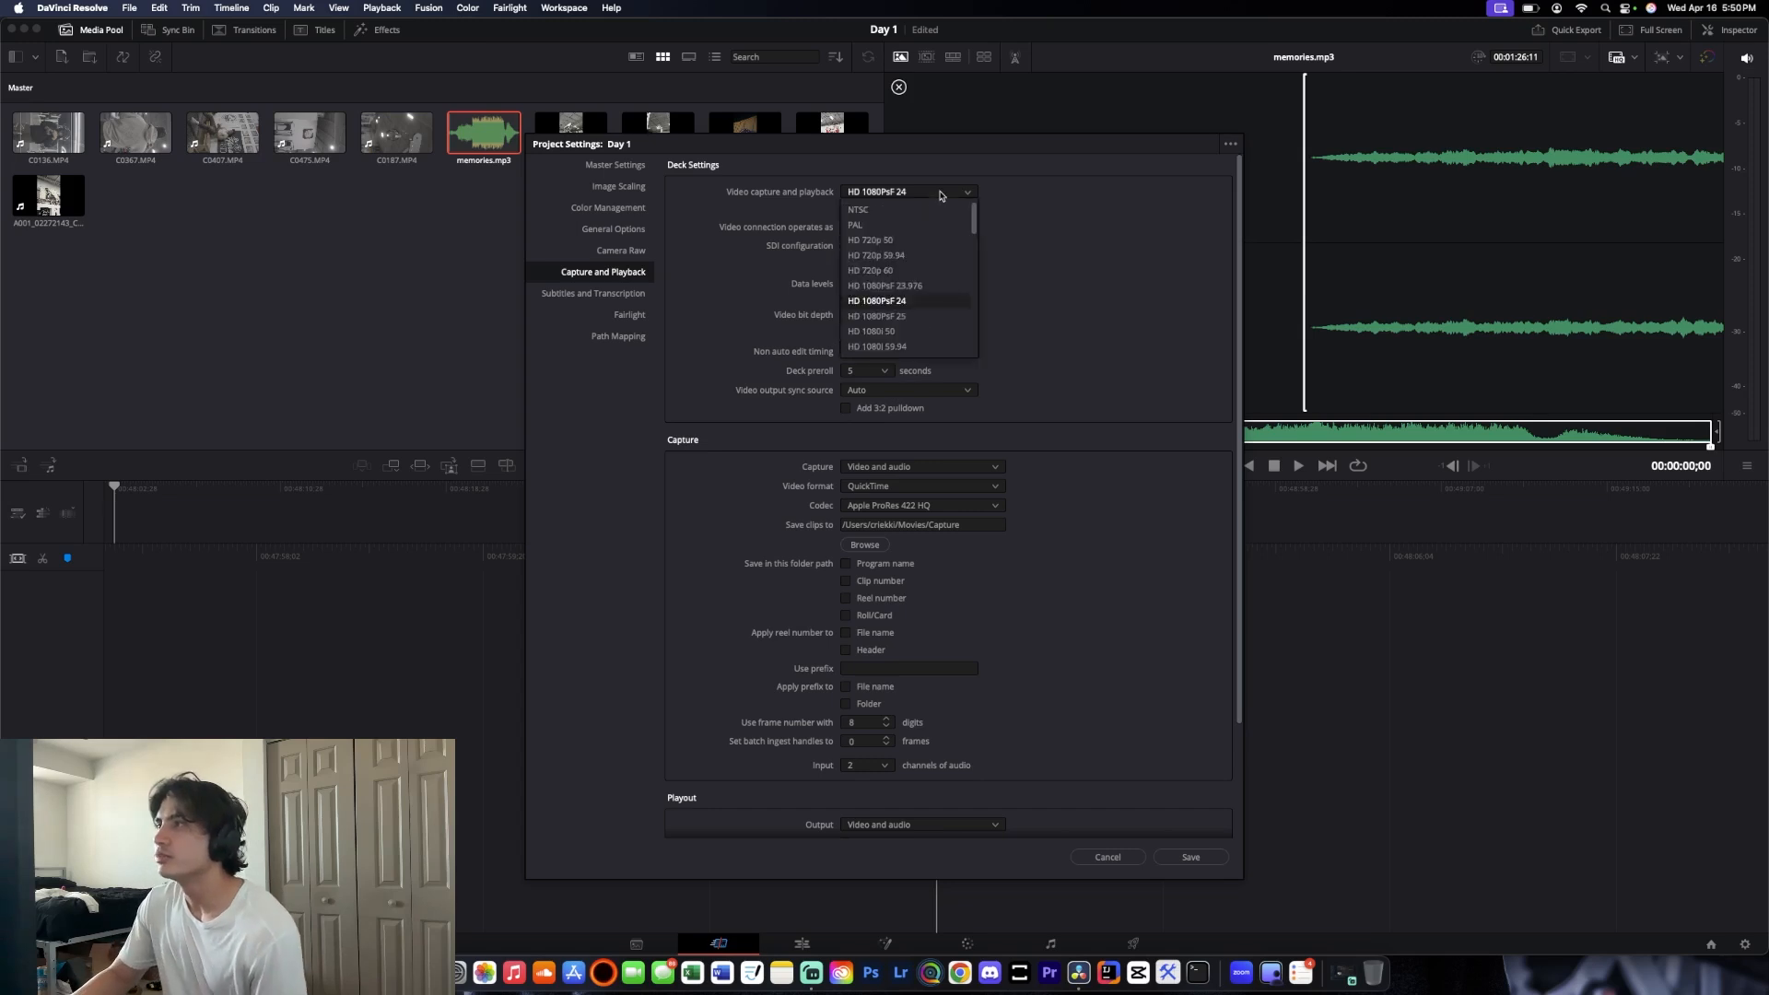
pyautogui.click(1111, 250)
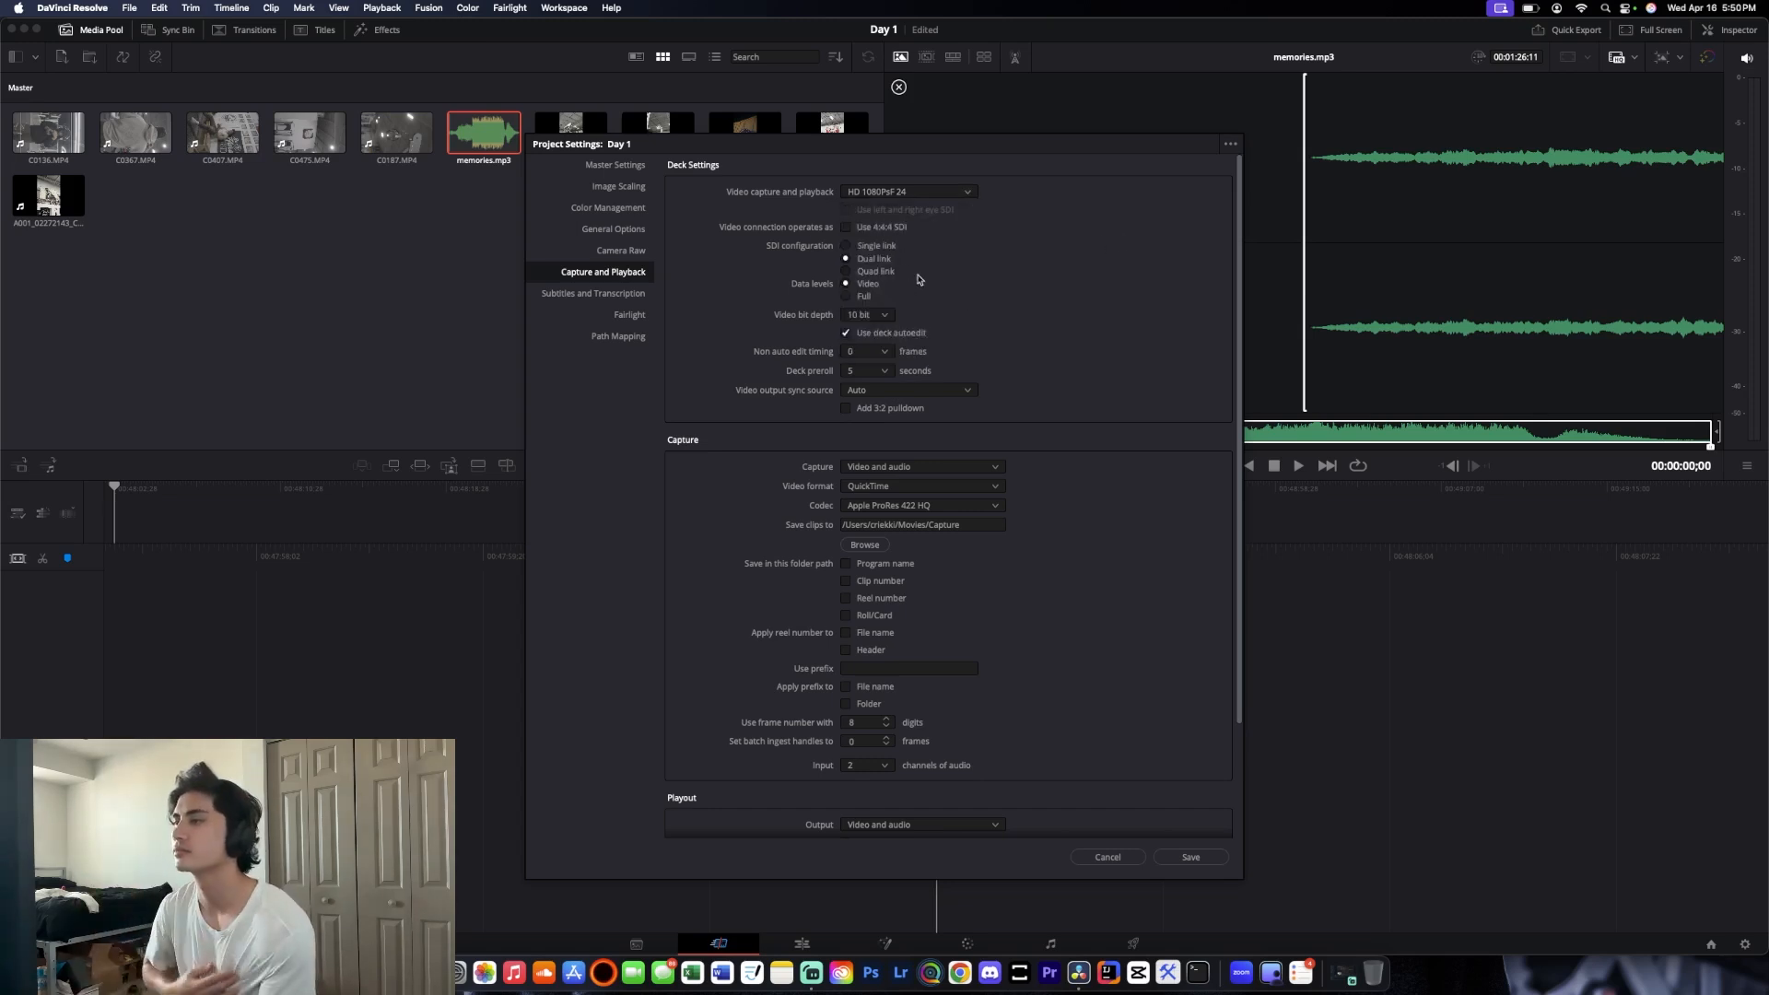
pyautogui.scroll(-3, 1023, 590)
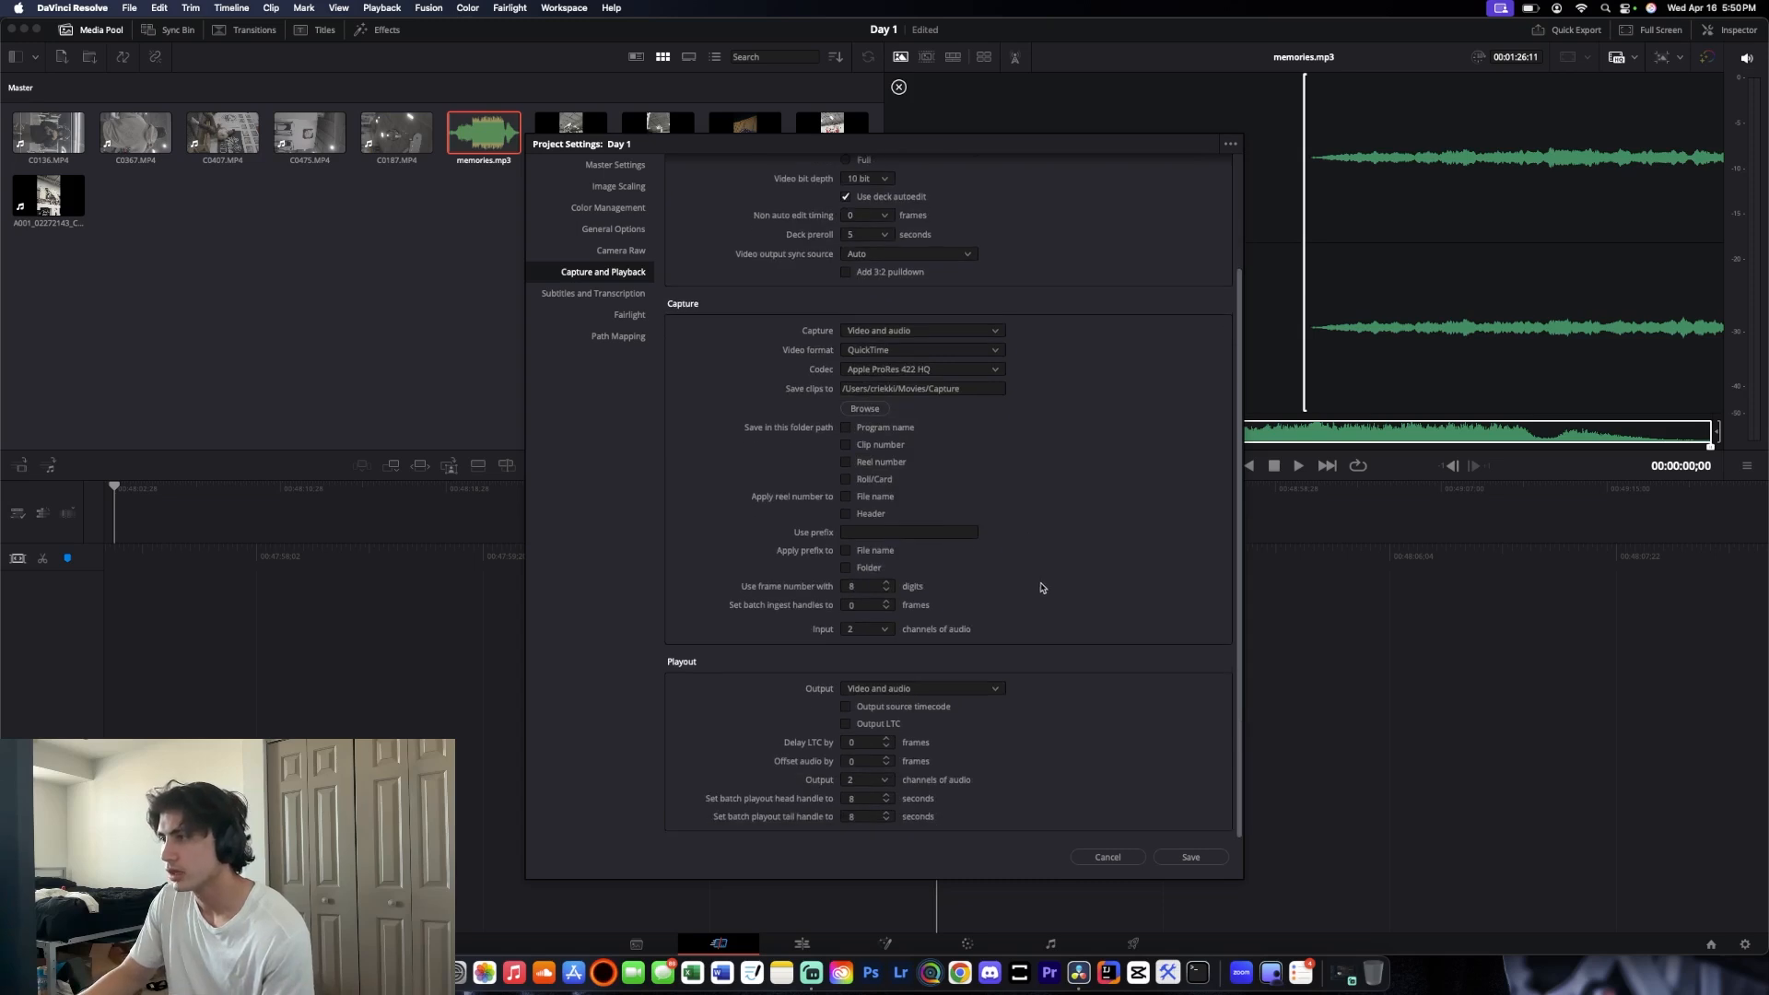
# Review the Subtitles and Transcription, Fairlight, and Path Mapping settings and save the project settings
pyautogui.click(581, 292)
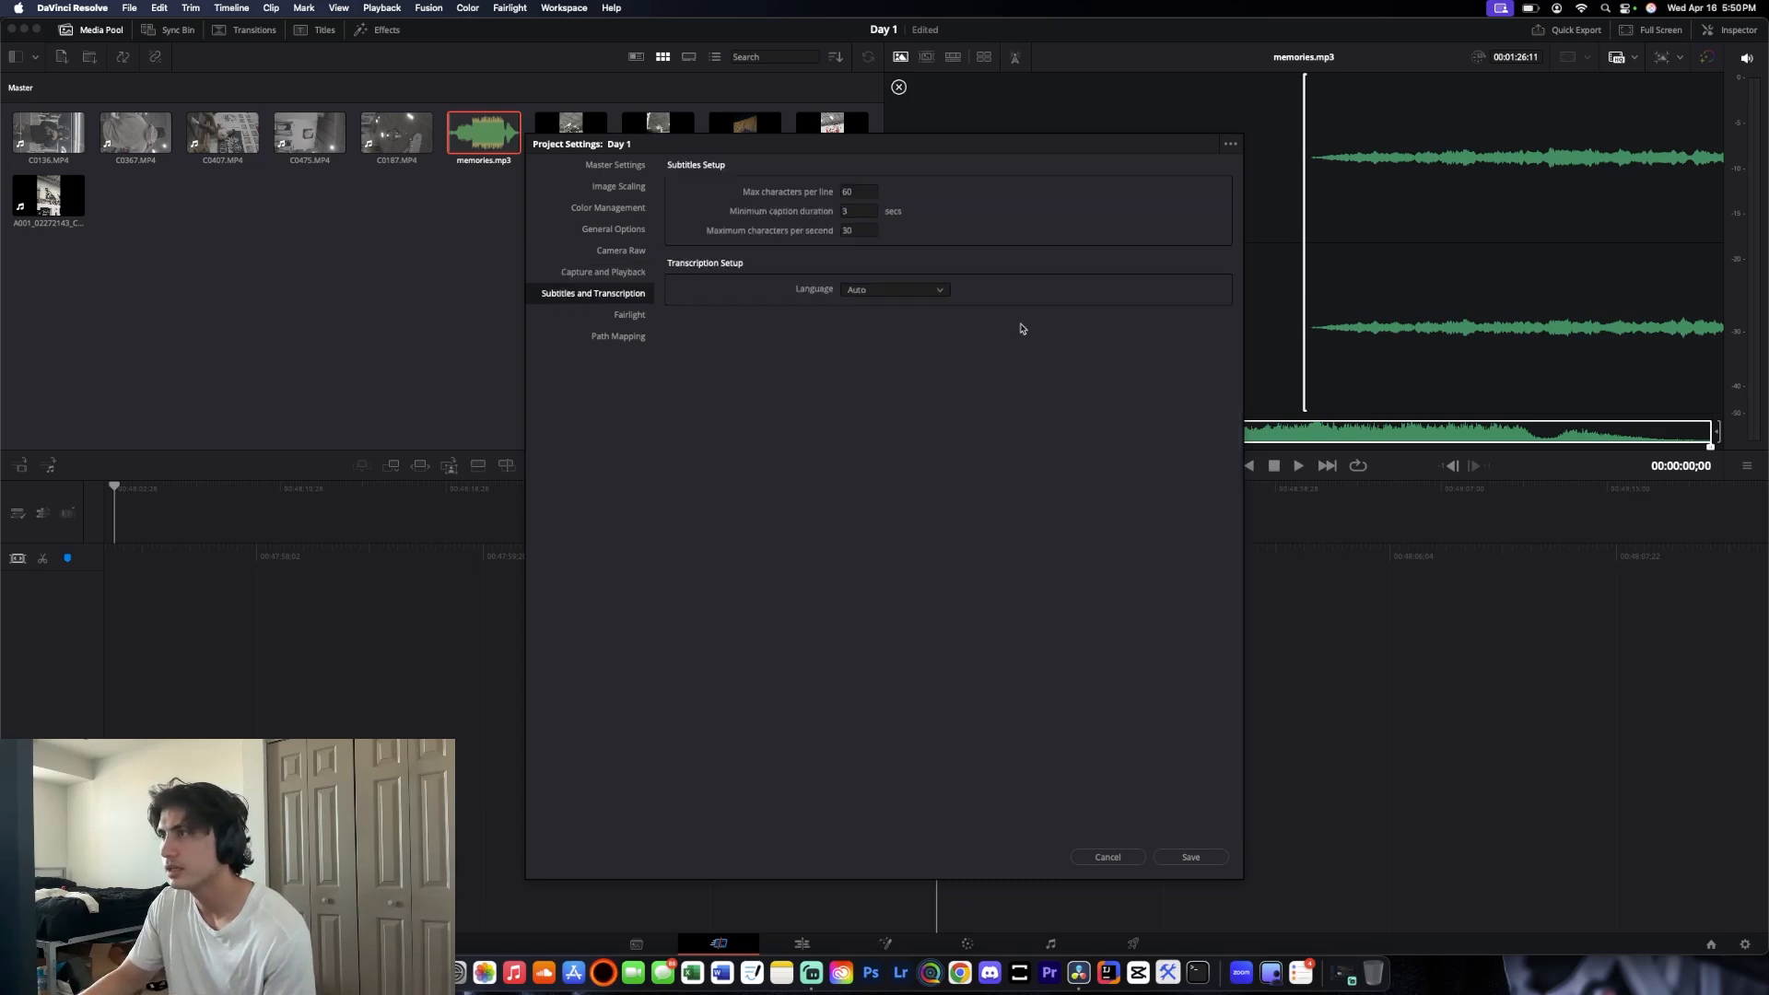
pyautogui.click(612, 317)
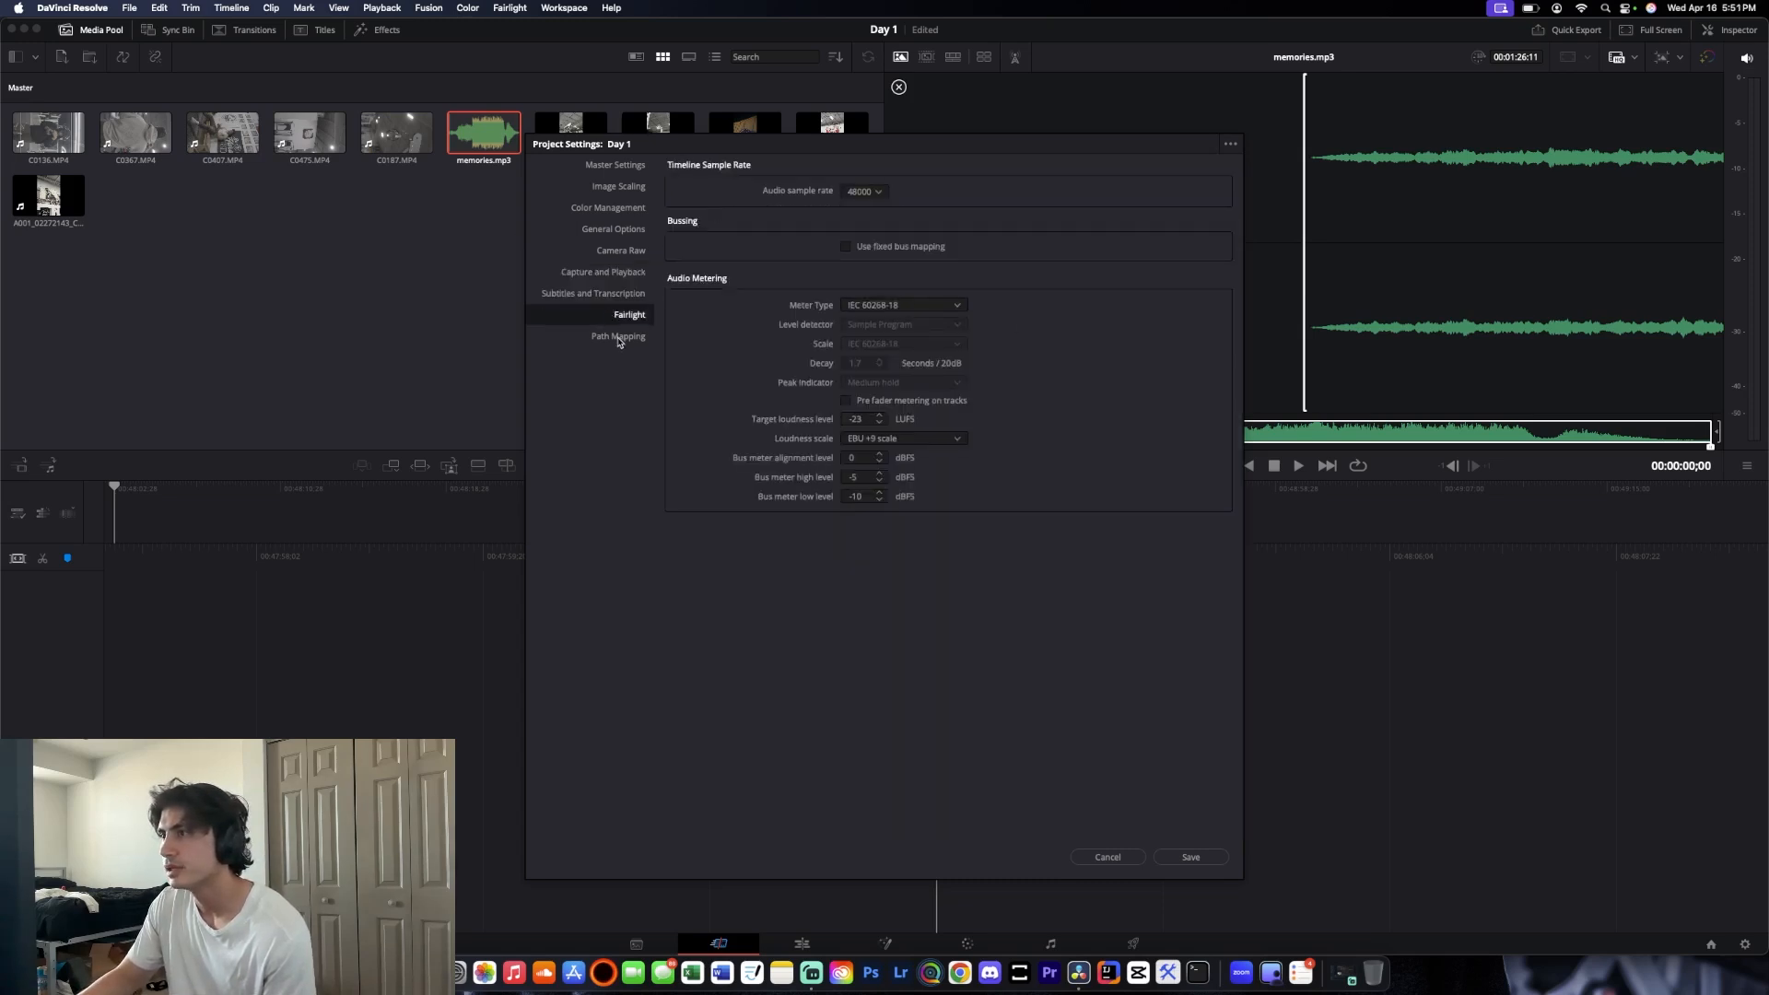
pyautogui.click(619, 339)
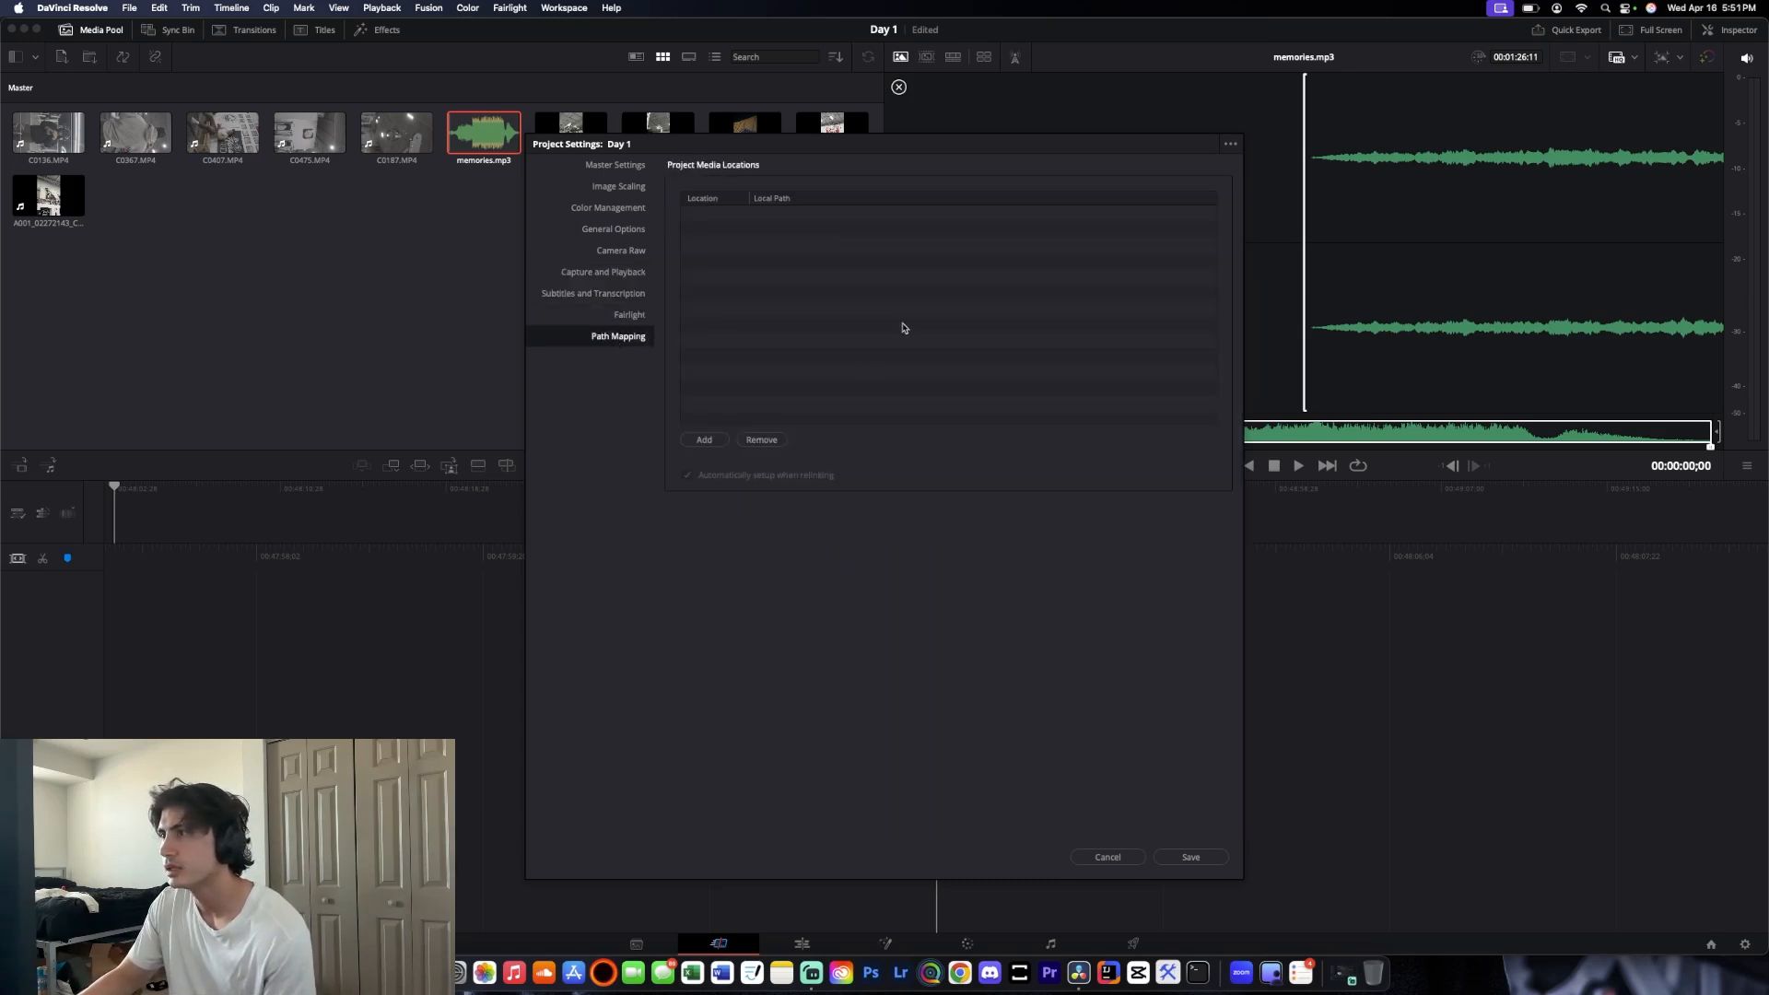
pyautogui.click(1207, 856)
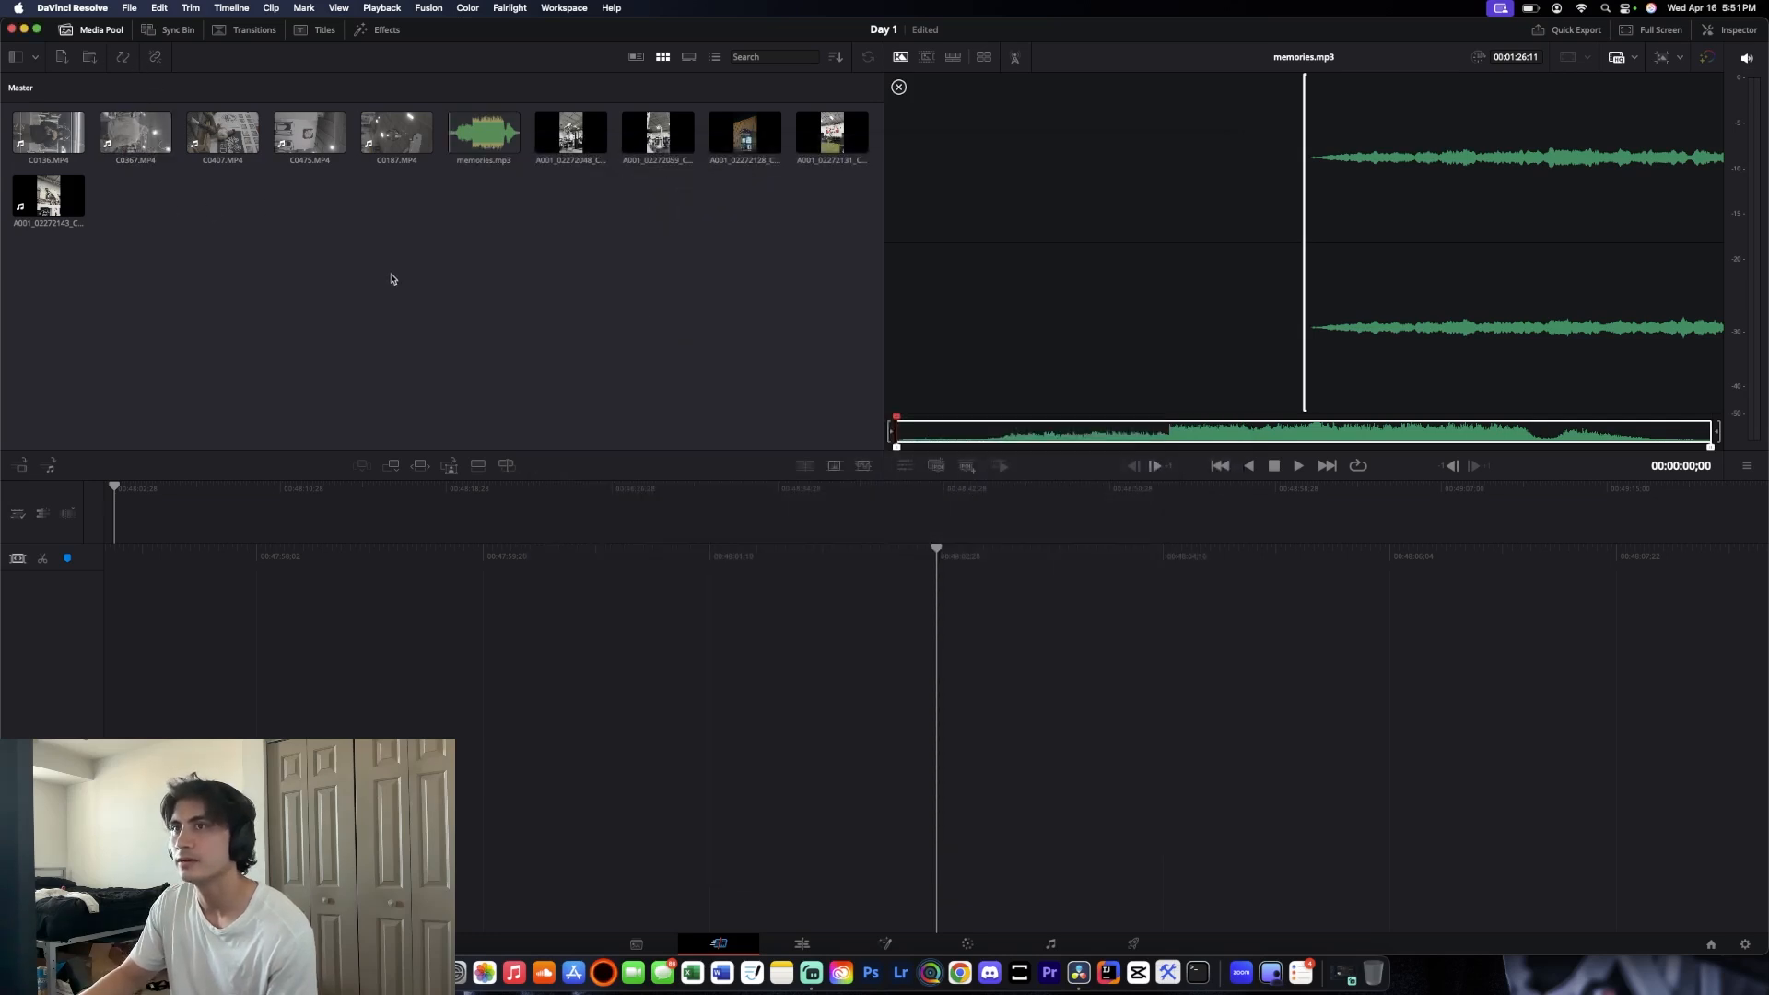
# Quit the Notes app and trim the end of clip C0136.MP4 in the source viewer to a duration of 00:00:06:07
pyautogui.click(21, 138)
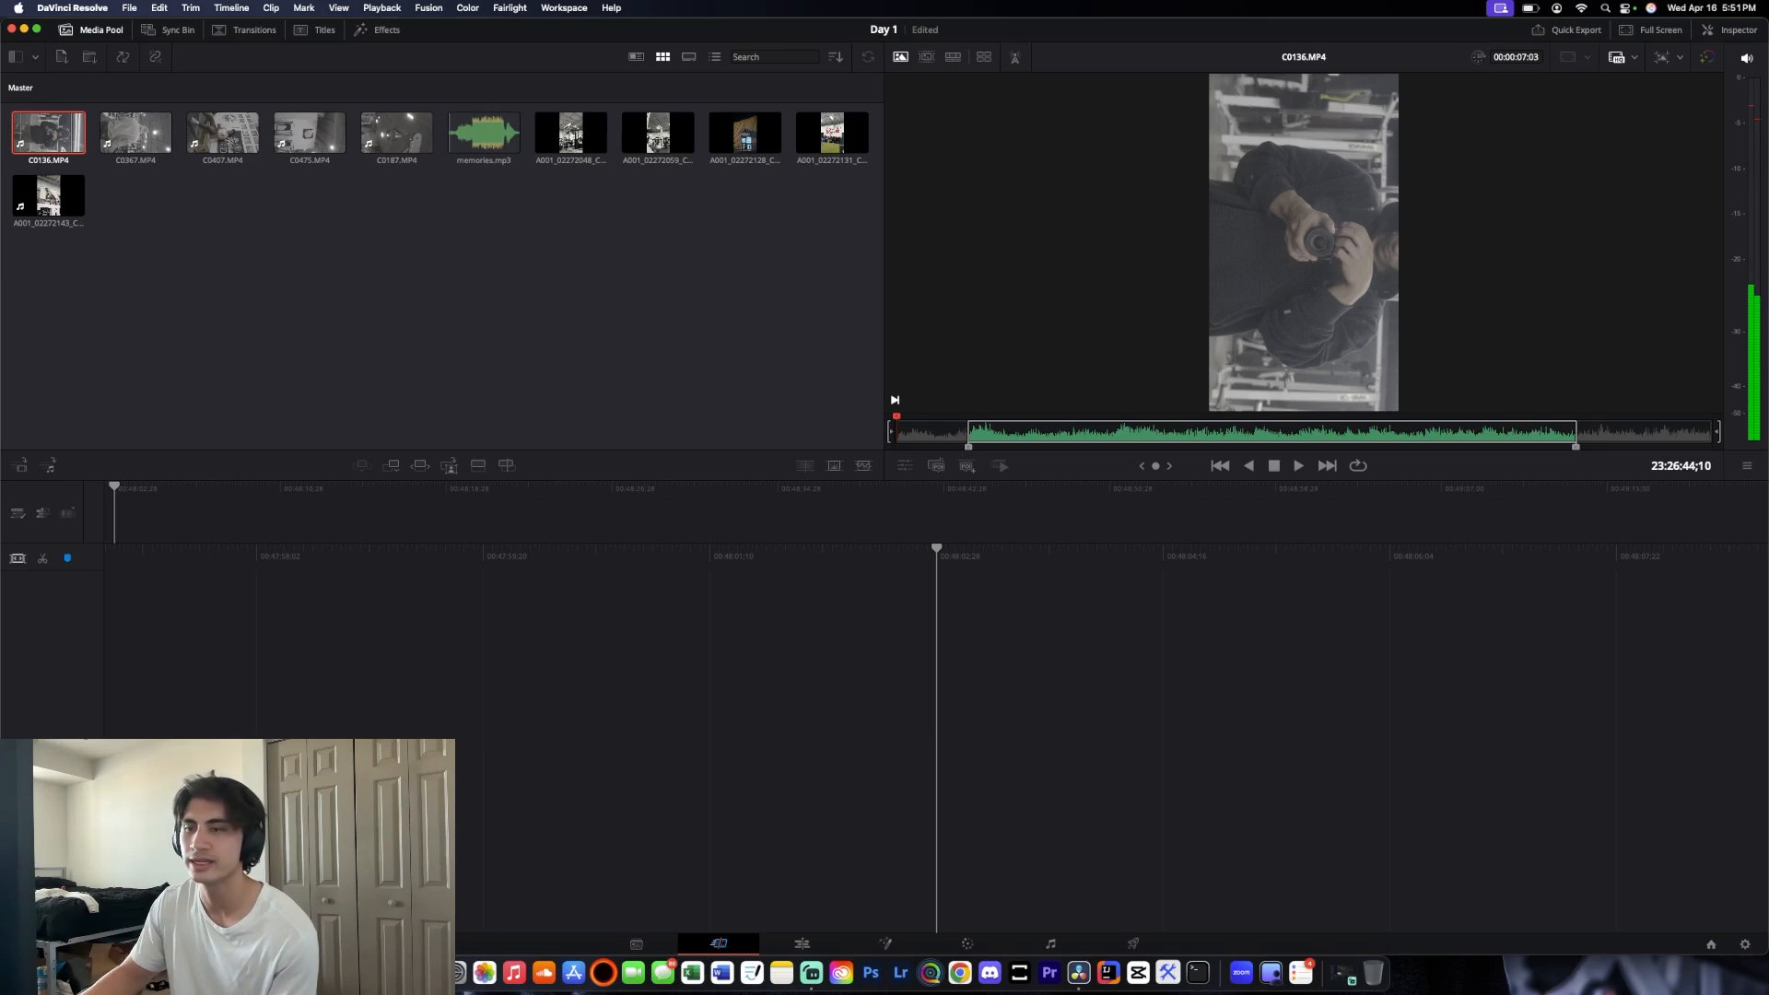
pyautogui.click(784, 975)
pyautogui.click(808, 973)
pyautogui.rightClick(786, 975)
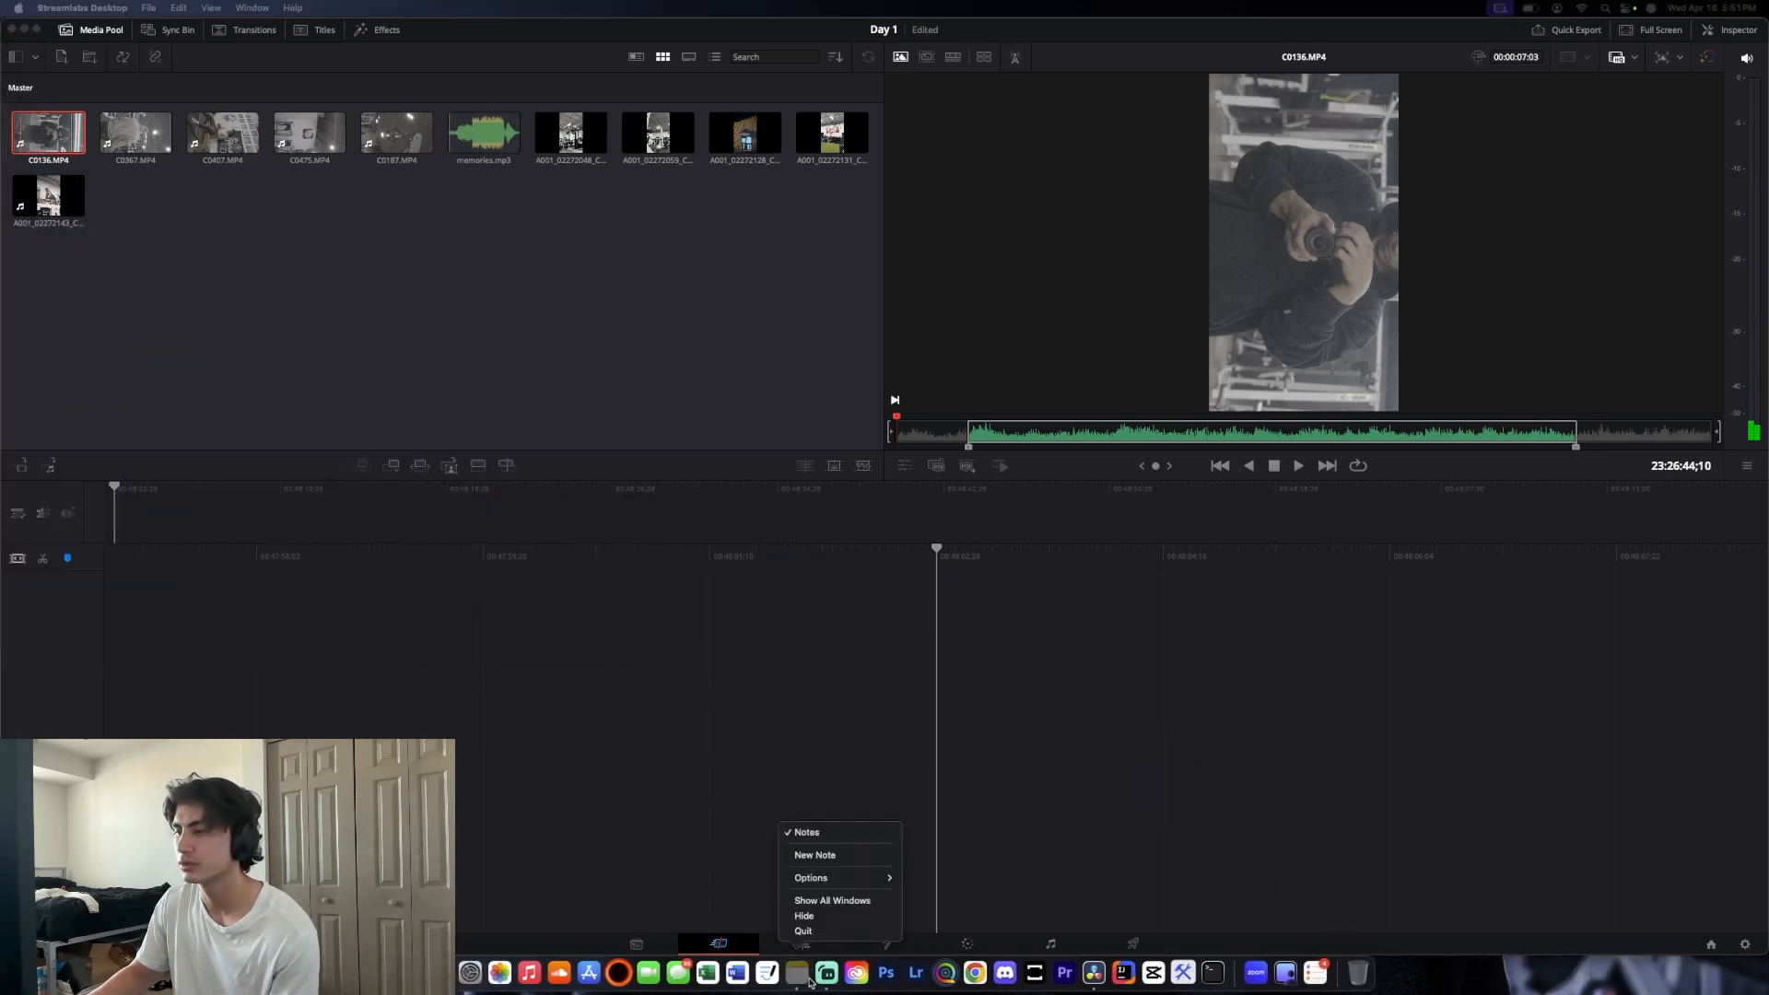
pyautogui.click(816, 930)
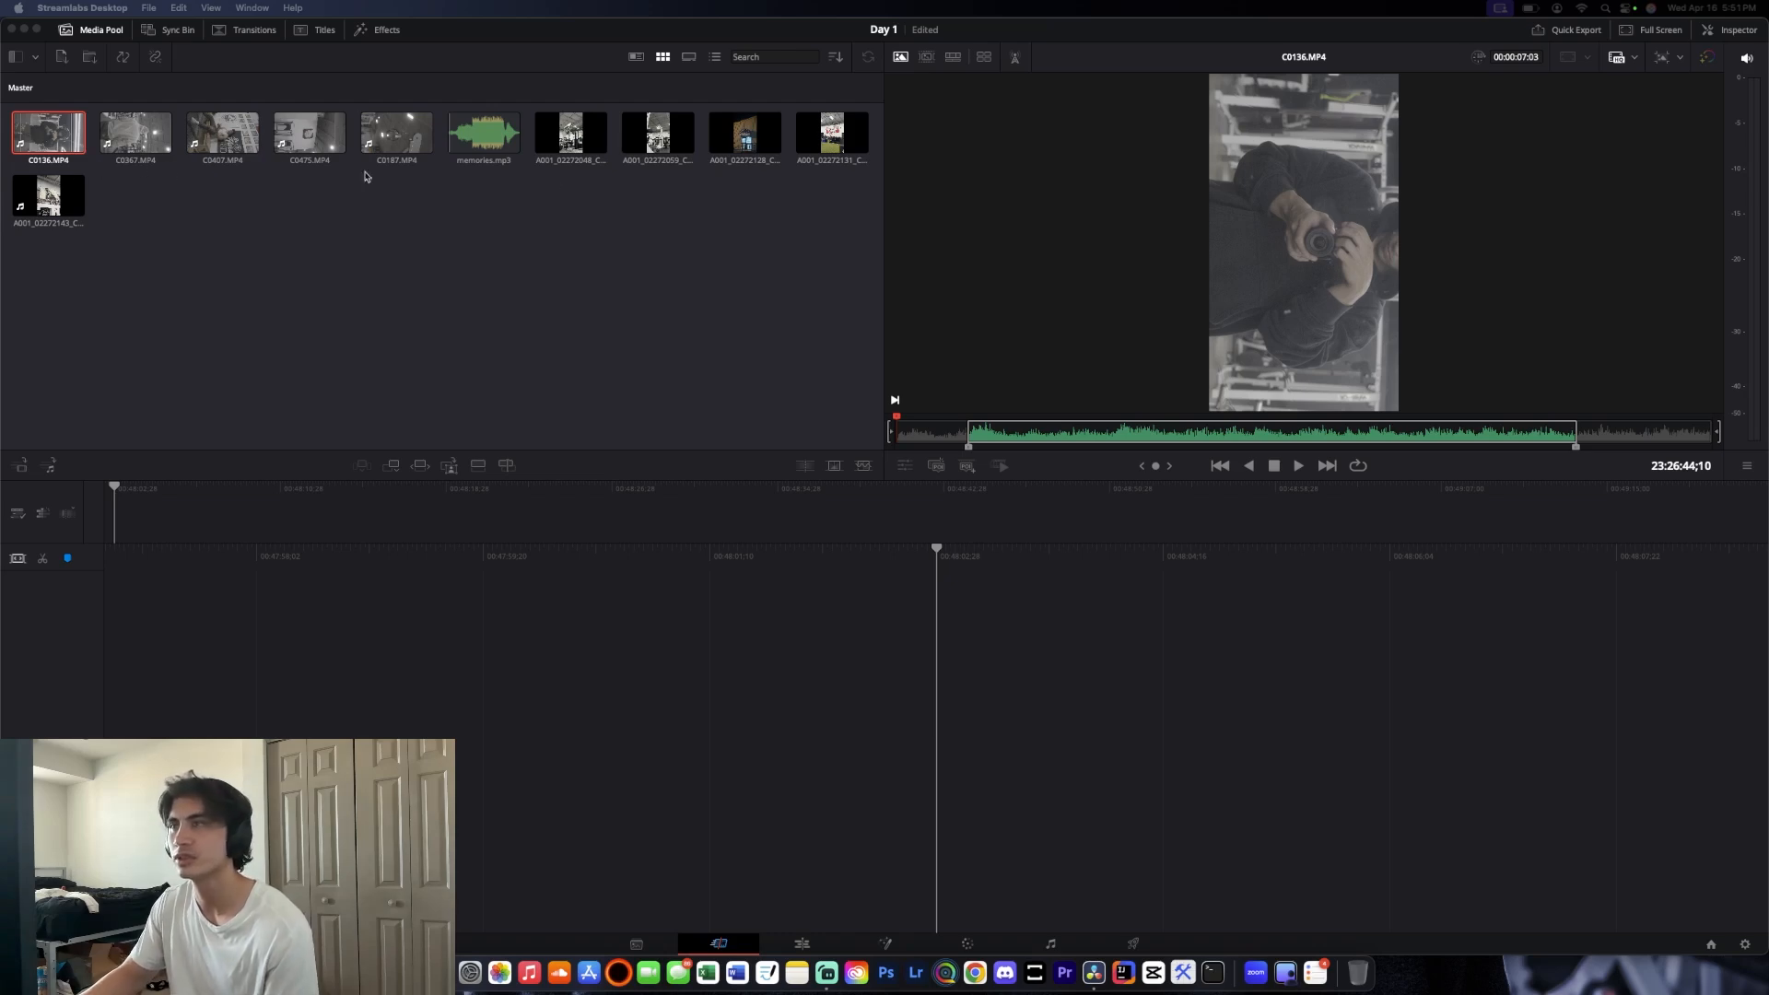
pyautogui.click(1531, 451)
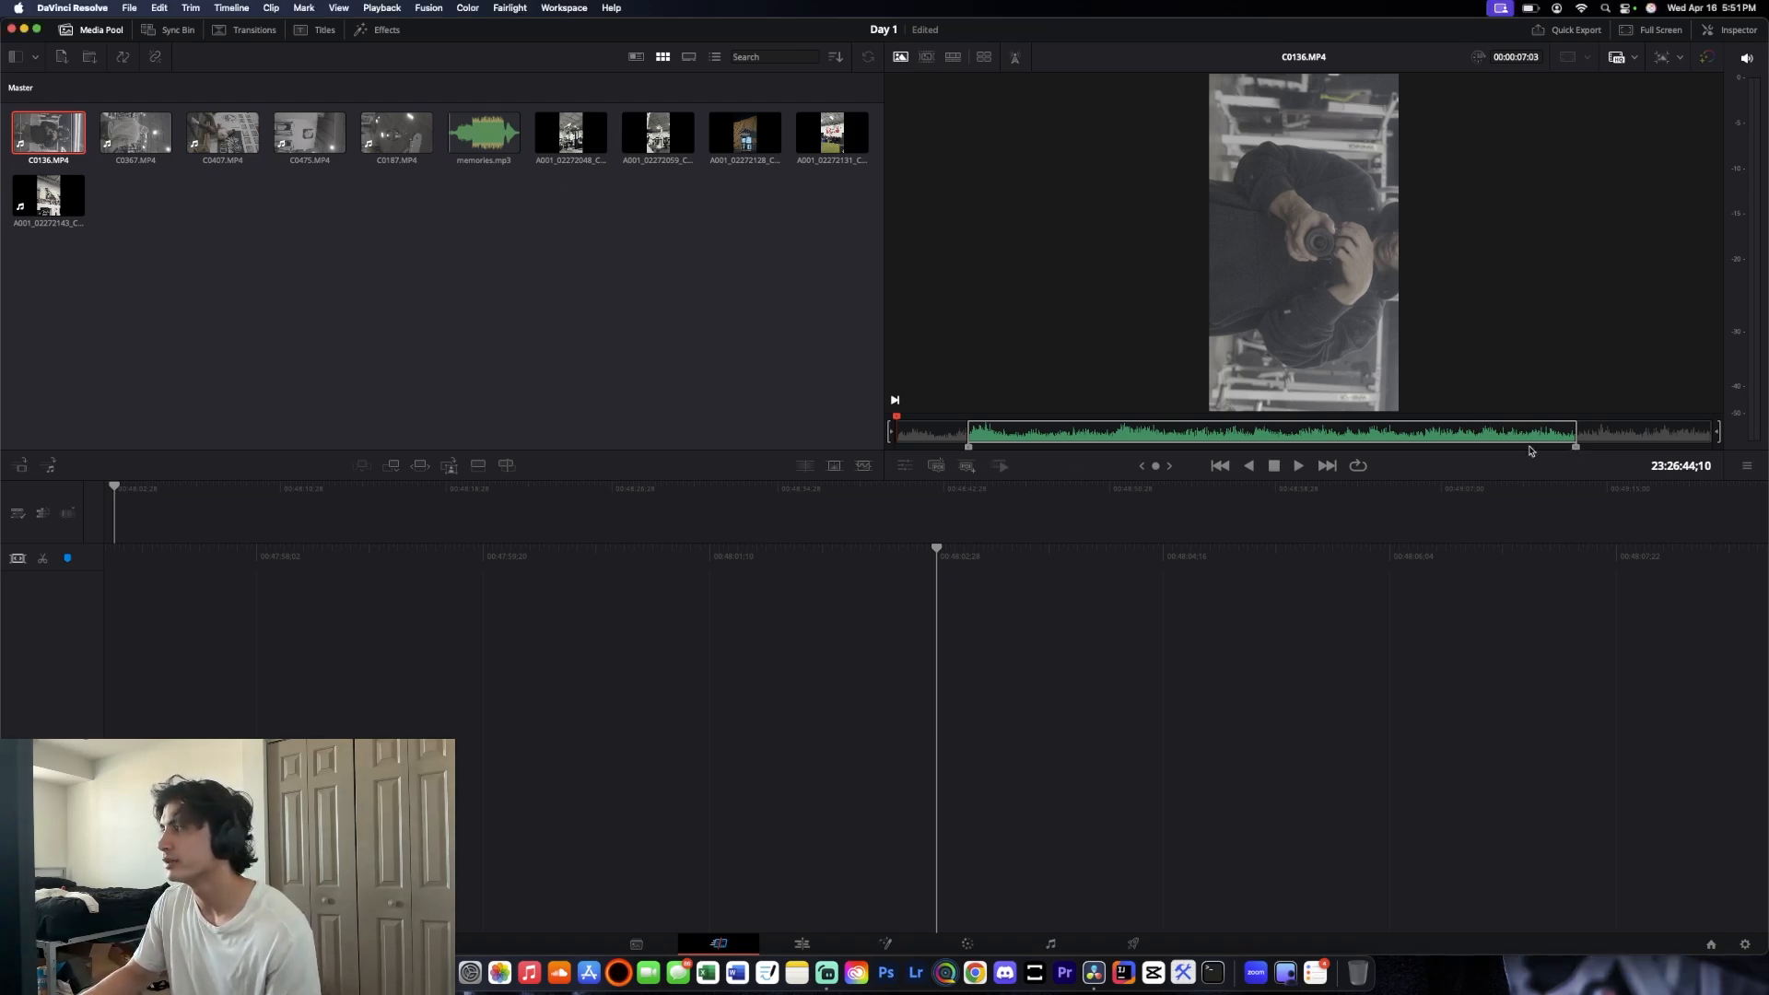
pyautogui.moveTo(1573, 448); pyautogui.dragTo(1501, 449)
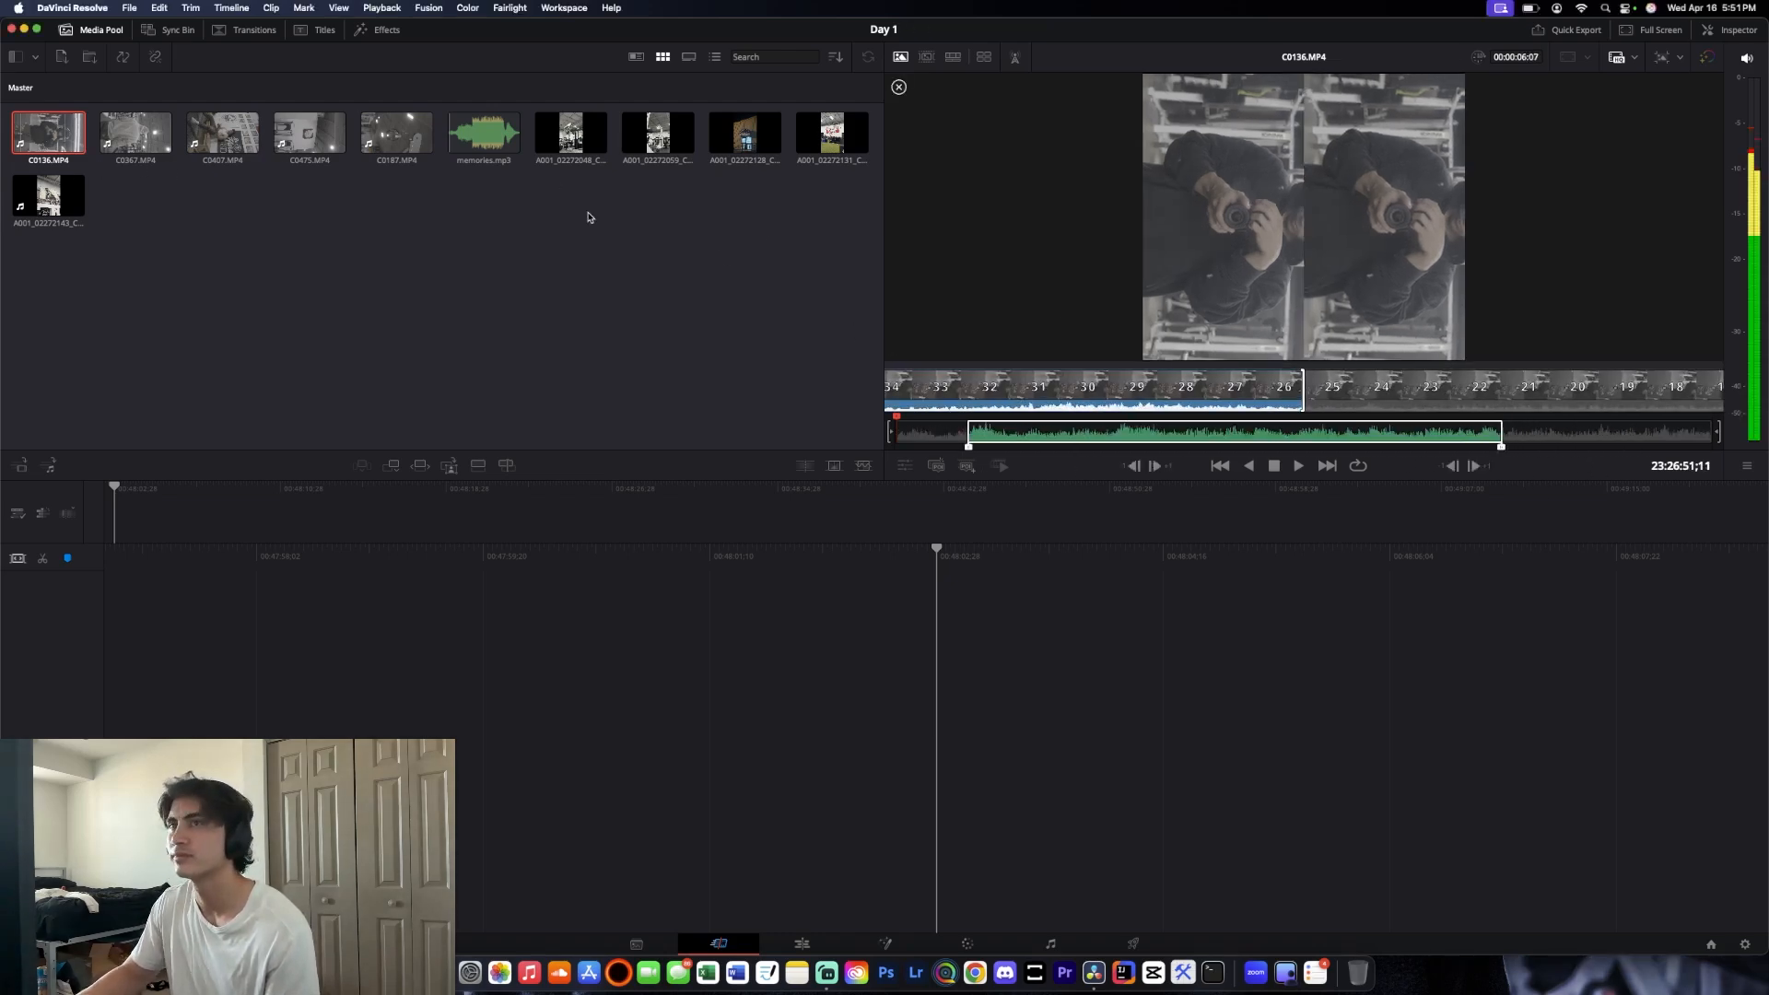
# Trim the start of clip C0367.MP4 in the source viewer to a duration of 00:00:16:14
pyautogui.click(135, 131)
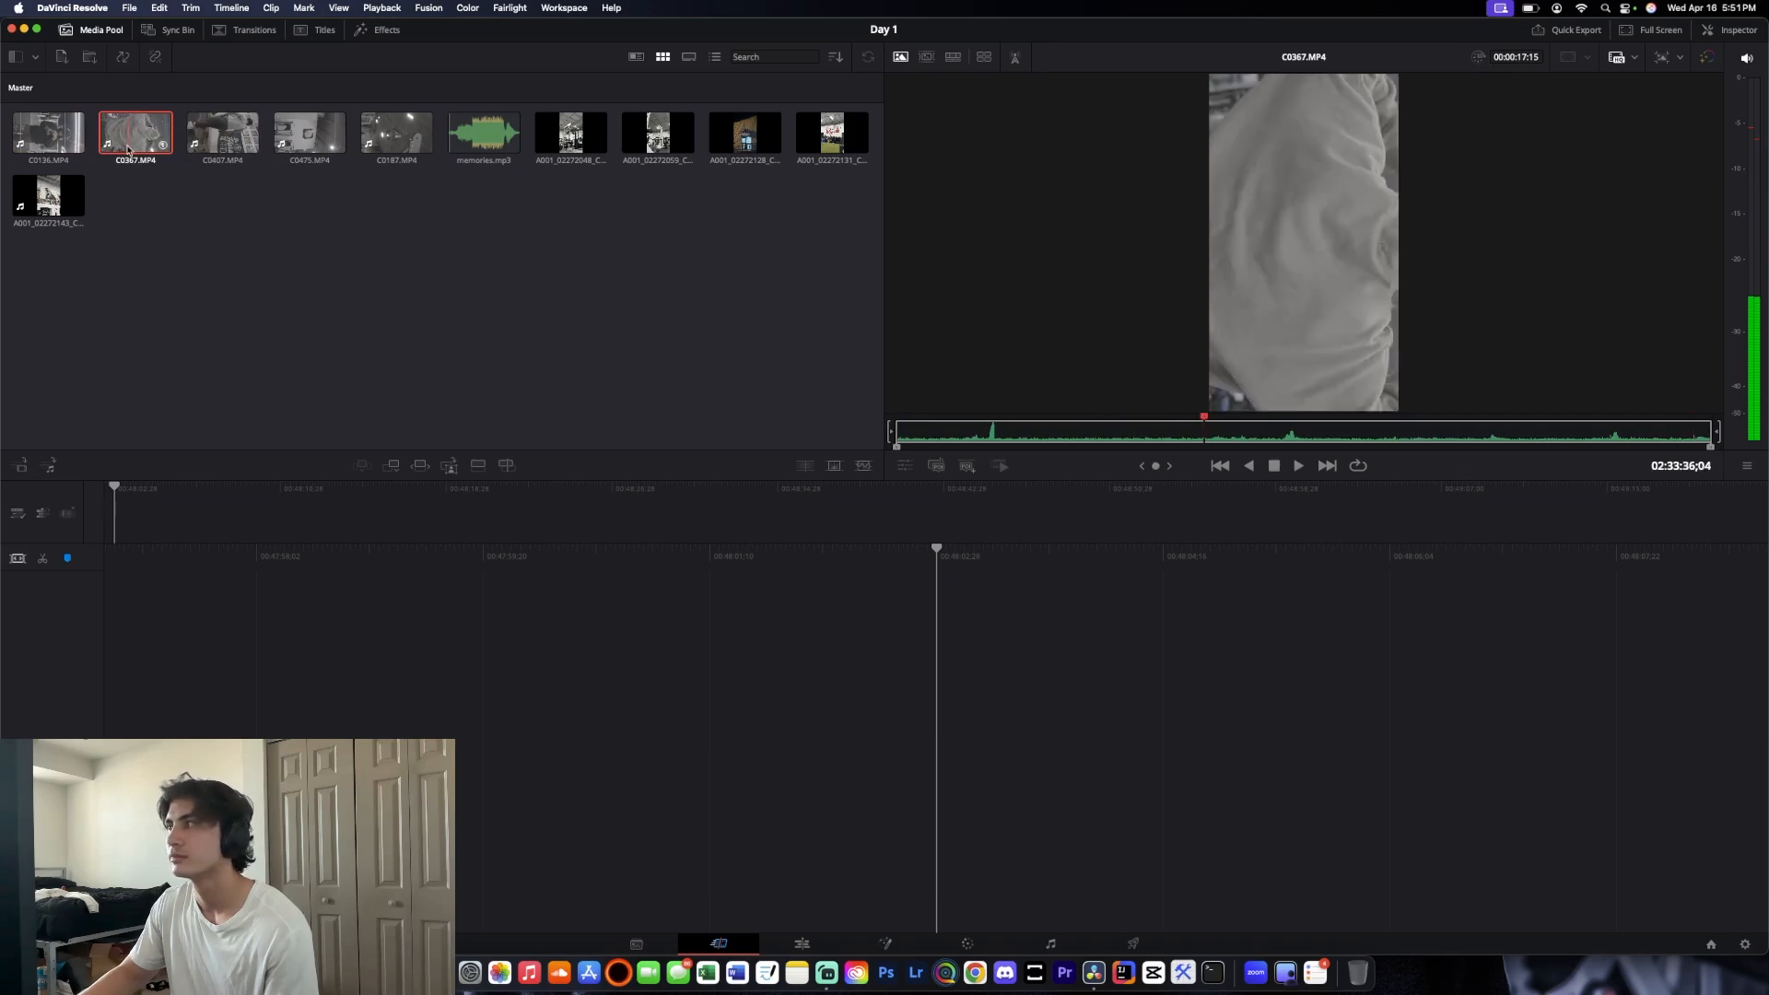
pyautogui.moveTo(896, 448); pyautogui.dragTo(1023, 448)
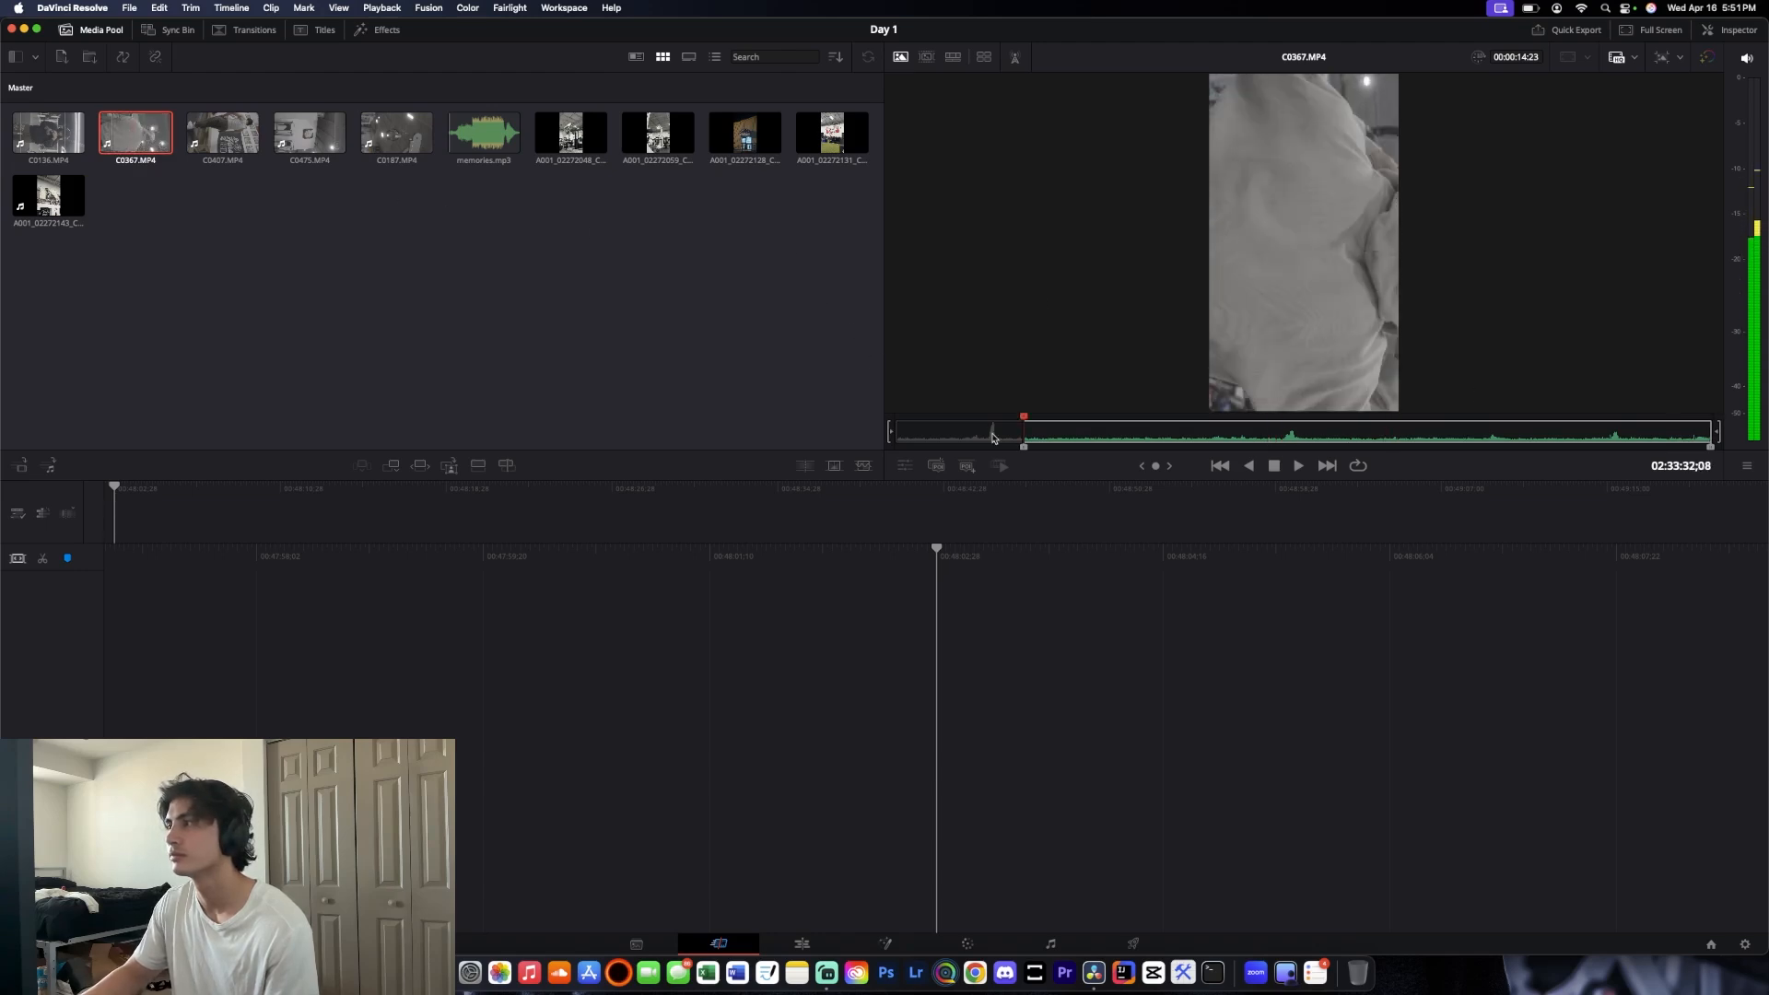
pyautogui.moveTo(1022, 449); pyautogui.dragTo(945, 445)
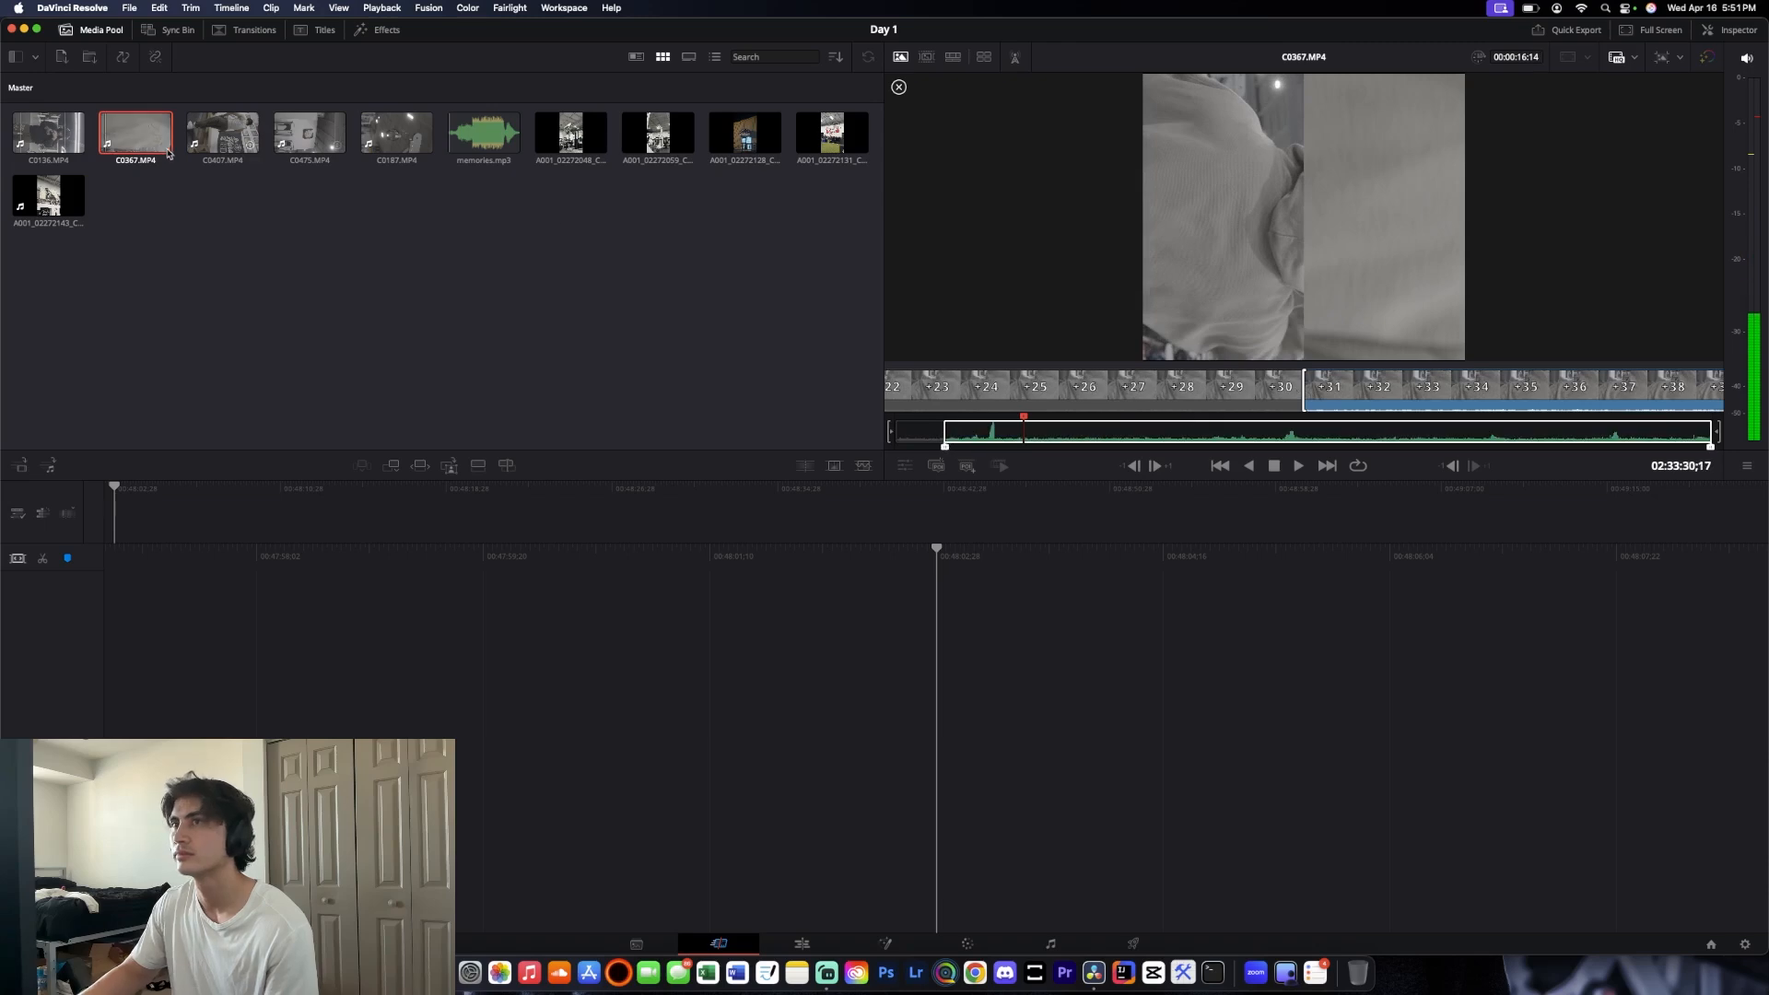
# Trim the start and end of clip C0407.MP4 in the source viewer to a duration of 00:00:03:07
pyautogui.click(222, 132)
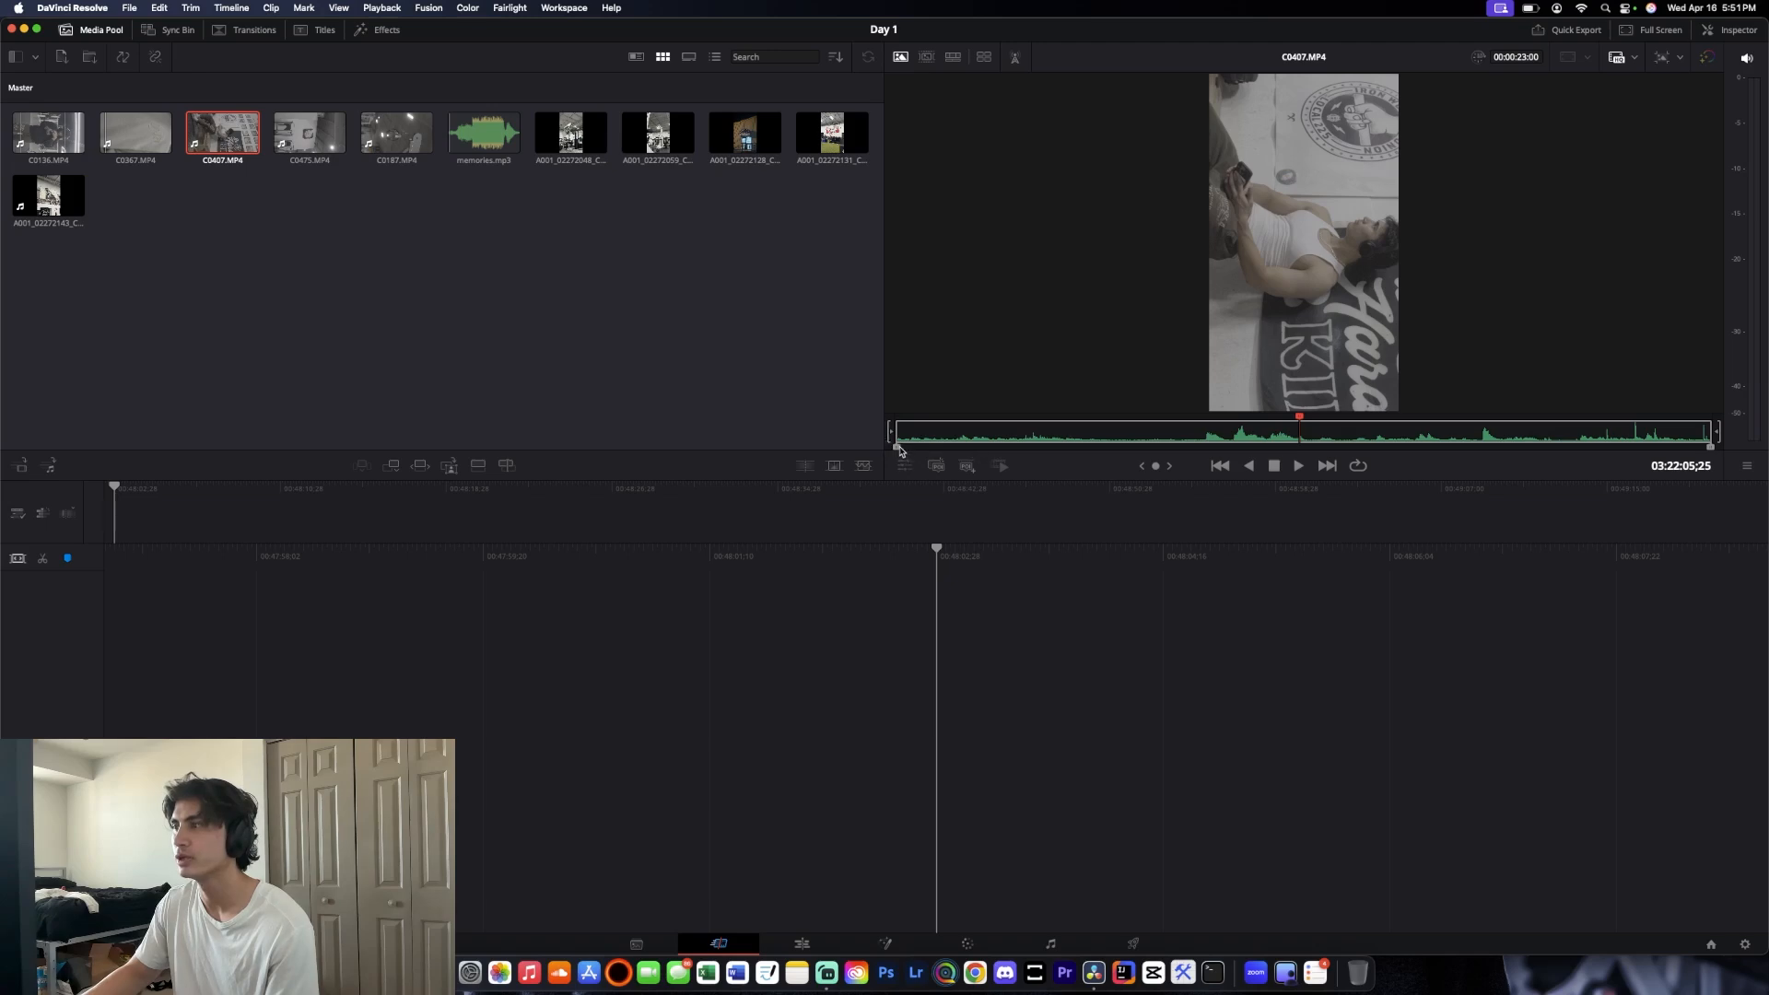
pyautogui.moveTo(898, 448); pyautogui.dragTo(1369, 448)
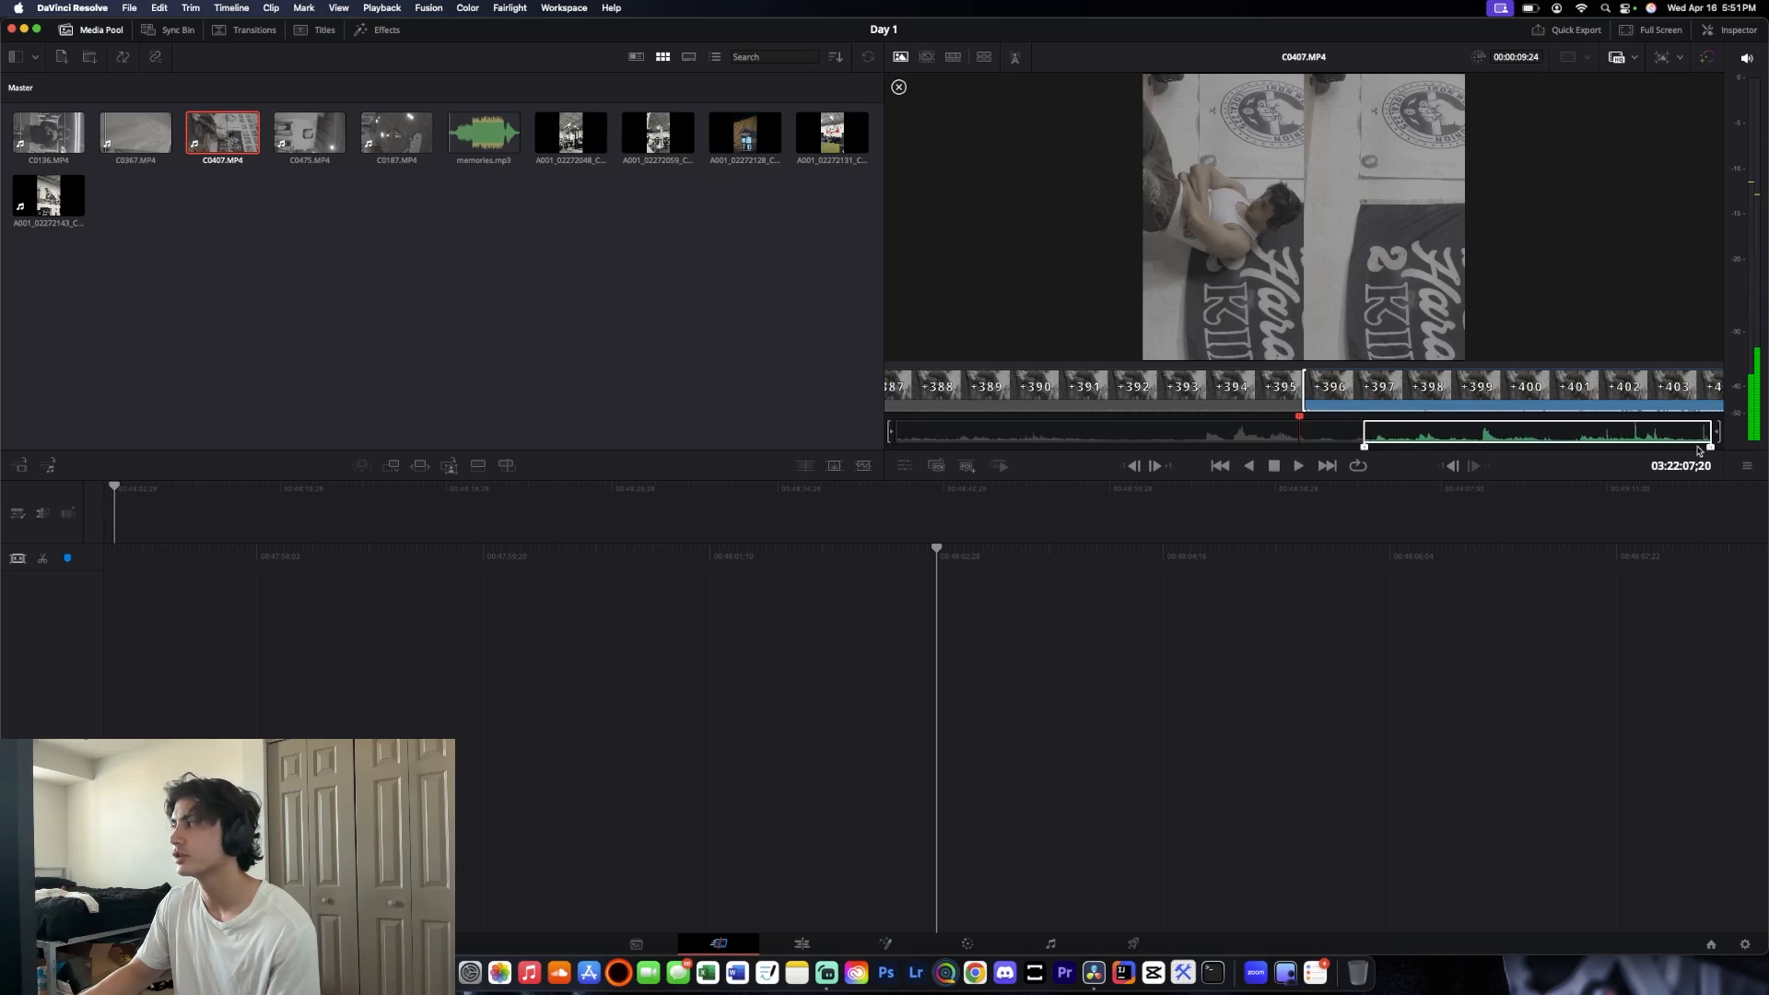
pyautogui.moveTo(1699, 451); pyautogui.dragTo(1470, 449)
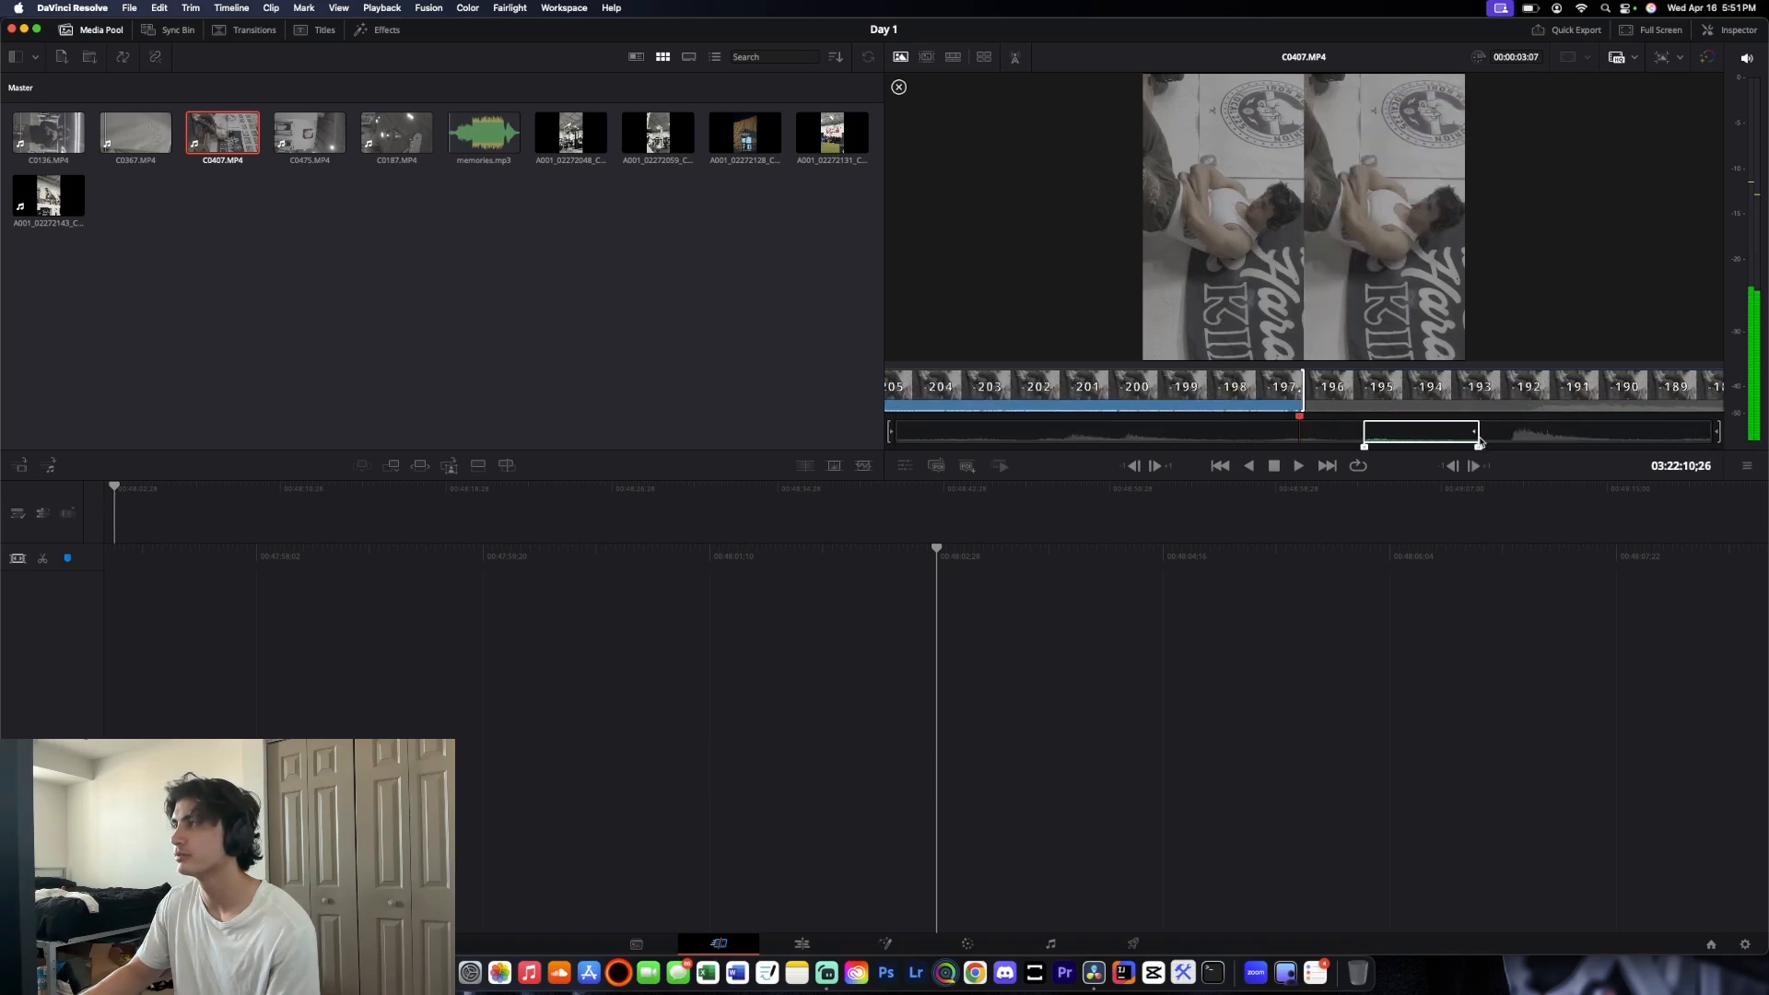
# Trim the start of clip C0475.MP4 to a duration of 00:00:11:21 and the start of C0187.MP4 to 00:00:15:06
pyautogui.click(290, 136)
pyautogui.moveTo(902, 449); pyautogui.dragTo(1004, 449)
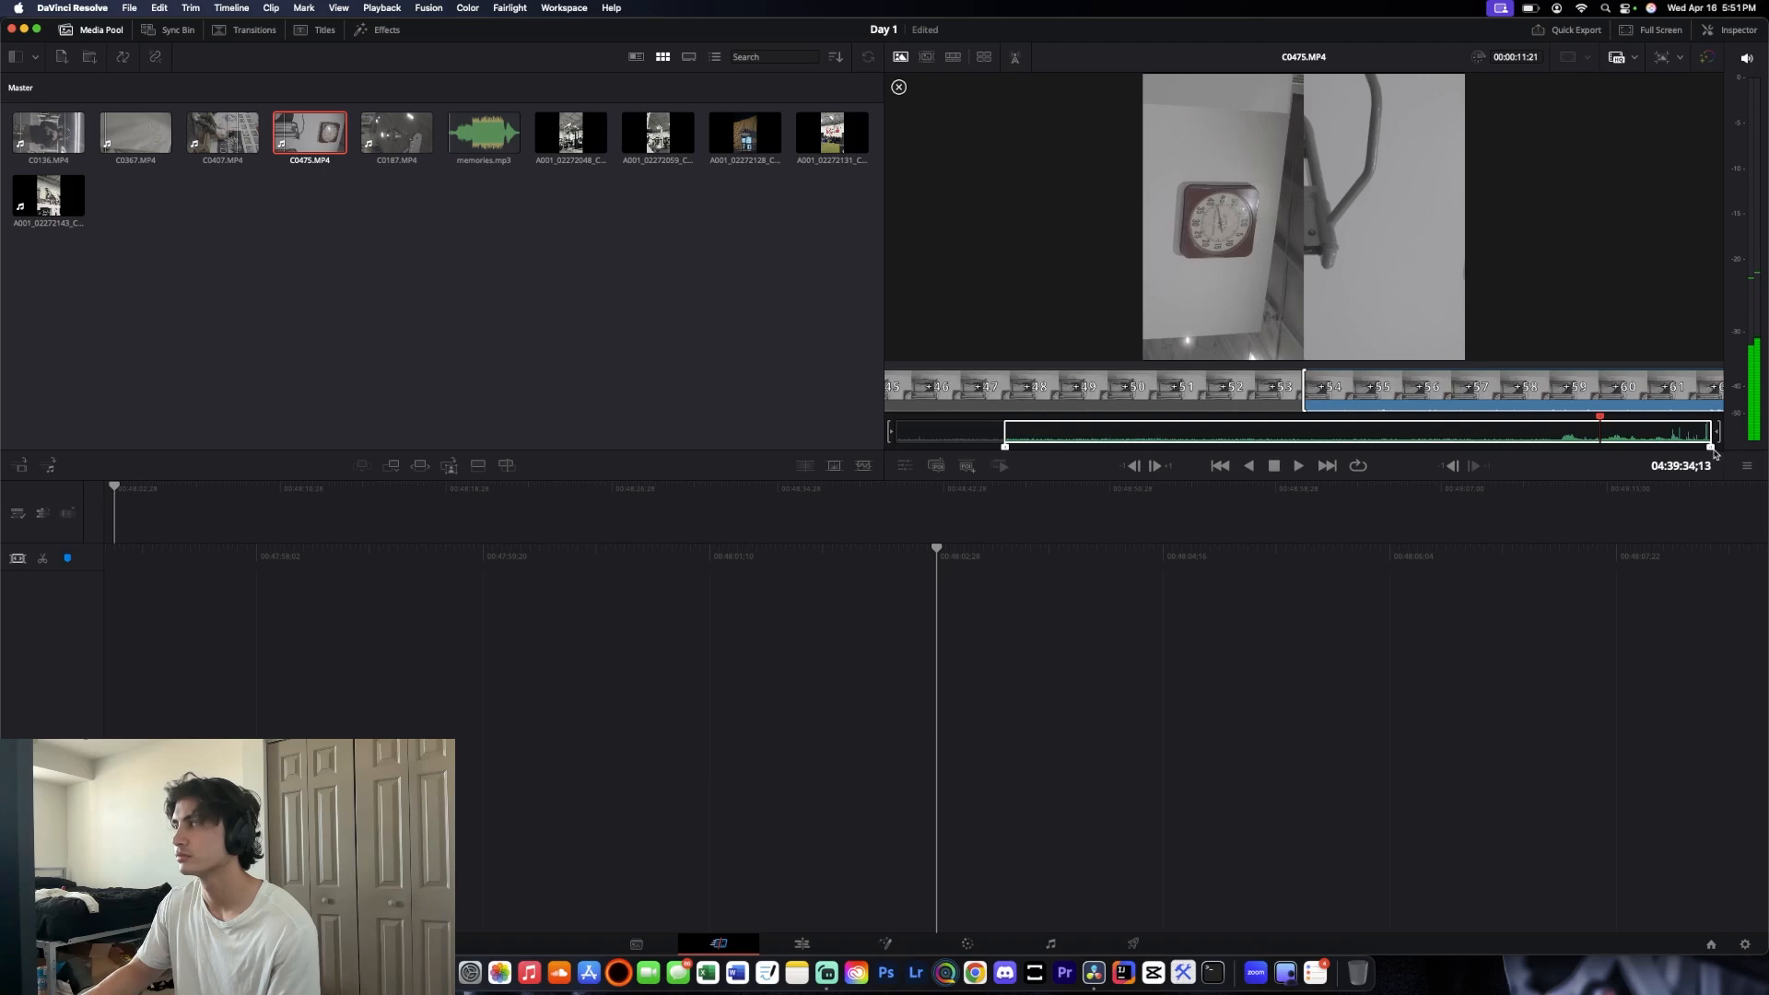
pyautogui.click(396, 134)
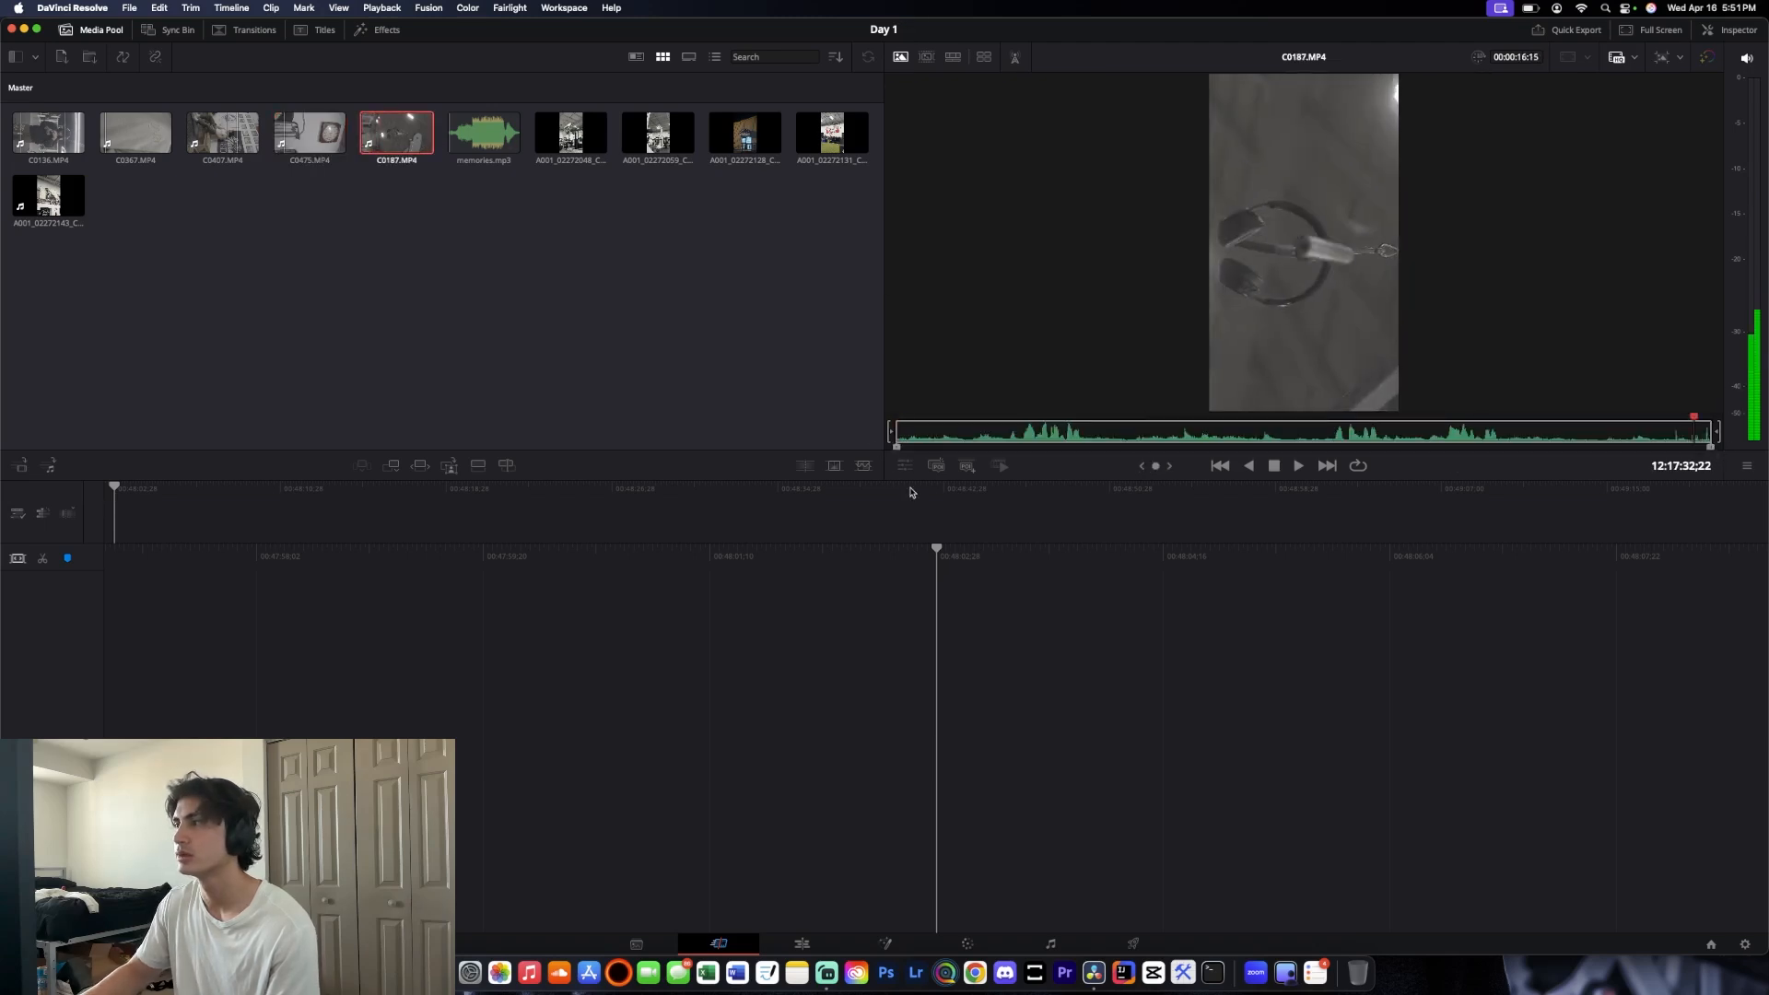
pyautogui.moveTo(898, 449); pyautogui.dragTo(961, 449)
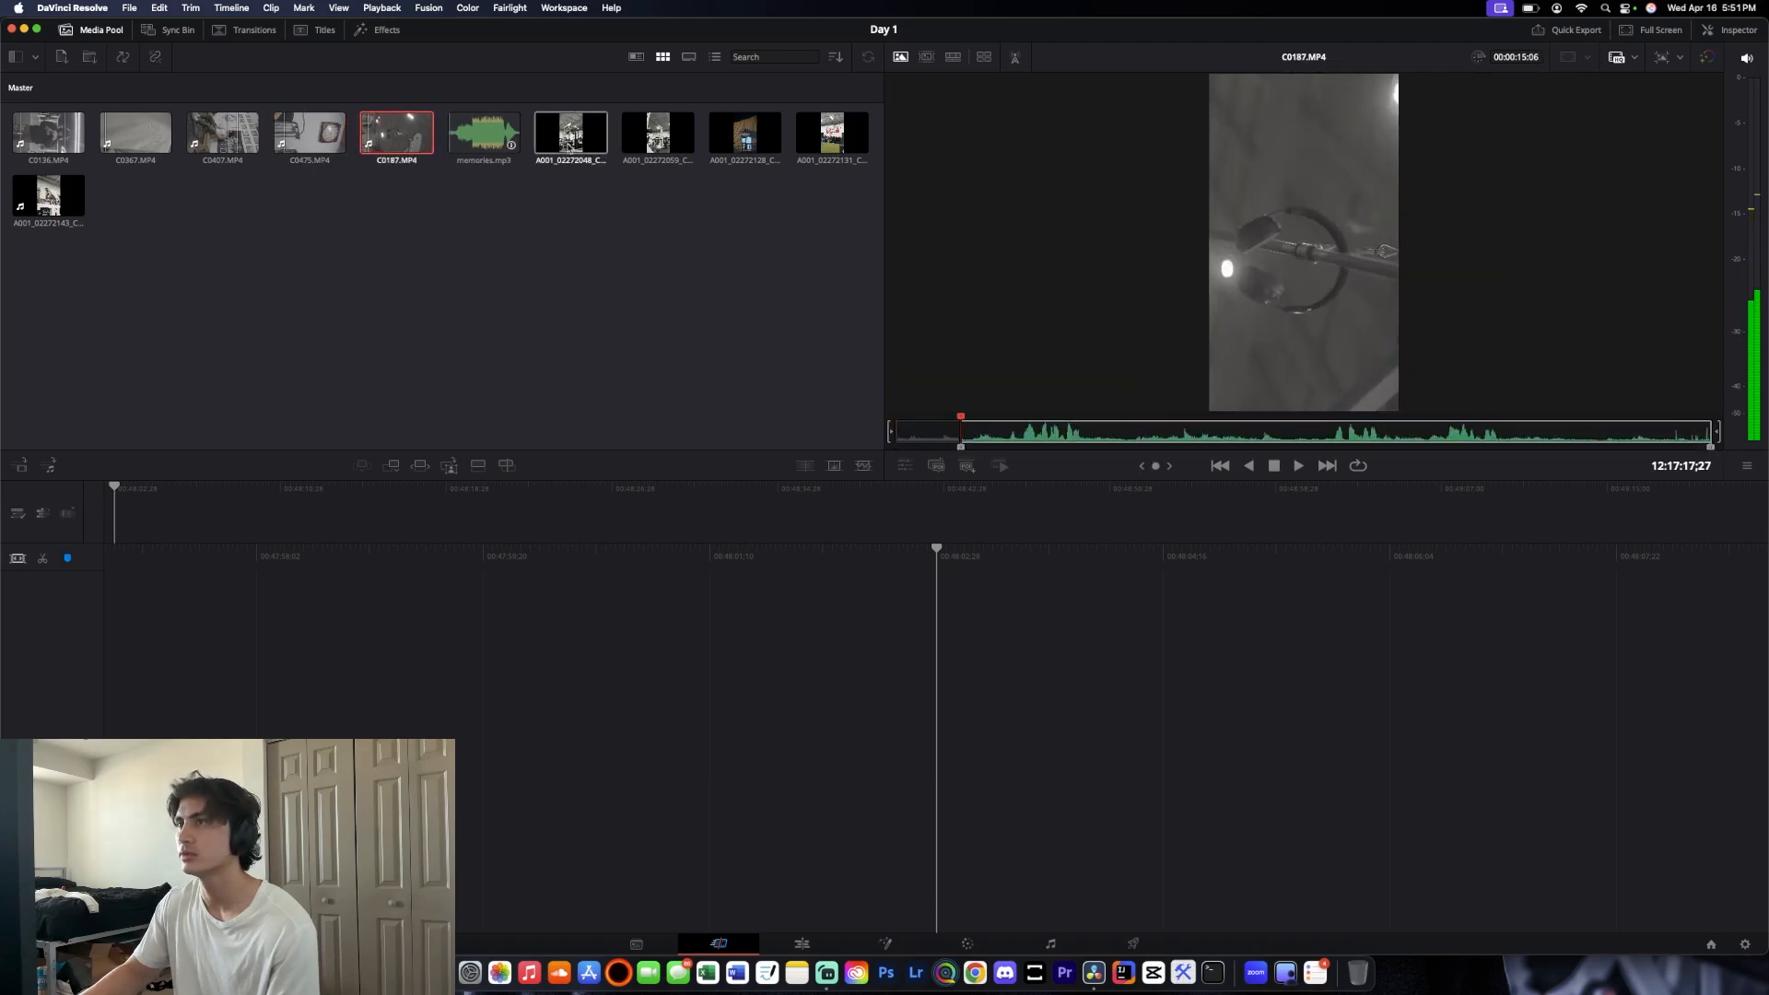
# Audition memories.mp3 in the source viewer and trim its start to a duration of 00:01:18:05
pyautogui.click(468, 125)
pyautogui.press('space')
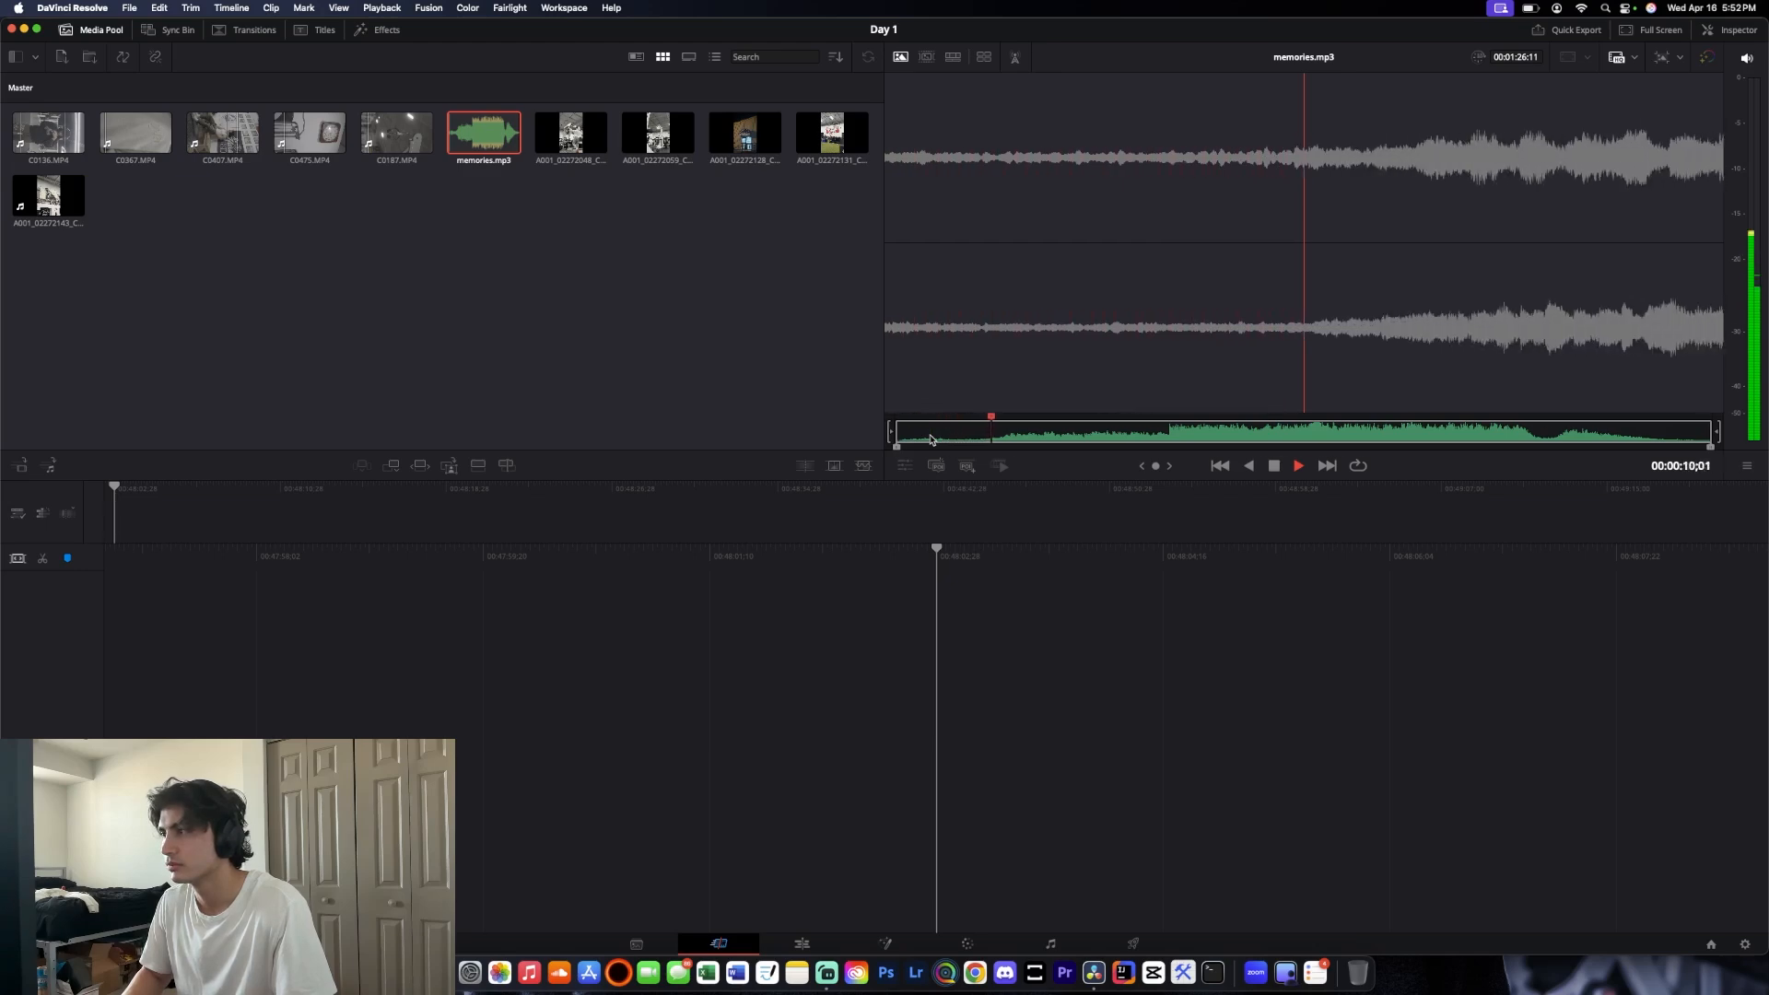
pyautogui.click(396, 133)
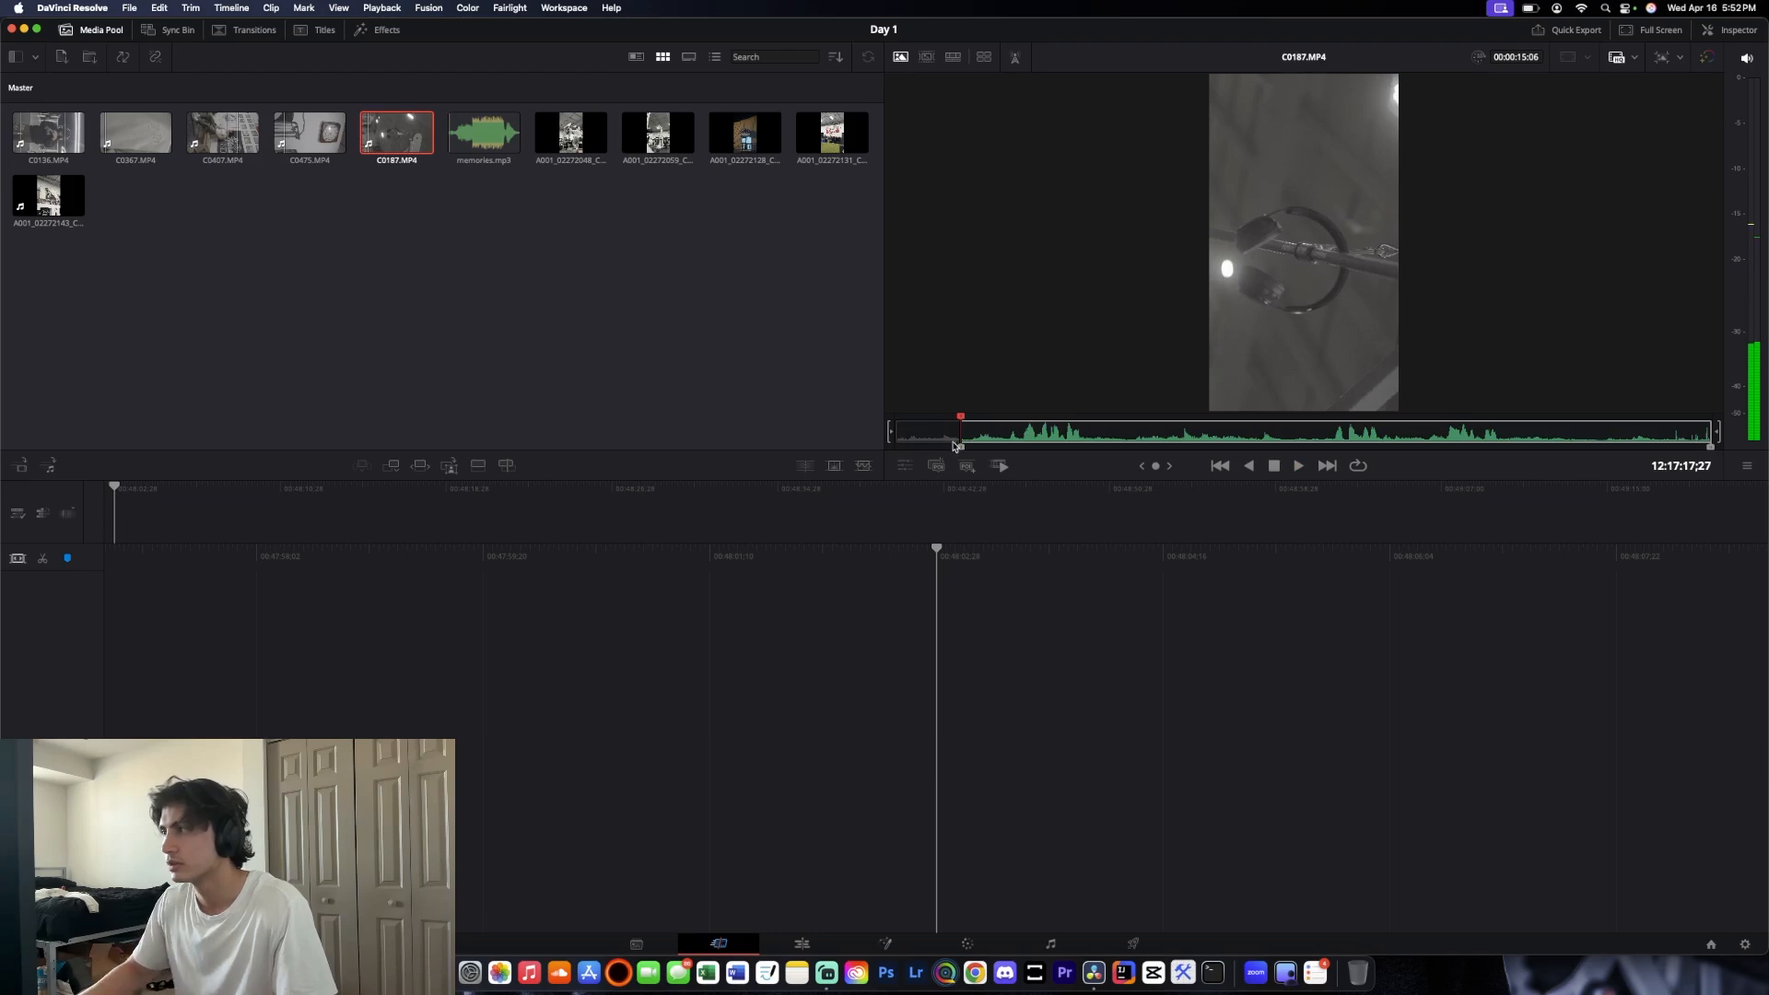
pyautogui.press('Right')
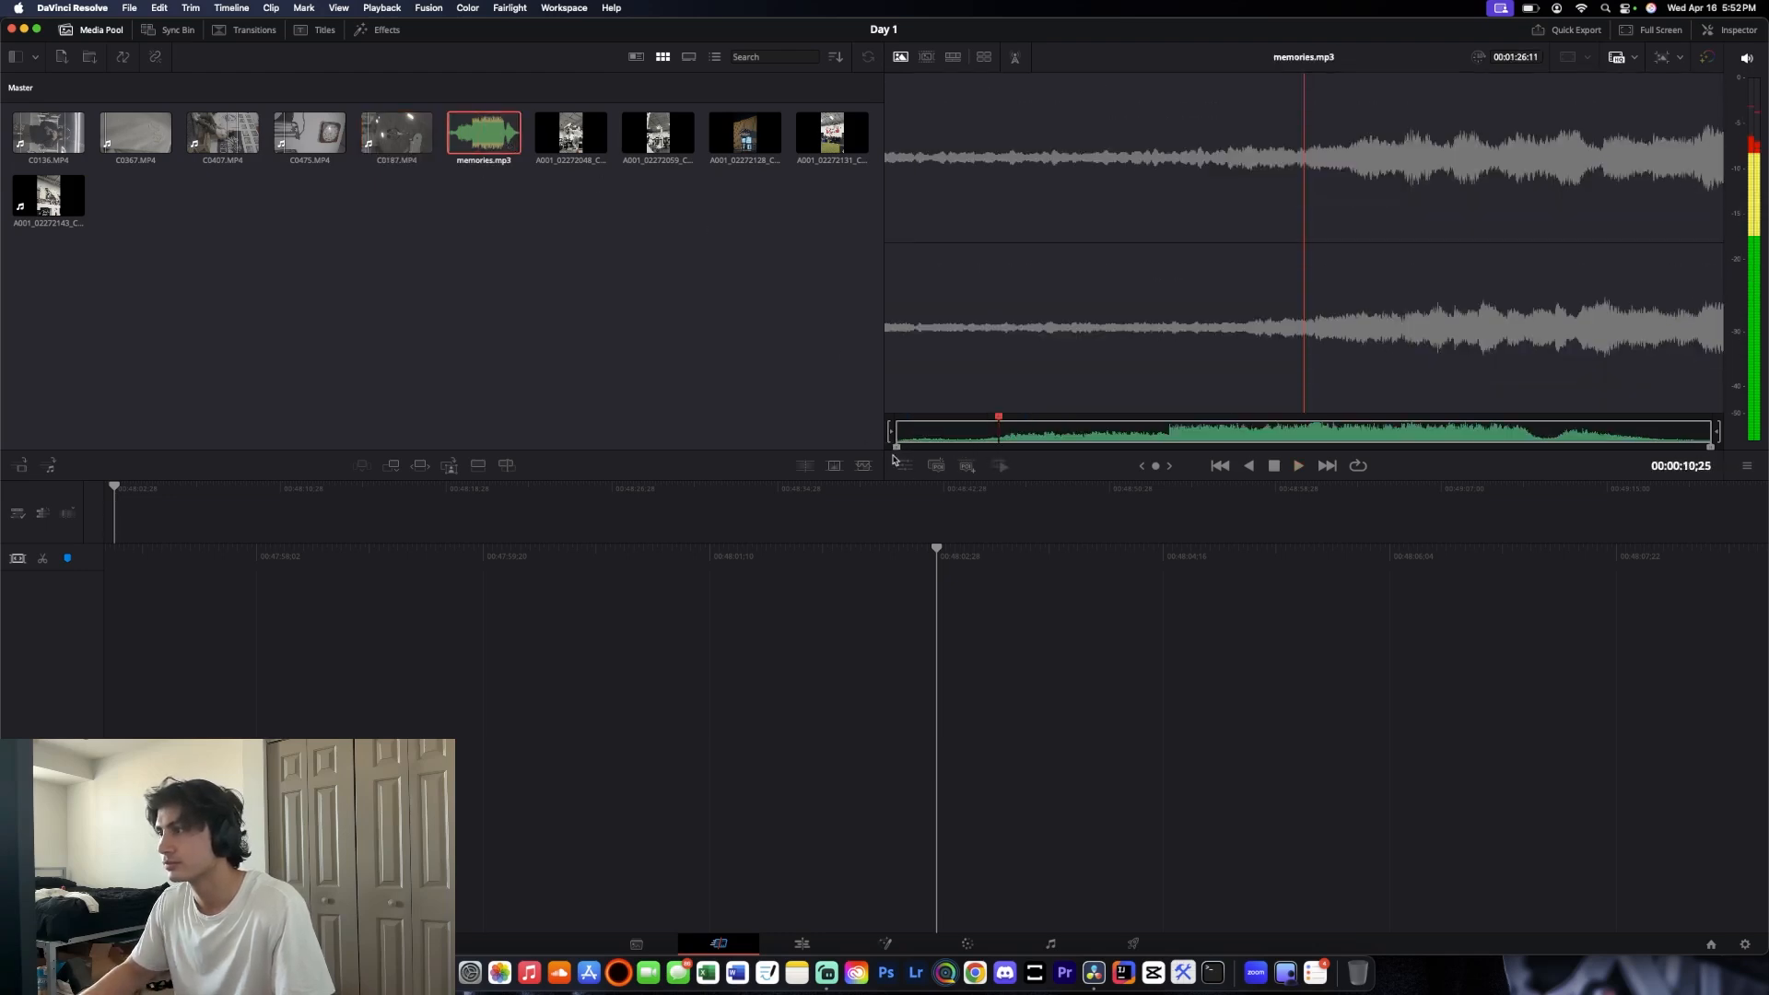
pyautogui.moveTo(894, 449); pyautogui.dragTo(973, 446)
pyautogui.press('space')
pyautogui.press('space')
pyautogui.press('space')
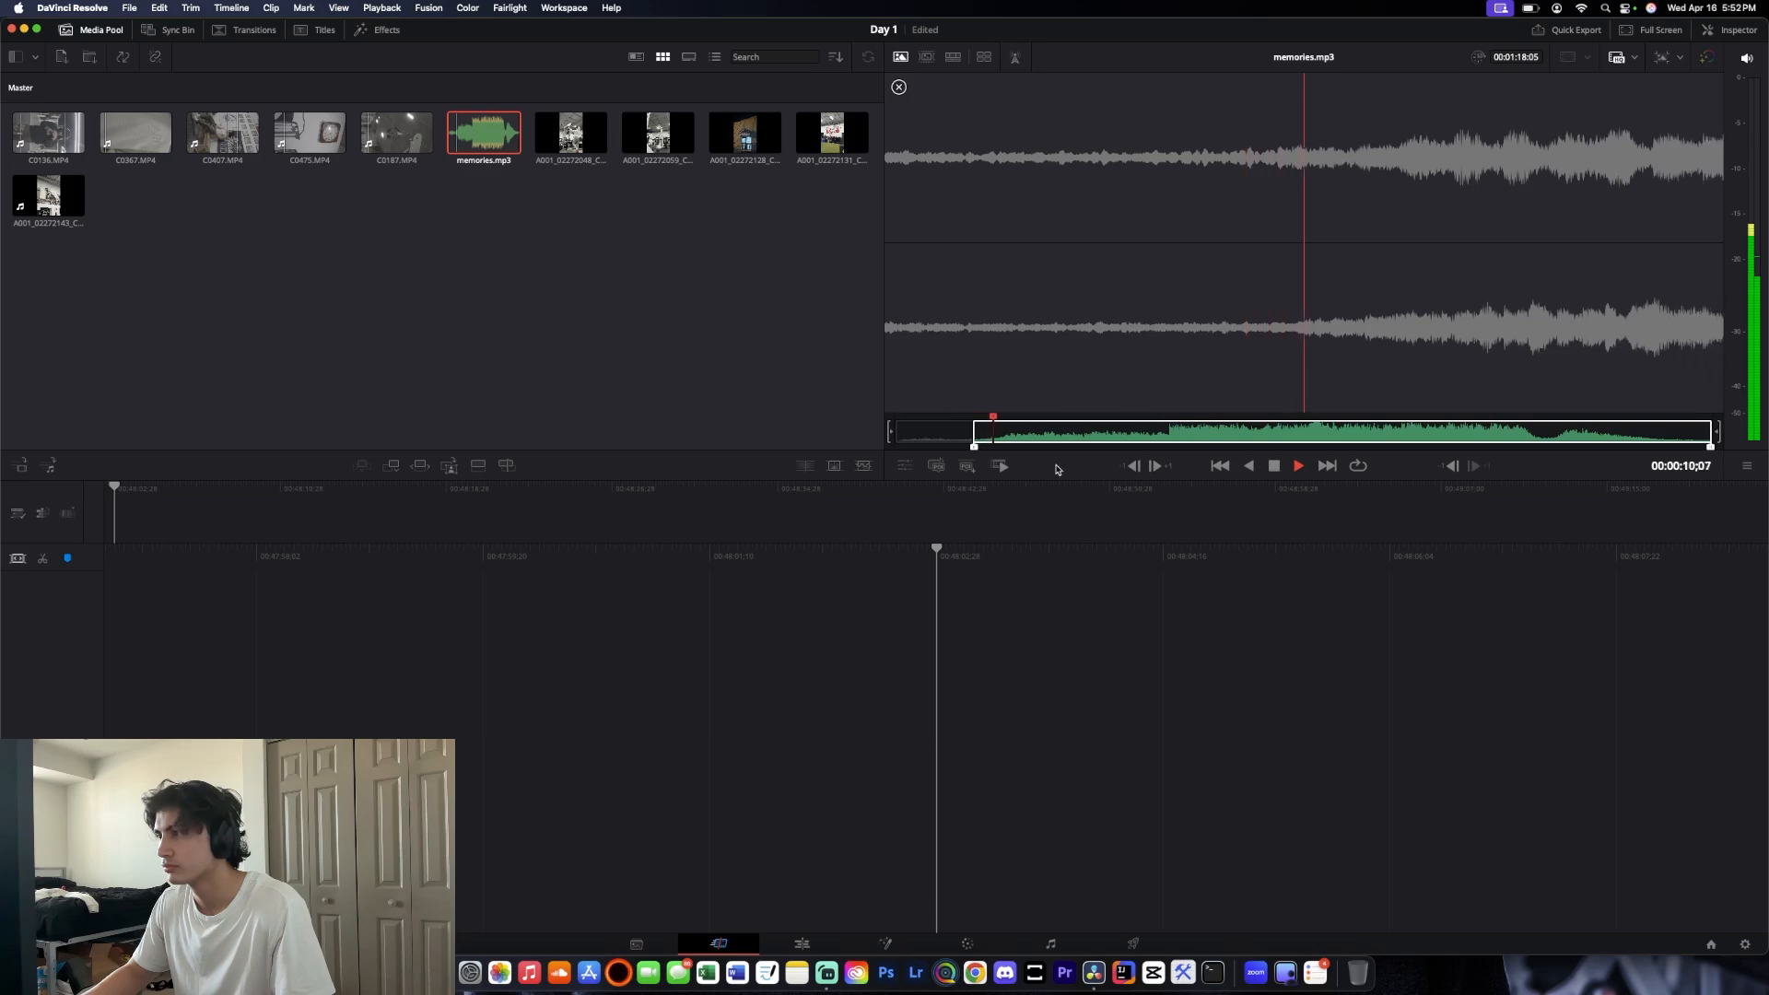
pyautogui.click(1274, 466)
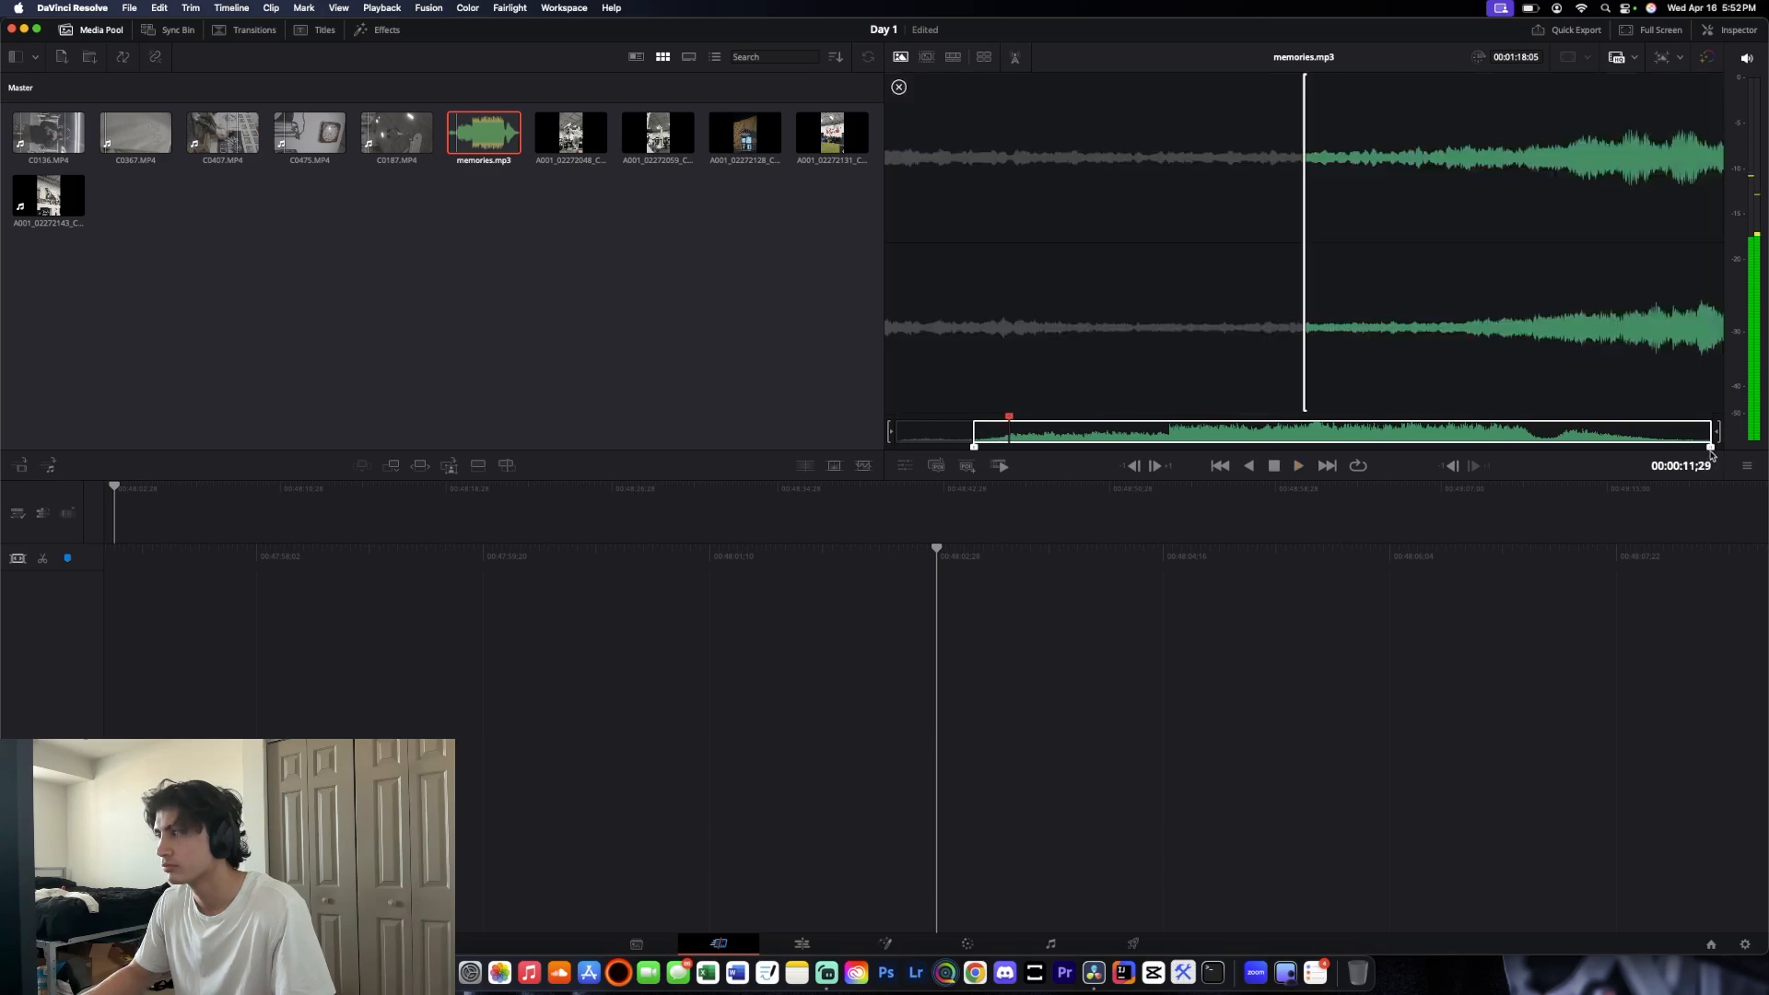
# Trim both ends of memories.mp3 by ear to a duration of 00:00:21:06 and play back the marked section
pyautogui.moveTo(1711, 446); pyautogui.dragTo(1191, 447)
pyautogui.press('space')
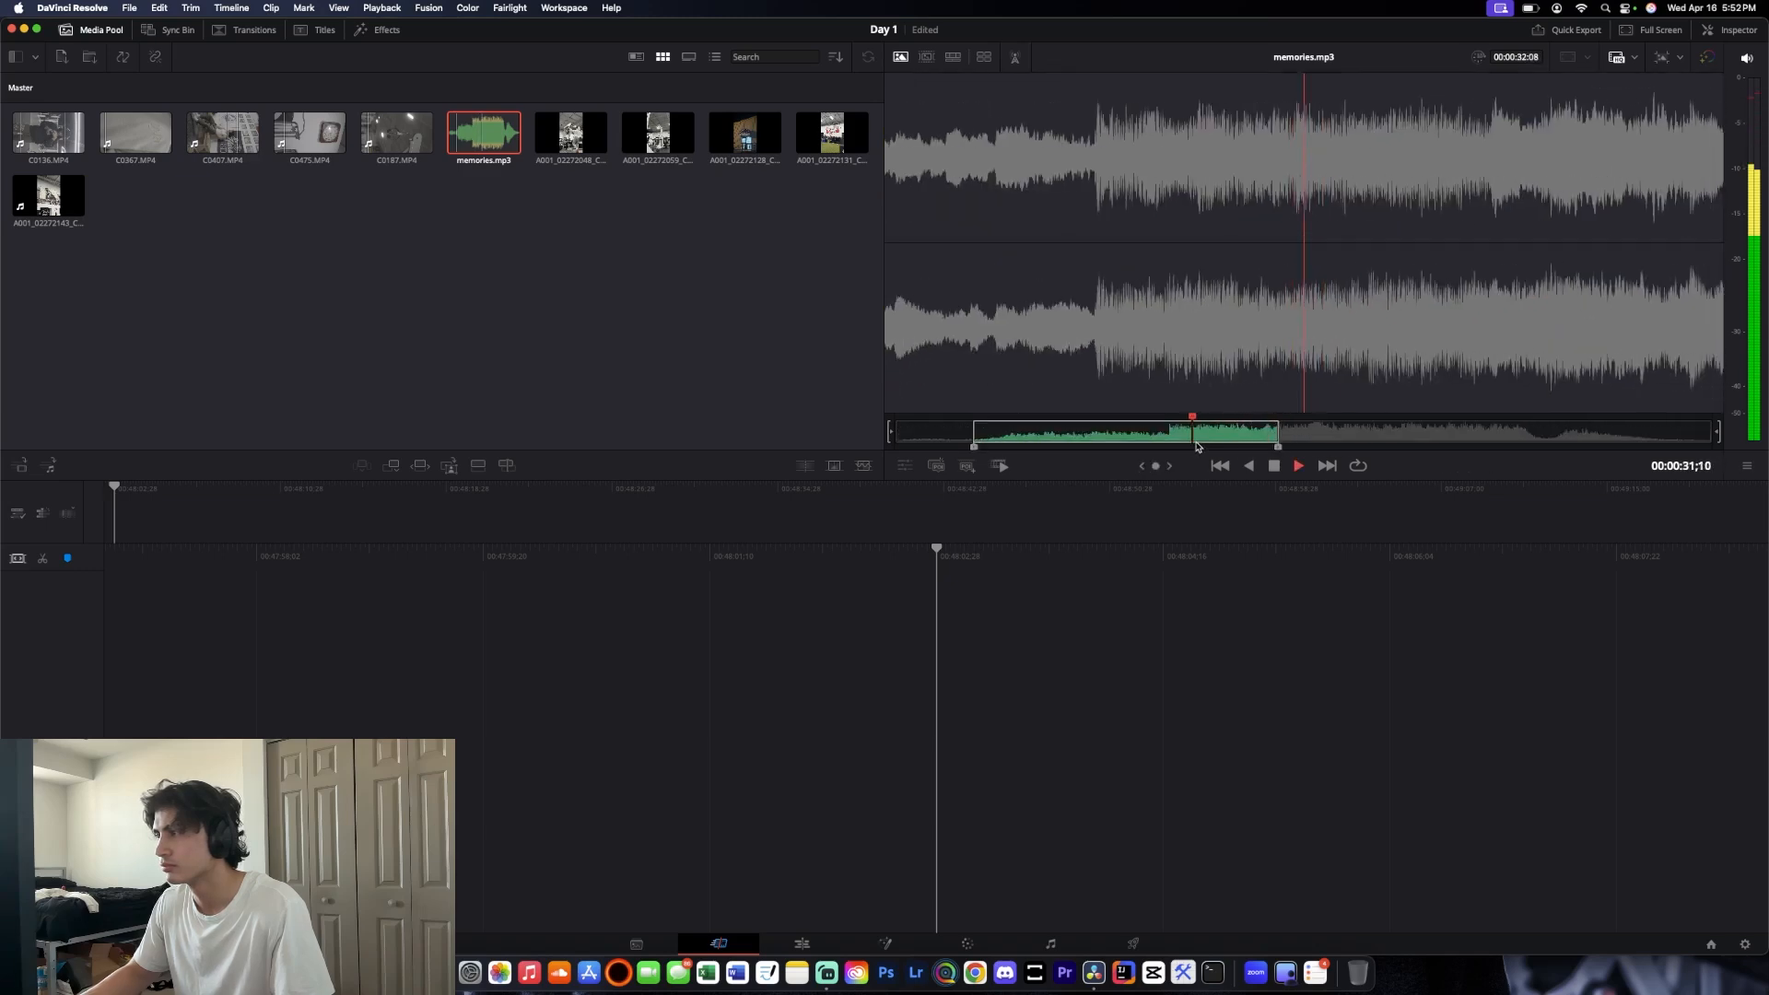
pyautogui.moveTo(975, 443); pyautogui.dragTo(1013, 446)
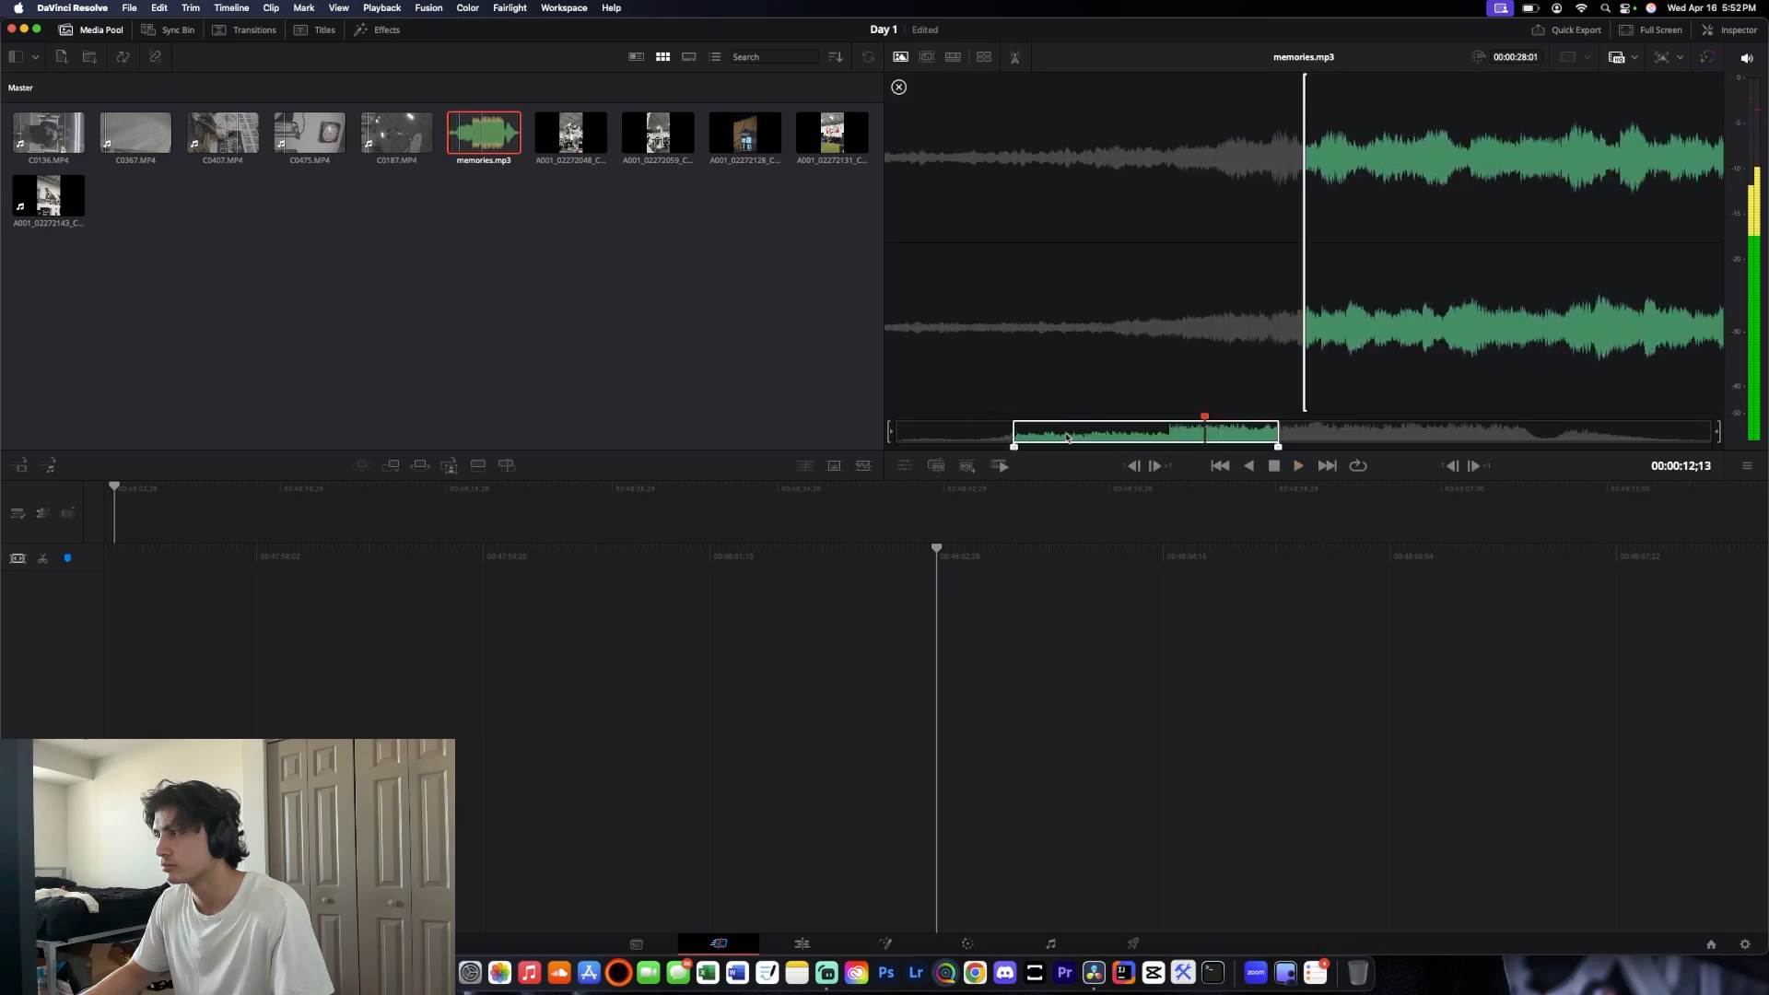
pyautogui.moveTo(1205, 419); pyautogui.dragTo(990, 419)
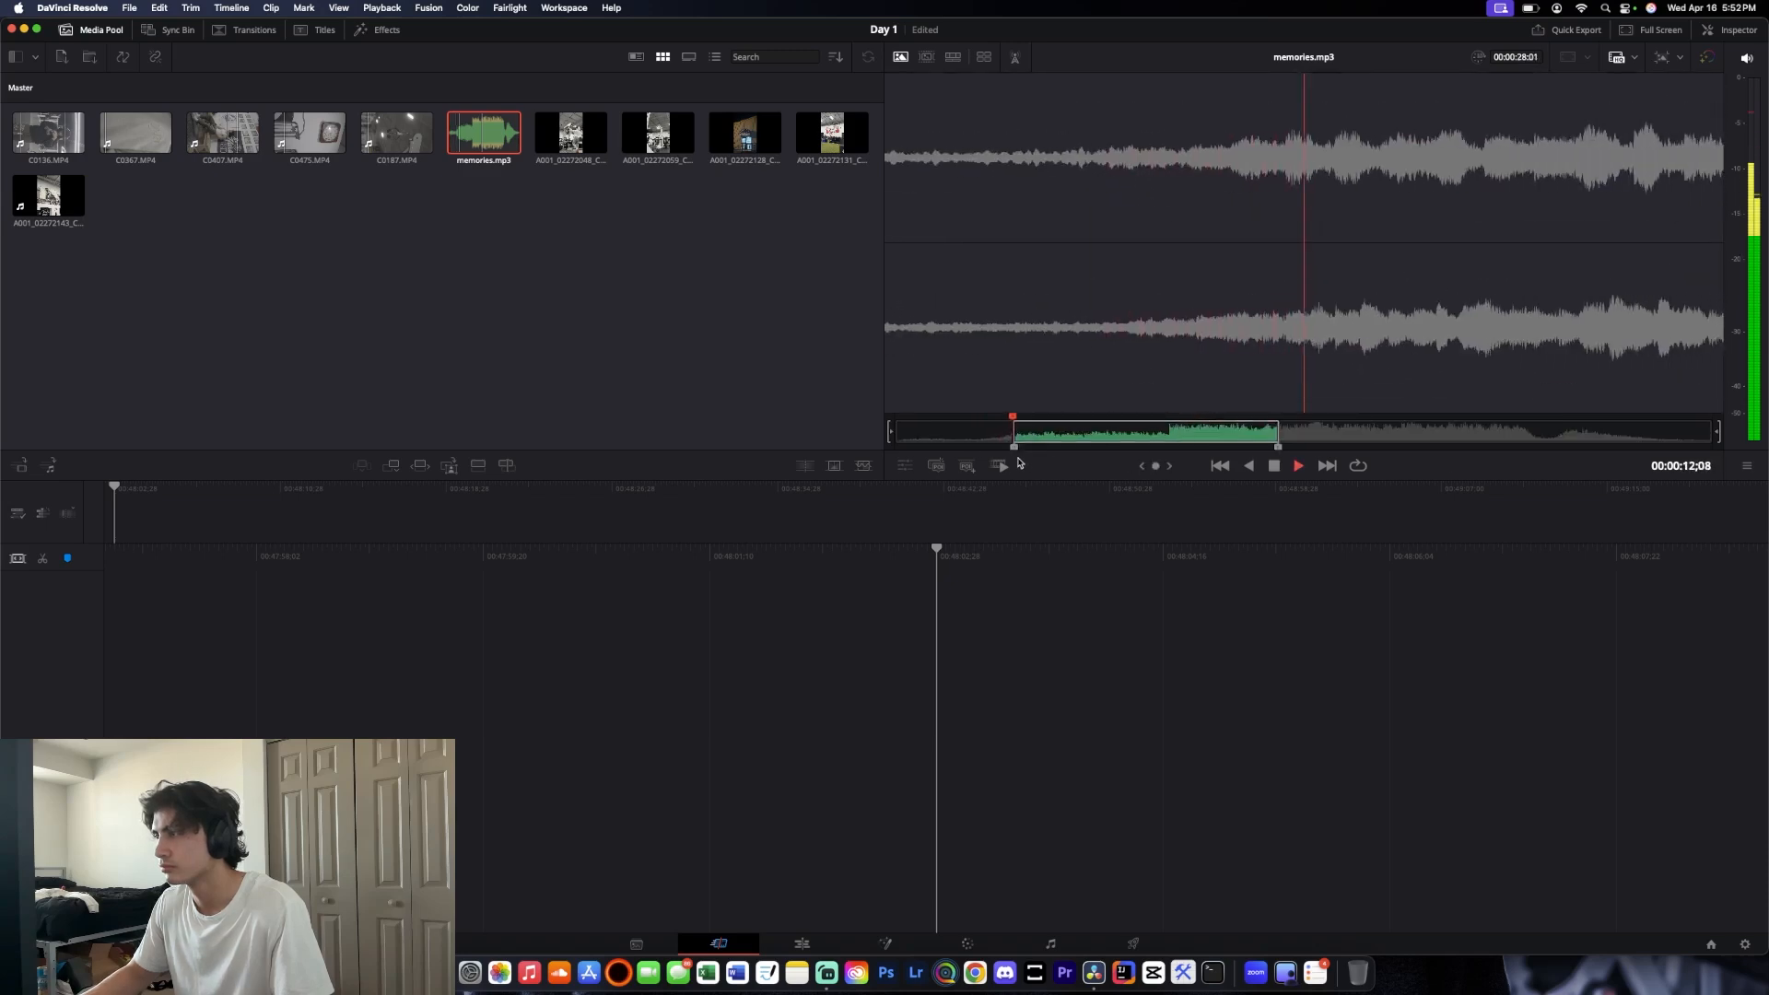
pyautogui.moveTo(1016, 447); pyautogui.dragTo(1012, 447)
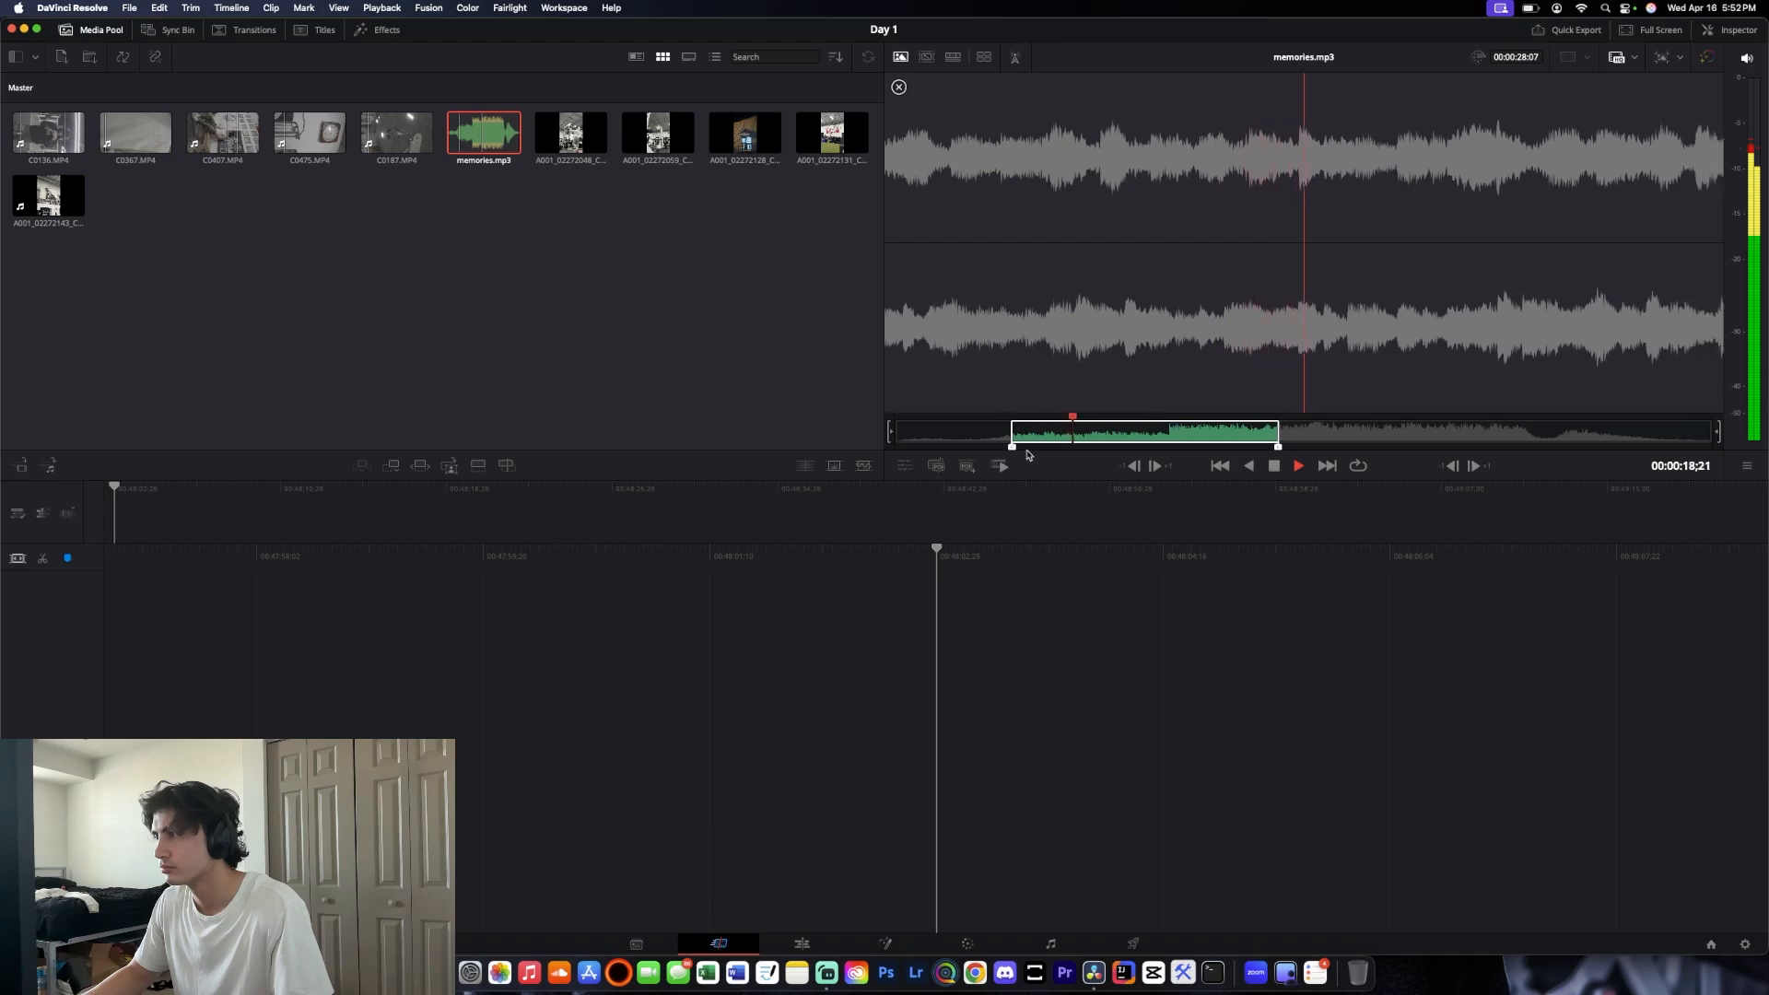
pyautogui.moveTo(1011, 448); pyautogui.dragTo(1080, 449)
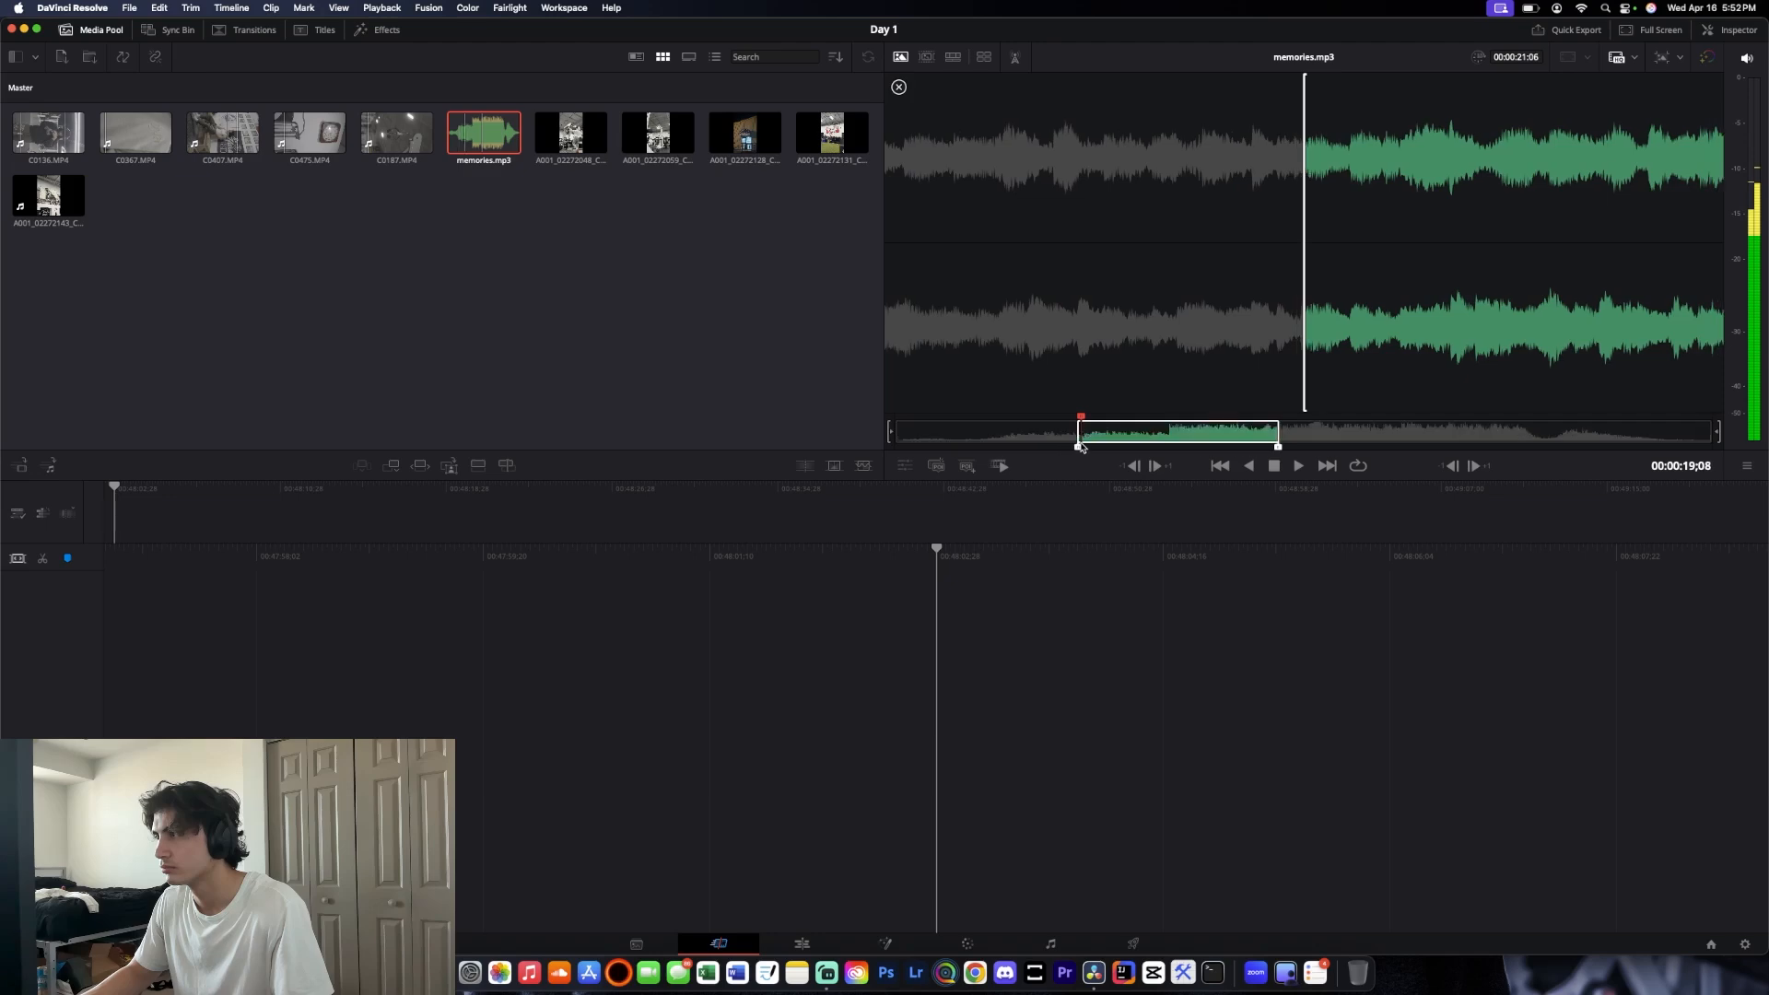
pyautogui.press('space')
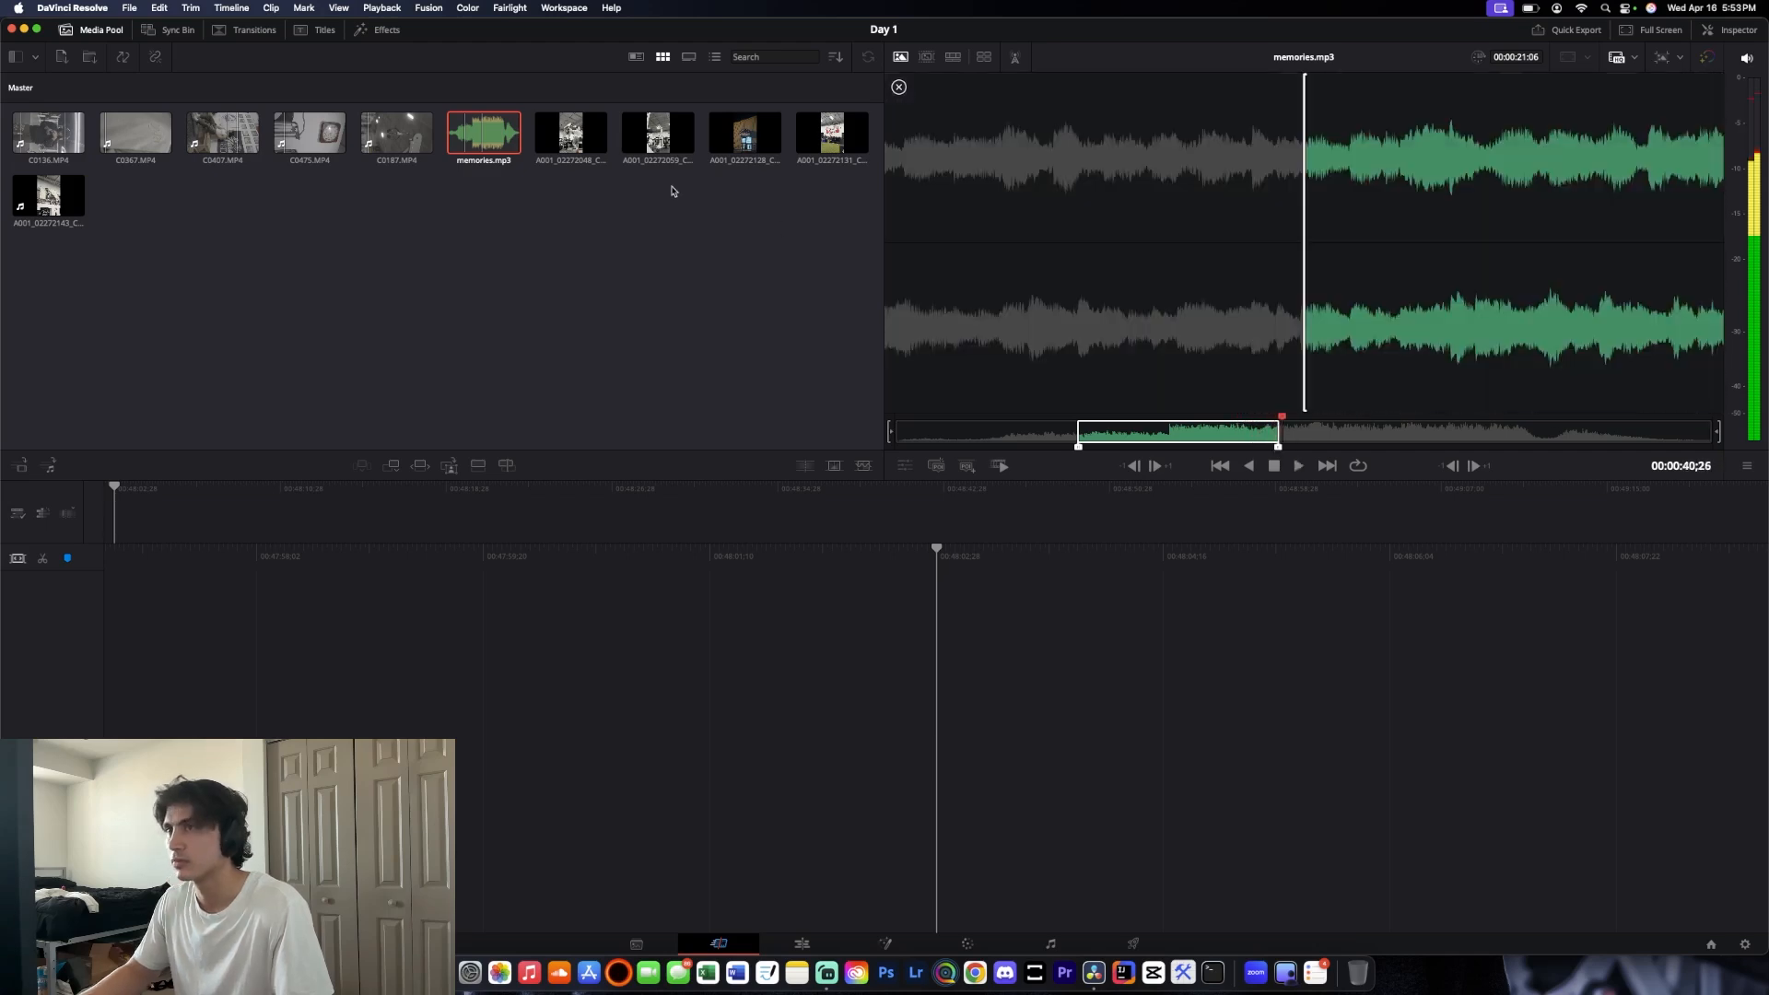
# Trim the start of A001_02272048_C004.mov, and trim the start of A001_02272059_C007.mov to a duration of 00:00:22:09
pyautogui.click(570, 133)
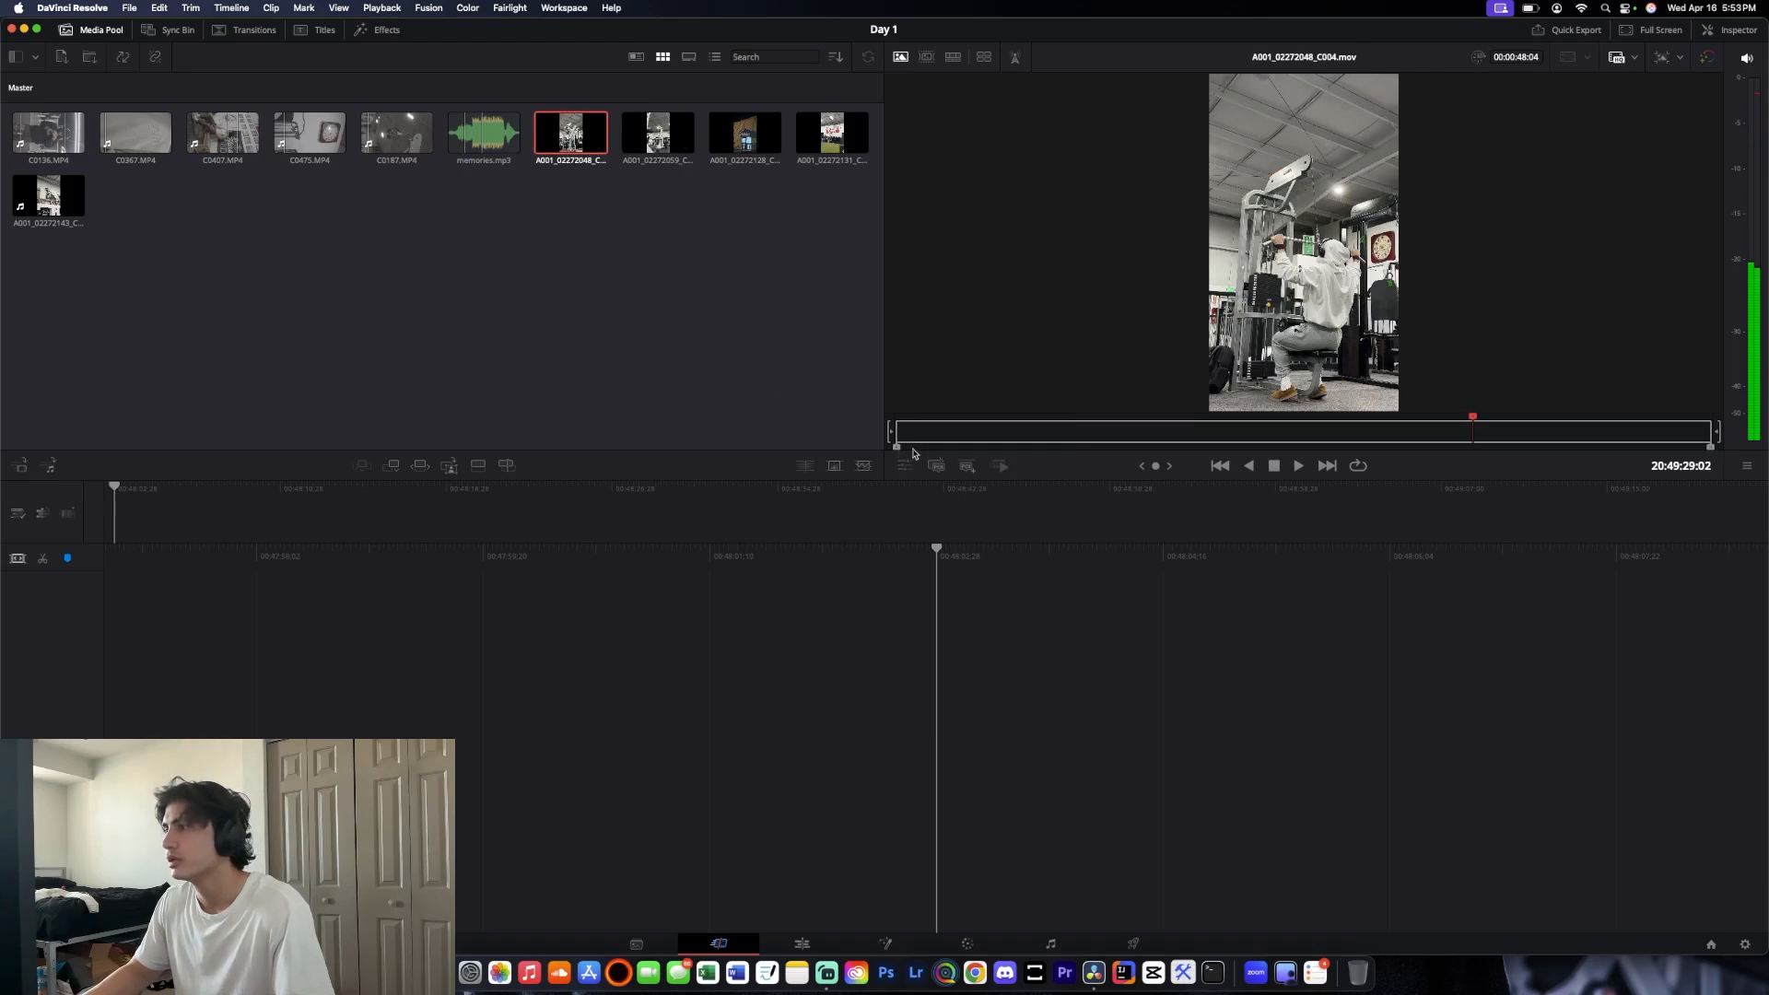
pyautogui.moveTo(922, 449); pyautogui.dragTo(1314, 432)
pyautogui.click(629, 127)
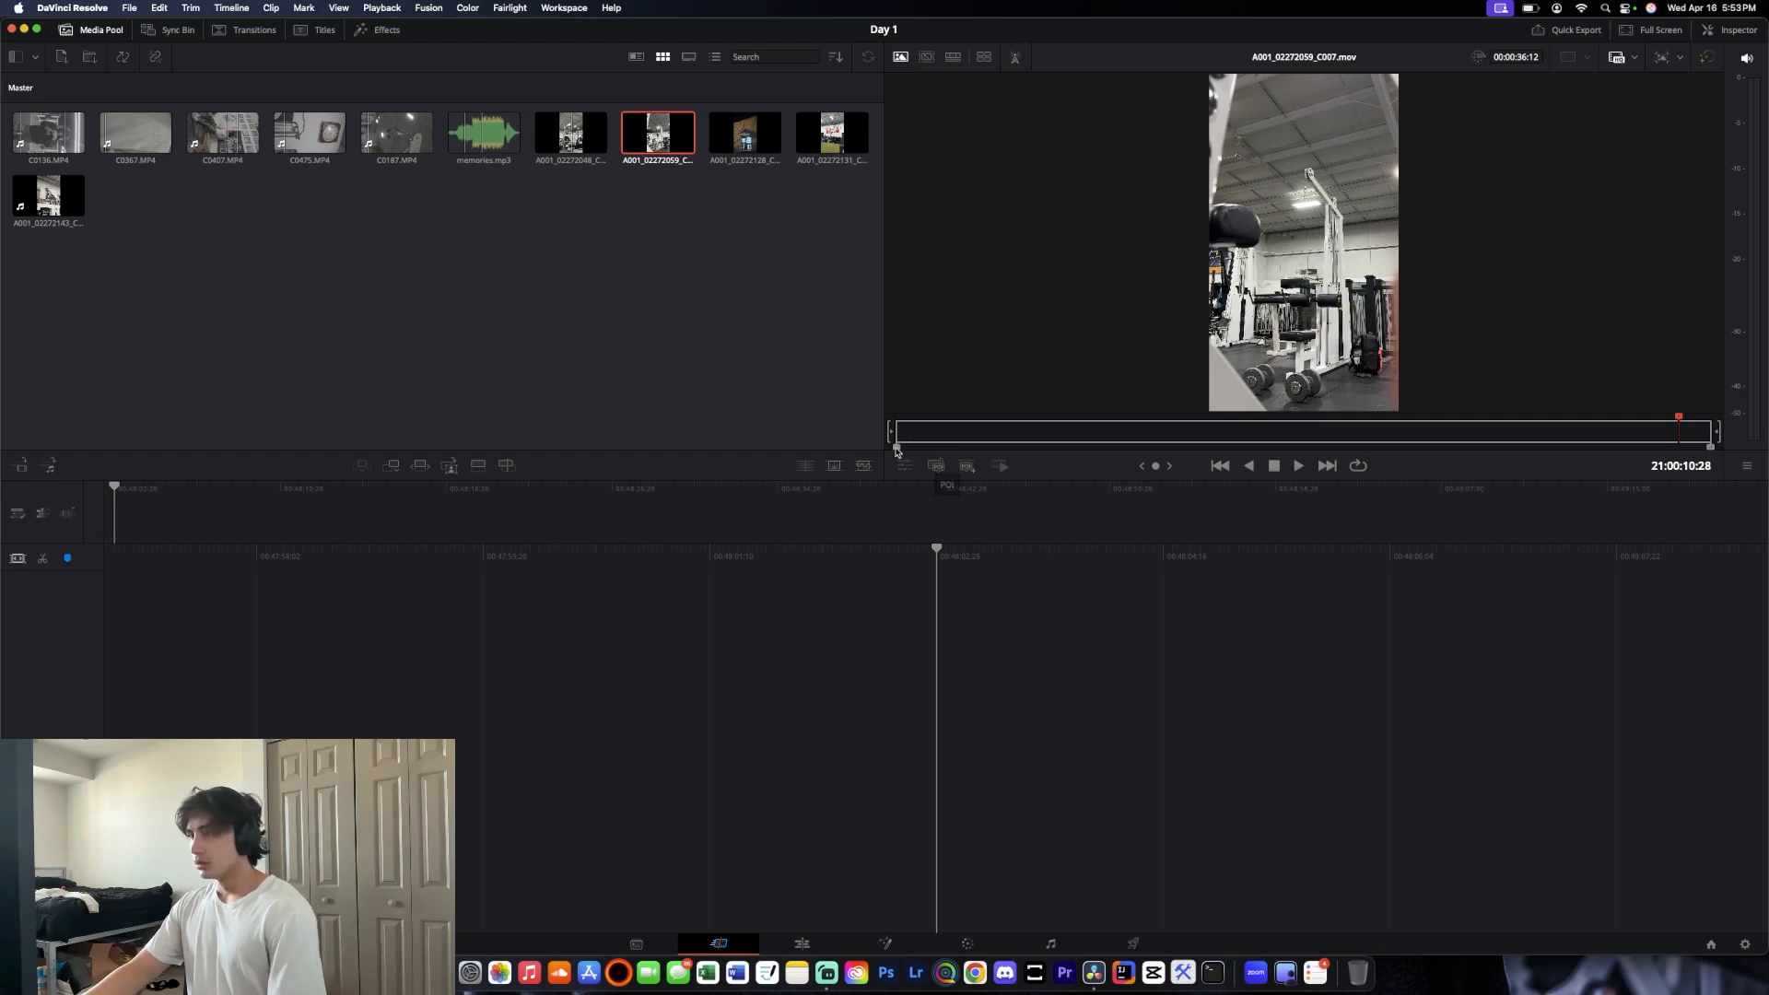
pyautogui.moveTo(895, 451); pyautogui.dragTo(1212, 445)
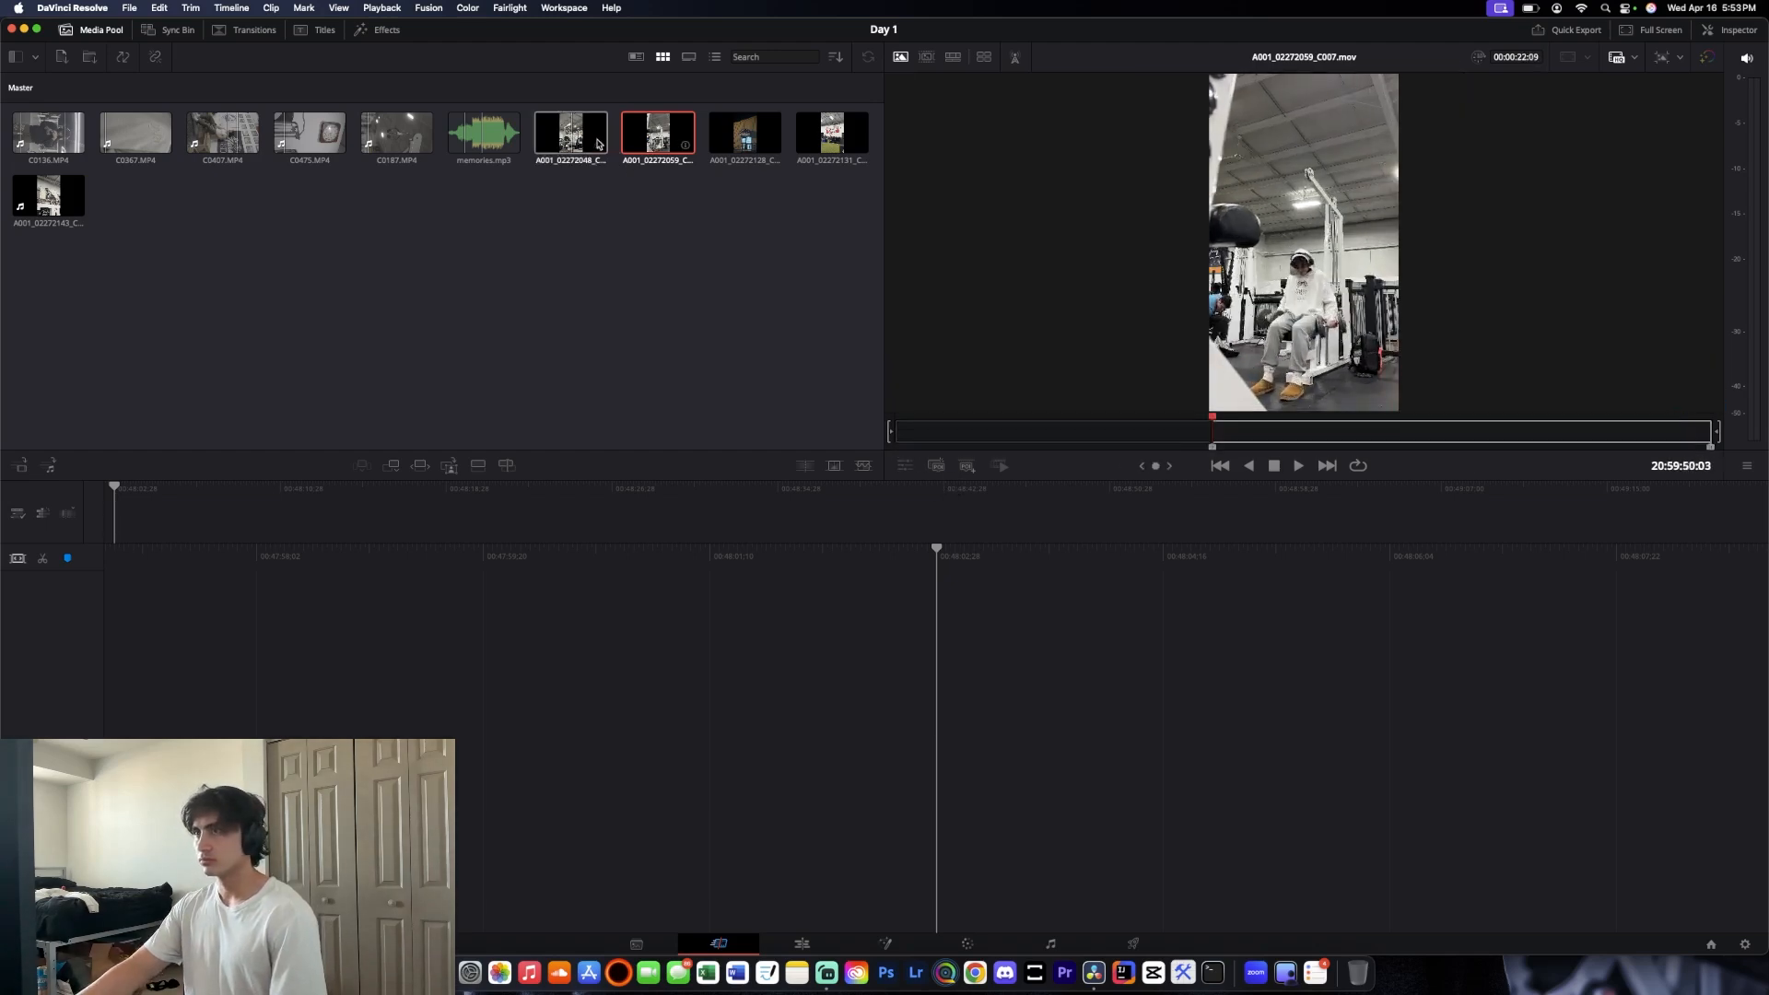
# Trim the start of A001_02272128_C008.mov to a duration of 00:00:18:28, and trim the start of A001_02272131_C009.mov
pyautogui.click(770, 145)
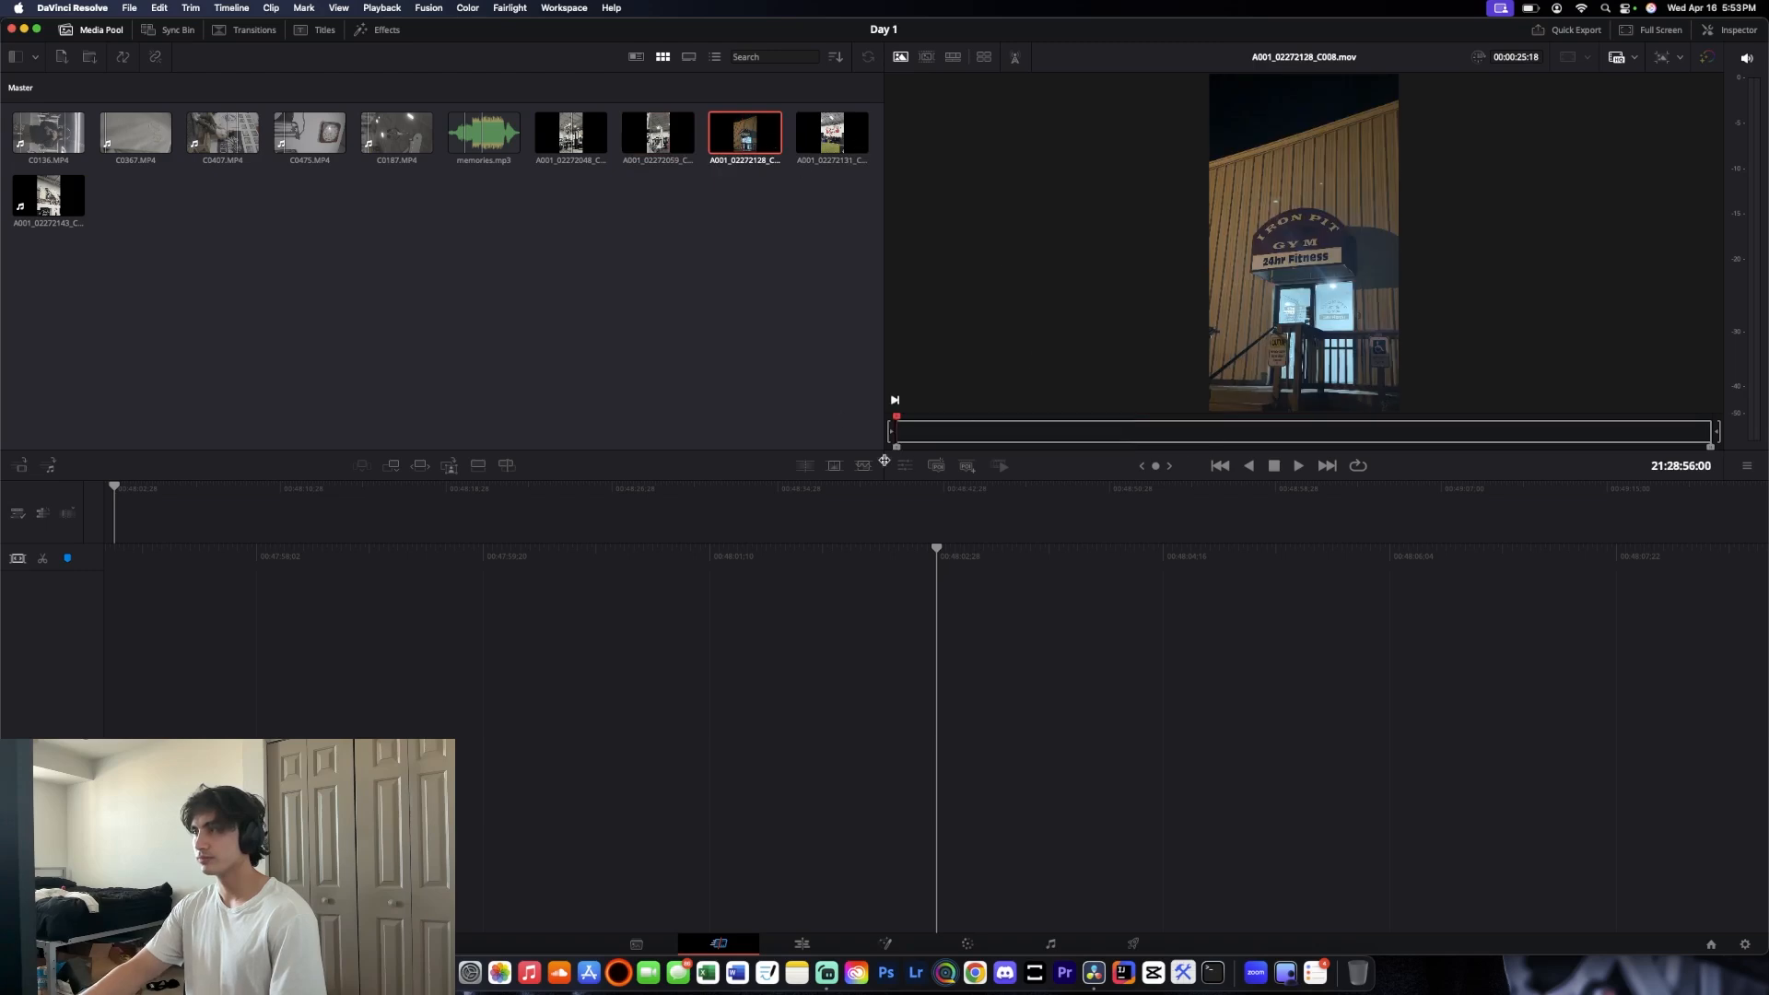
pyautogui.moveTo(897, 449); pyautogui.dragTo(1336, 443)
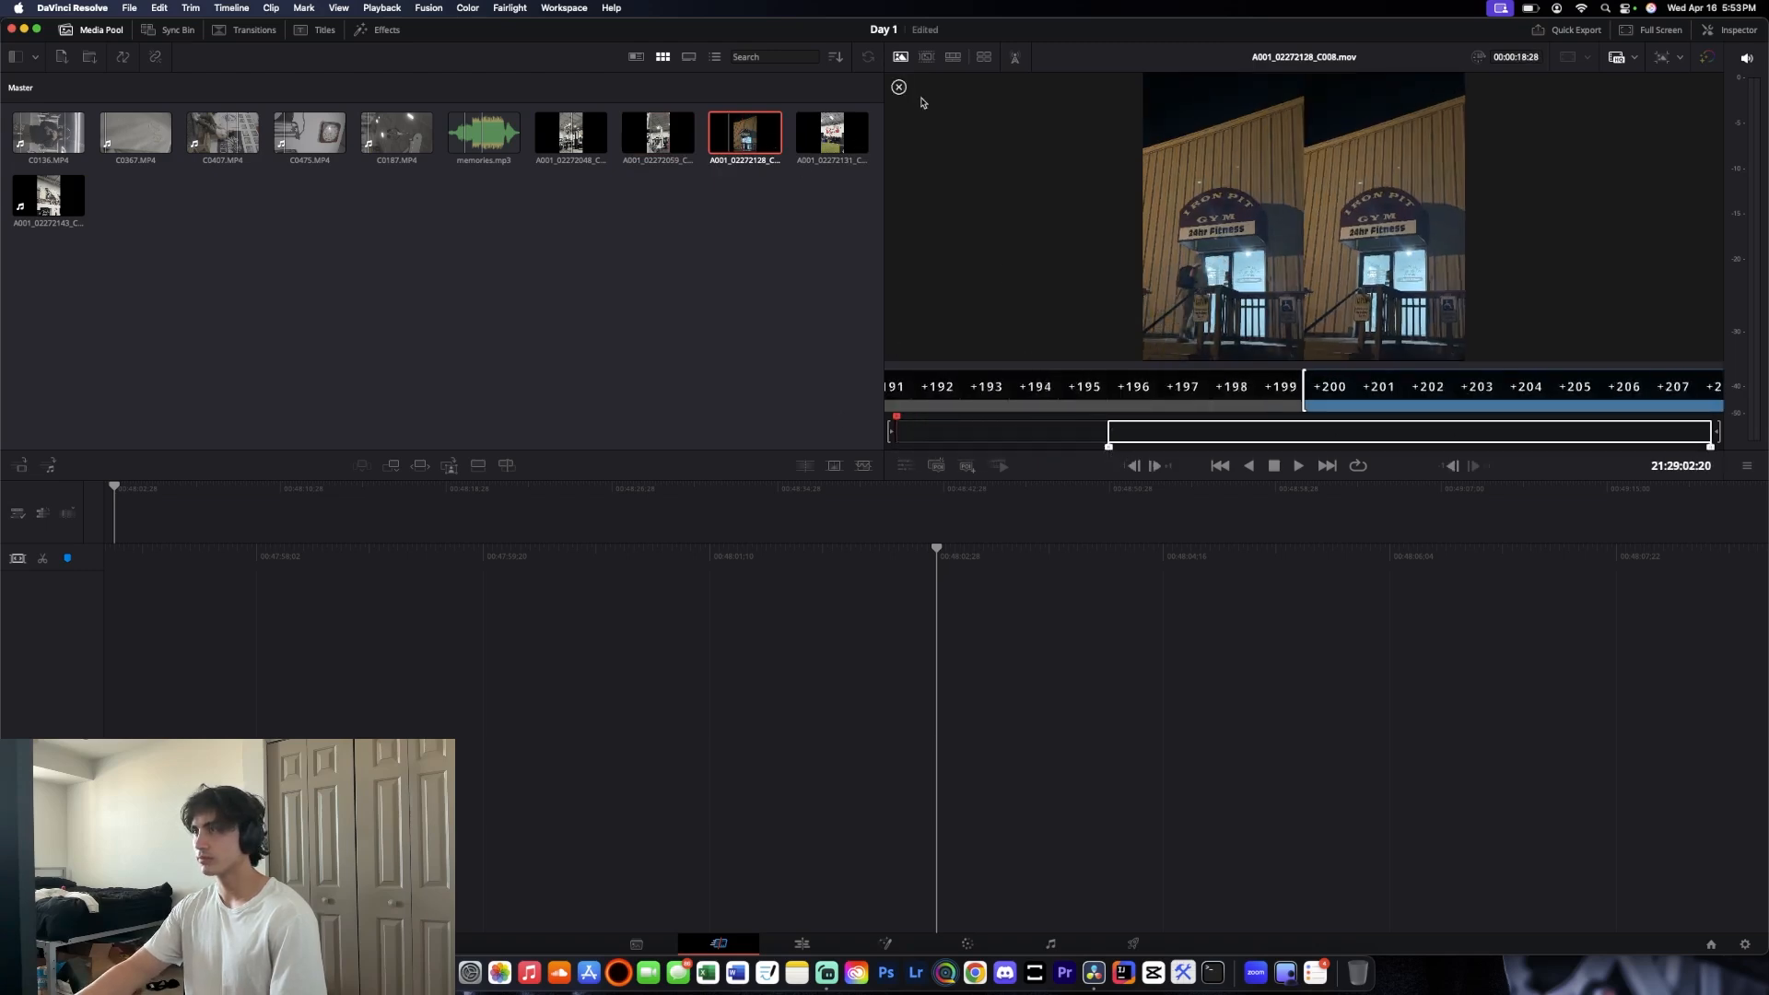
pyautogui.click(832, 136)
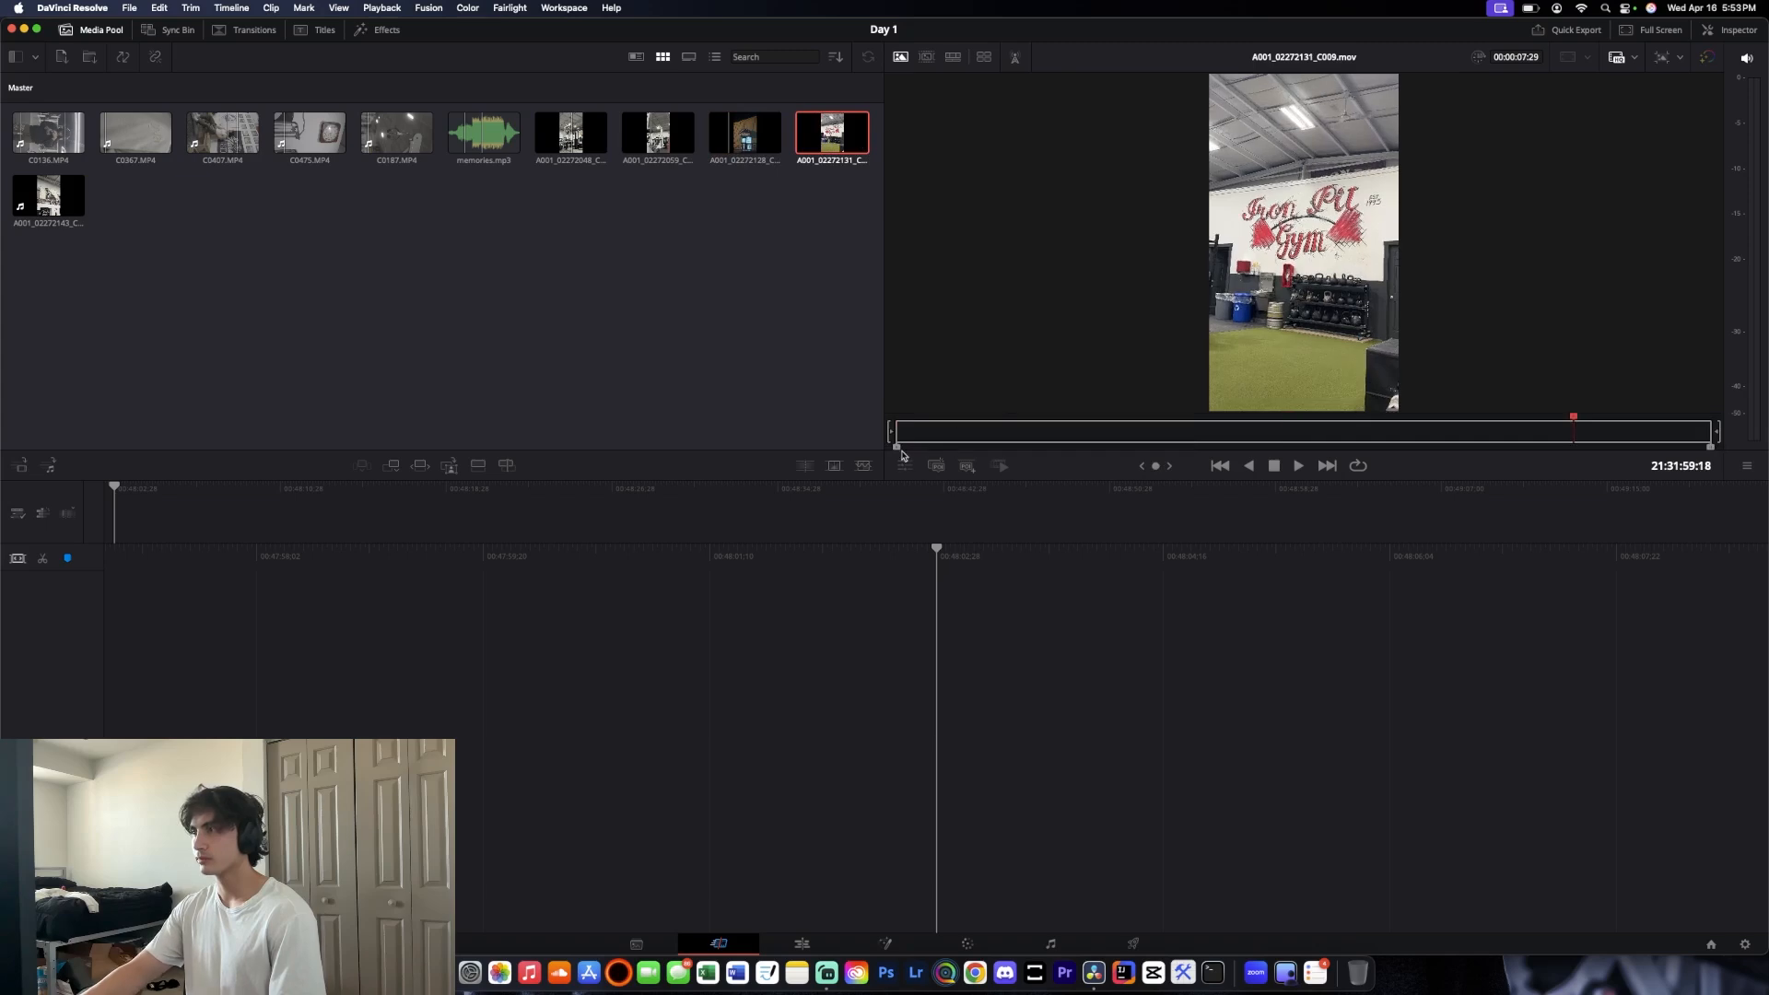
pyautogui.moveTo(902, 455); pyautogui.dragTo(1019, 440)
# Trim the start of A001_02272143_C010.mov in the source viewer to a duration of 00:00:08:05
pyautogui.click(69, 198)
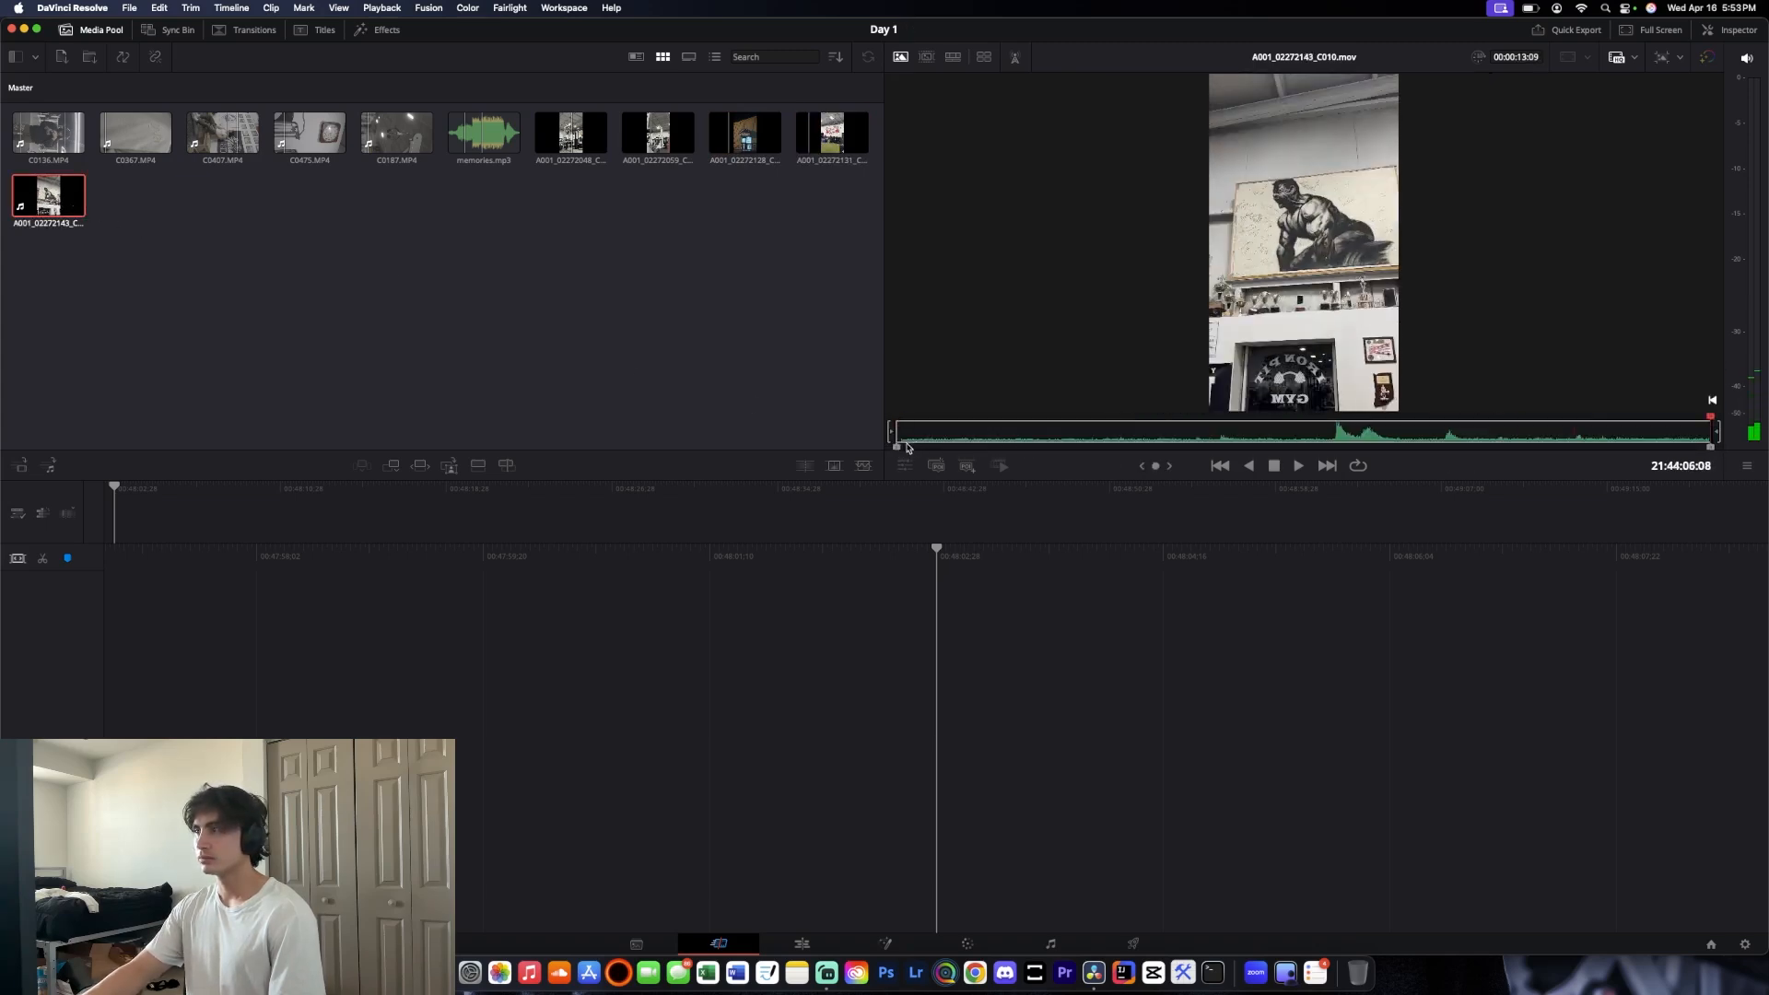
pyautogui.moveTo(906, 446); pyautogui.dragTo(1212, 450)
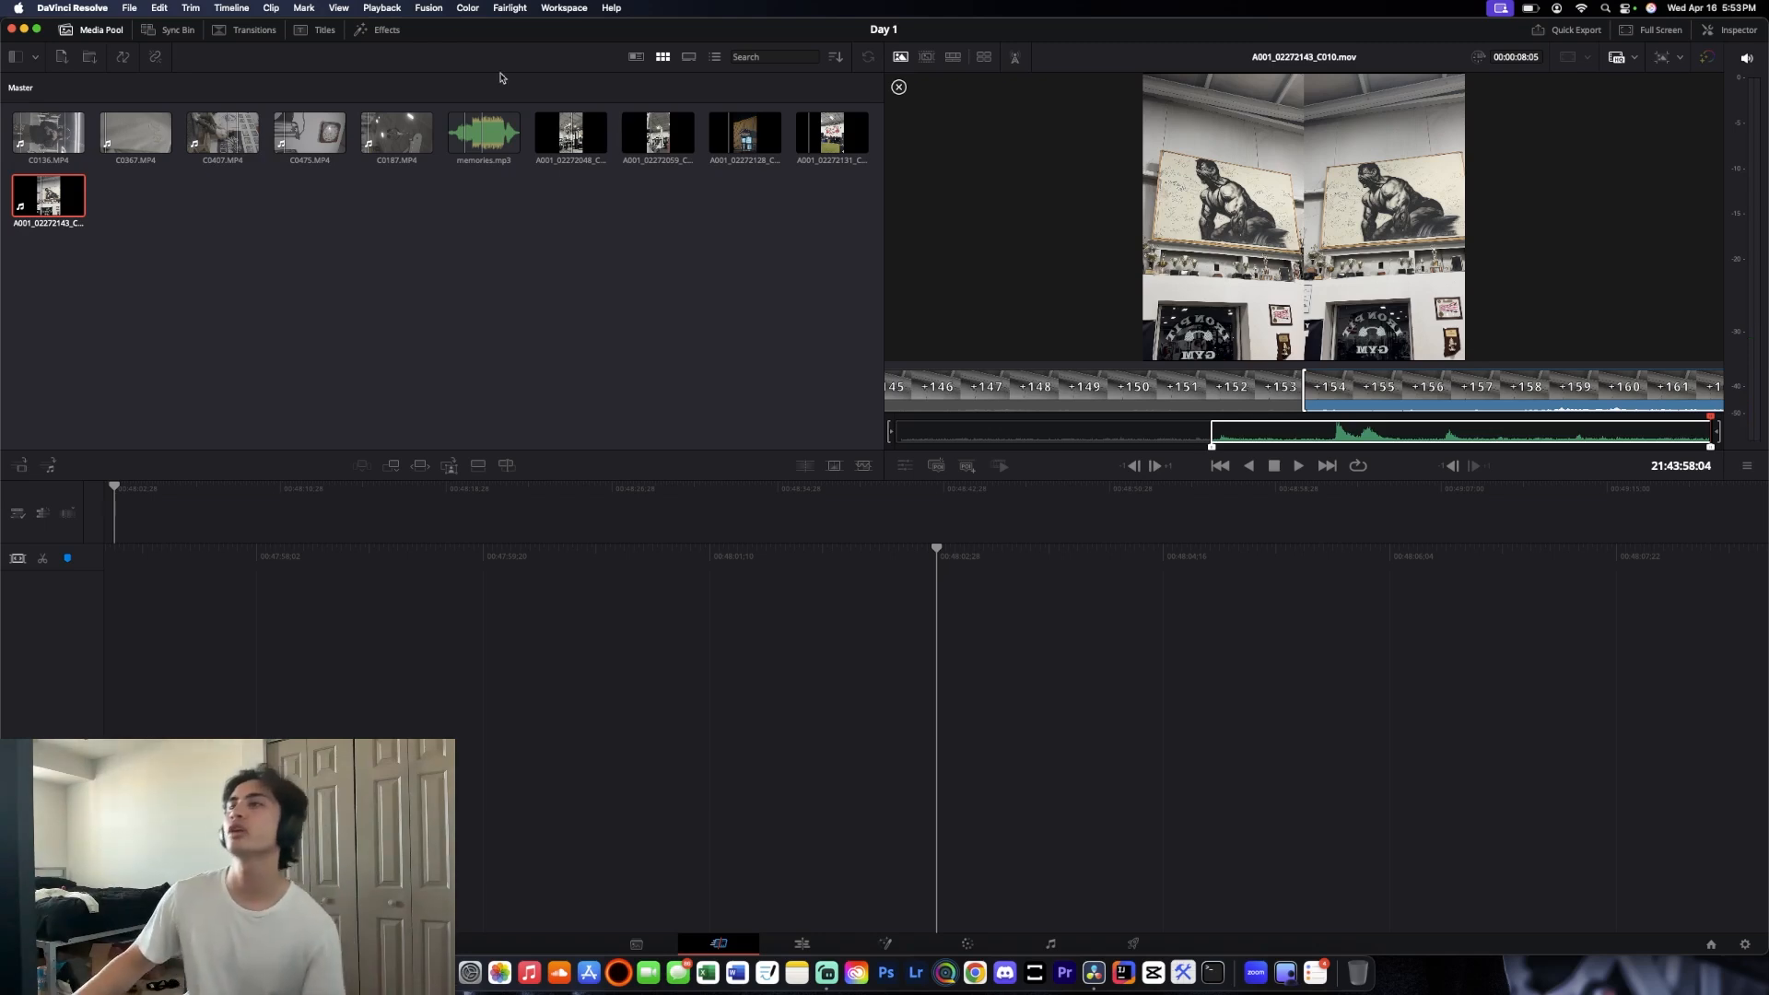
# Try to create a timeline by placing the trimmed memories.mp3 at different spots in the empty timeline area, undoing the placements
pyautogui.moveTo(468, 126); pyautogui.dragTo(507, 894)
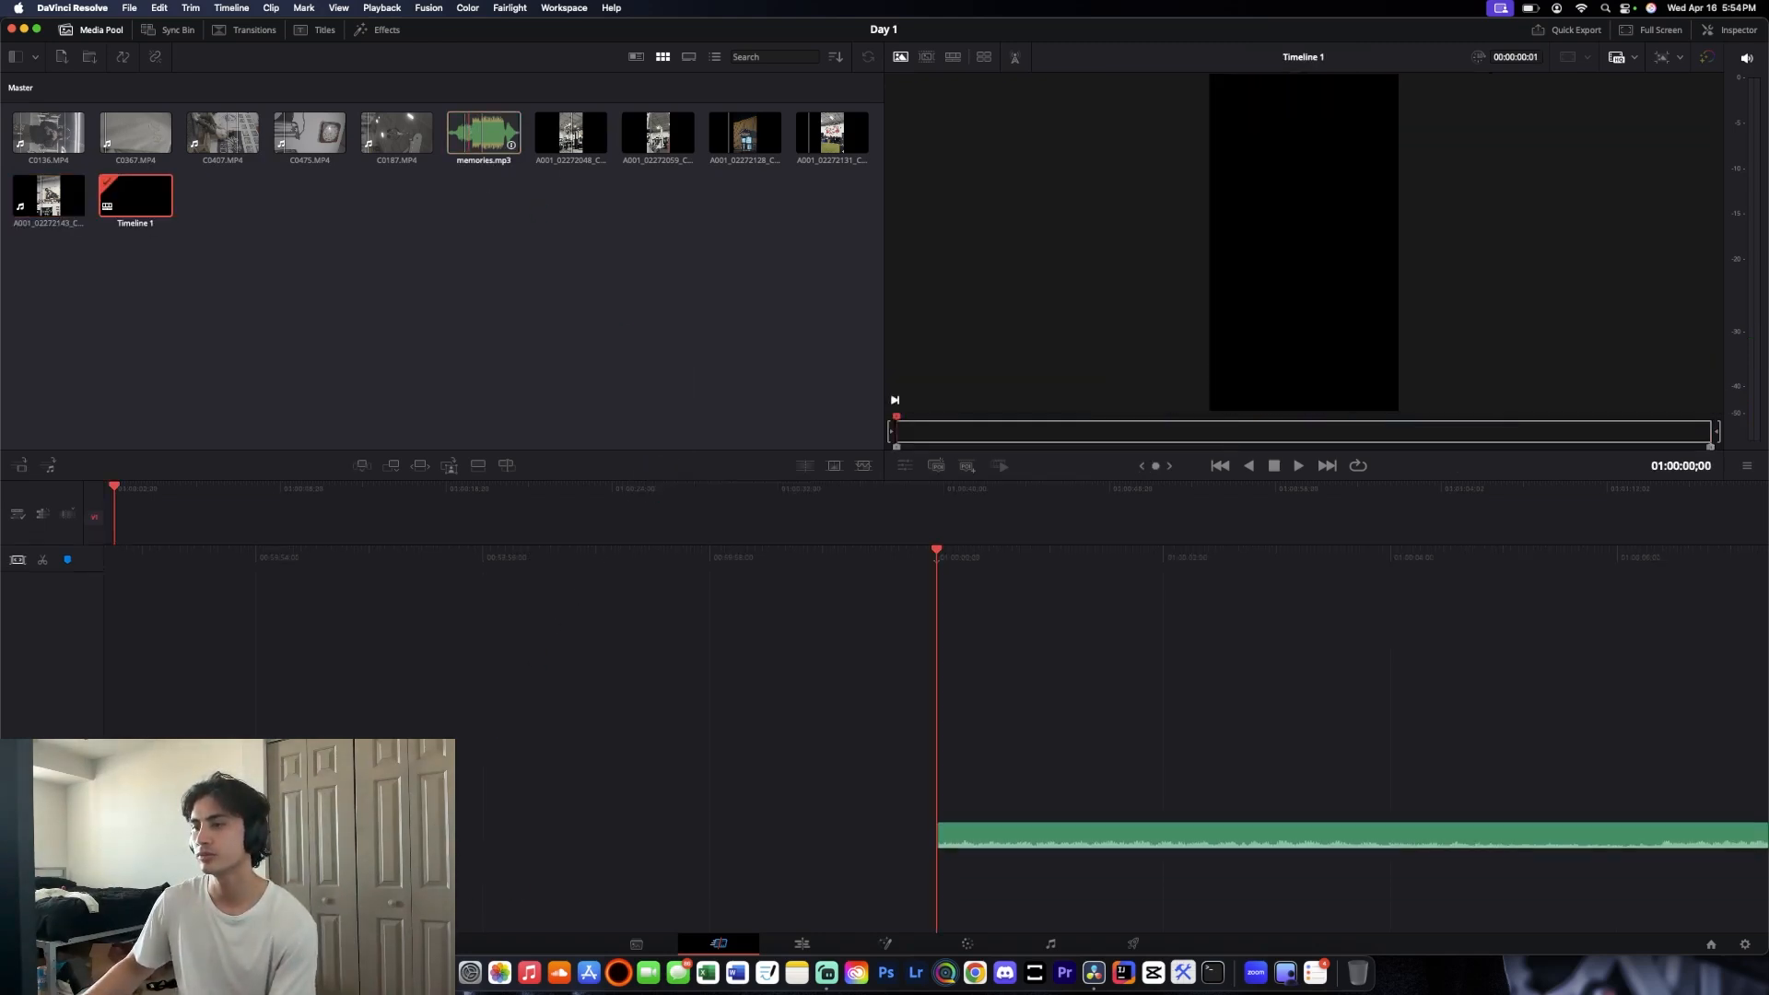
pyautogui.press('super+z')
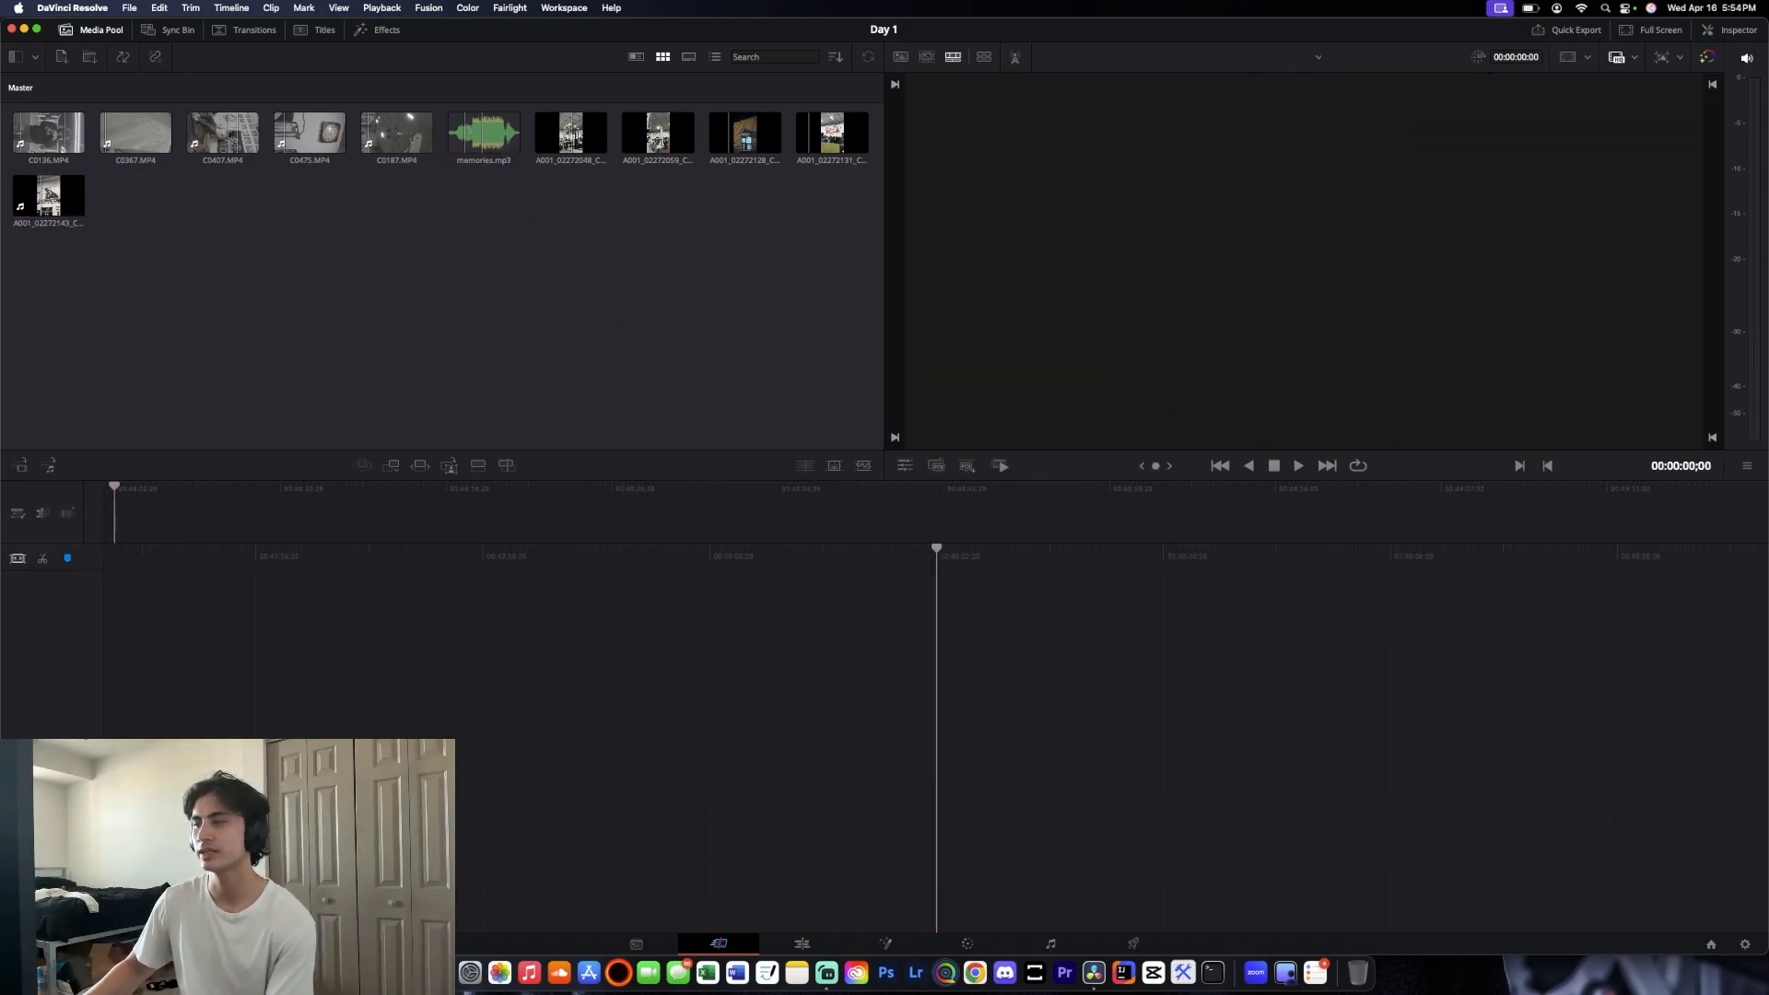
pyautogui.moveTo(485, 131); pyautogui.dragTo(564, 645)
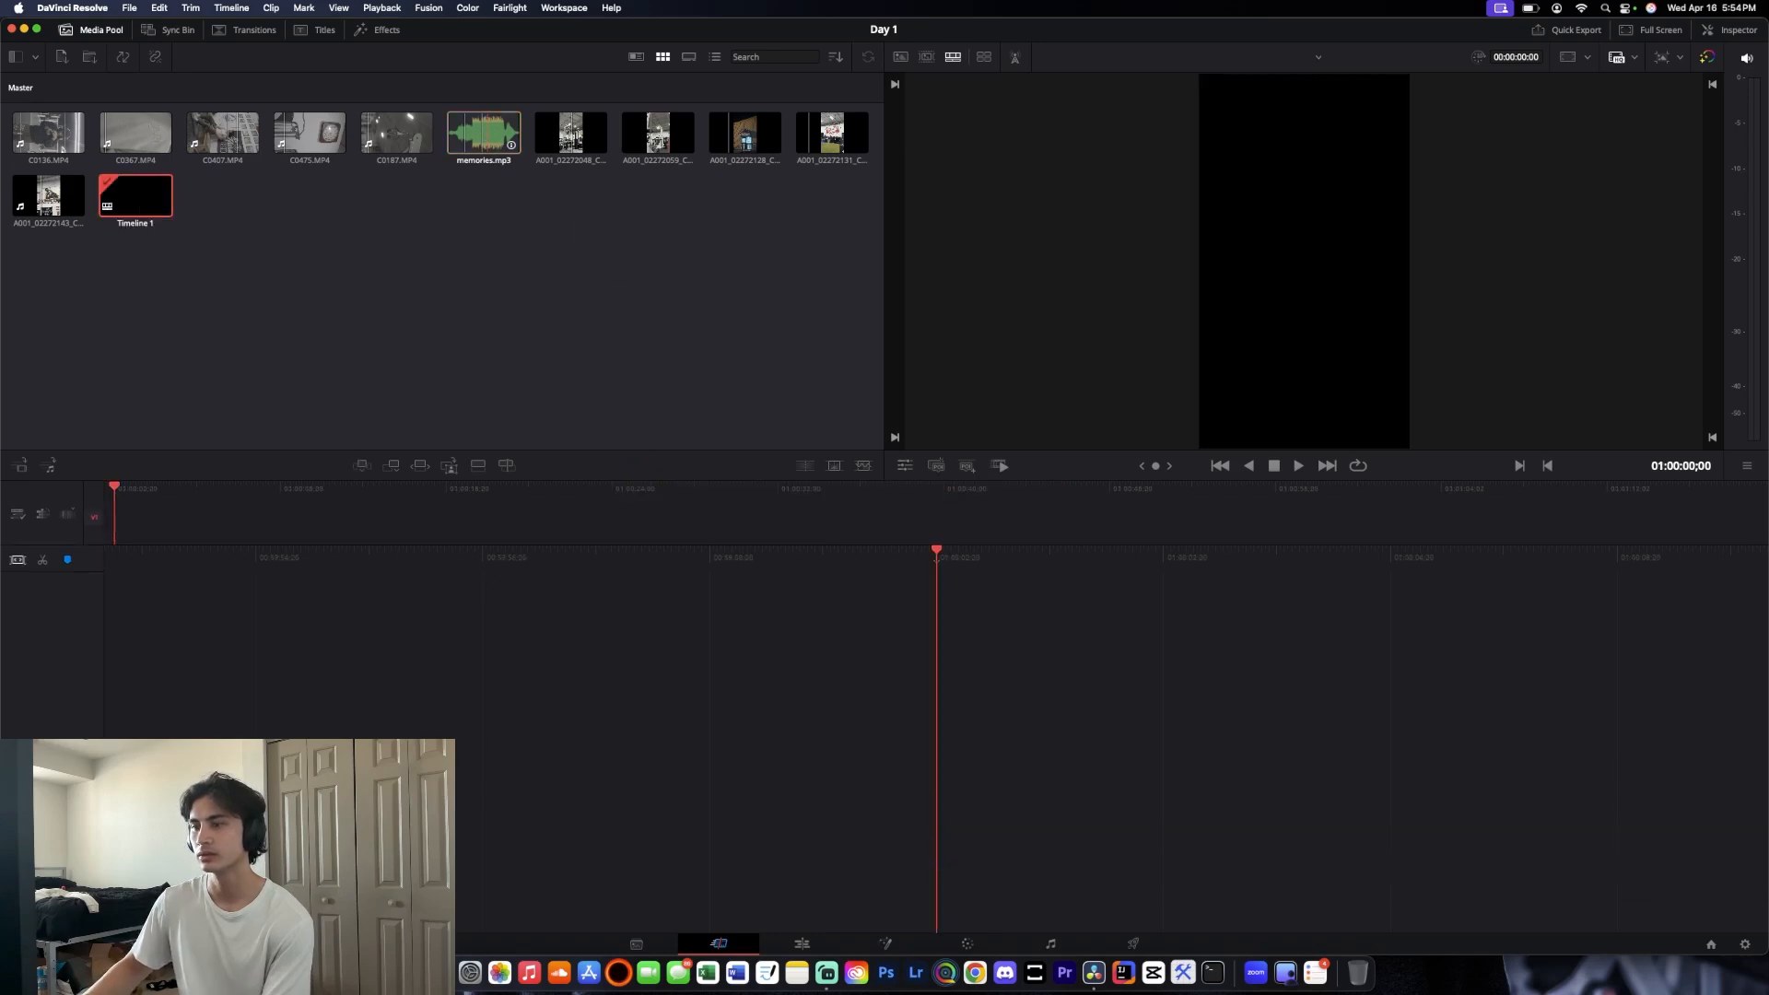
pyautogui.press('super+z')
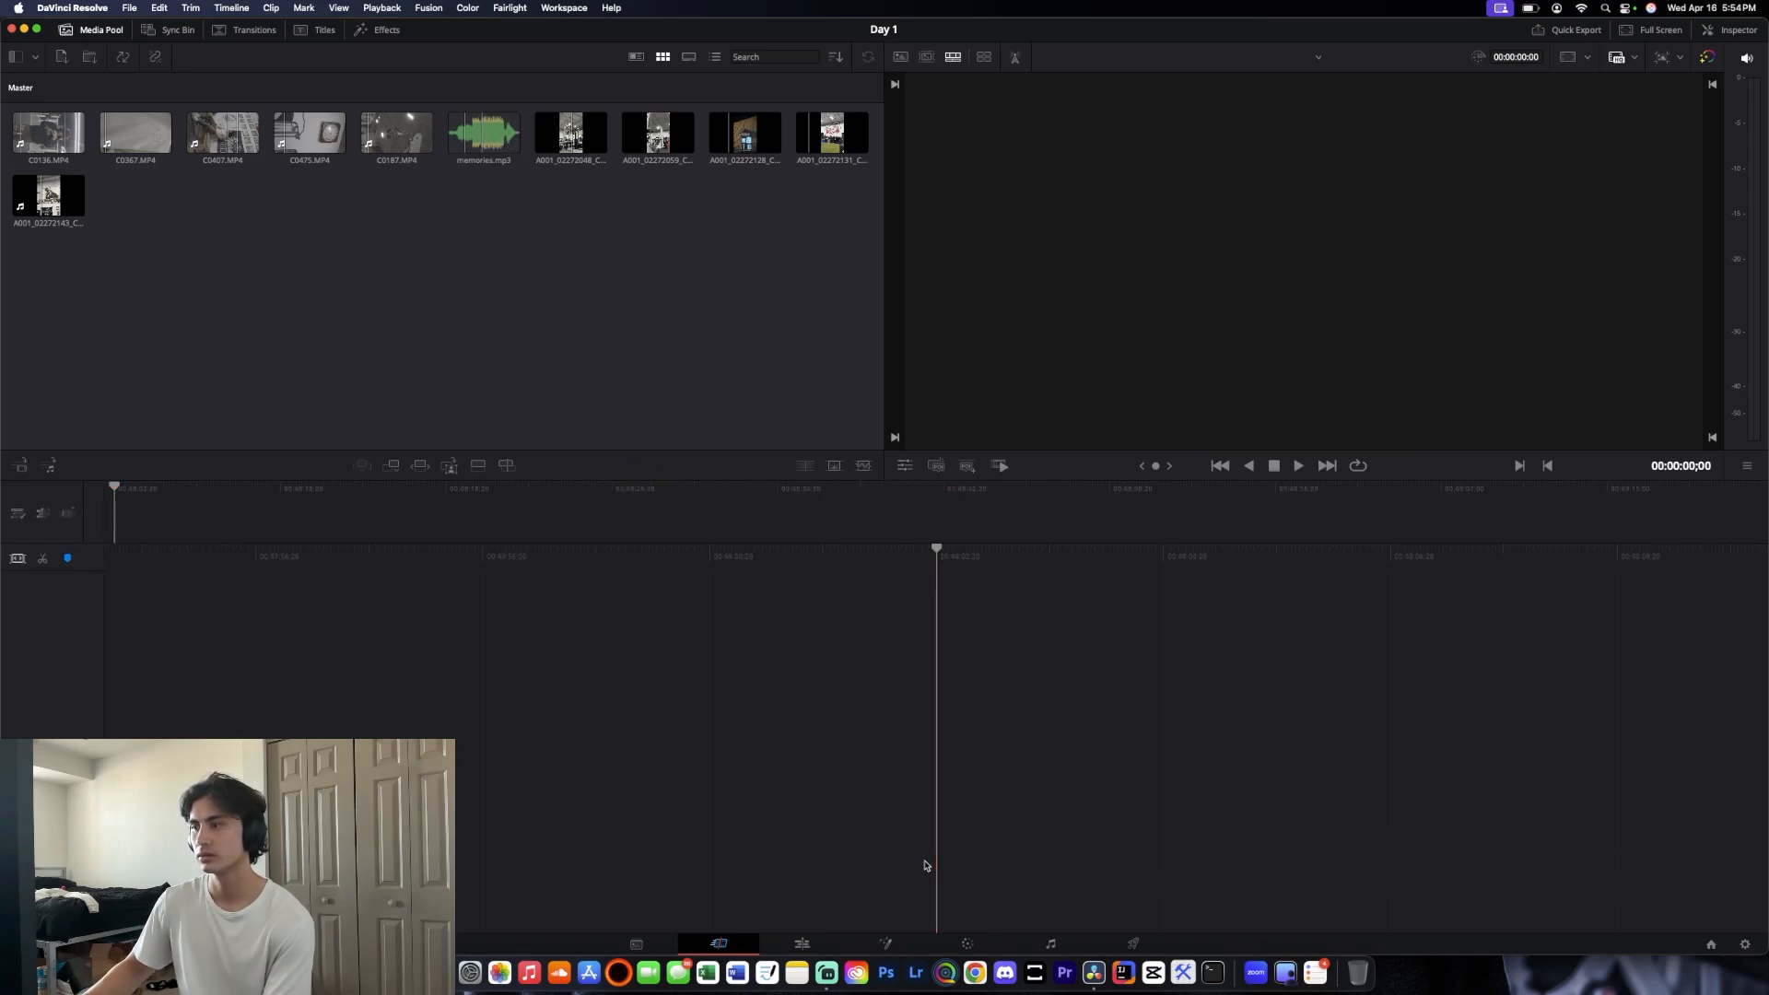
pyautogui.moveTo(495, 111); pyautogui.dragTo(209, 683)
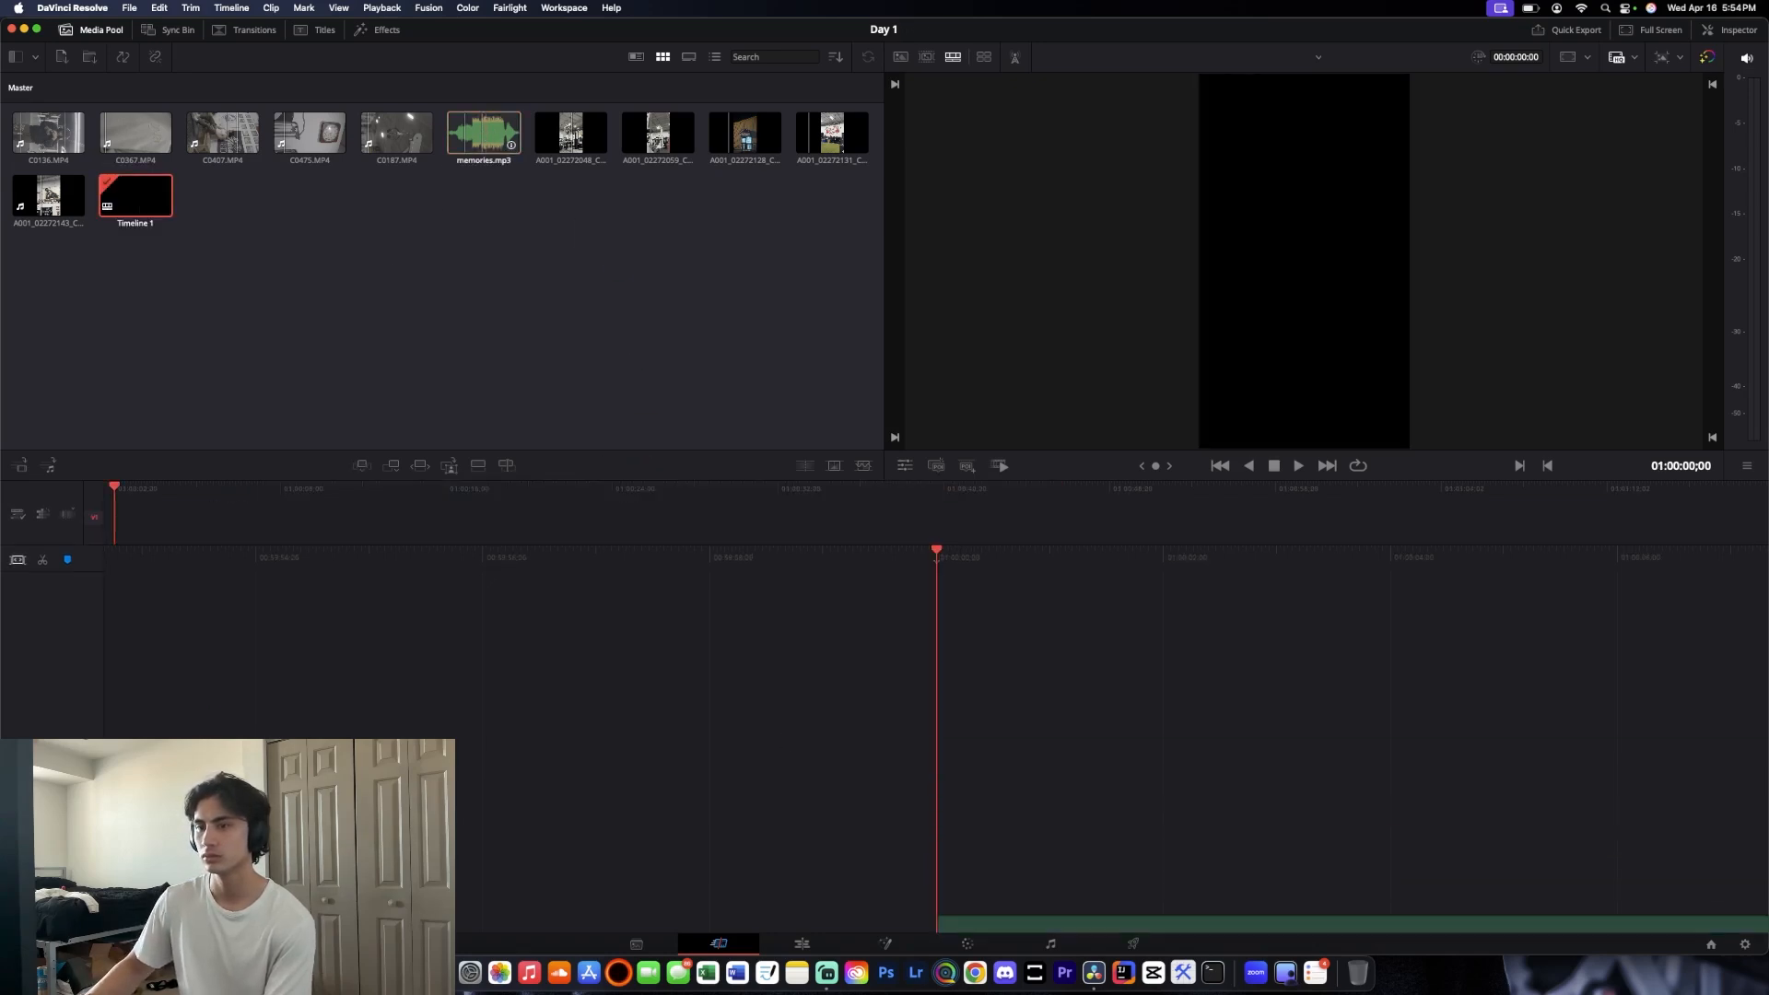
pyautogui.press('super+z')
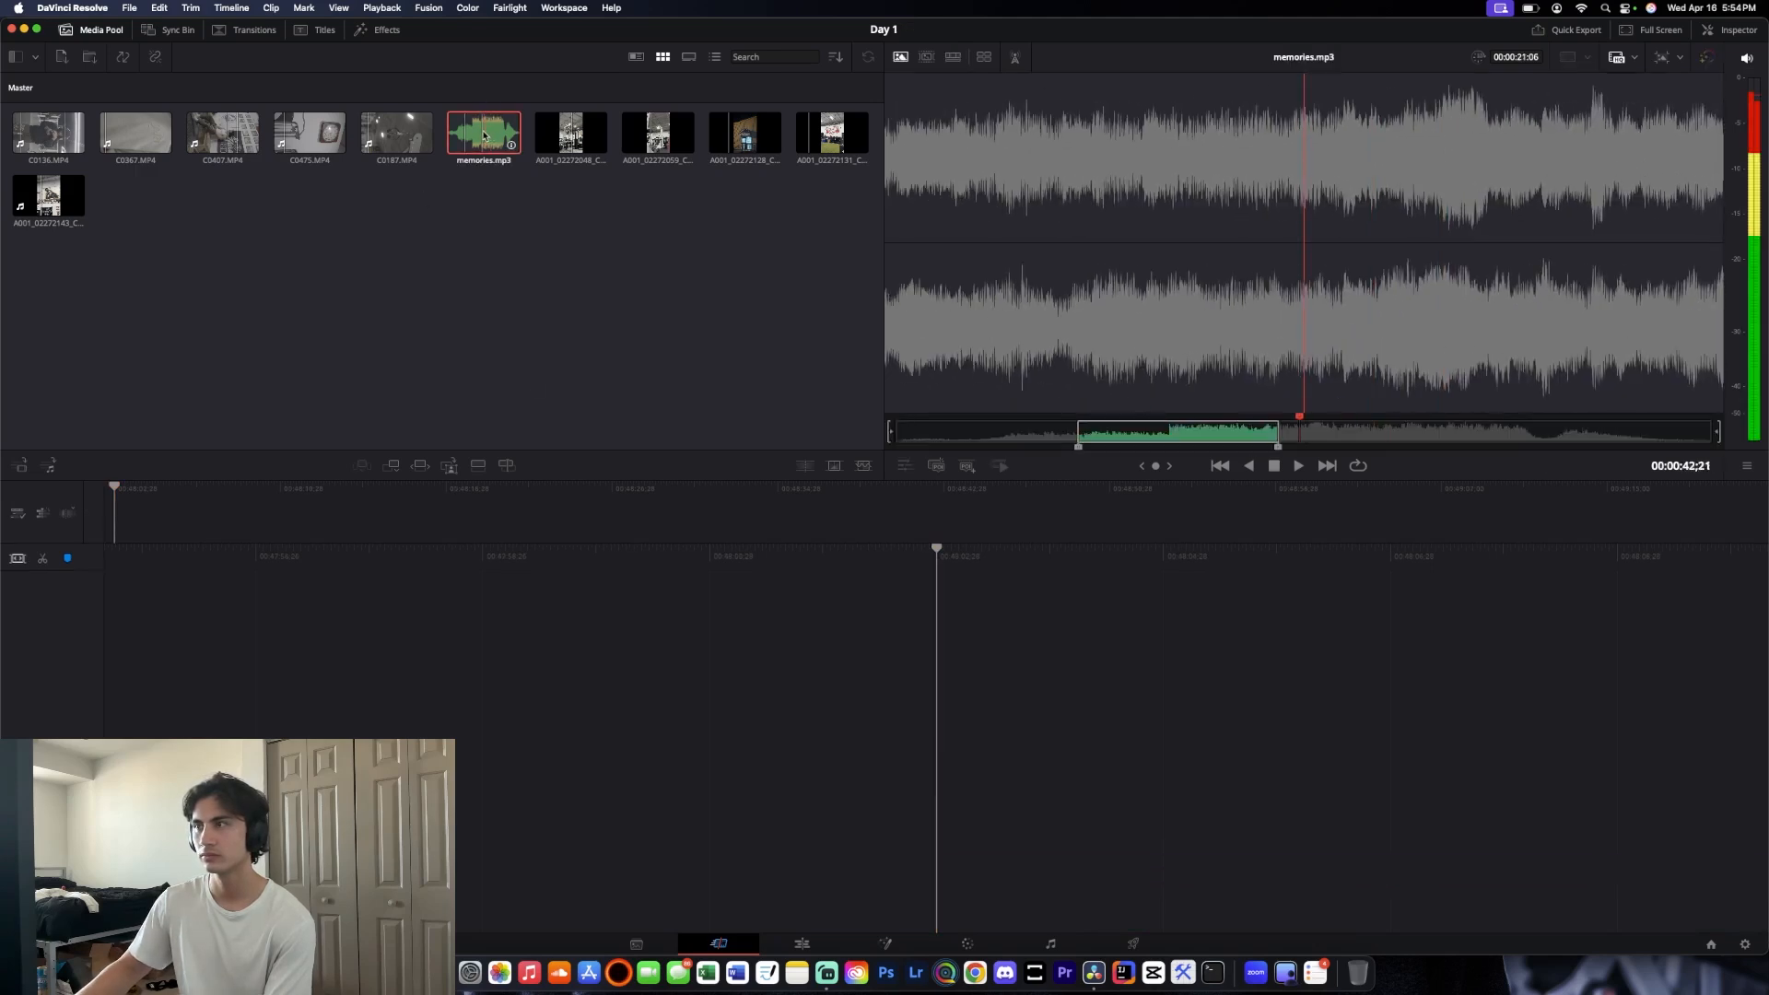
pyautogui.moveTo(485, 131); pyautogui.dragTo(820, 817)
pyautogui.press('super+z')
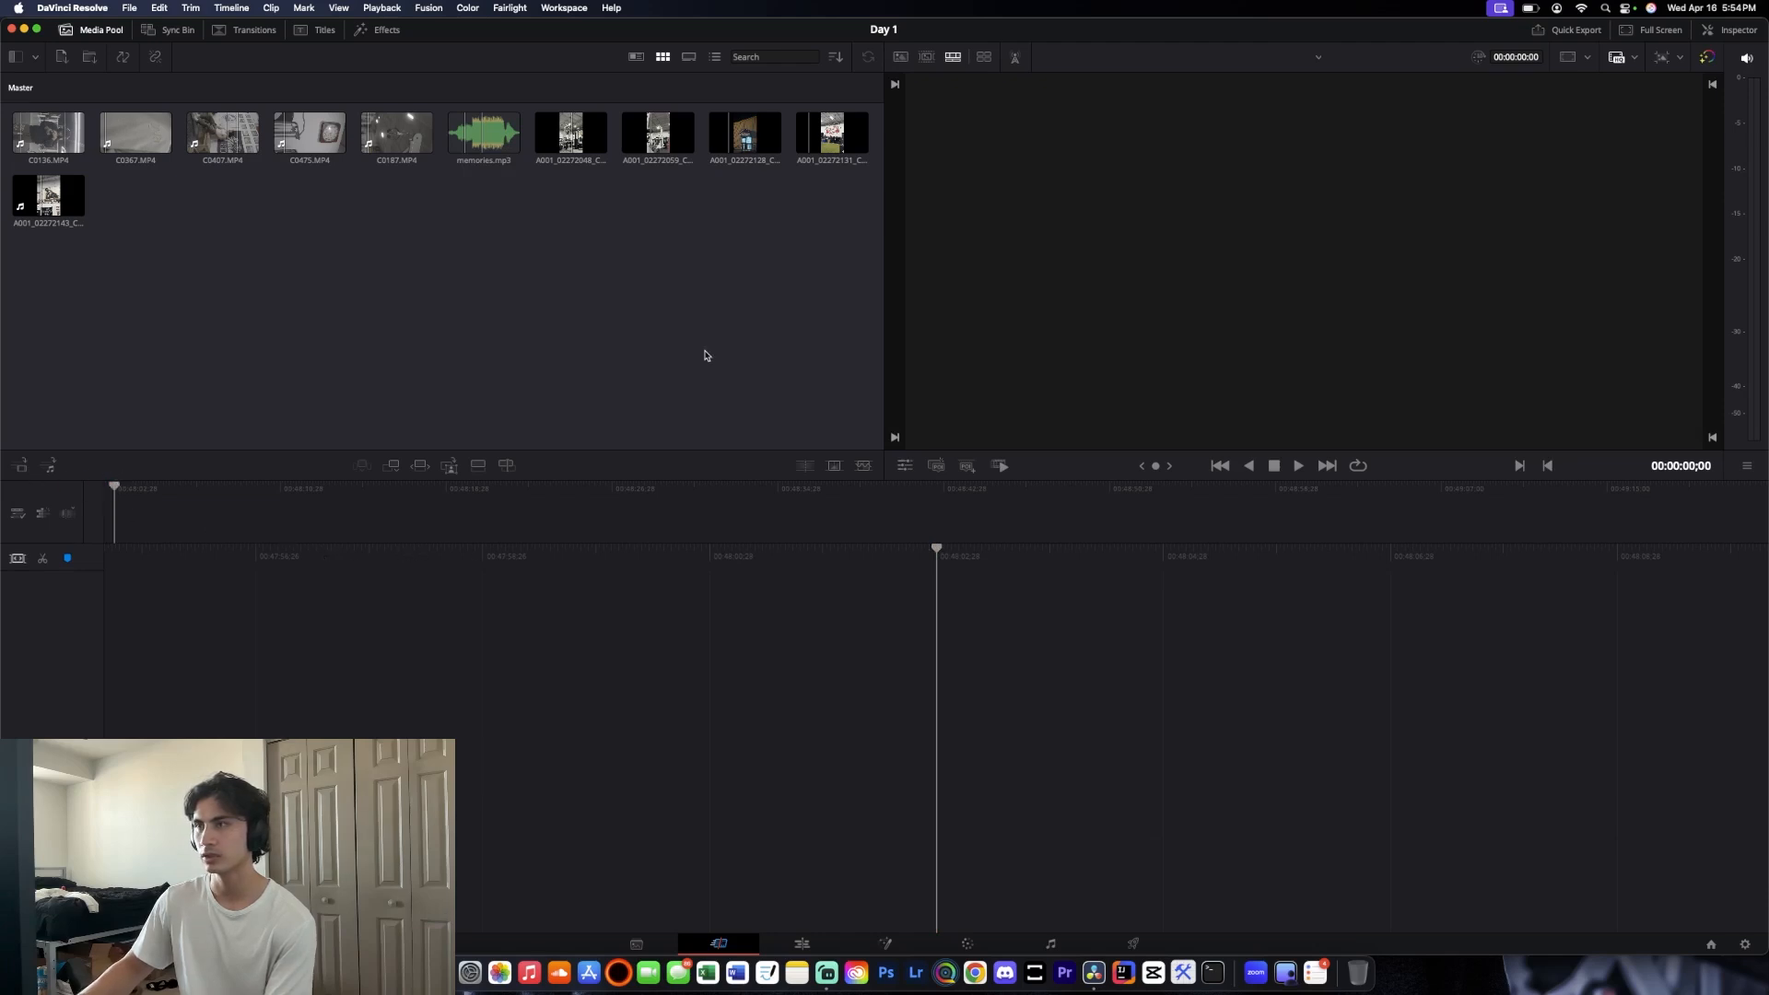
pyautogui.moveTo(488, 138); pyautogui.dragTo(517, 563)
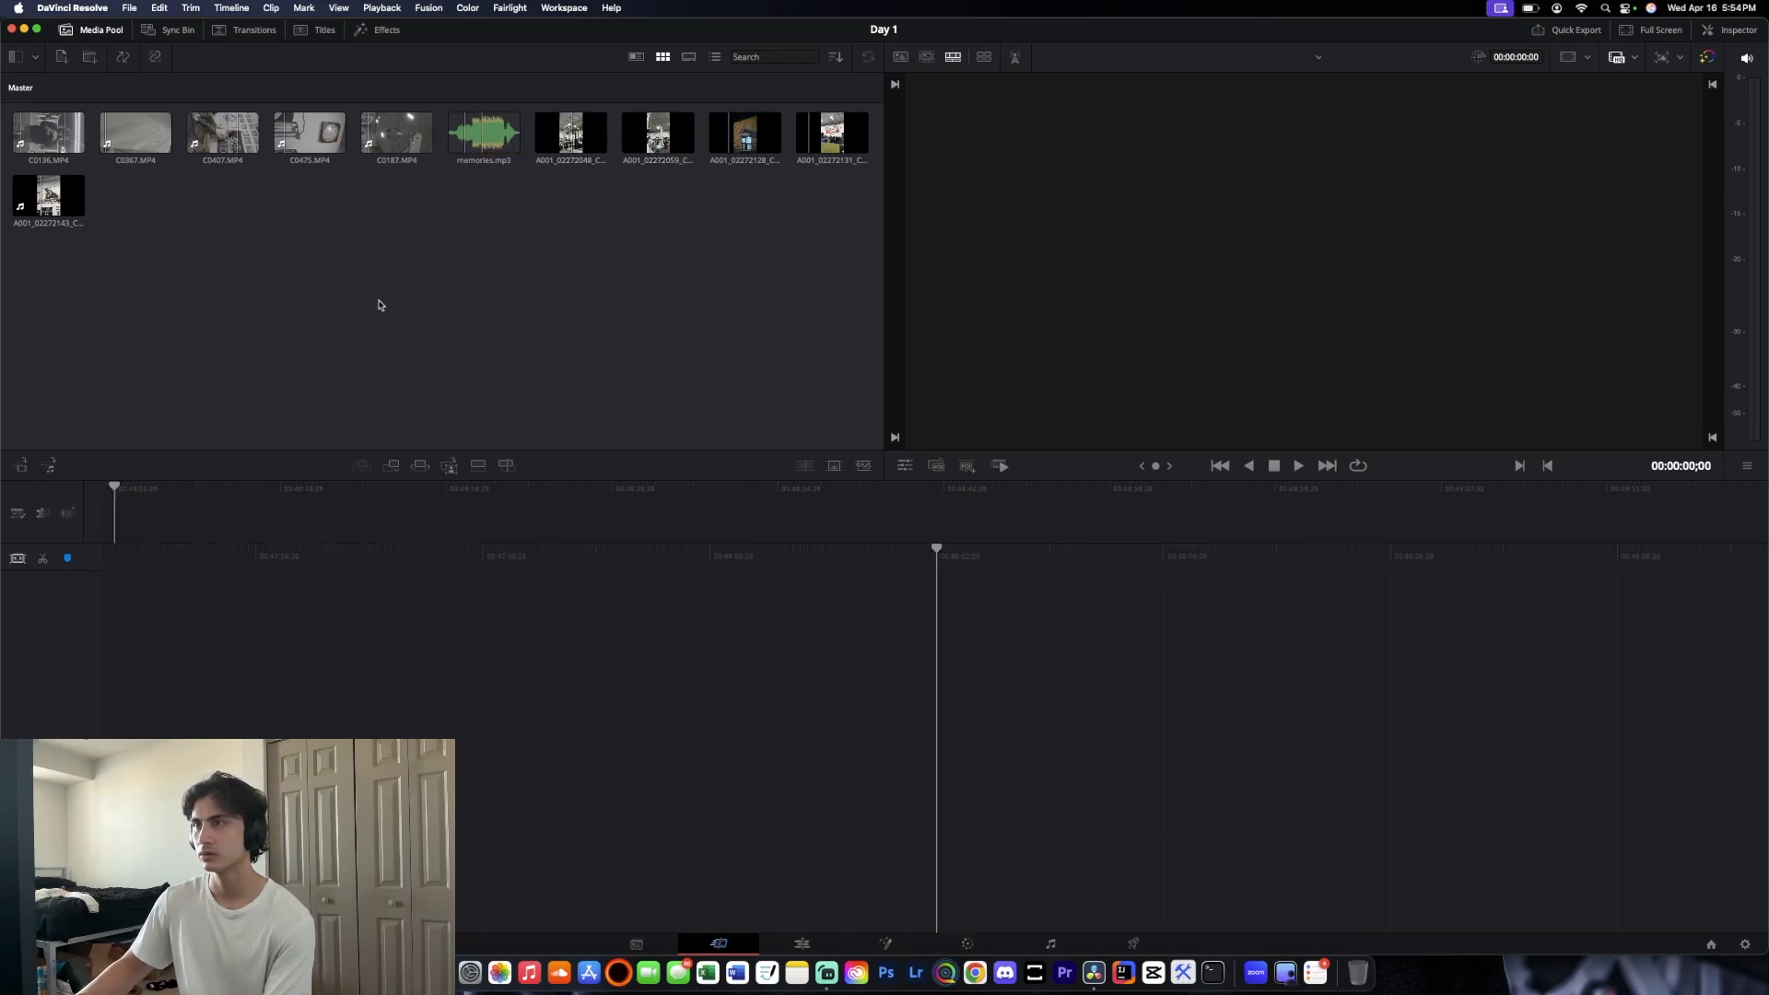
pyautogui.moveTo(484, 131); pyautogui.dragTo(117, 527)
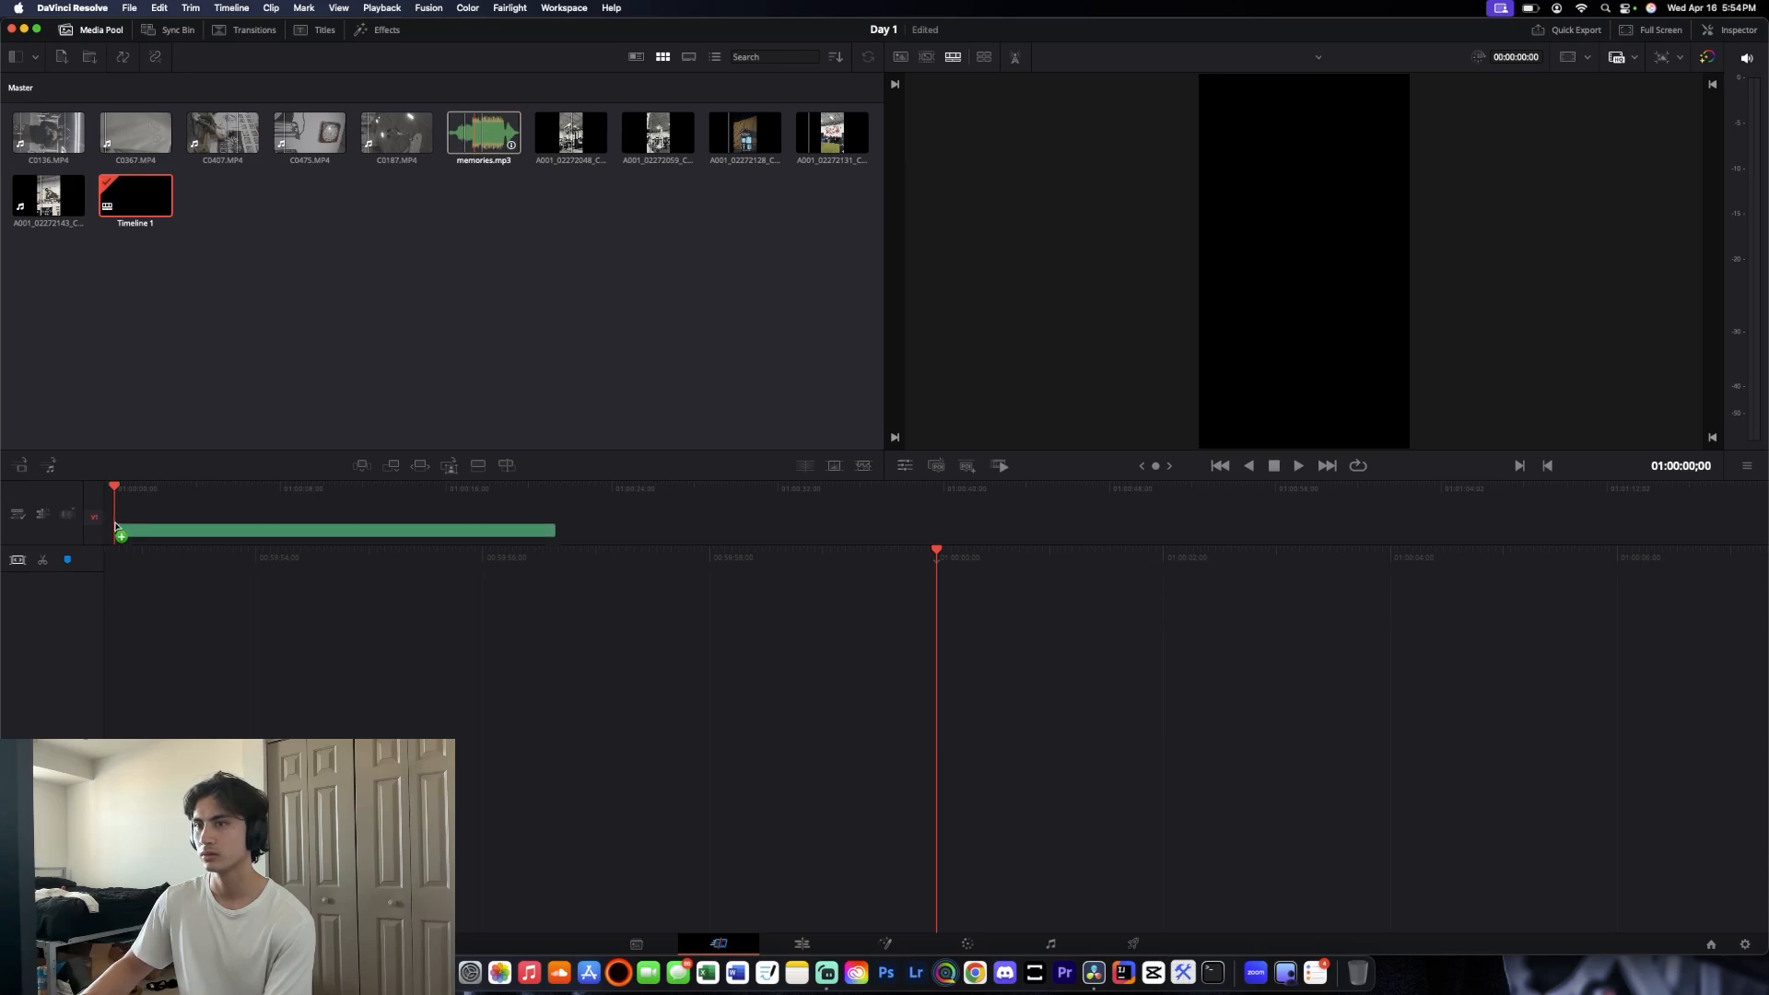
pyautogui.press('super+z')
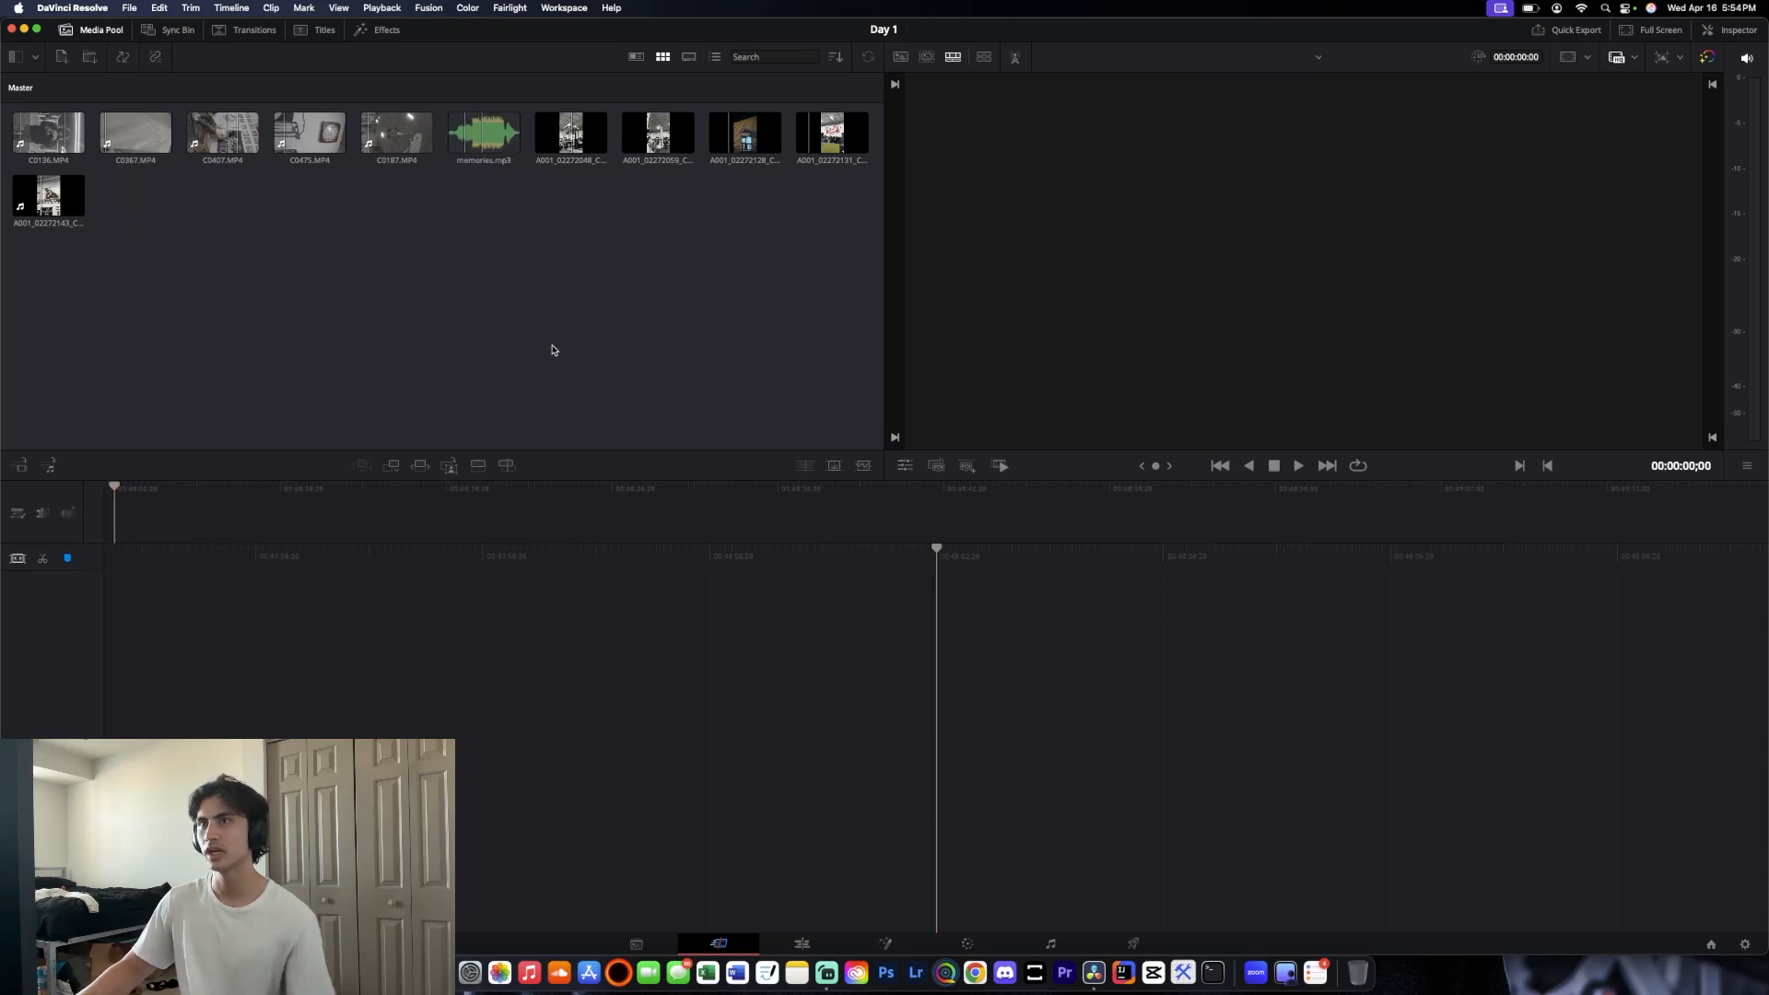
# Try to start a timeline by placing memories.mp3 in the empty timeline area, after checking the Edit page
pyautogui.click(494, 131)
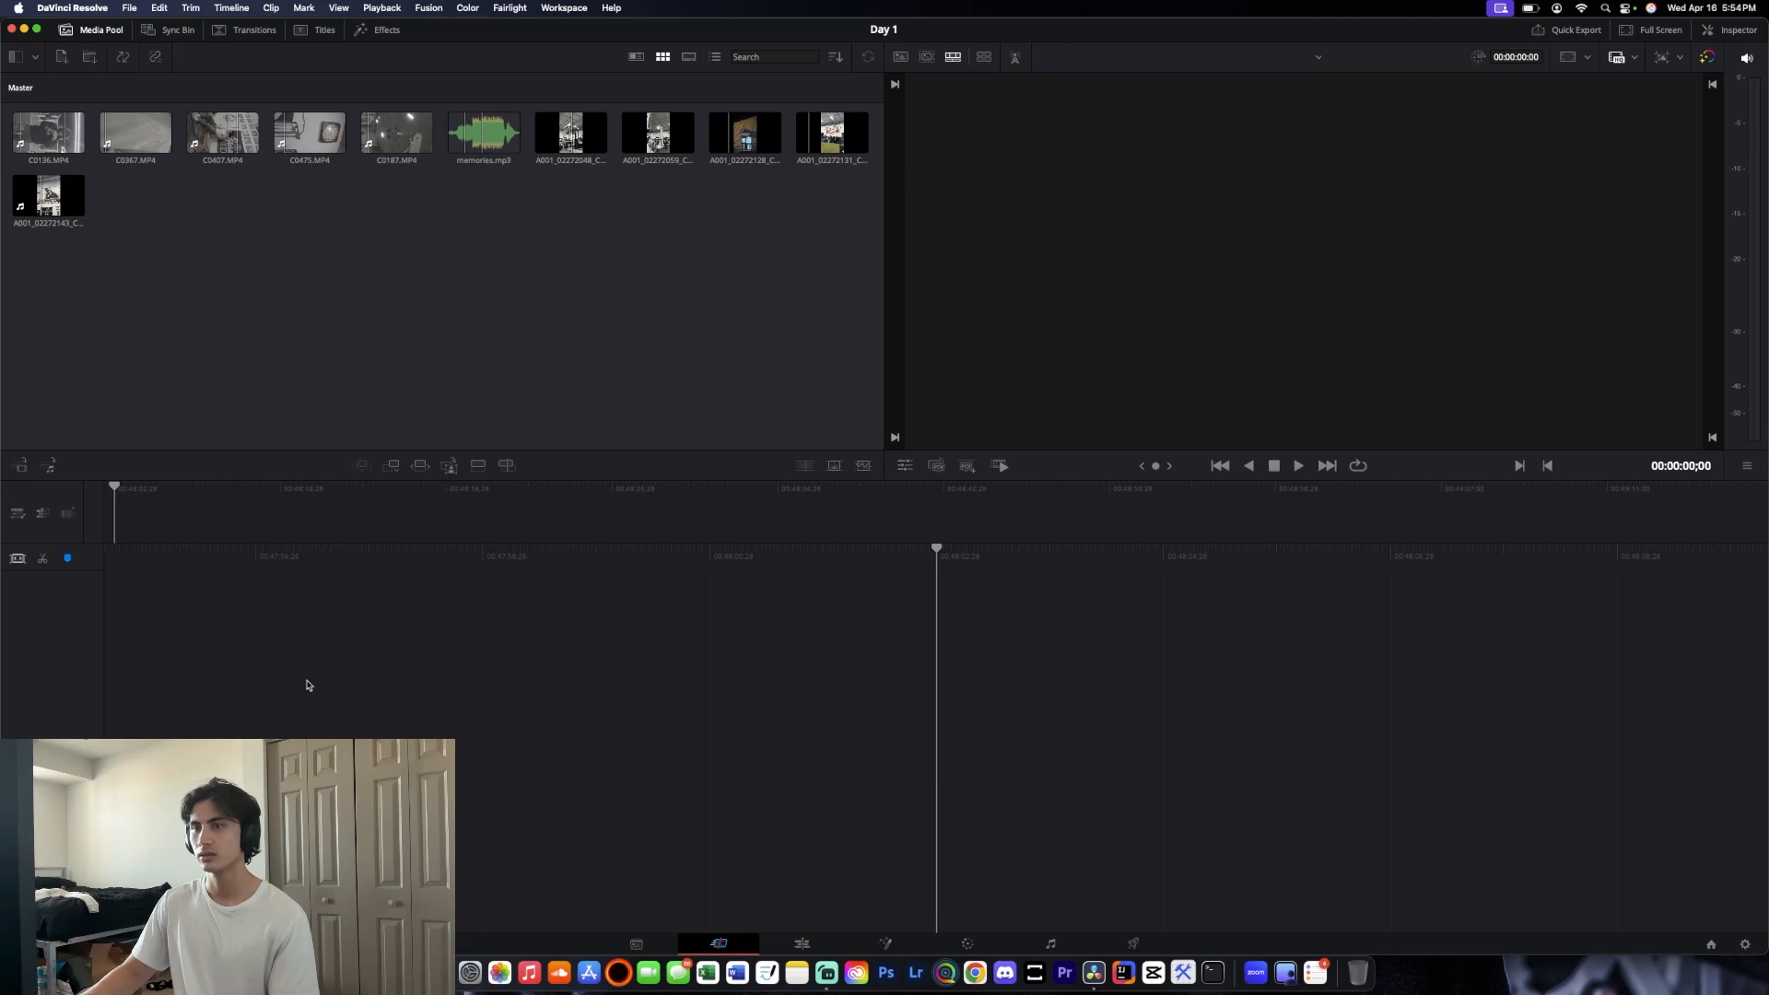
pyautogui.click(803, 944)
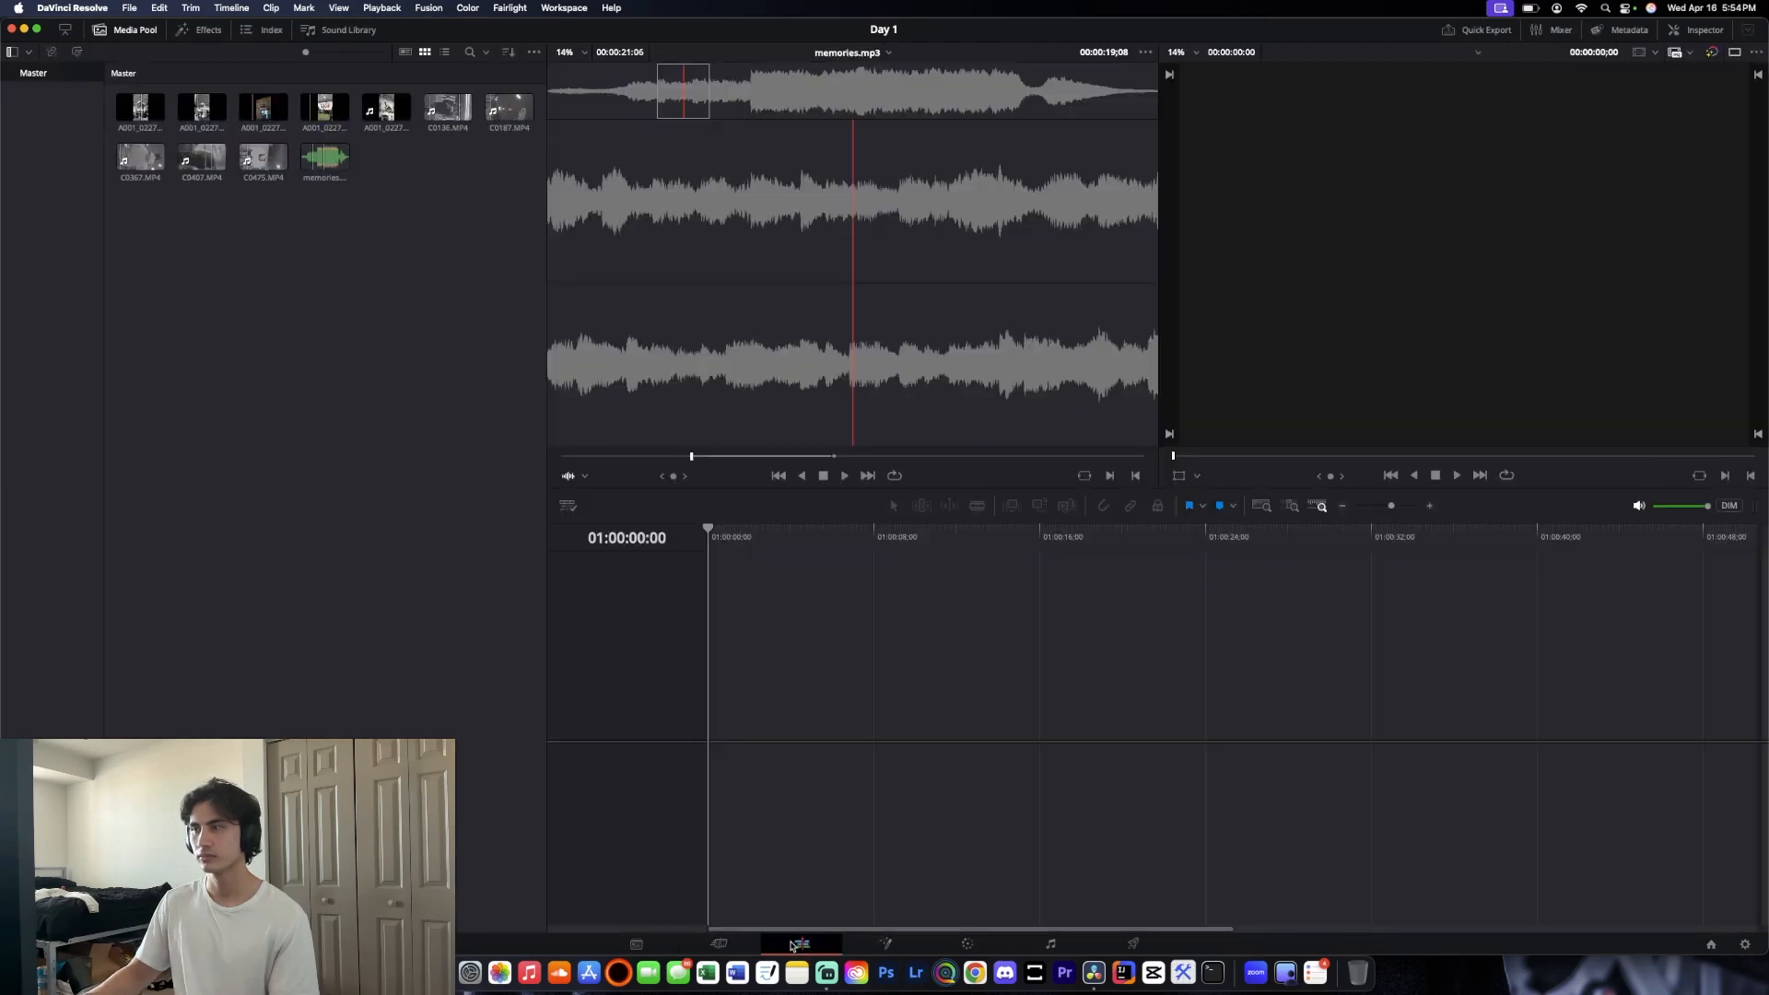
pyautogui.click(719, 944)
pyautogui.moveTo(466, 108); pyautogui.dragTo(938, 865)
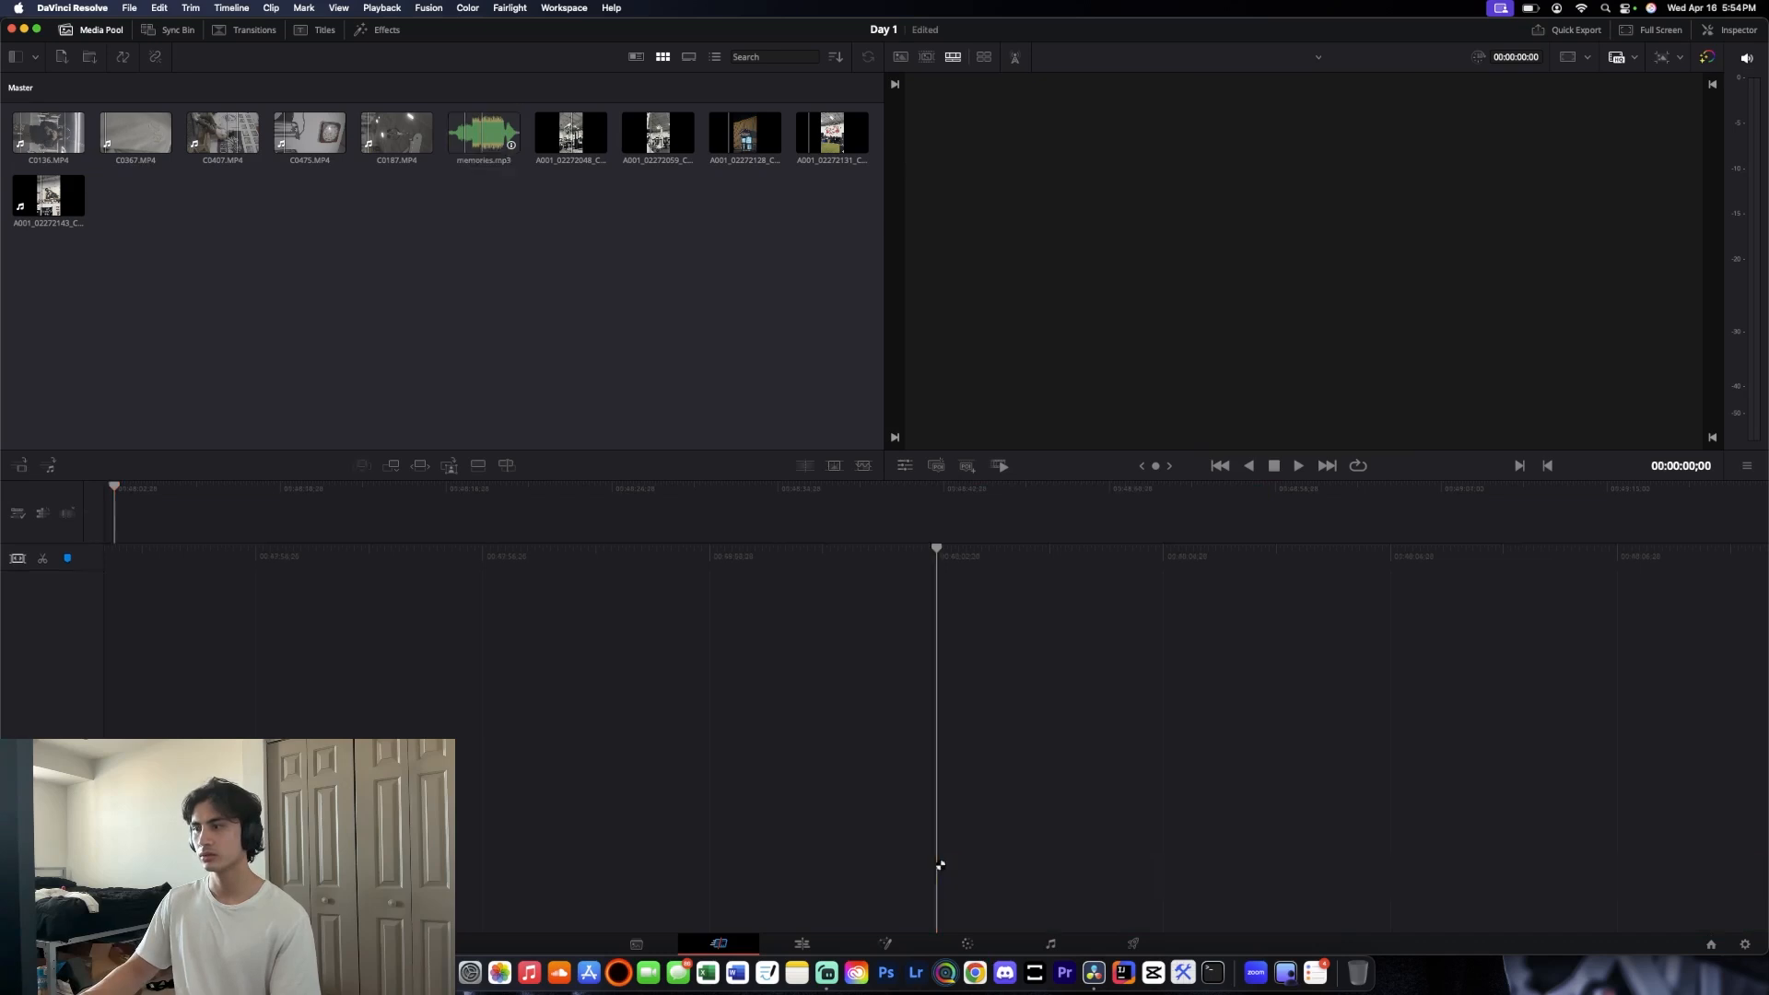
pyautogui.moveTo(484, 133); pyautogui.dragTo(960, 847)
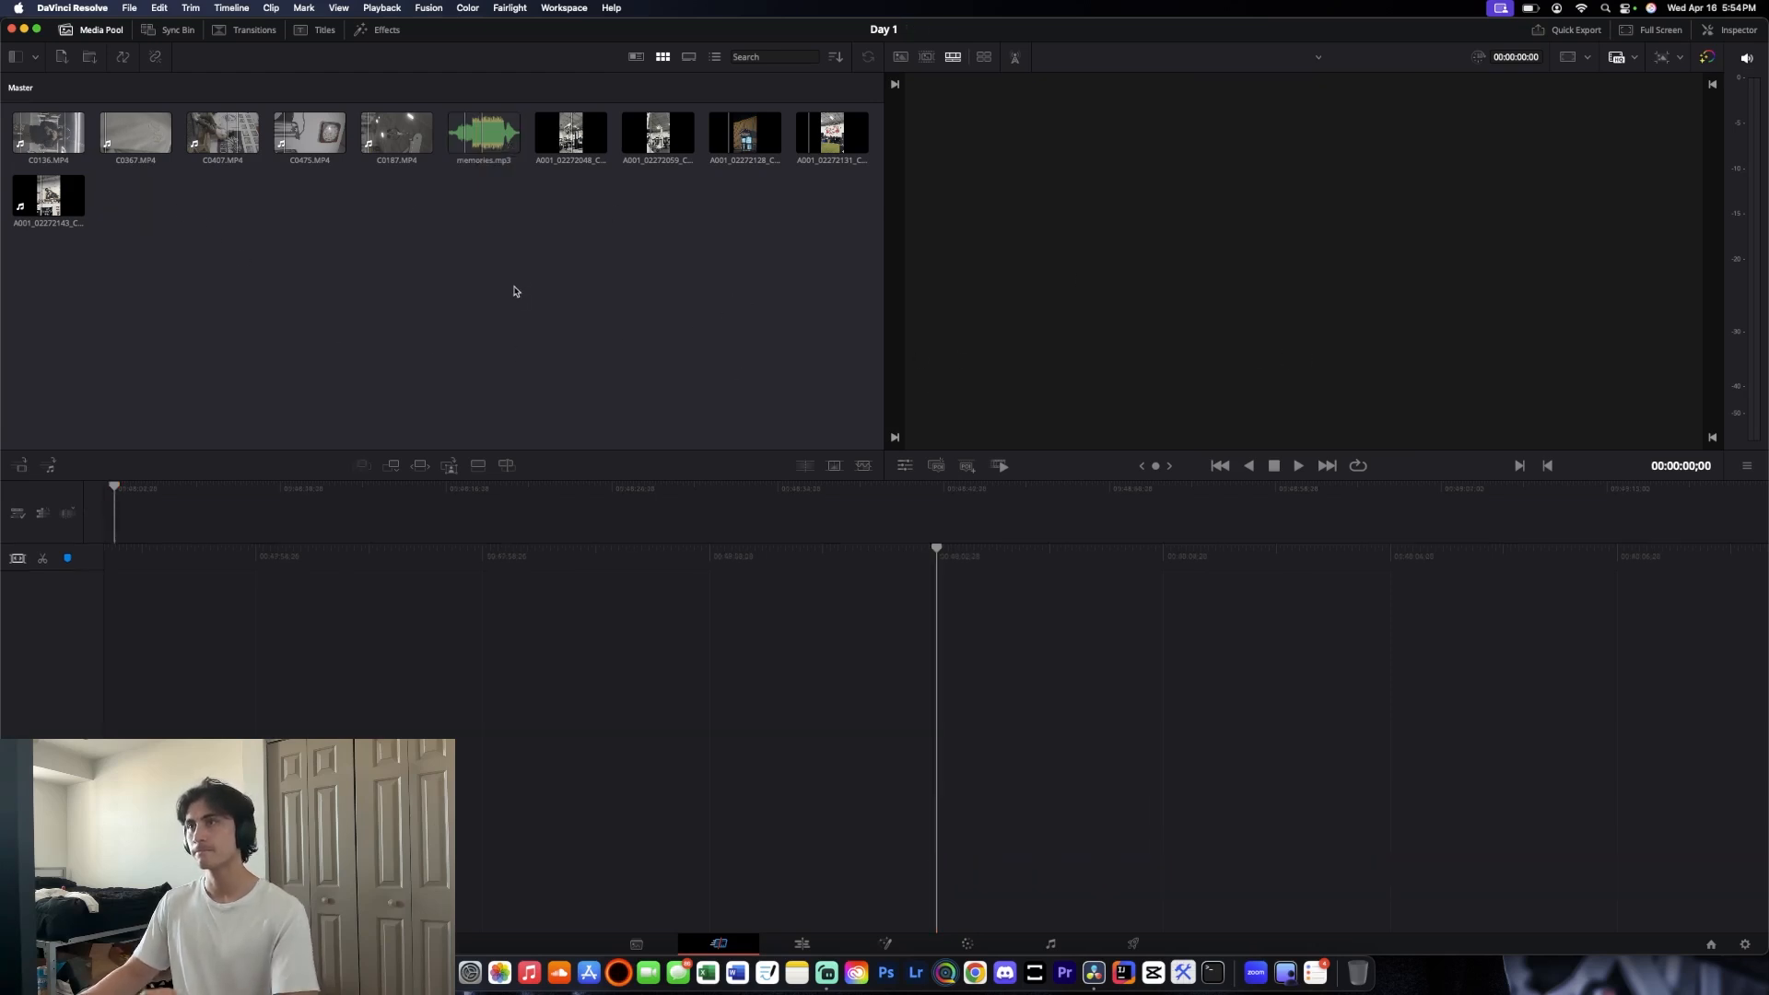
# Review the clip options and source waveform of memories.mp3, and retry placing it in the empty timeline
pyautogui.rightClick(483, 138)
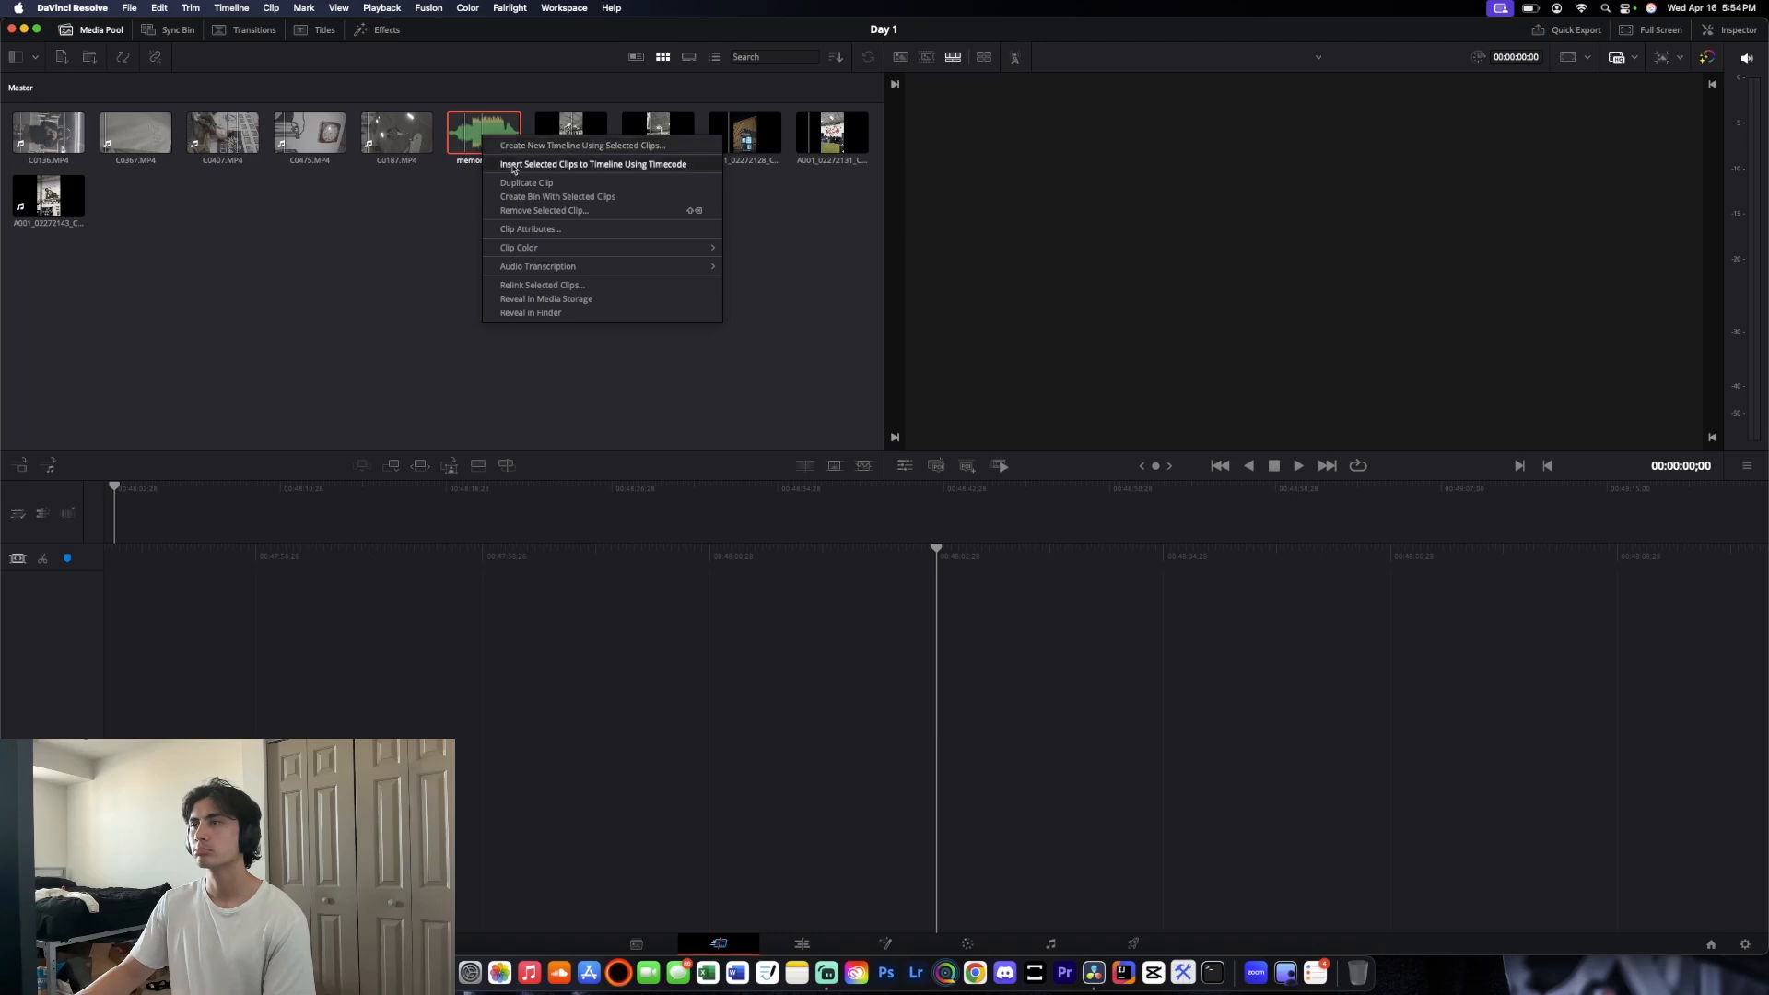
pyautogui.click(466, 127)
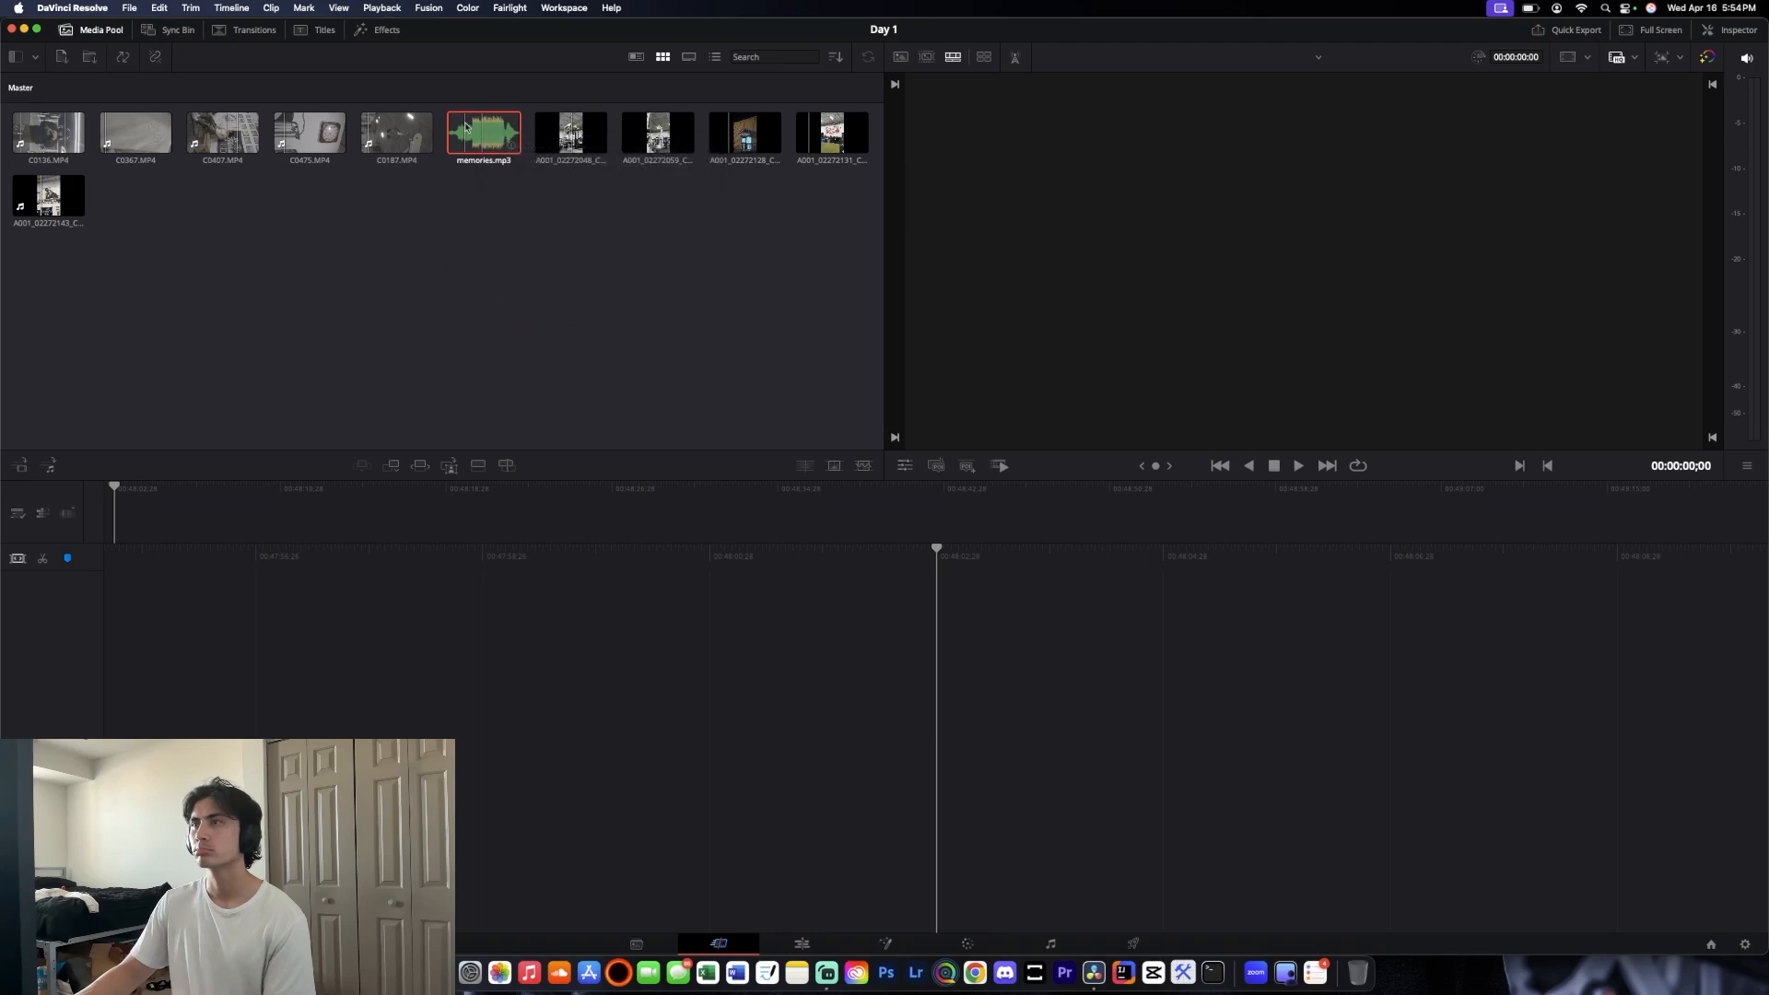
pyautogui.click(476, 140)
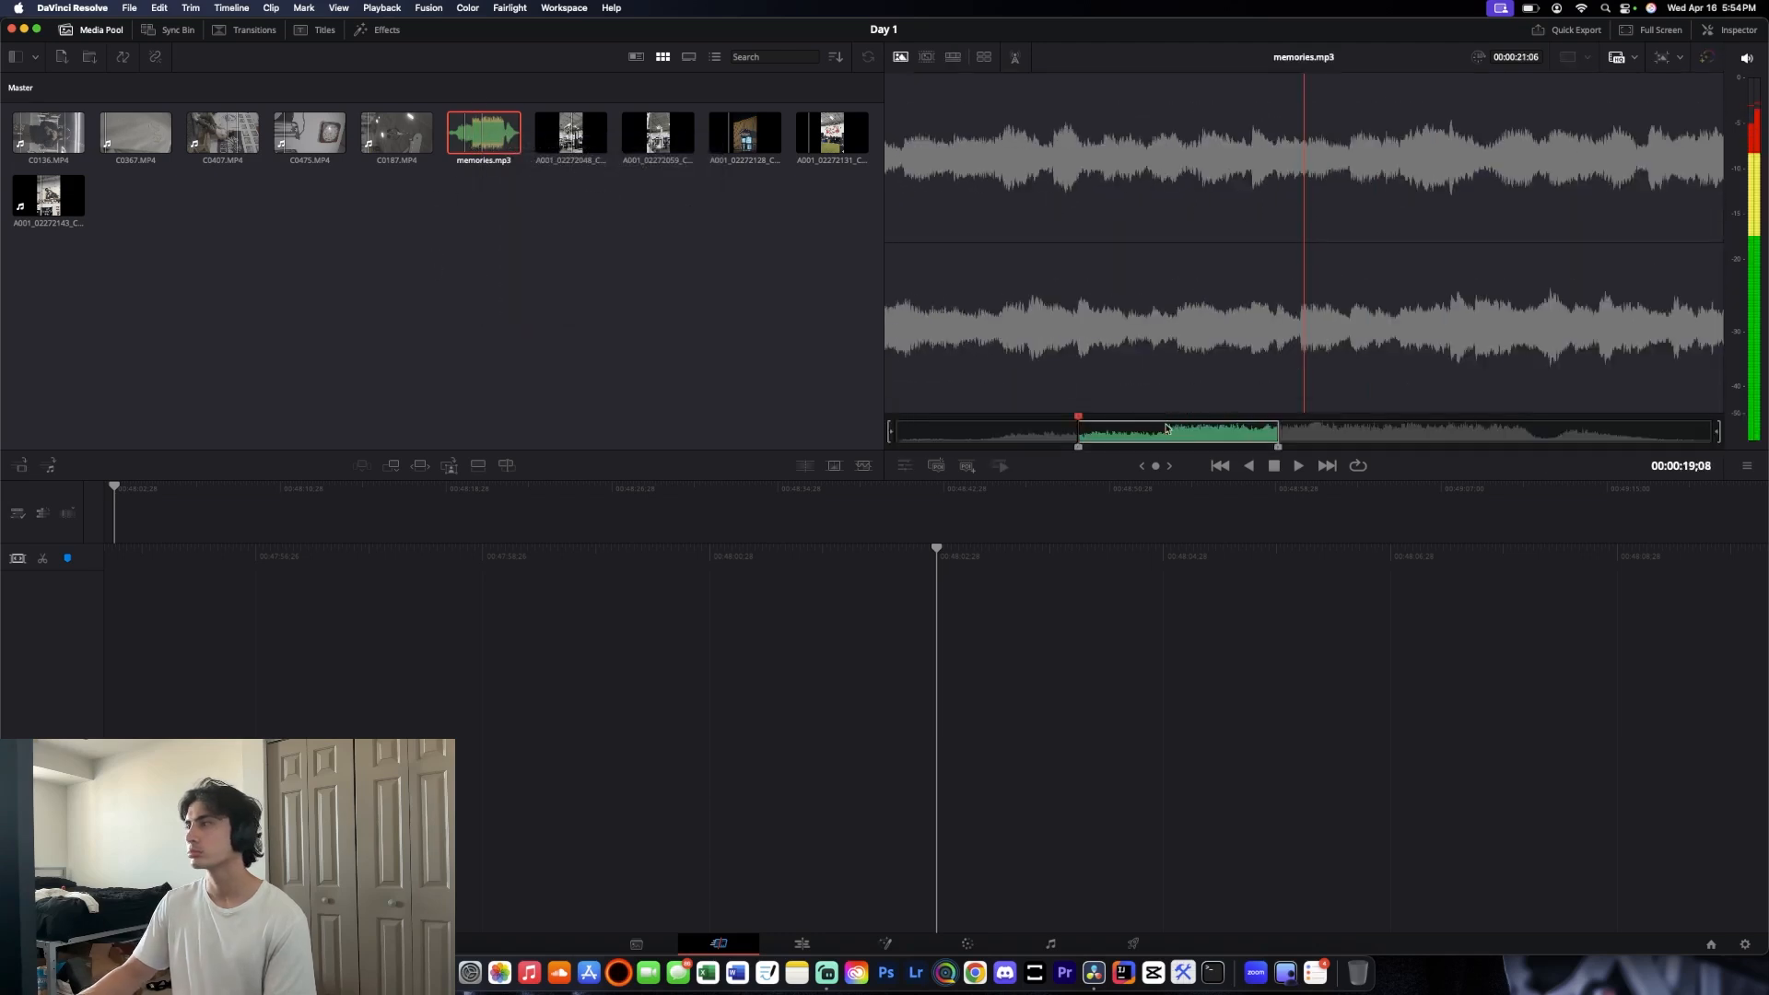
pyautogui.rightClick(479, 129)
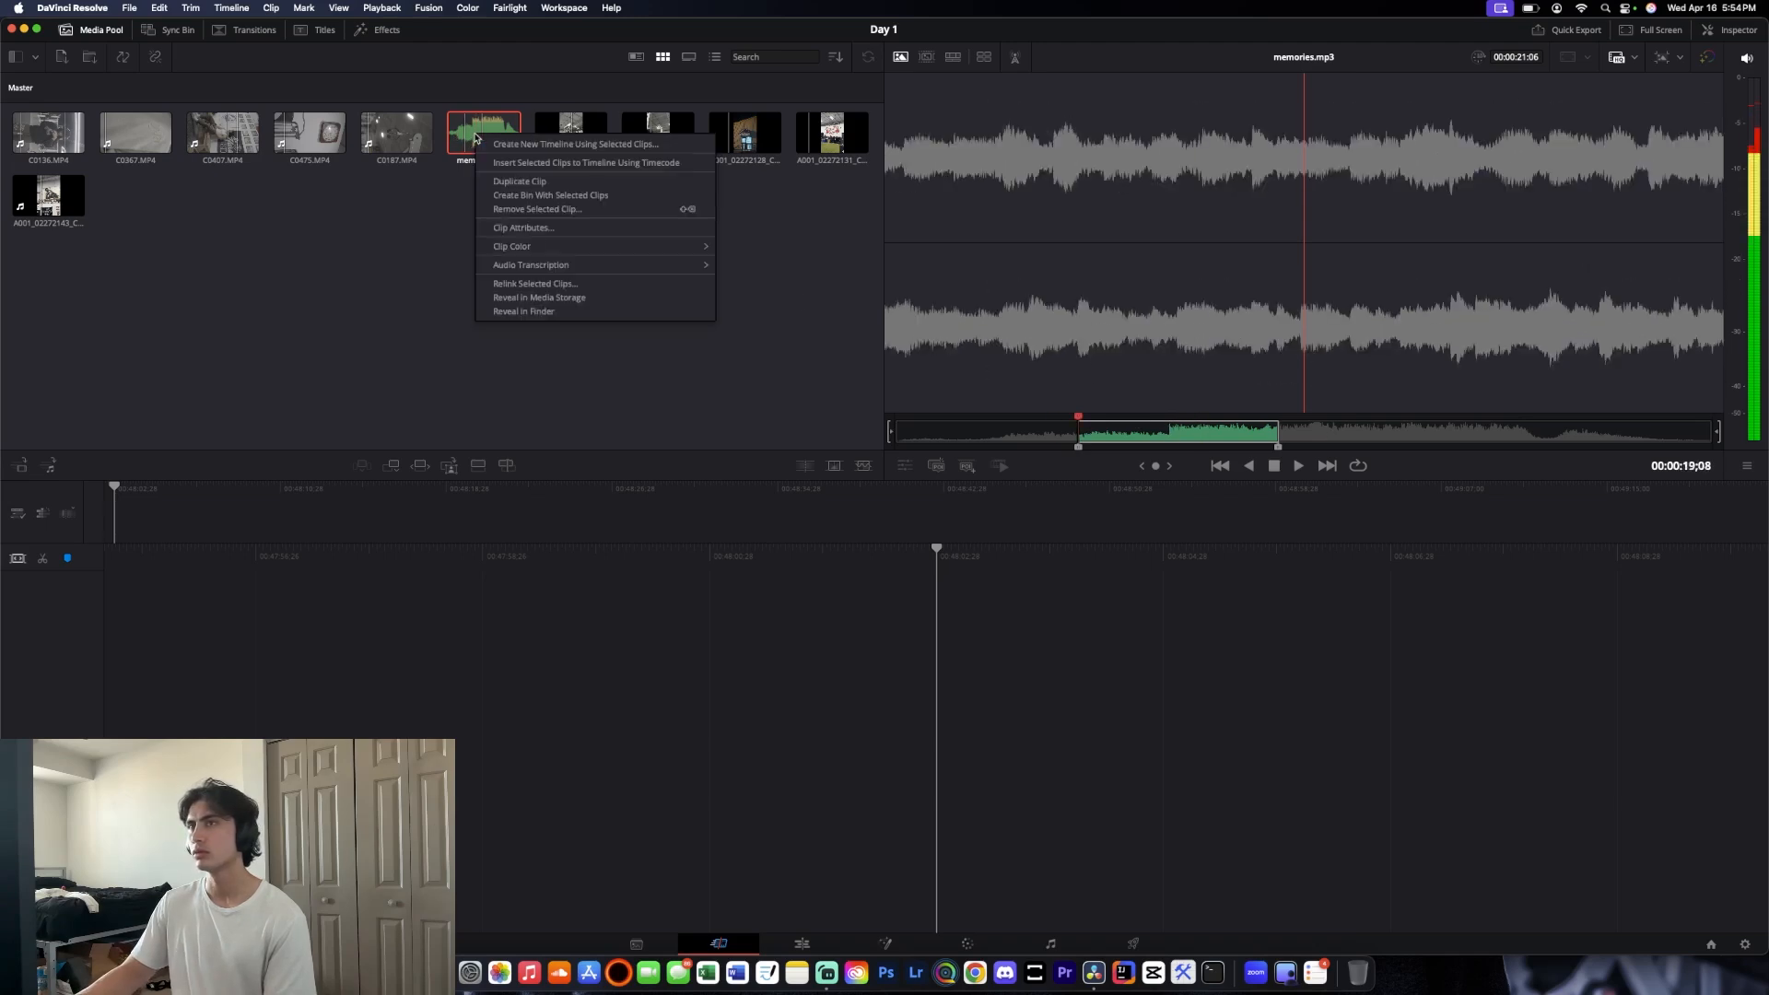
pyautogui.click(371, 304)
pyautogui.click(180, 33)
pyautogui.click(180, 33)
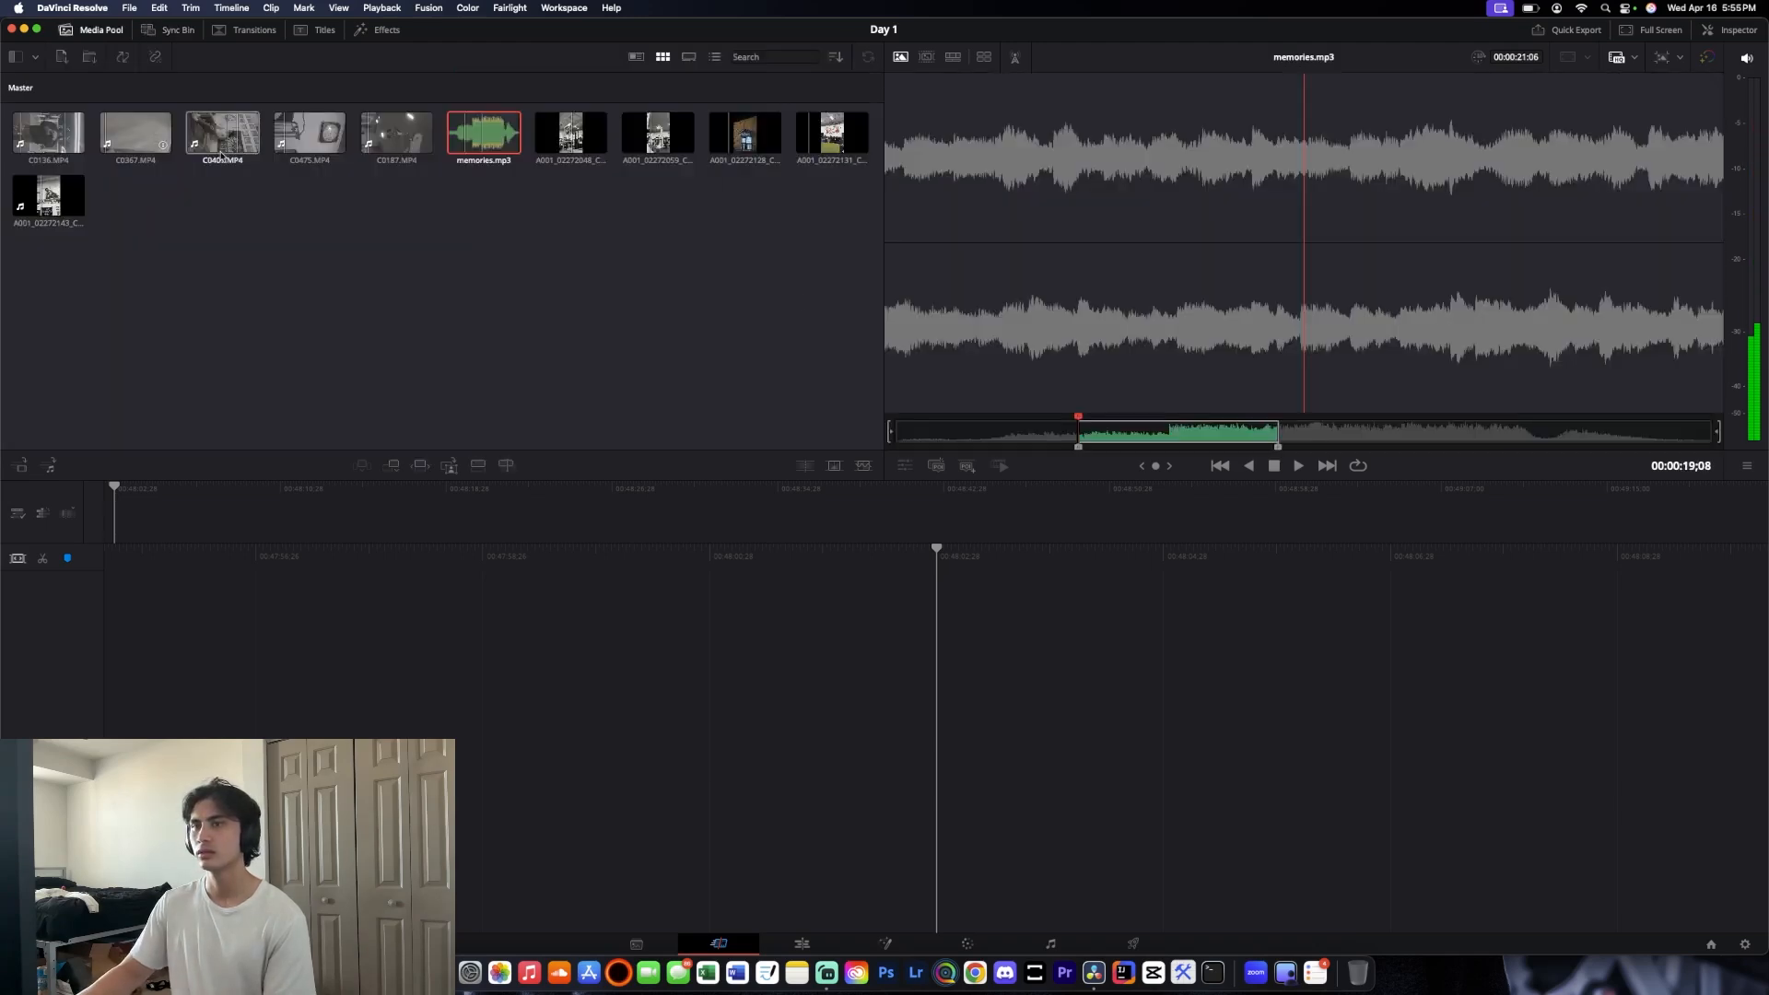
pyautogui.moveTo(490, 136); pyautogui.dragTo(574, 419)
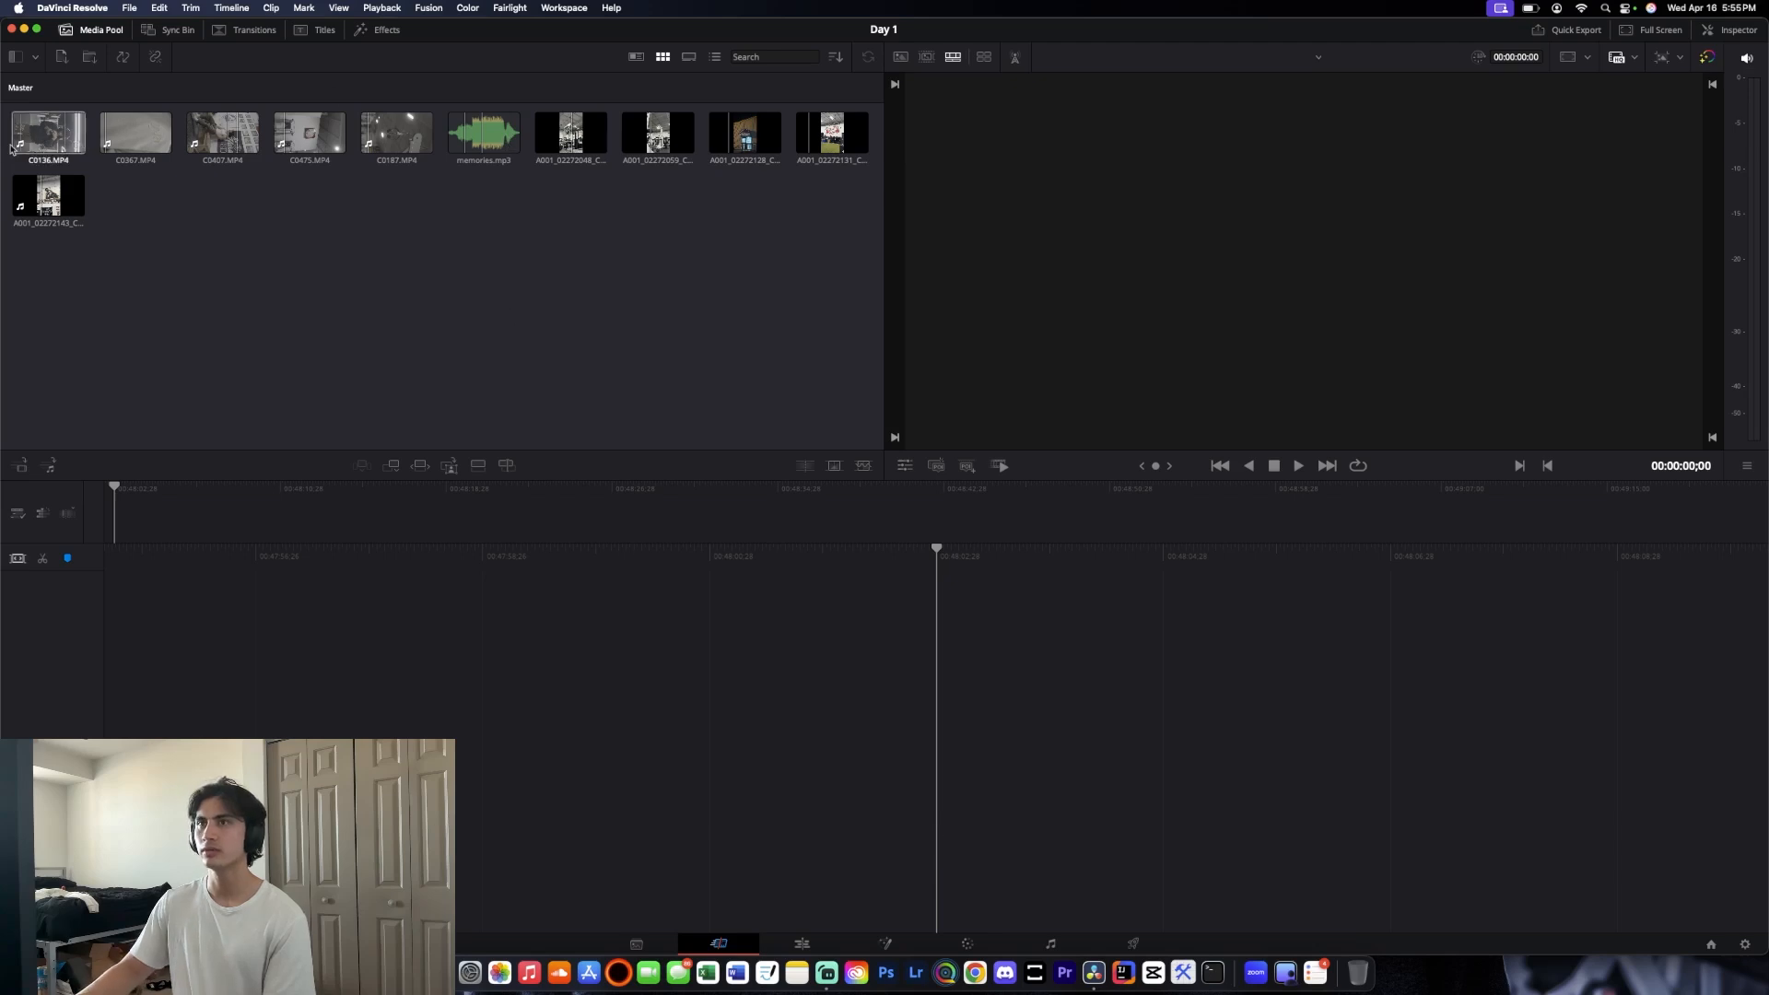
# Create a timeline from A001_02272128_C008.mov, play its opening, and move the clip up to the second video track
pyautogui.click(742, 161)
pyautogui.moveTo(742, 161); pyautogui.dragTo(944, 754)
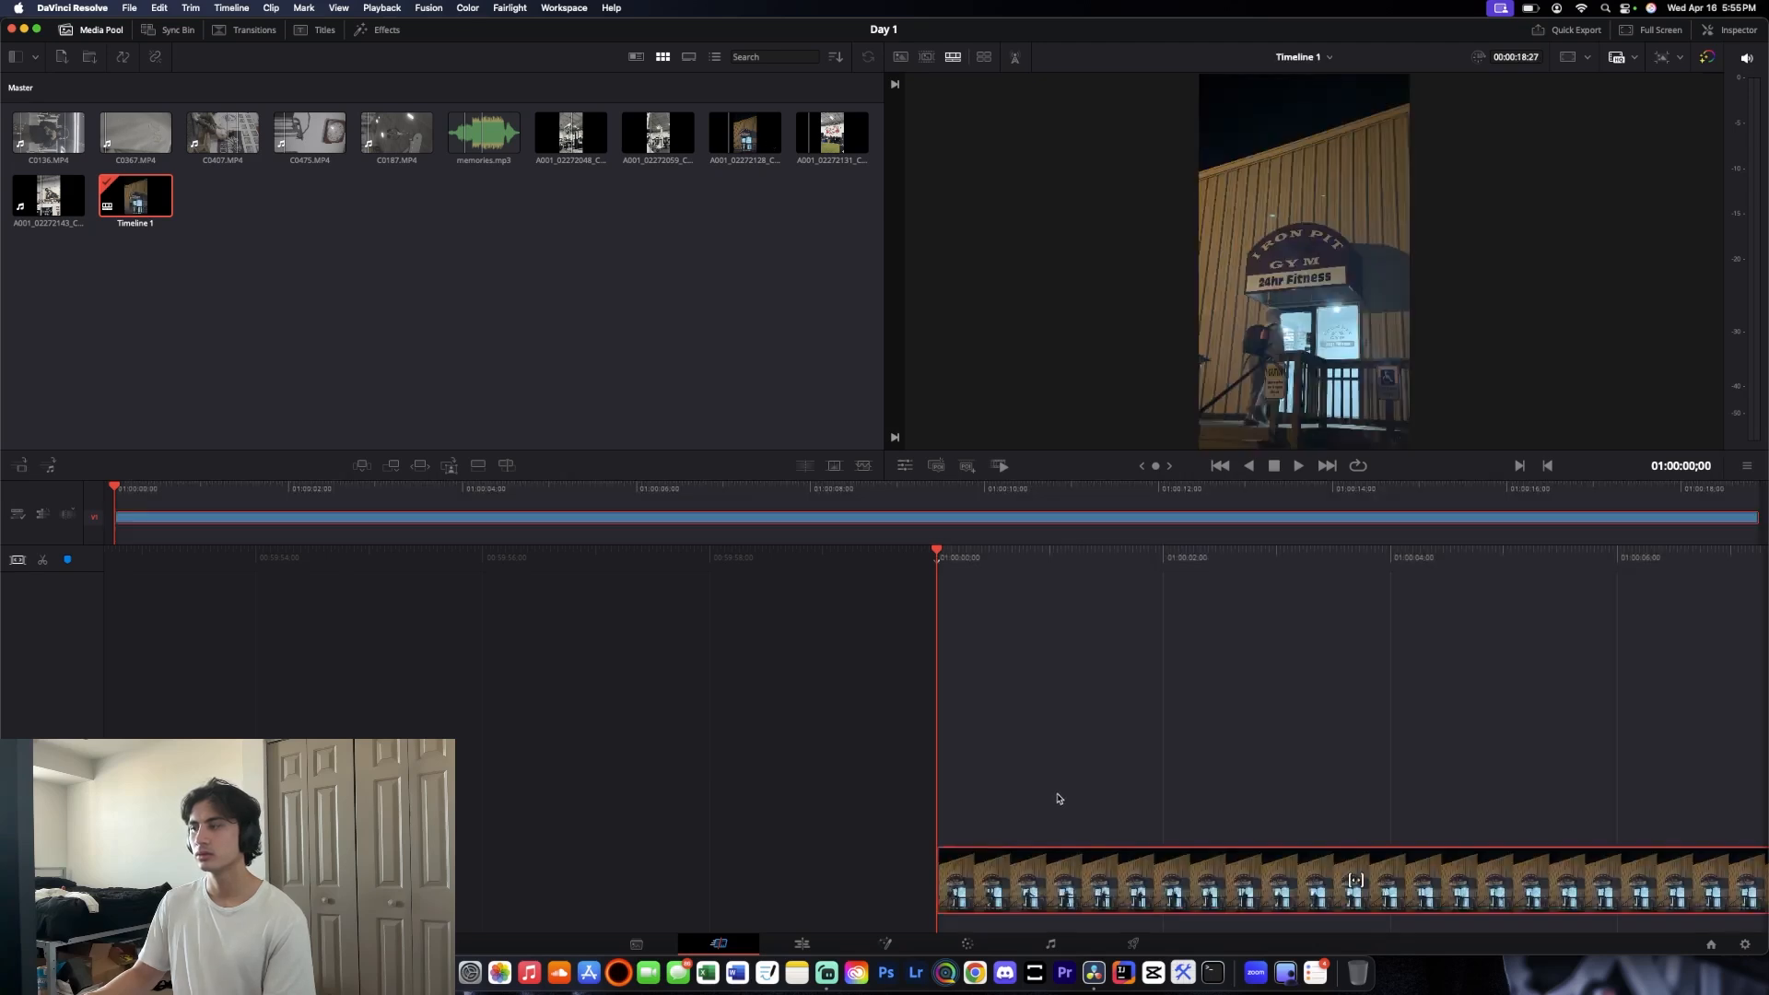
pyautogui.moveTo(972, 842); pyautogui.dragTo(960, 766)
pyautogui.press('space')
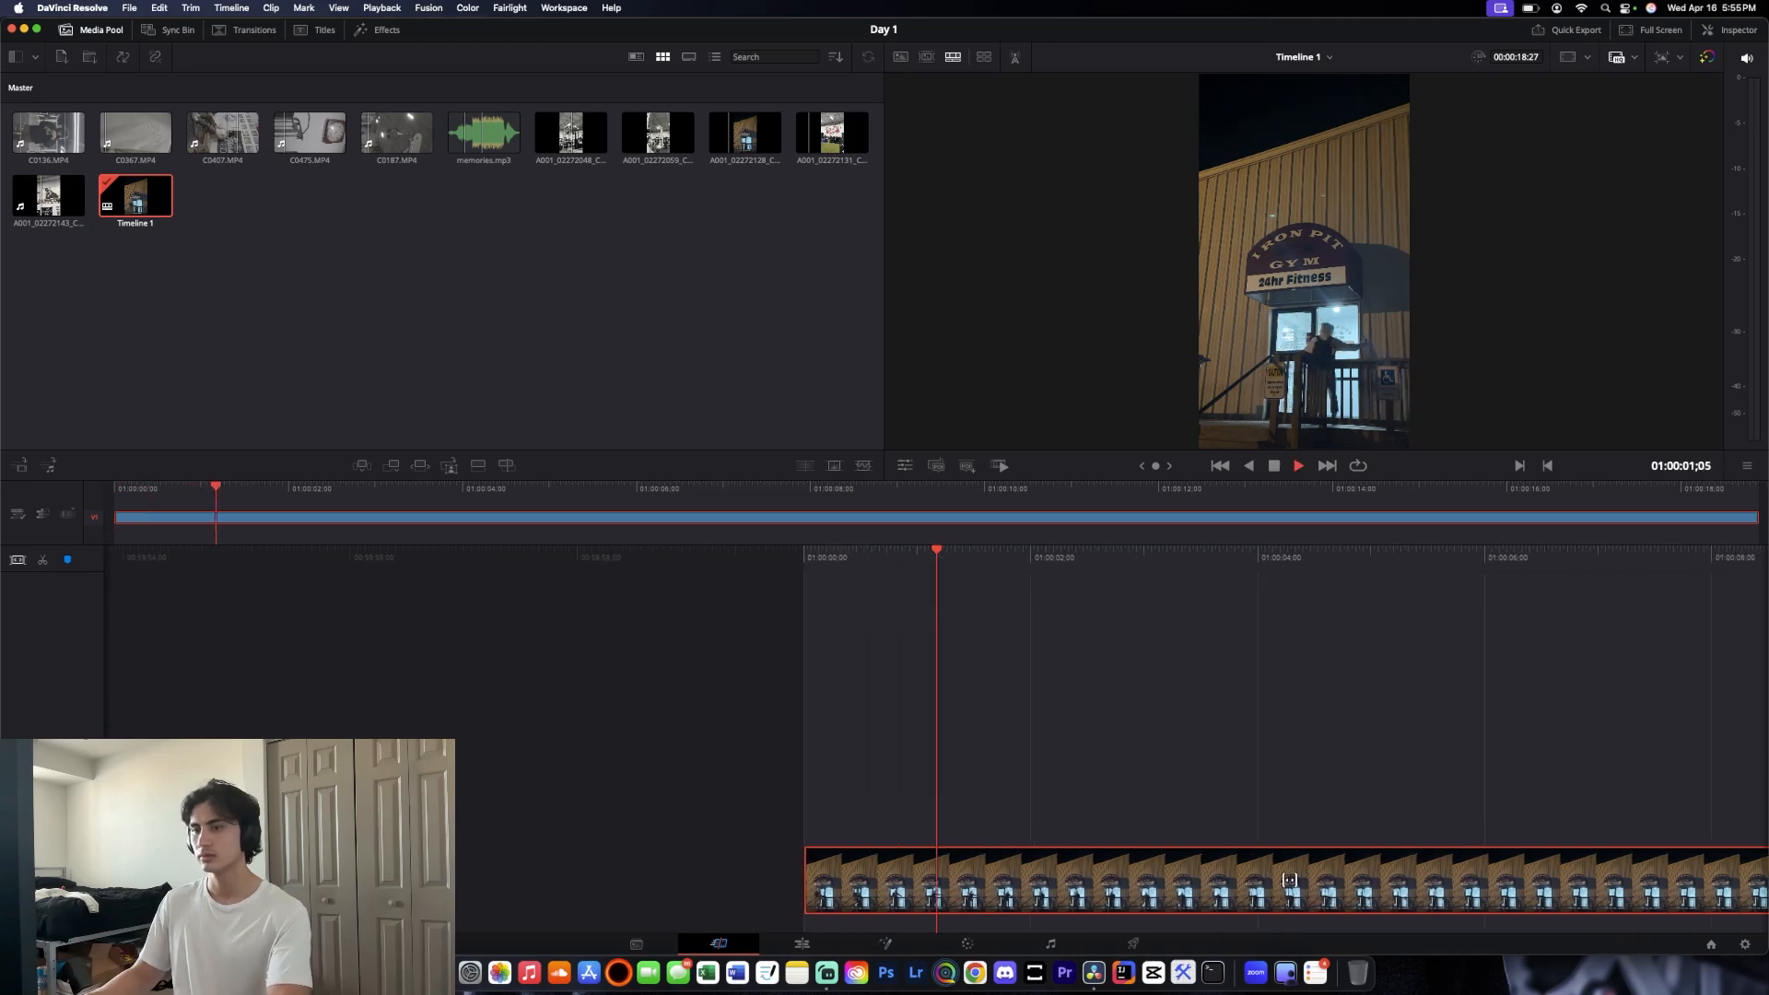
pyautogui.press('space')
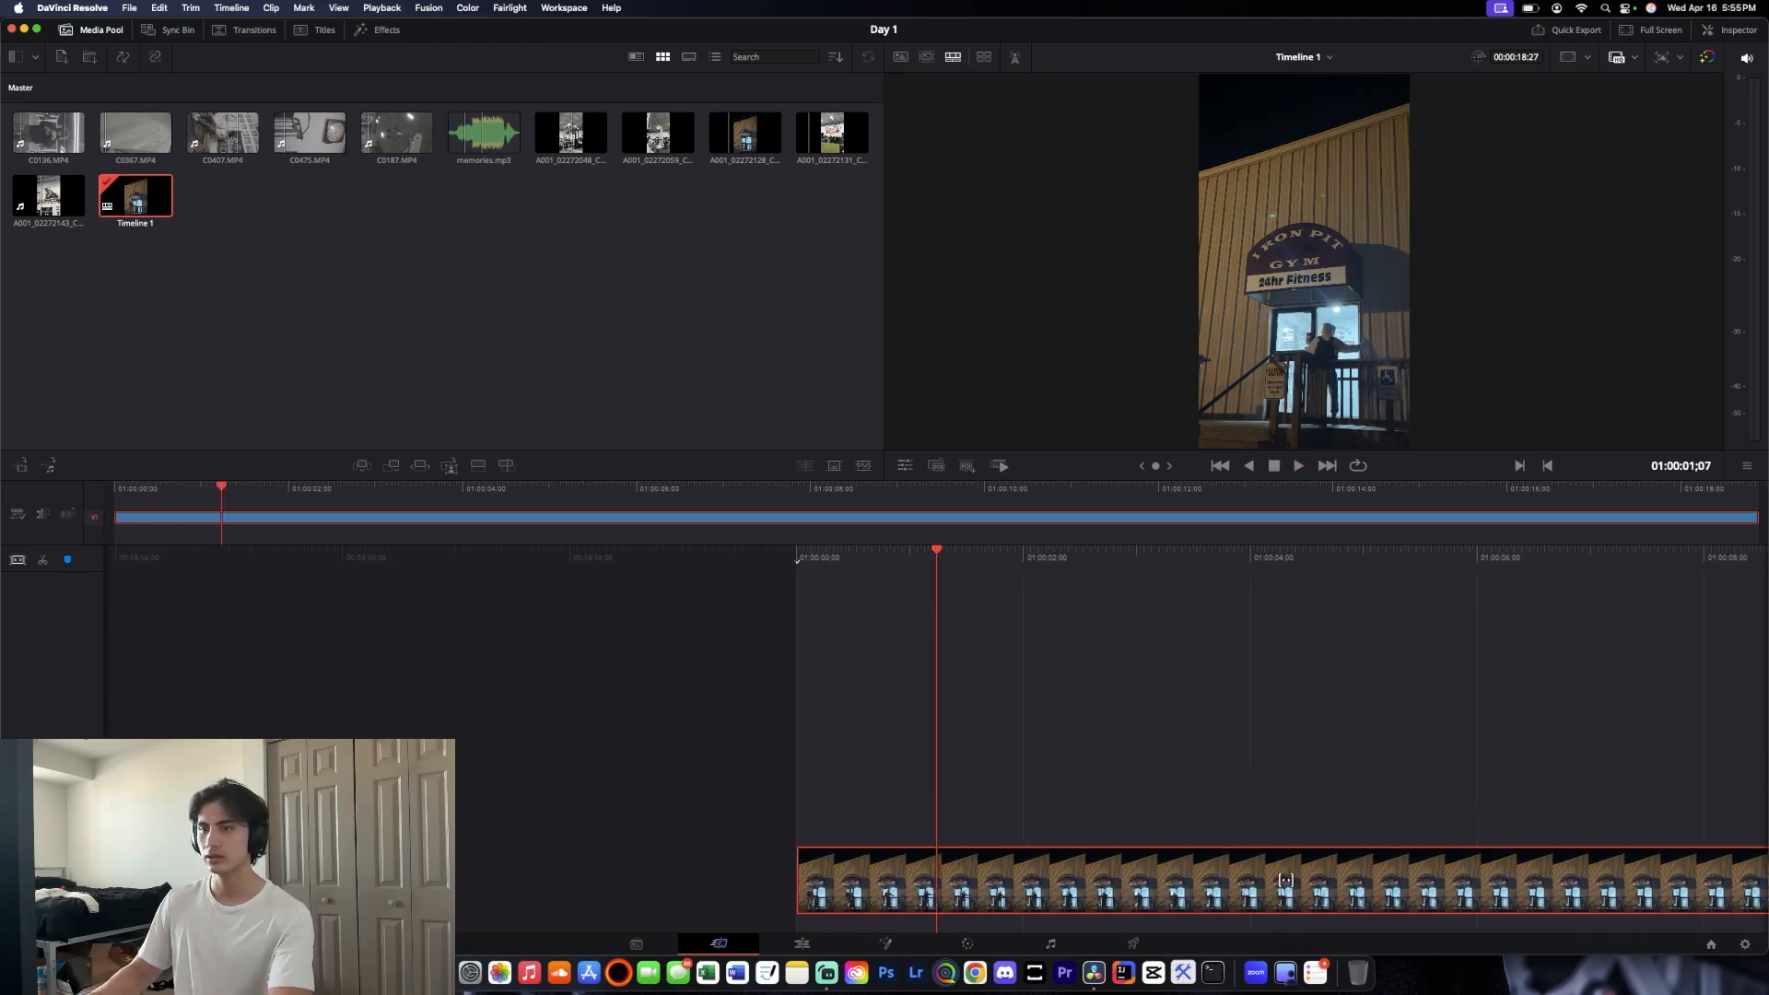
pyautogui.click(1286, 881)
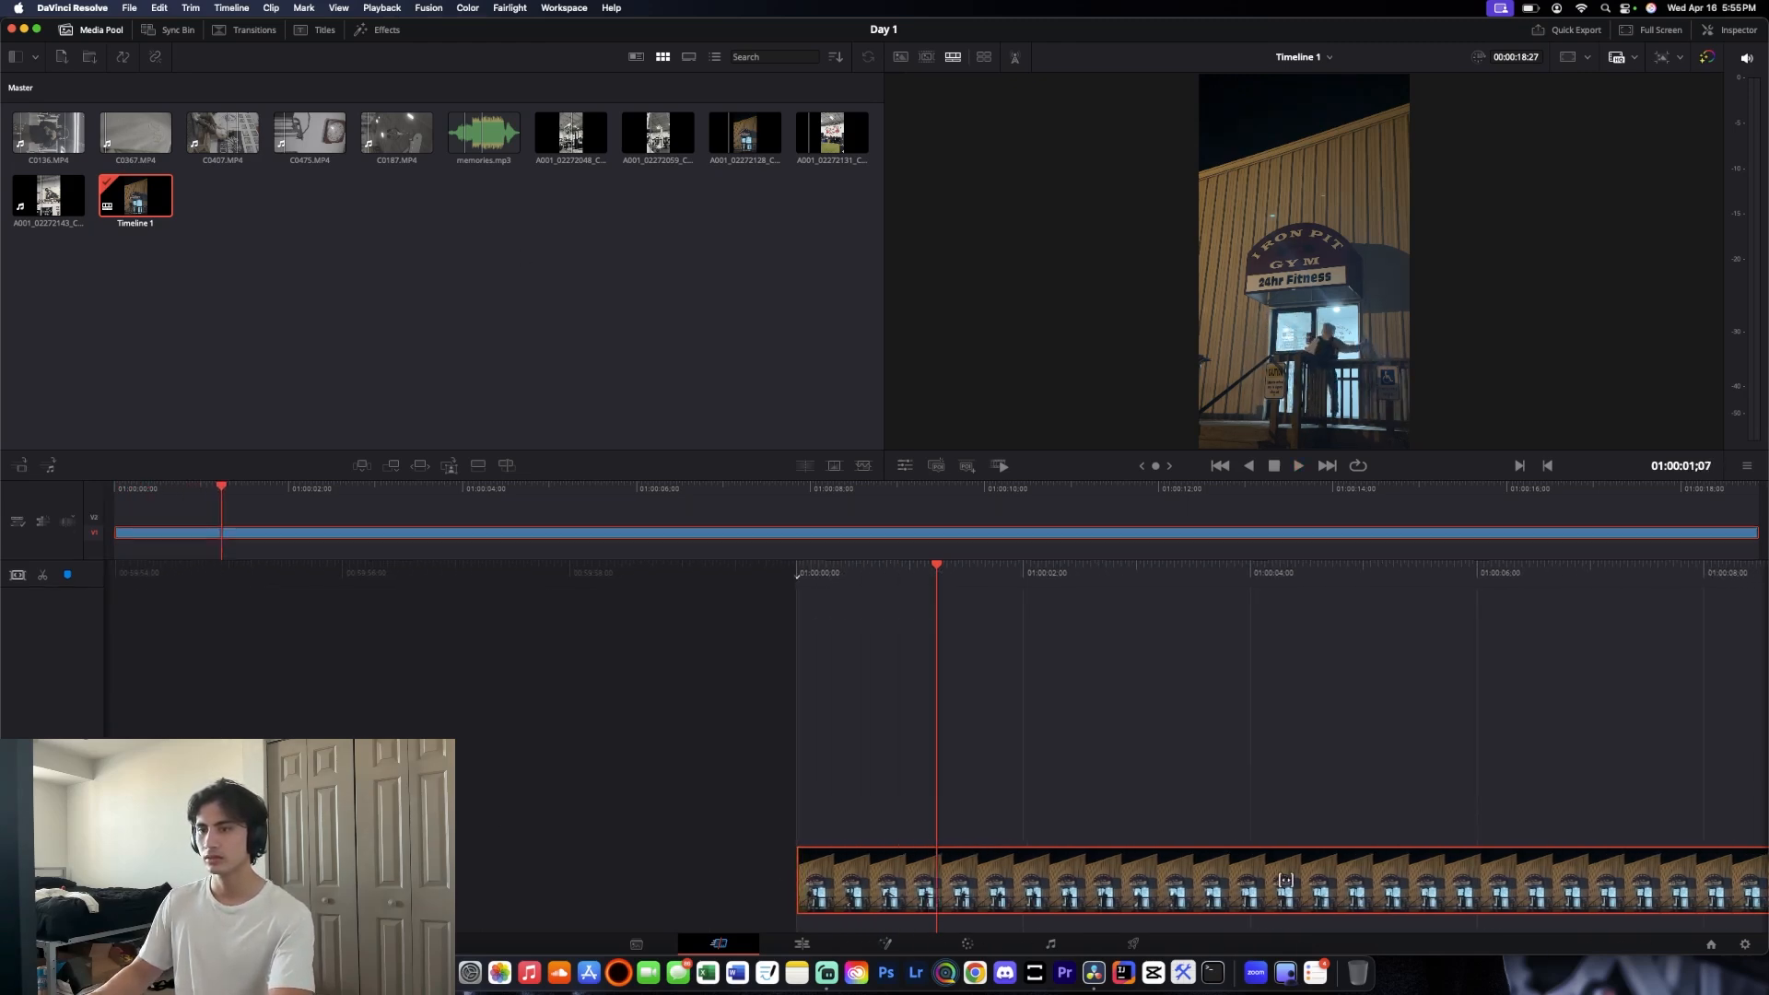
pyautogui.moveTo(918, 889); pyautogui.dragTo(912, 727)
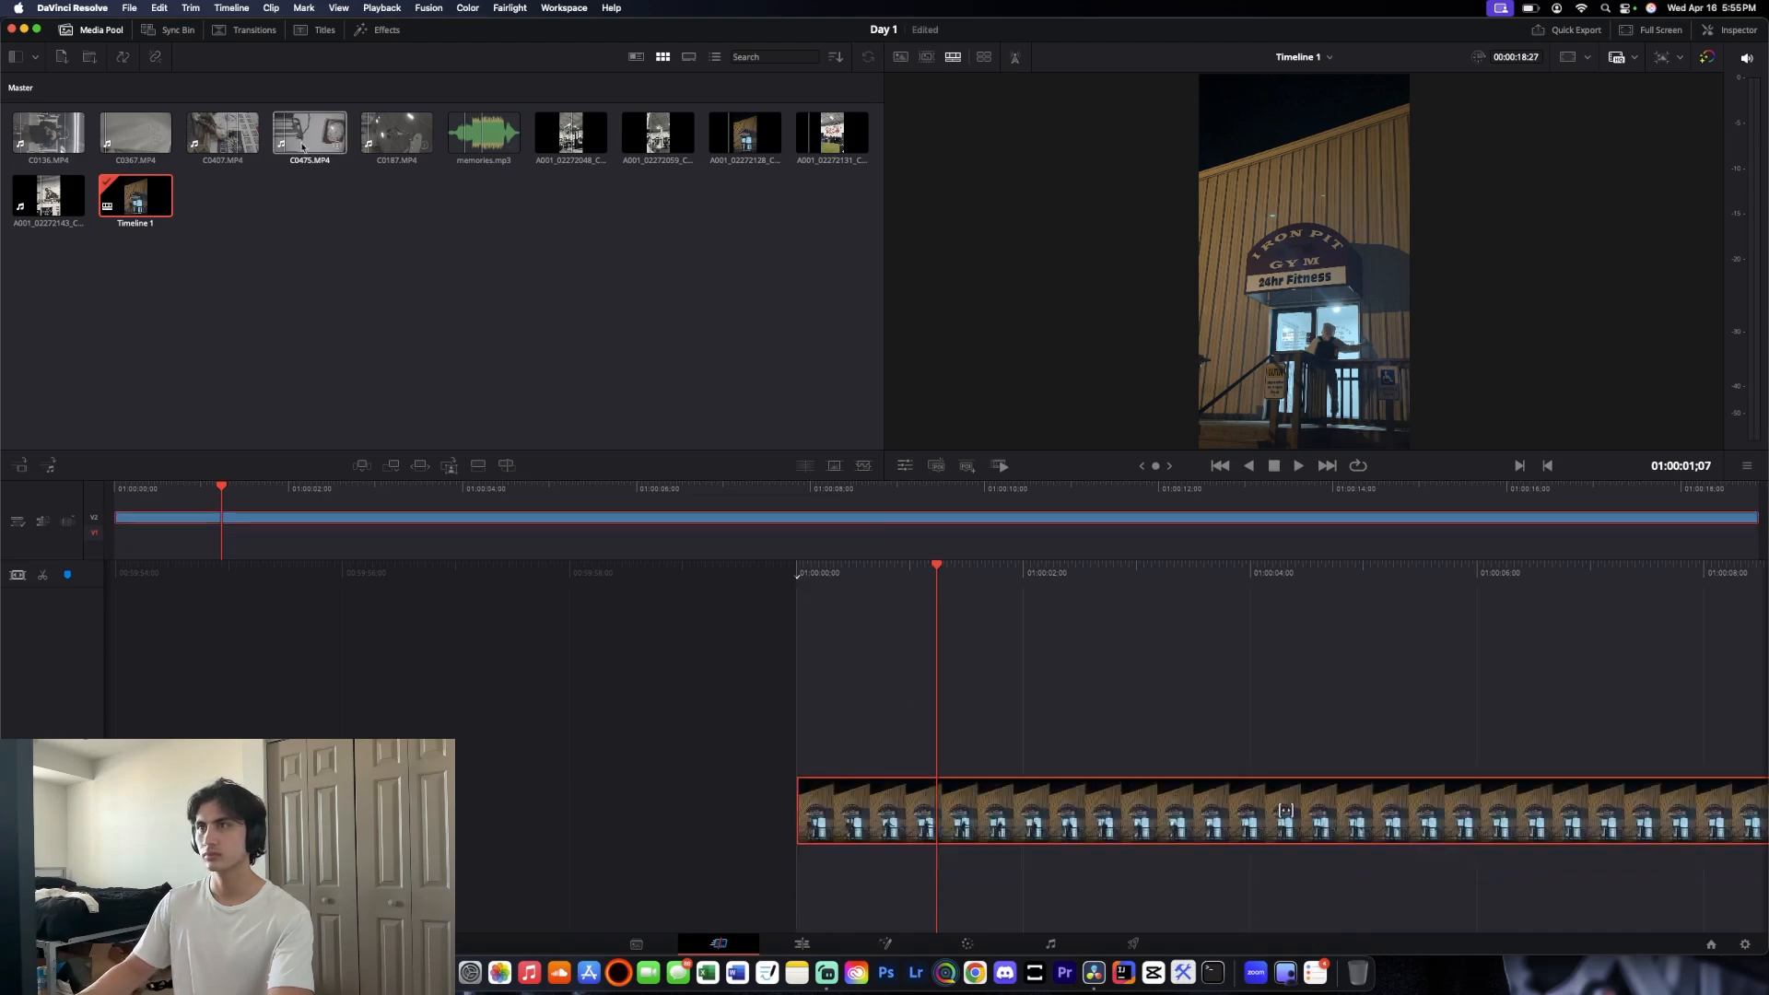
# Try to add memories.mp3 below and above the gym entrance clip at its start in Timeline 1
pyautogui.moveTo(484, 133); pyautogui.dragTo(793, 850)
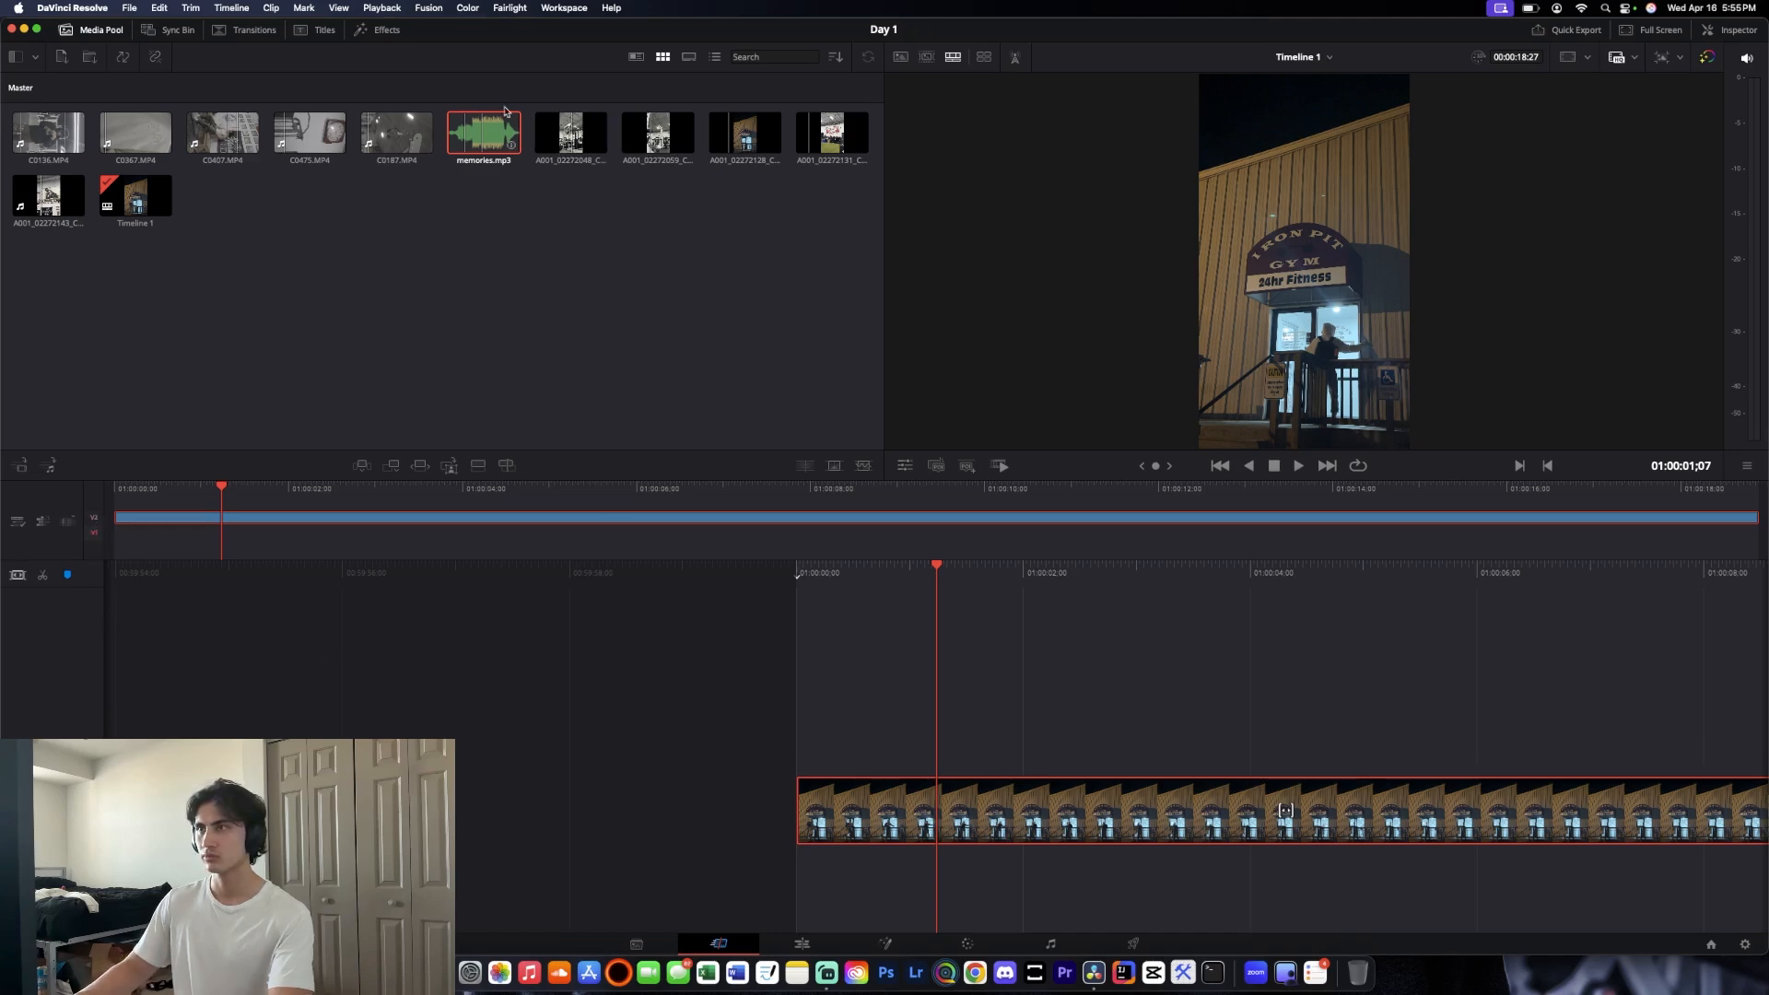
pyautogui.moveTo(497, 136); pyautogui.dragTo(786, 728)
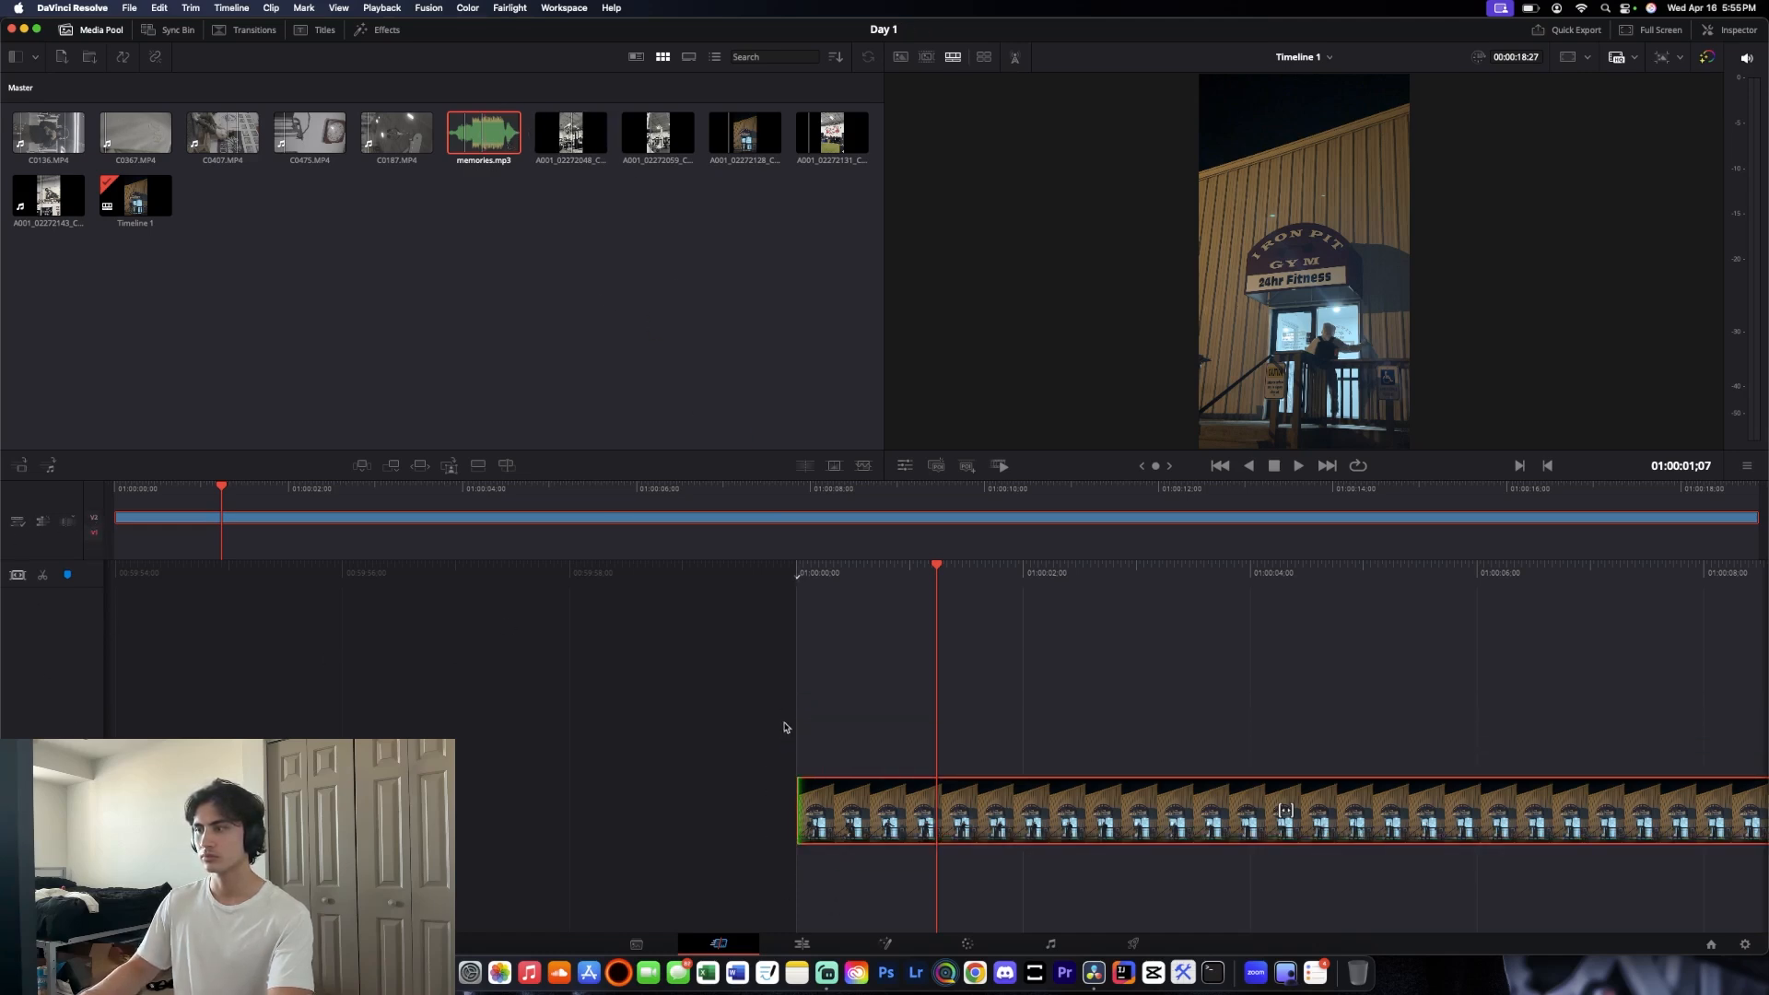
pyautogui.click(477, 136)
pyautogui.moveTo(480, 142)
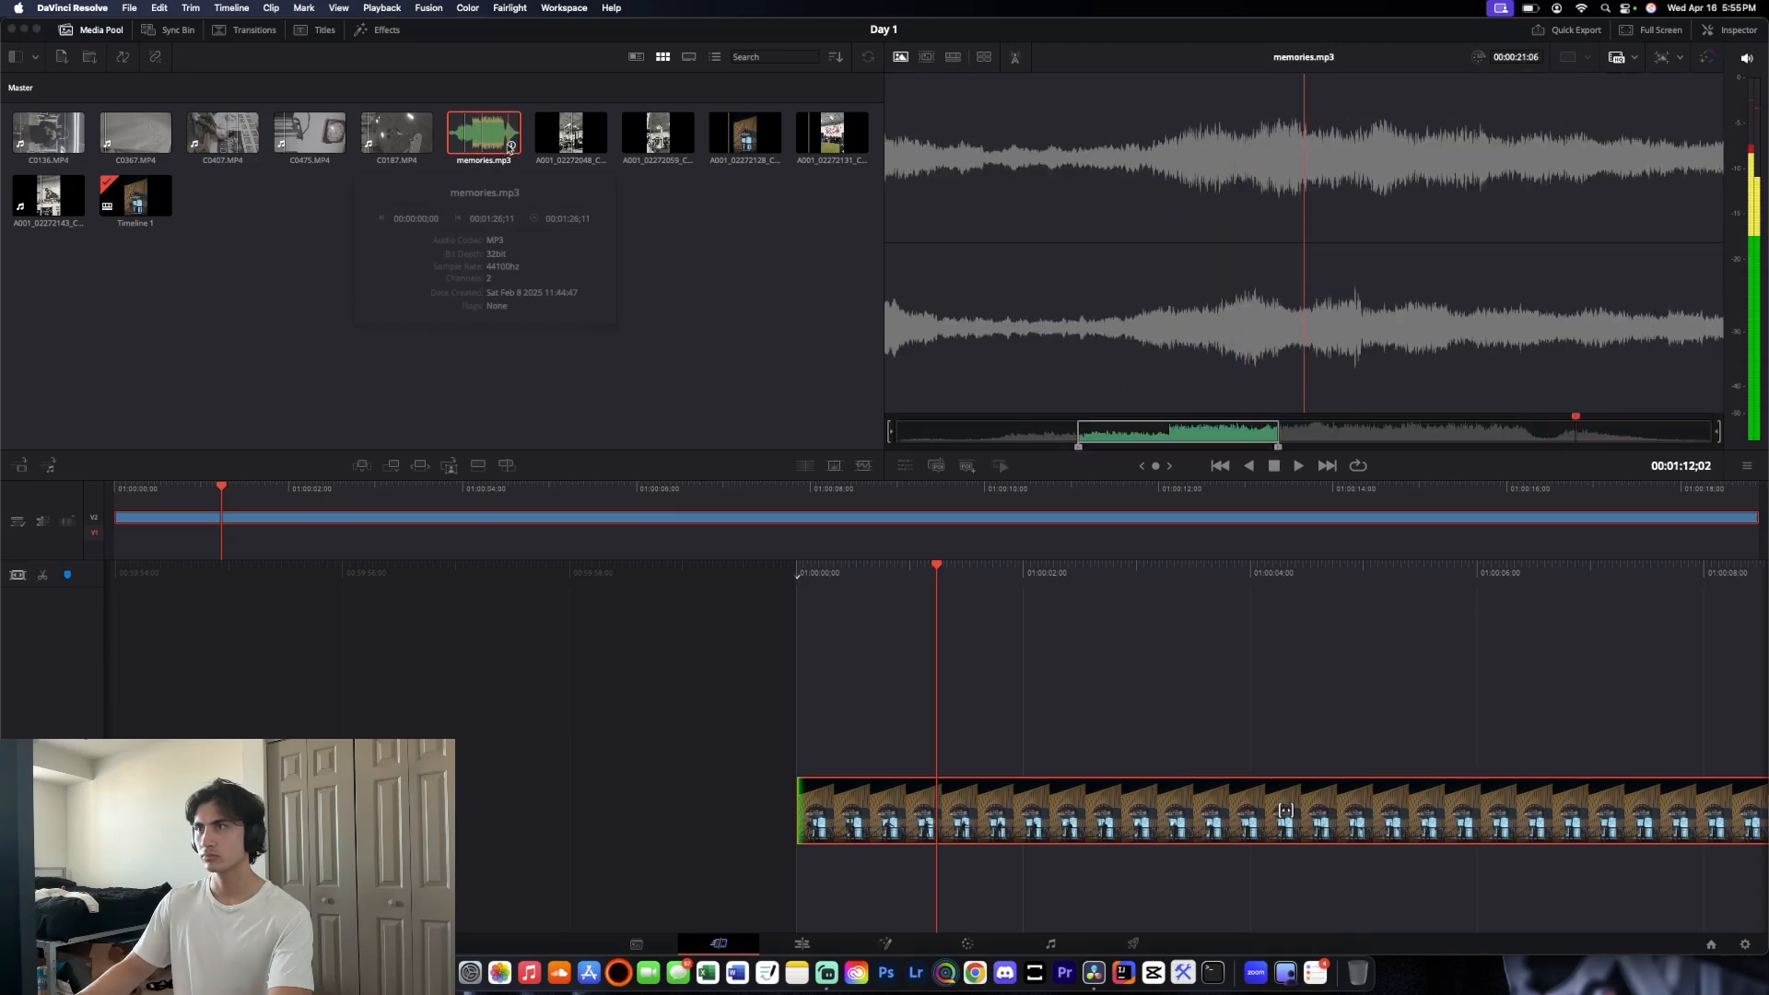
pyautogui.moveTo(480, 143); pyautogui.dragTo(802, 875)
# Return the playhead to the start of Timeline 1 and retry adding memories.mp3 at that point
pyautogui.moveTo(800, 811); pyautogui.dragTo(110, 530)
pyautogui.click(321, 362)
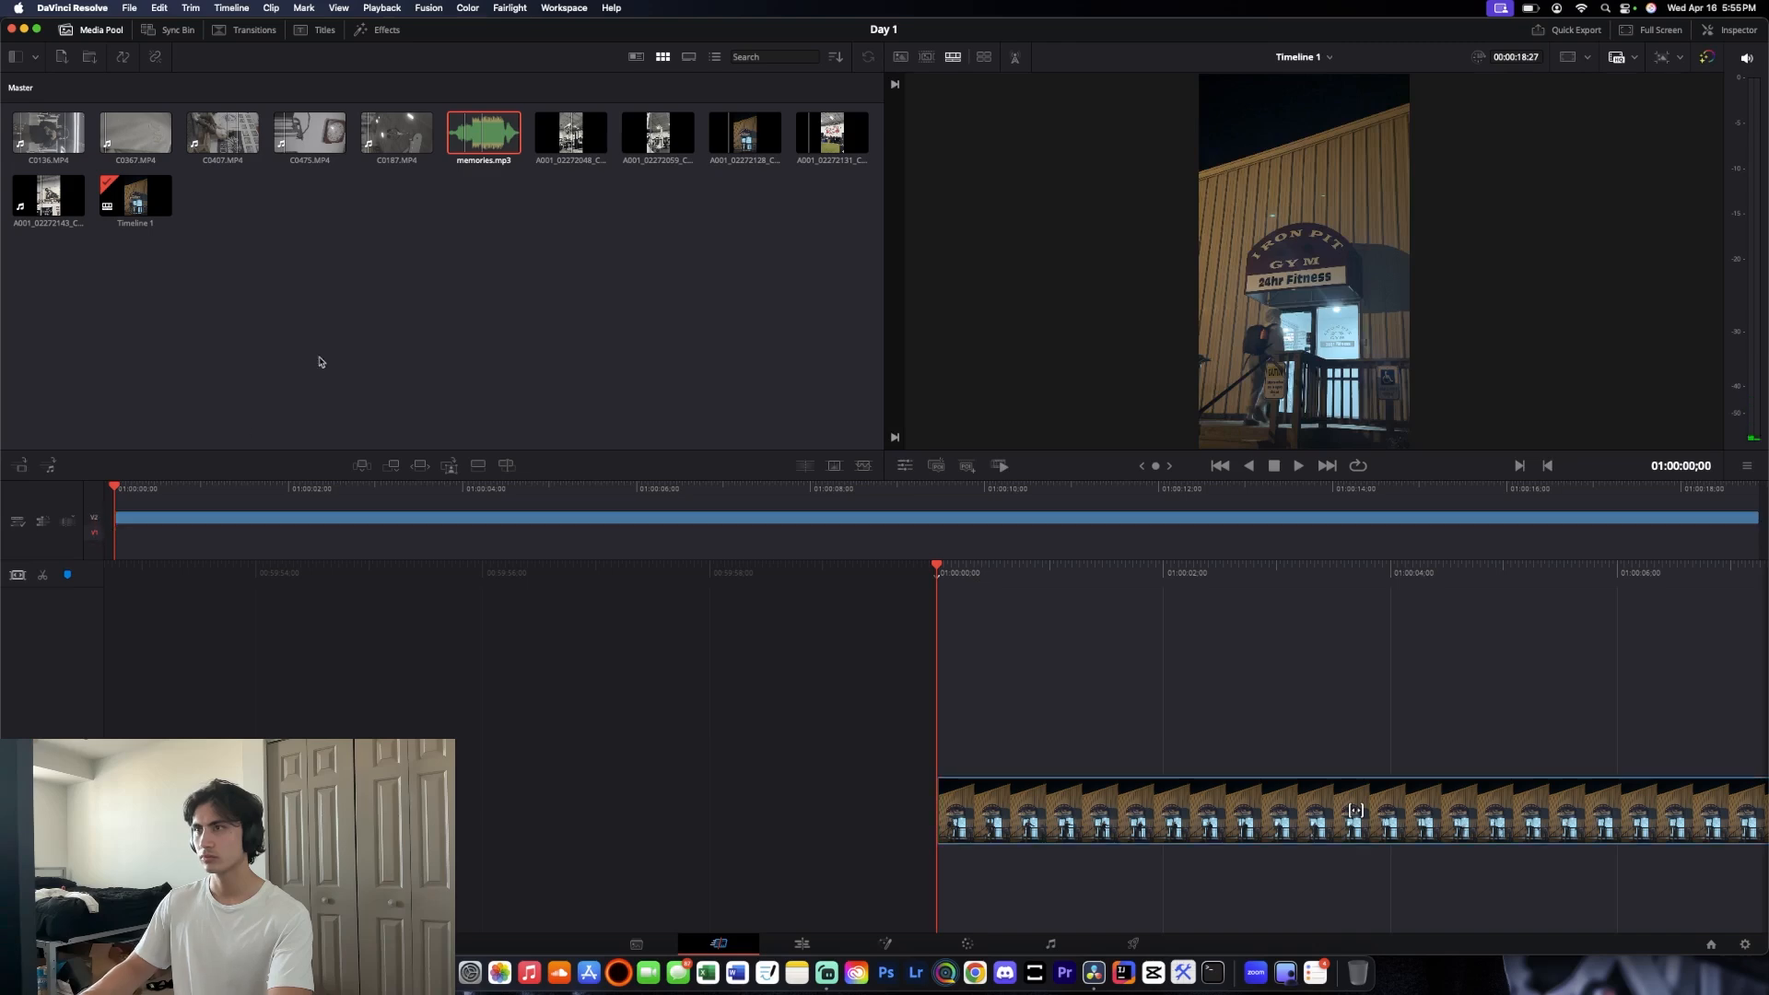
pyautogui.rightClick(496, 131)
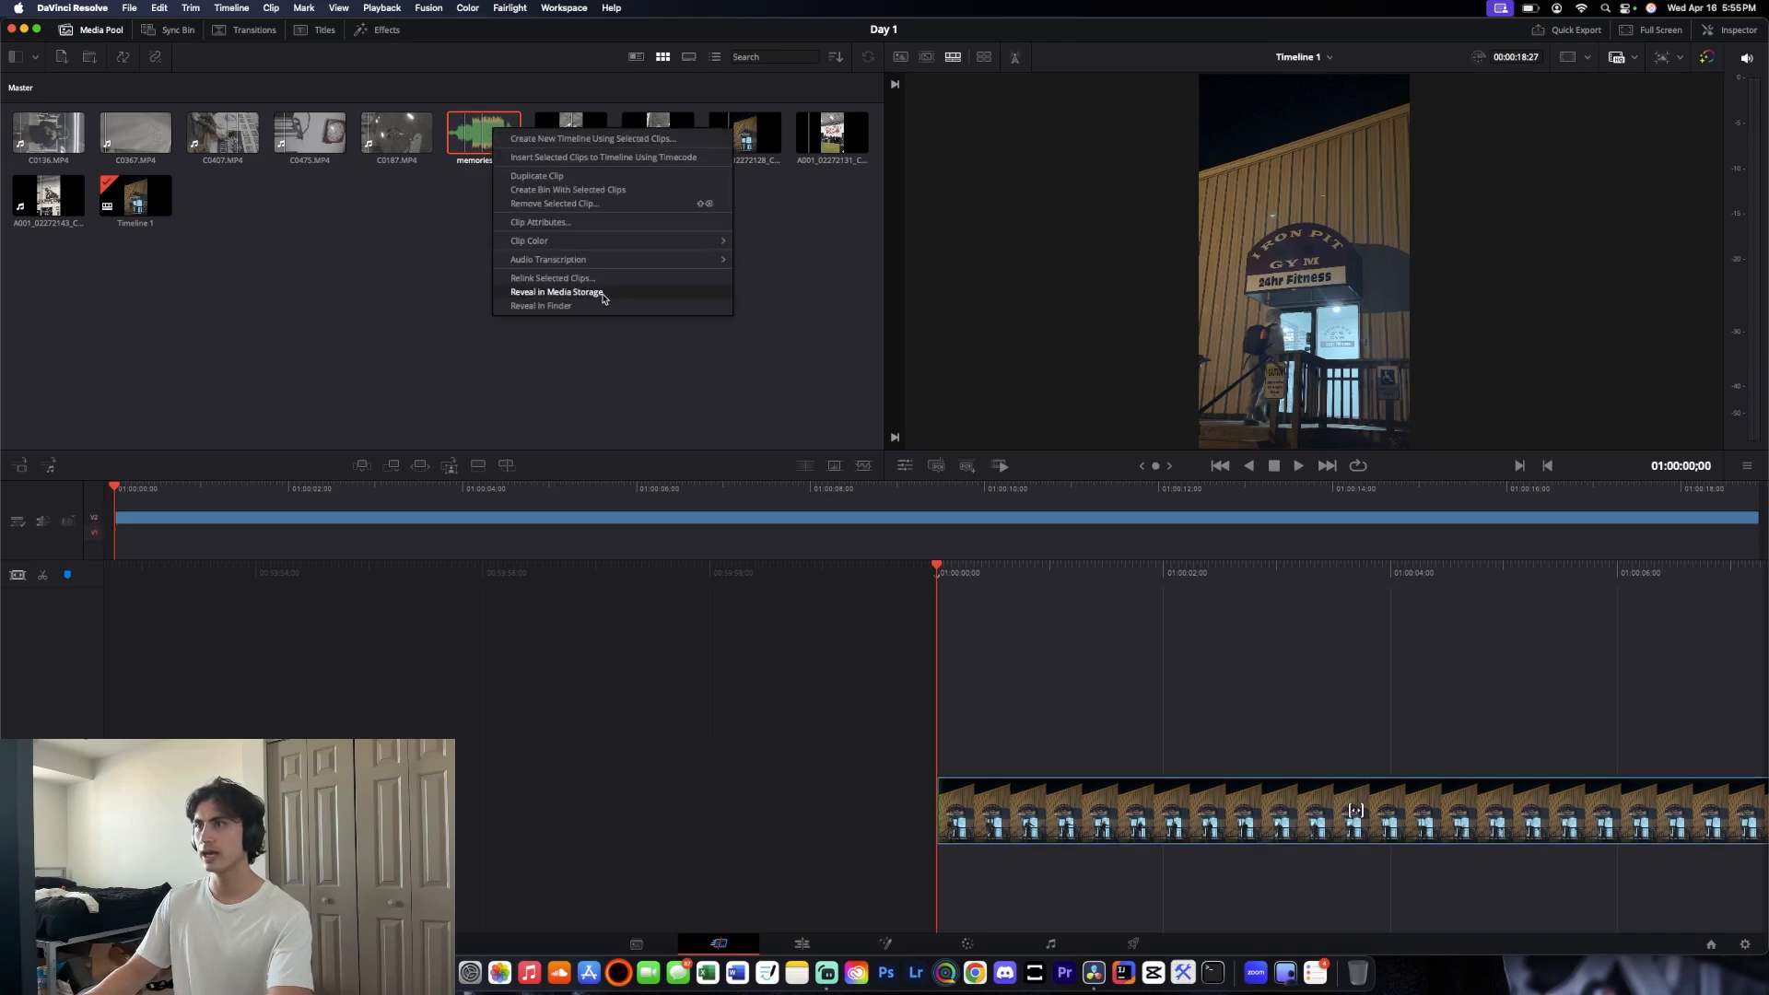
pyautogui.click(414, 268)
pyautogui.moveTo(484, 132); pyautogui.dragTo(934, 887)
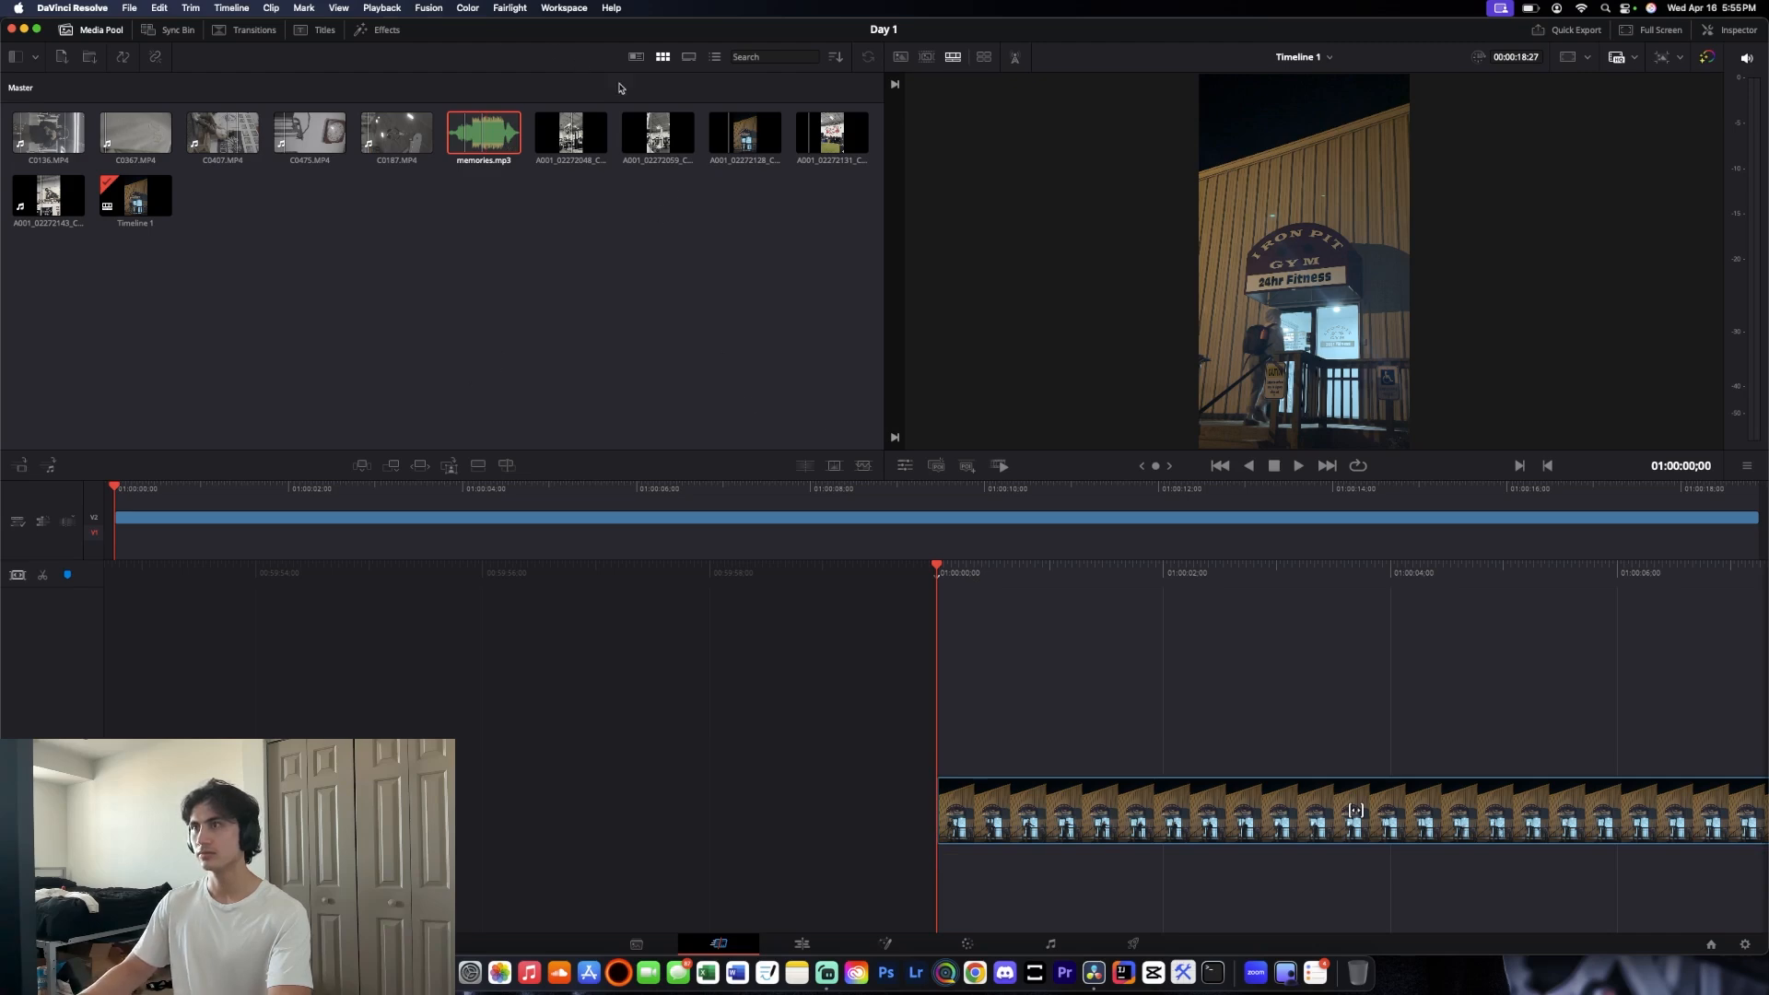
pyautogui.moveTo(471, 143); pyautogui.dragTo(938, 667)
pyautogui.moveTo(479, 142); pyautogui.dragTo(1000, 703)
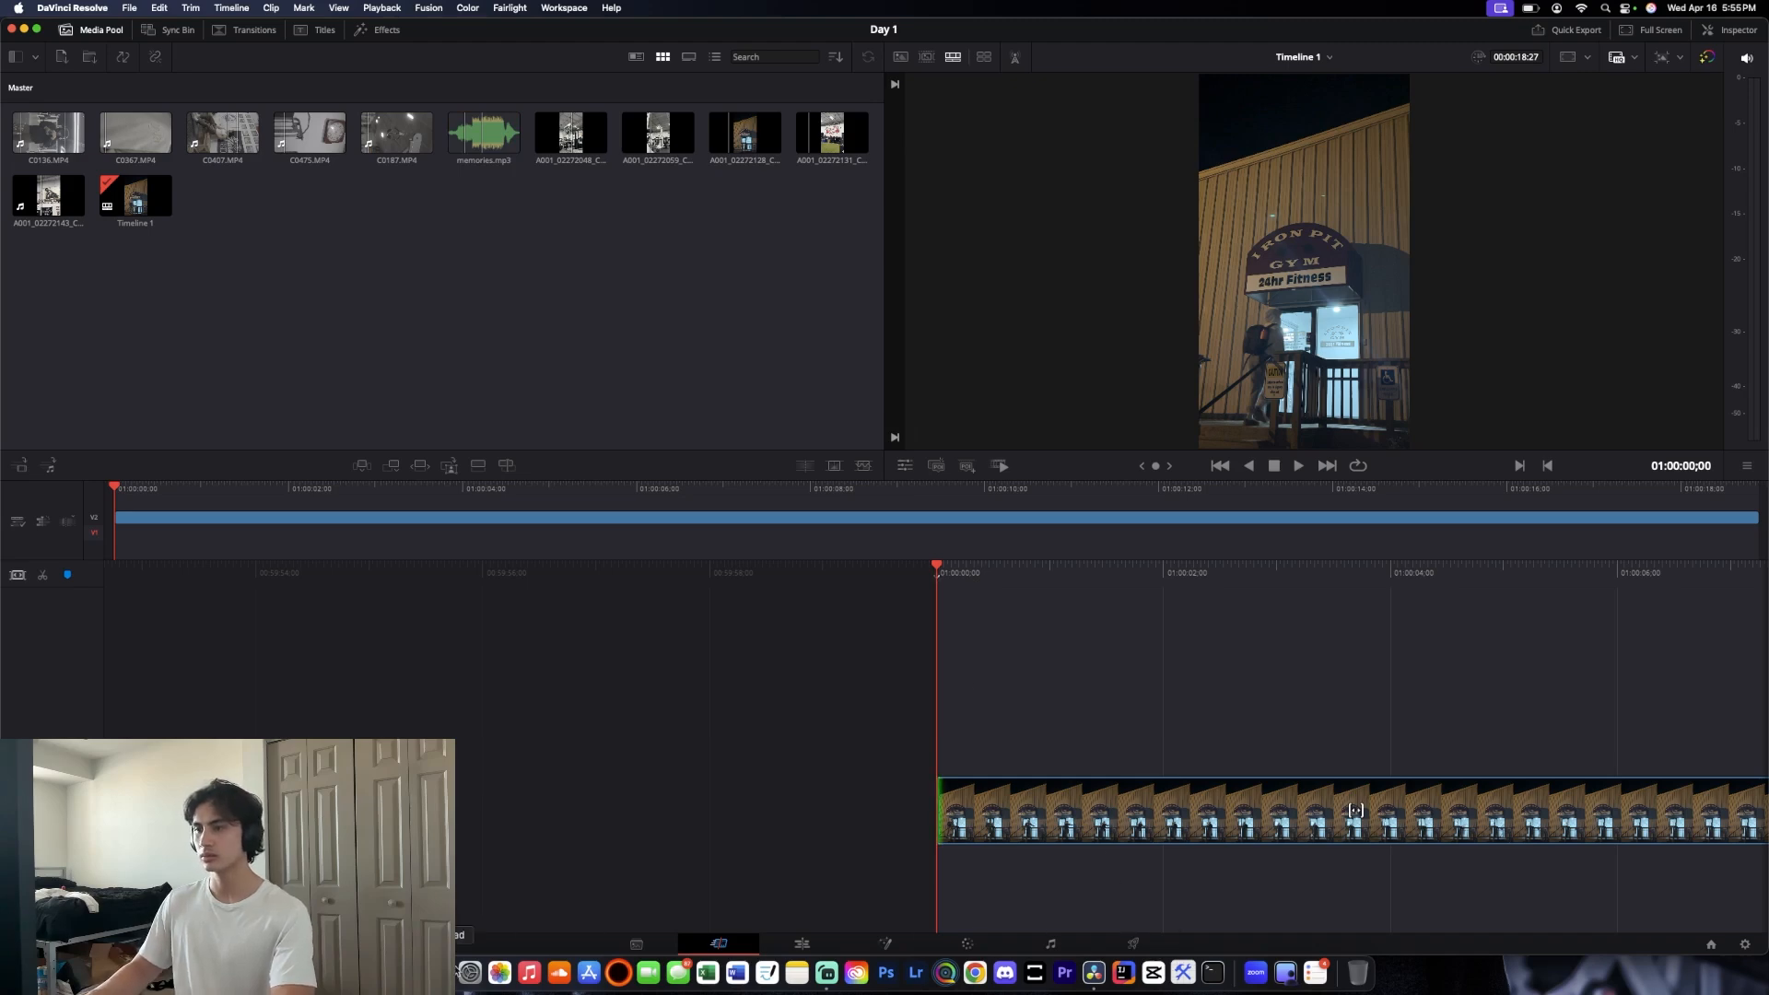
# Look up the original memories.mp3 in the Good music folder on the Desktop using Finder, and close the window
pyautogui.click(411, 973)
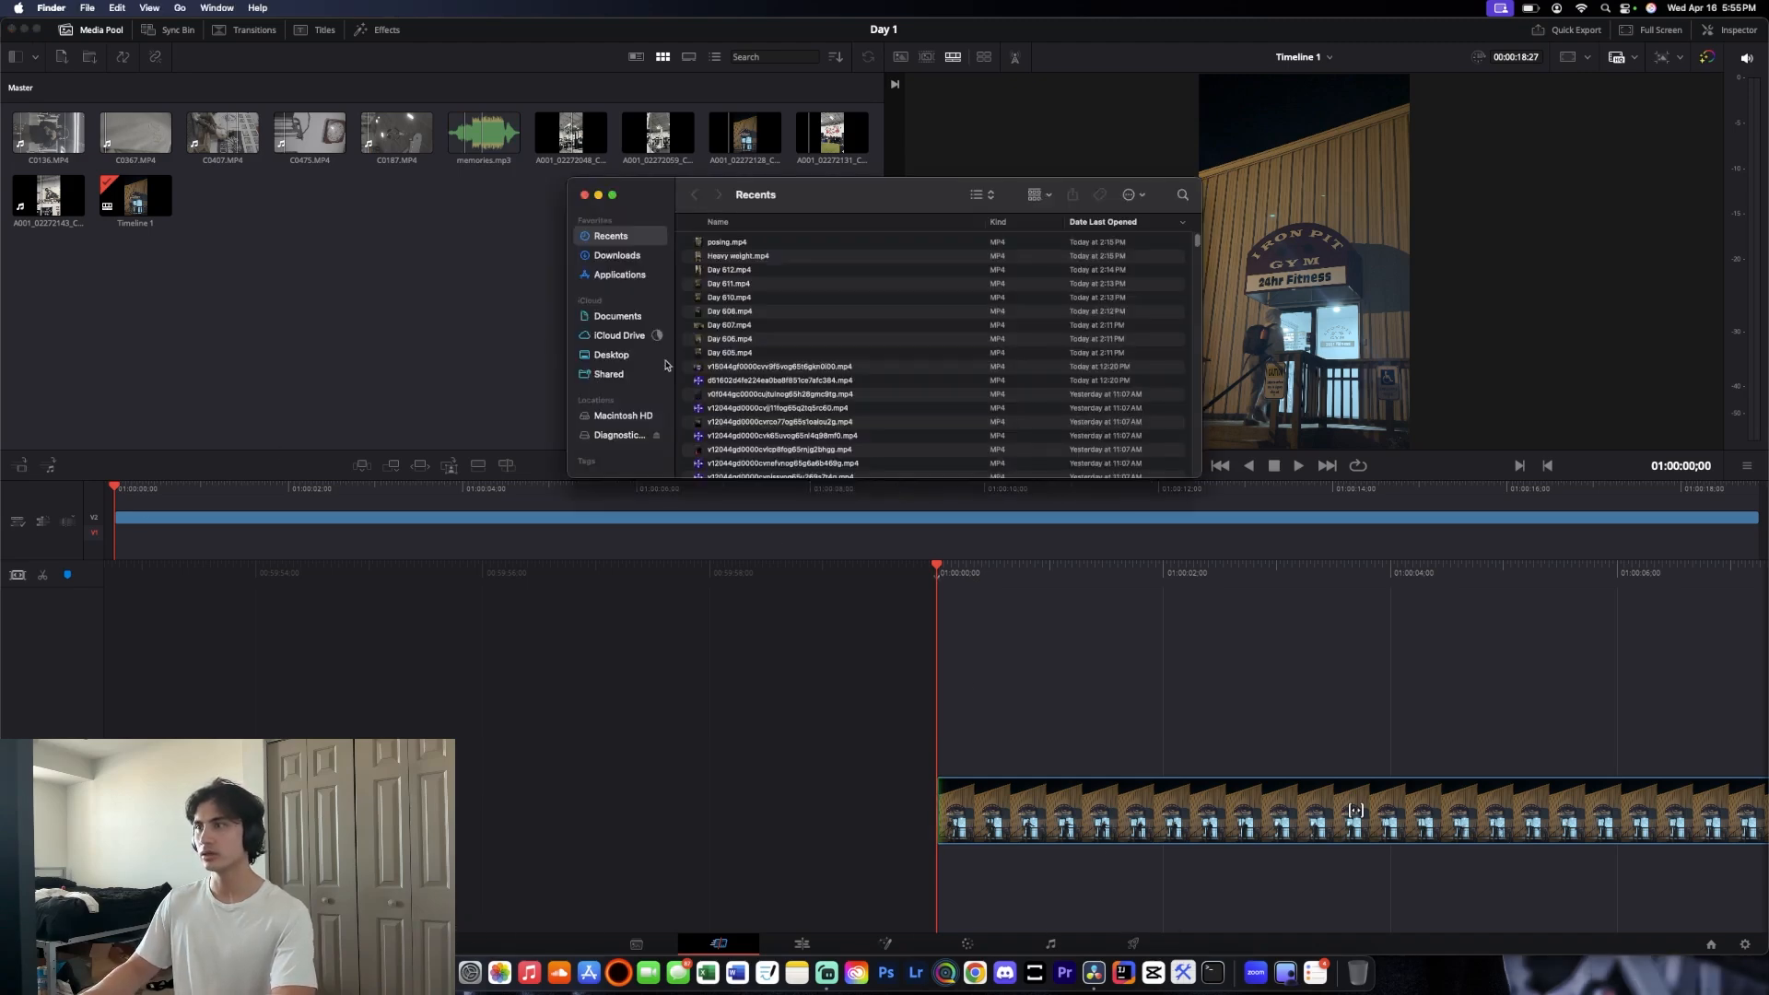
pyautogui.click(613, 355)
pyautogui.scroll(-3, 1017, 389)
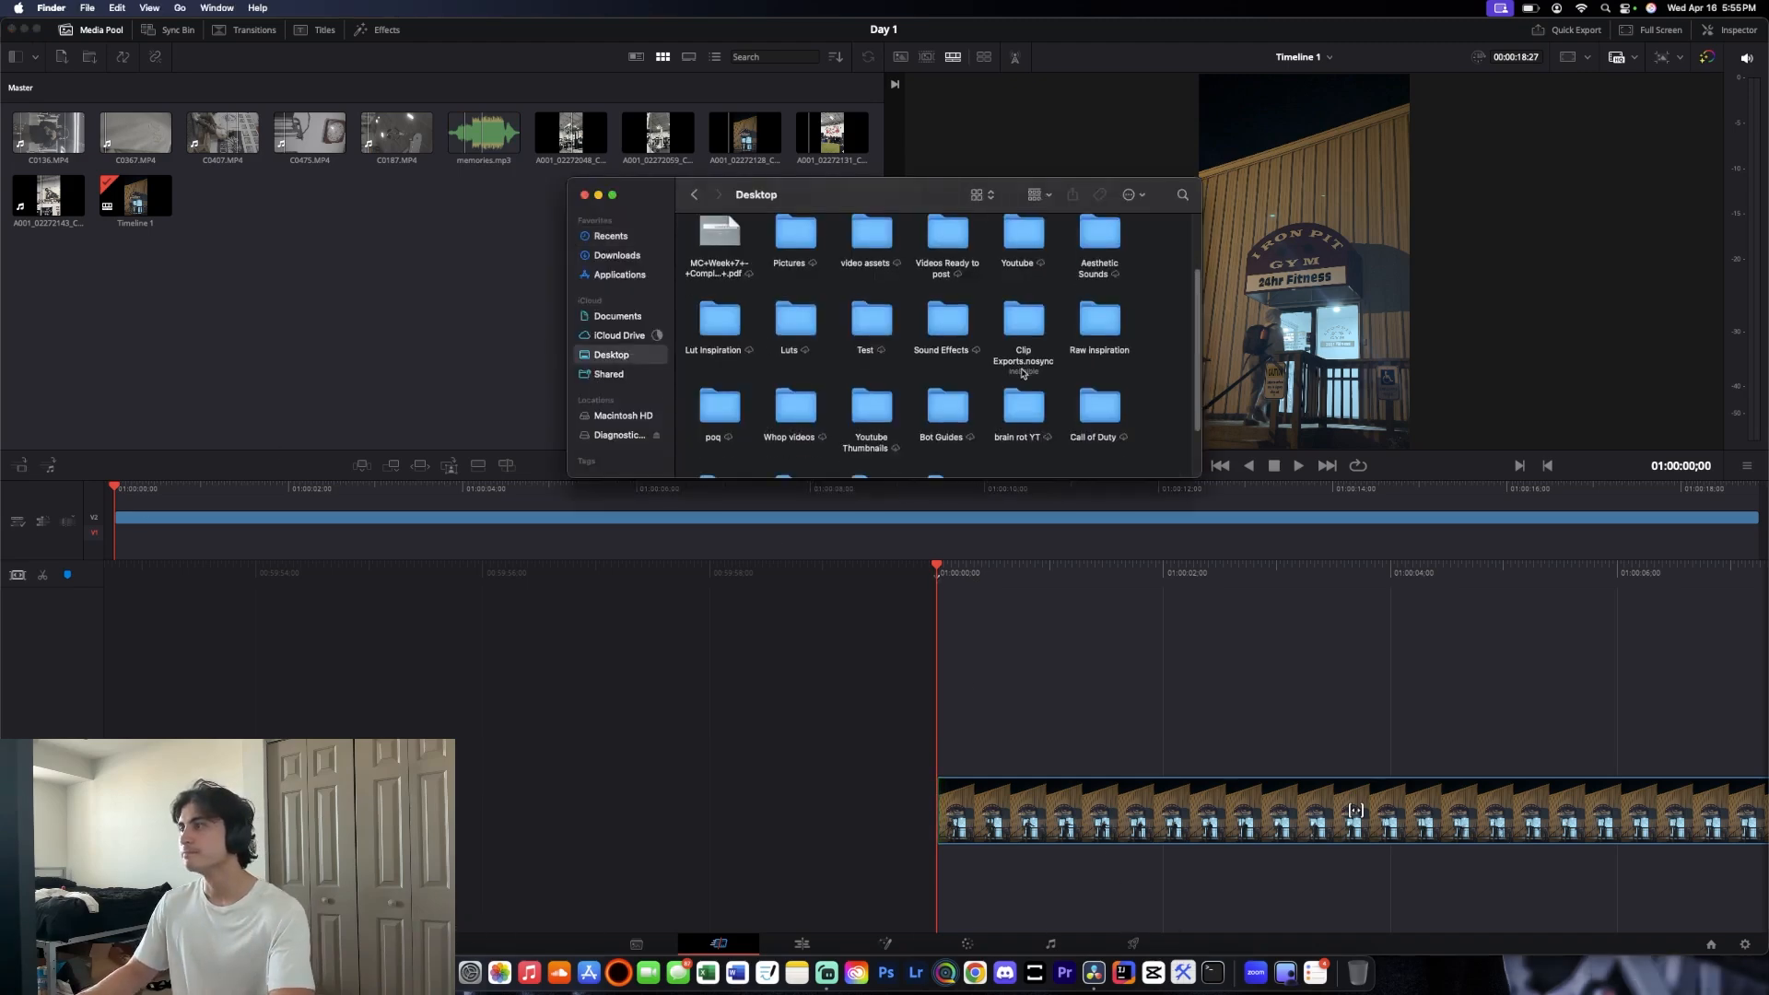
pyautogui.click(852, 421)
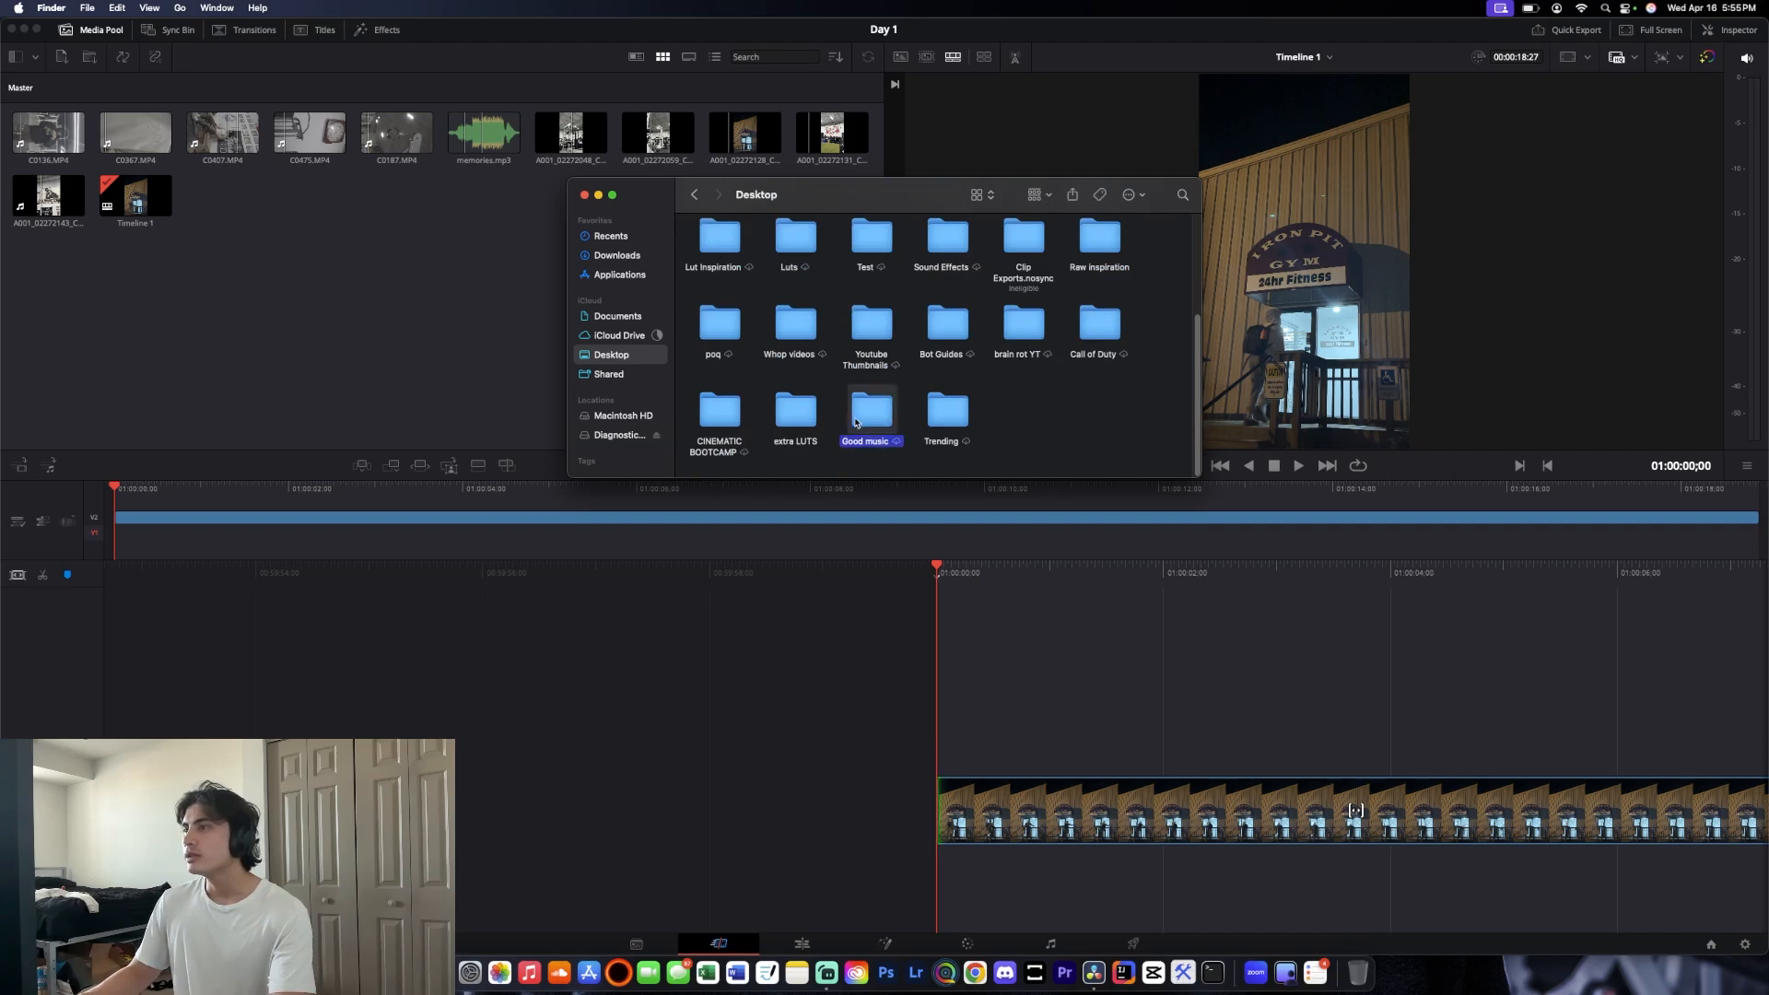
pyautogui.doubleClick(865, 413)
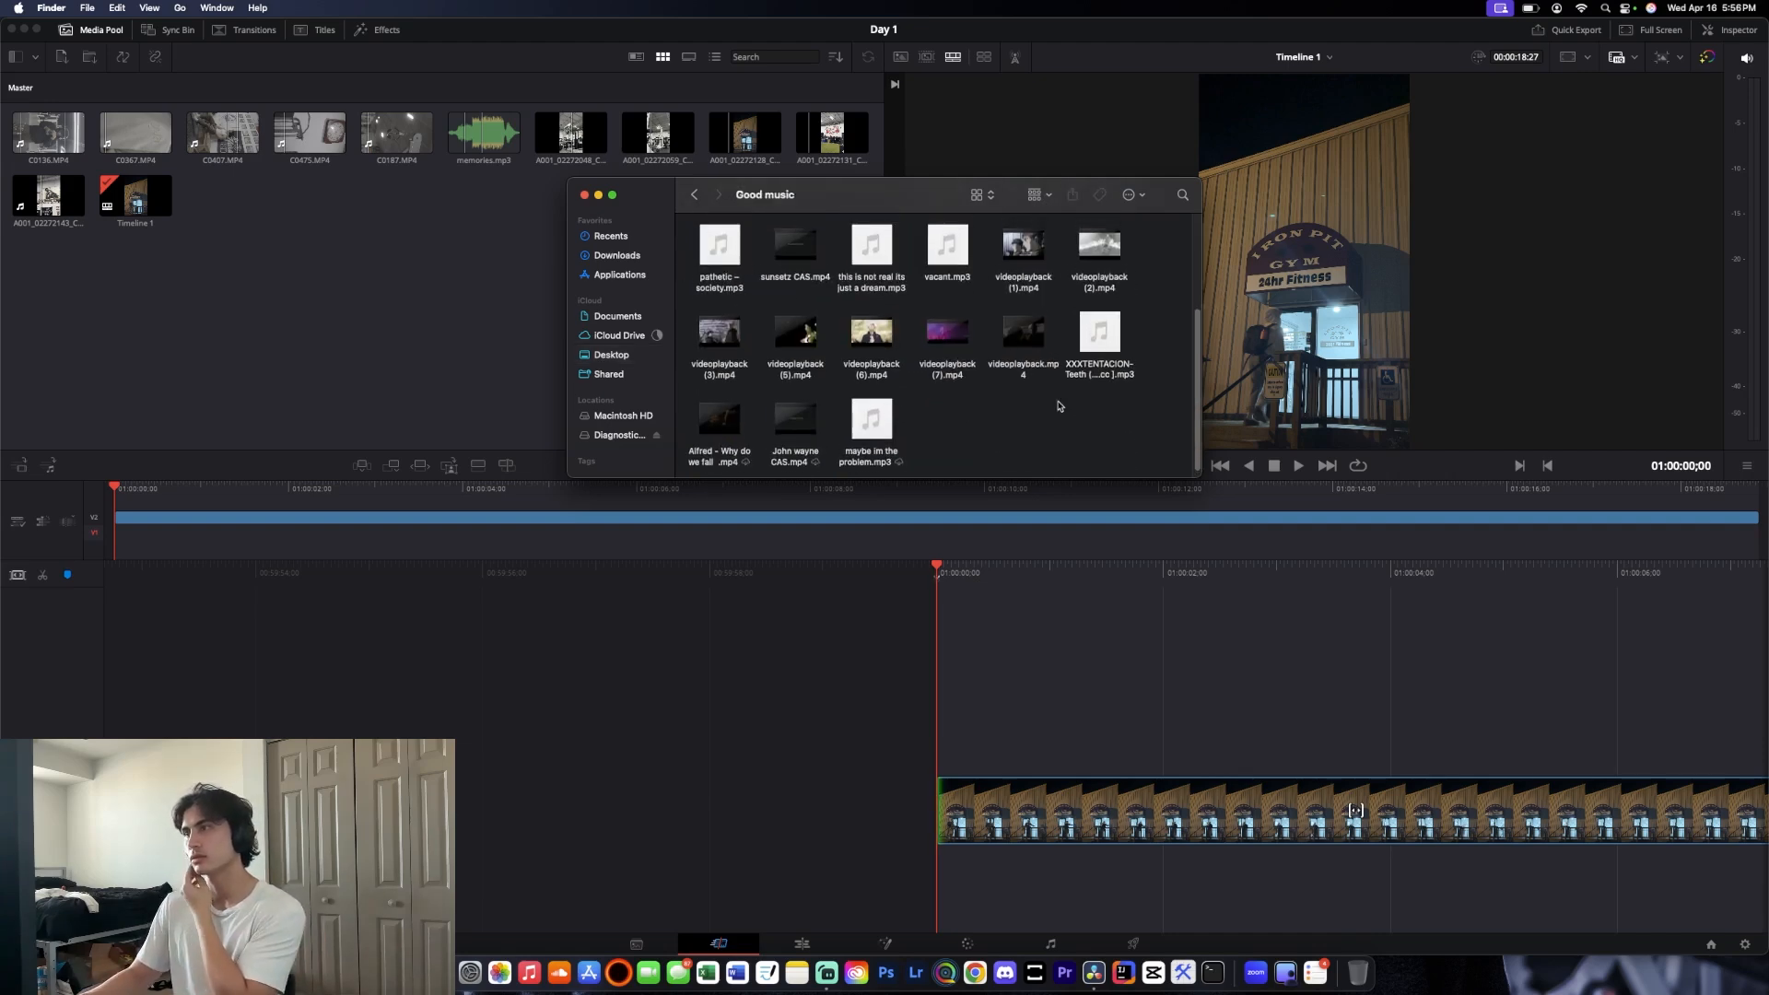
pyautogui.scroll(3, 1058, 405)
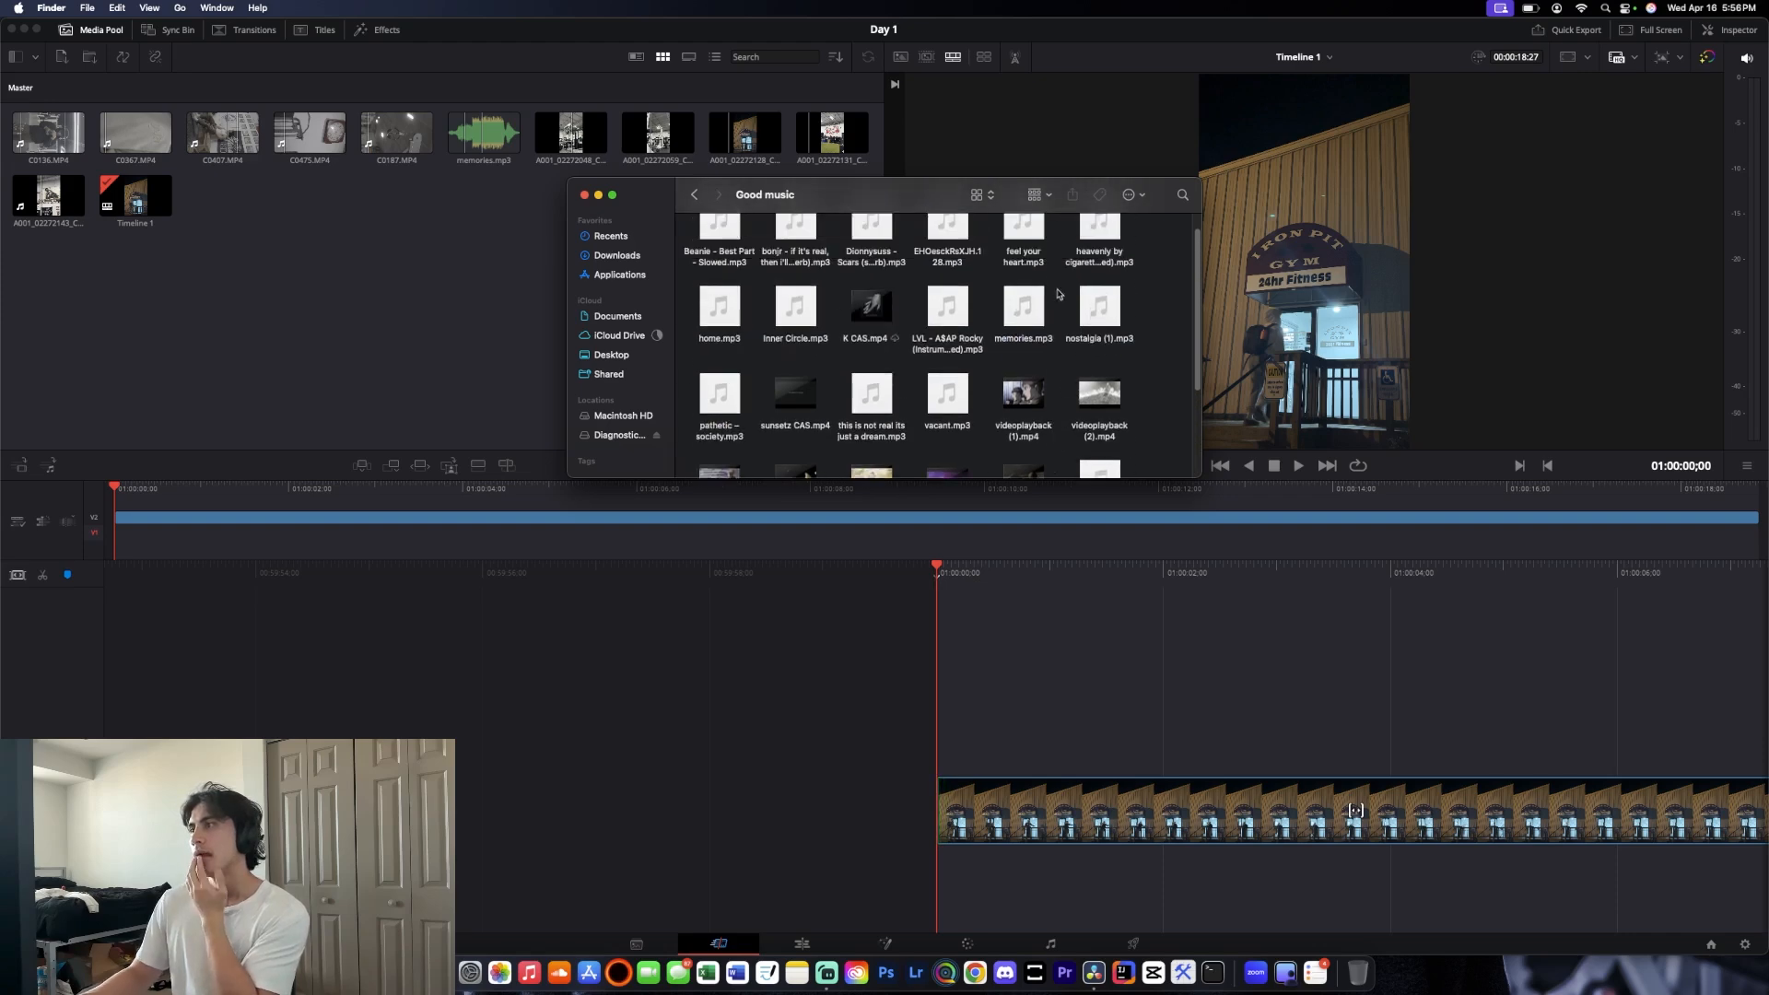
pyautogui.click(1014, 306)
pyautogui.click(585, 196)
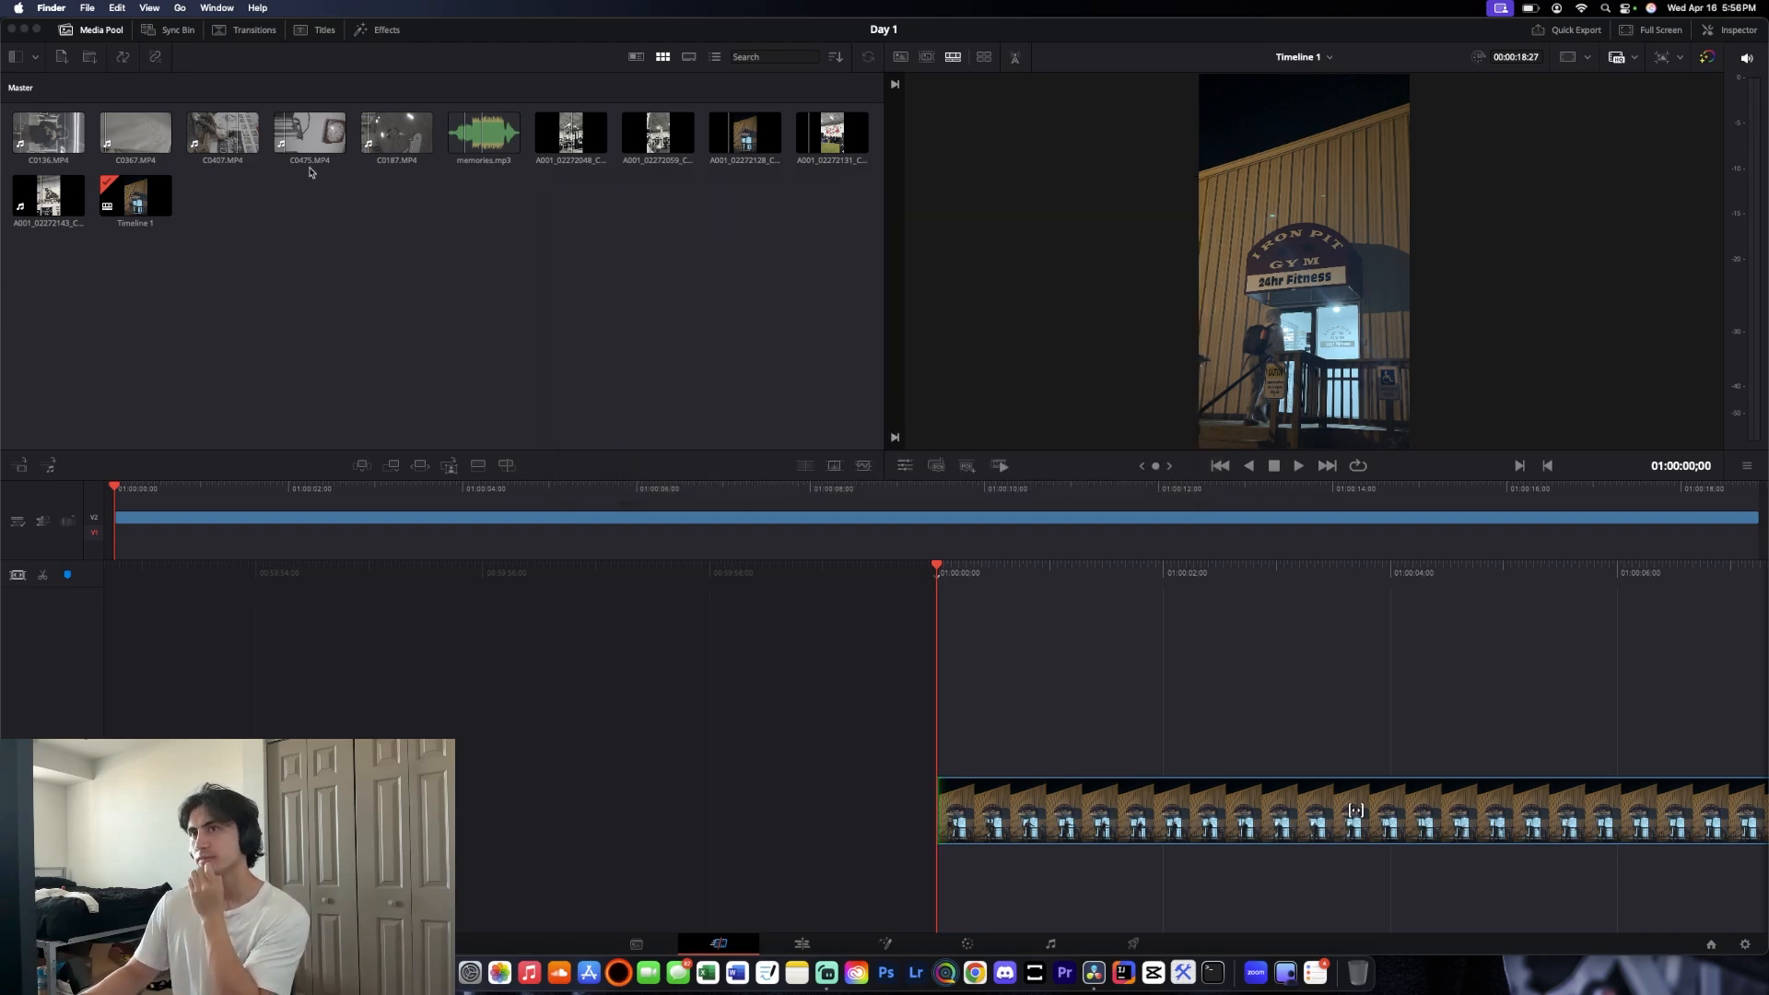
# Quit and relaunch DaVinci Resolve, and reopen the Day 1 project
pyautogui.click(12, 31)
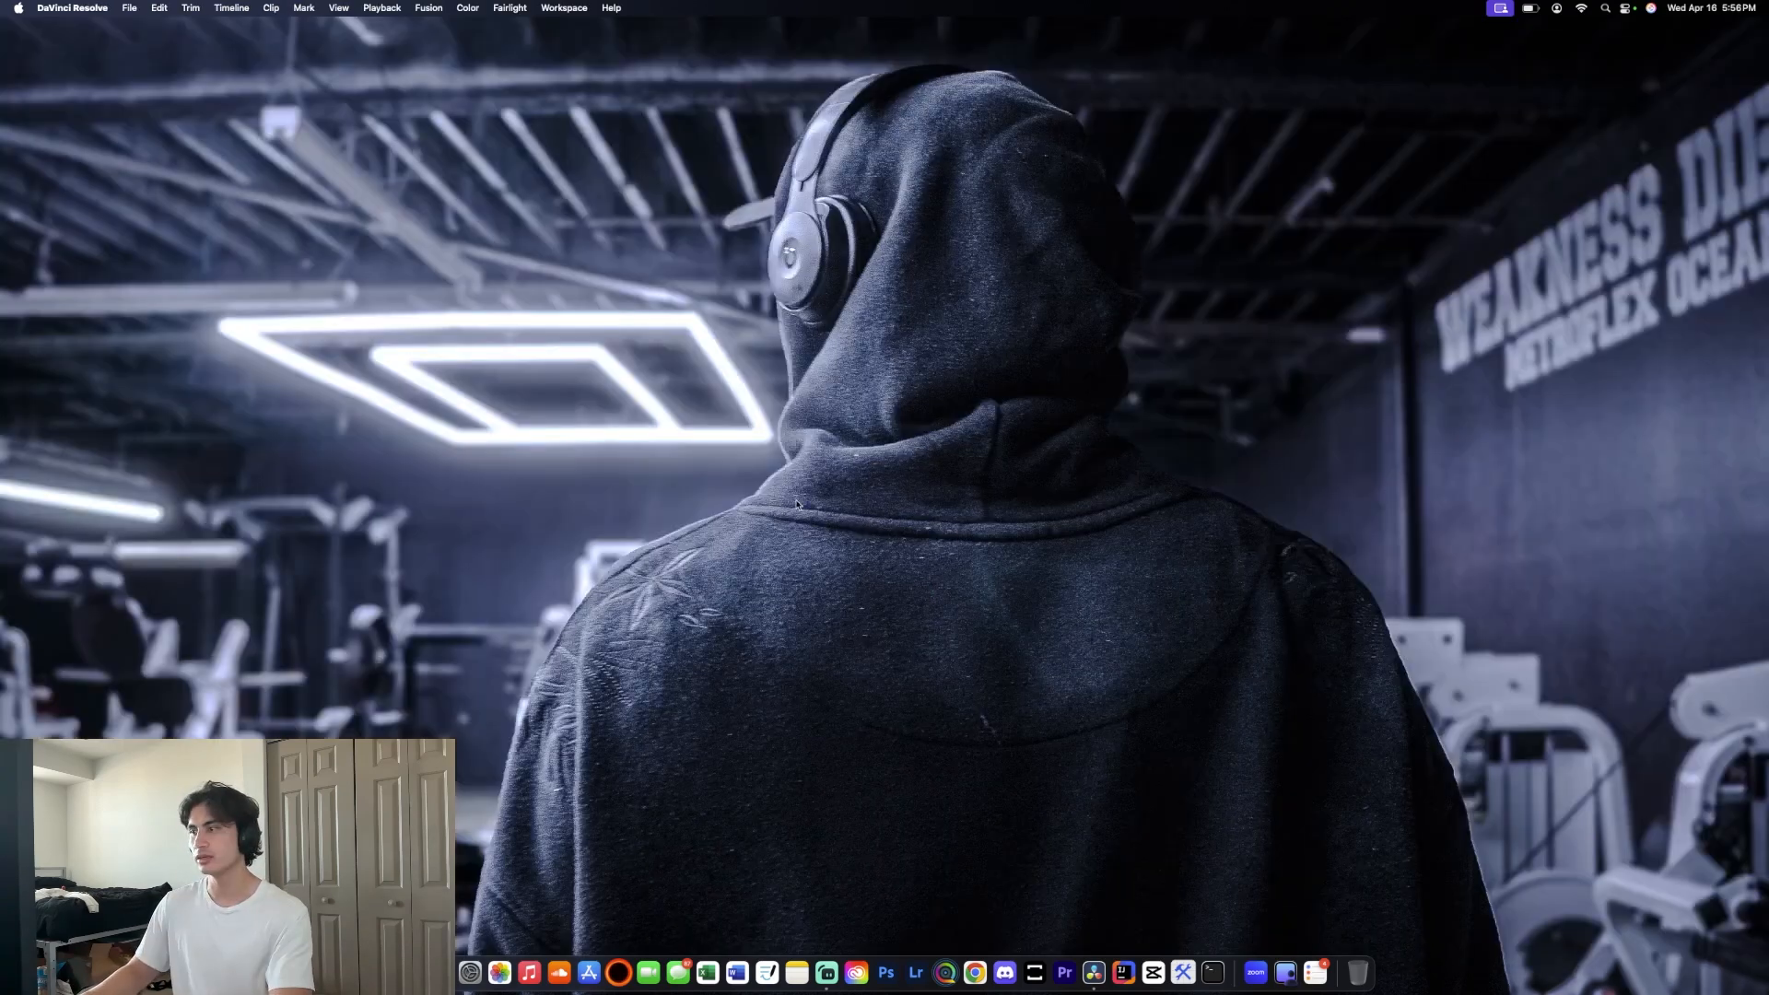
pyautogui.rightClick(1101, 982)
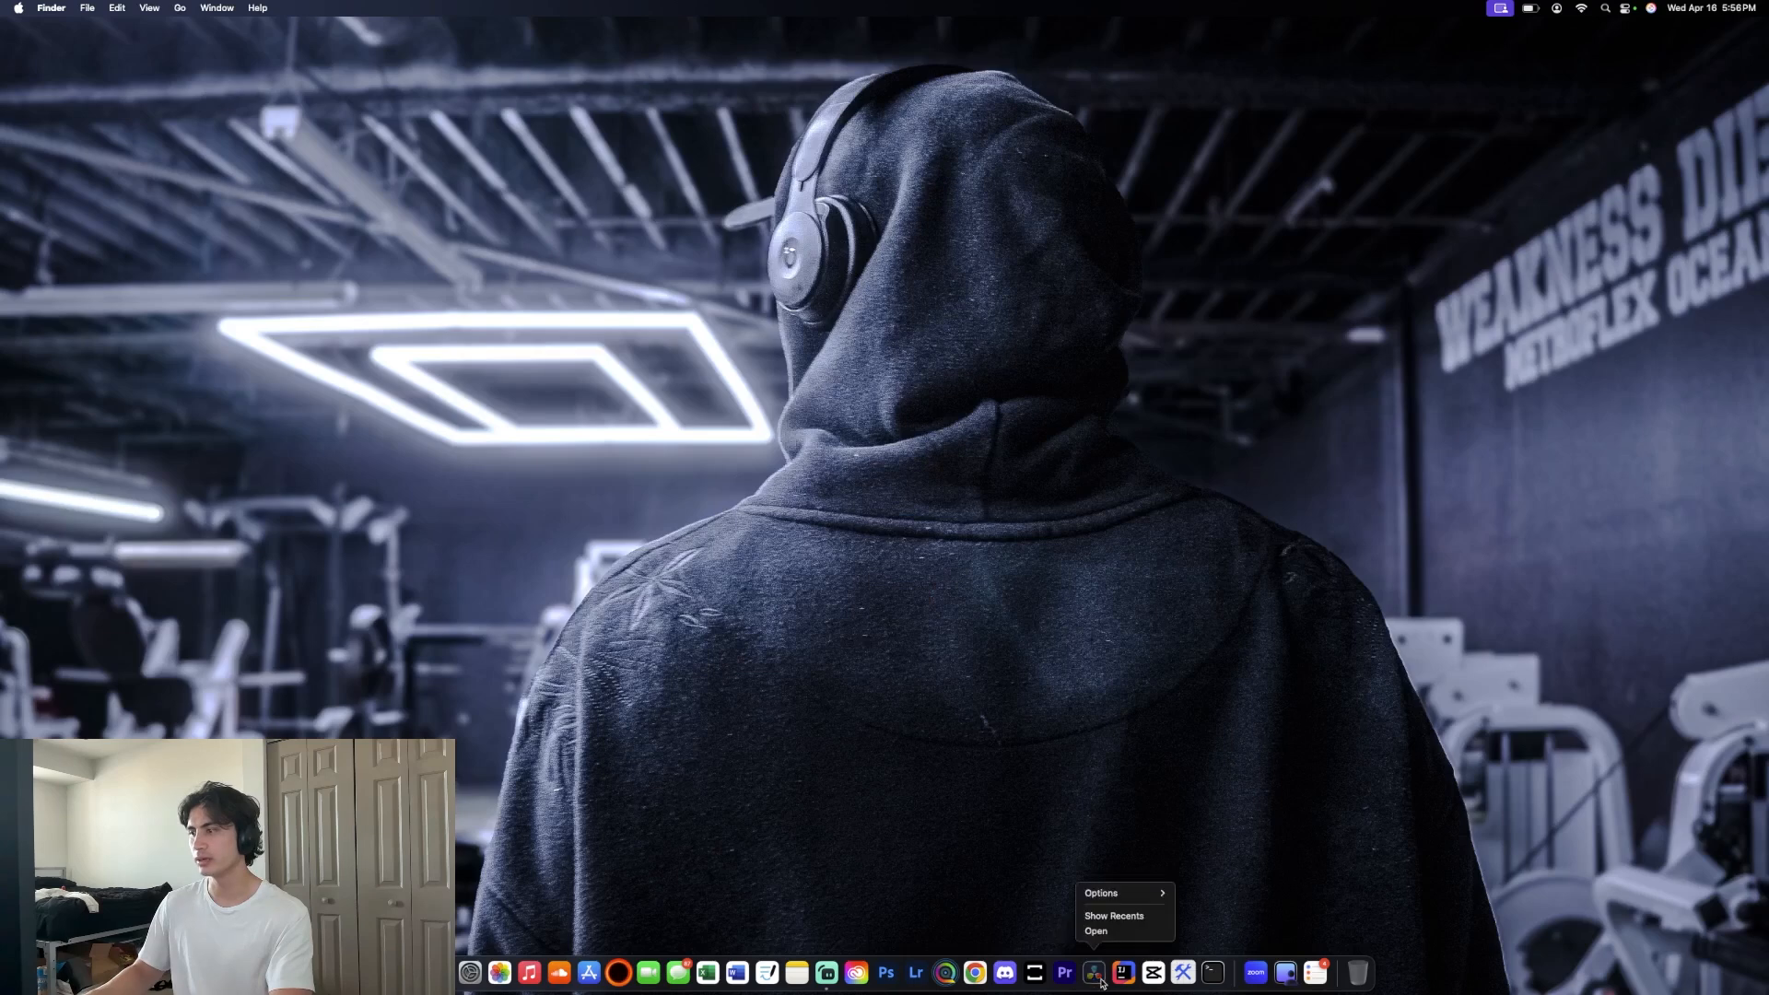
pyautogui.click(1114, 932)
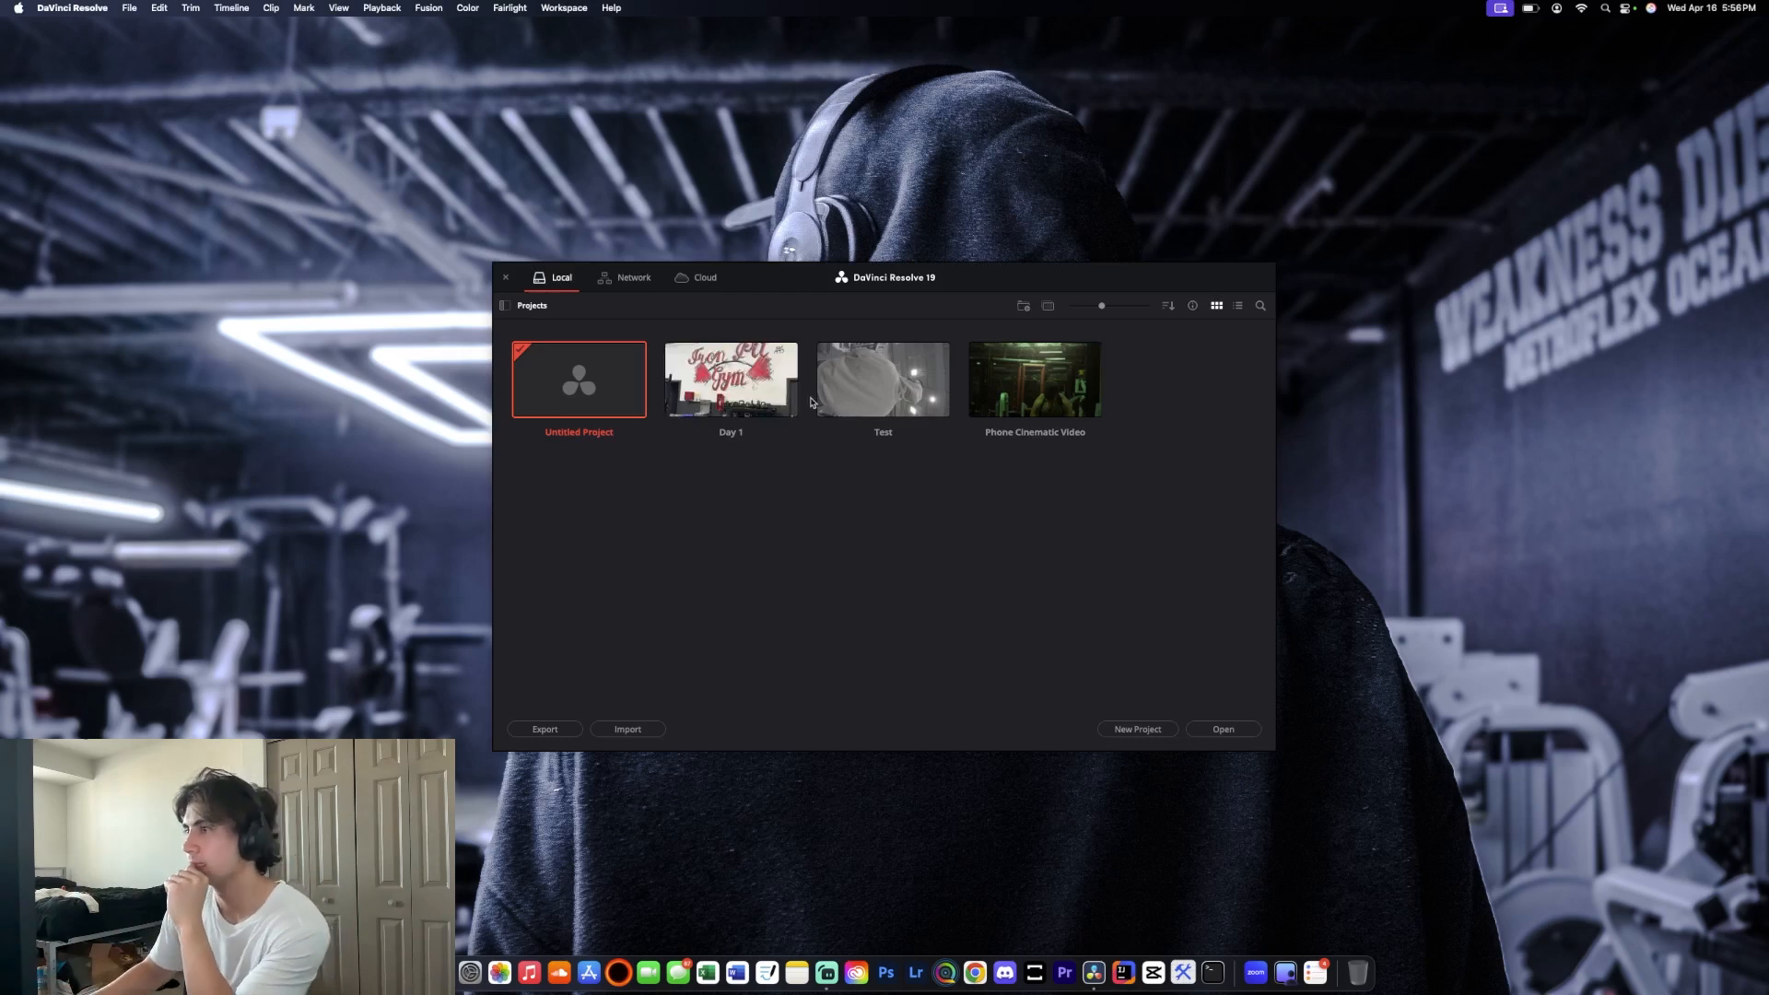
pyautogui.doubleClick(708, 384)
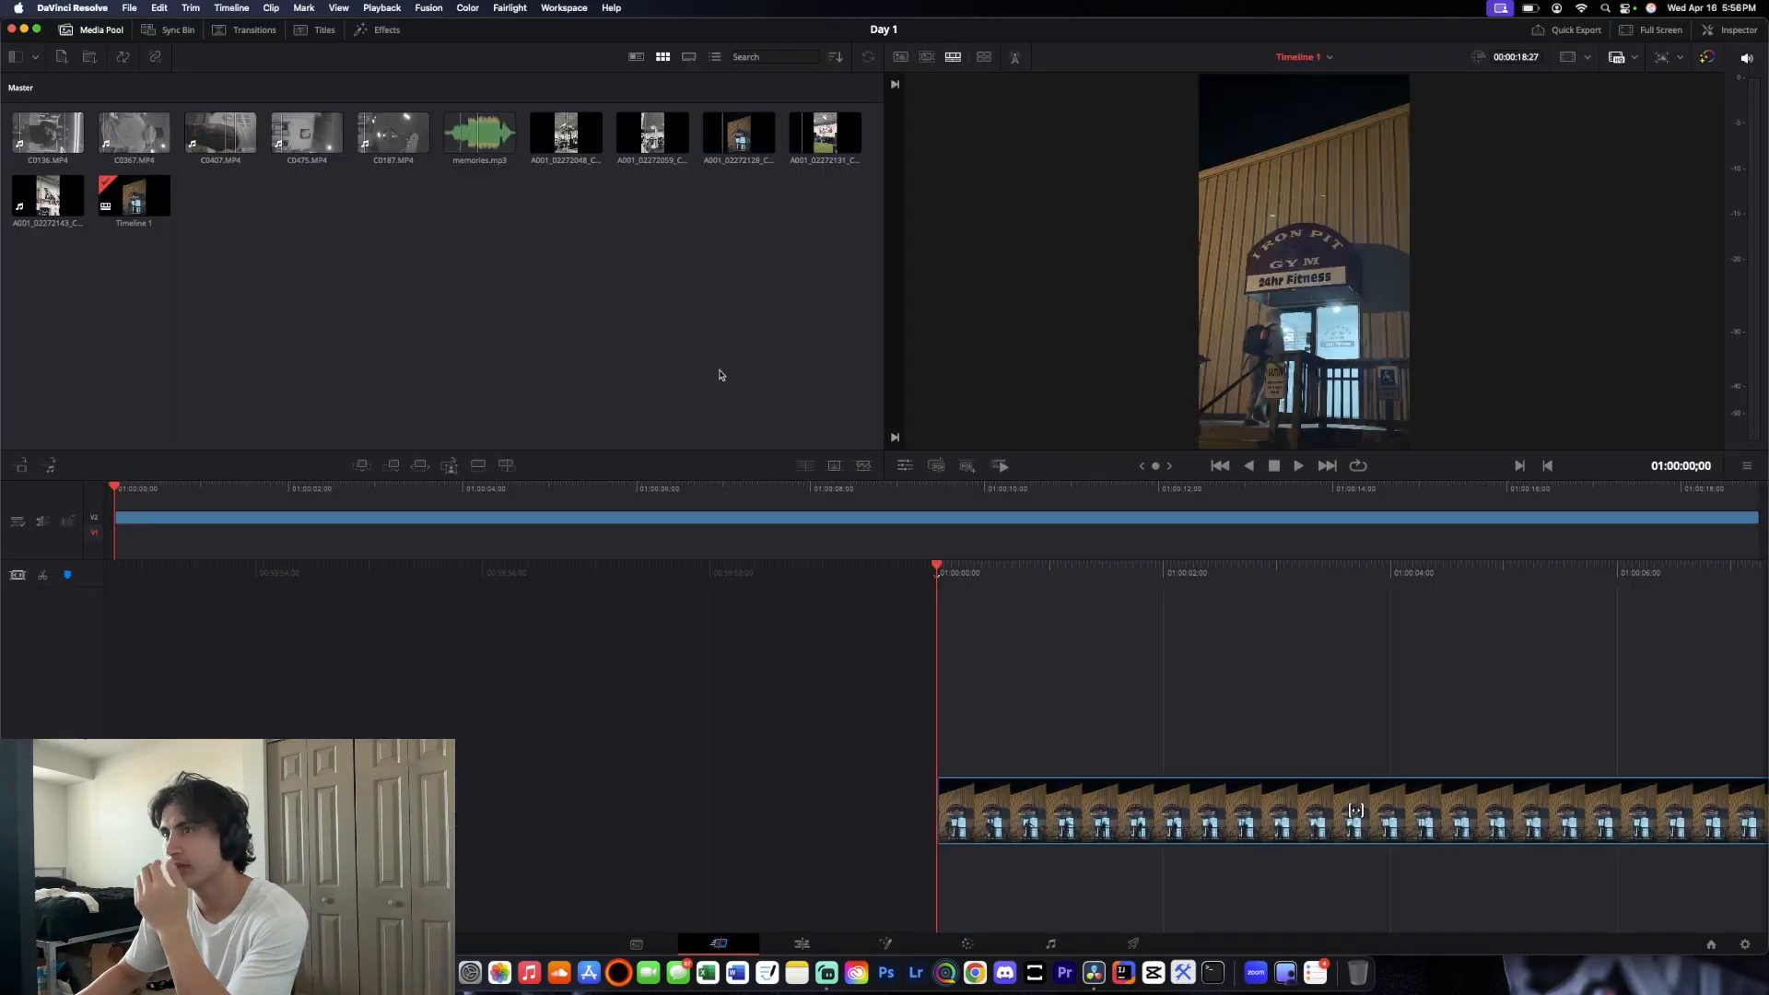
# Retry adding memories.mp3 at the start of Timeline 1, below and then onto the gym entrance clip
pyautogui.moveTo(480, 133); pyautogui.dragTo(950, 871)
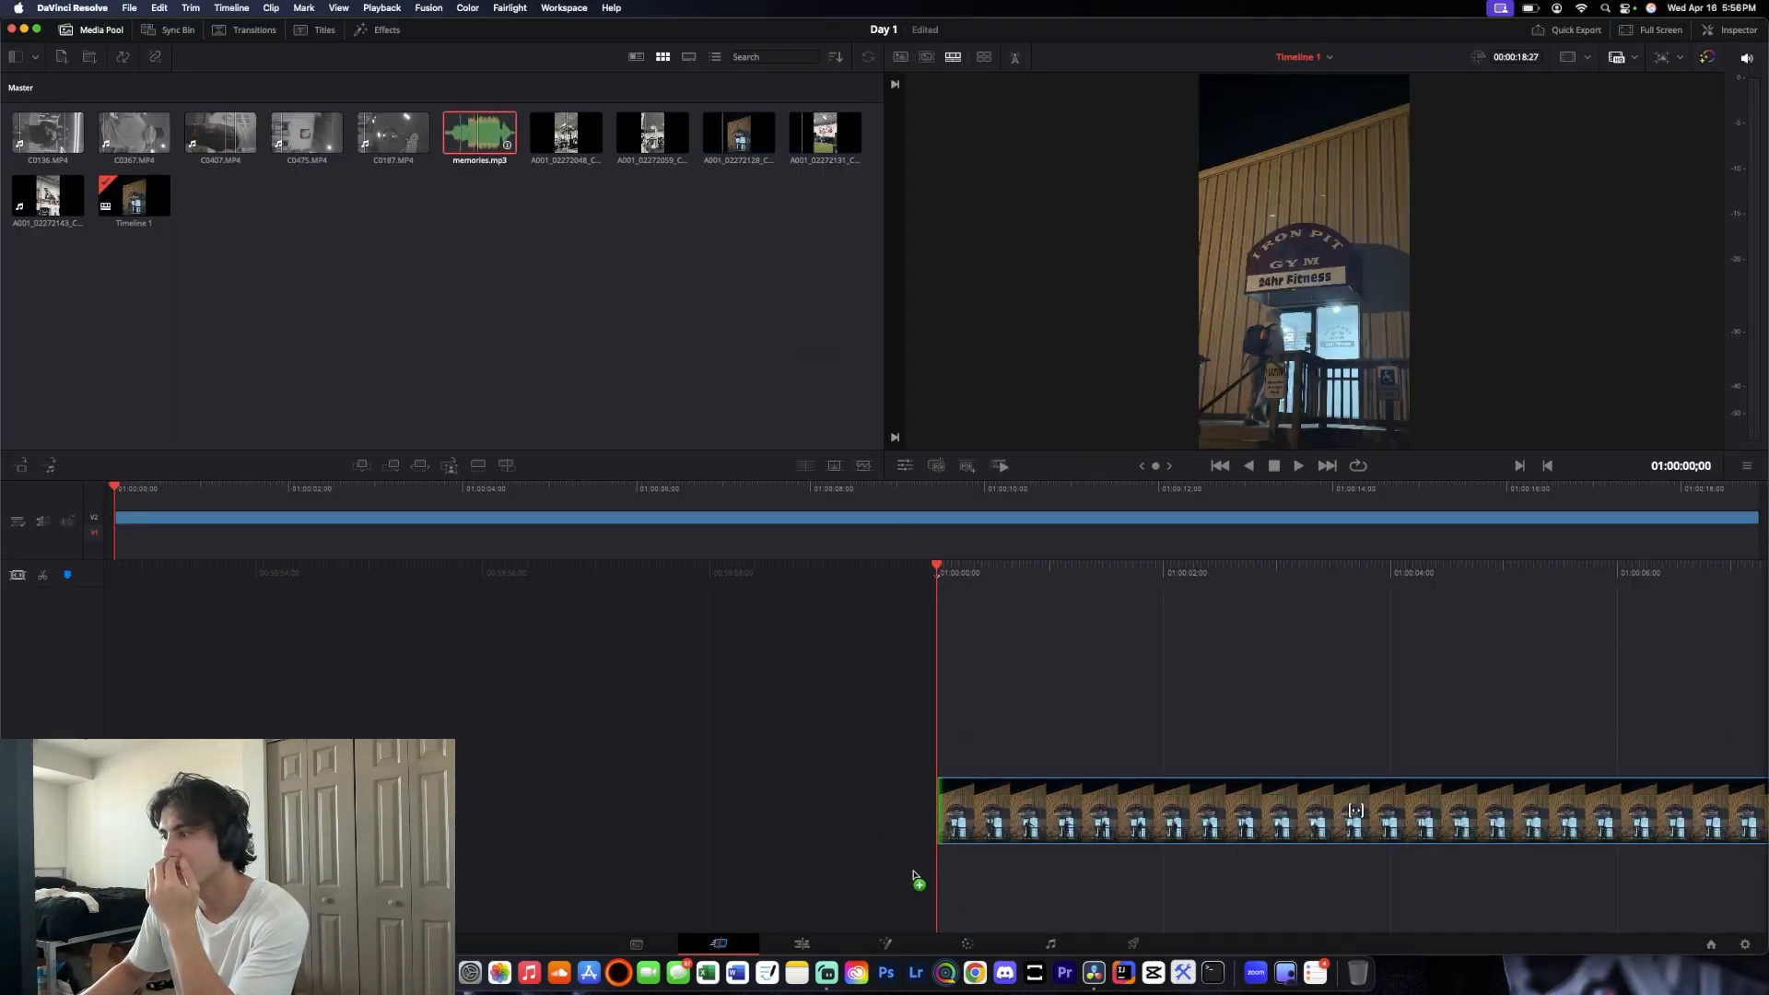
pyautogui.moveTo(464, 139); pyautogui.dragTo(946, 793)
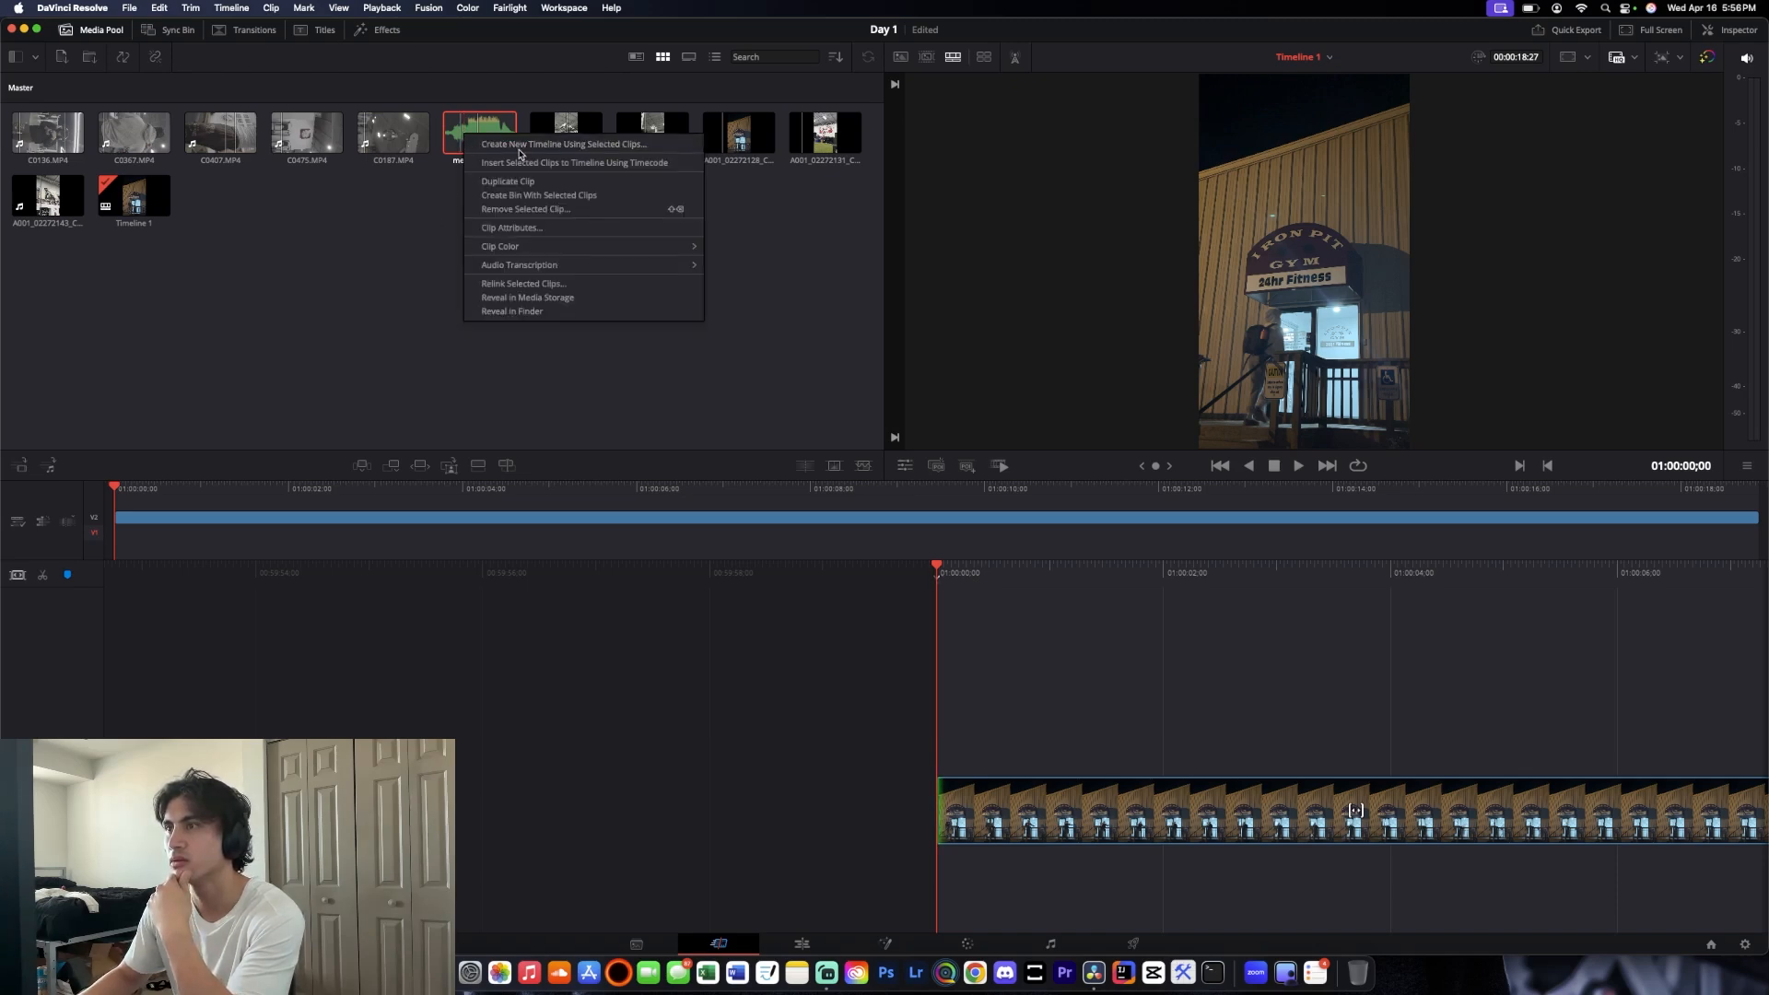
# Try to create a new timeline from memories.mp3 with the default settings, and undo its creation
pyautogui.click(511, 130)
pyautogui.rightClick(494, 142)
pyautogui.click(552, 151)
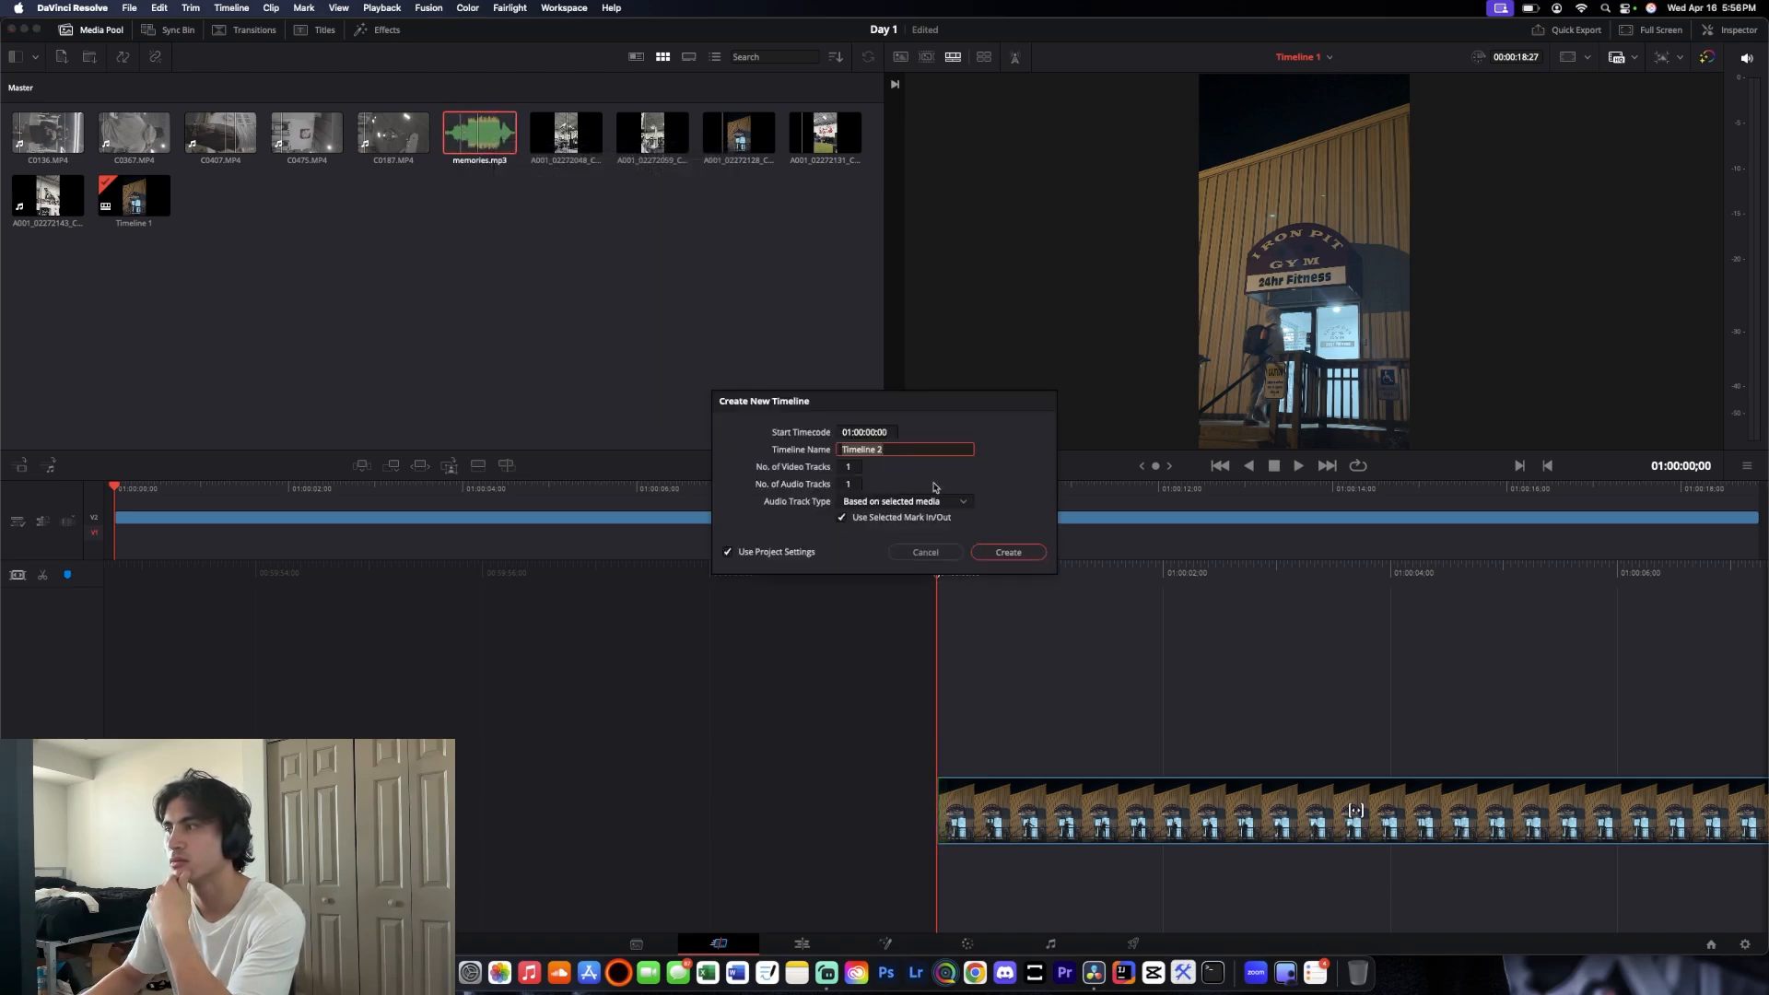
pyautogui.click(986, 553)
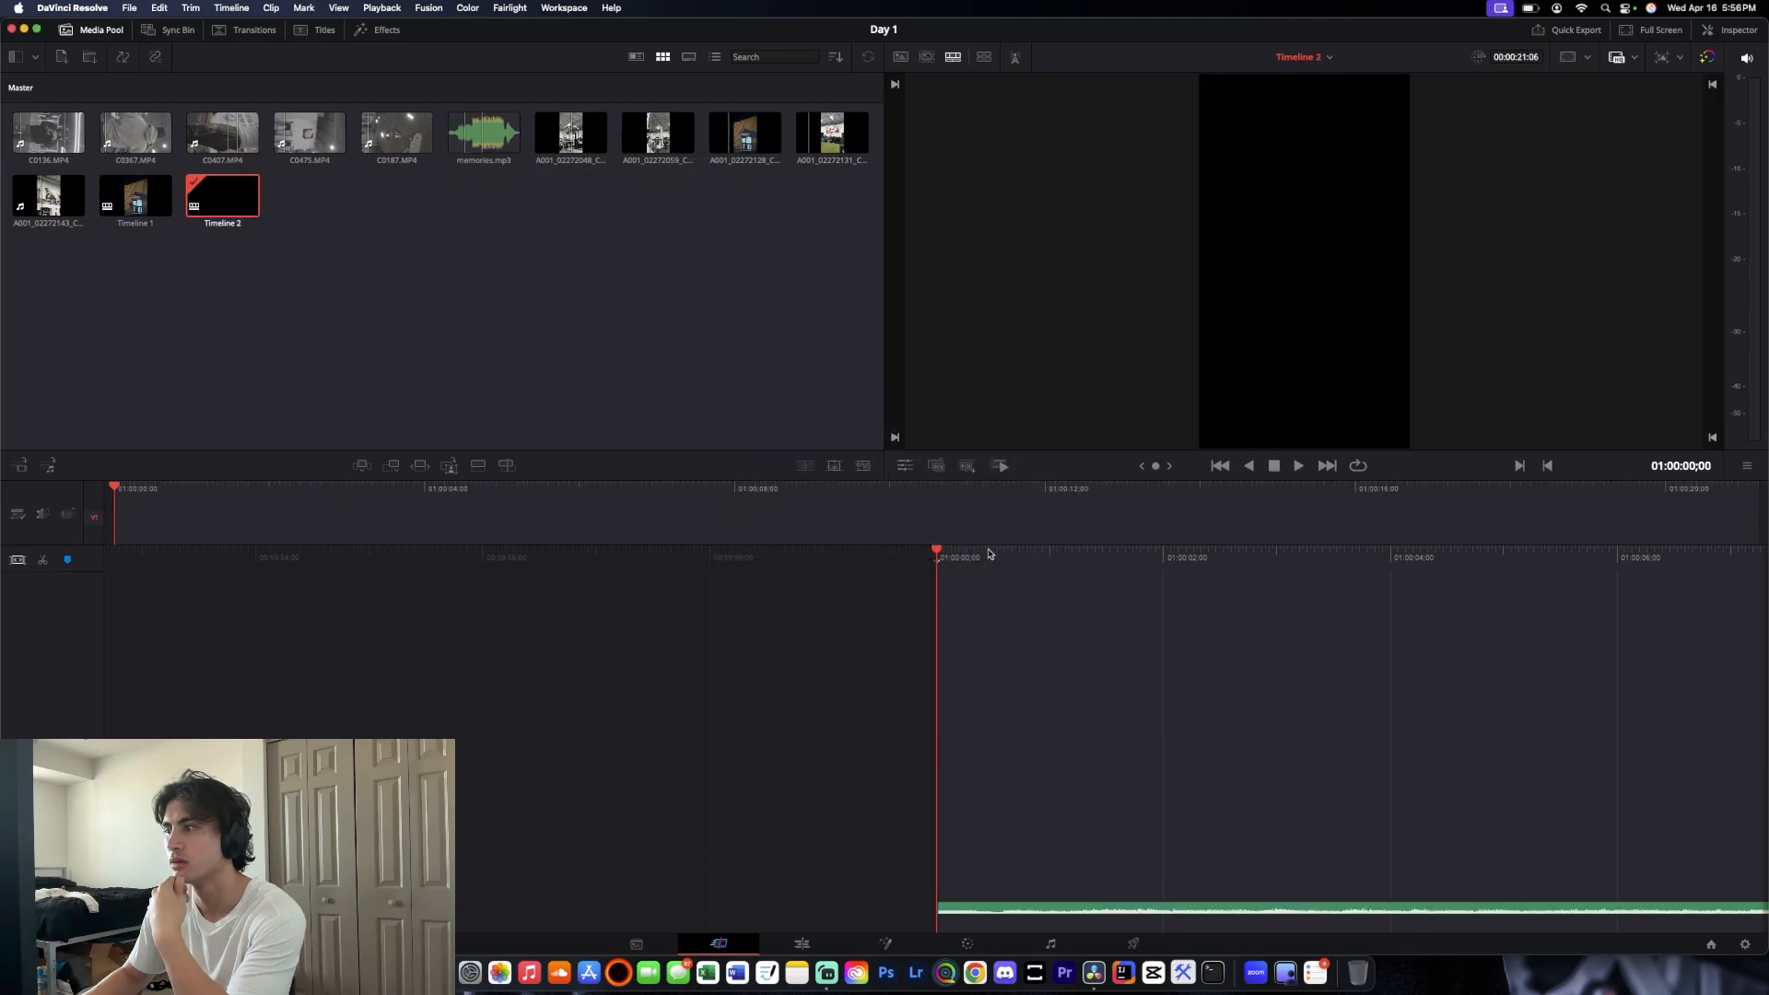
pyautogui.click(960, 914)
pyautogui.press('super+z')
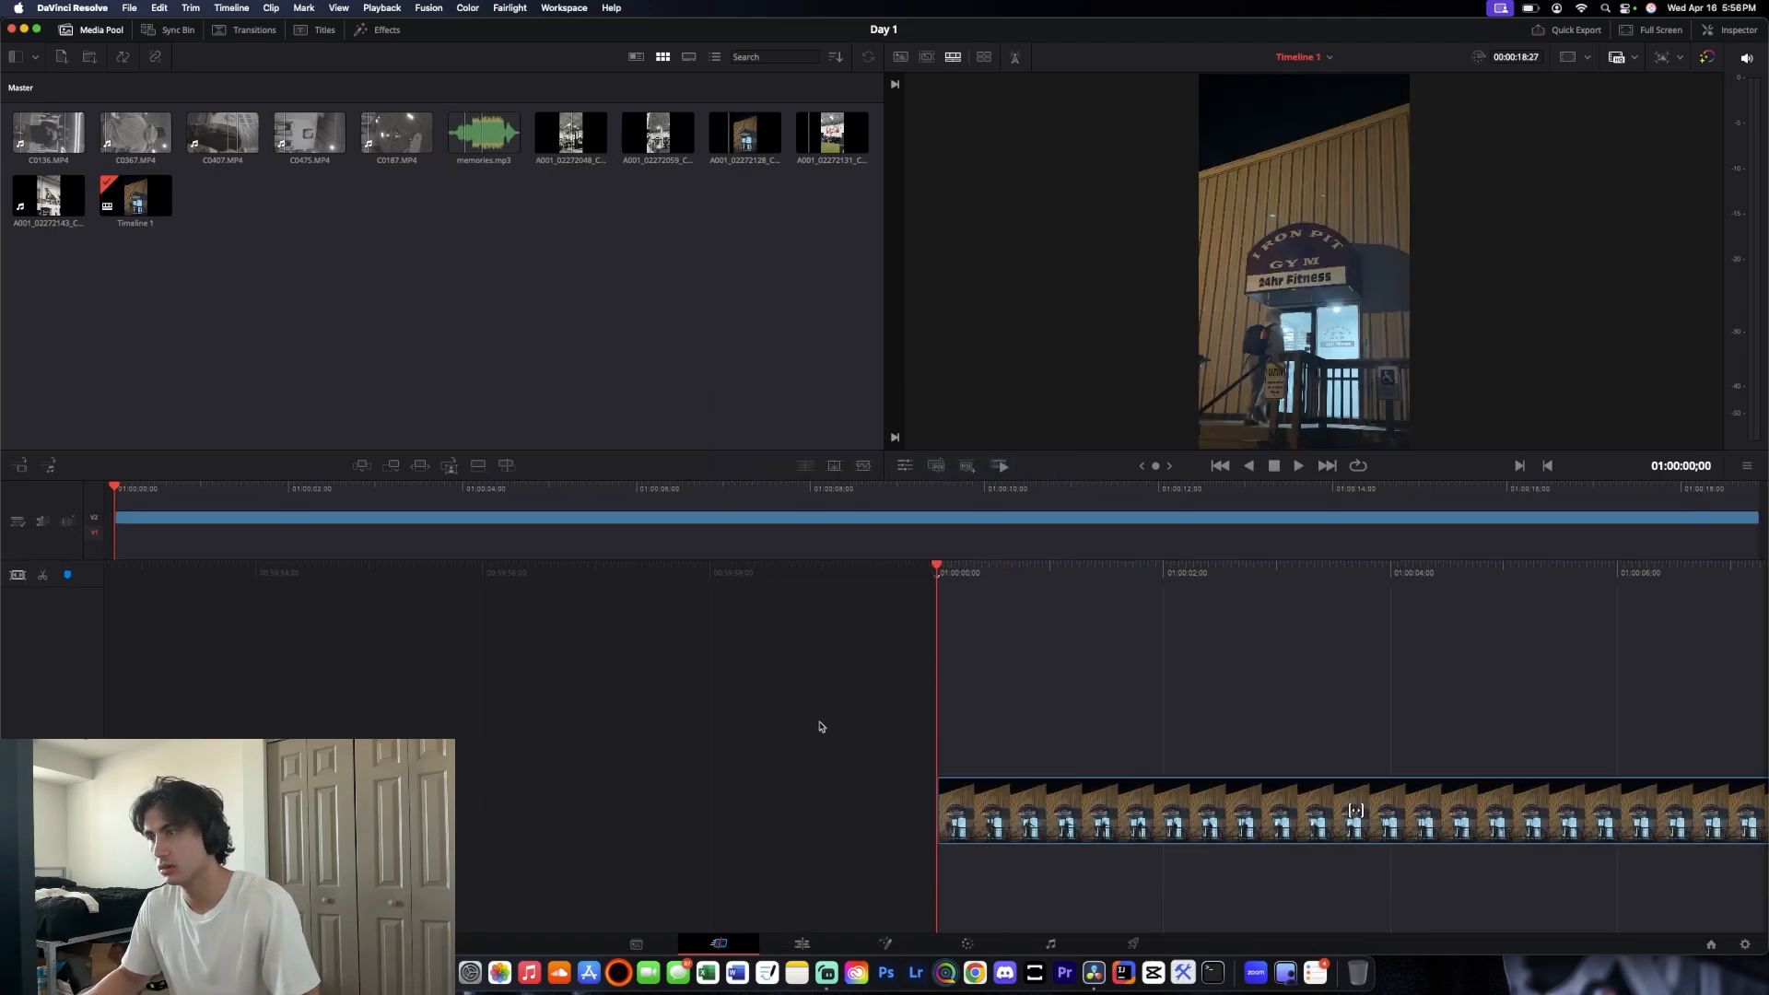
# Add memories.mp3 as audio at the start of Timeline 1 and delete the gym entrance clip above it
pyautogui.moveTo(484, 134)
pyautogui.mouseDown()
pyautogui.moveTo(884, 581)
pyautogui.moveTo(933, 932)
pyautogui.moveTo(960, 921)
pyautogui.mouseUp()
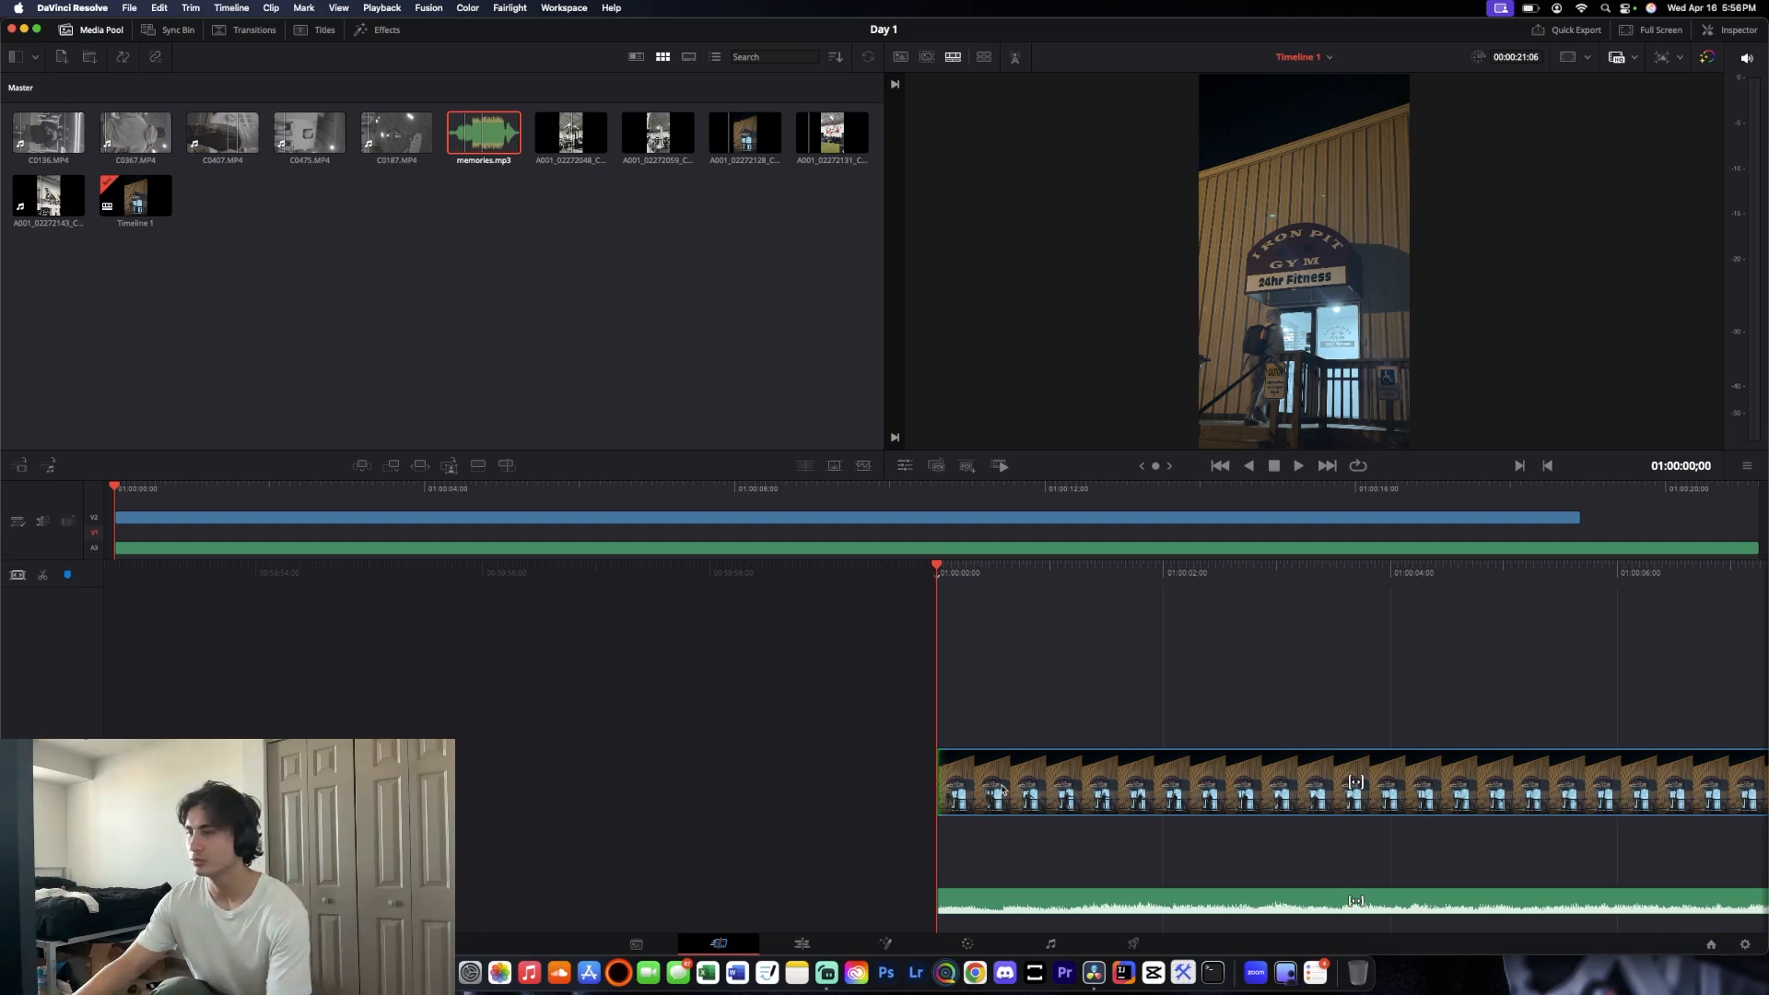
pyautogui.click(995, 852)
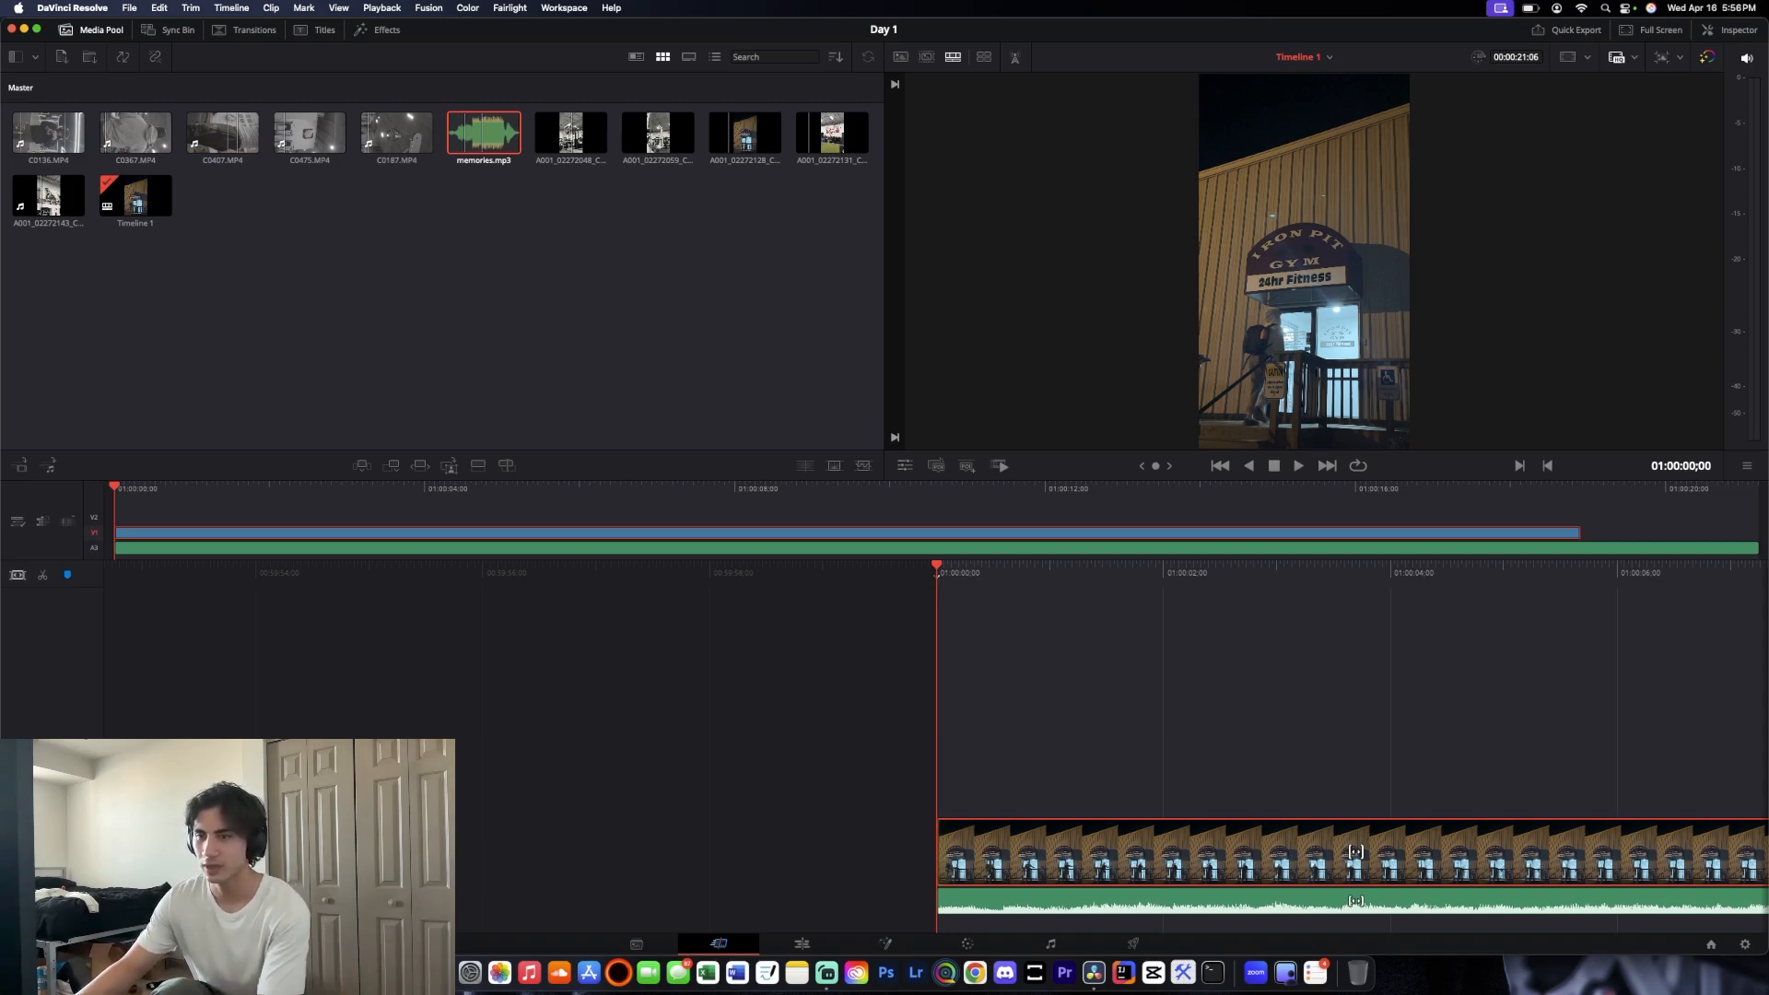
pyautogui.moveTo(939, 852); pyautogui.dragTo(787, 764)
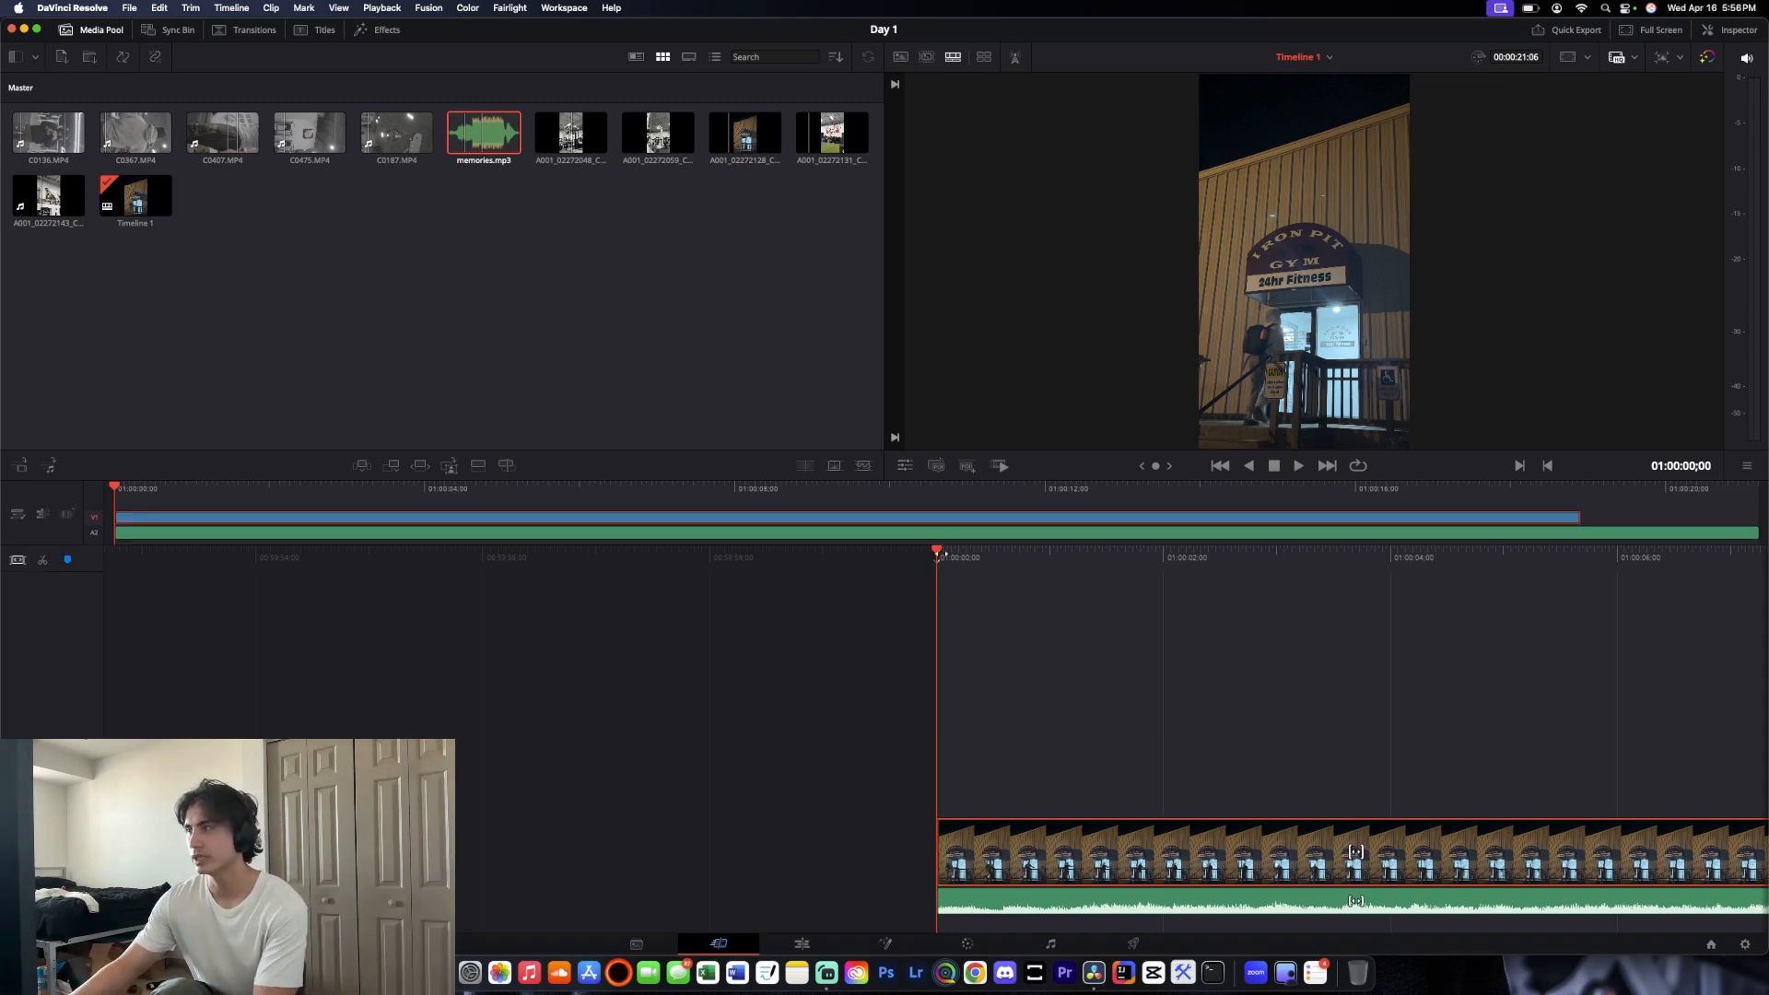
pyautogui.moveTo(1038, 550); pyautogui.dragTo(1129, 563)
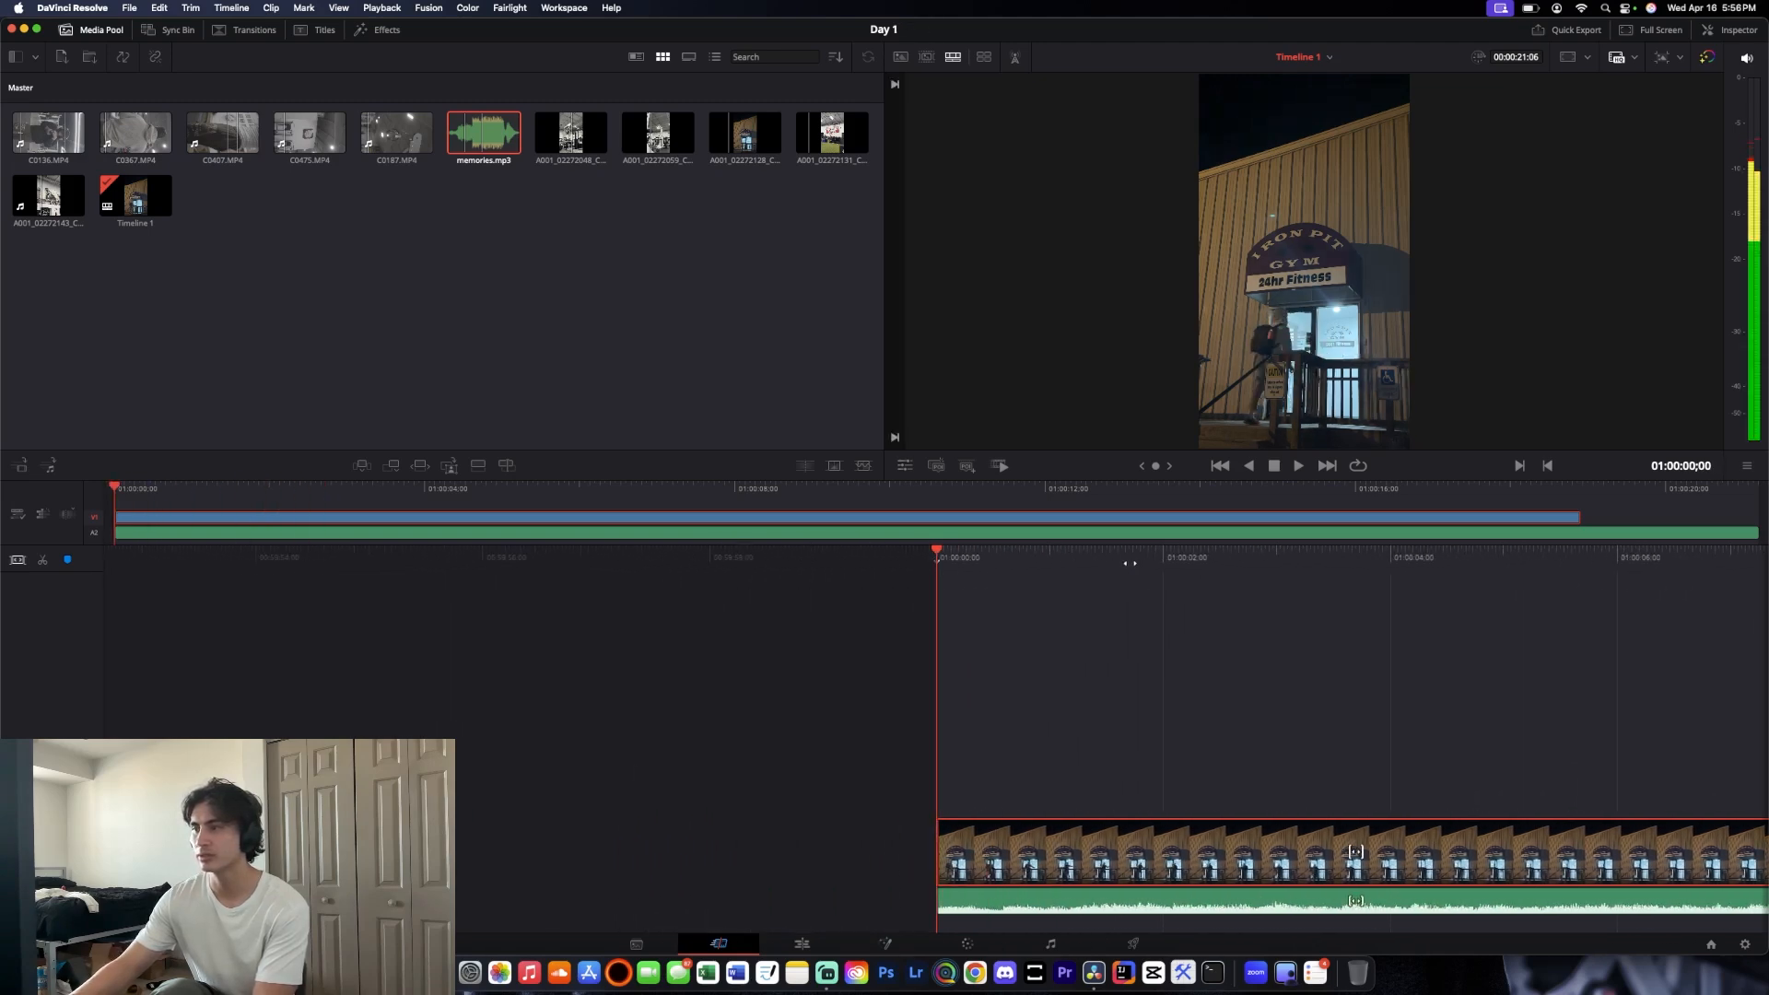
pyautogui.press('BackSpace')
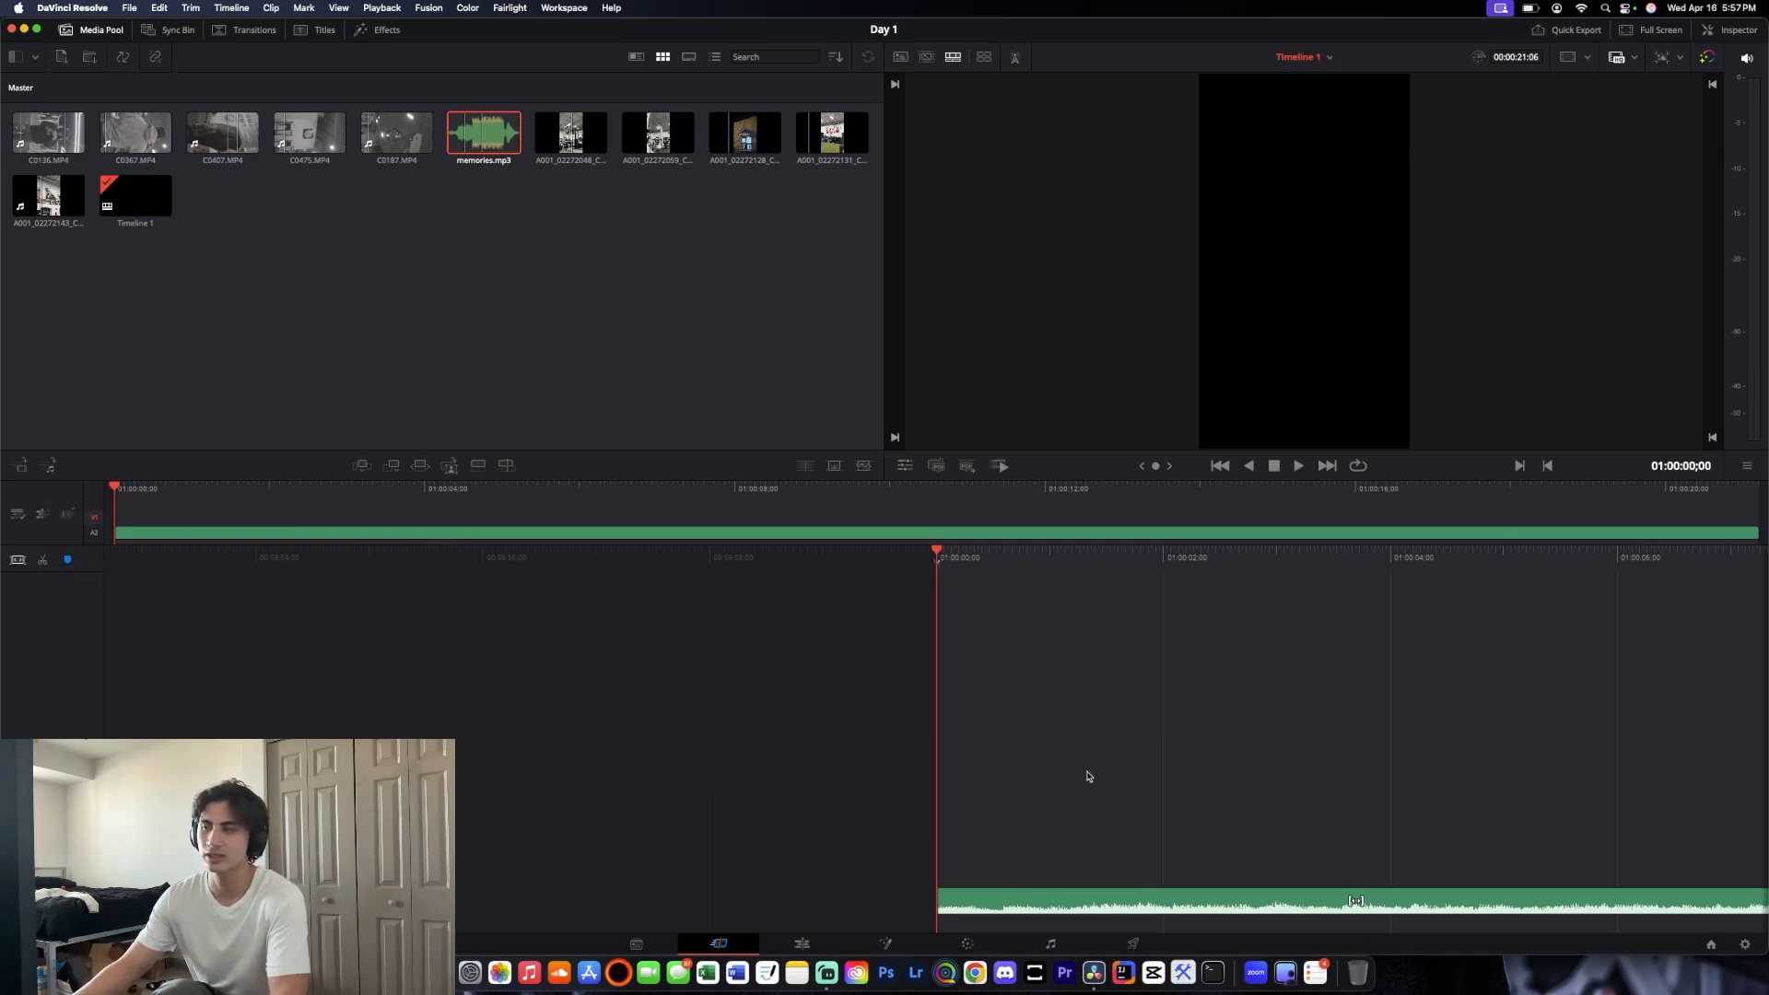
# Play through the opening of the music and add a timeline marker at 01:00:02;11
pyautogui.moveTo(1207, 557); pyautogui.dragTo(1088, 550)
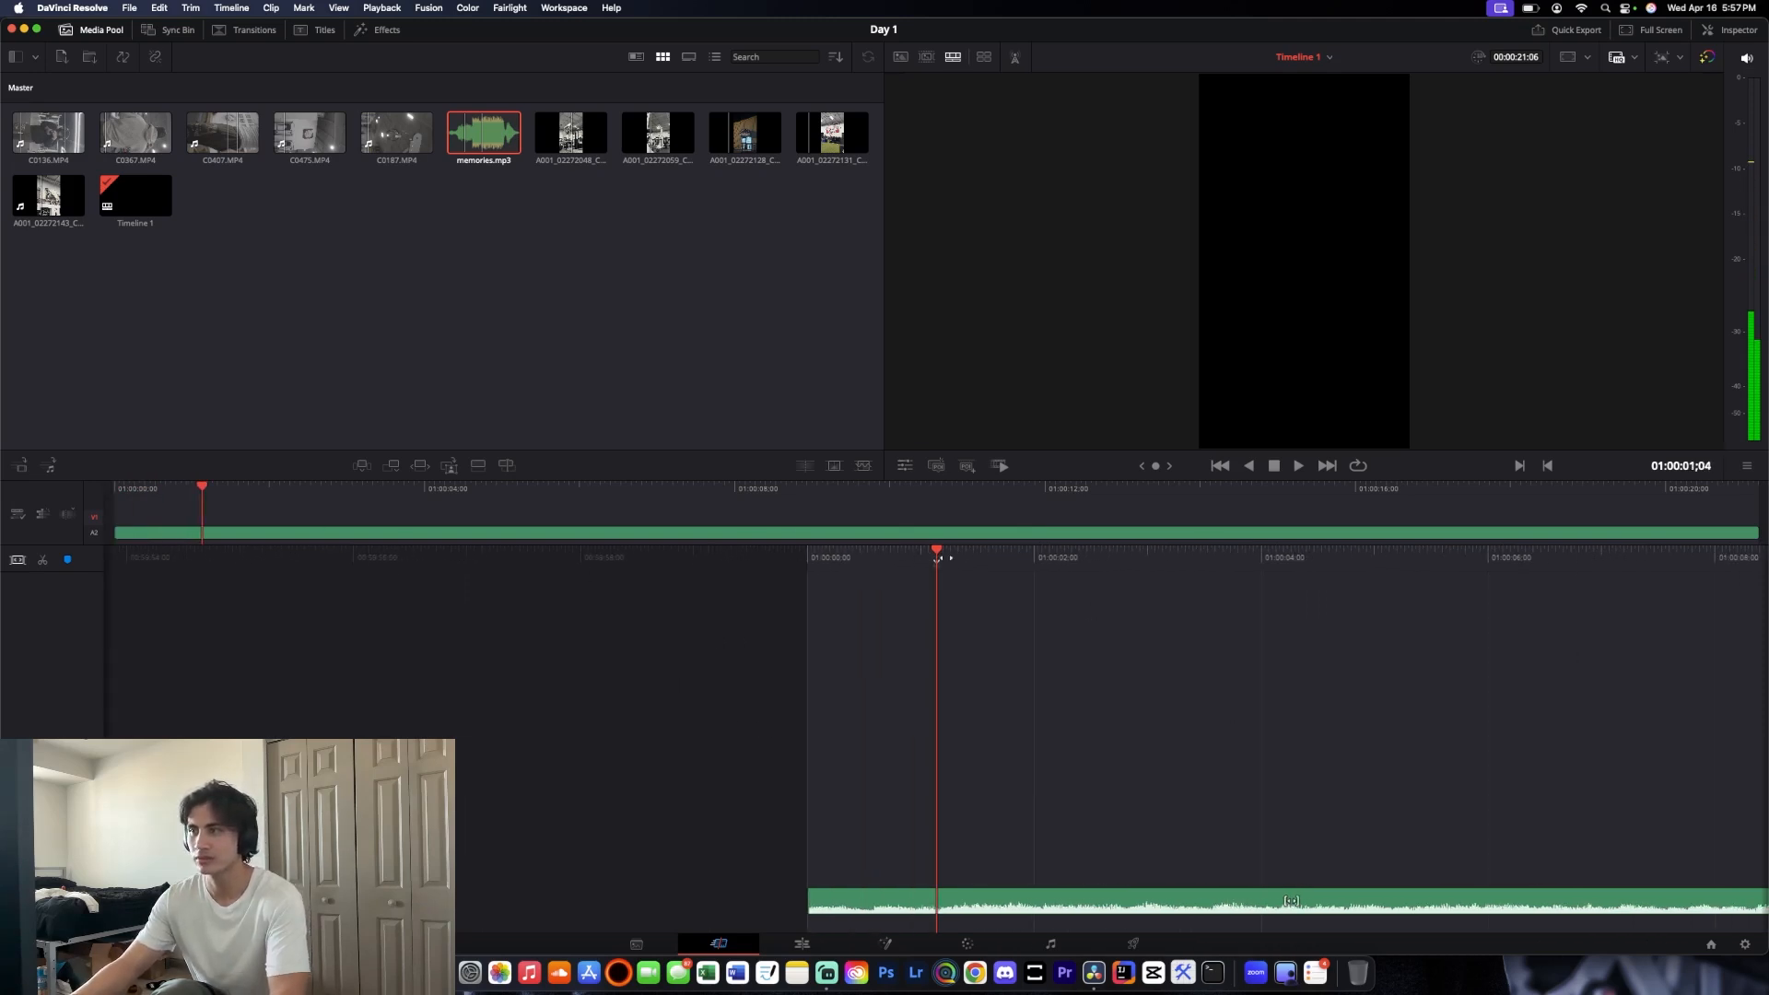
pyautogui.moveTo(944, 559); pyautogui.dragTo(1161, 568)
pyautogui.press('space')
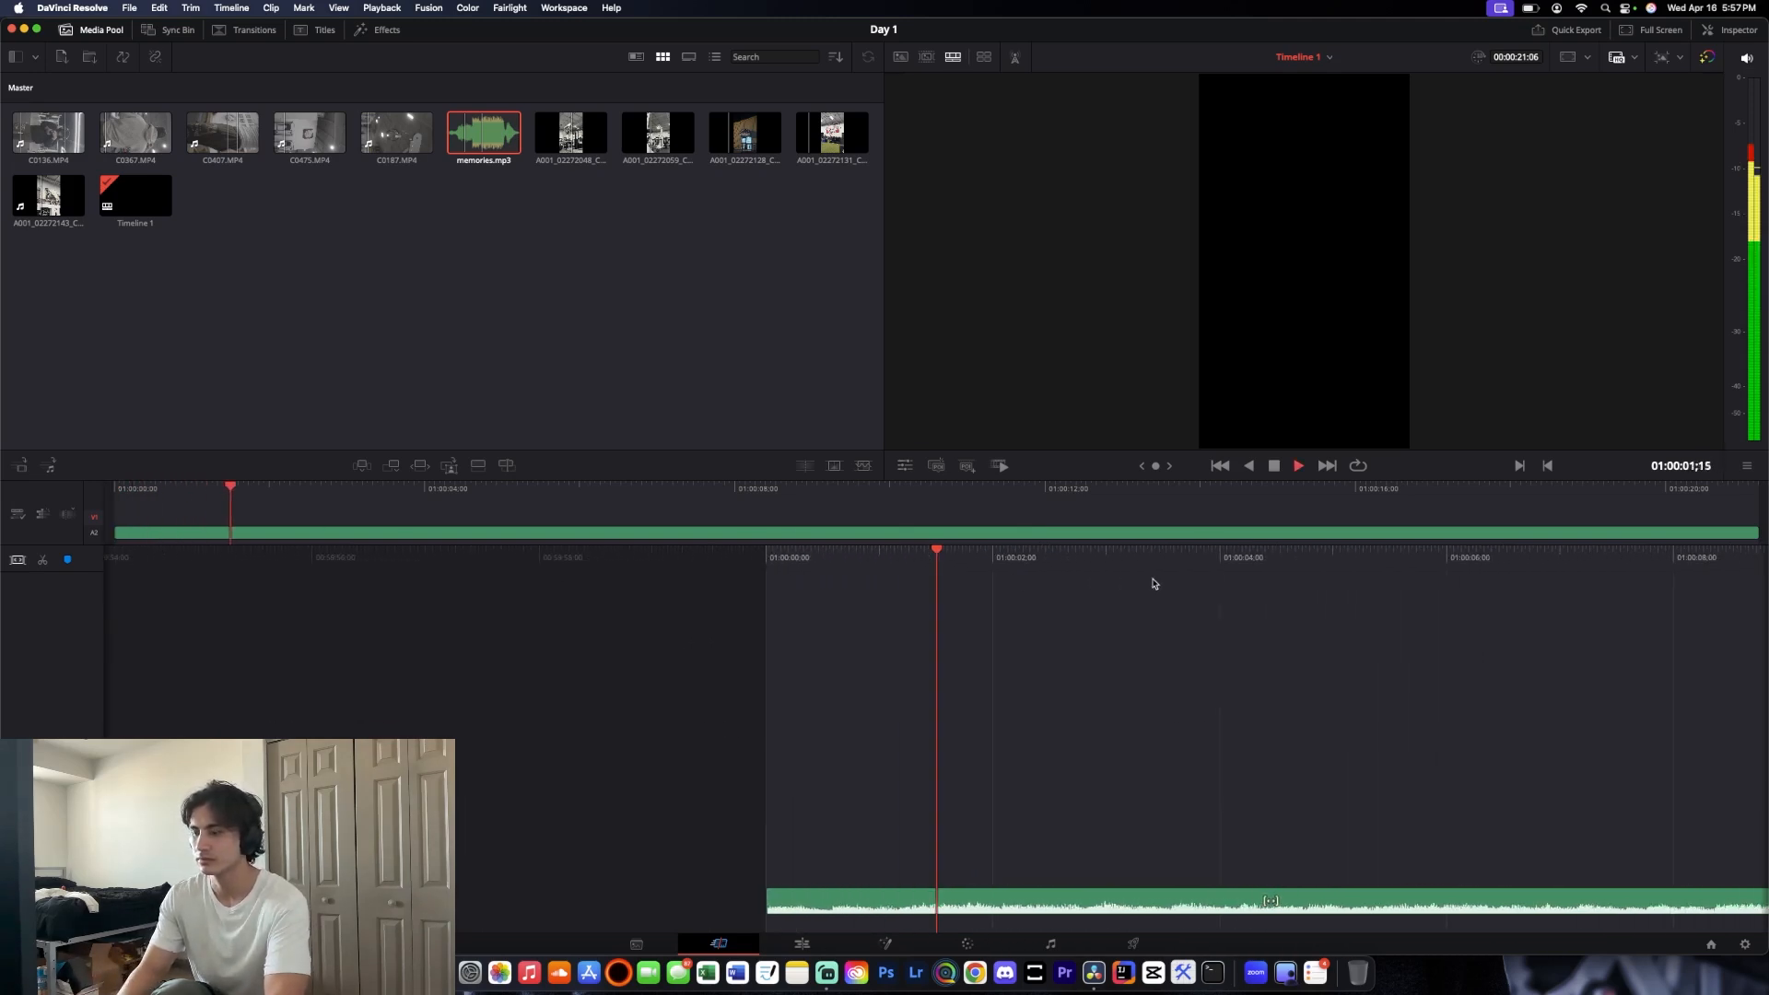
pyautogui.press('space')
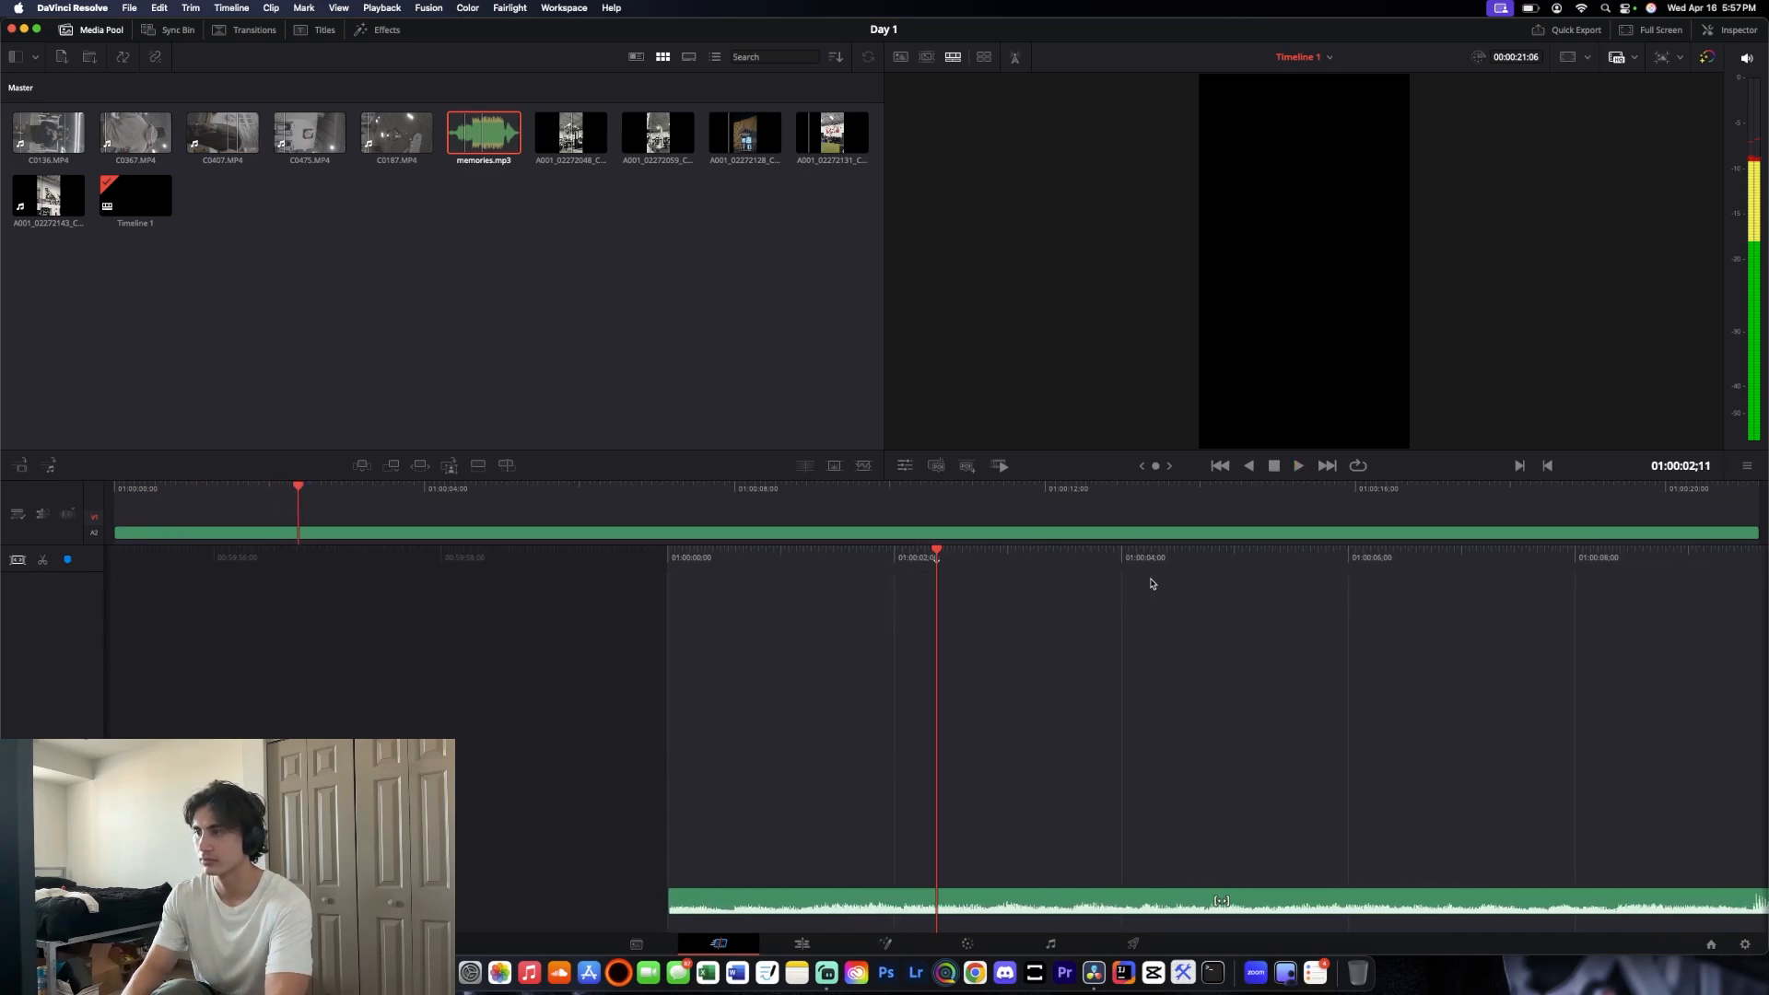
pyautogui.press('m')
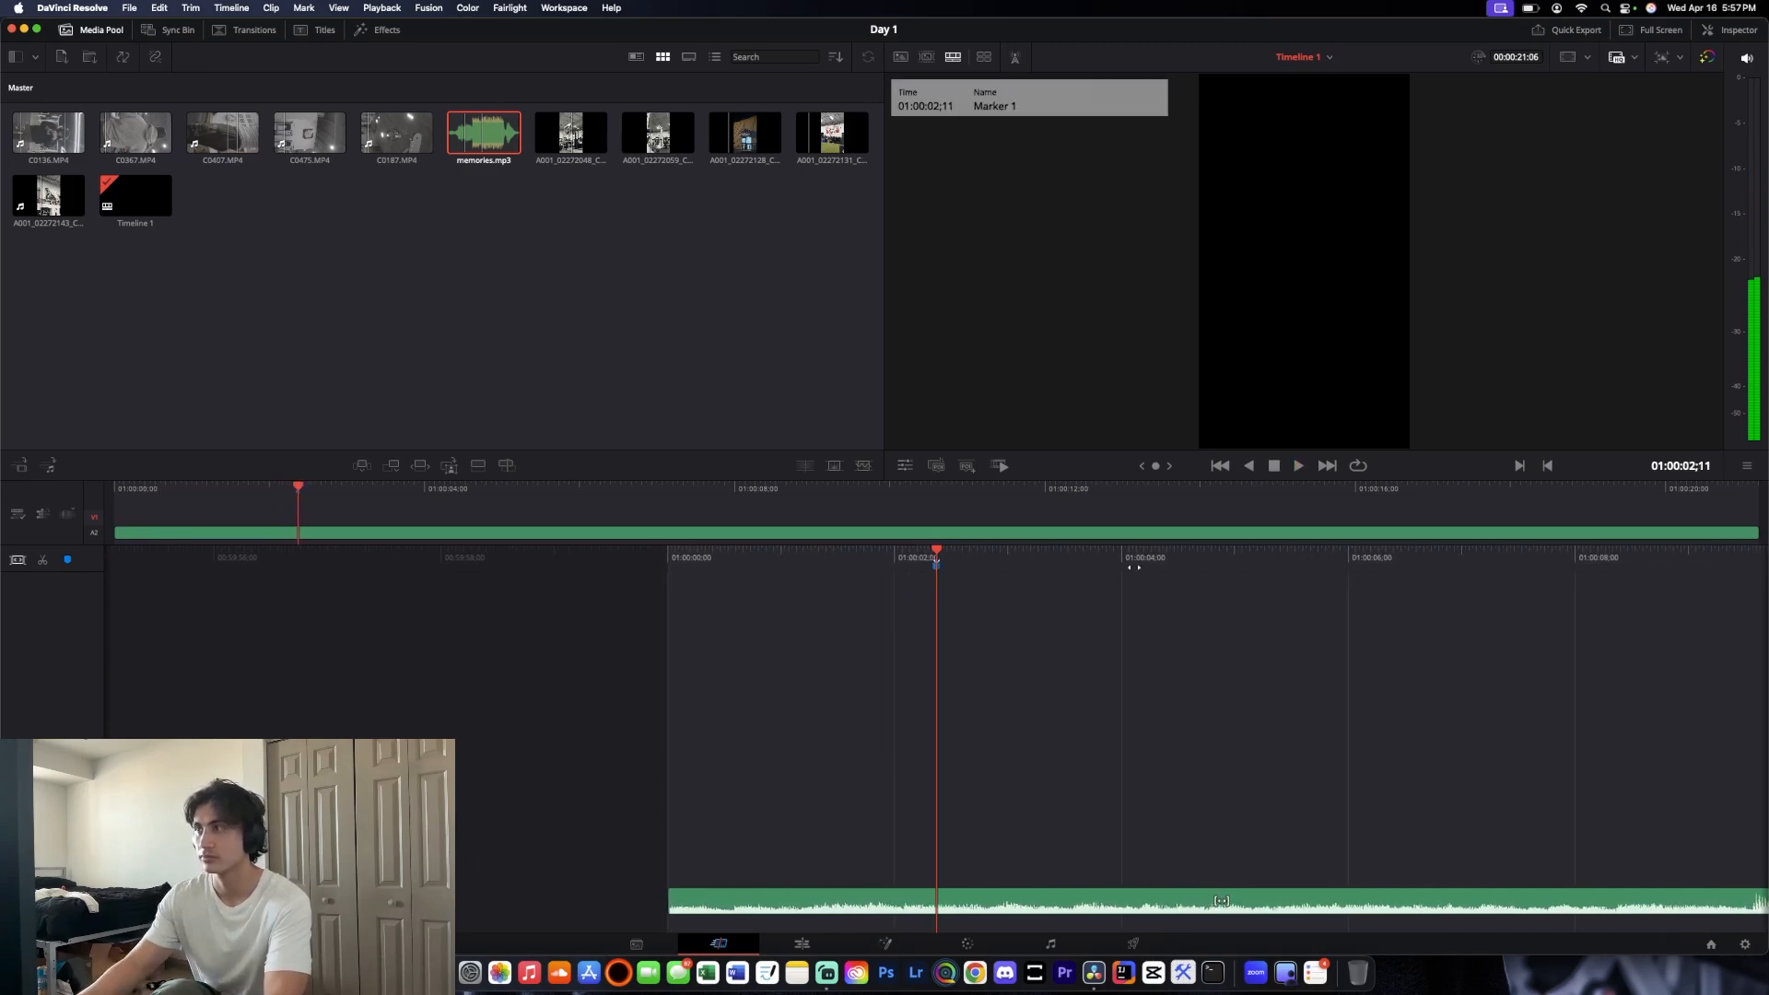
# Locate the next beat of the music frame by frame and add a timeline marker at 01:00:04;23
pyautogui.press('space')
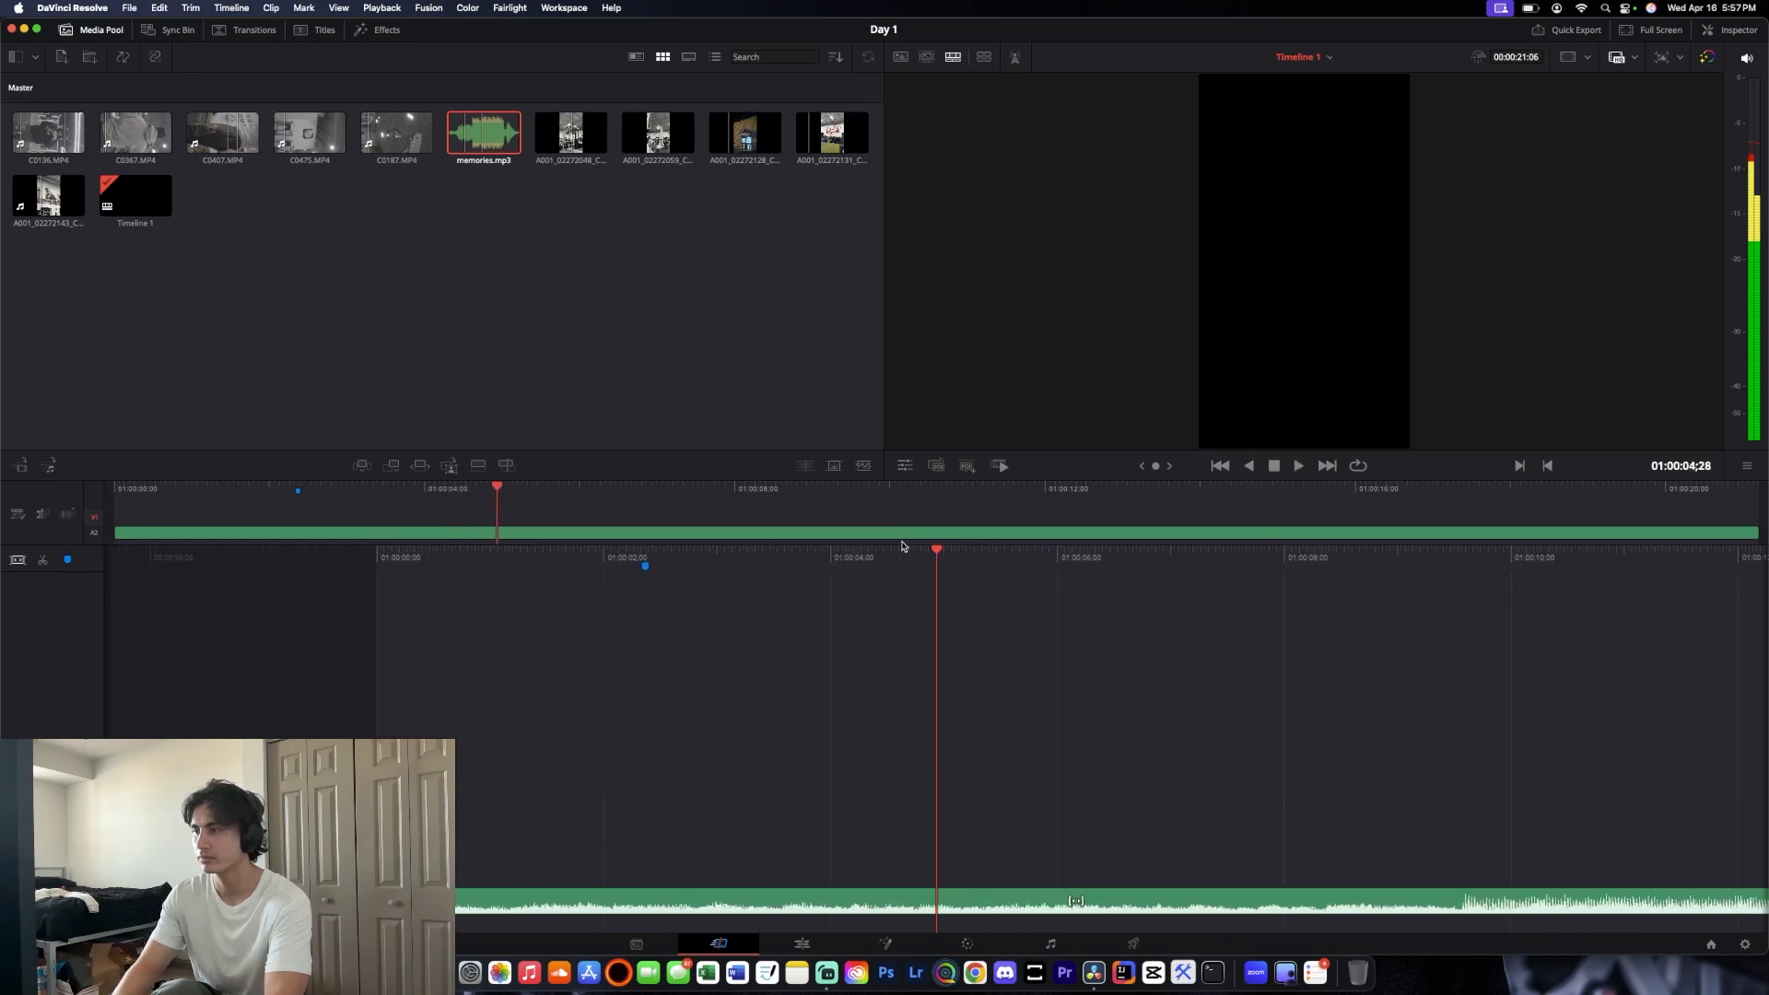
pyautogui.press('space')
pyautogui.moveTo(1005, 557); pyautogui.dragTo(1056, 550)
pyautogui.press('space')
pyautogui.press('space')
pyautogui.press('Left')
pyautogui.press('Left')
pyautogui.press('Left')
pyautogui.press('Left')
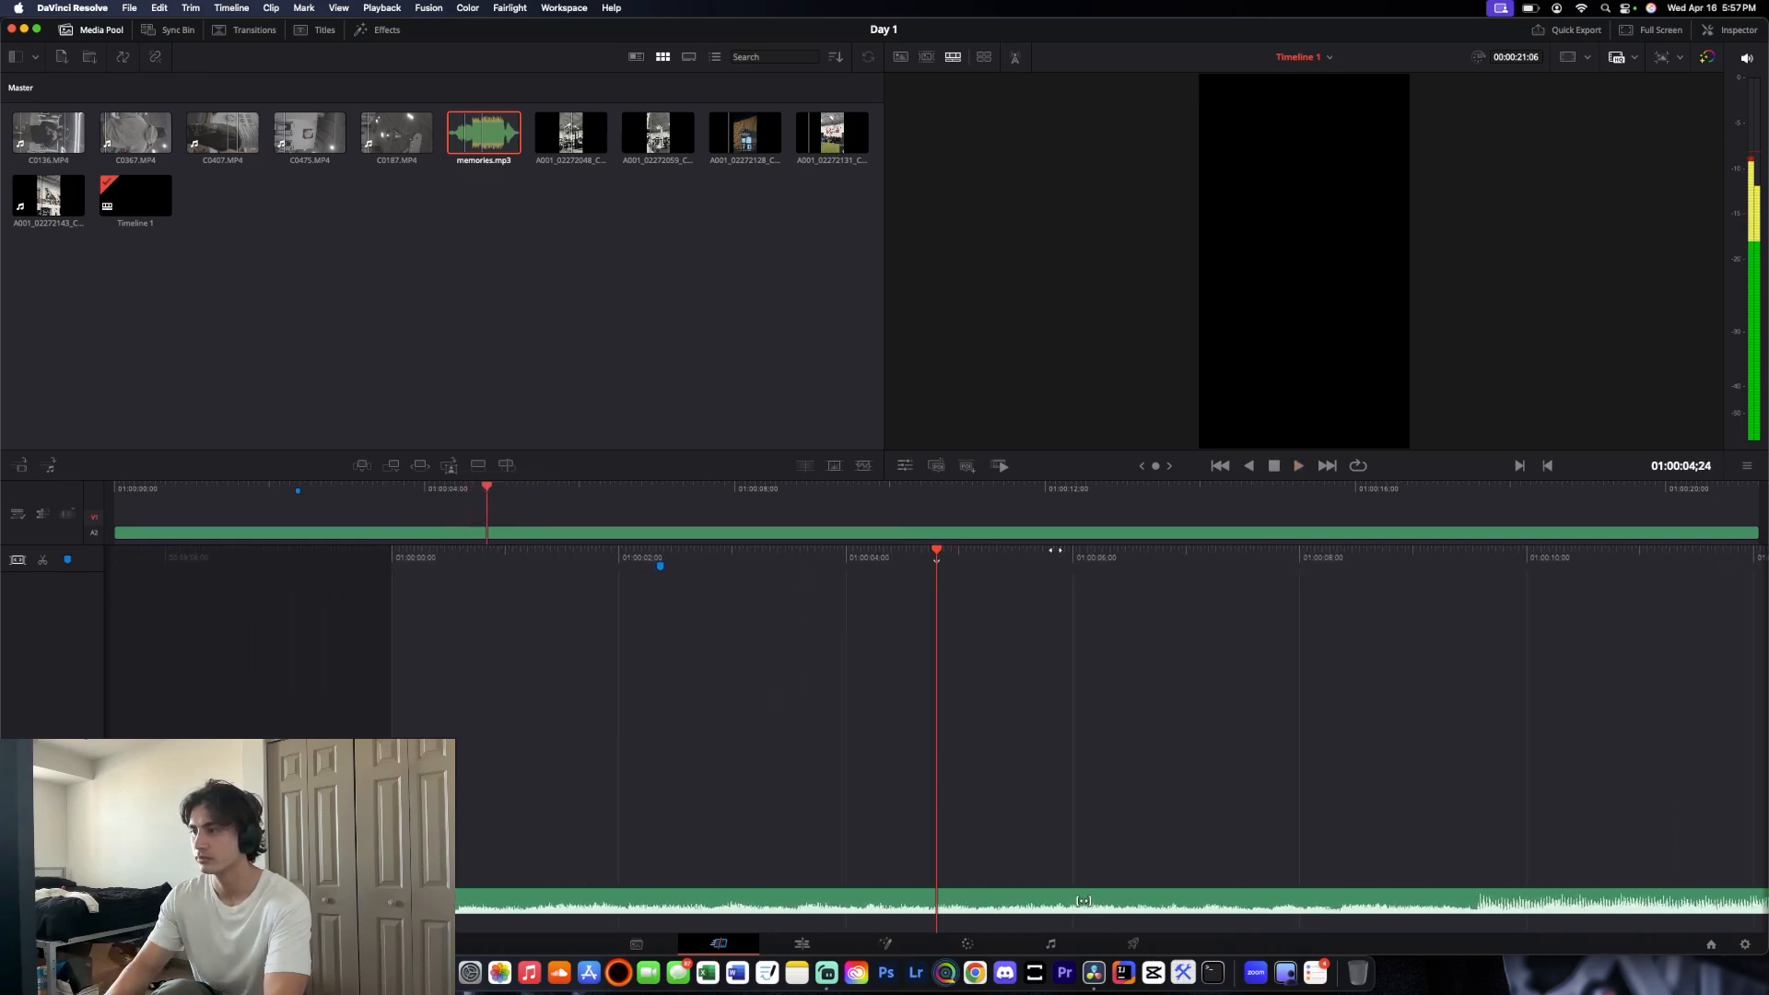
pyautogui.press('Right')
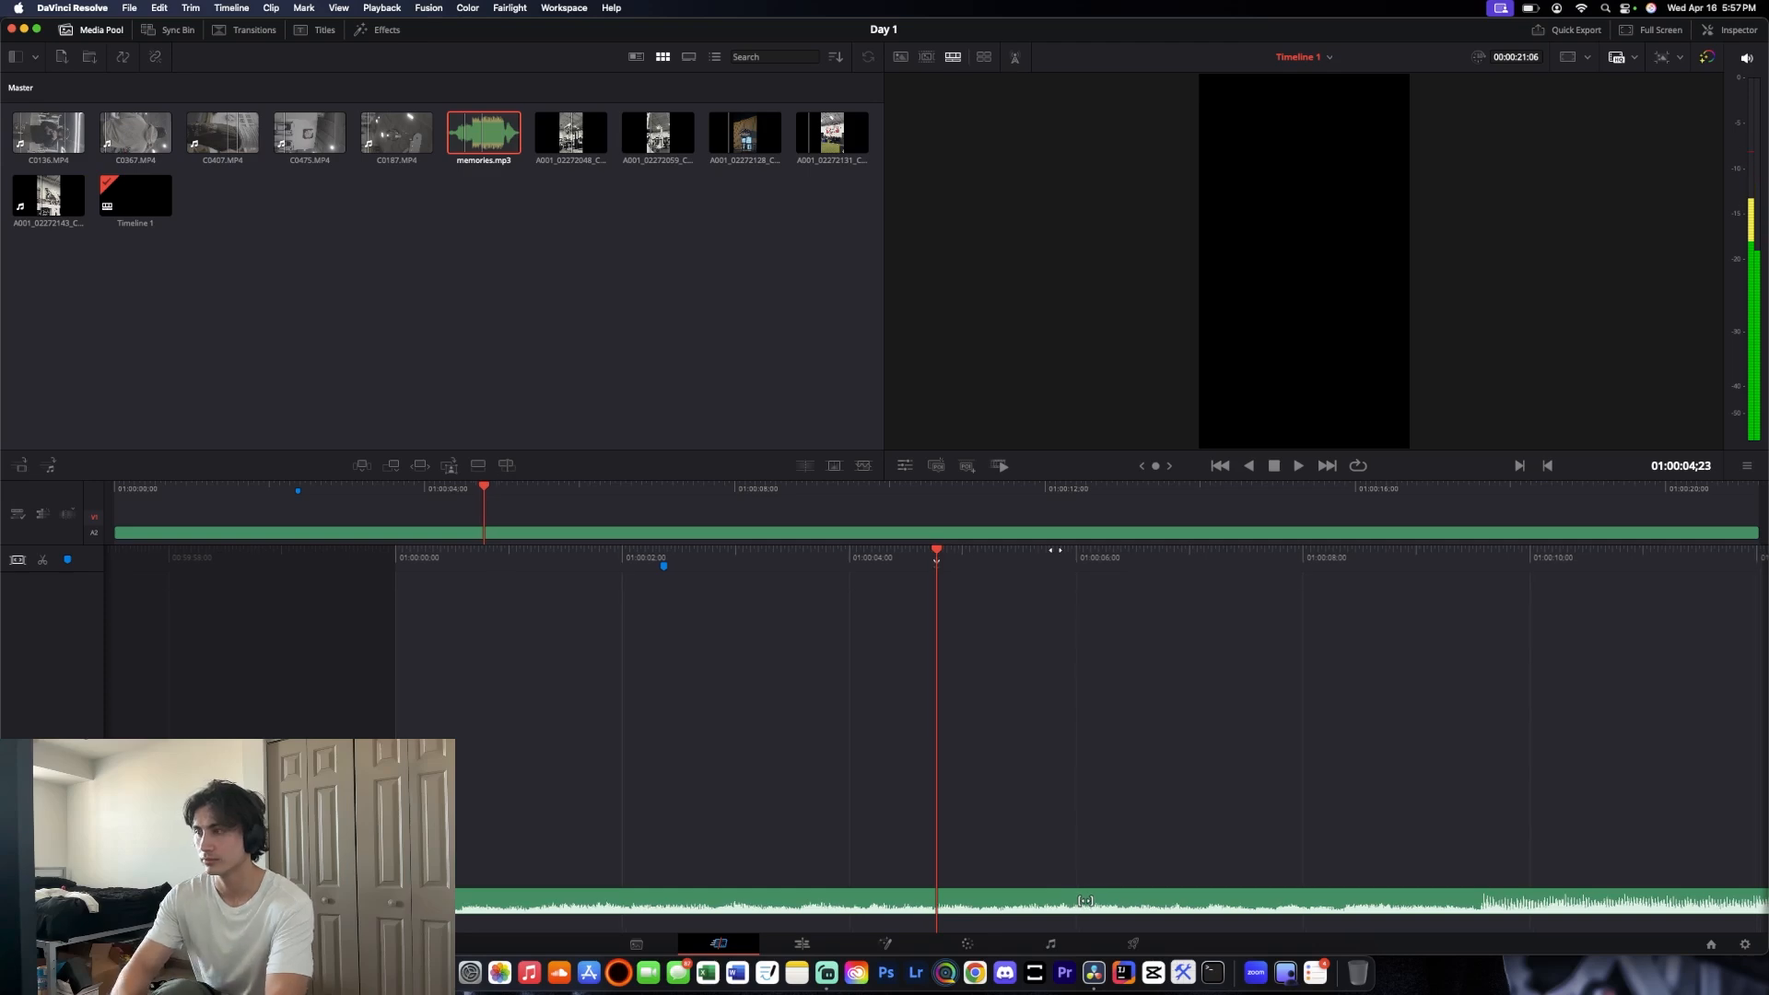
pyautogui.press('m')
# Play the music onward and add timeline markers at 01:00:07;04 and at 01:00:09;17, where the waveform gets louder
pyautogui.press('space')
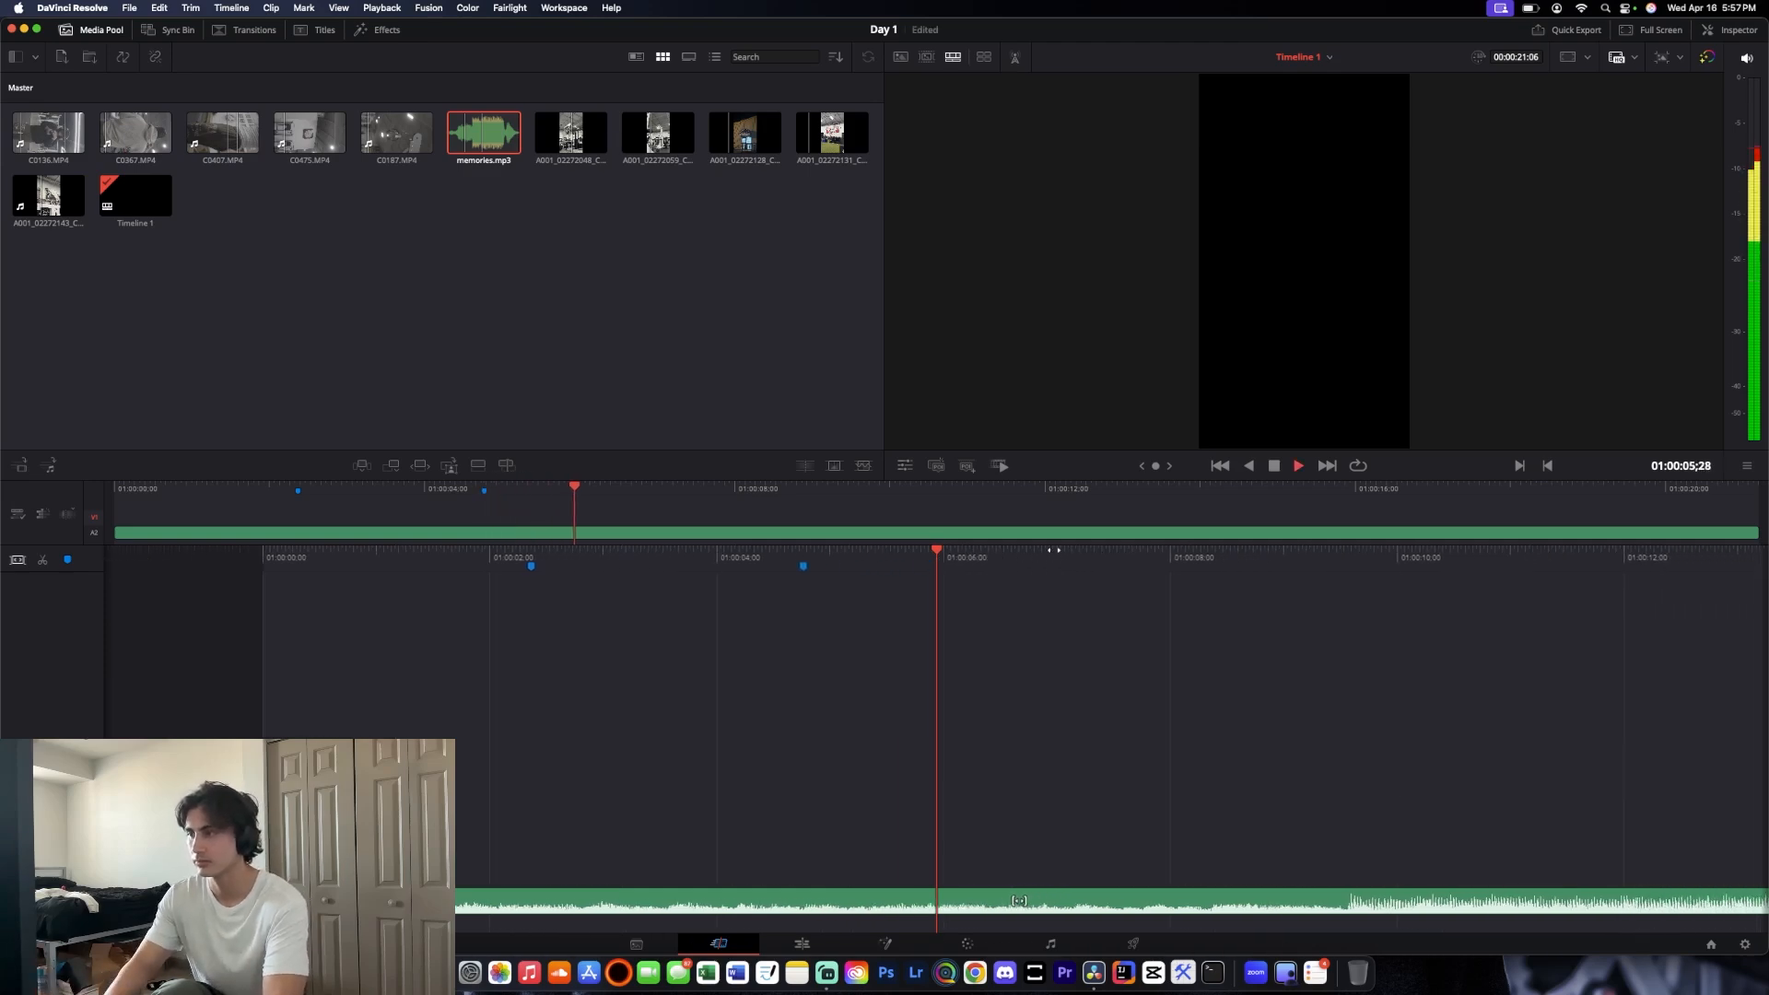
pyautogui.press('space')
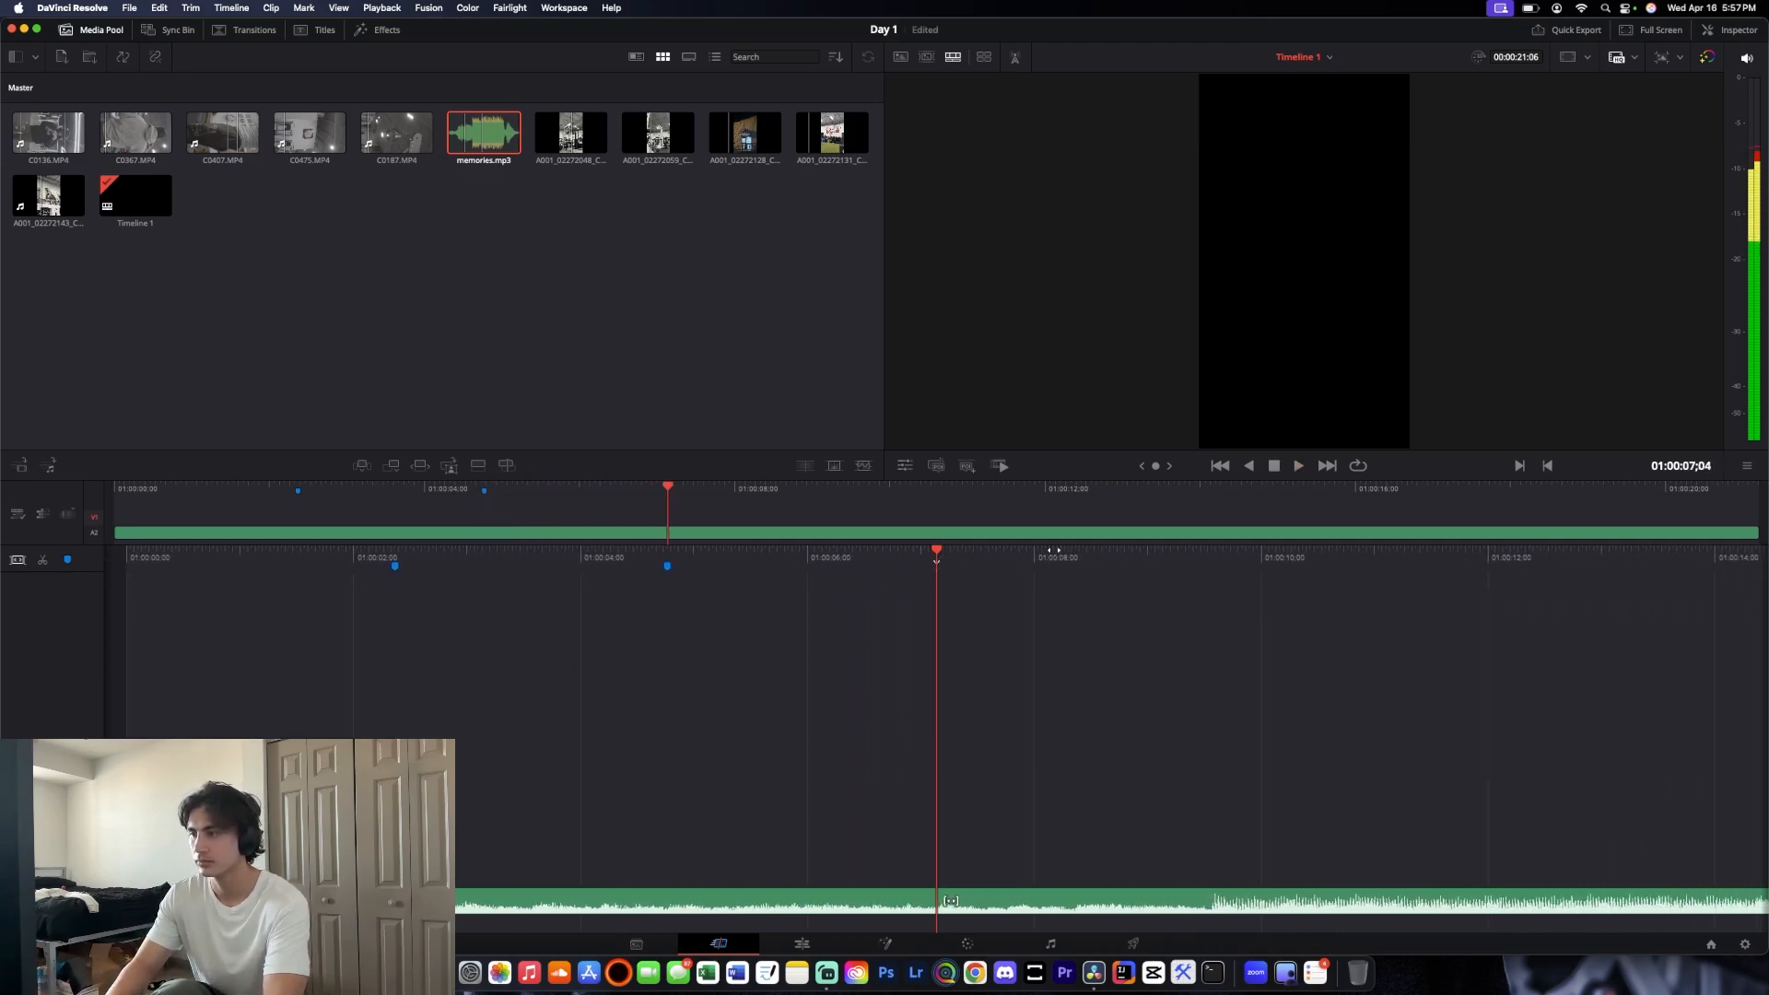
pyautogui.press('m')
pyautogui.press('space')
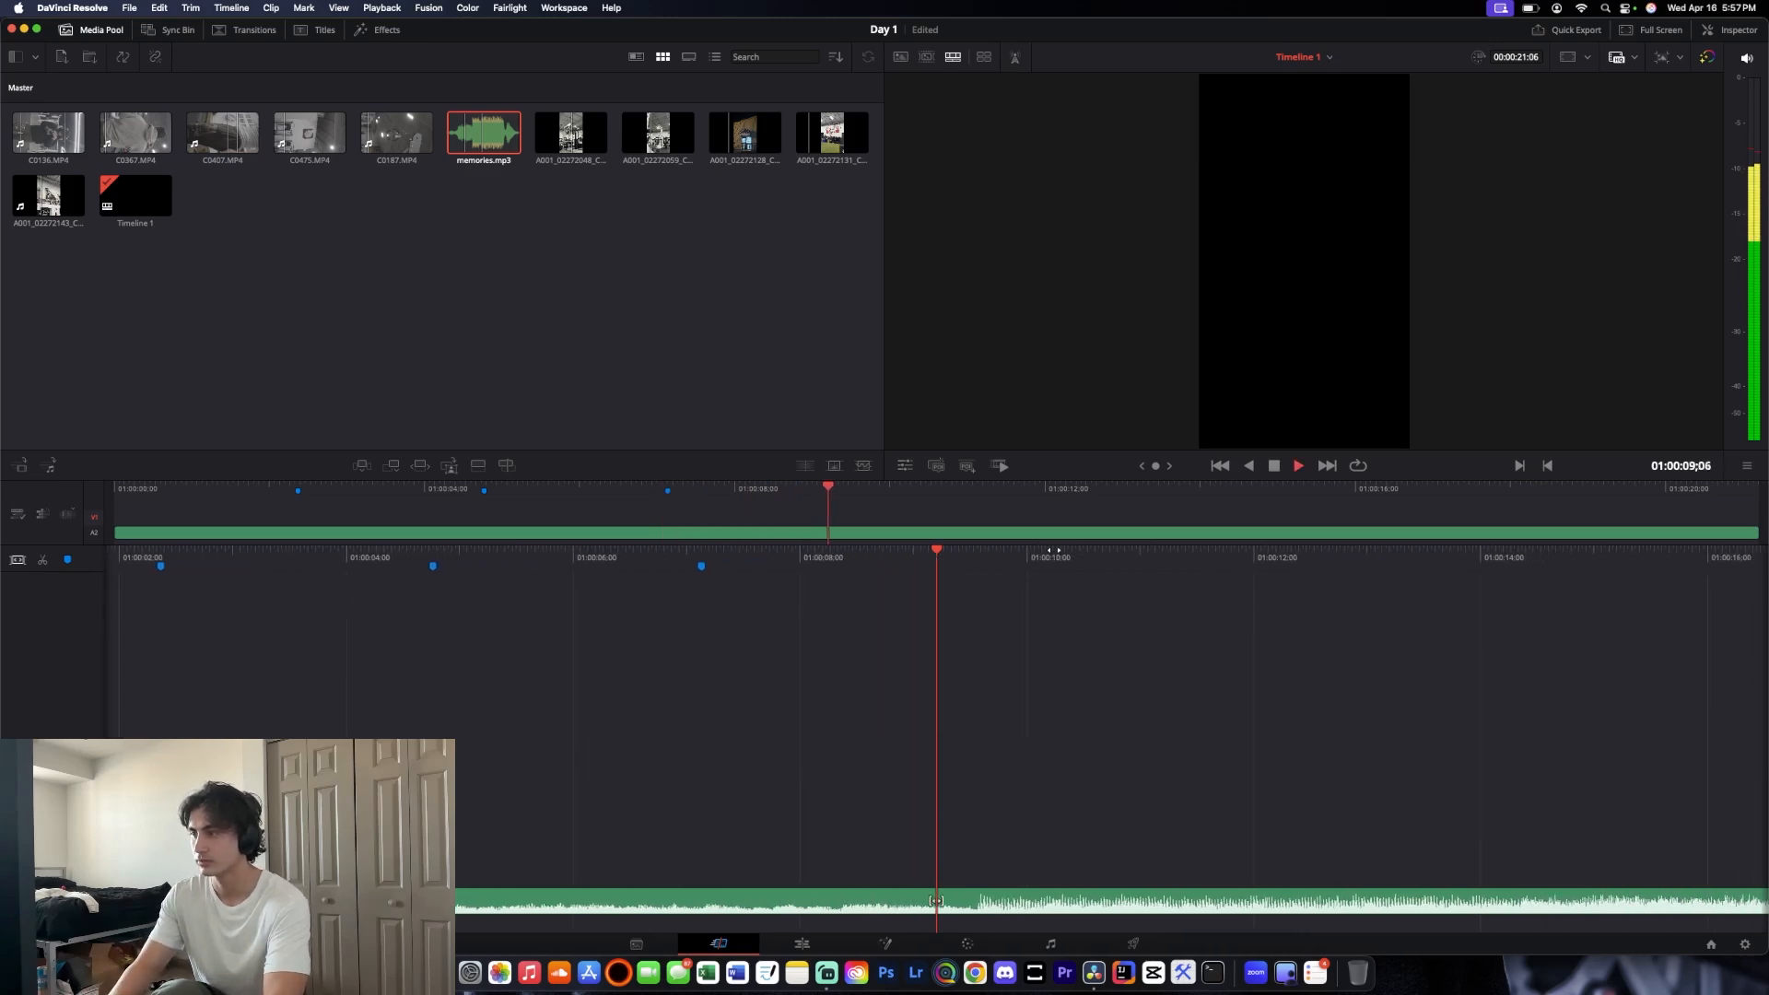
pyautogui.press('space')
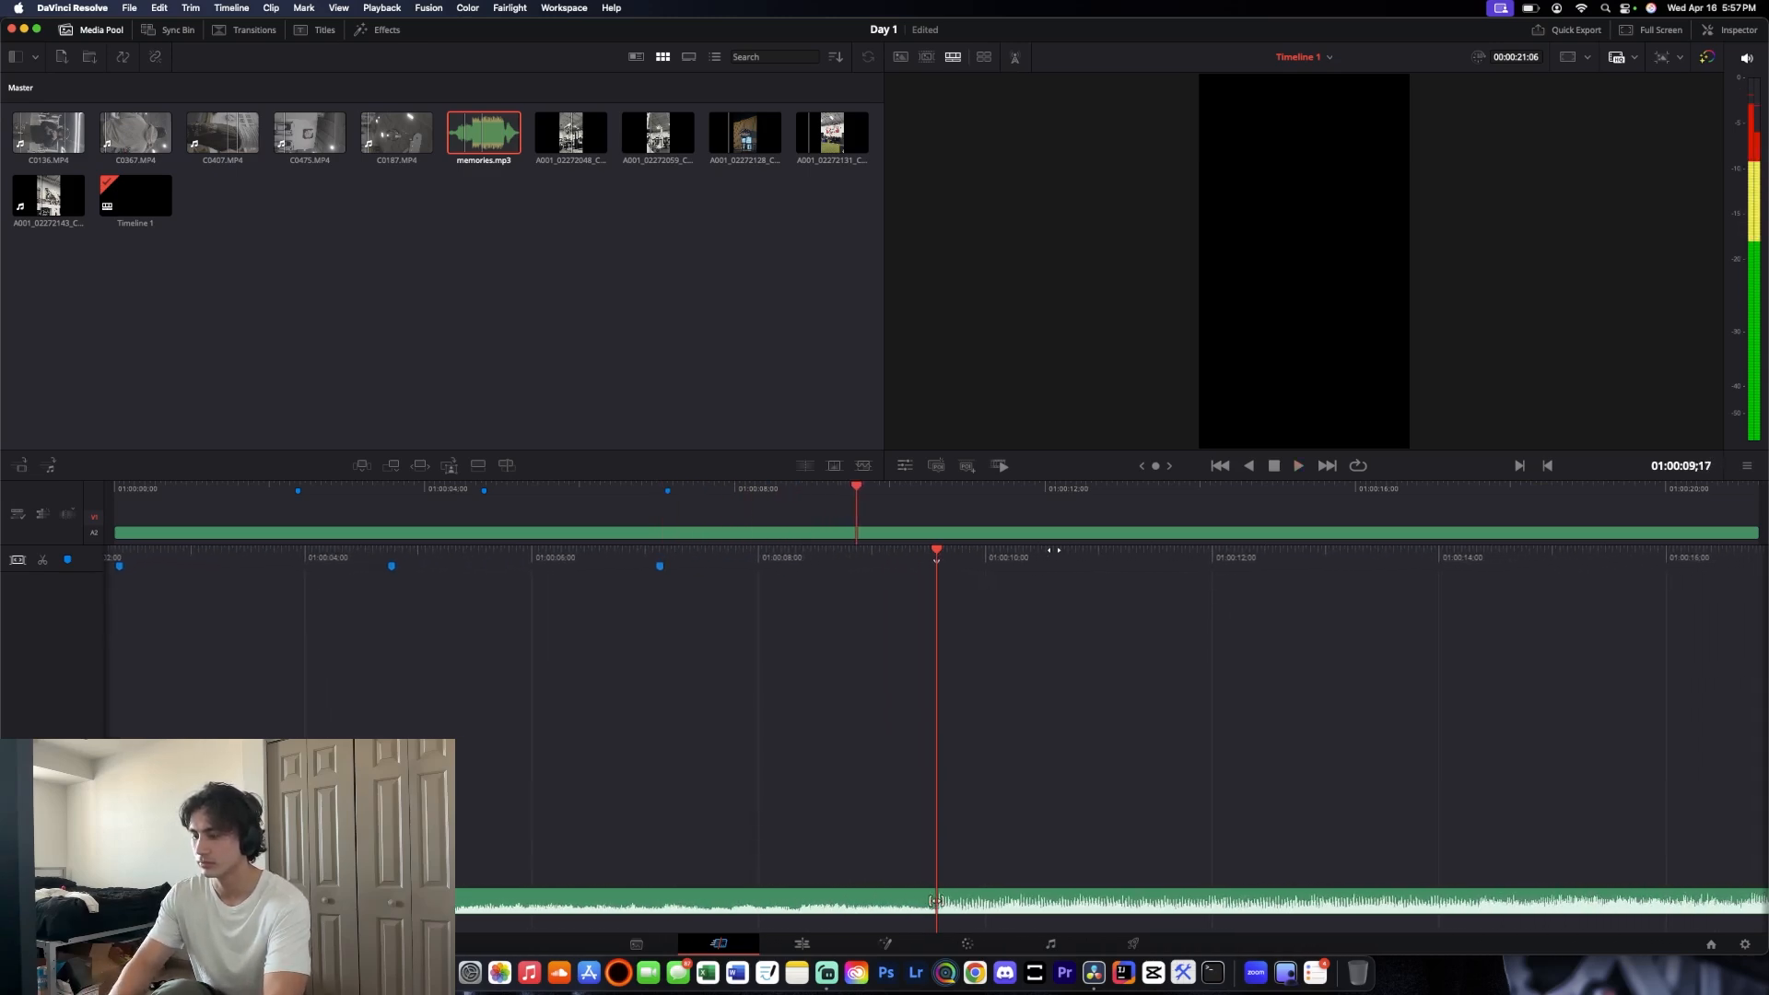
pyautogui.press('m')
# Continue playing the music and add a timeline marker just past 01:00:12;00
pyautogui.press('space')
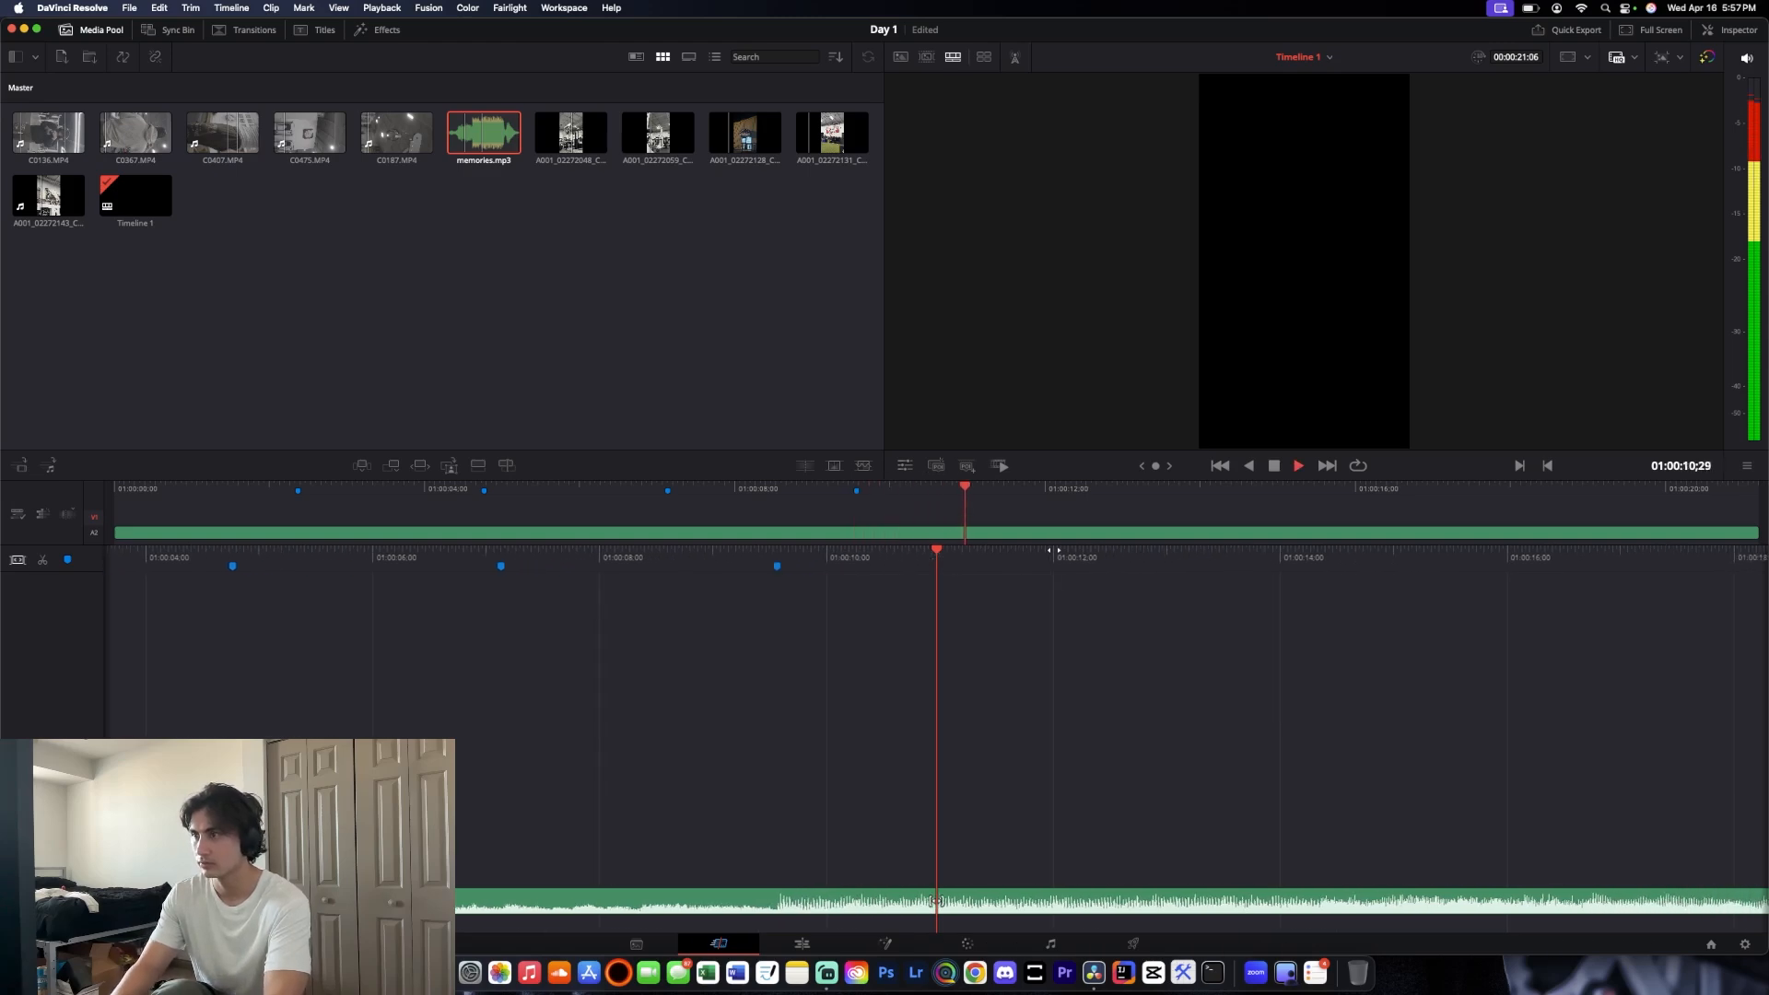
pyautogui.press('space')
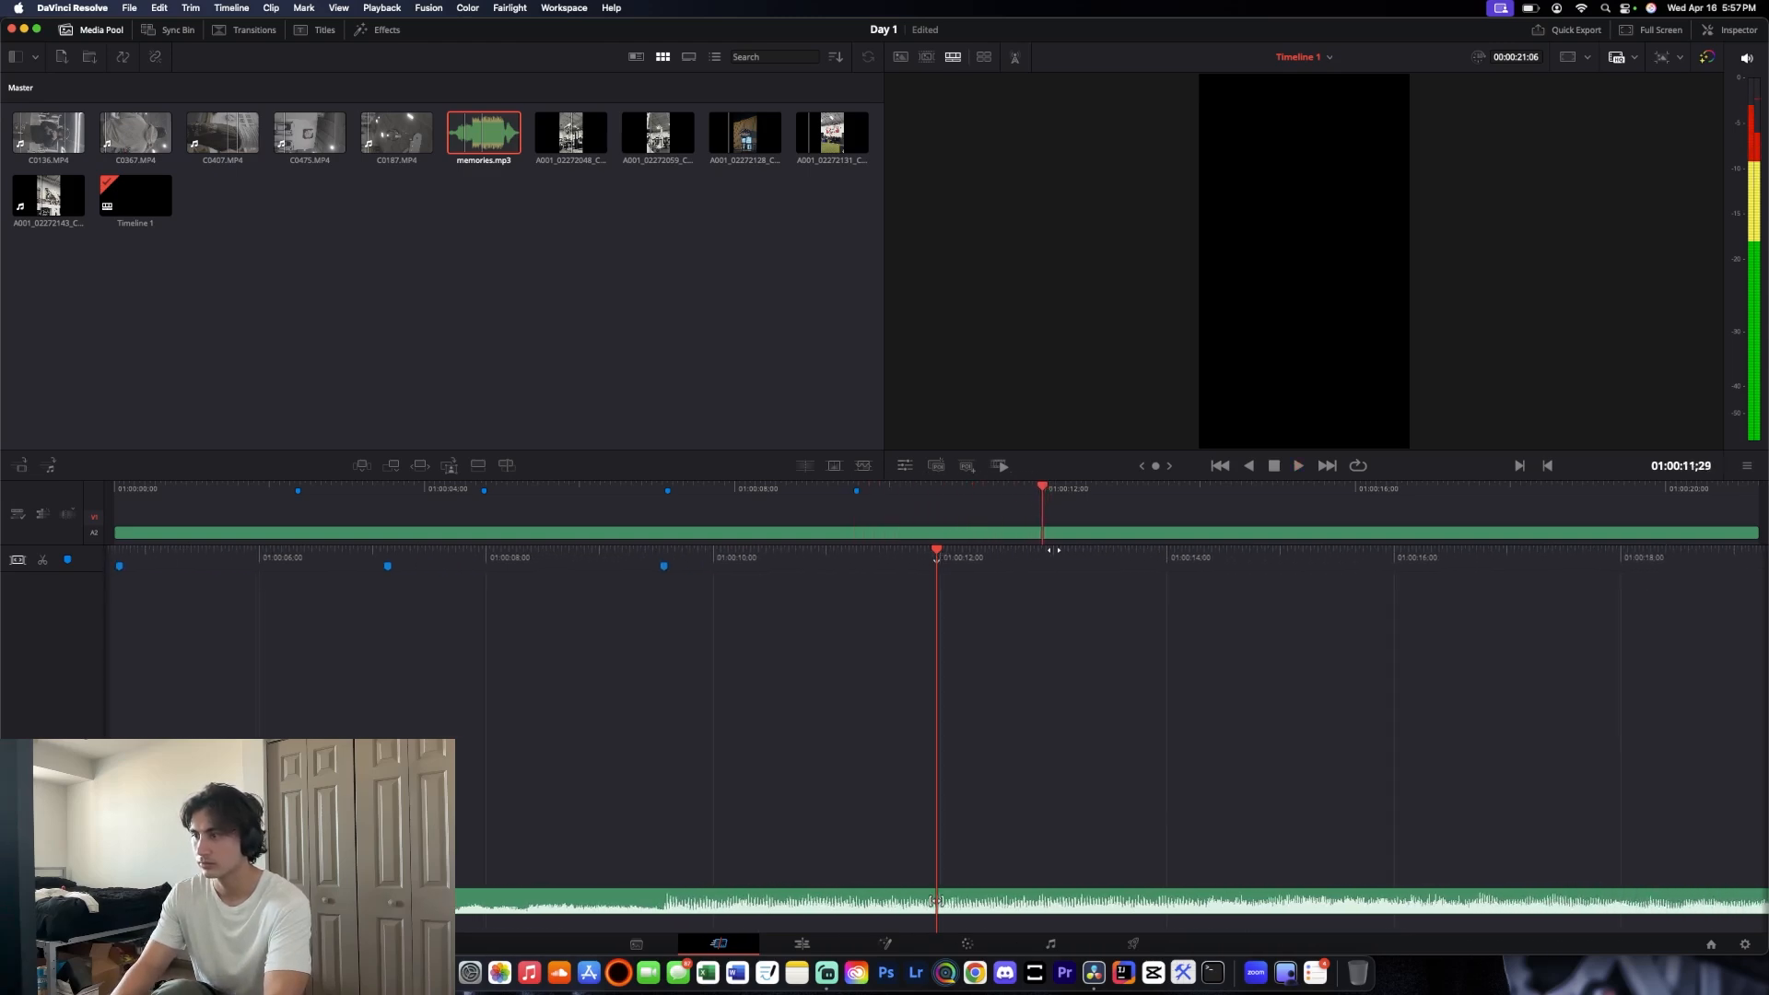
pyautogui.press('m')
# Play the music to the next beat, step back to it frame by frame and add a marker at 01:00:14;10
pyautogui.press('space')
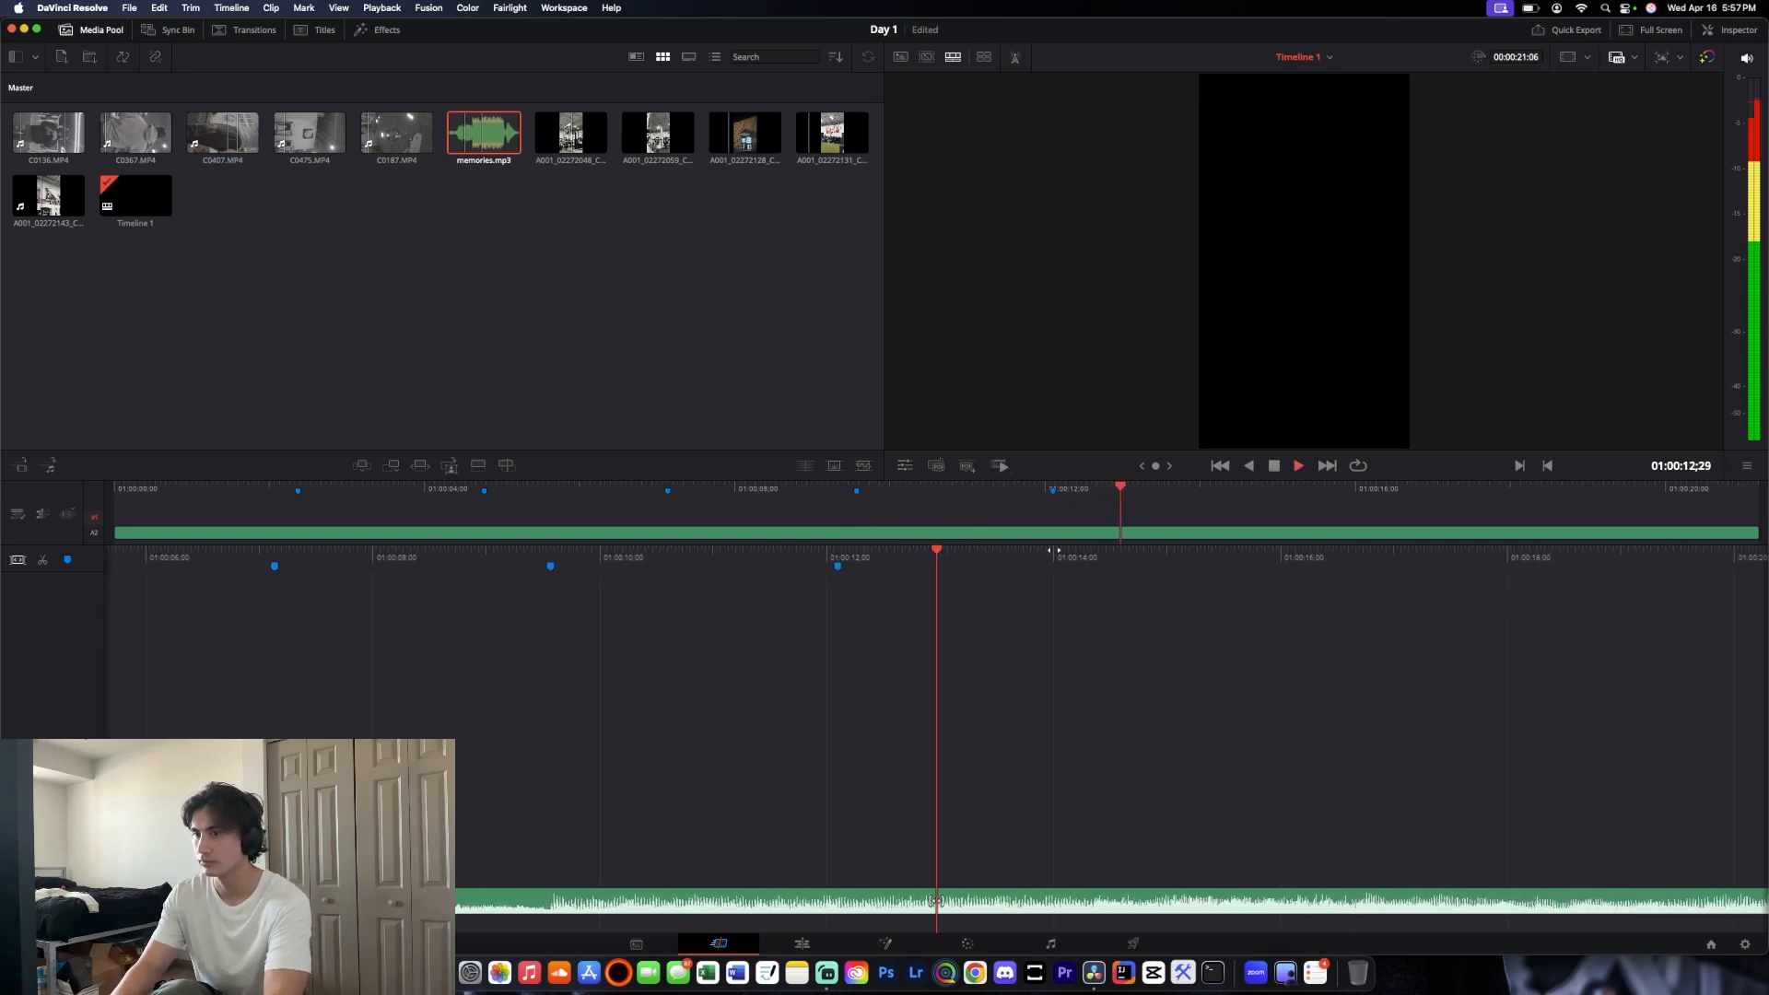
pyautogui.rightClick(1015, 908)
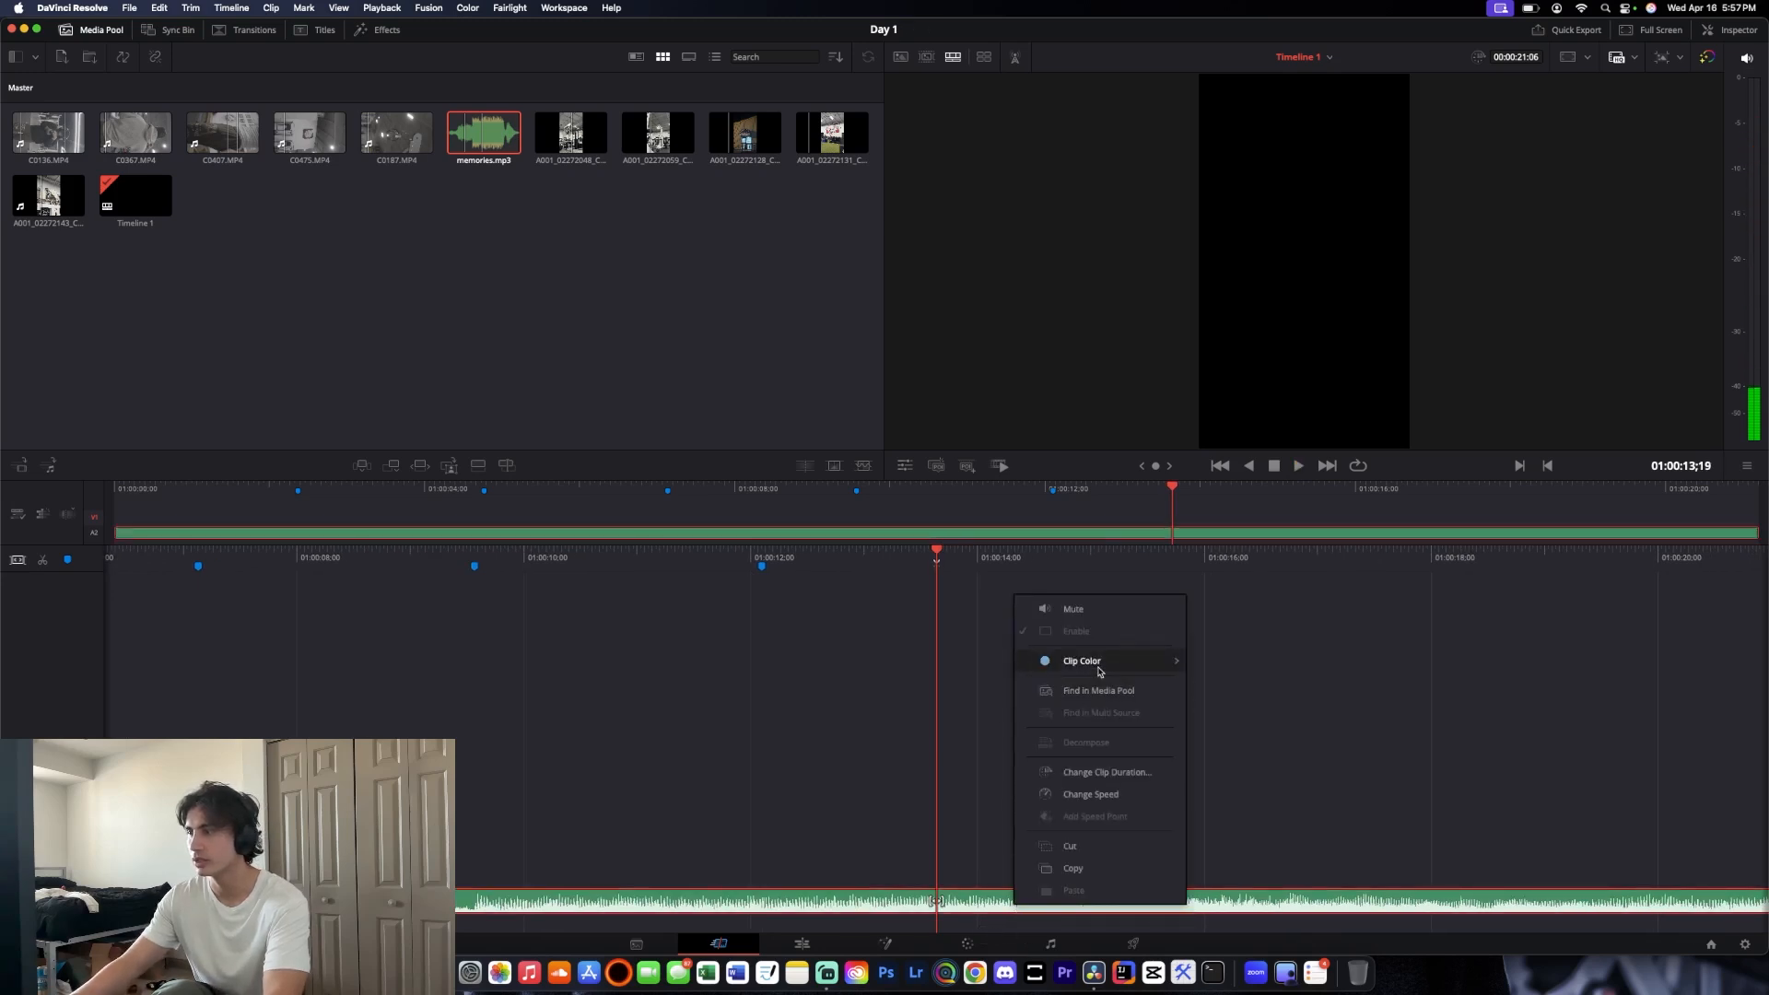
pyautogui.click(965, 752)
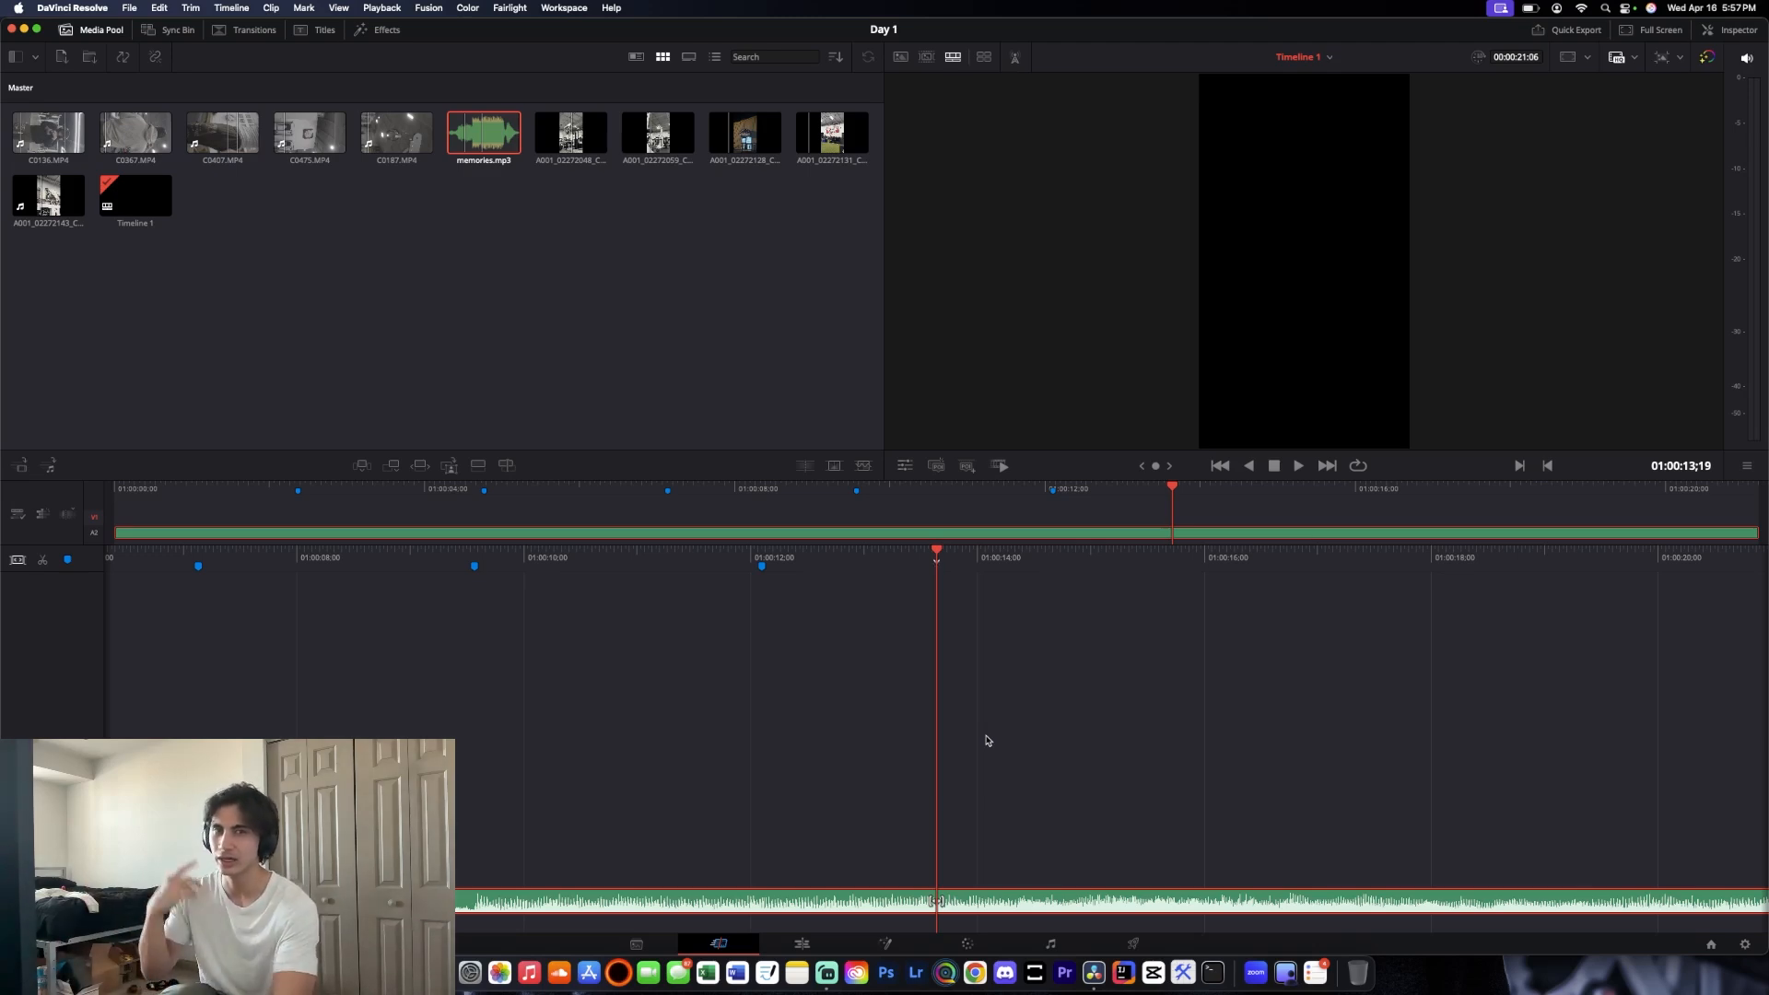
pyautogui.press('space')
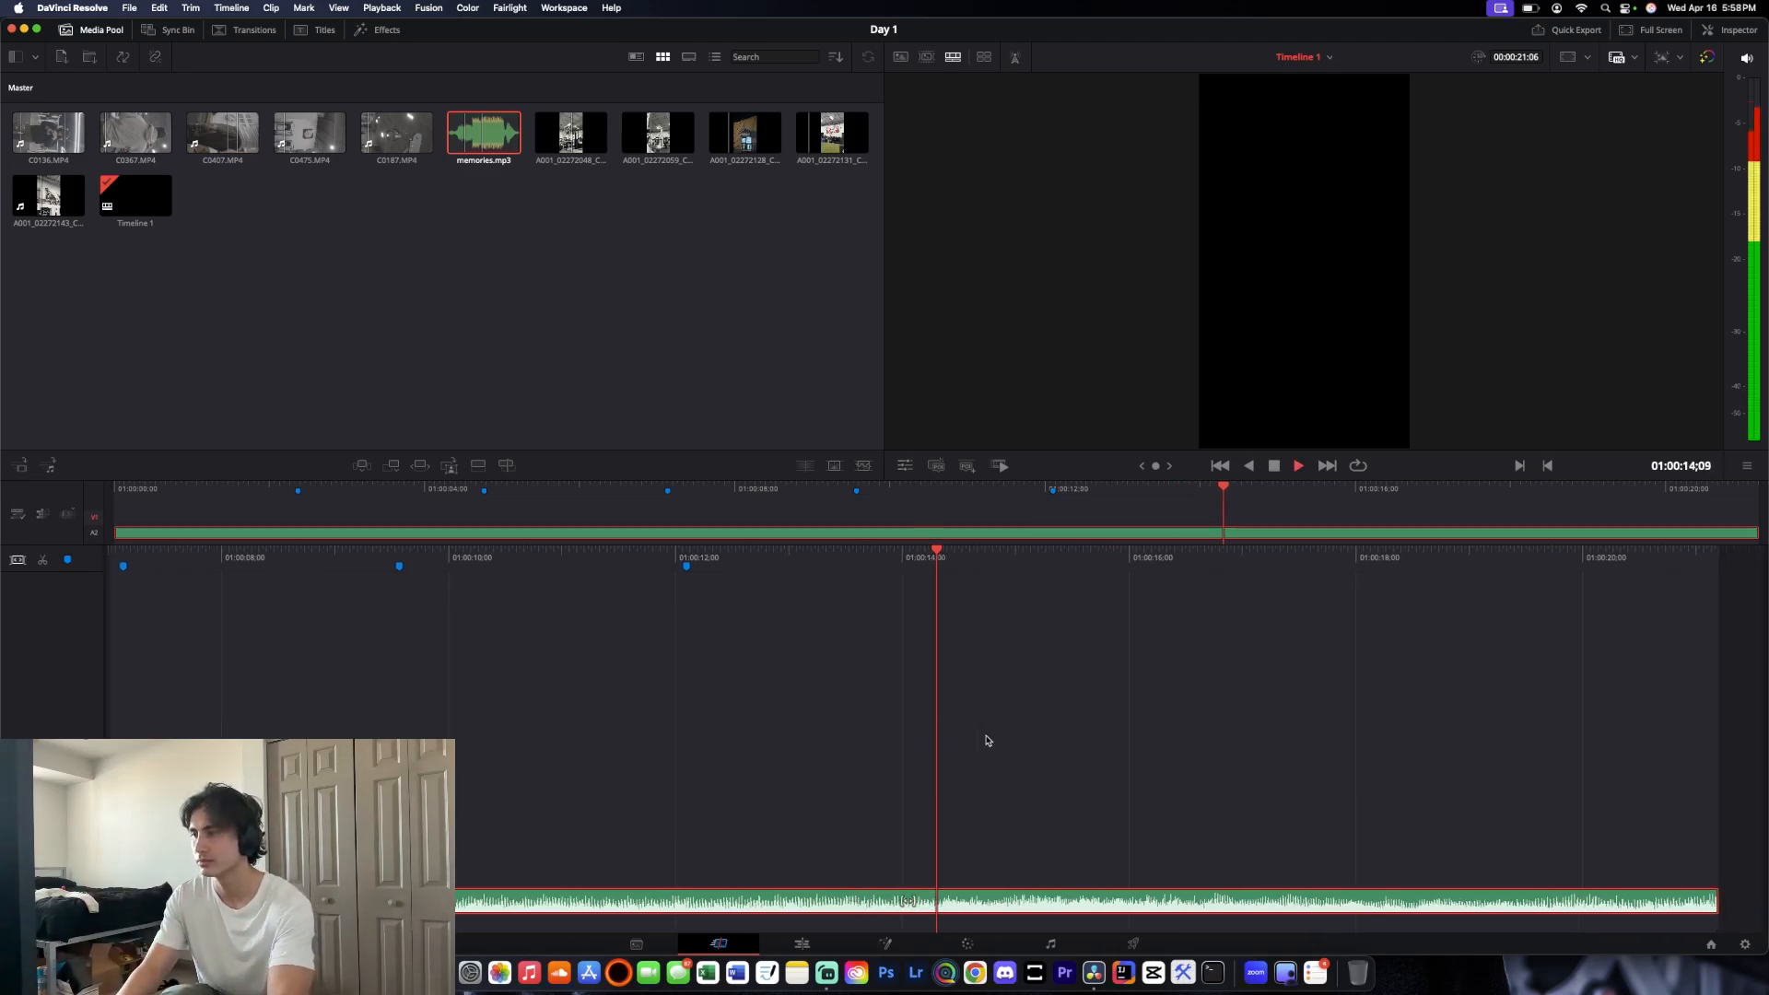
pyautogui.press('Left')
pyautogui.press('Left')
pyautogui.press('Left')
pyautogui.press('Left')
pyautogui.press('Left')
pyautogui.press('Left')
pyautogui.press('Left')
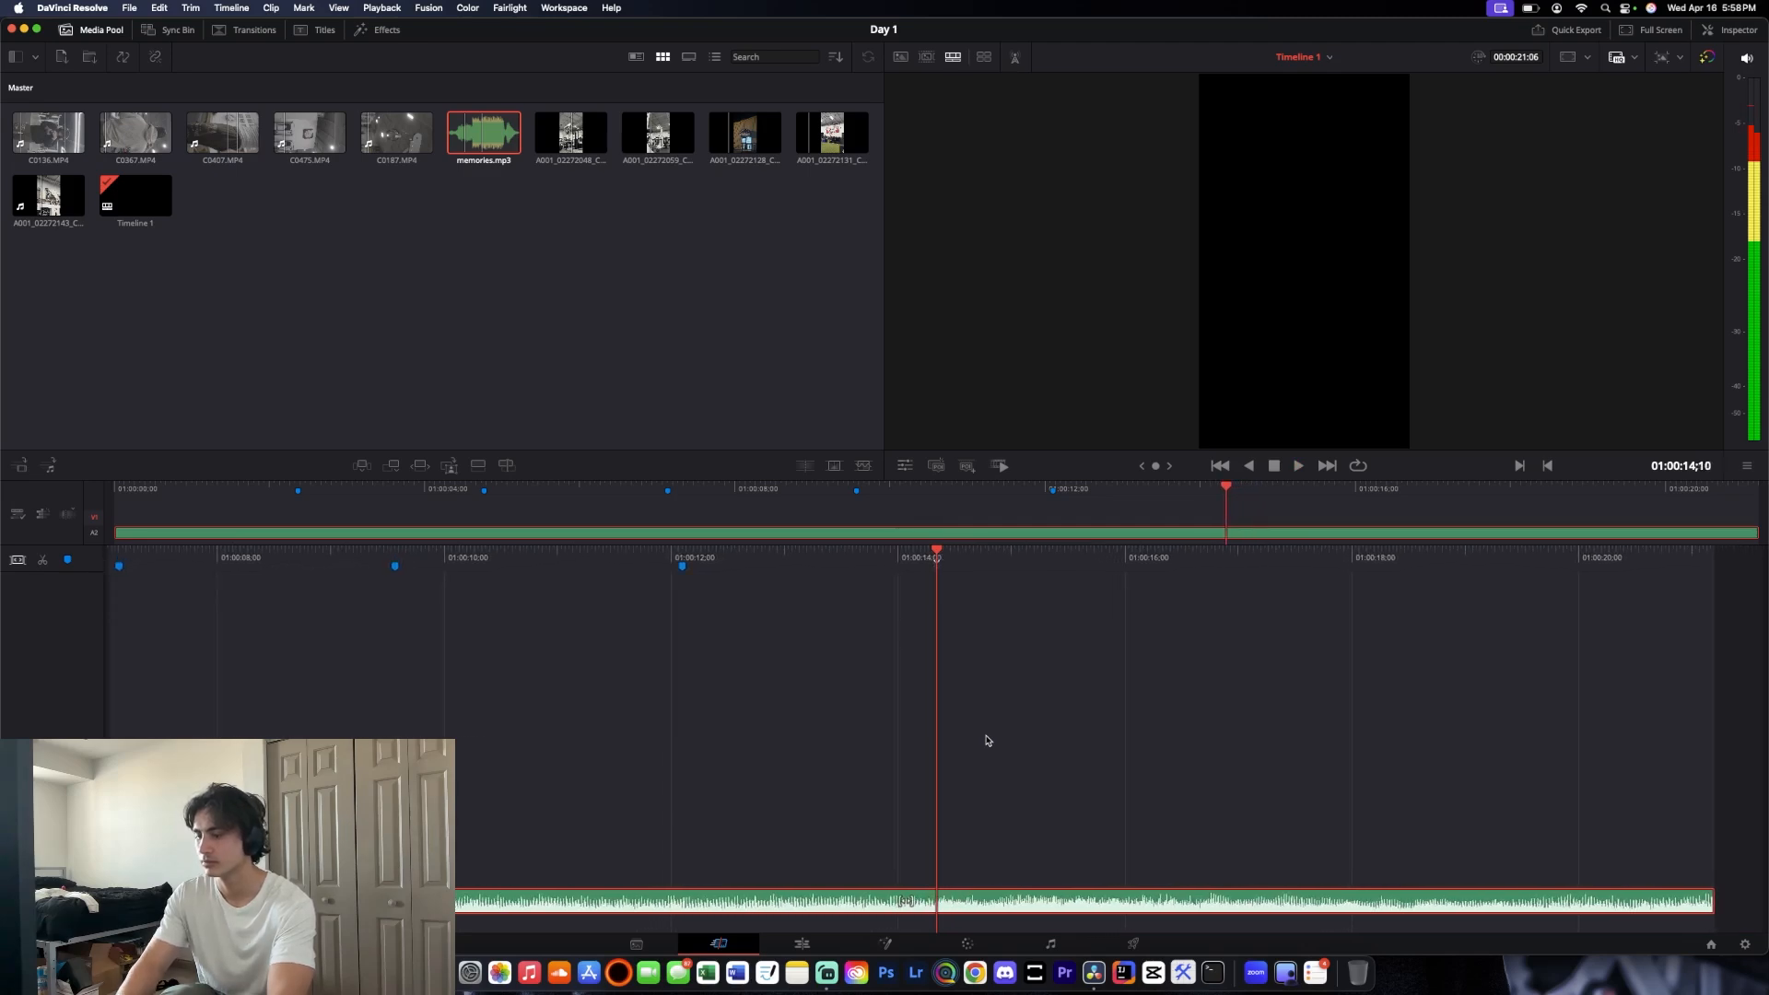
pyautogui.press('m')
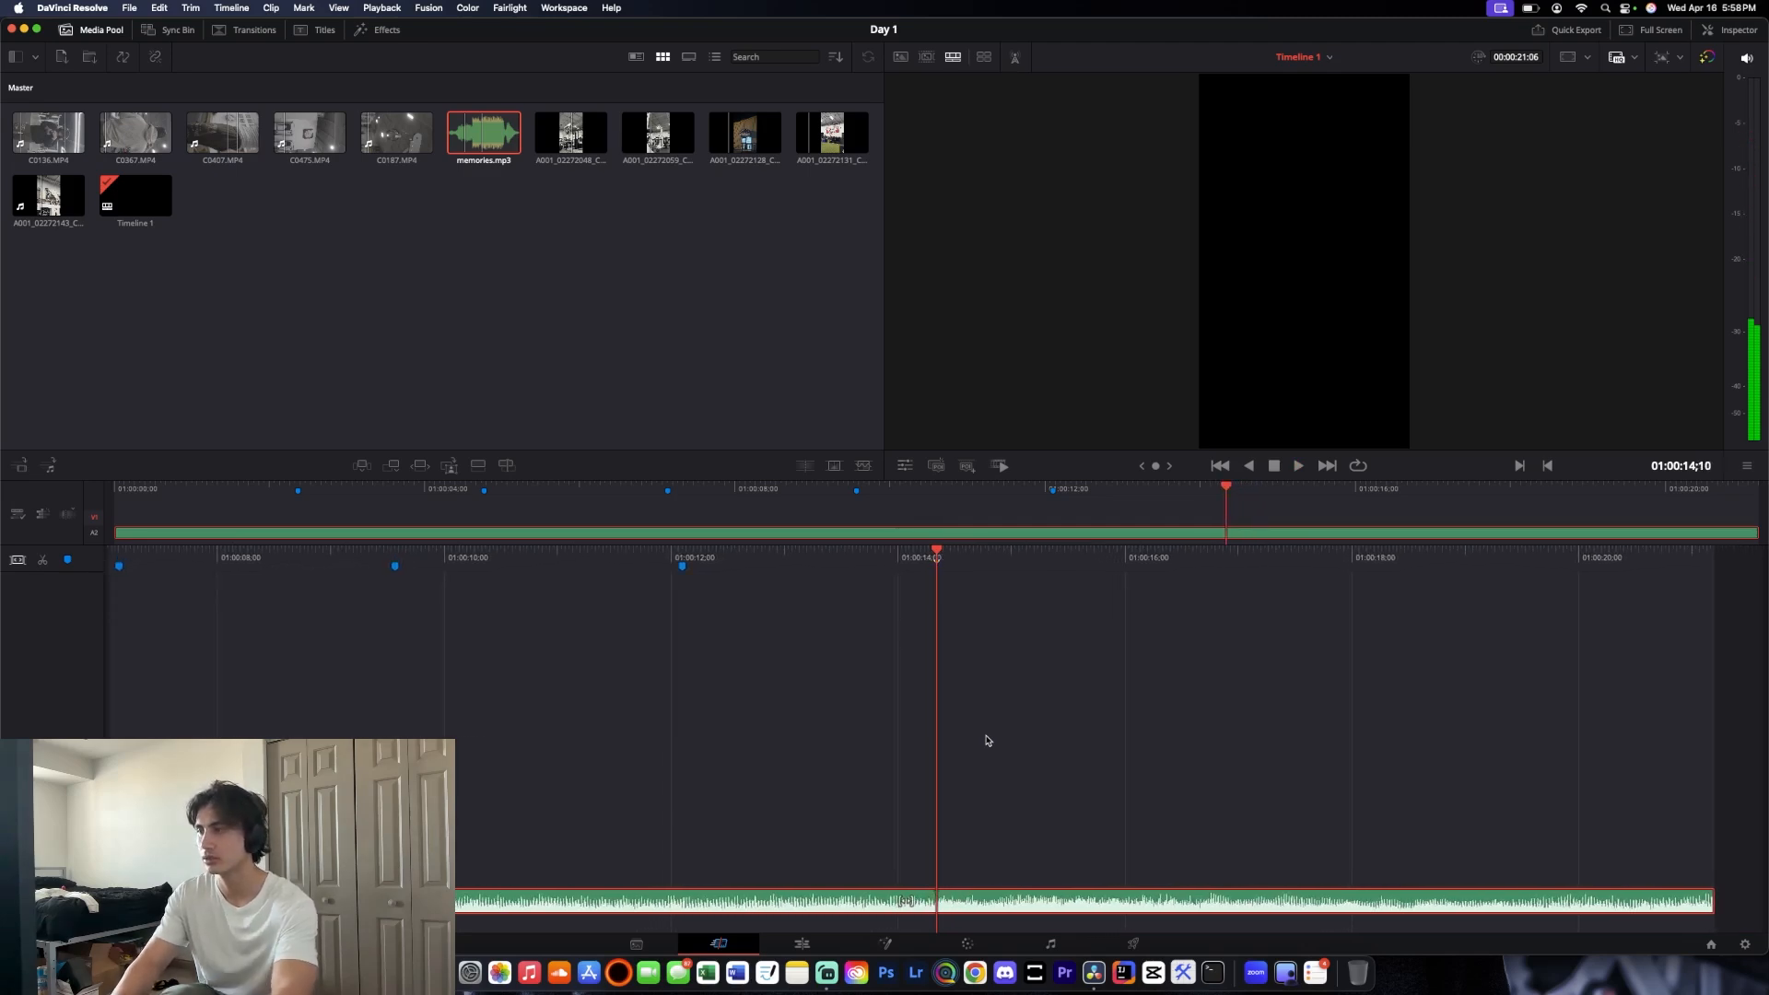
# Play the music to the following beat, fine-tune the playhead and add a timeline marker shortly before 01:00:17;00
pyautogui.press('space')
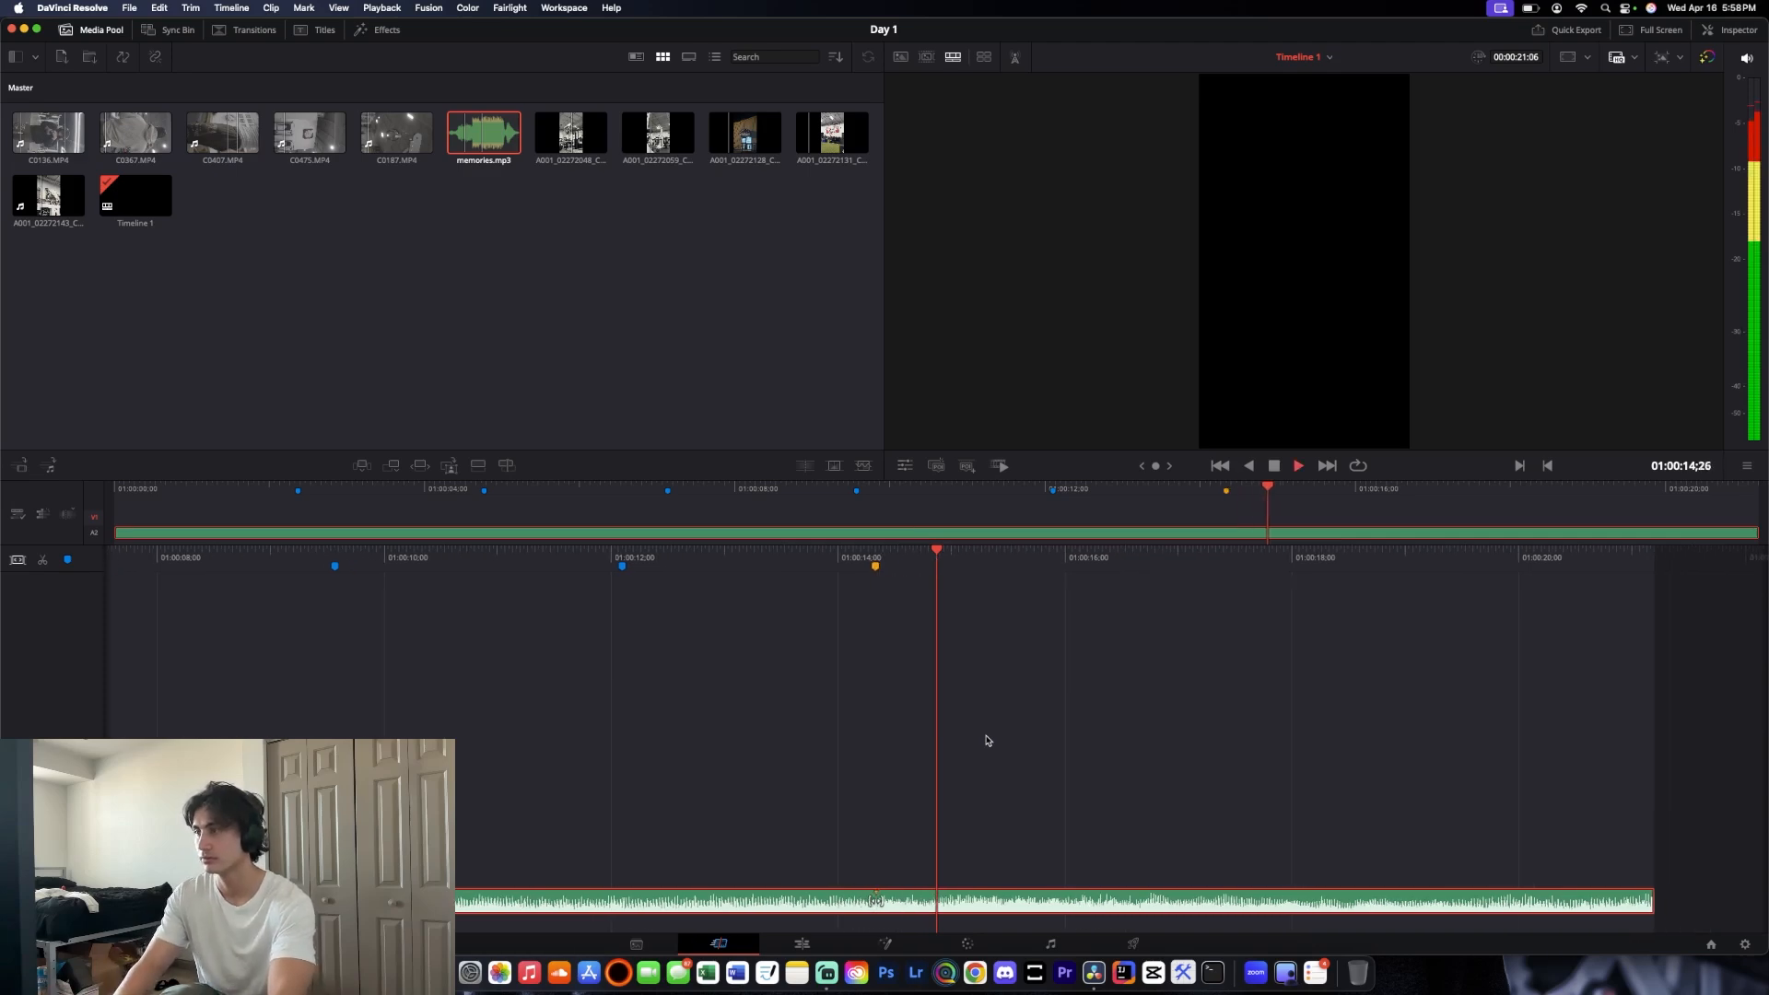
pyautogui.press('space')
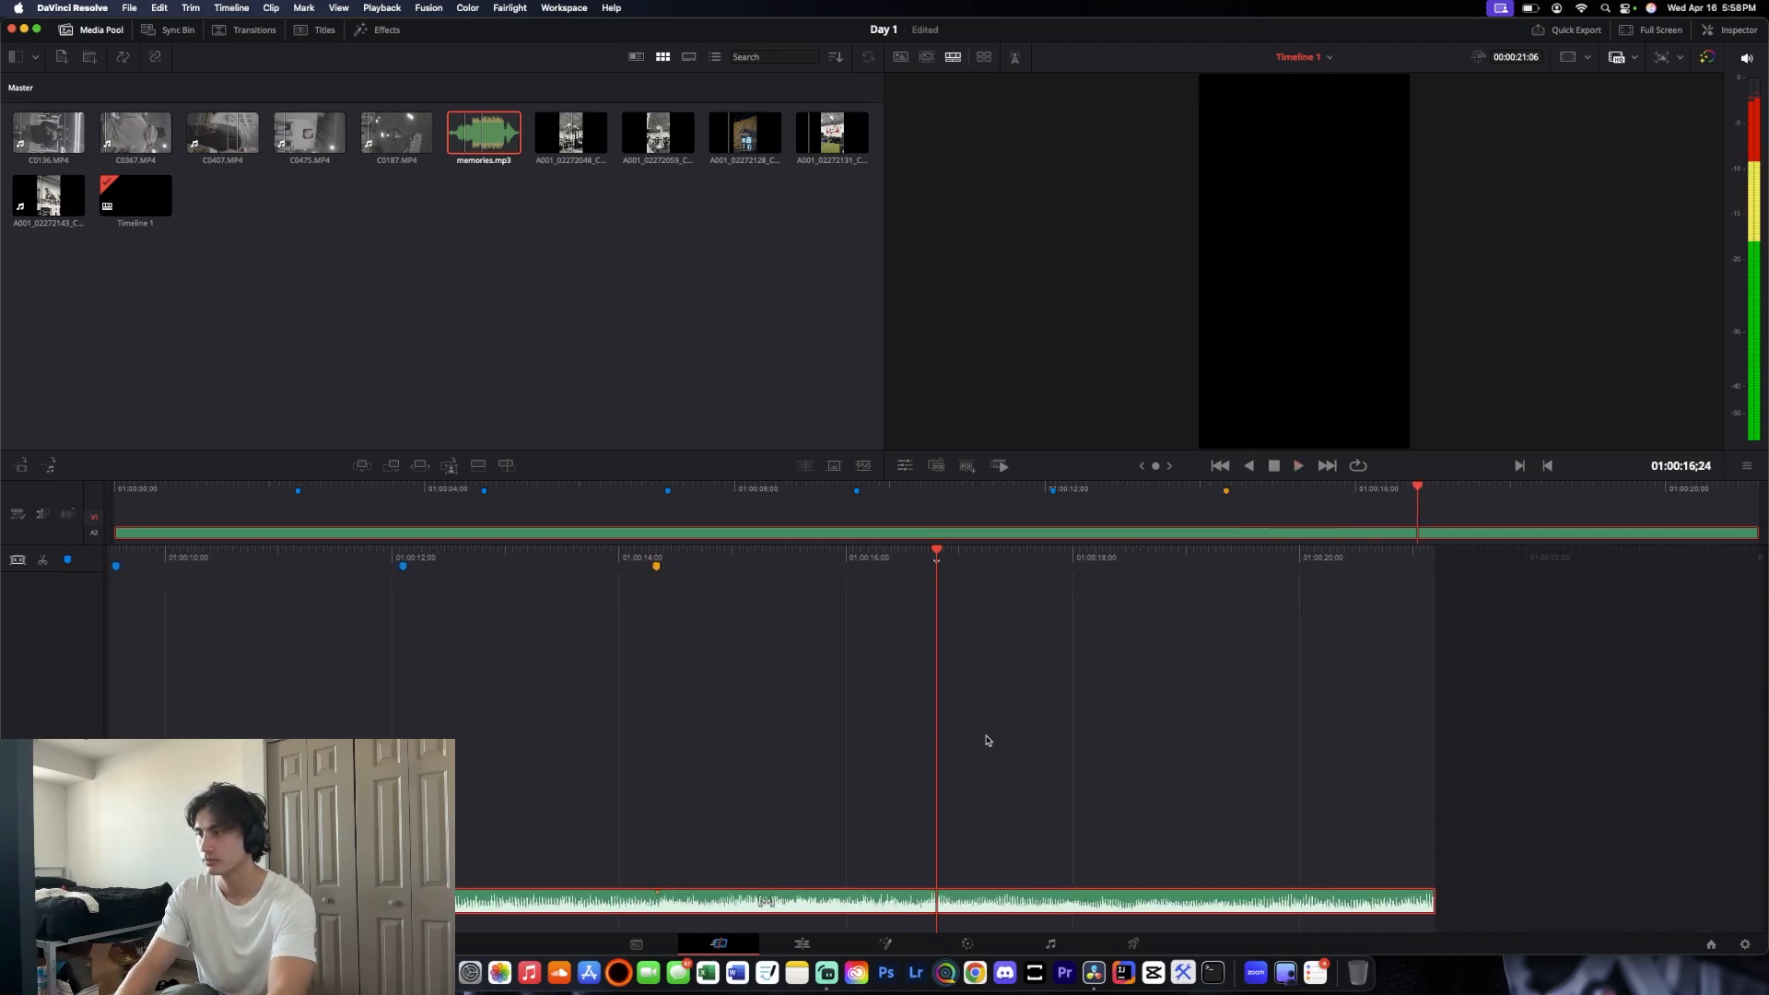
pyautogui.click(908, 785)
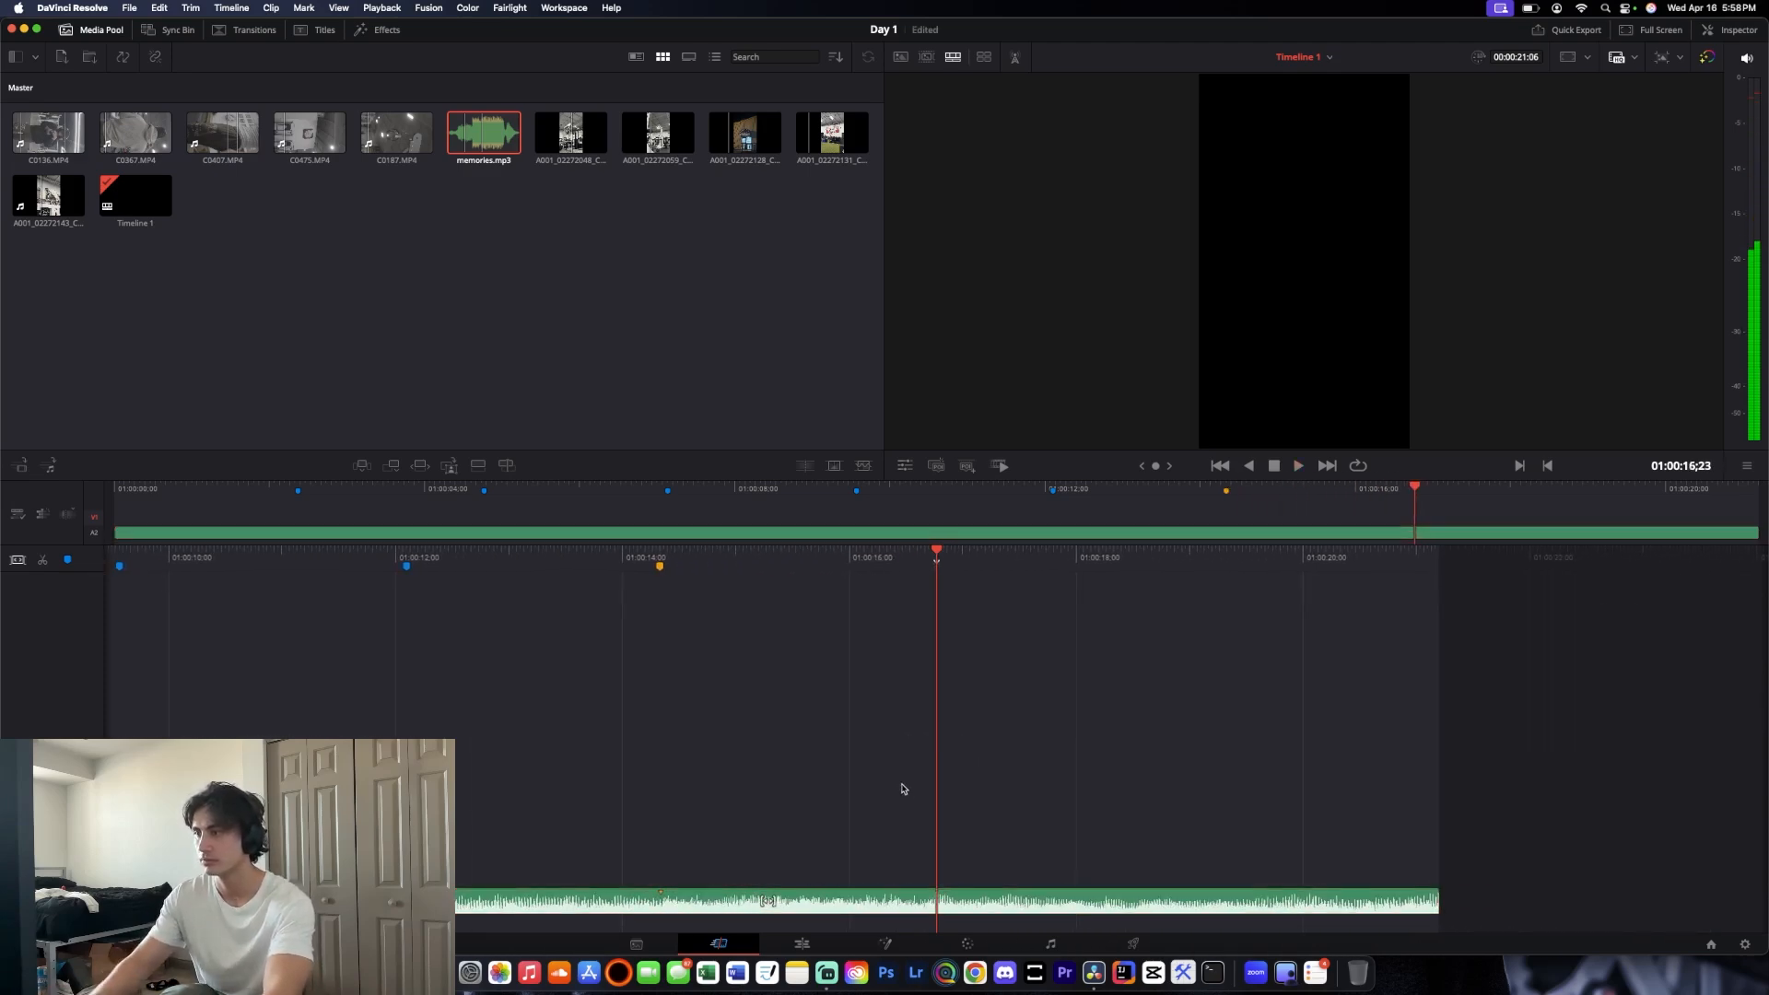
pyautogui.press('Left')
pyautogui.press('Right')
pyautogui.press('Right')
pyautogui.press('Left')
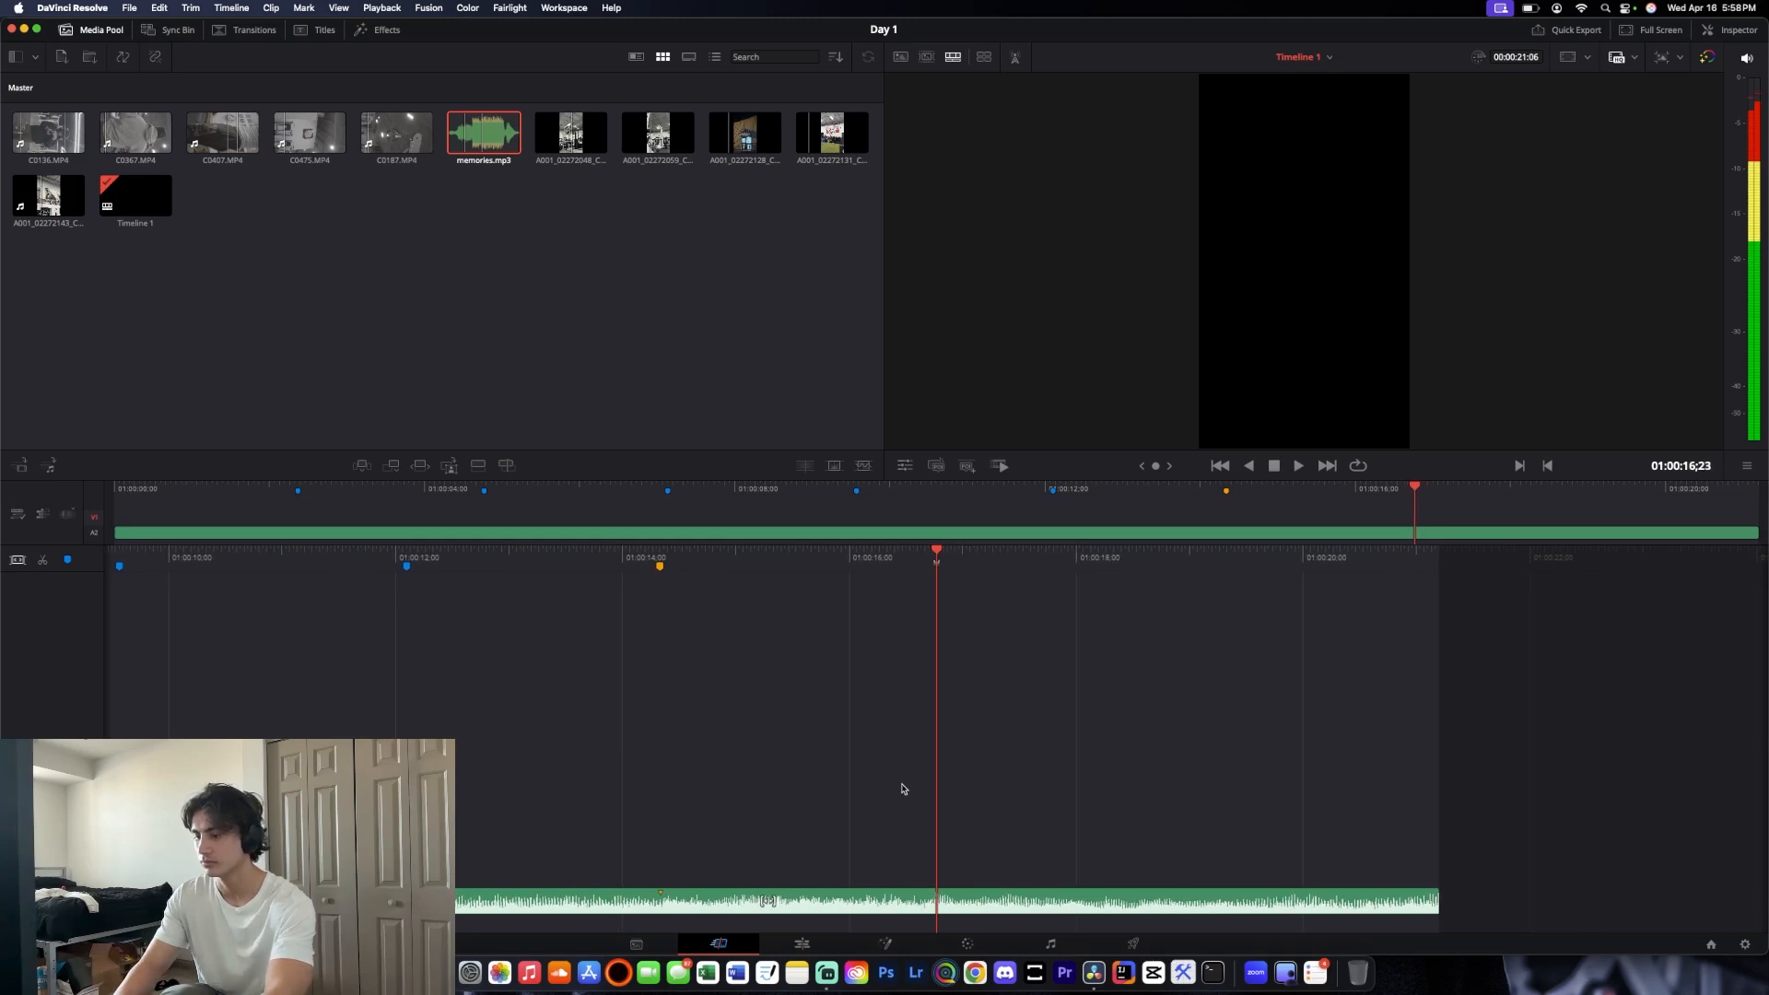
# Play the music onward, add a timeline marker just past 01:00:19;00 and play on to the end of the track
pyautogui.press('space')
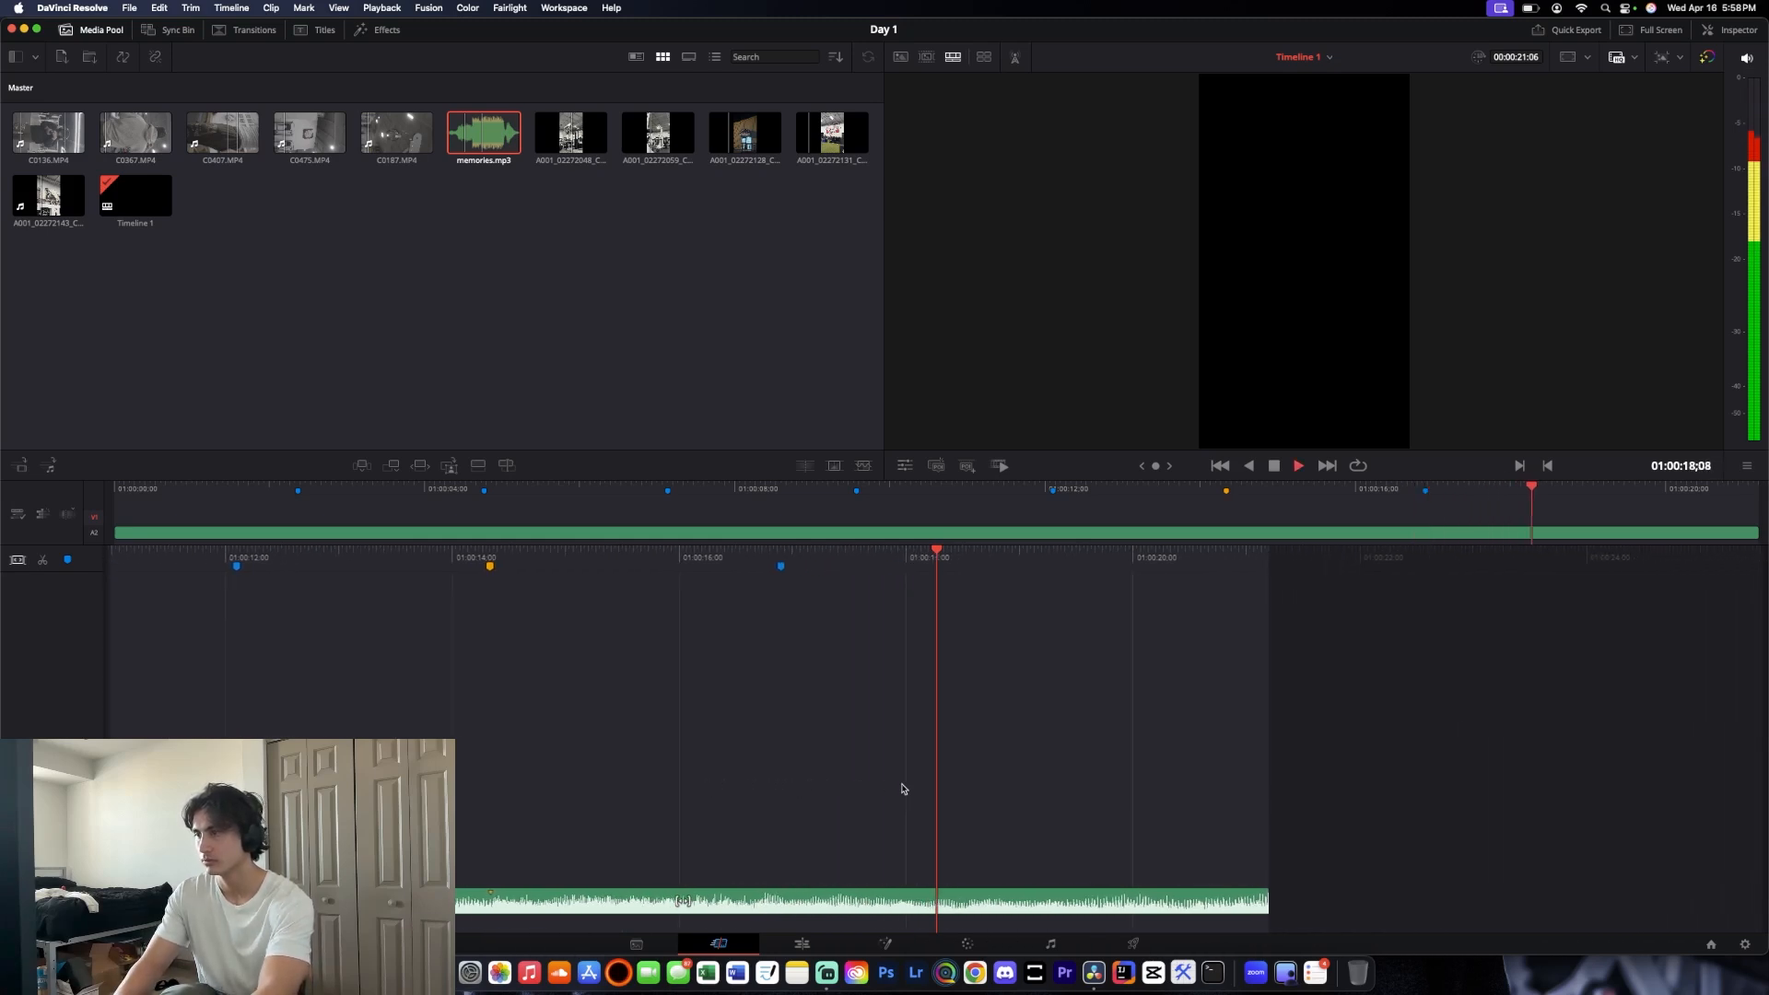
pyautogui.press('space')
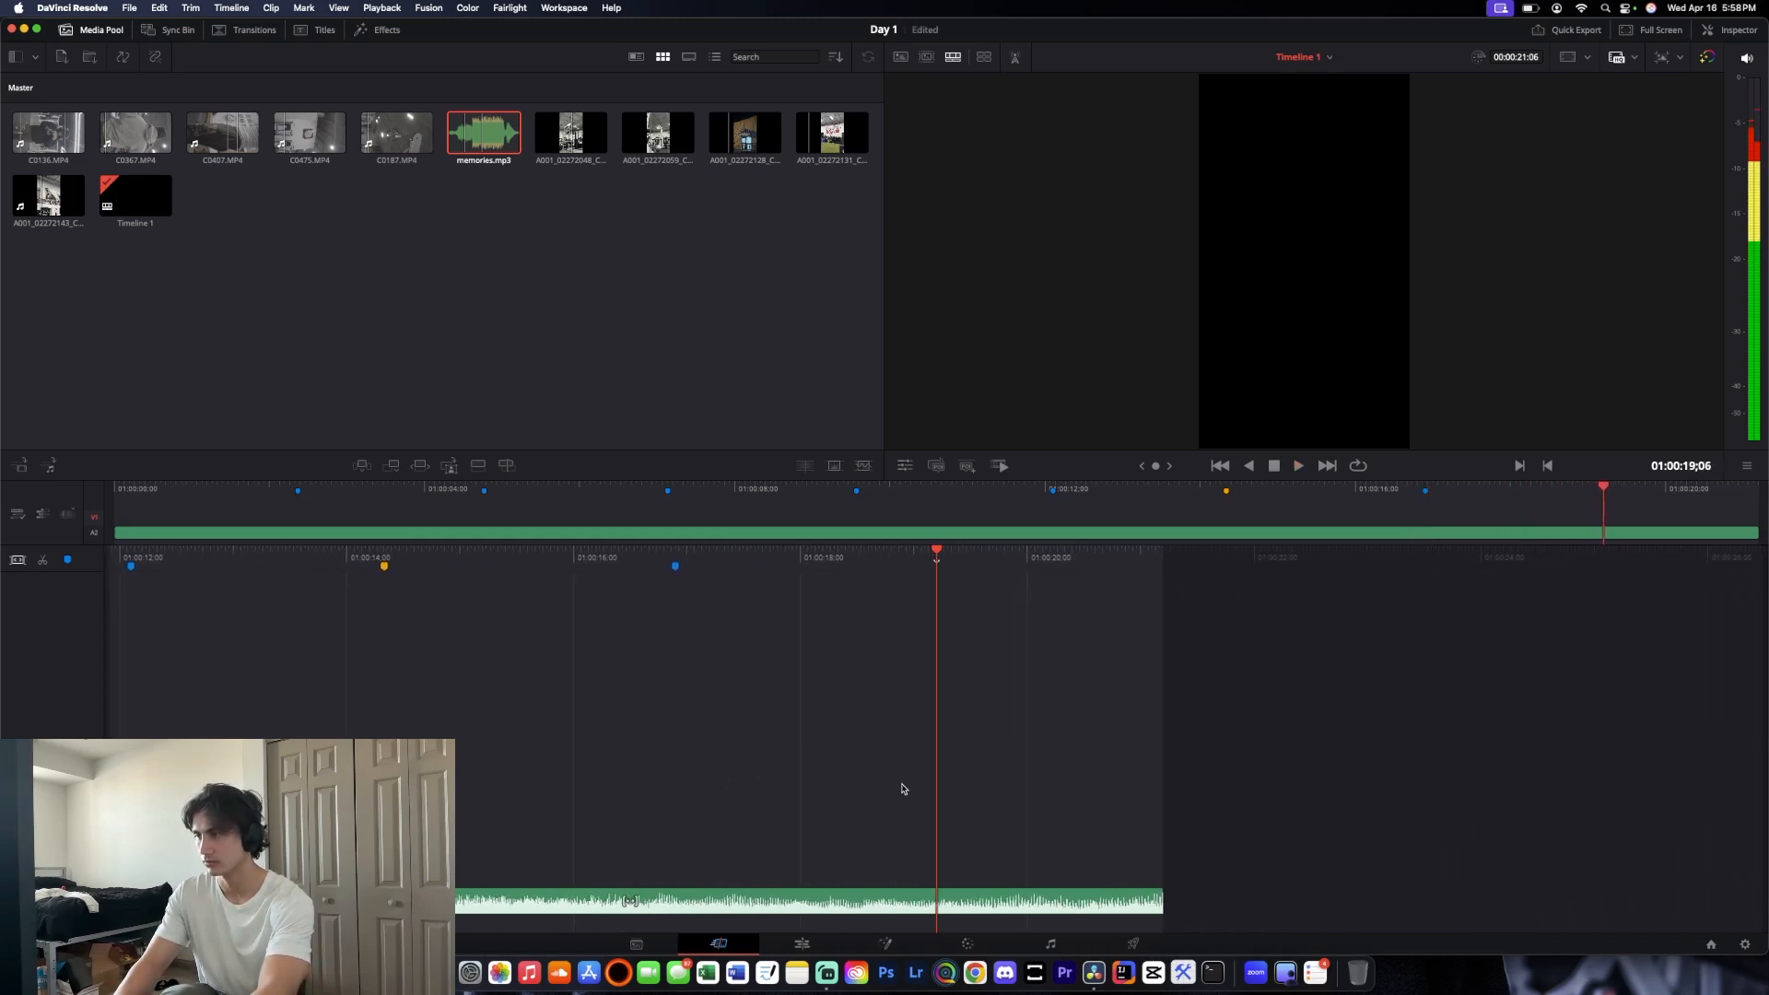
pyautogui.press('space')
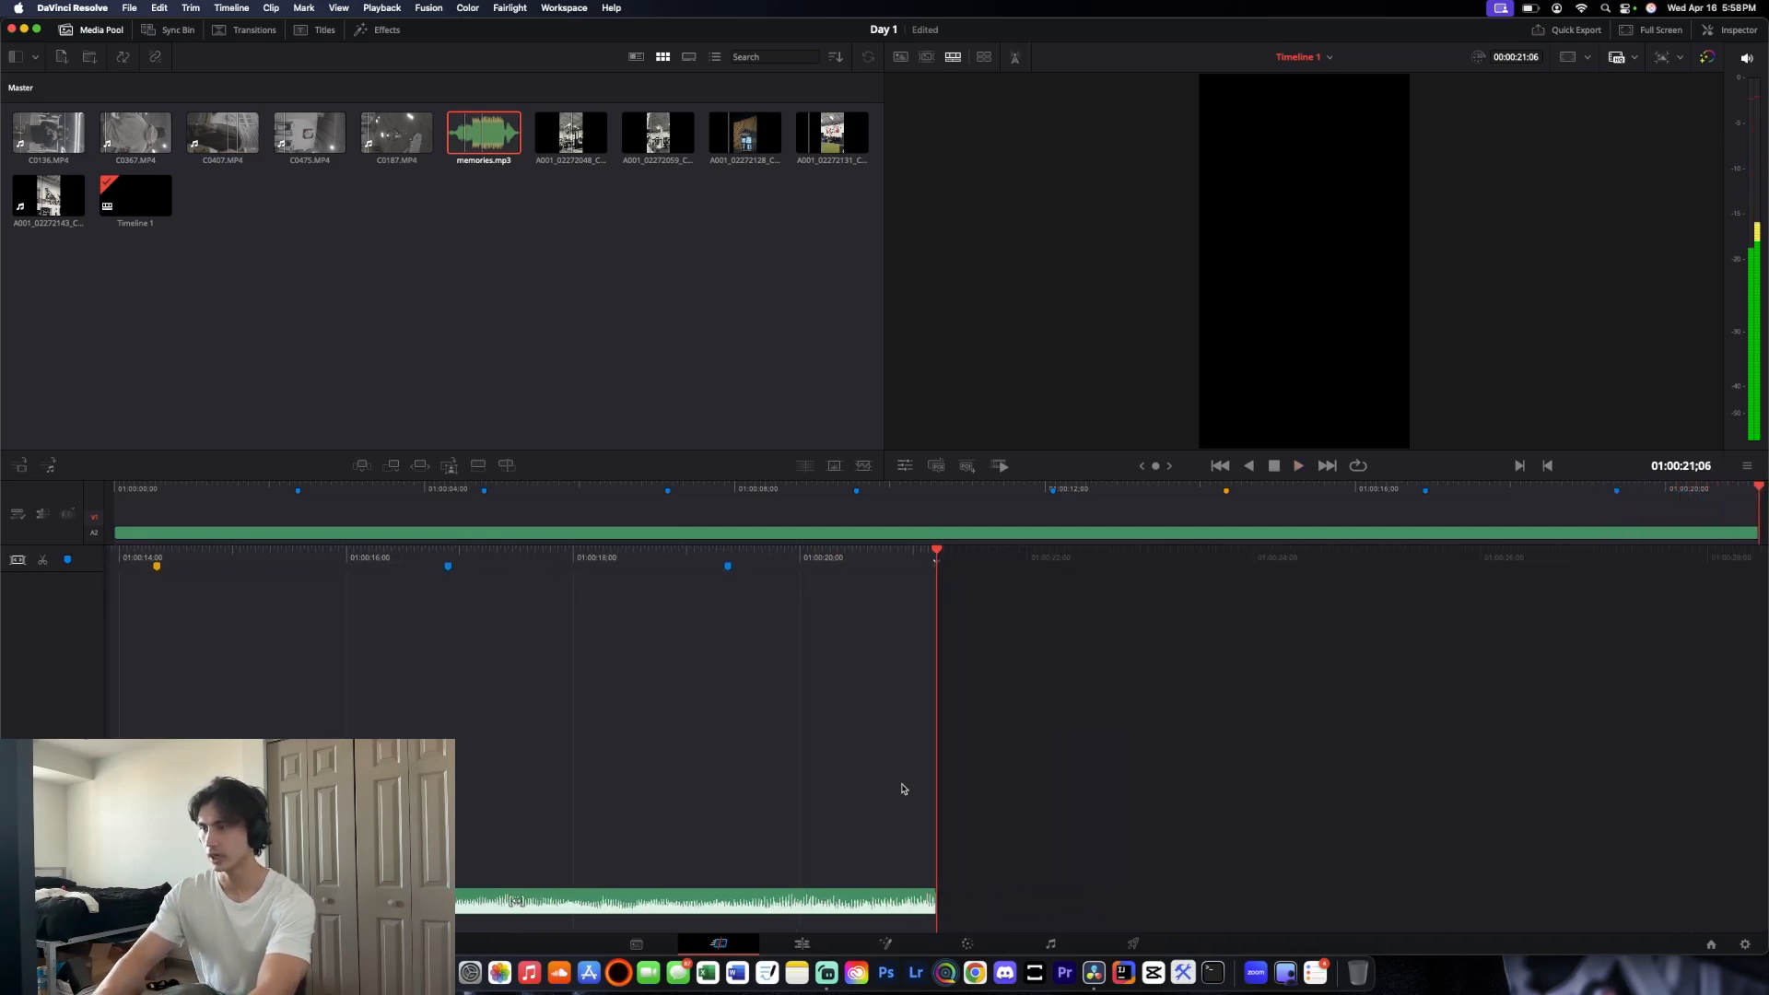
pyautogui.moveTo(817, 547); pyautogui.dragTo(1761, 600)
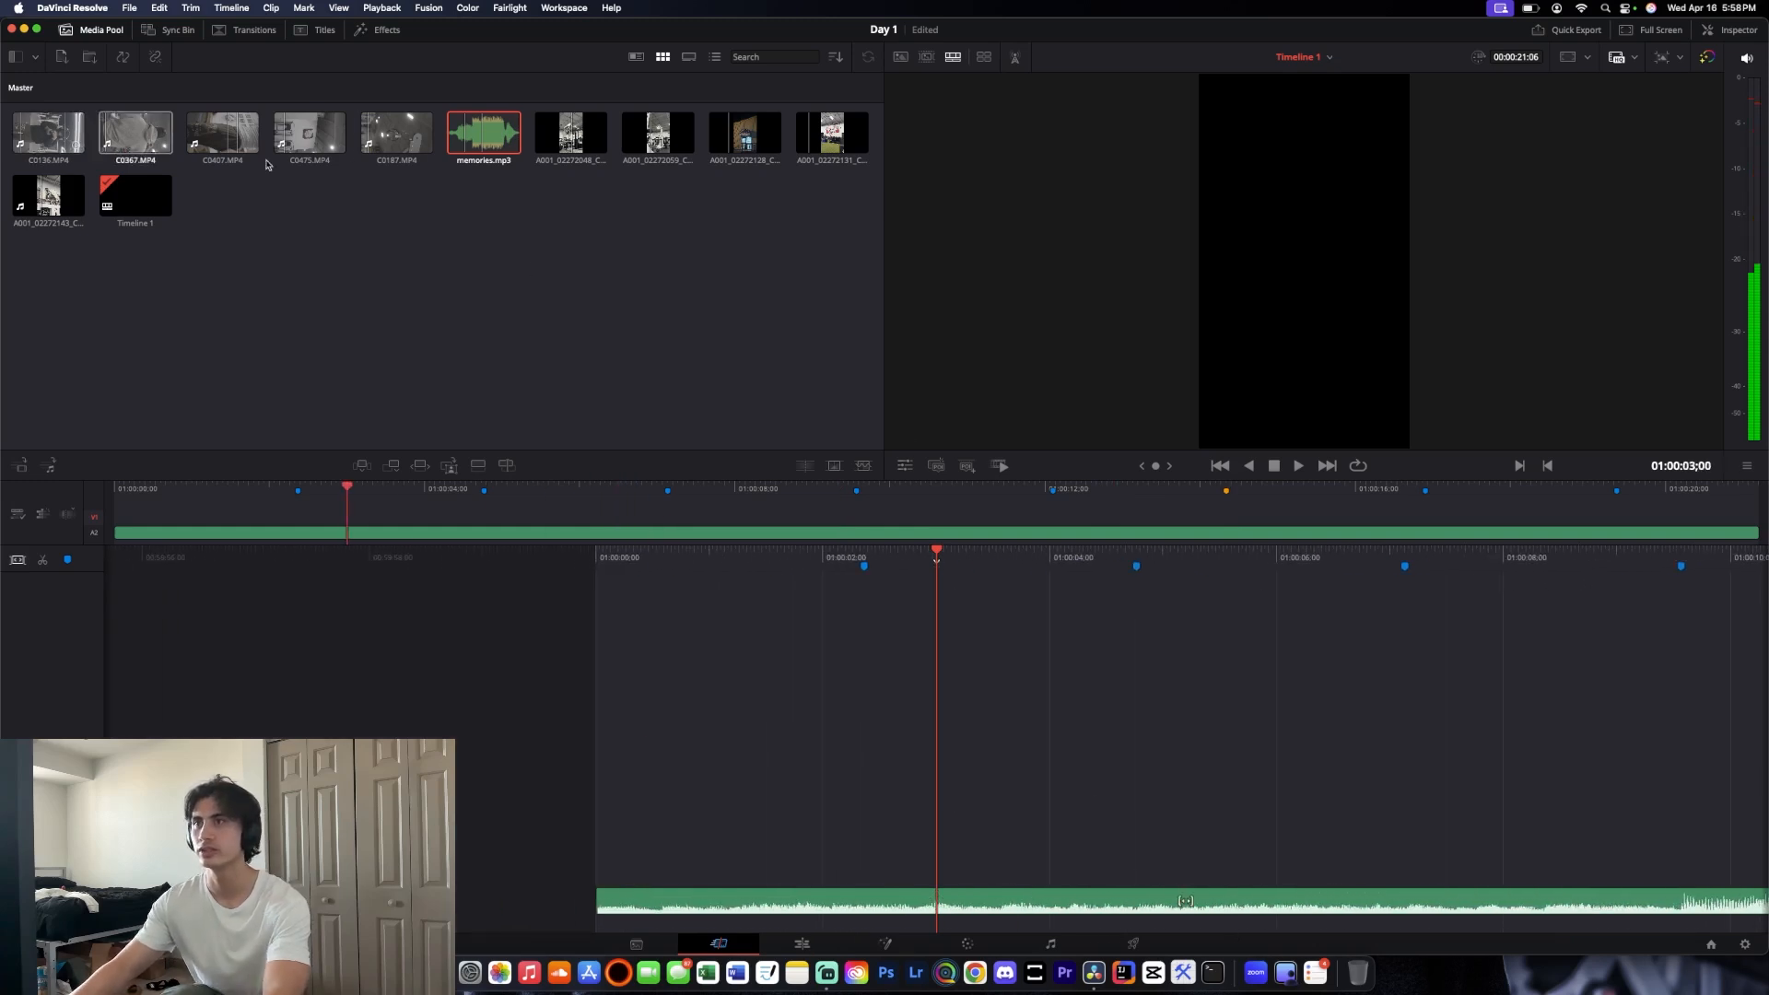
pyautogui.moveTo(744, 136); pyautogui.dragTo(607, 827)
pyautogui.hotkey('shift', 'Up')
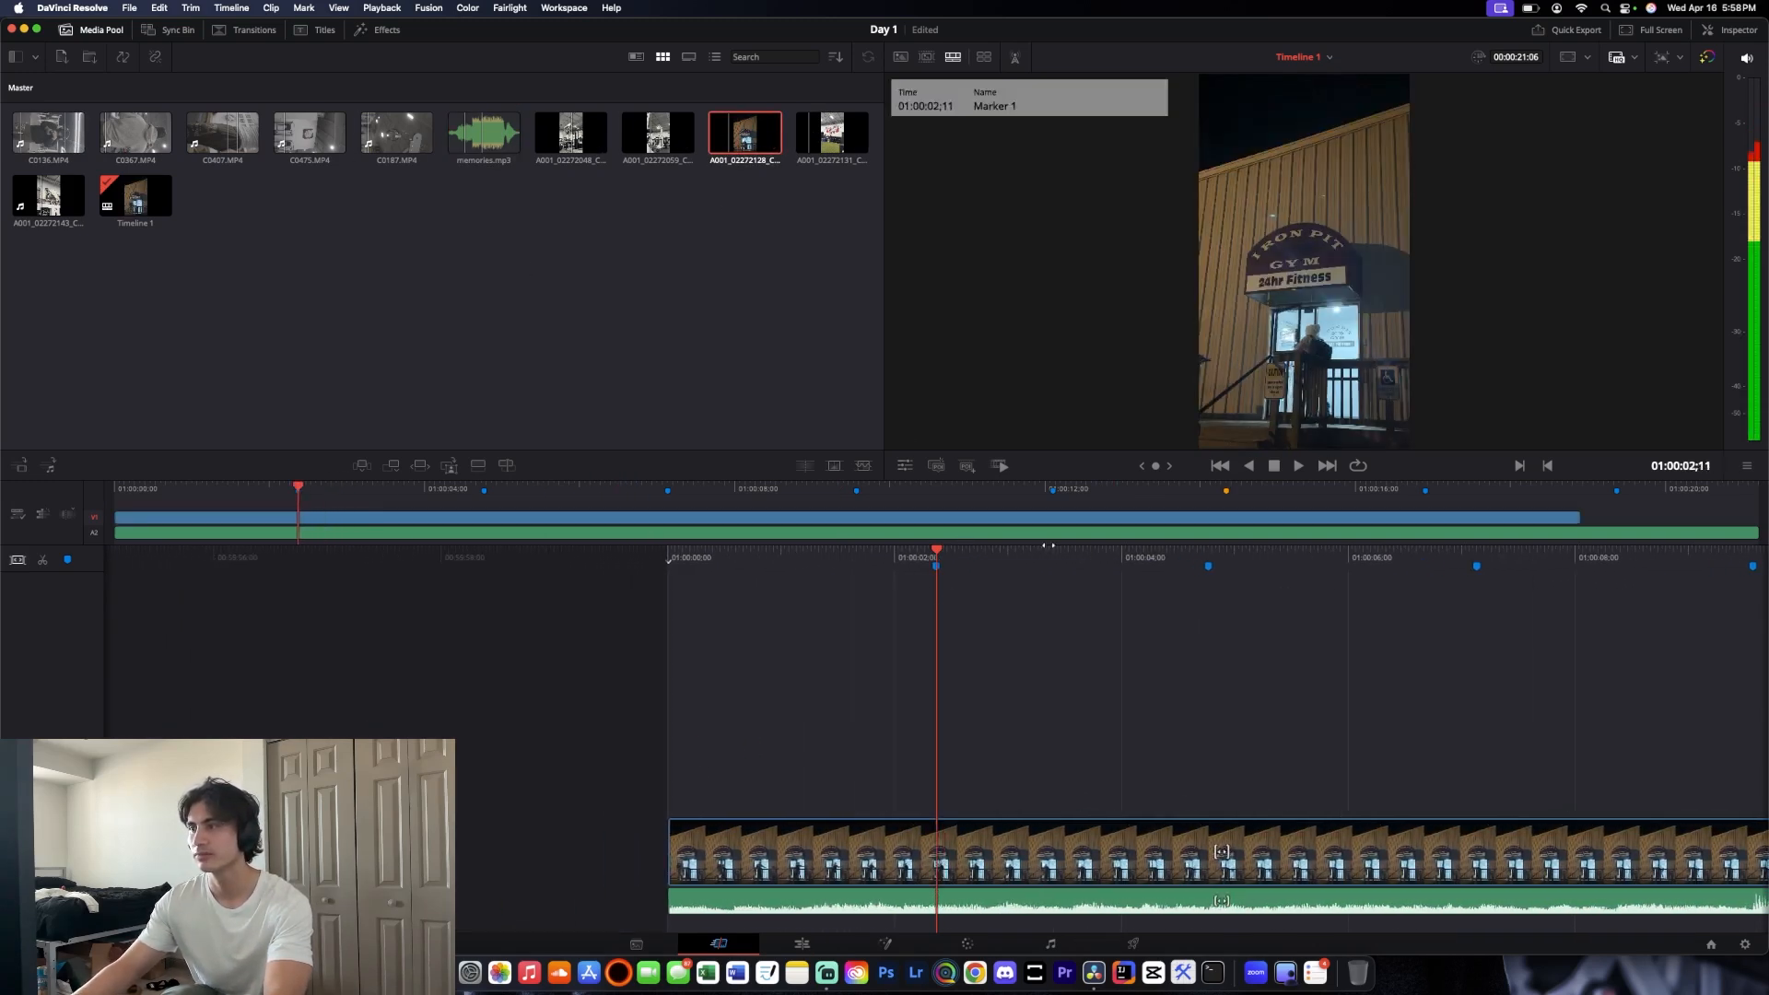
pyautogui.click(947, 862)
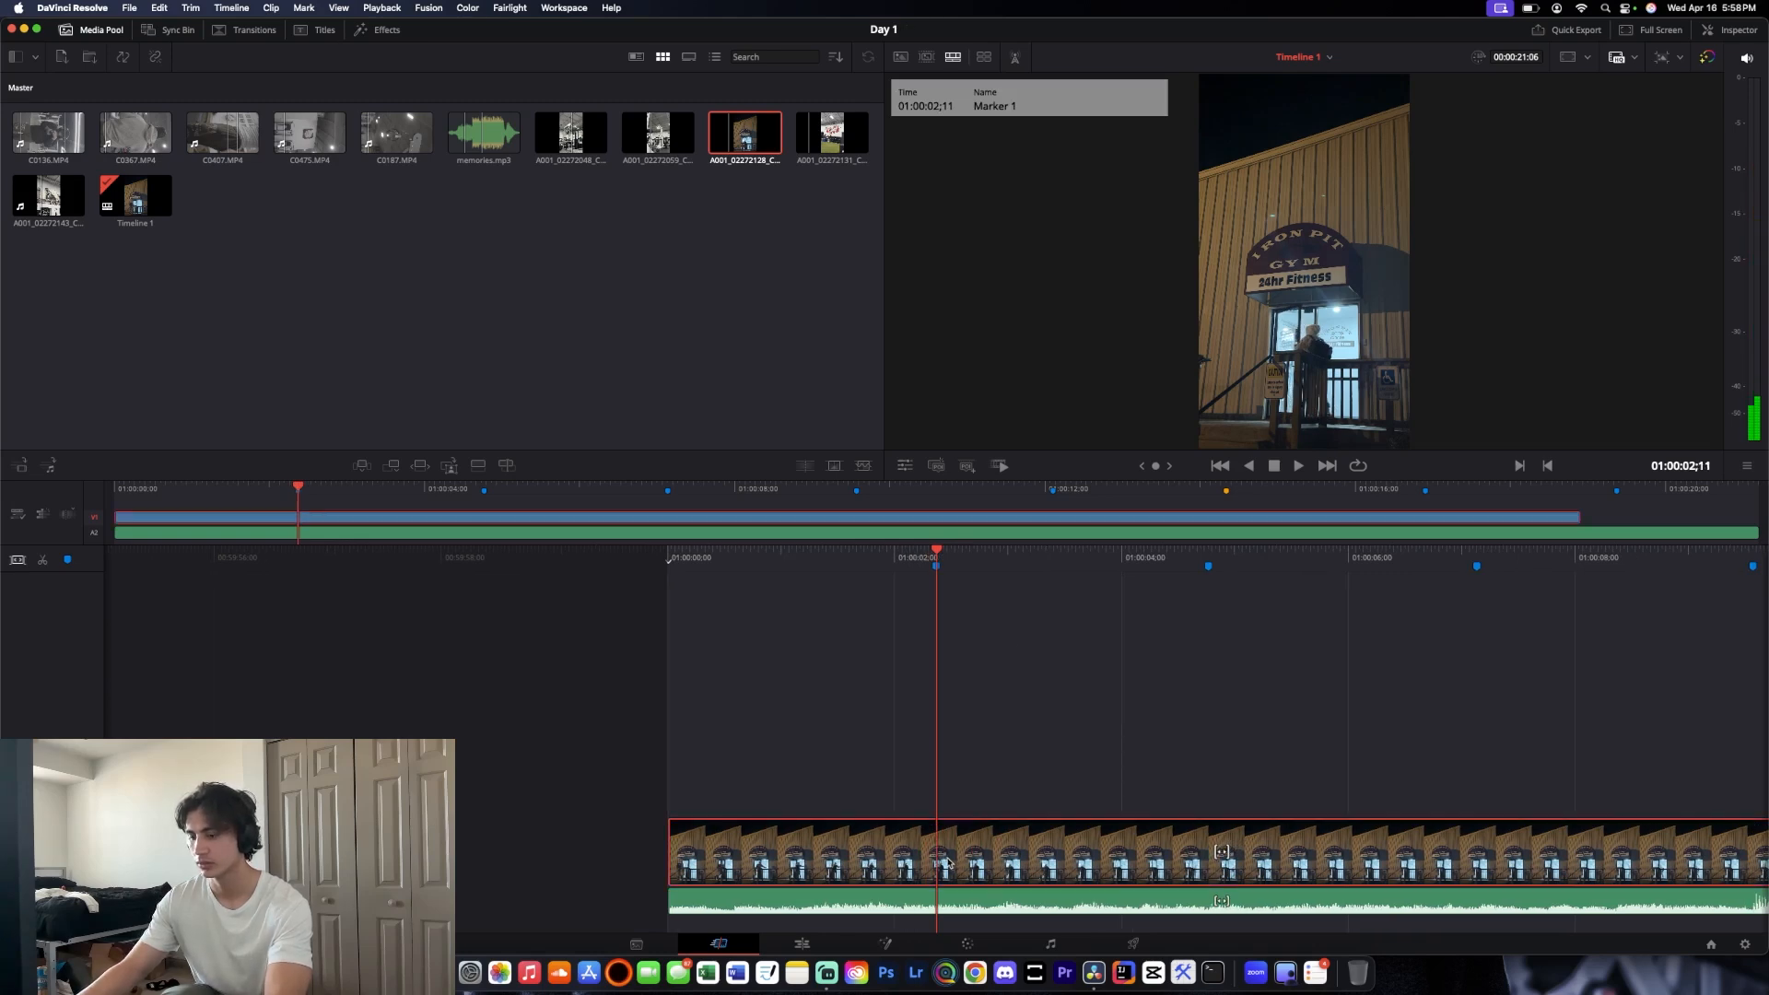
pyautogui.press('v')
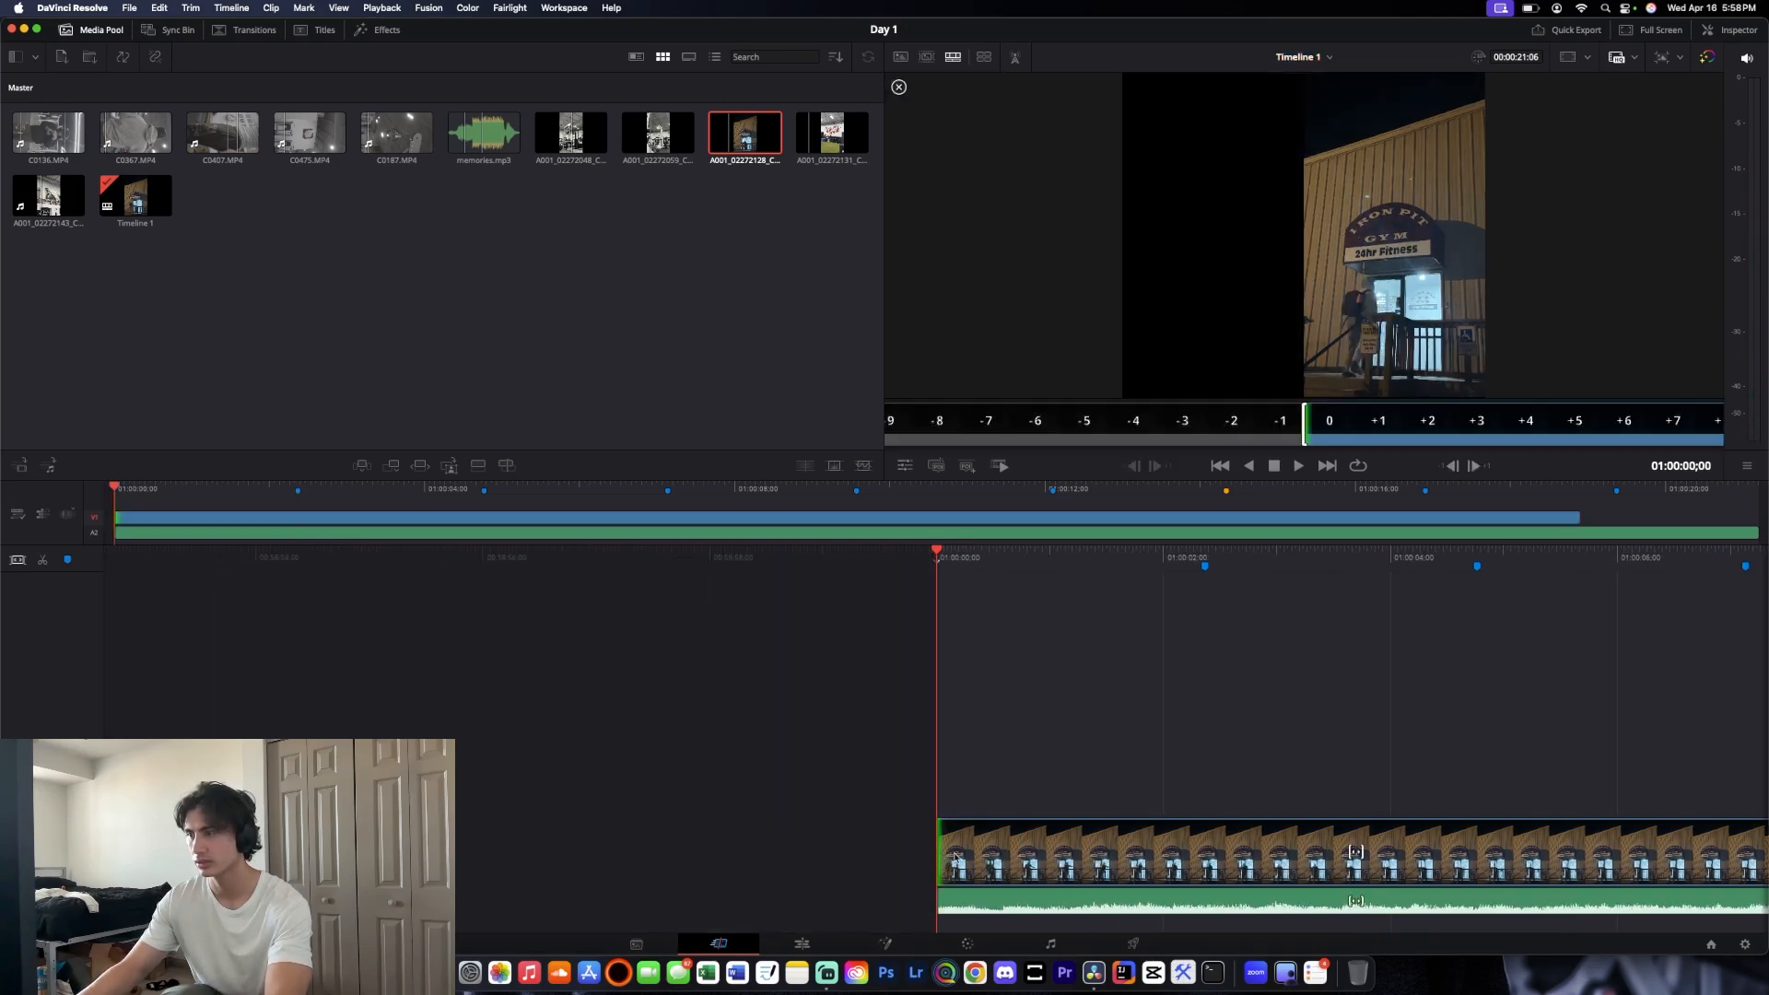
pyautogui.press('BackSpace')
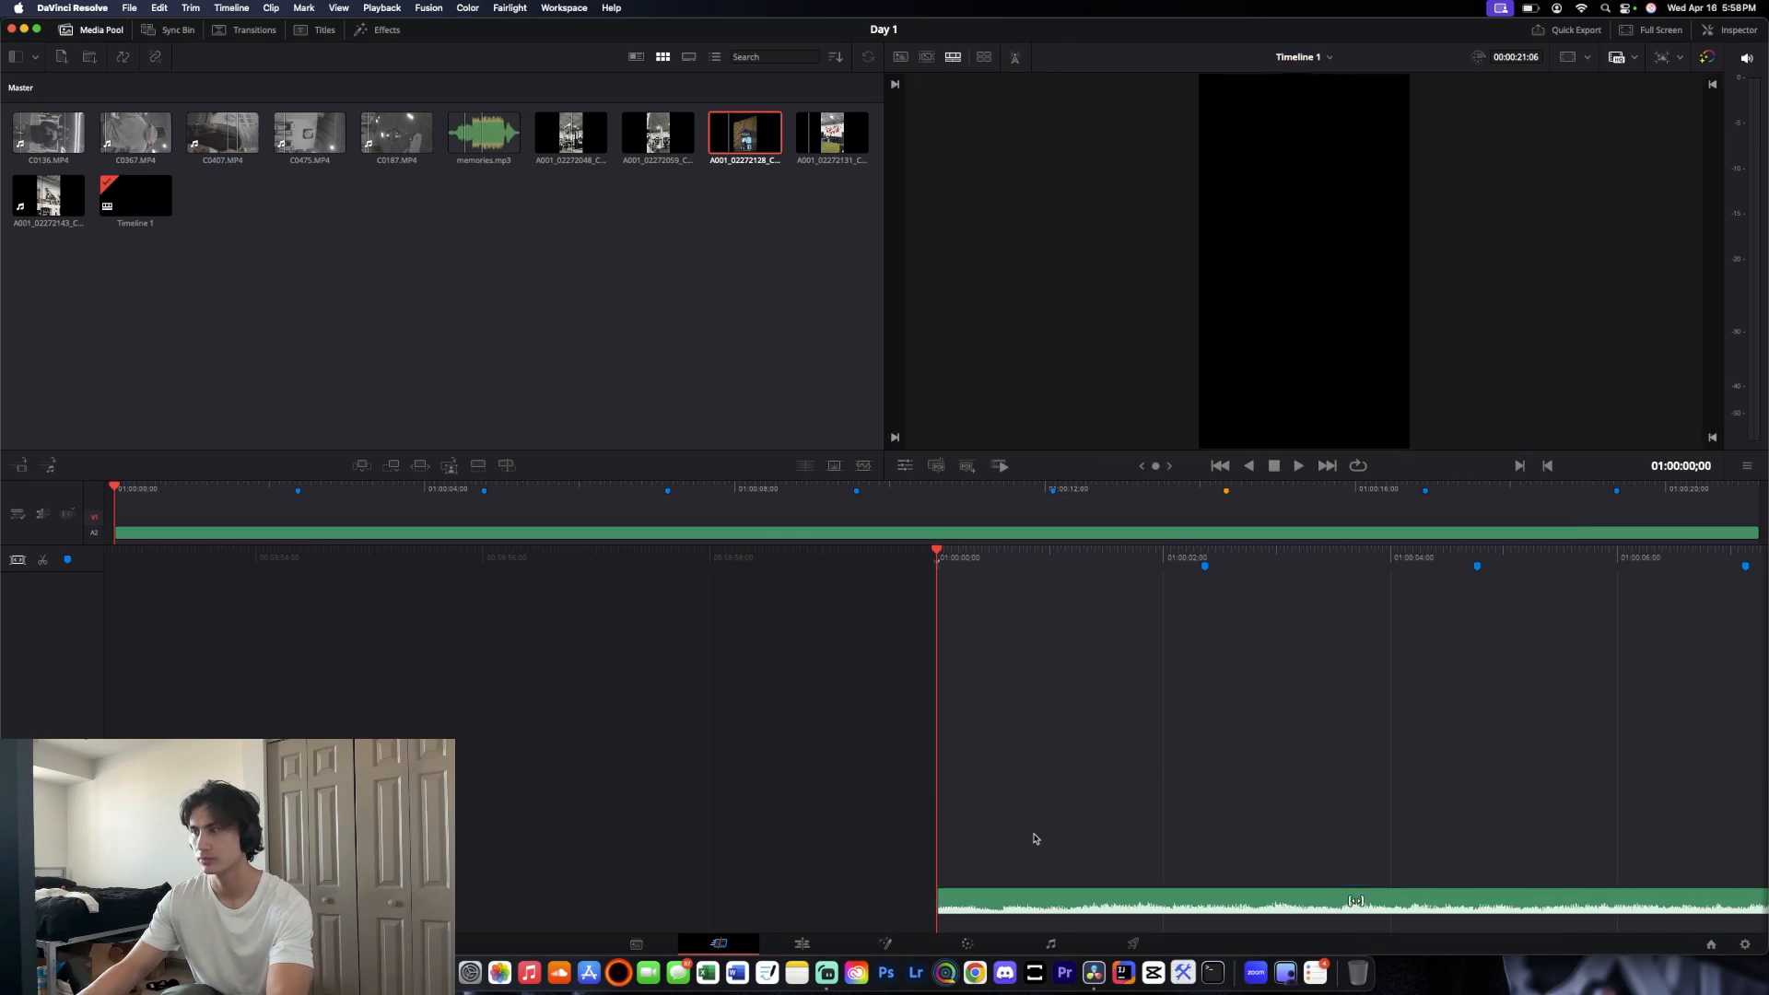
pyautogui.press('v')
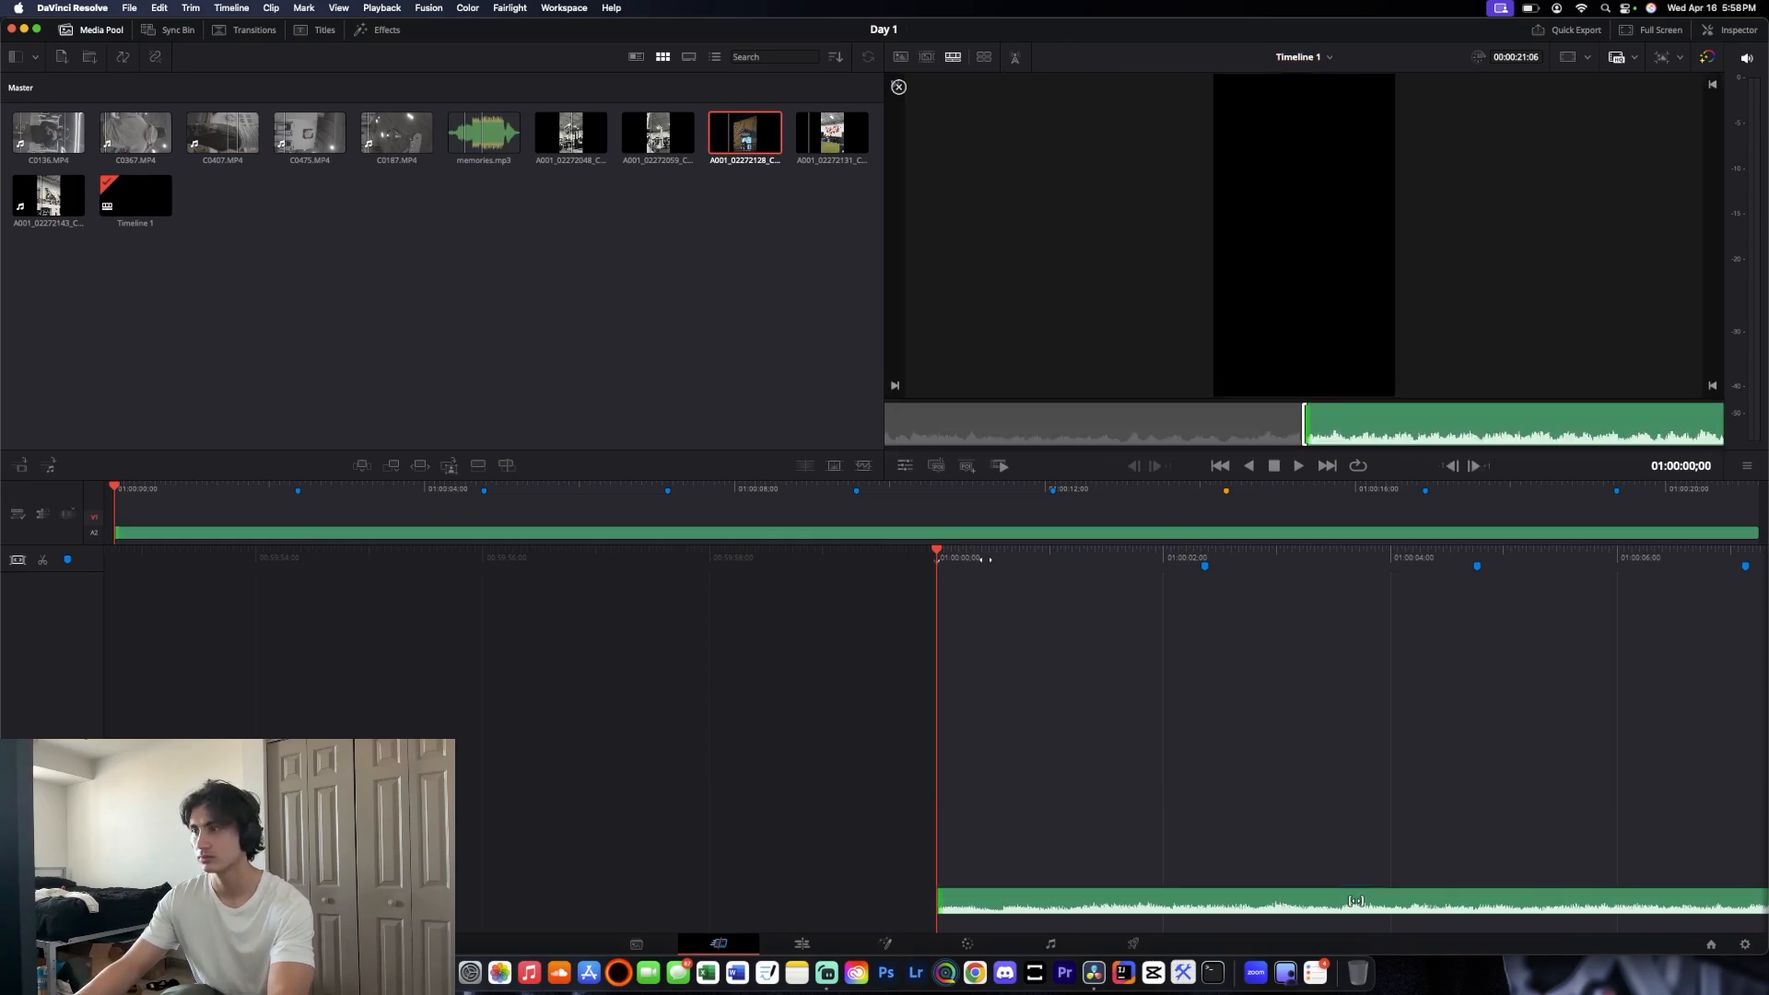
# Place the A001_02272128 gym entrance clip at the timeline's start, cut it at Marker 1 (01:00:02;11) and delete the remainder
pyautogui.moveTo(1080, 545)
pyautogui.mouseDown()
pyautogui.moveTo(148, 571)
pyautogui.moveTo(1066, 556)
pyautogui.mouseUp()
pyautogui.moveTo(745, 131)
pyautogui.mouseDown()
pyautogui.moveTo(987, 703)
pyautogui.moveTo(946, 828)
pyautogui.mouseUp()
pyautogui.moveTo(1268, 559); pyautogui.dragTo(1002, 561)
pyautogui.click(42, 561)
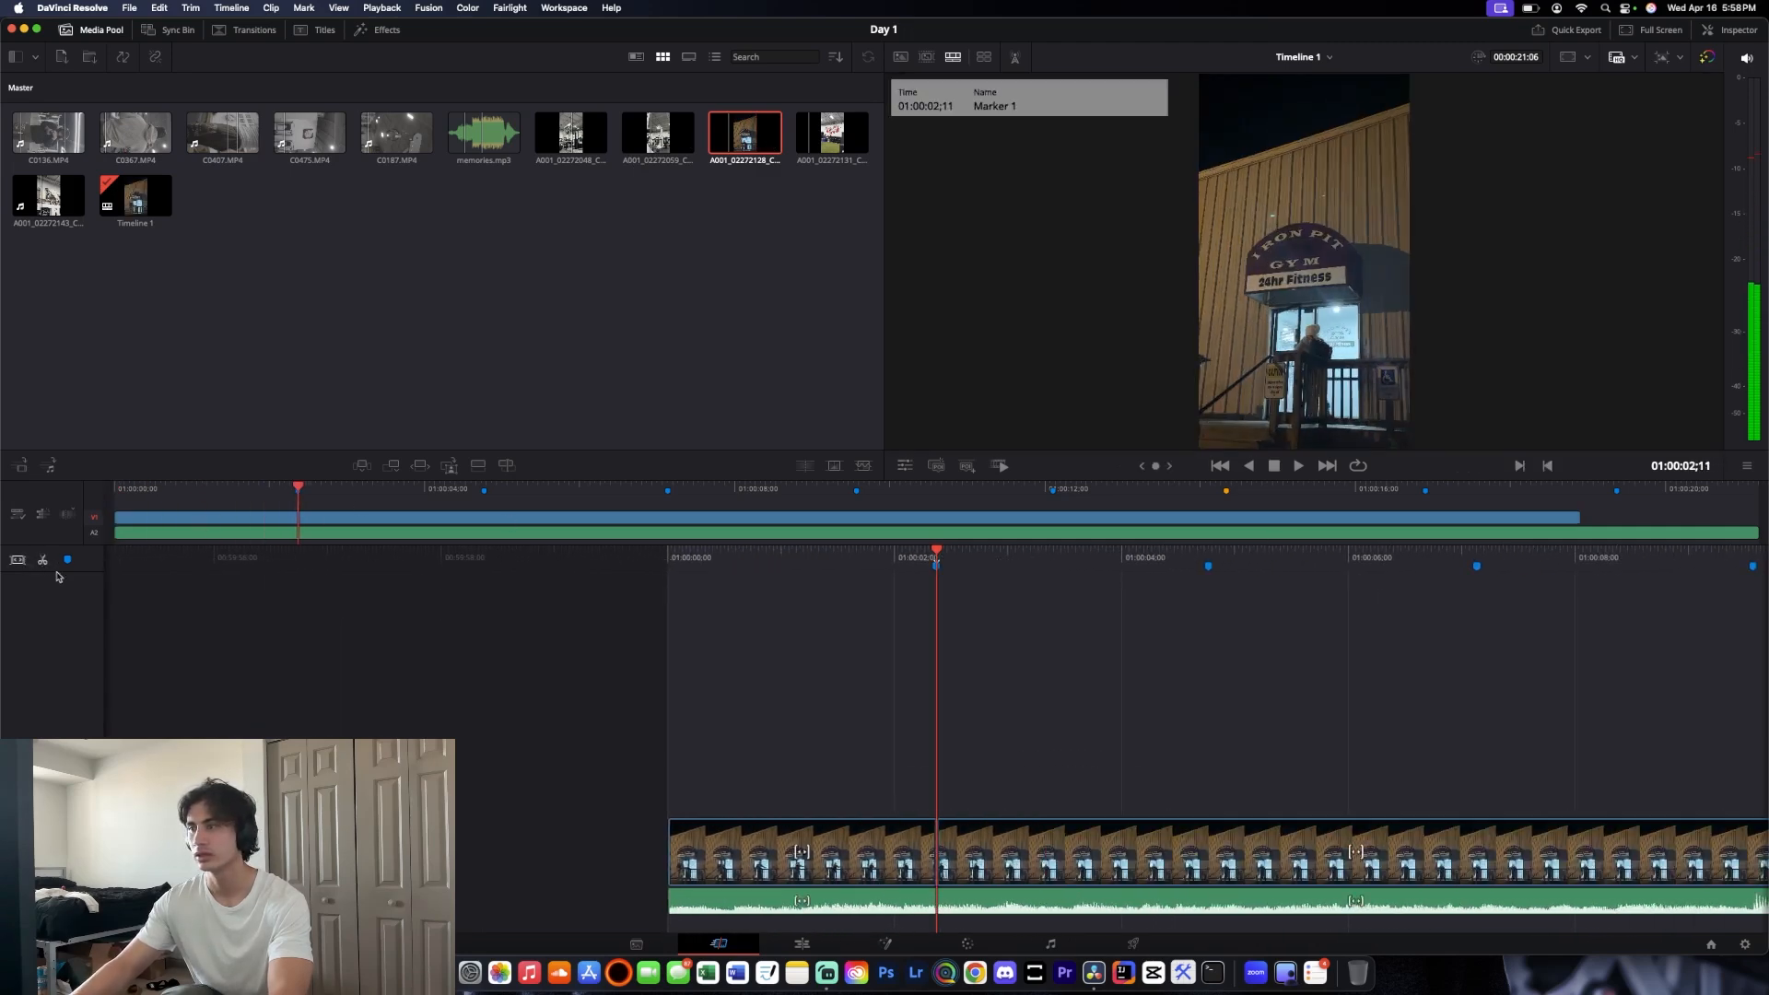
pyautogui.click(983, 846)
pyautogui.press('BackSpace')
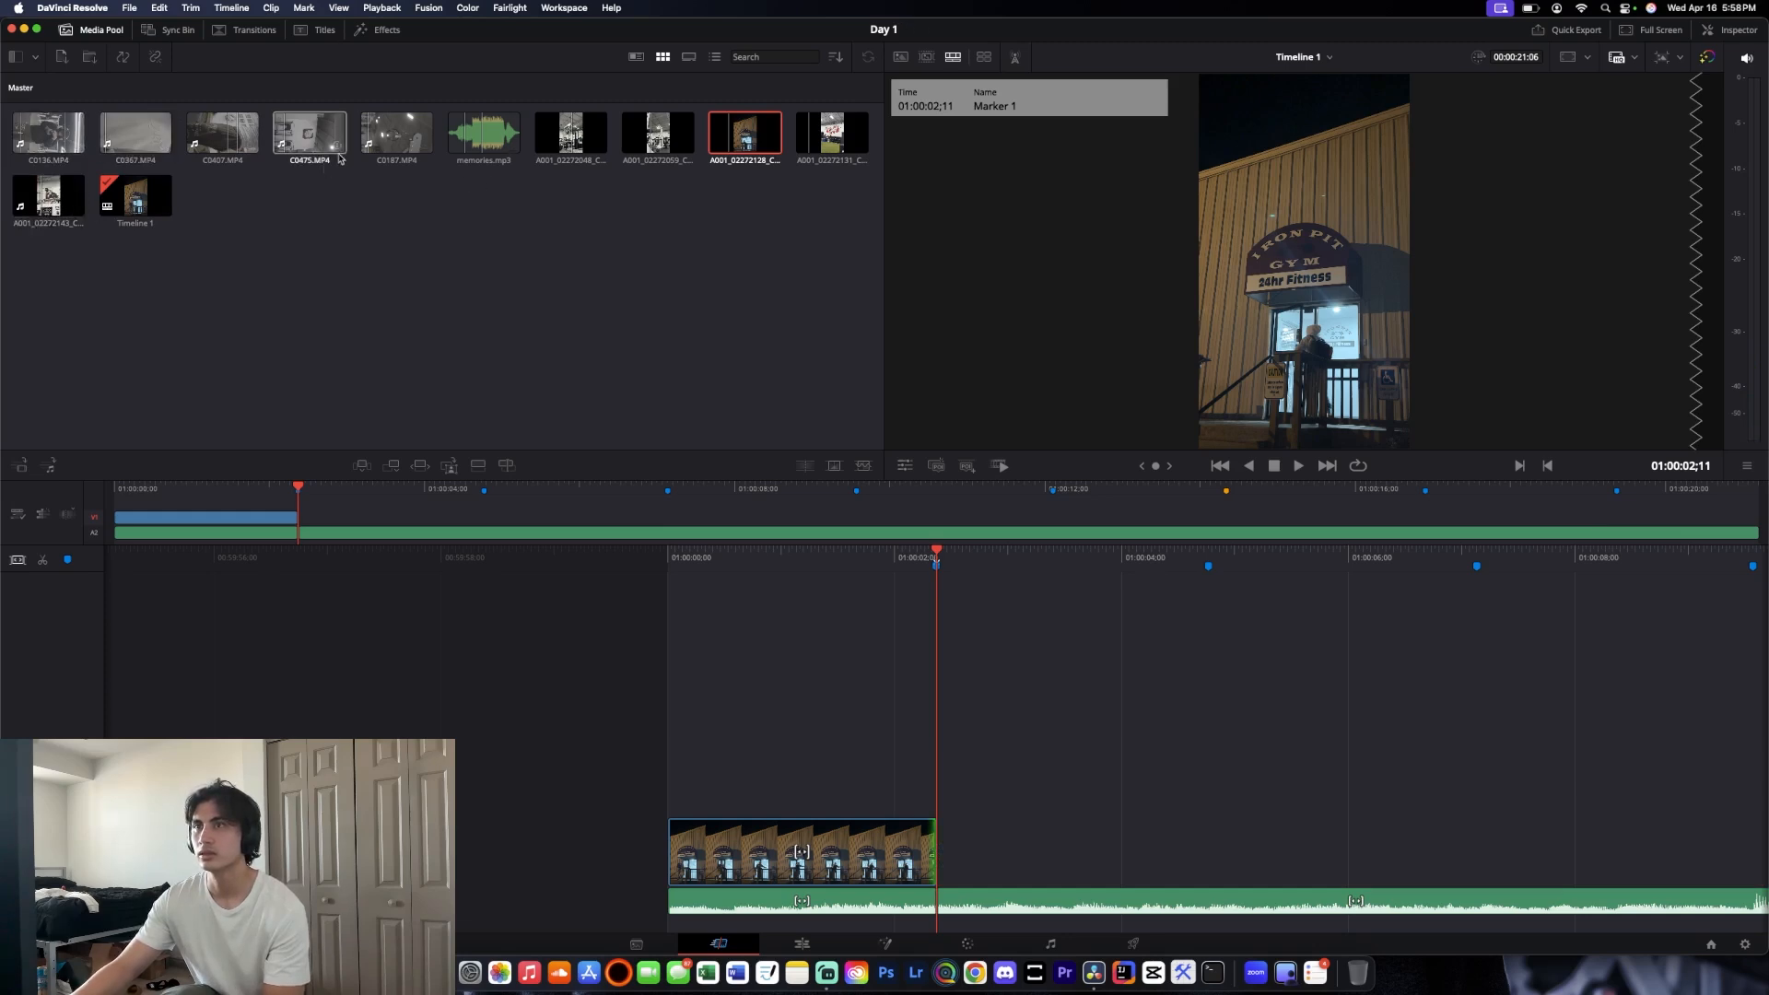
# Place C0475.MP4 directly after the gym entrance clip, cut it at Marker 2 (01:00:04;23) and delete the remainder
pyautogui.moveTo(310, 133); pyautogui.dragTo(969, 818)
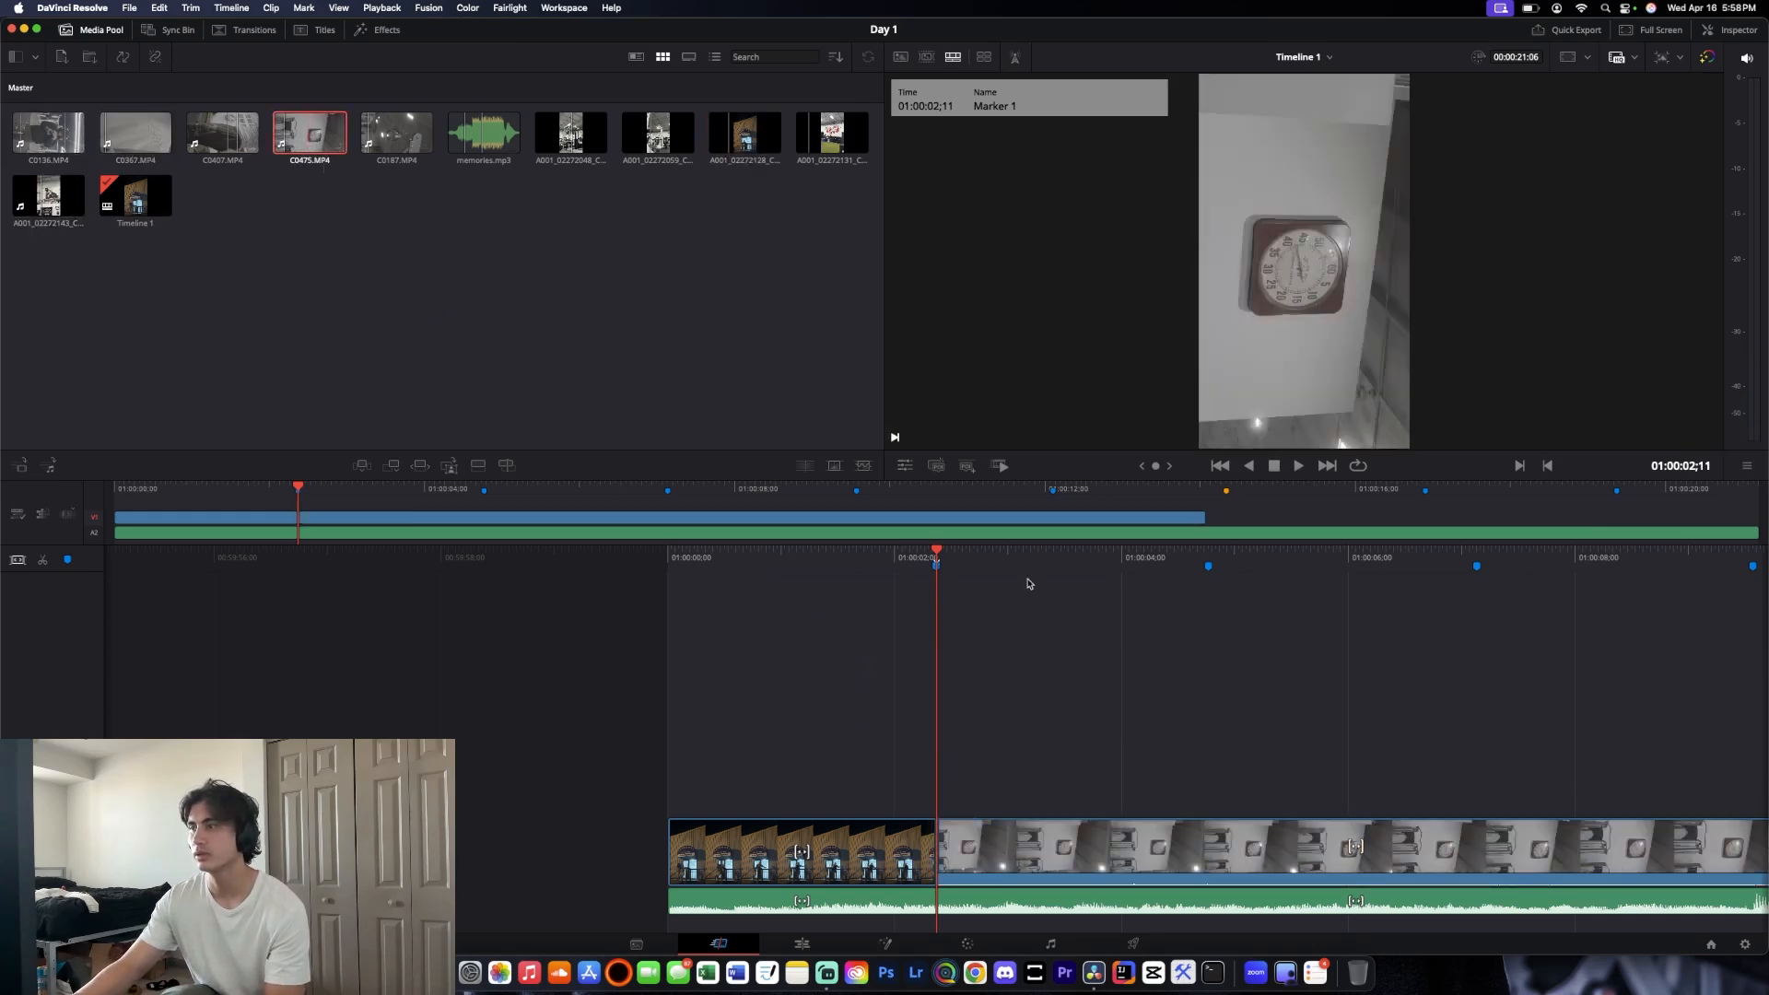
pyautogui.moveTo(1028, 580); pyautogui.dragTo(815, 554)
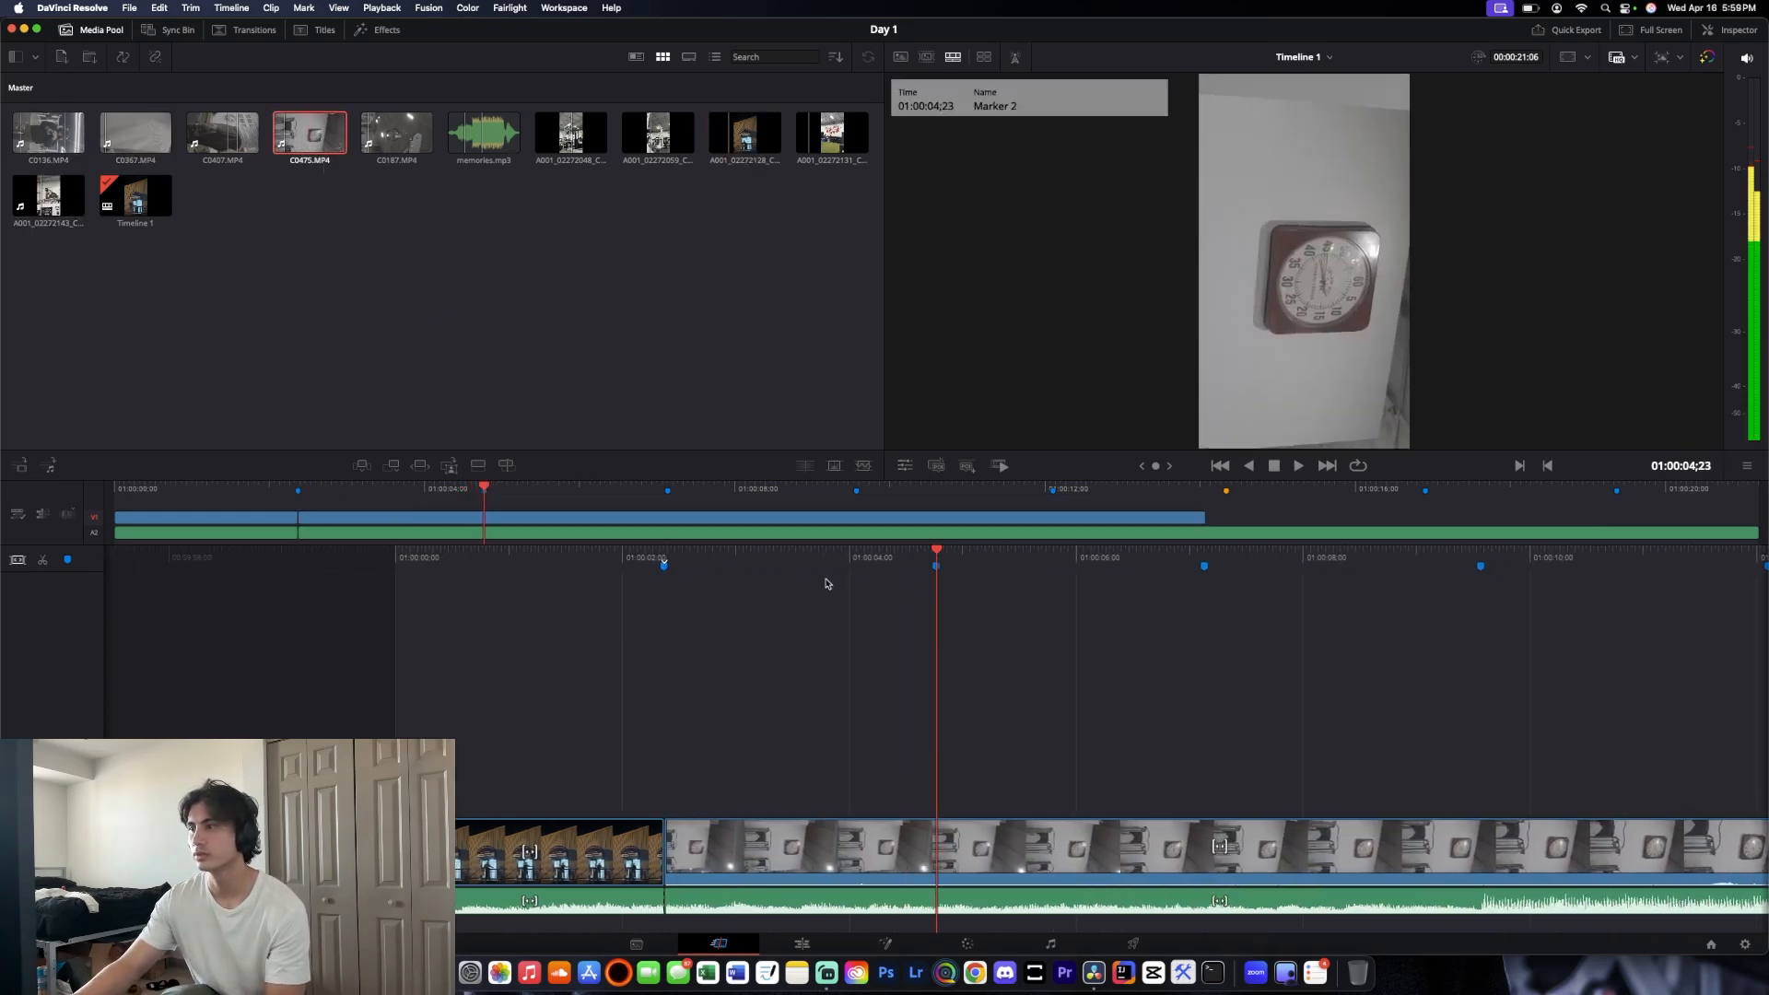
pyautogui.click(949, 859)
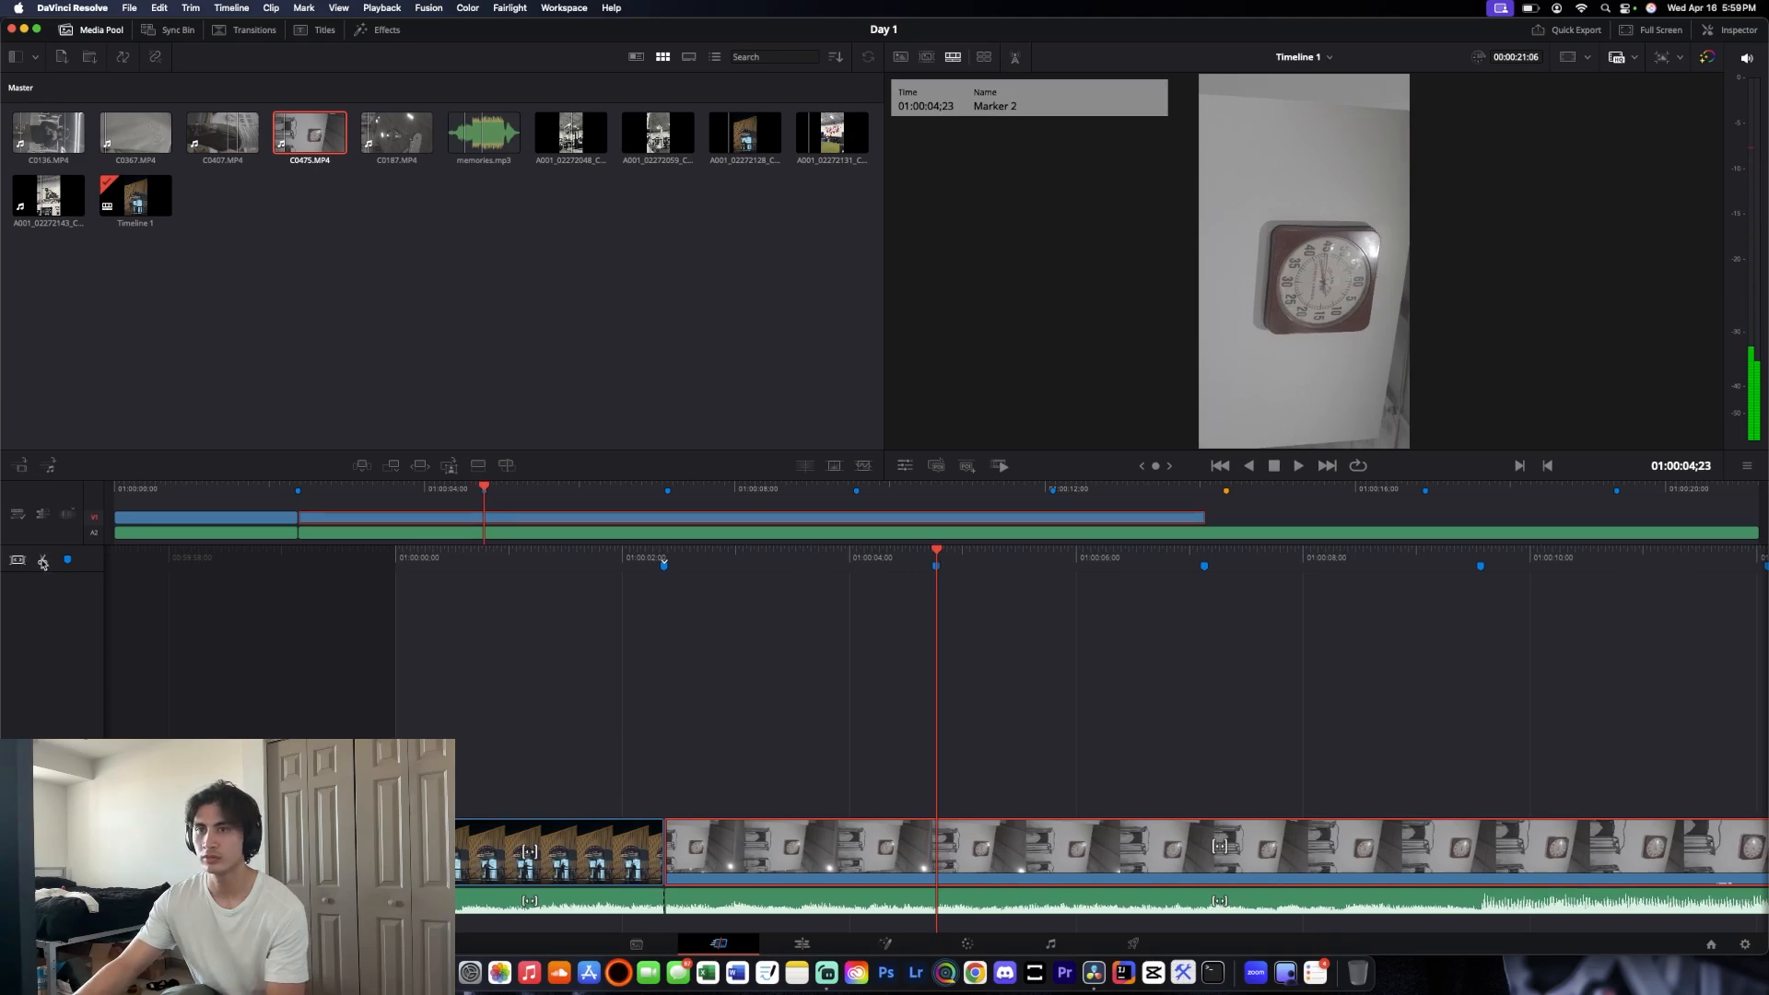
pyautogui.press('super+b')
pyautogui.click(1026, 863)
pyautogui.press('Delete')
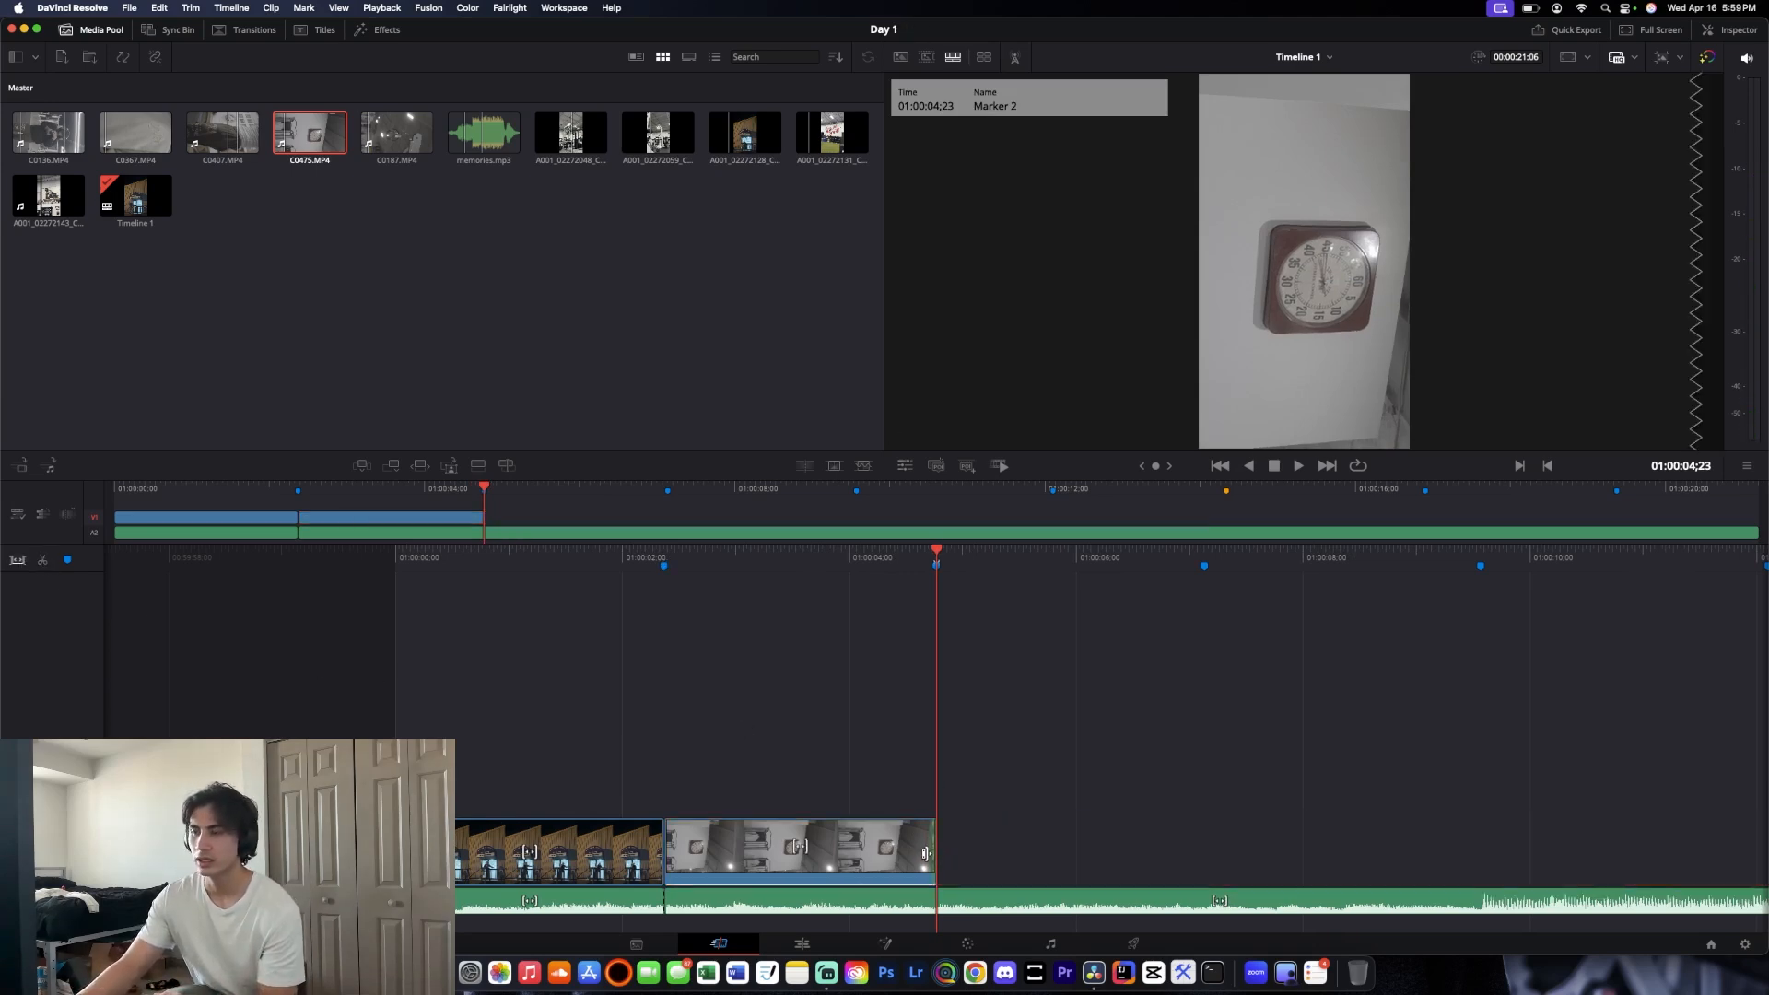
# Turn on loop playback and try adjusting the edges of the C0475.MP4 clip on the timeline
pyautogui.moveTo(925, 854)
pyautogui.mouseDown()
pyautogui.moveTo(1345, 862)
pyautogui.moveTo(936, 858)
pyautogui.mouseUp()
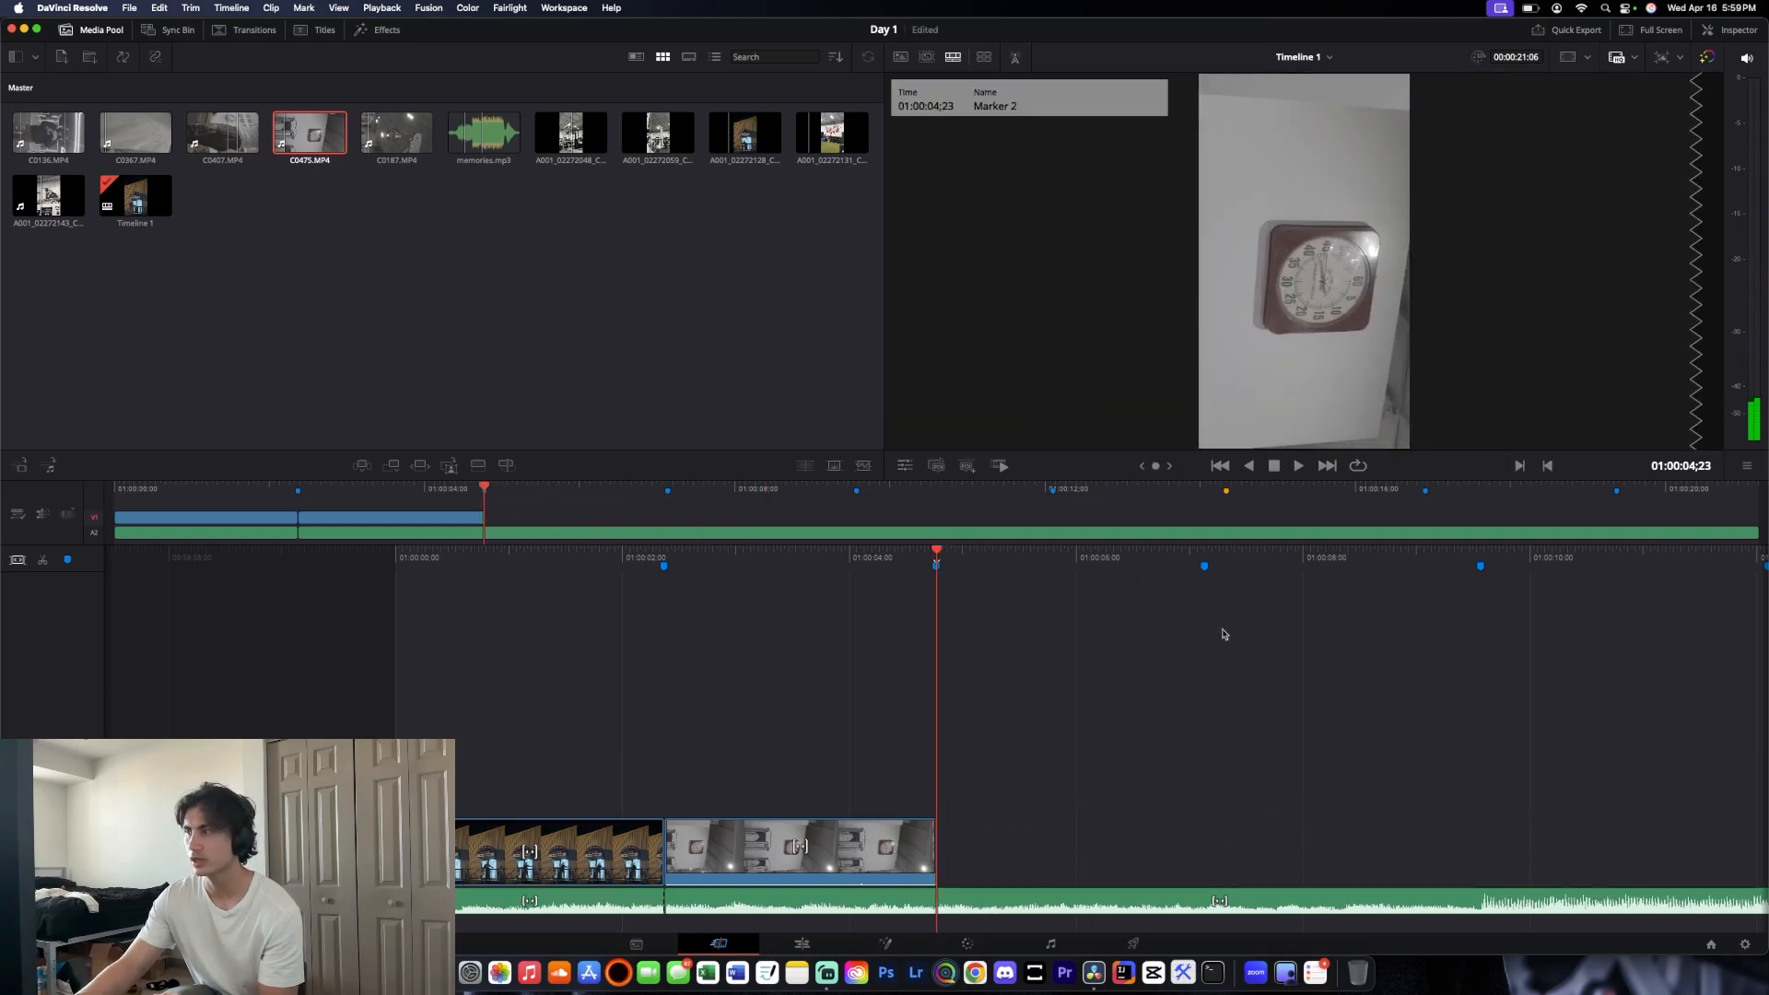
pyautogui.click(1358, 466)
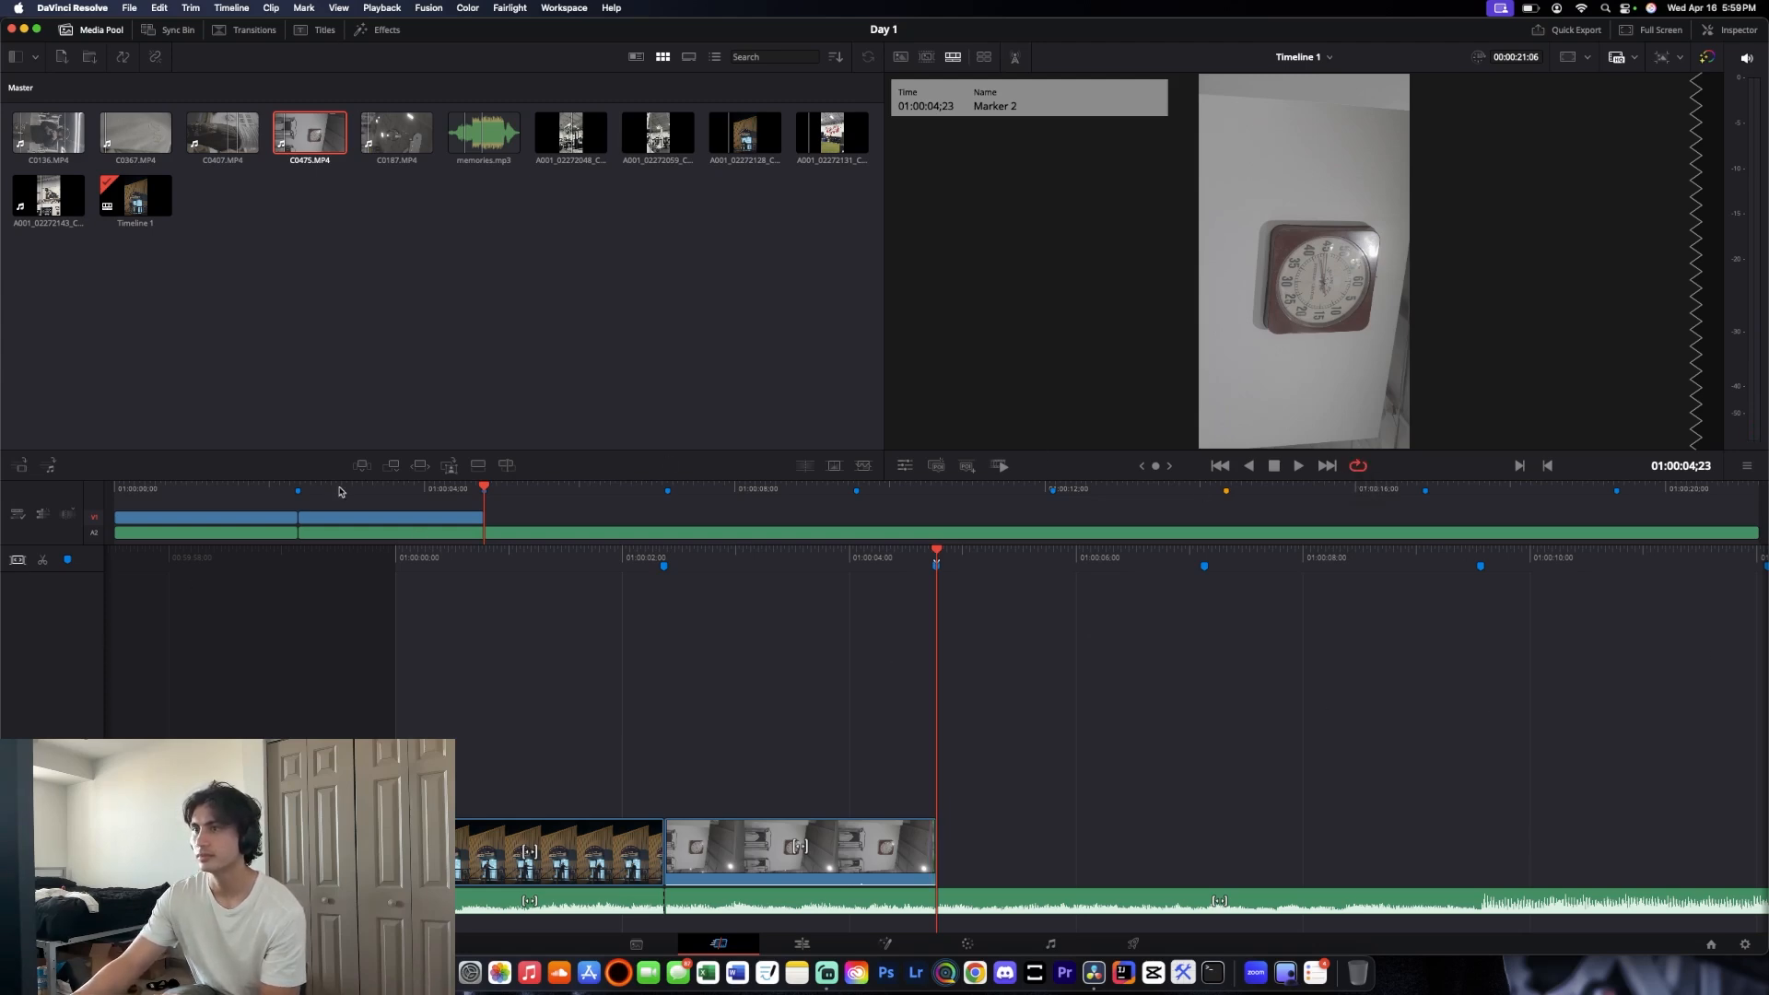
pyautogui.moveTo(670, 853)
pyautogui.mouseDown()
pyautogui.moveTo(744, 853)
pyautogui.moveTo(659, 855)
pyautogui.mouseUp()
pyautogui.press('super+z')
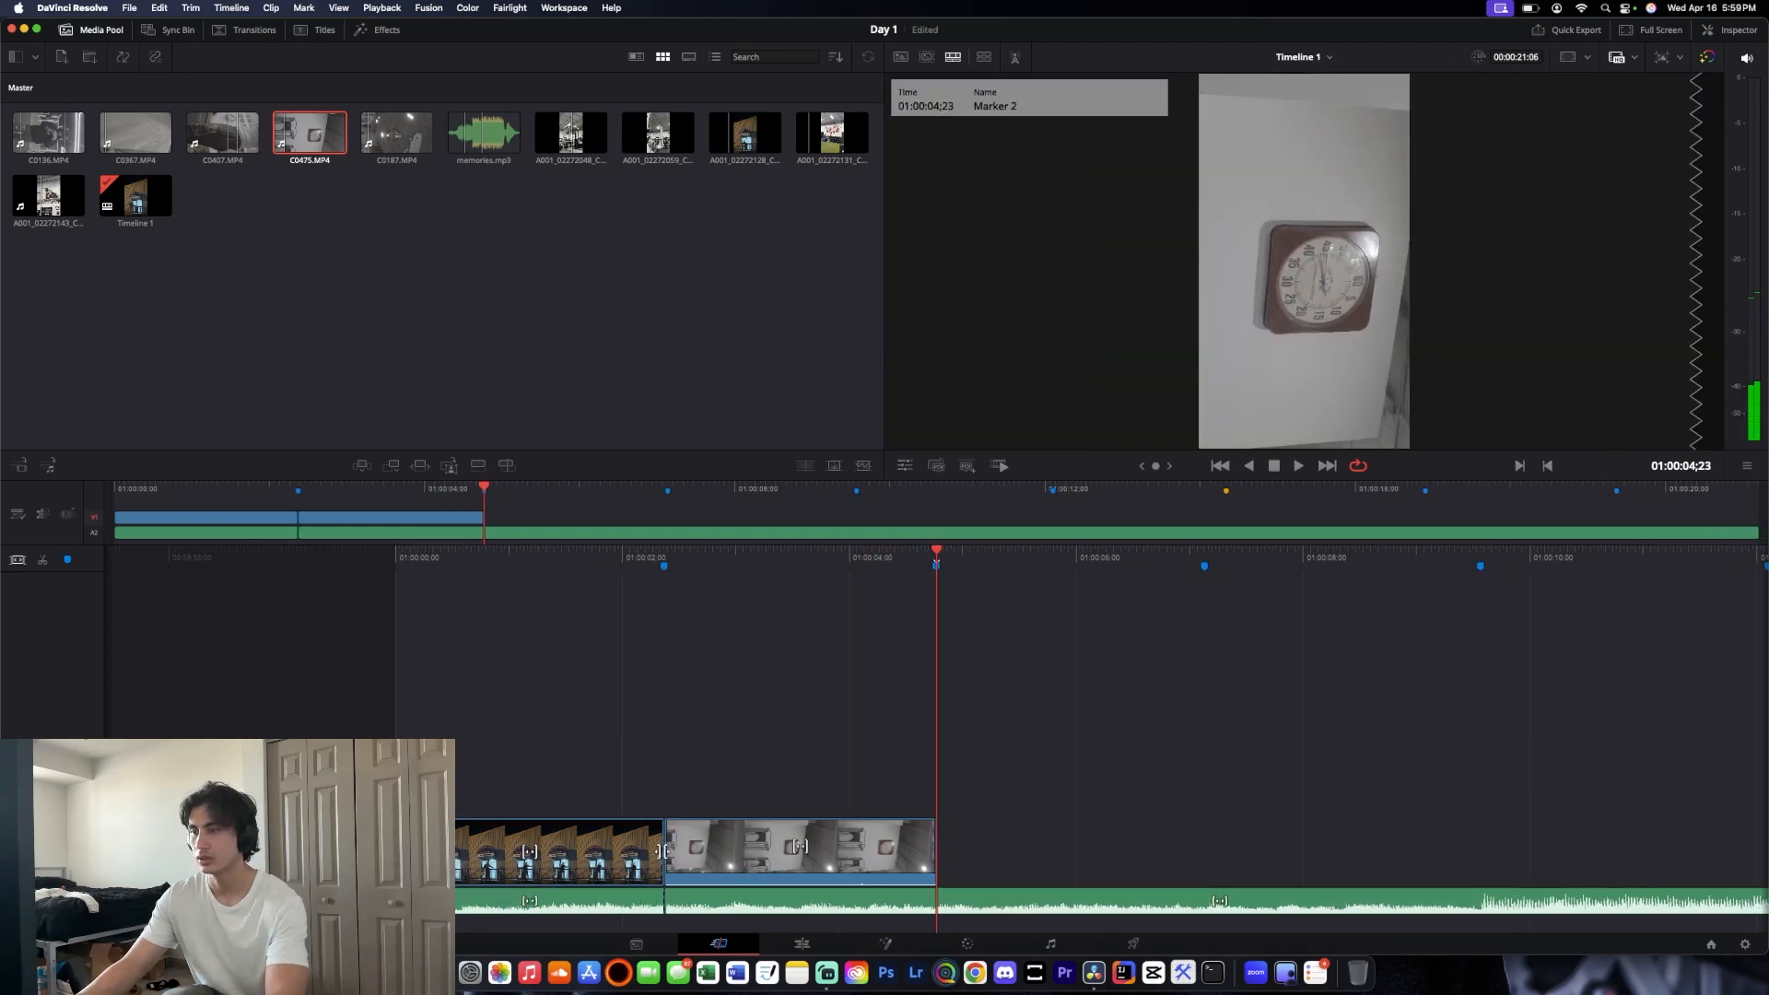
pyautogui.click(660, 833)
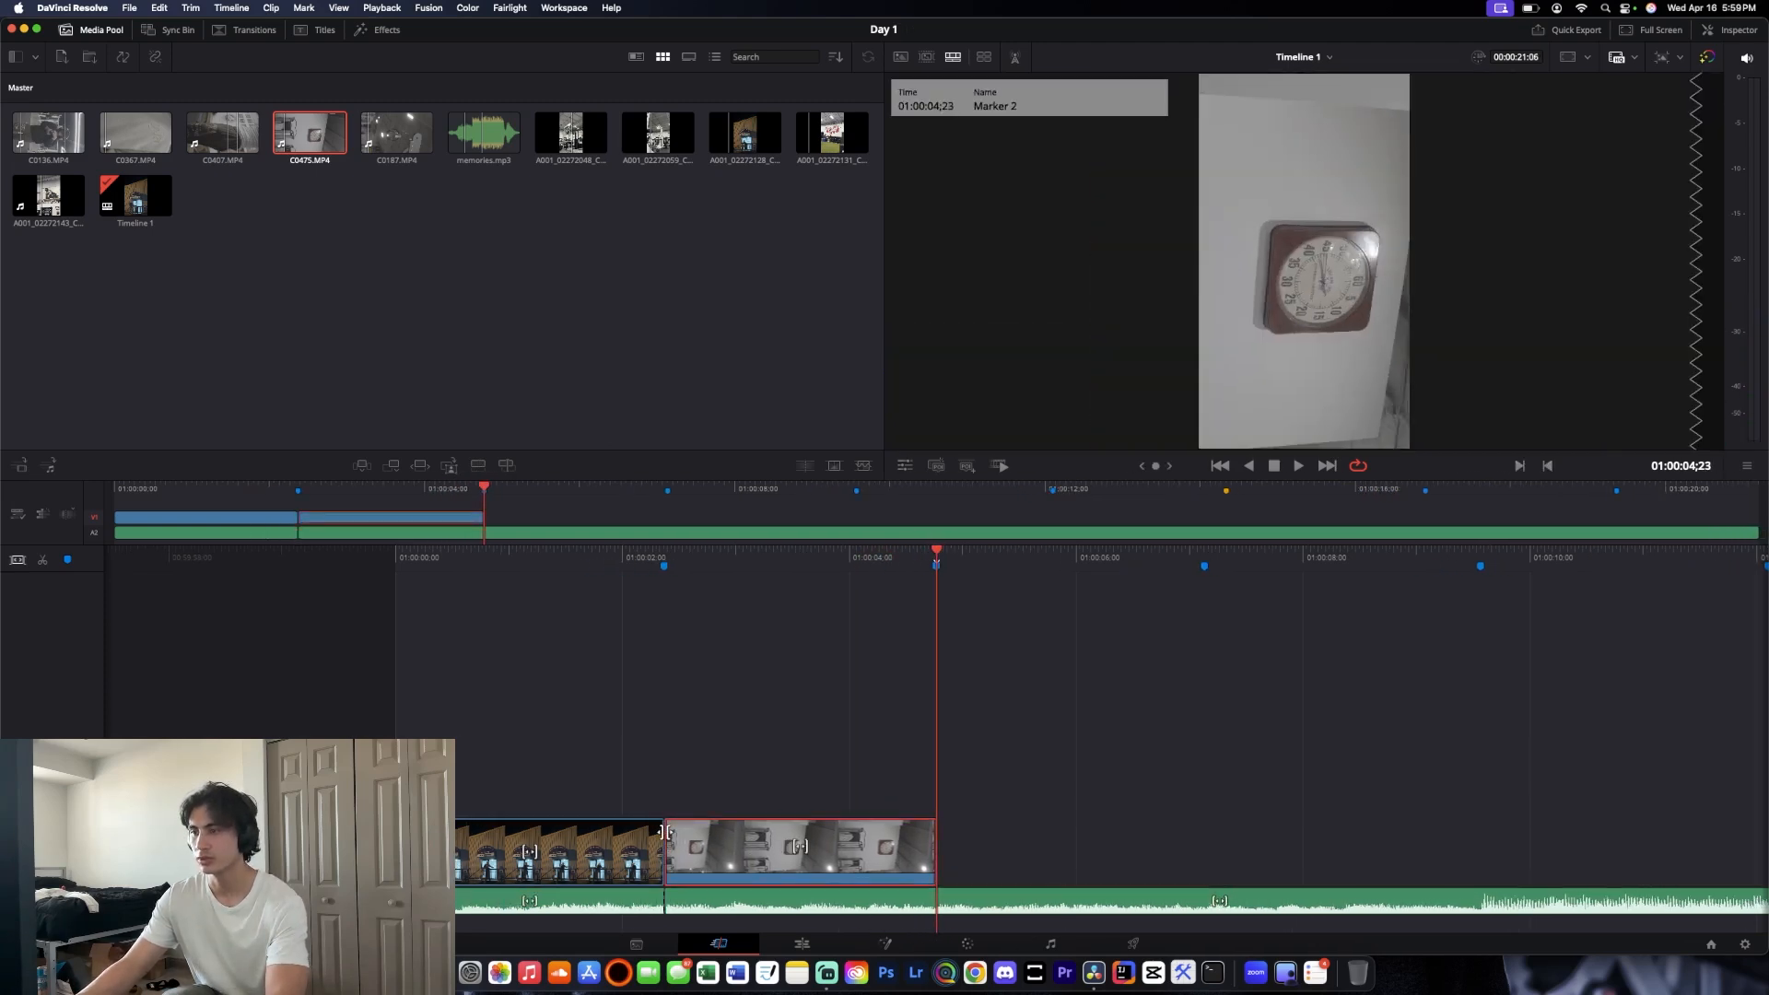
pyautogui.moveTo(670, 833); pyautogui.dragTo(940, 846)
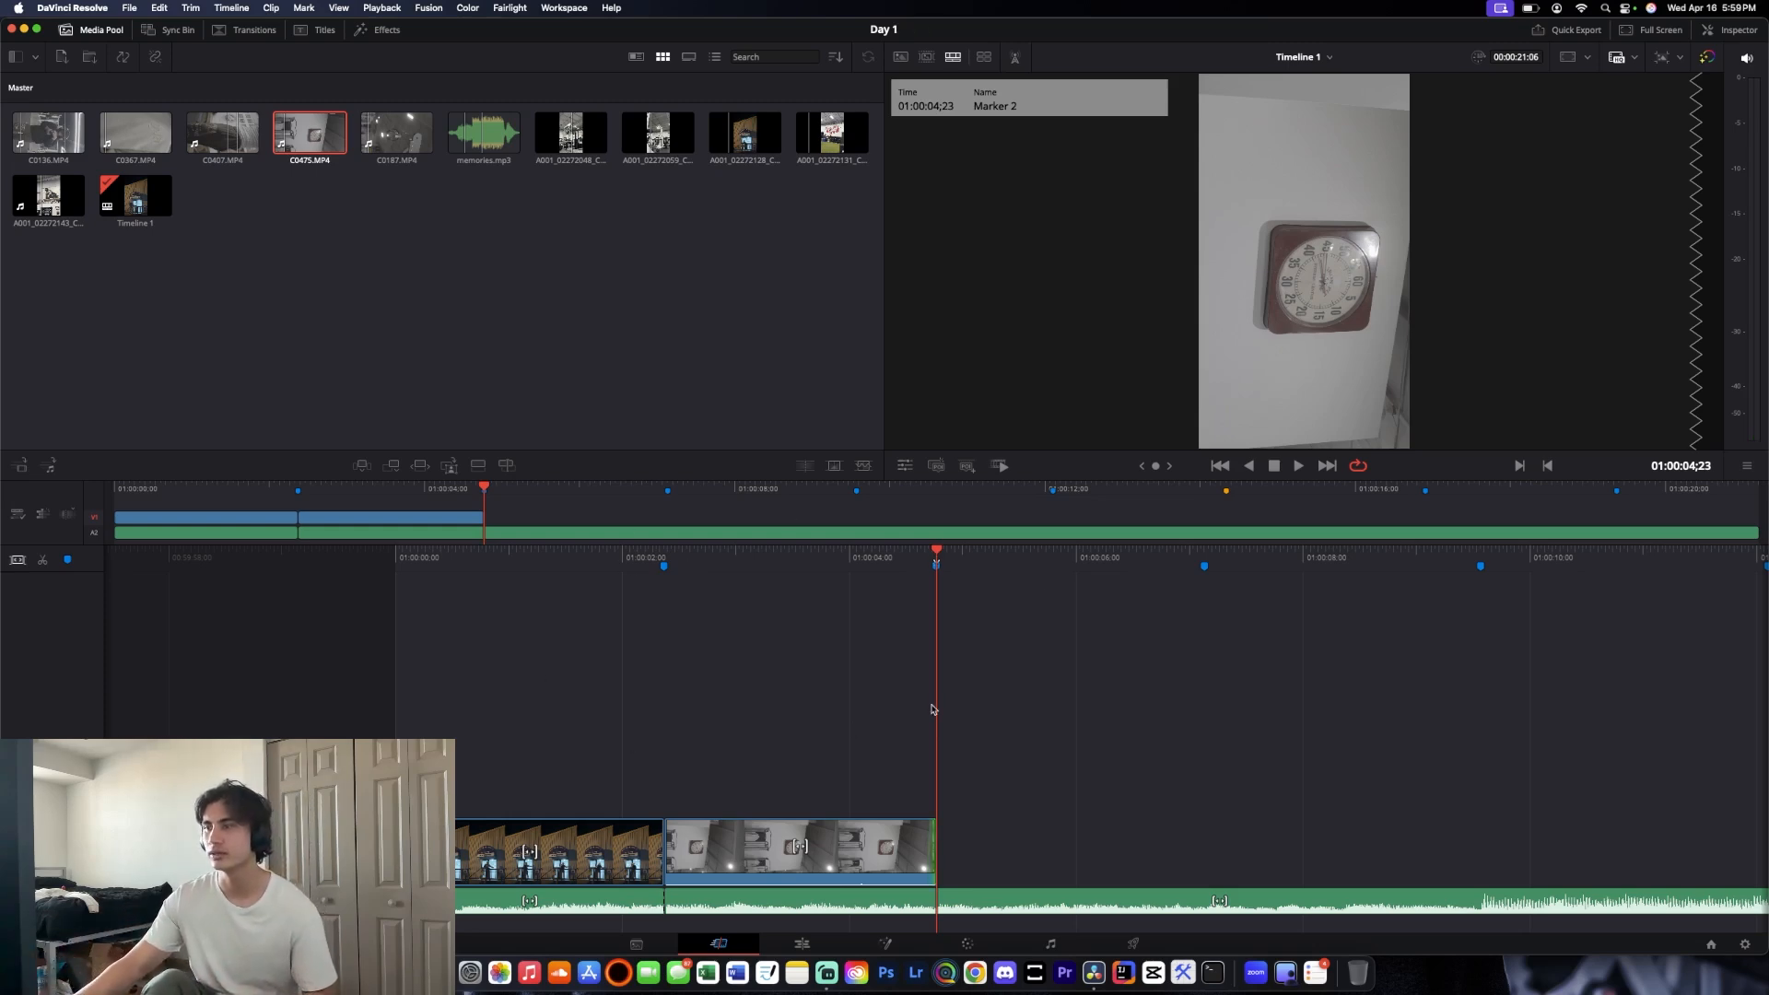
# Scrub through the C0475.MP4 clip and place C0136.MP4 directly after it, starting at Marker 2
pyautogui.moveTo(840, 556); pyautogui.dragTo(952, 581)
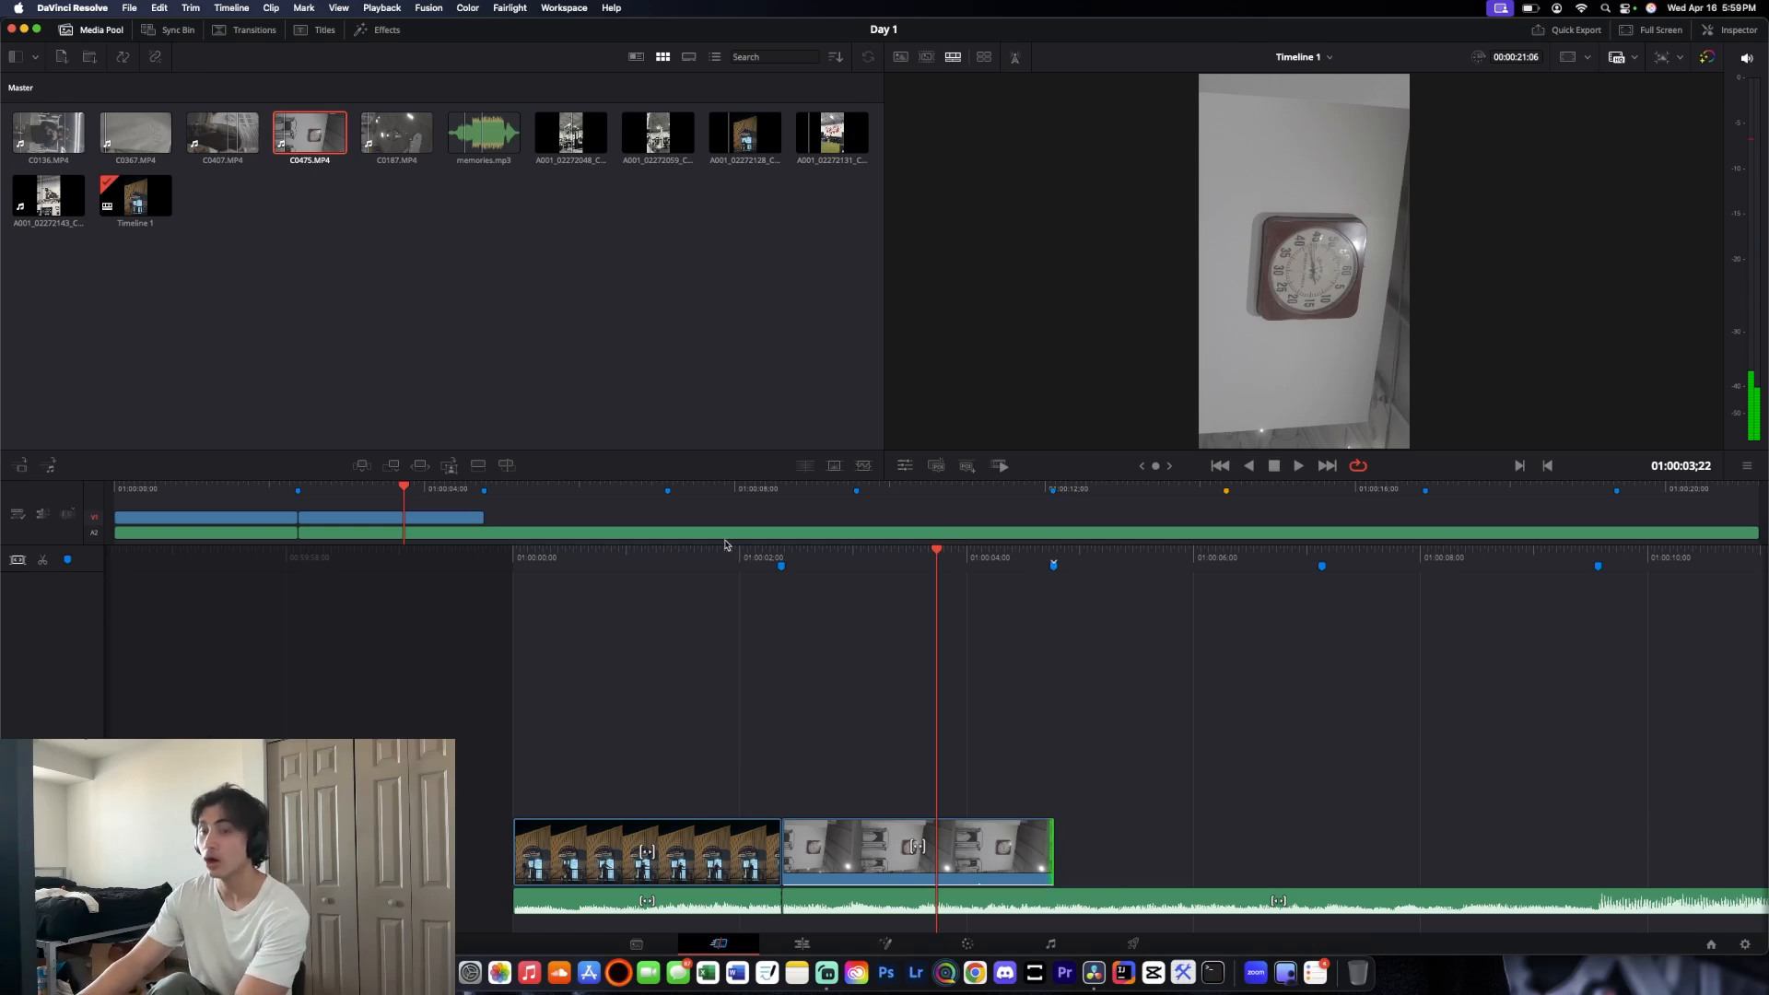
pyautogui.moveTo(1190, 576); pyautogui.dragTo(1069, 552)
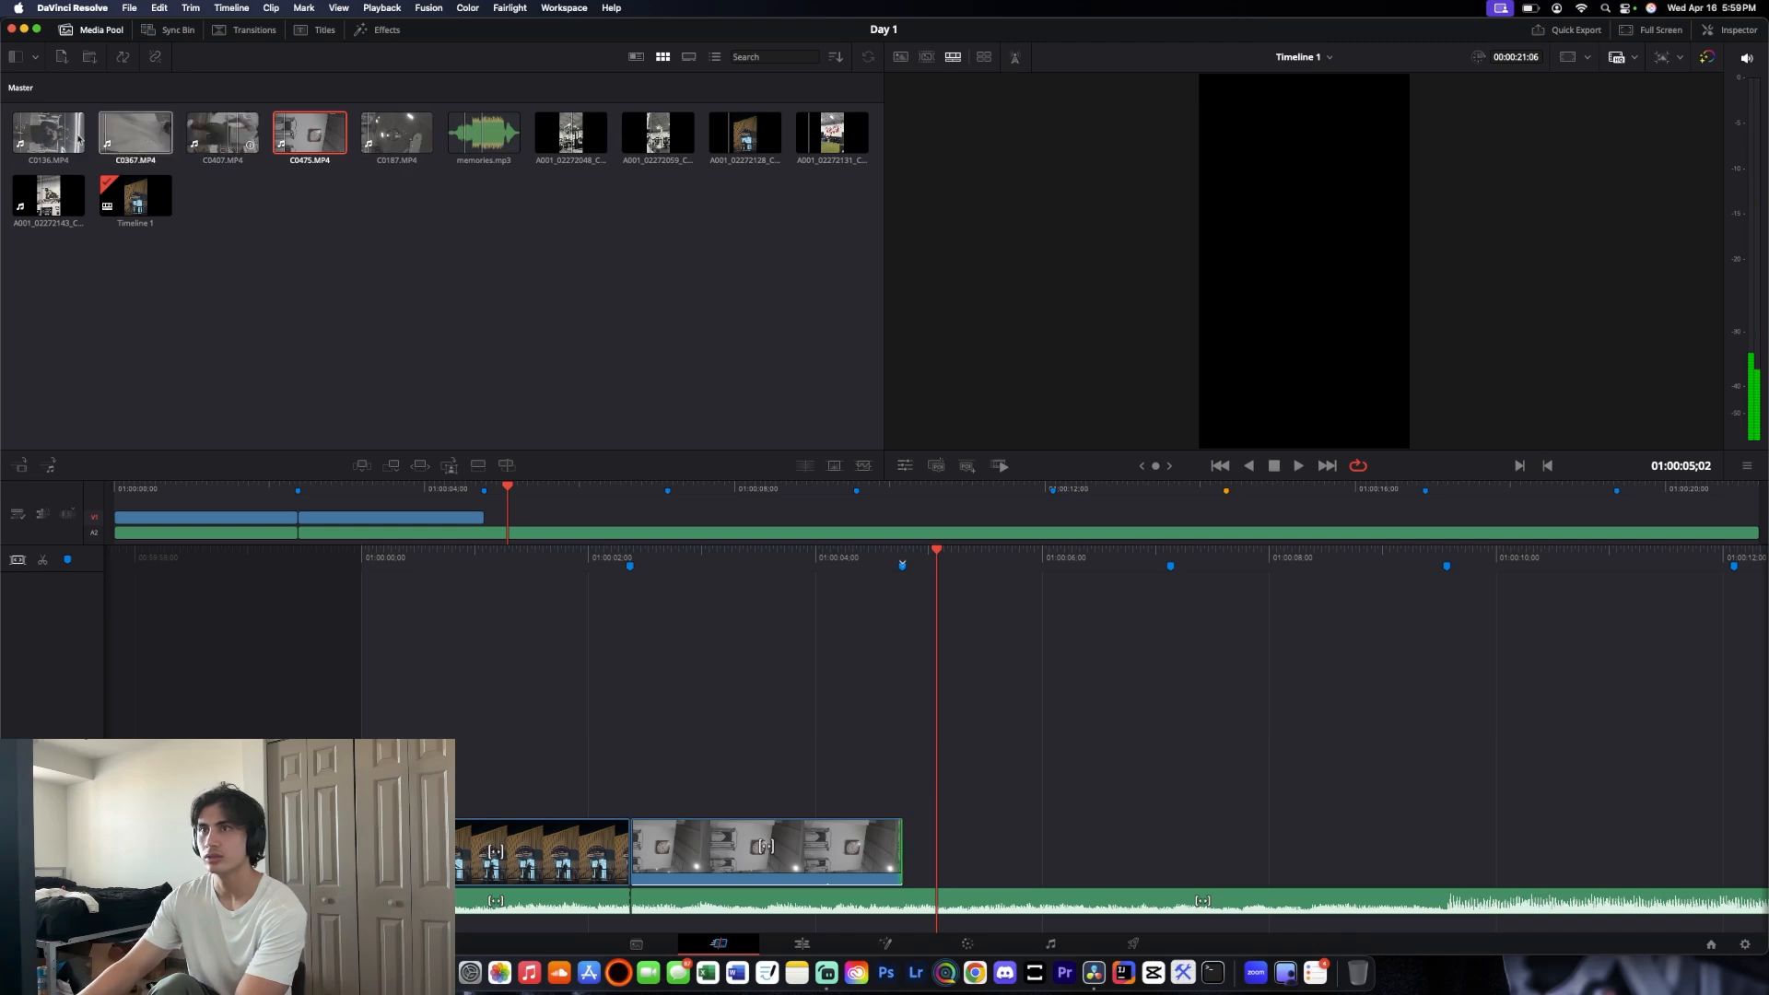
pyautogui.moveTo(27, 136); pyautogui.dragTo(898, 818)
pyautogui.moveTo(933, 886); pyautogui.dragTo(933, 886)
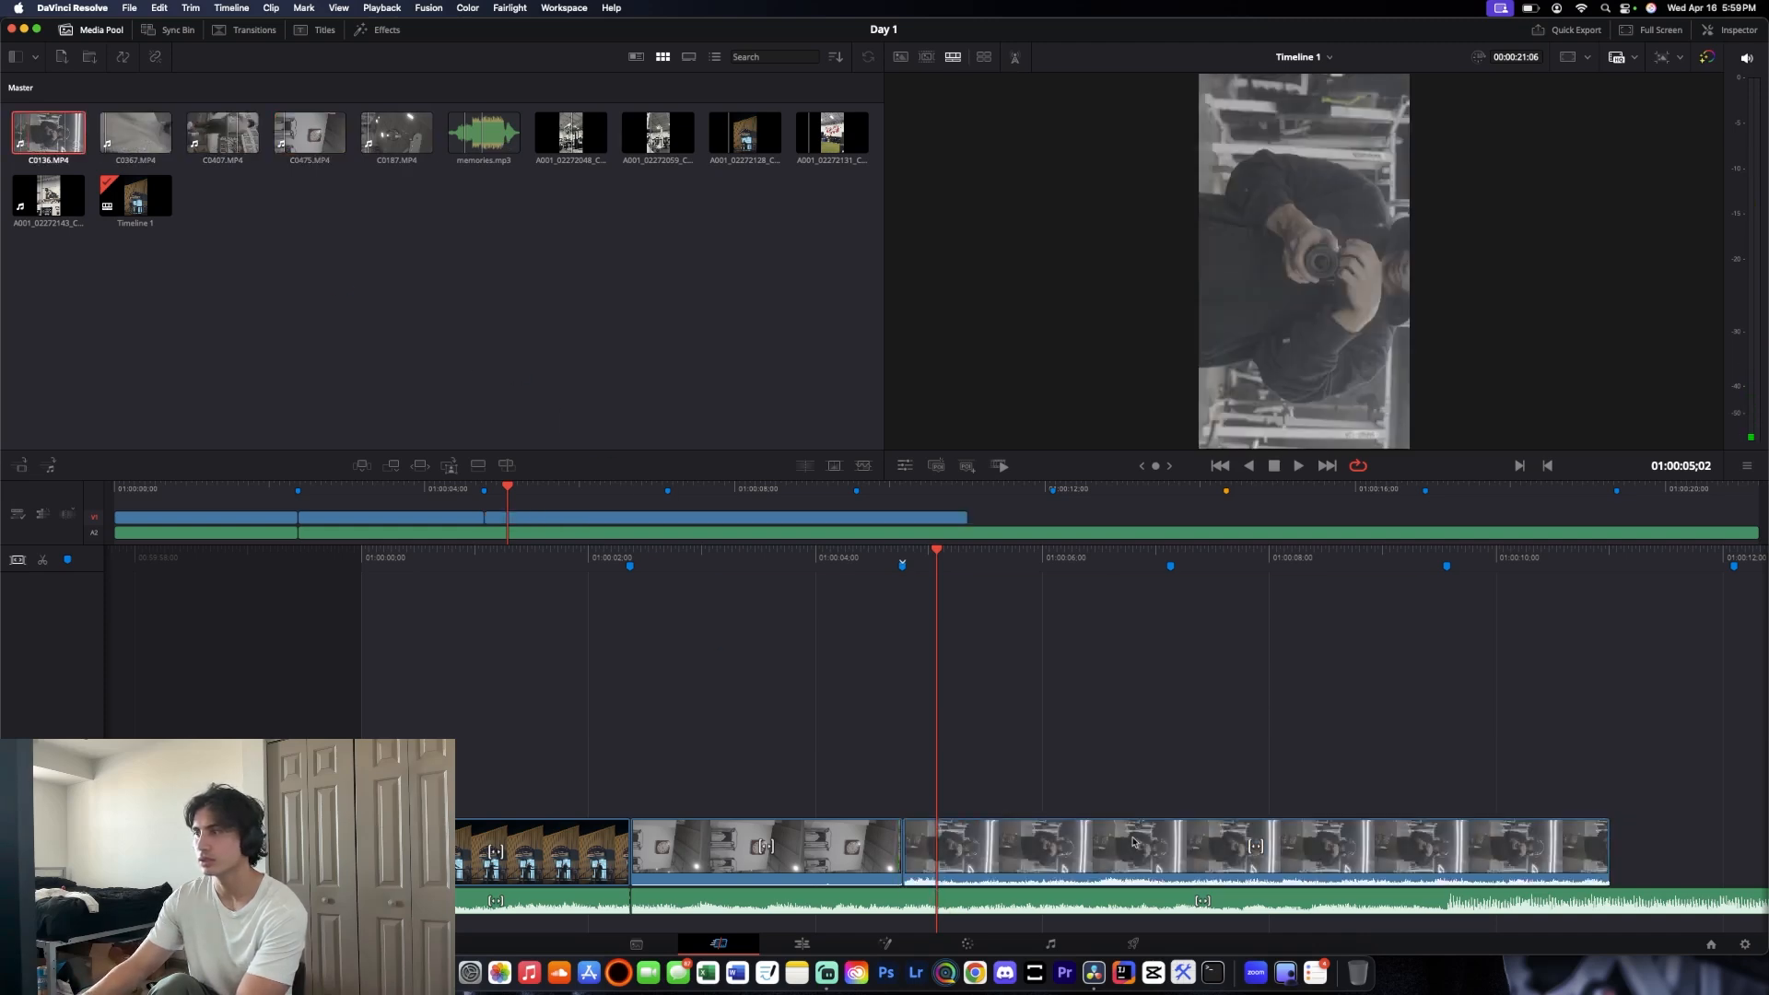
# Play up to Marker 3 at 01:00:07;04, cut the C0136.MP4 clip there and delete the part after the cut
pyautogui.press('space')
pyautogui.press('space')
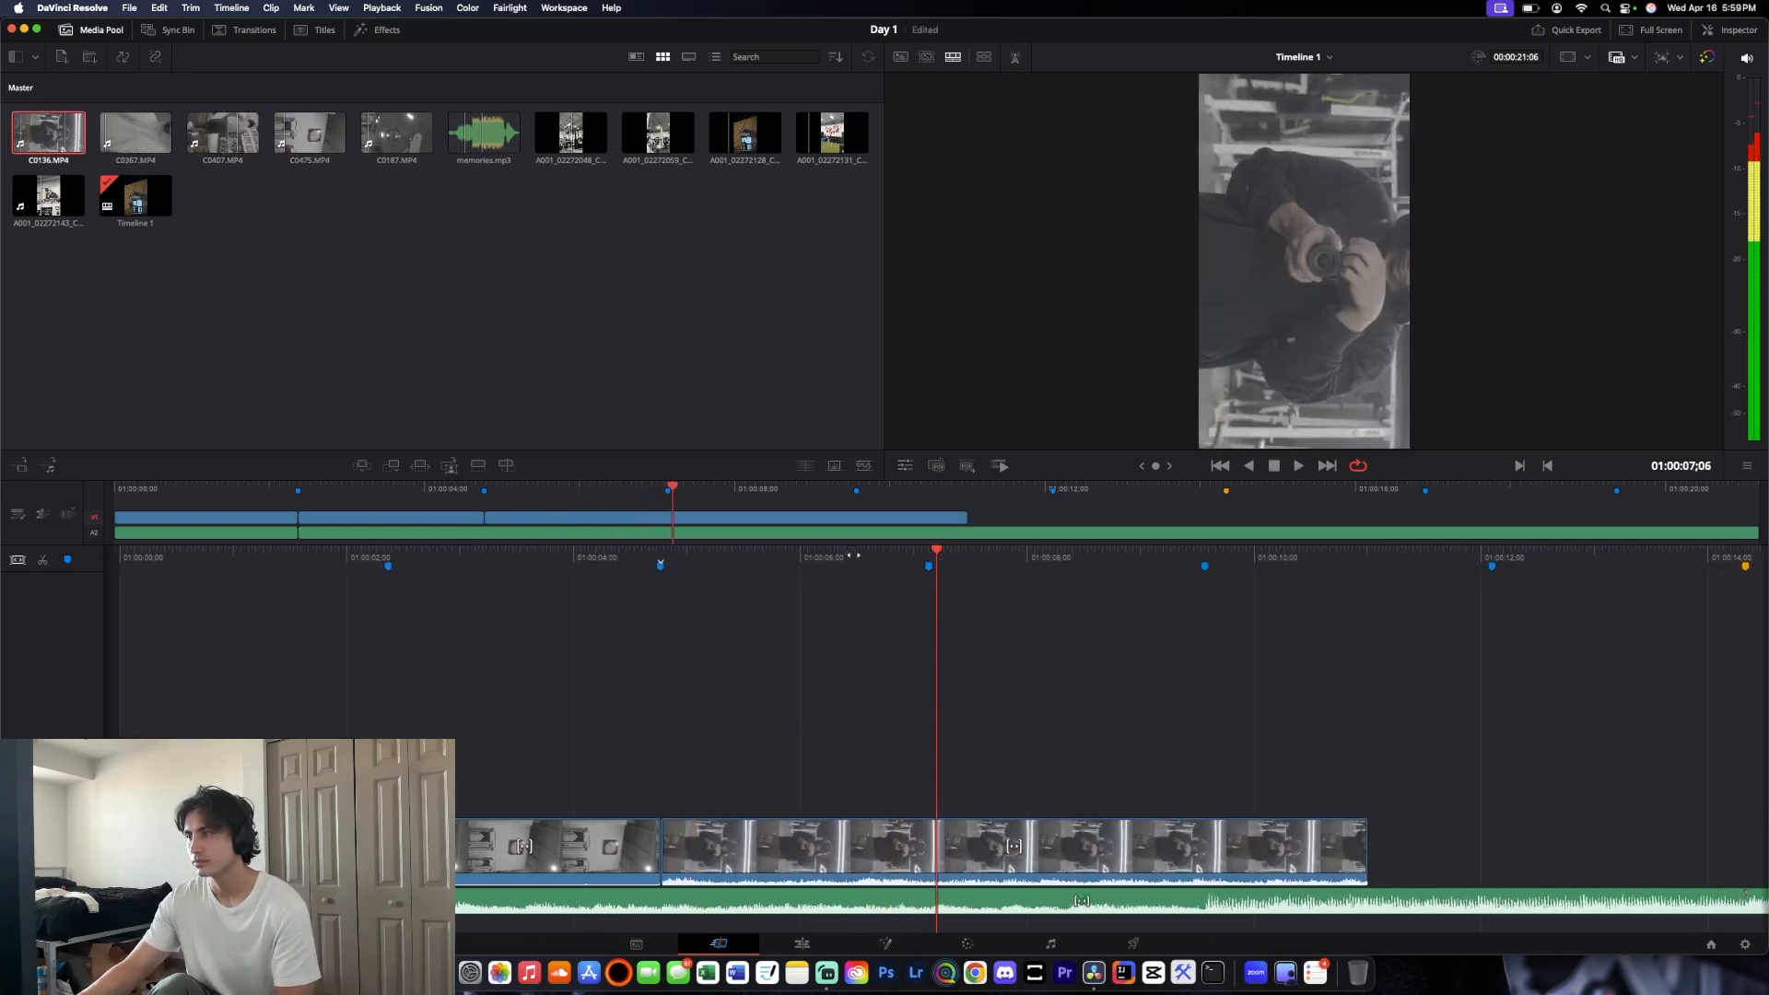
pyautogui.press('Left')
pyautogui.press('Left')
pyautogui.click(982, 853)
pyautogui.press('super+s')
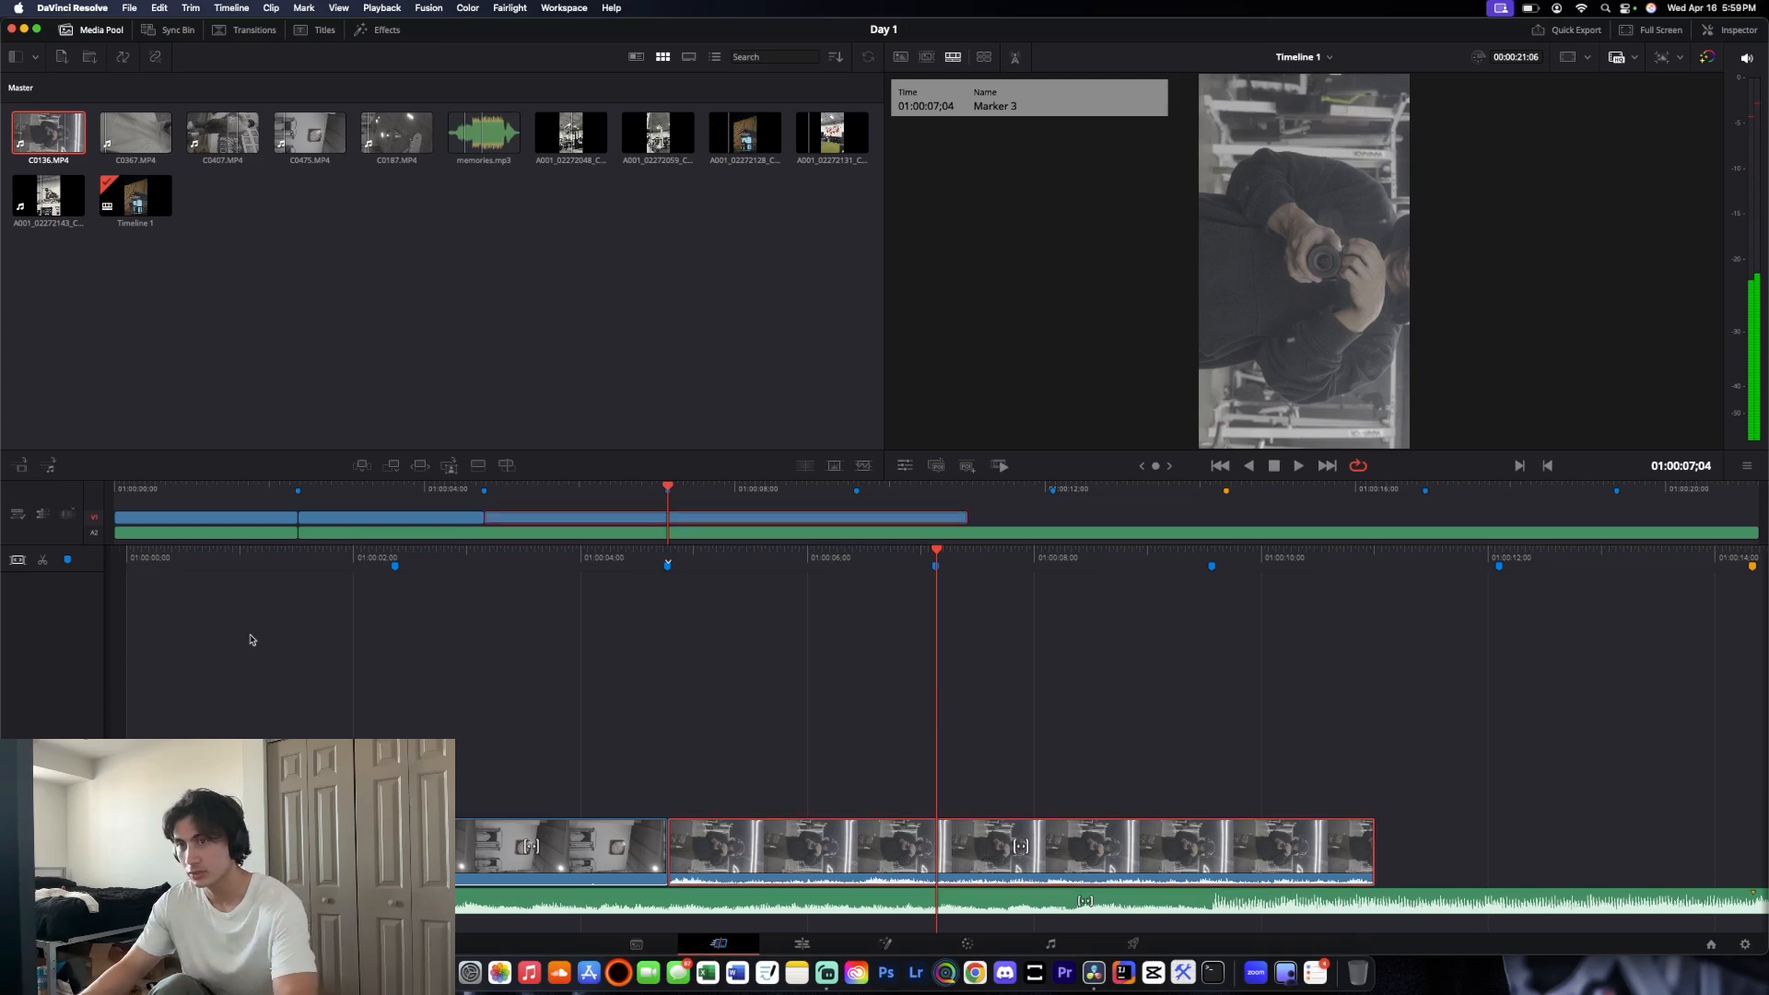
pyautogui.click(40, 559)
pyautogui.click(1098, 837)
pyautogui.press('BackSpace')
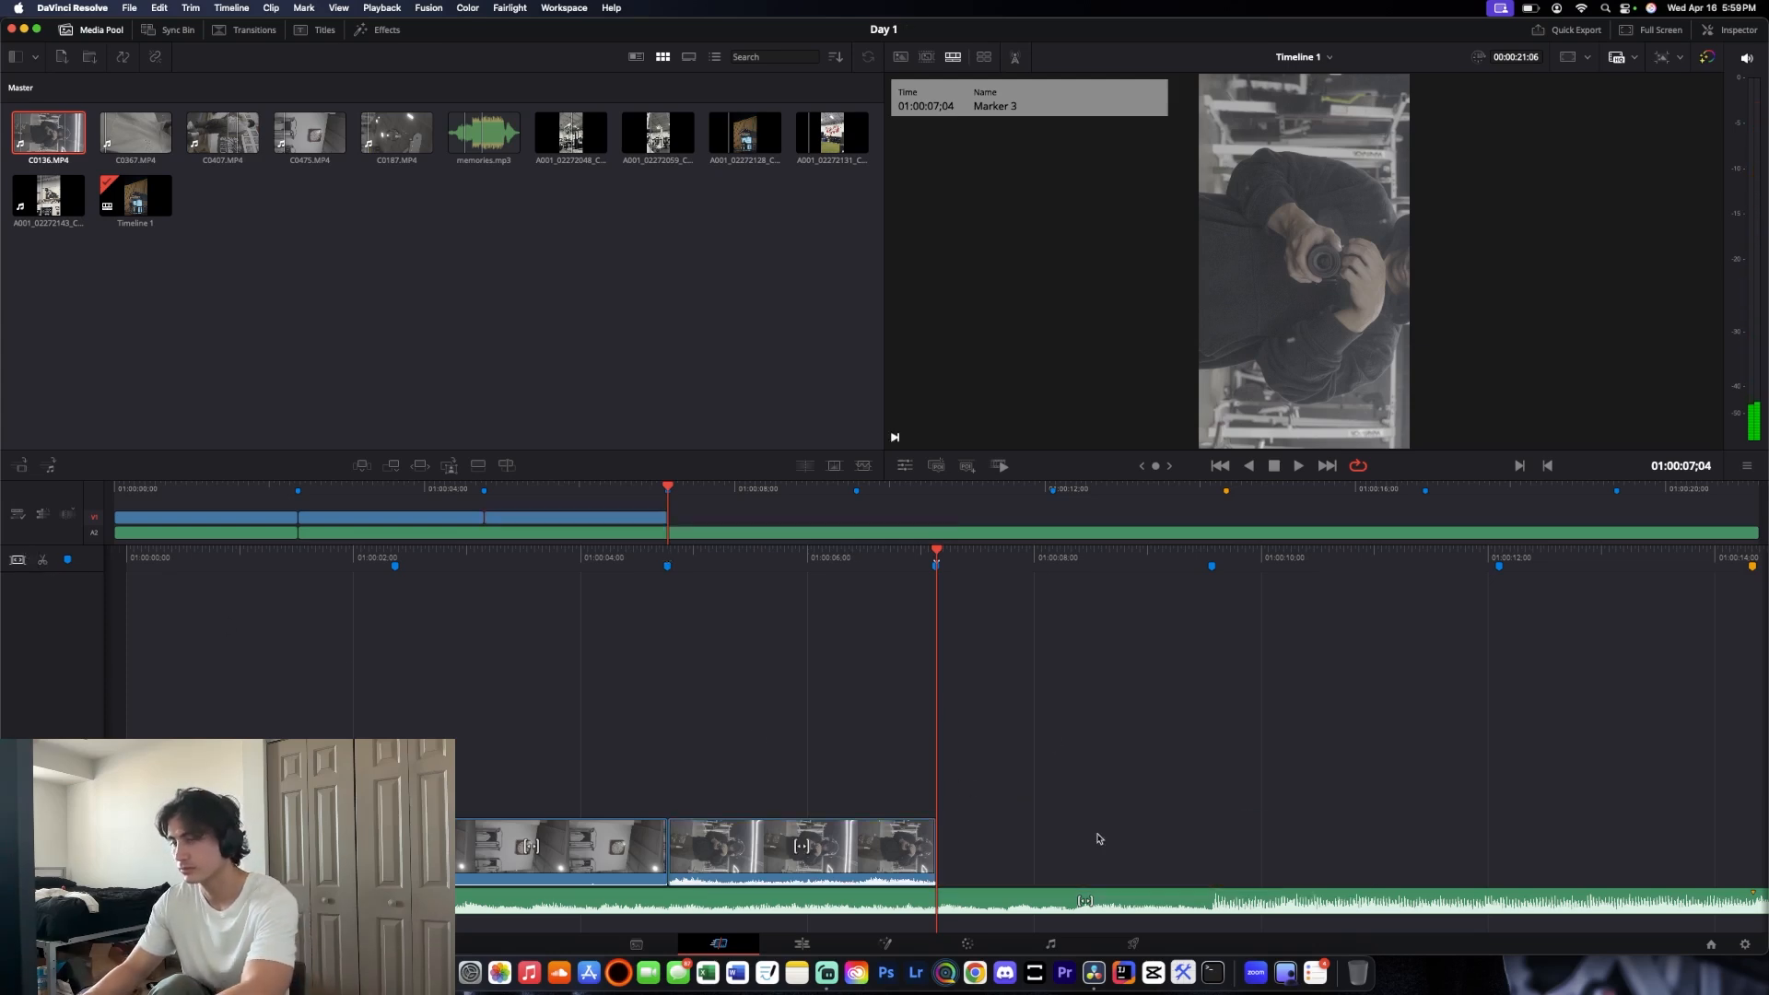
pyautogui.moveTo(251, 227); pyautogui.dragTo(4, 106)
pyautogui.click(317, 238)
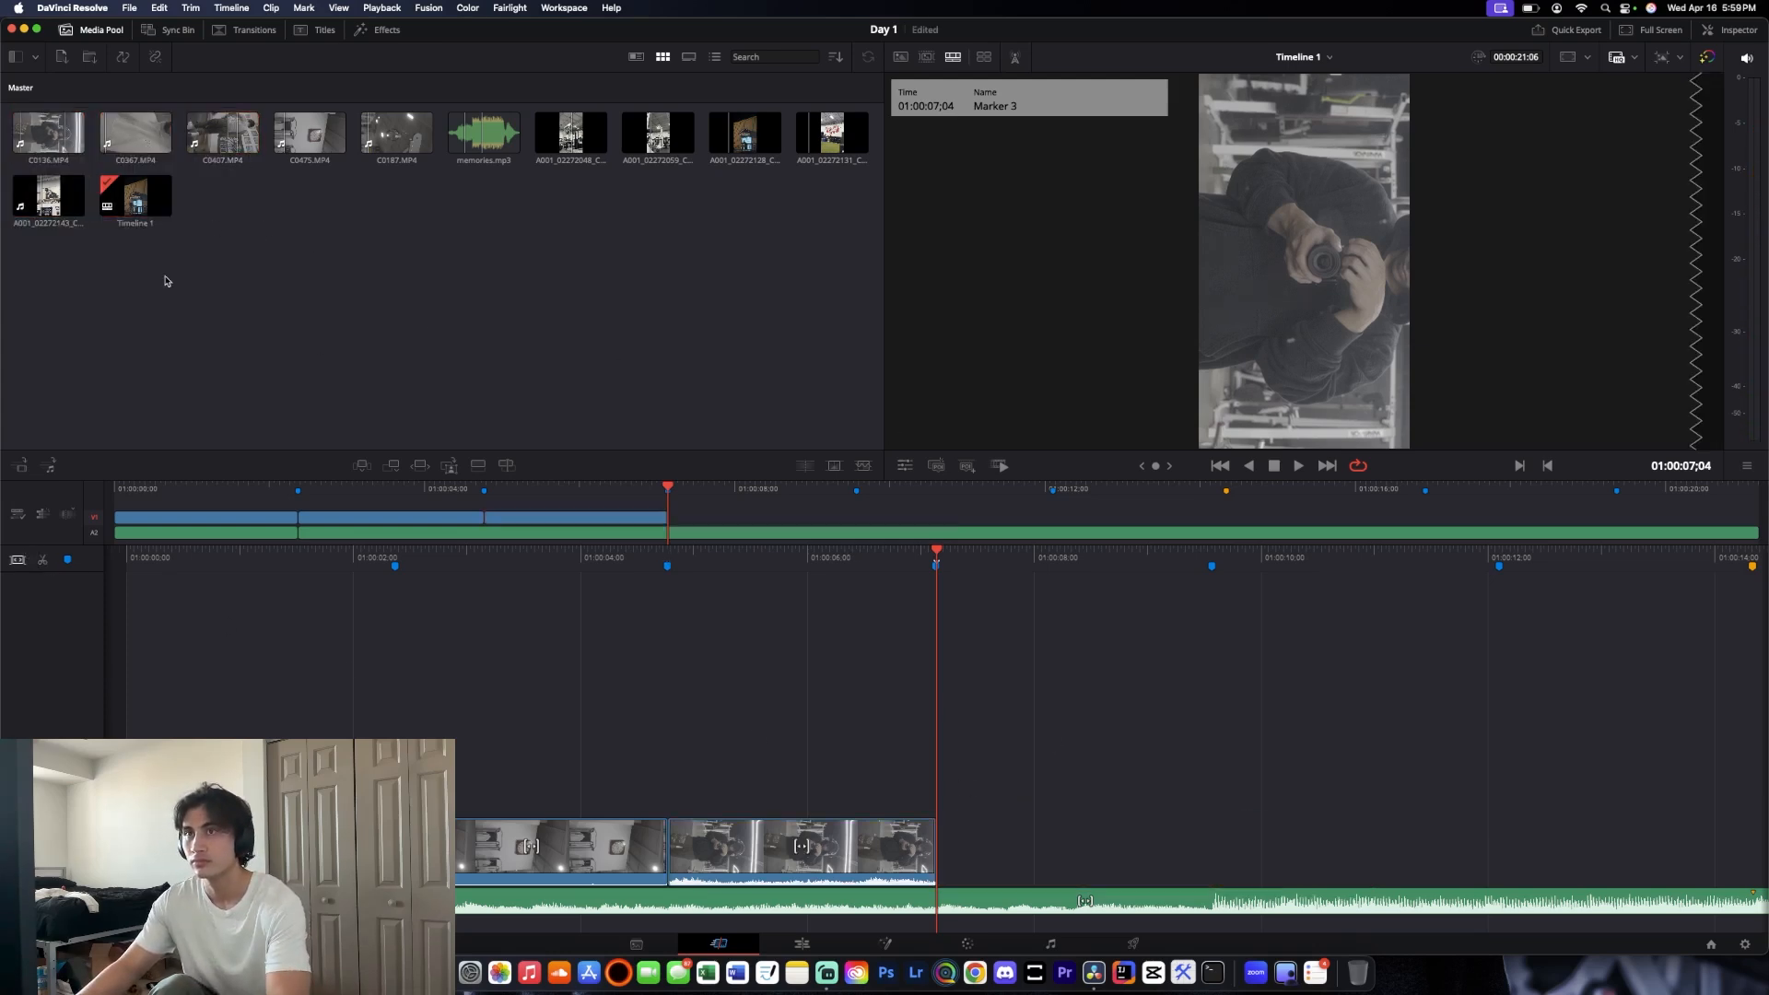
pyautogui.moveTo(9, 284); pyautogui.dragTo(876, 109)
pyautogui.rightClick(843, 135)
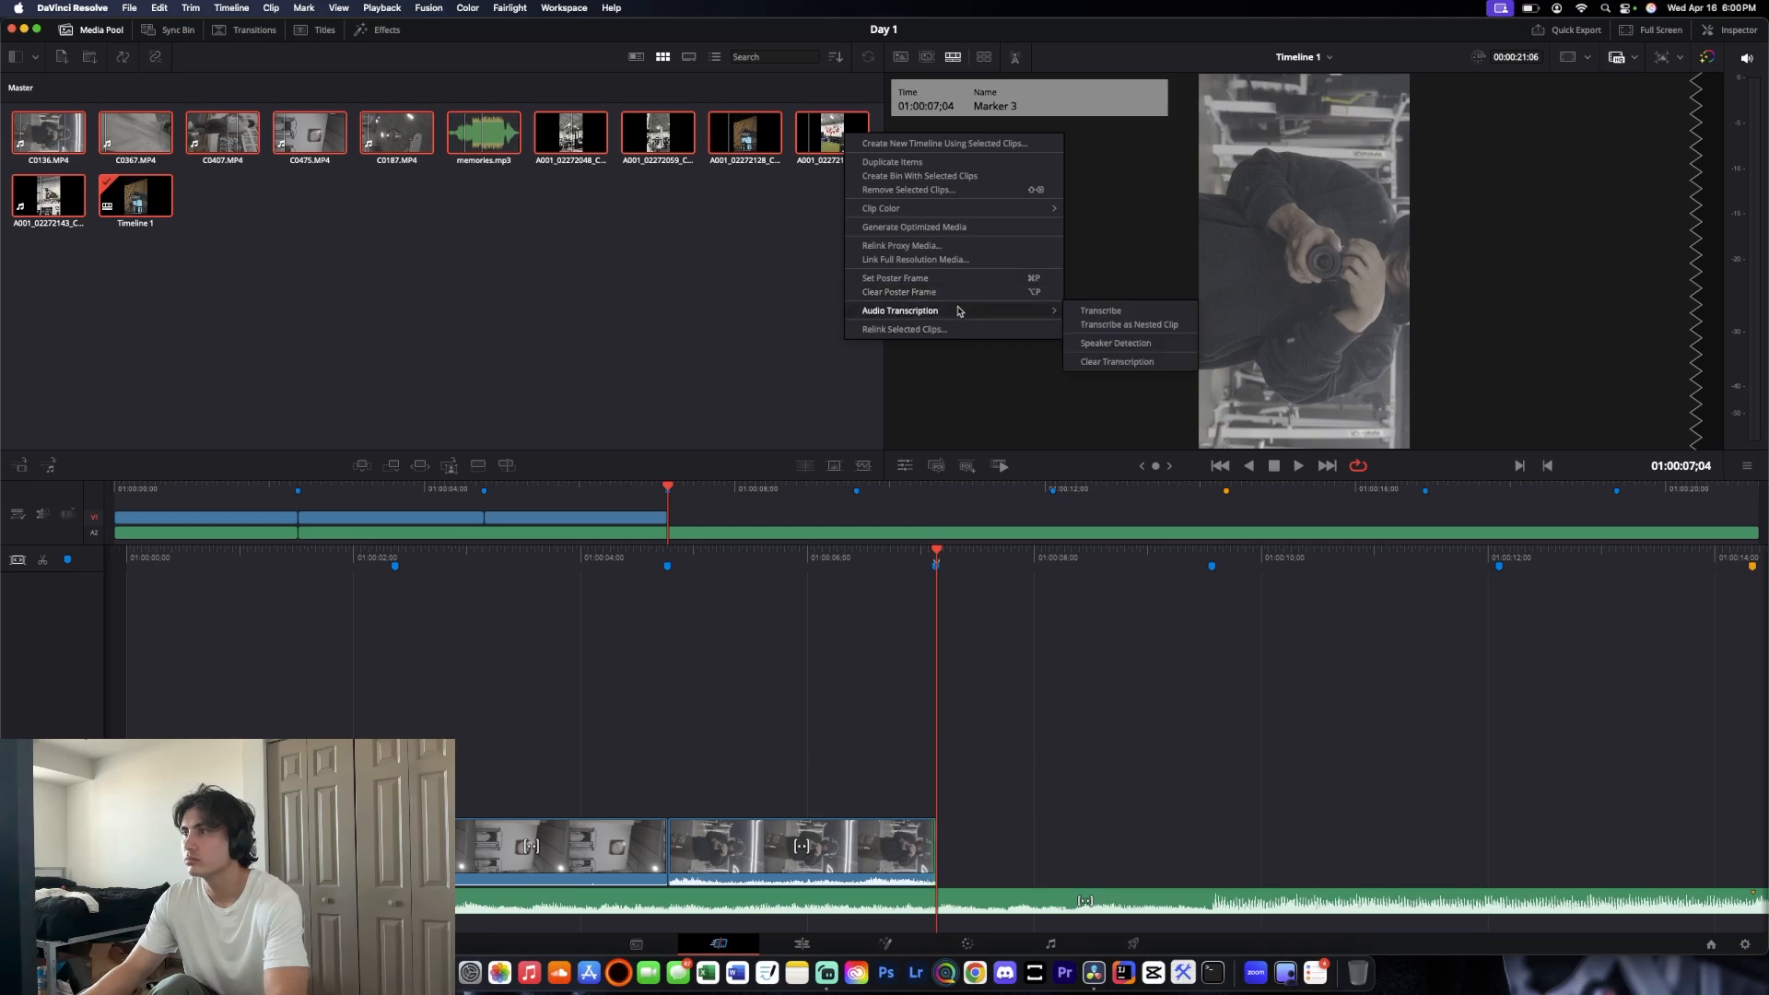
pyautogui.click(699, 319)
pyautogui.click(700, 319)
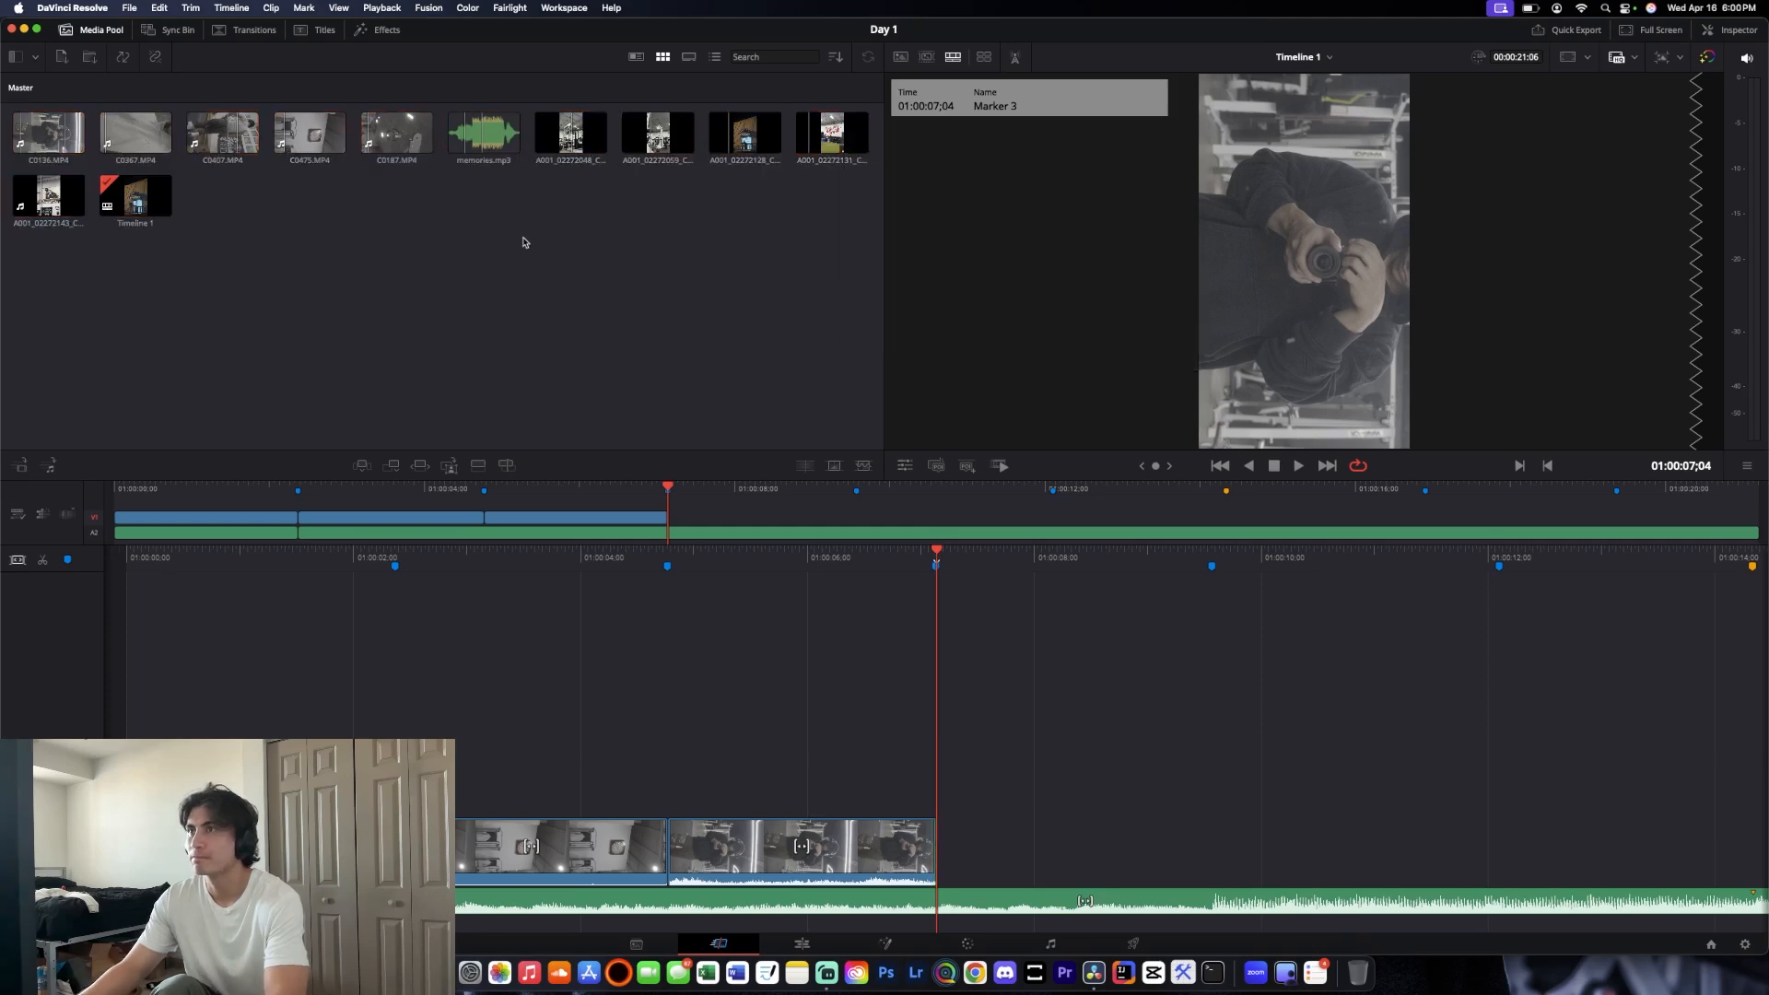
pyautogui.click(835, 59)
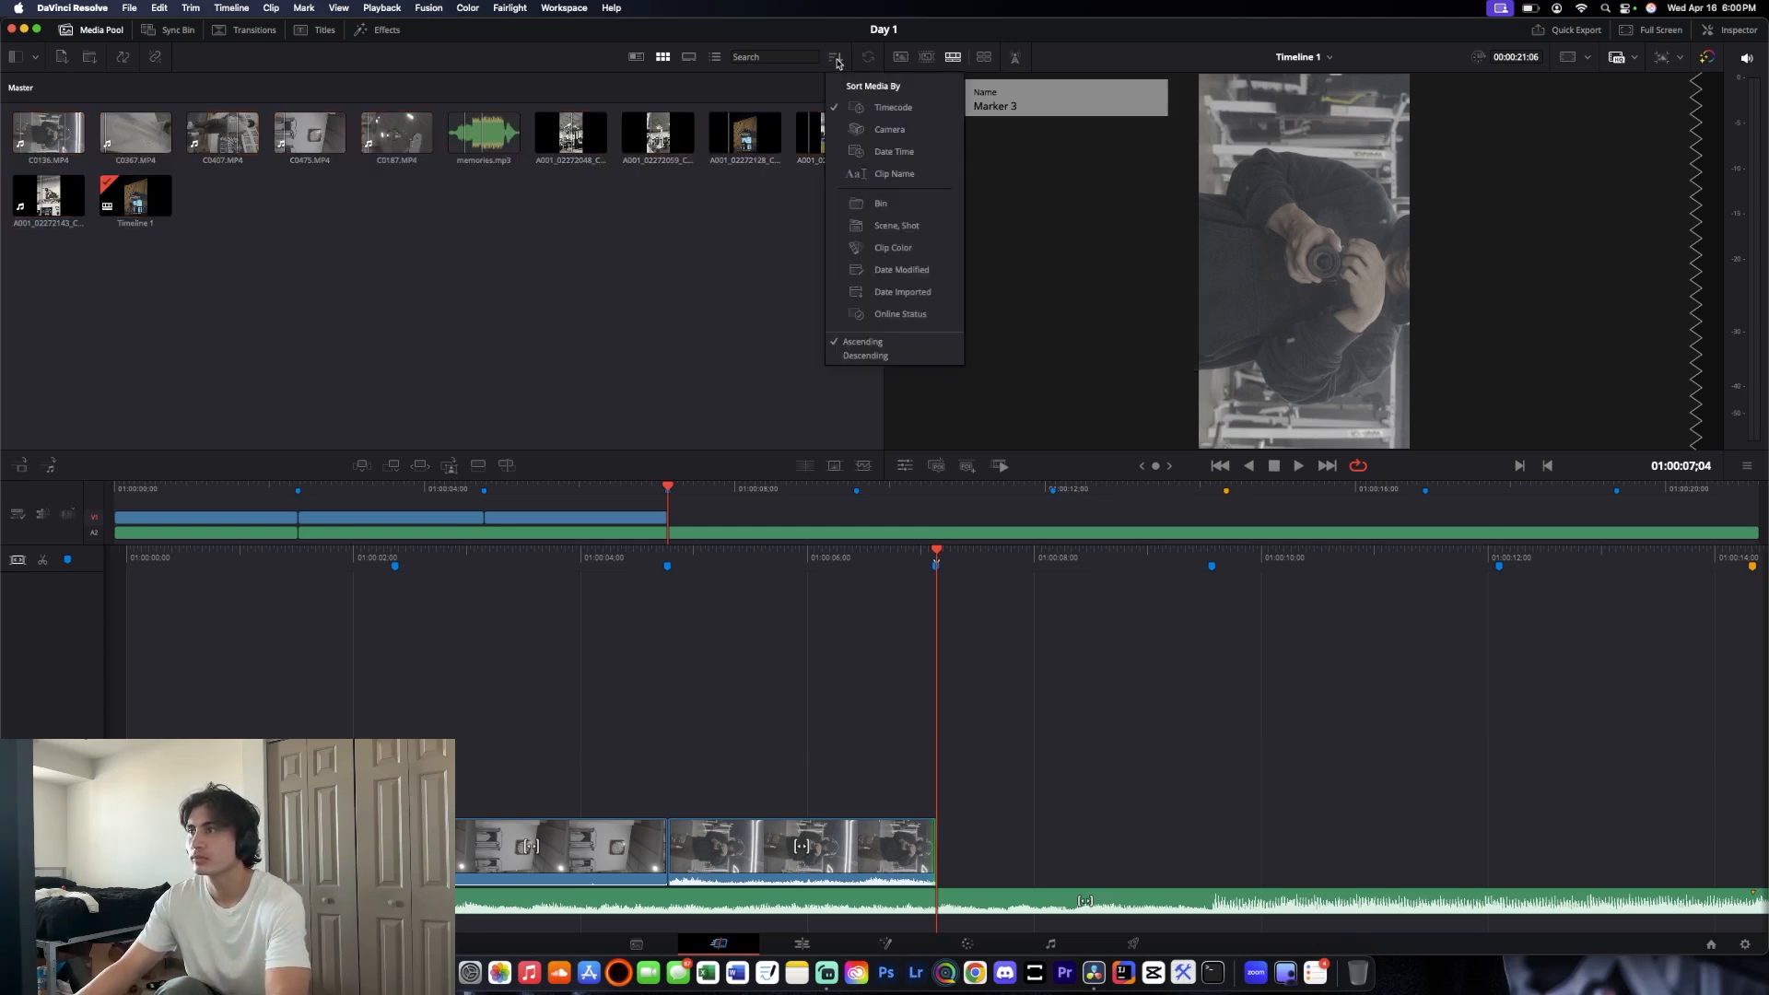
pyautogui.click(837, 59)
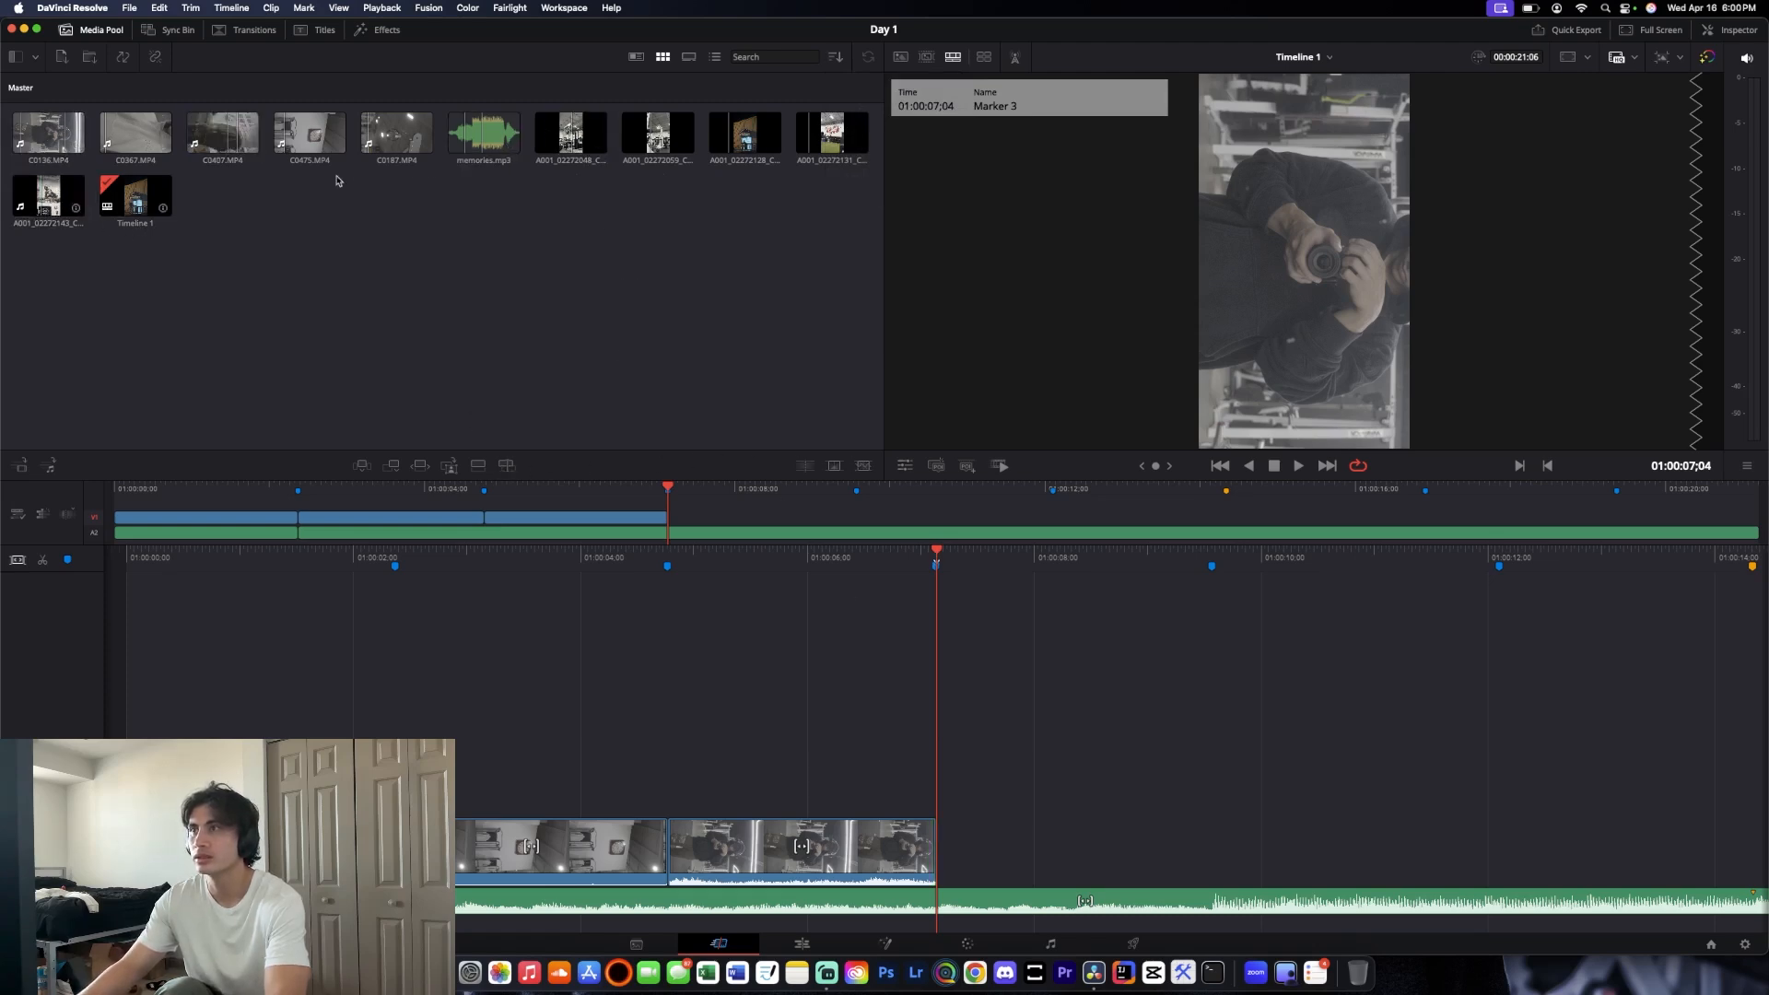
# Place the A001_02272059 clip directly after C0136.MP4, cut it at Marker 4 (01:00:09;17) and delete the remainder
pyautogui.moveTo(658, 138); pyautogui.dragTo(984, 807)
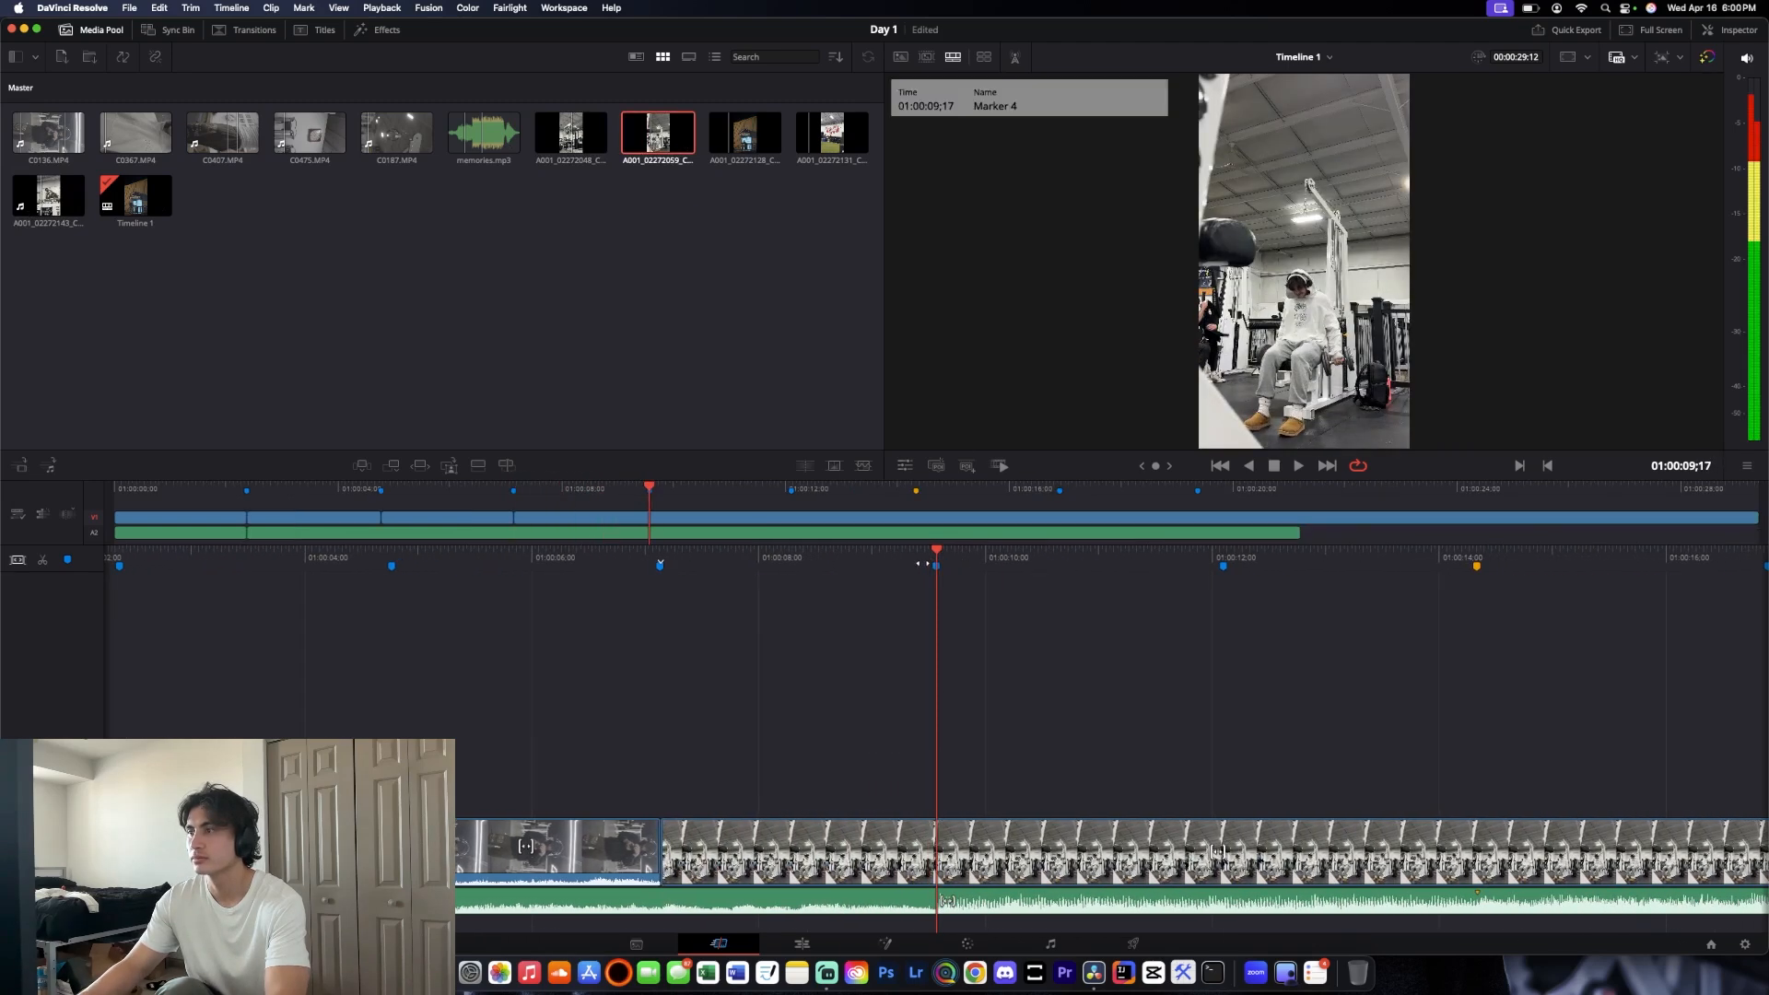
pyautogui.click(855, 846)
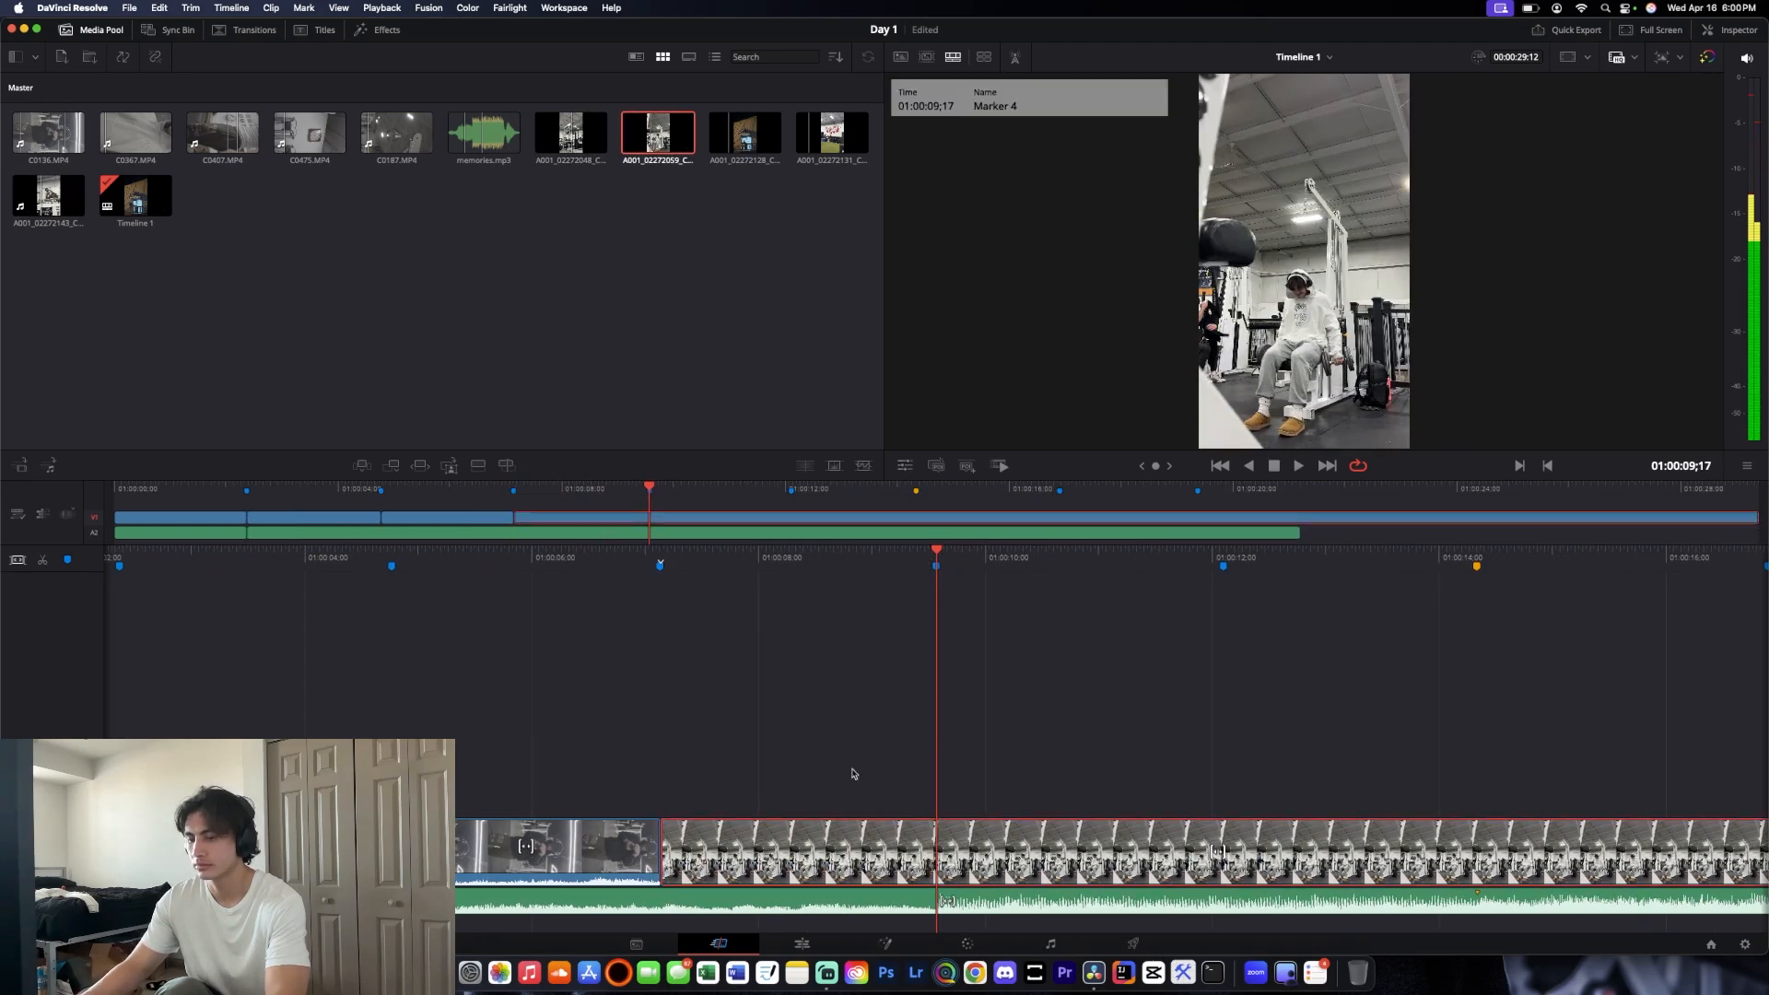
pyautogui.click(40, 561)
pyautogui.press('BackSpace')
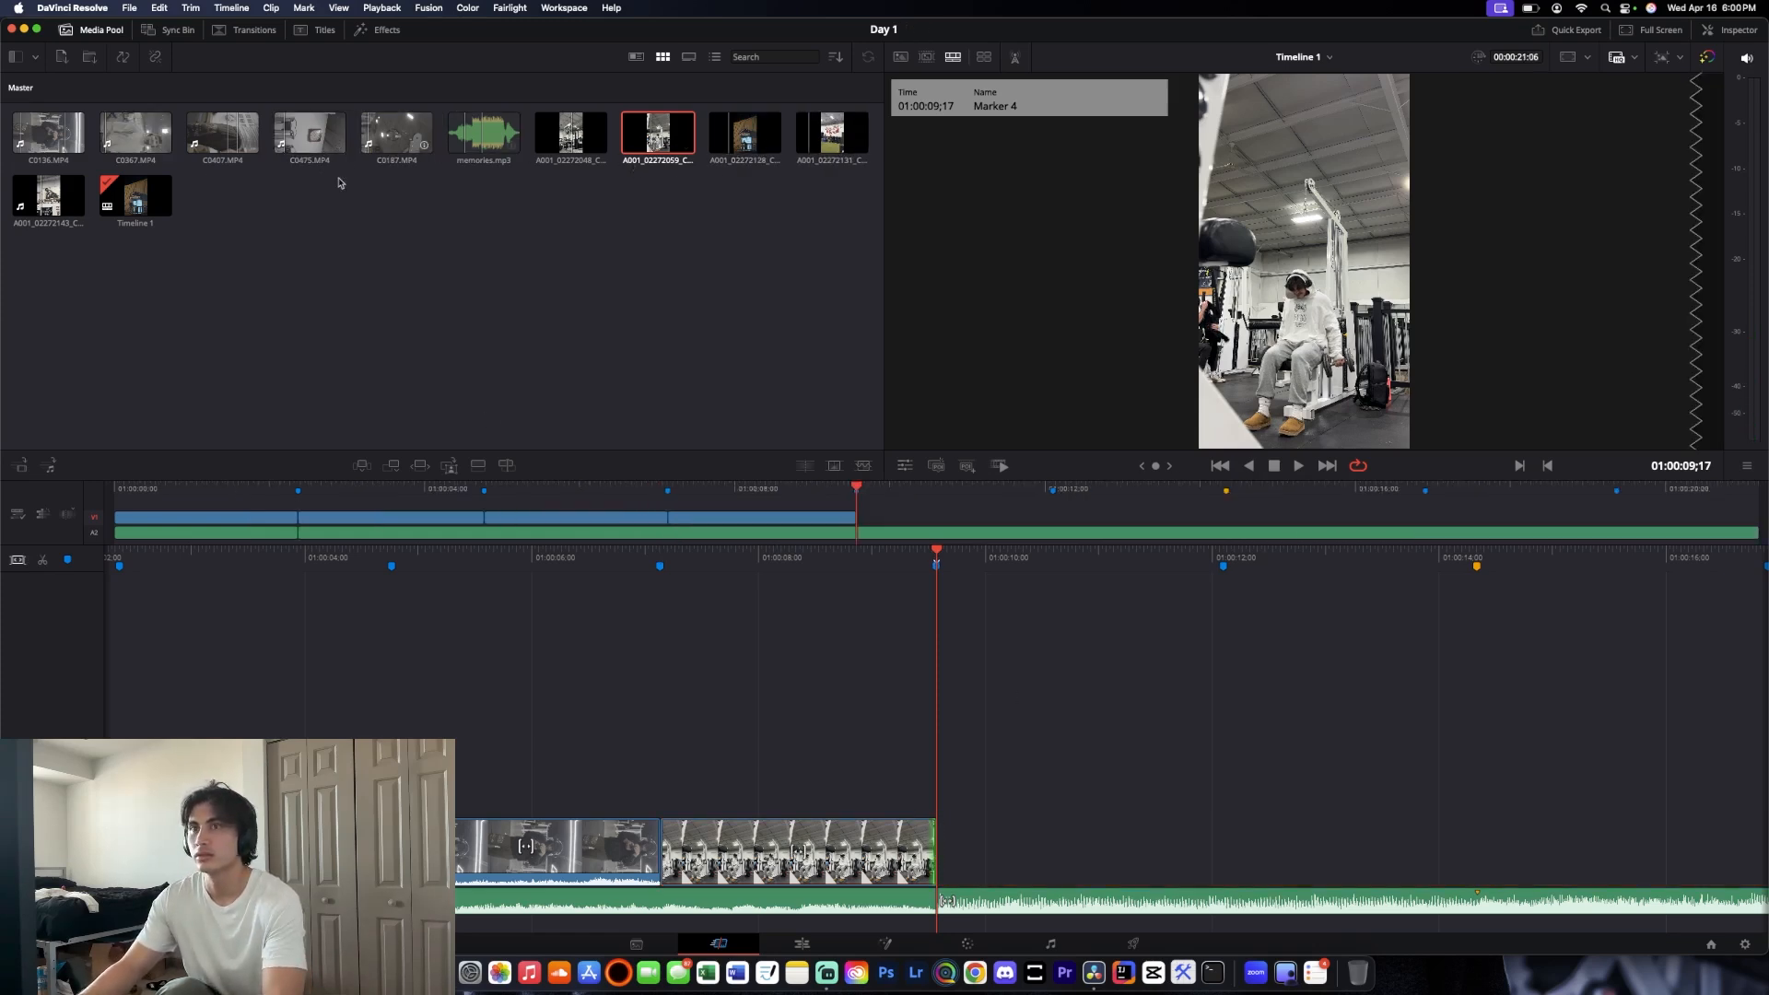
# Place the A001_02272131 clip directly after A001_02272059, cut it at Marker 5 (01:00:12;03) and delete the remainder
pyautogui.moveTo(832, 133); pyautogui.dragTo(982, 853)
pyautogui.press('space')
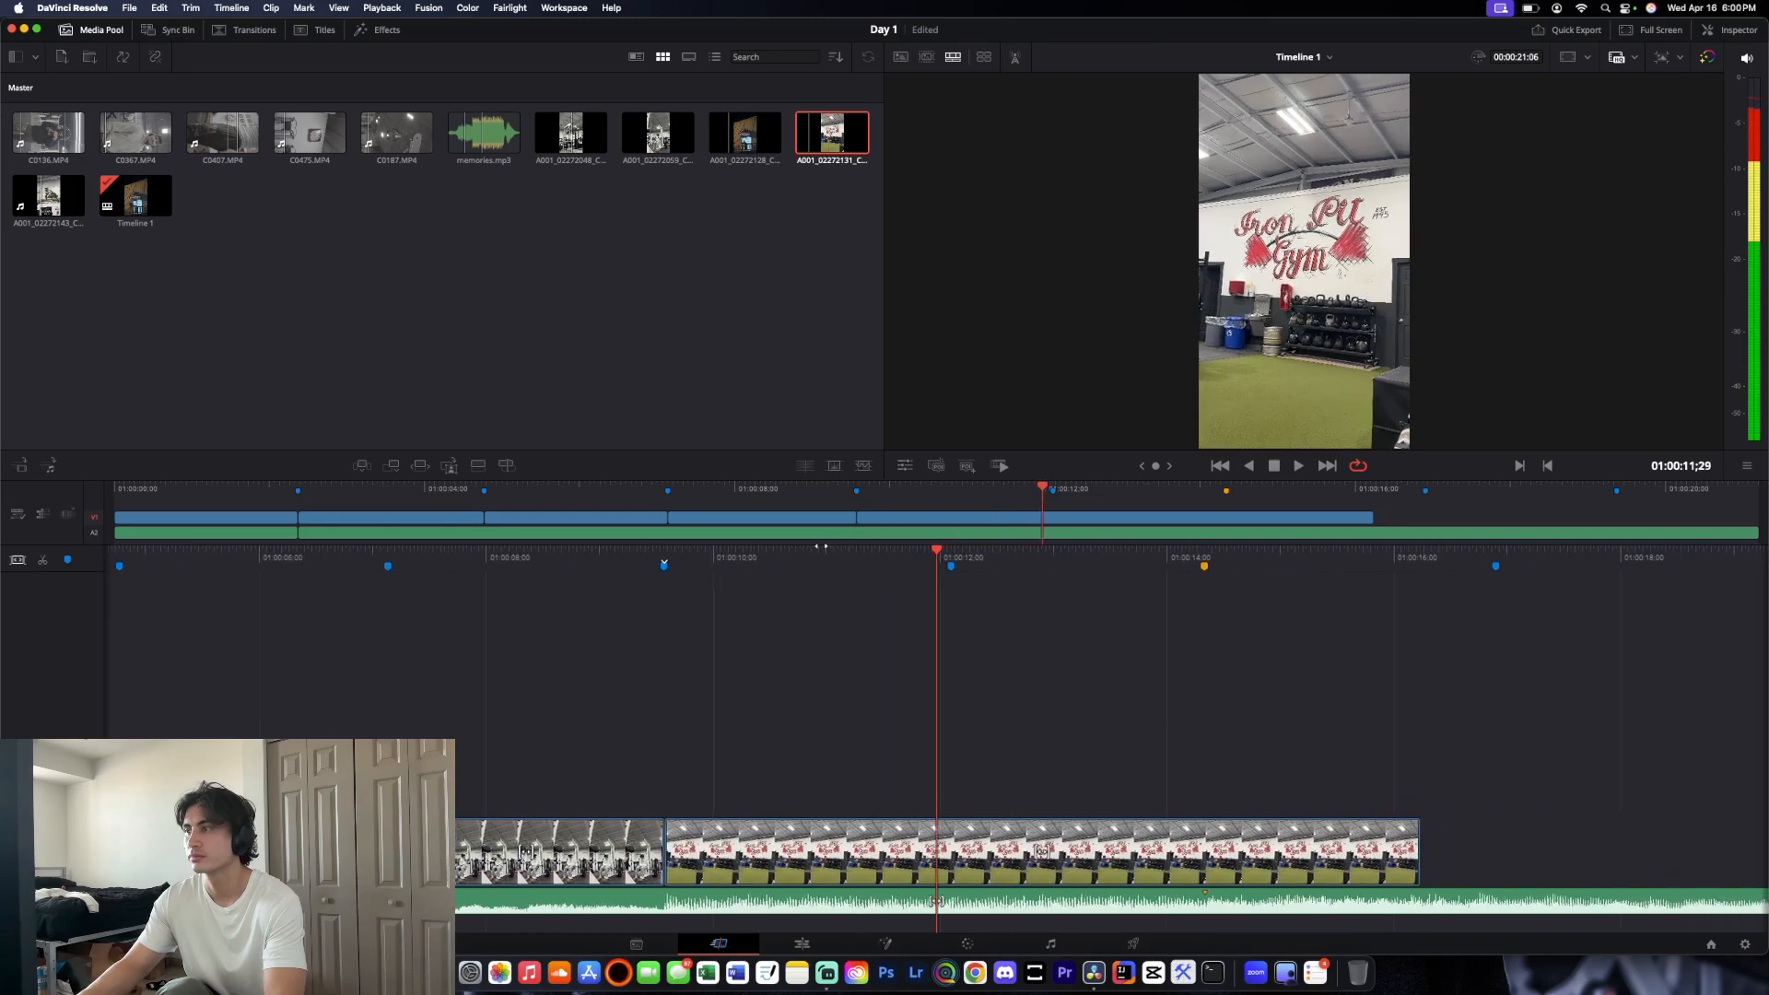
pyautogui.click(1028, 882)
pyautogui.click(39, 562)
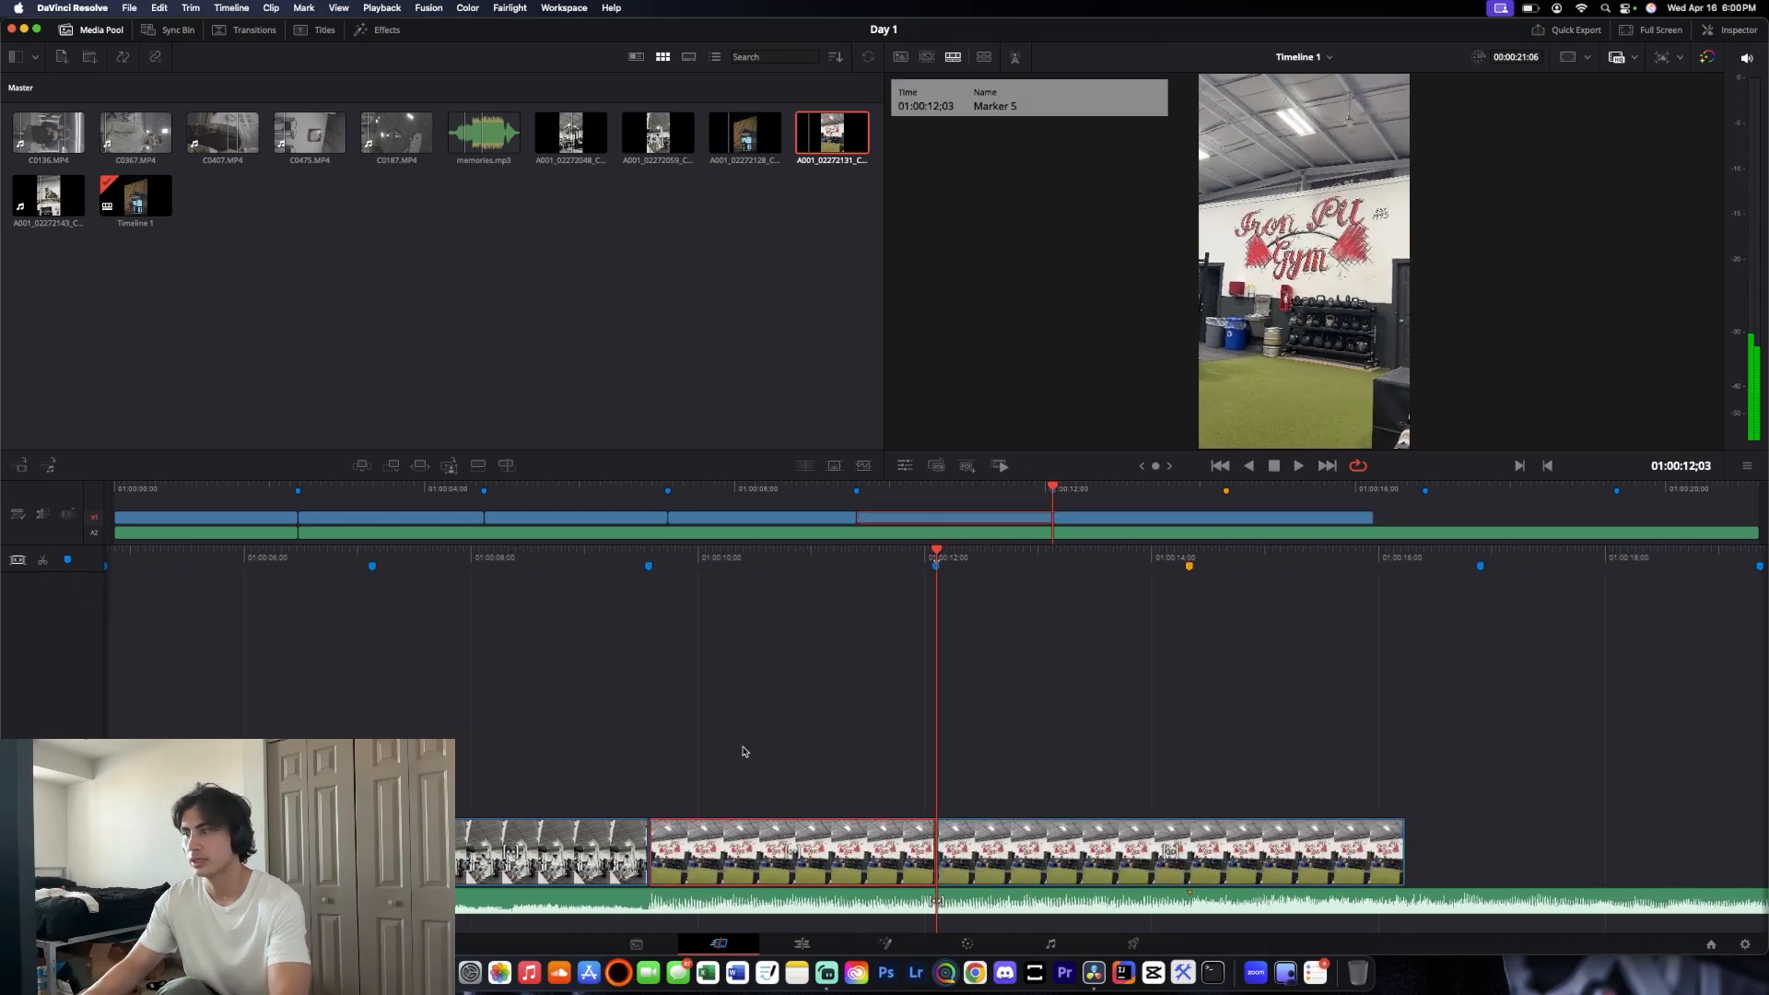
pyautogui.press('BackSpace')
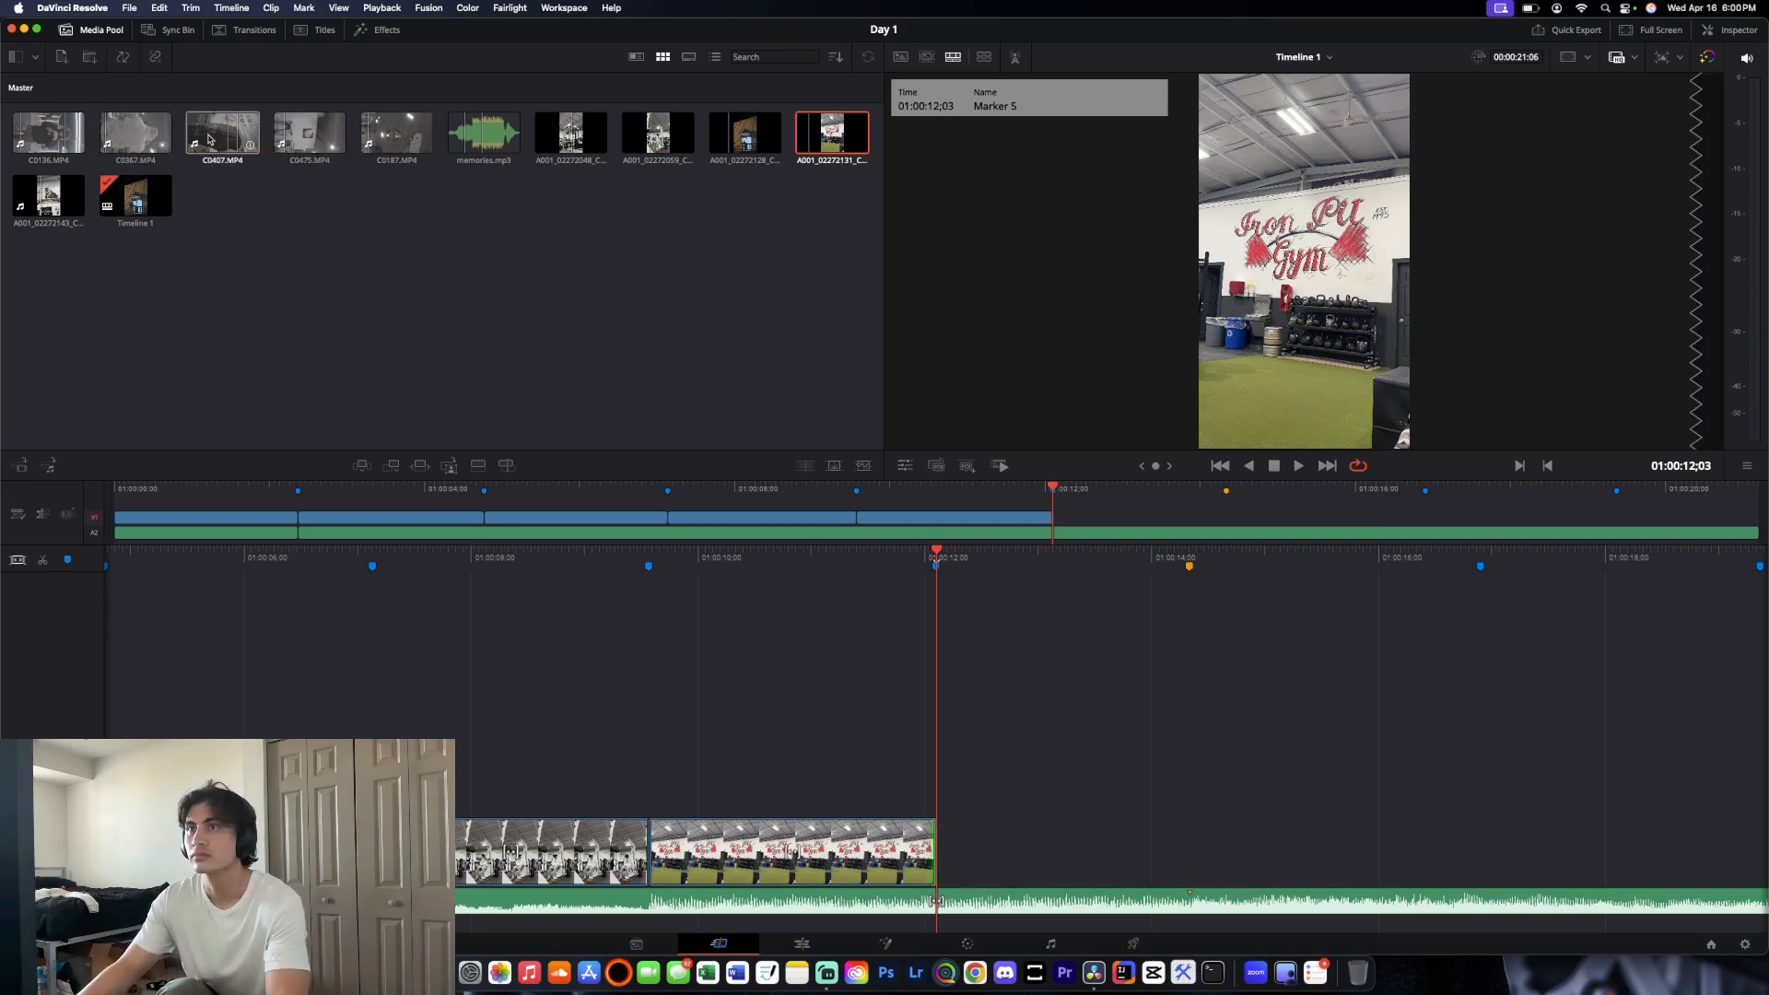
# Place C0367.MP4 directly after the A001_02272131 clip, cut it at the orange marker (01:00:14;10) and delete the remainder
pyautogui.moveTo(125, 138); pyautogui.dragTo(935, 879)
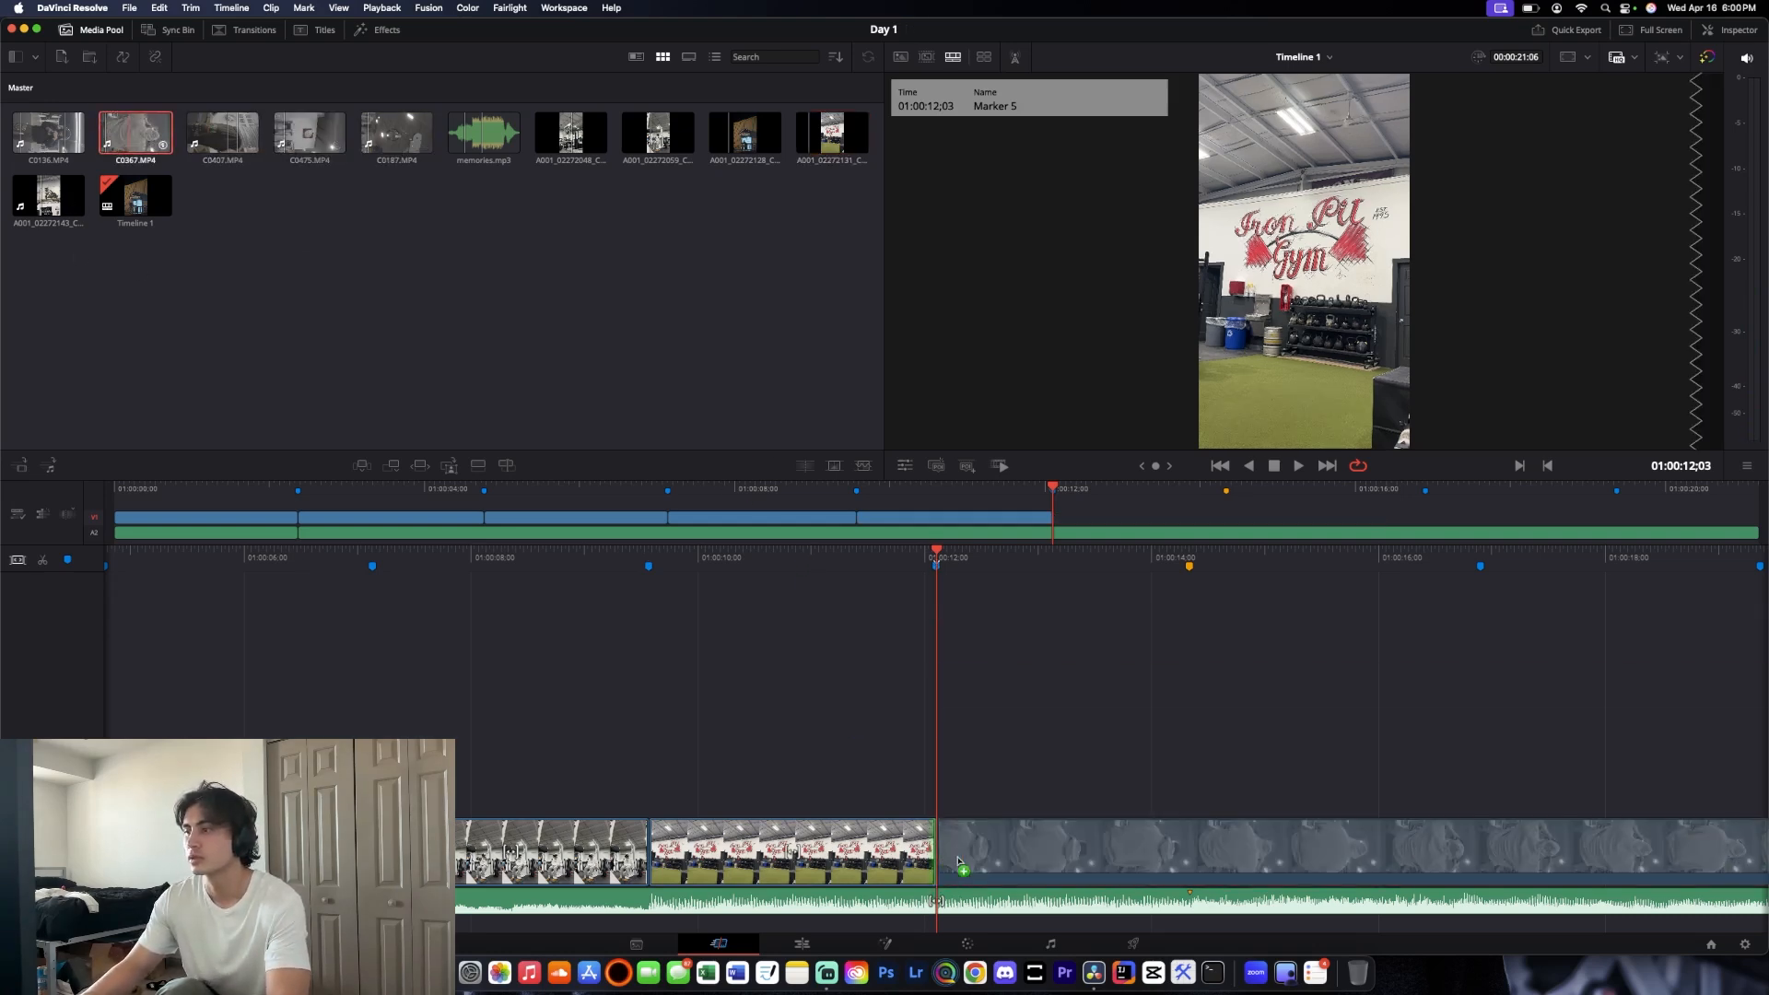
pyautogui.press('space')
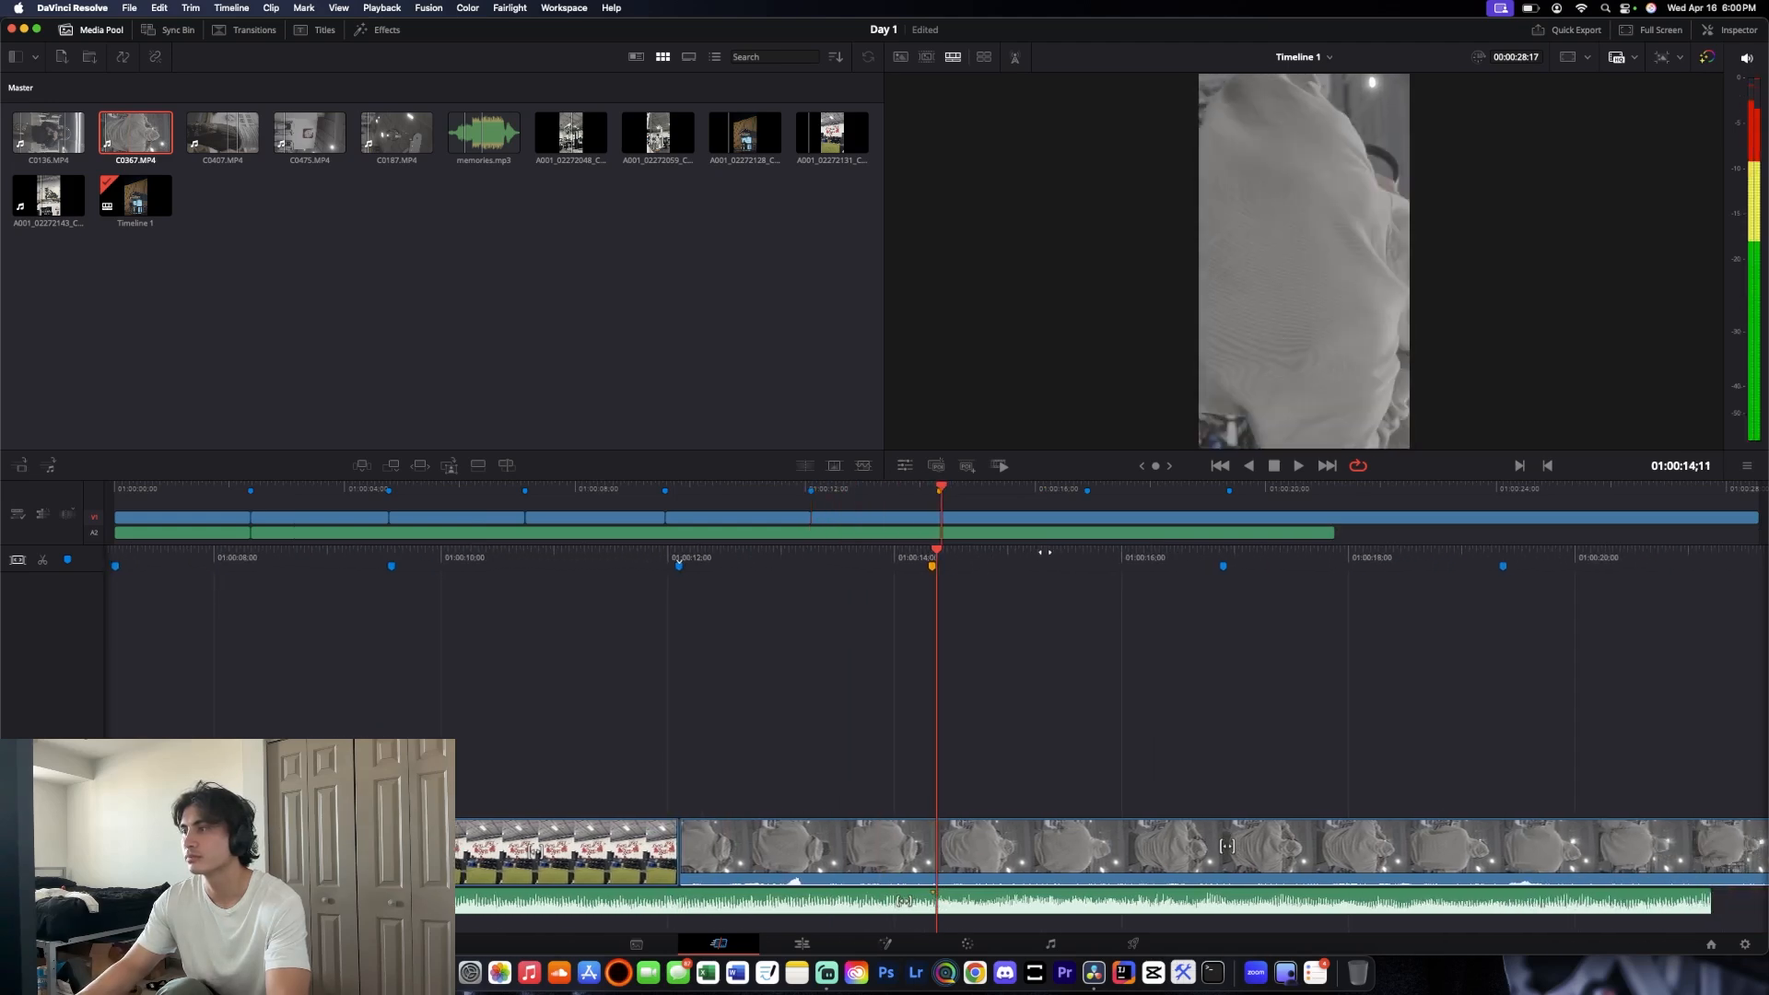
pyautogui.click(978, 851)
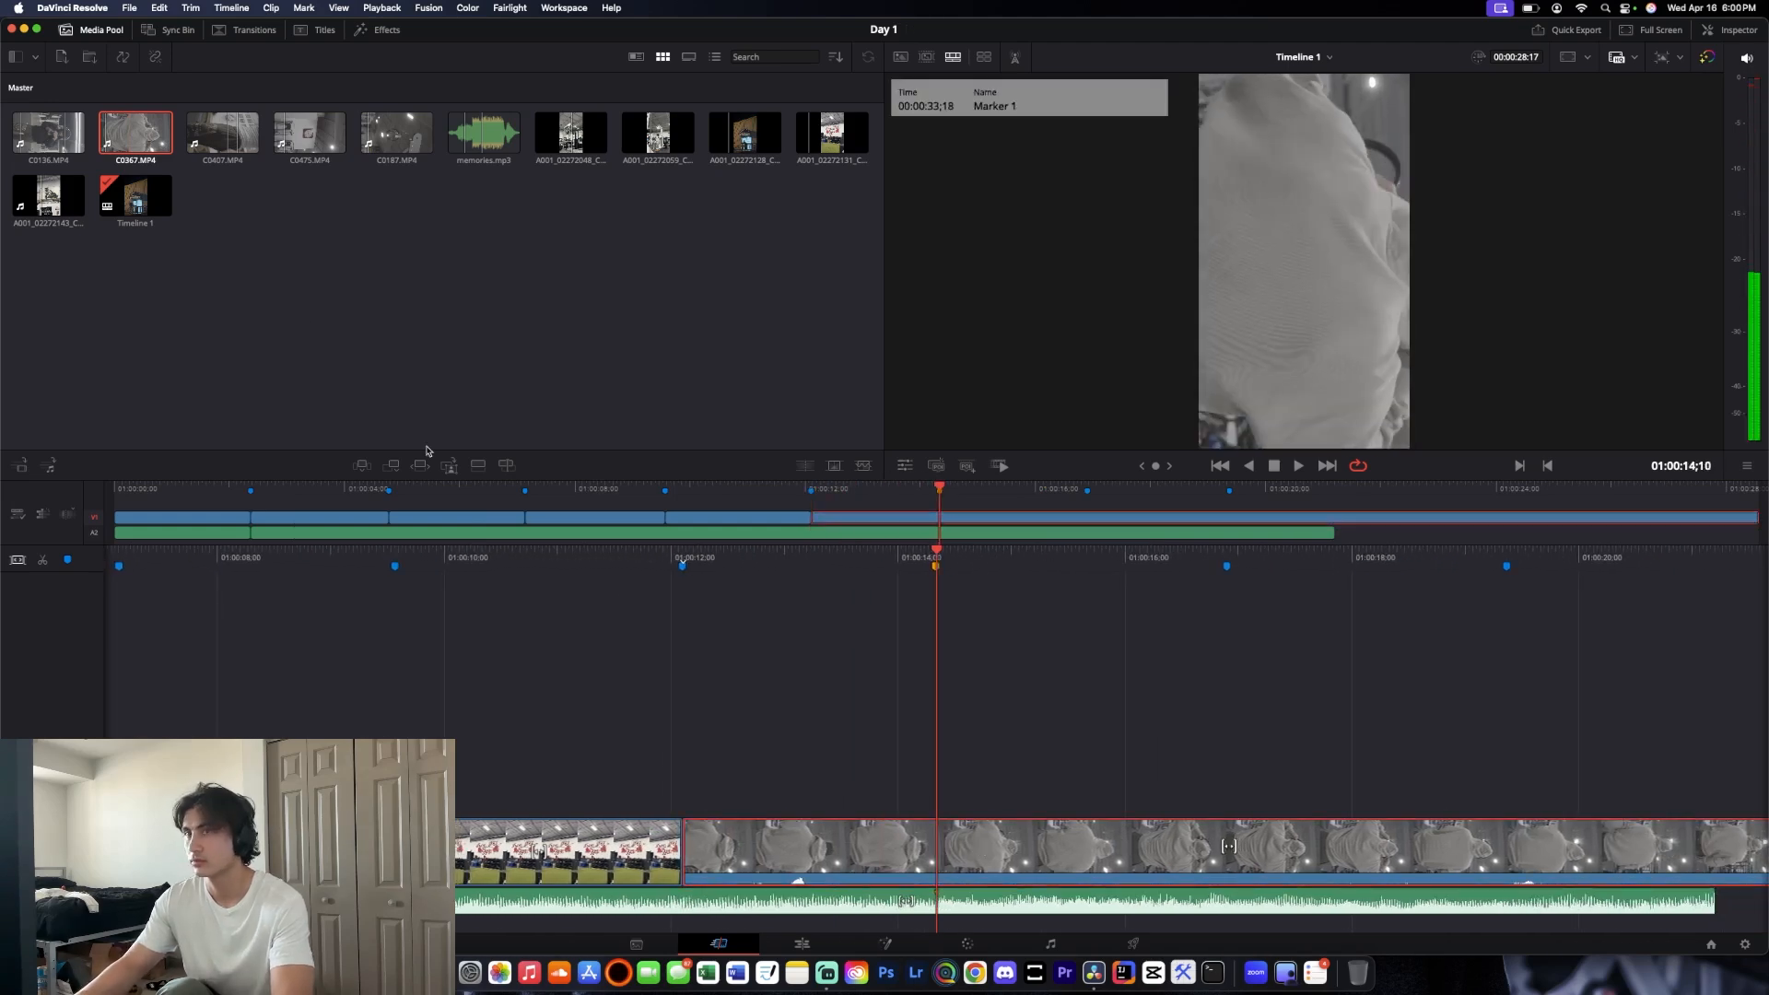
pyautogui.press('v')
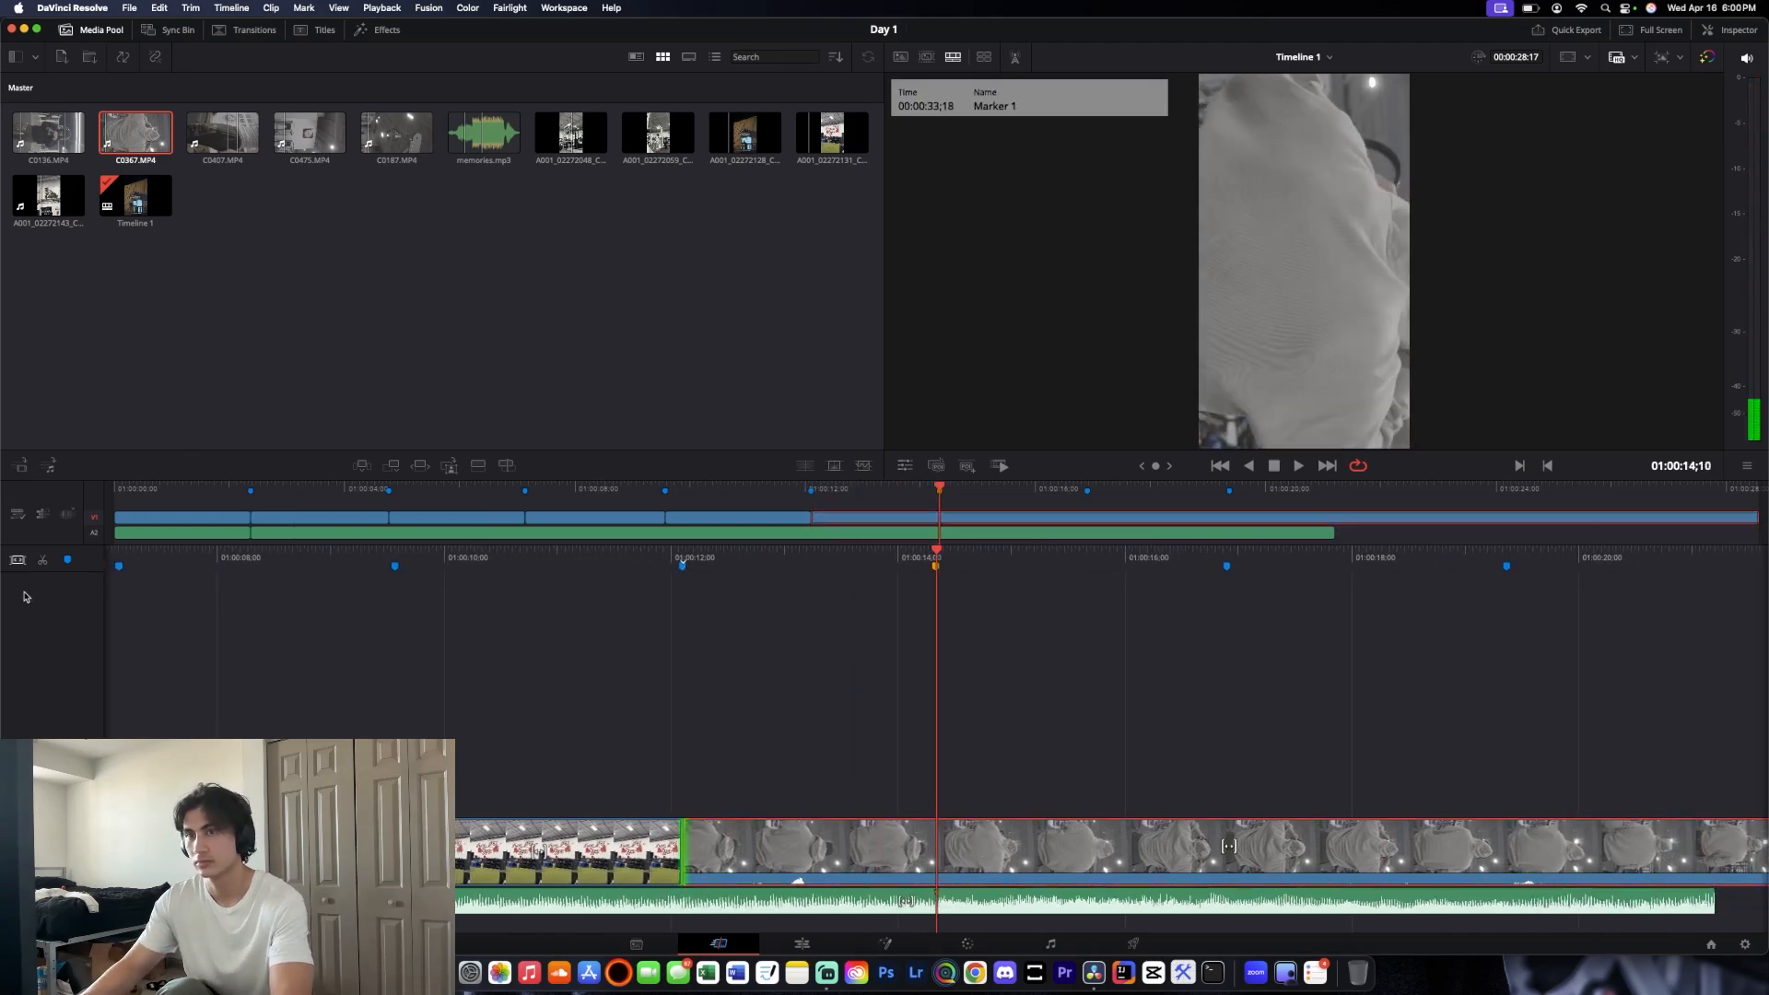
pyautogui.click(42, 559)
pyautogui.click(1023, 844)
pyautogui.press('BackSpace')
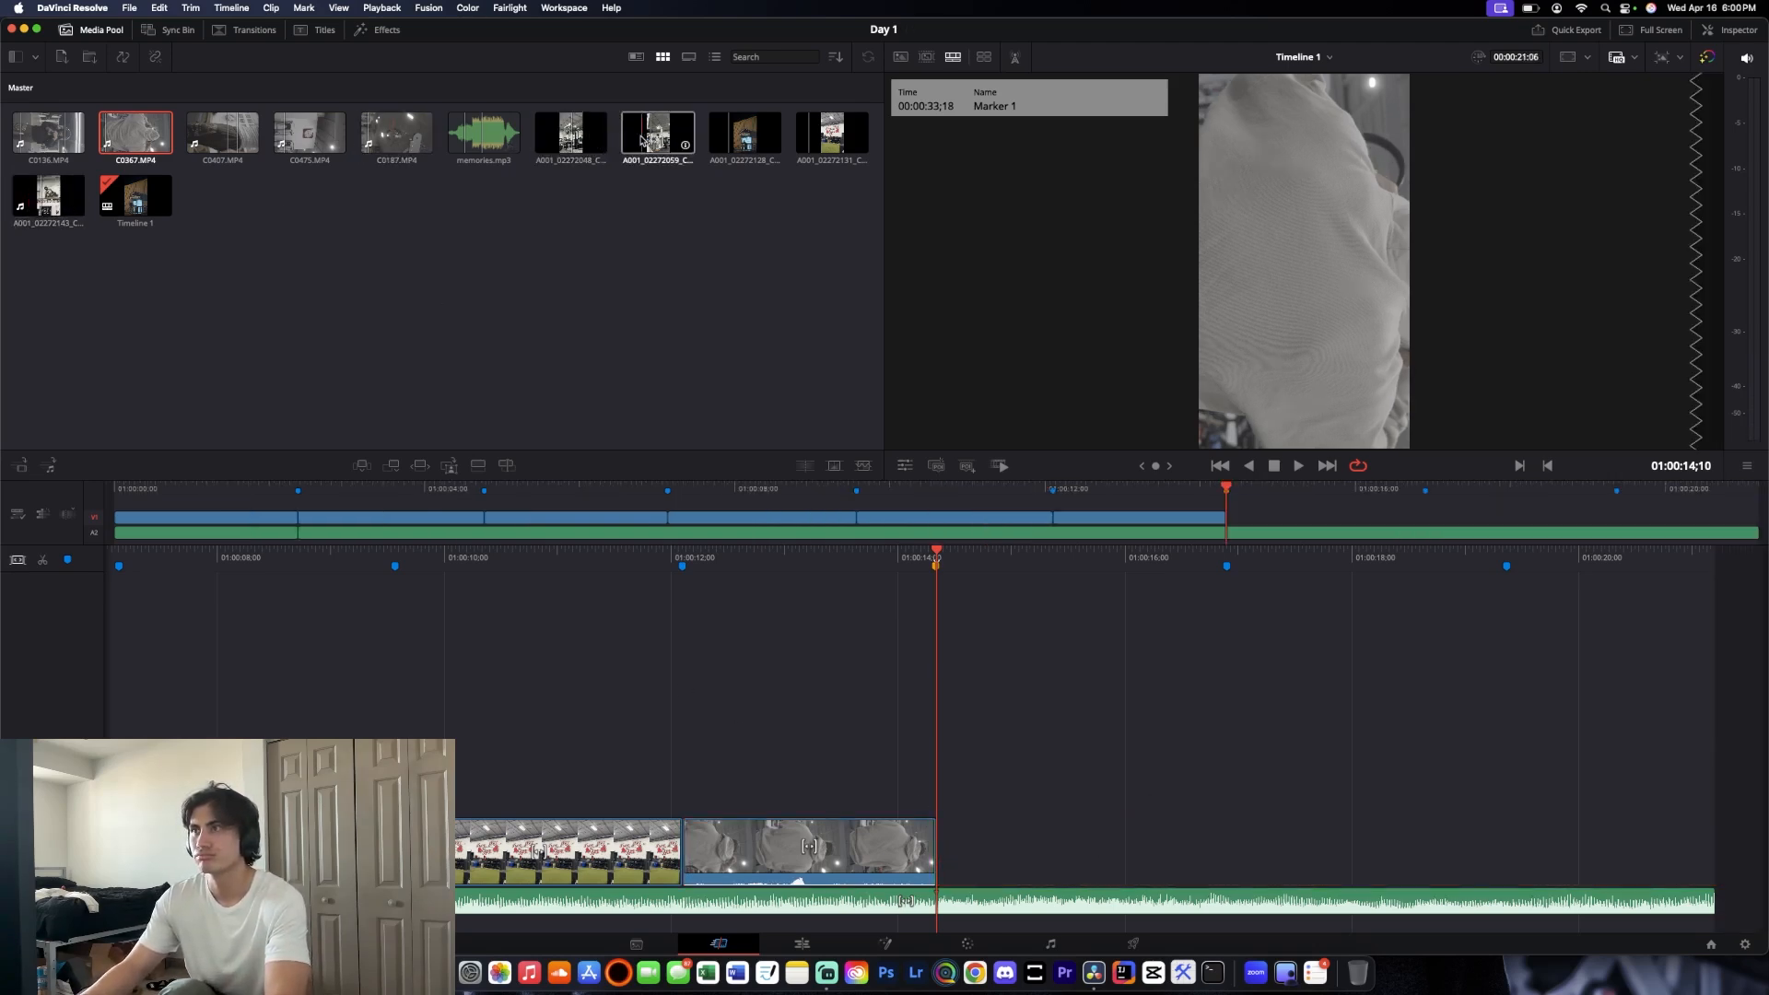
# Place the A001_02272048 clip directly after C0367.MP4, cut it at Marker 6 (01:00:16;27) and delete the remainder
pyautogui.click(576, 143)
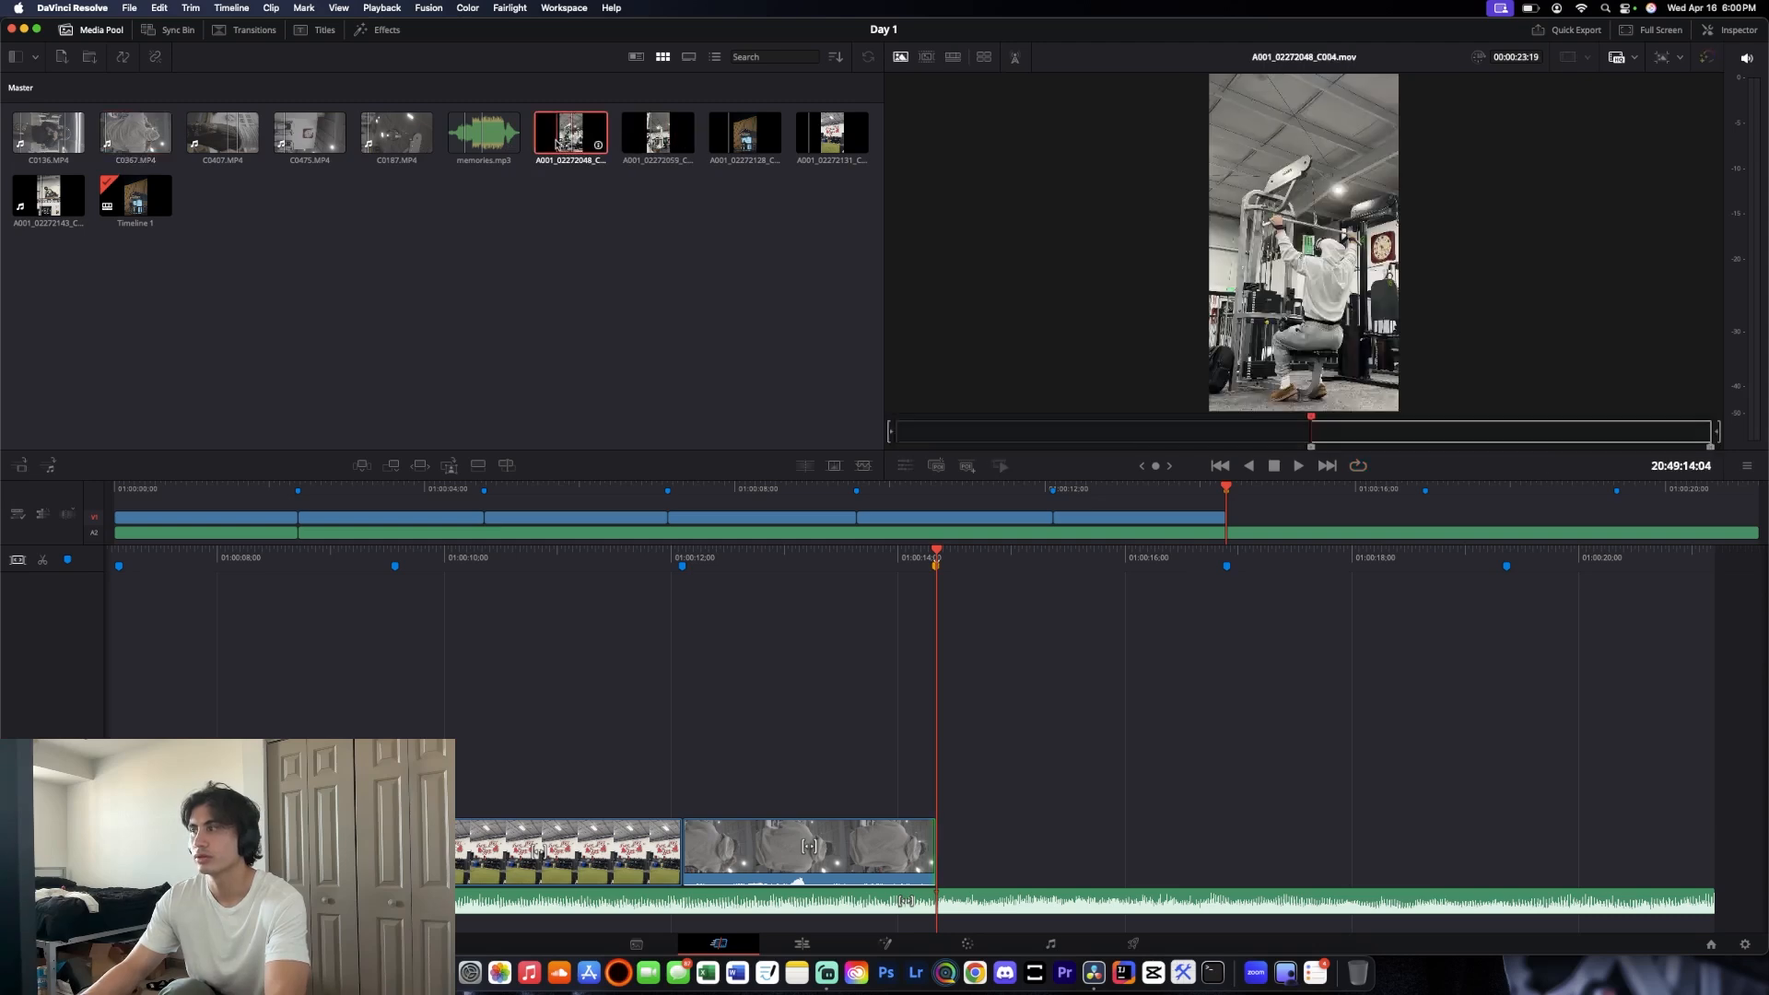
pyautogui.moveTo(558, 145); pyautogui.dragTo(978, 820)
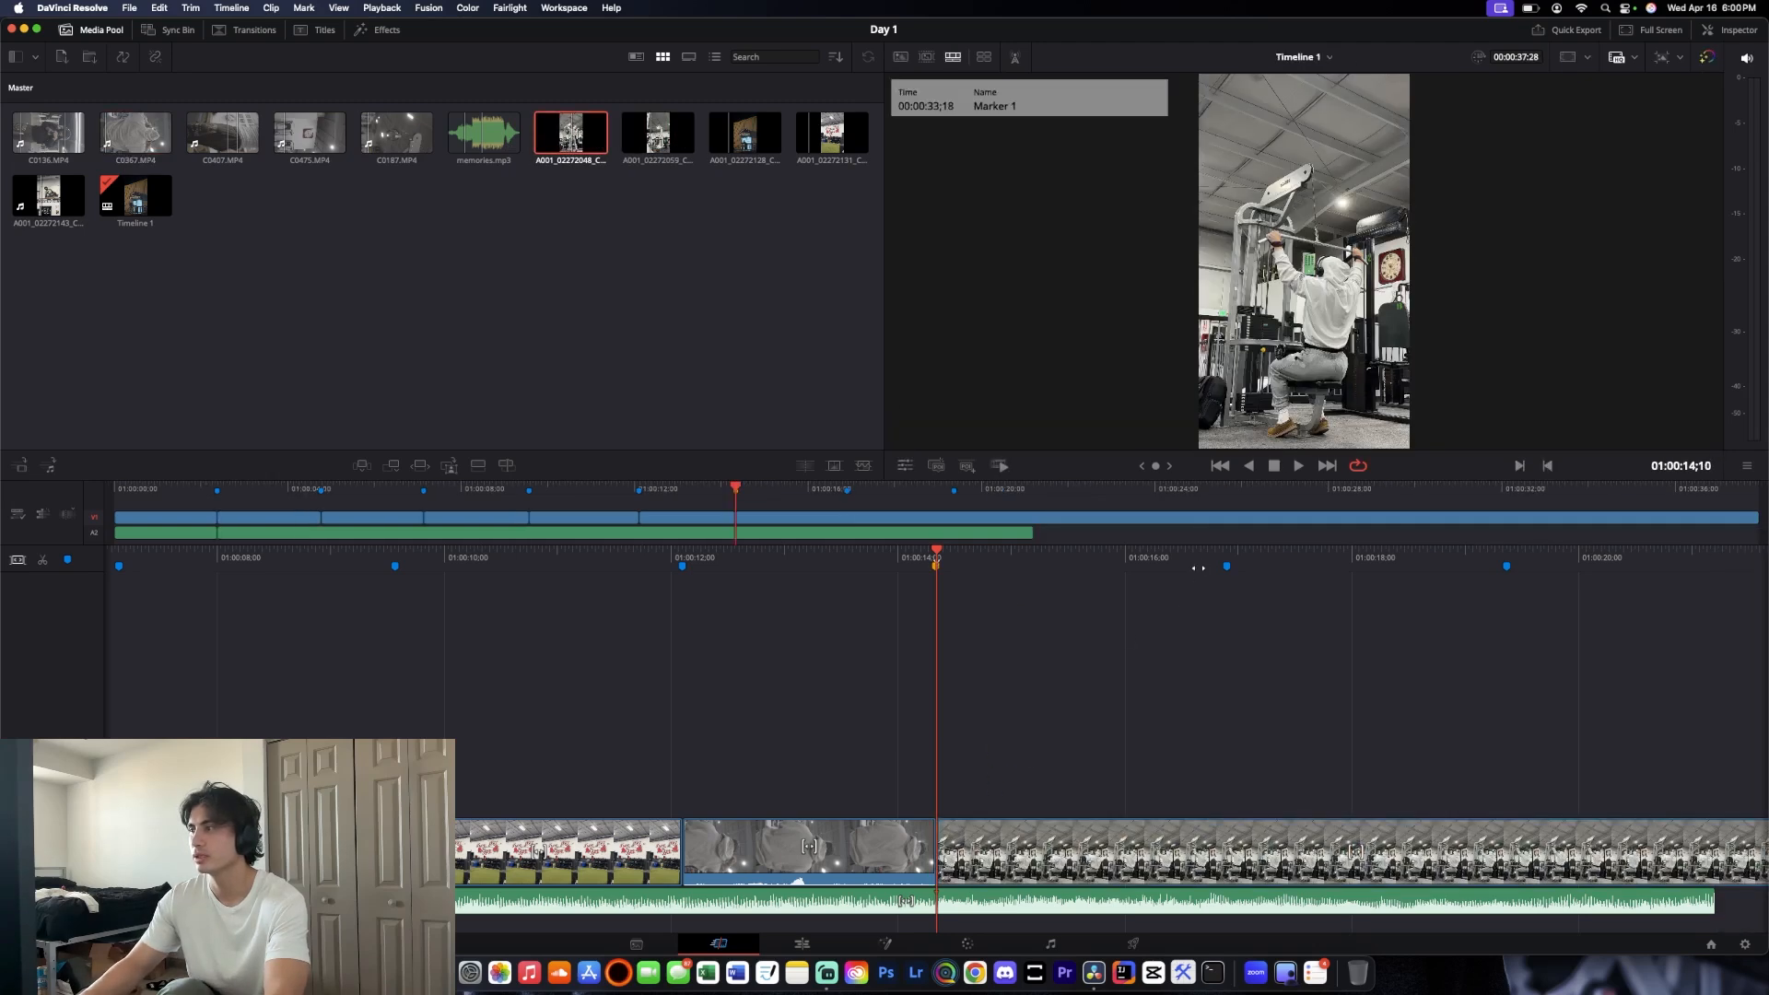
pyautogui.moveTo(1199, 567); pyautogui.dragTo(942, 562)
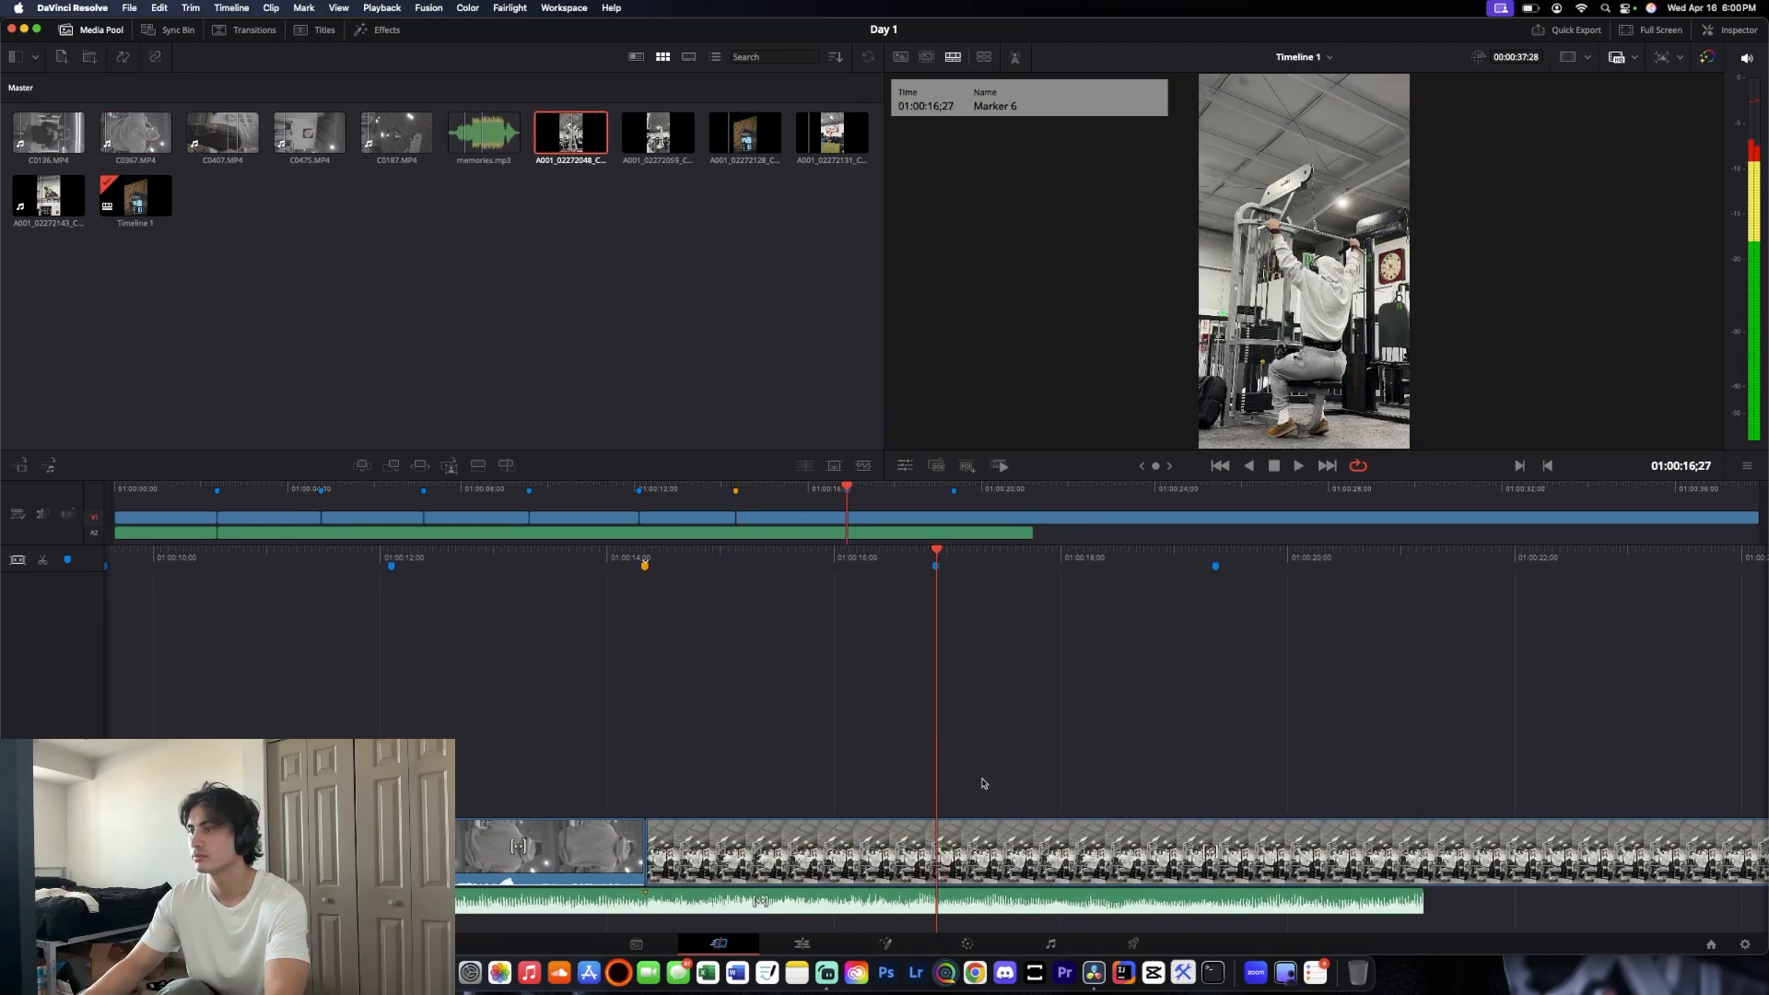
pyautogui.click(996, 853)
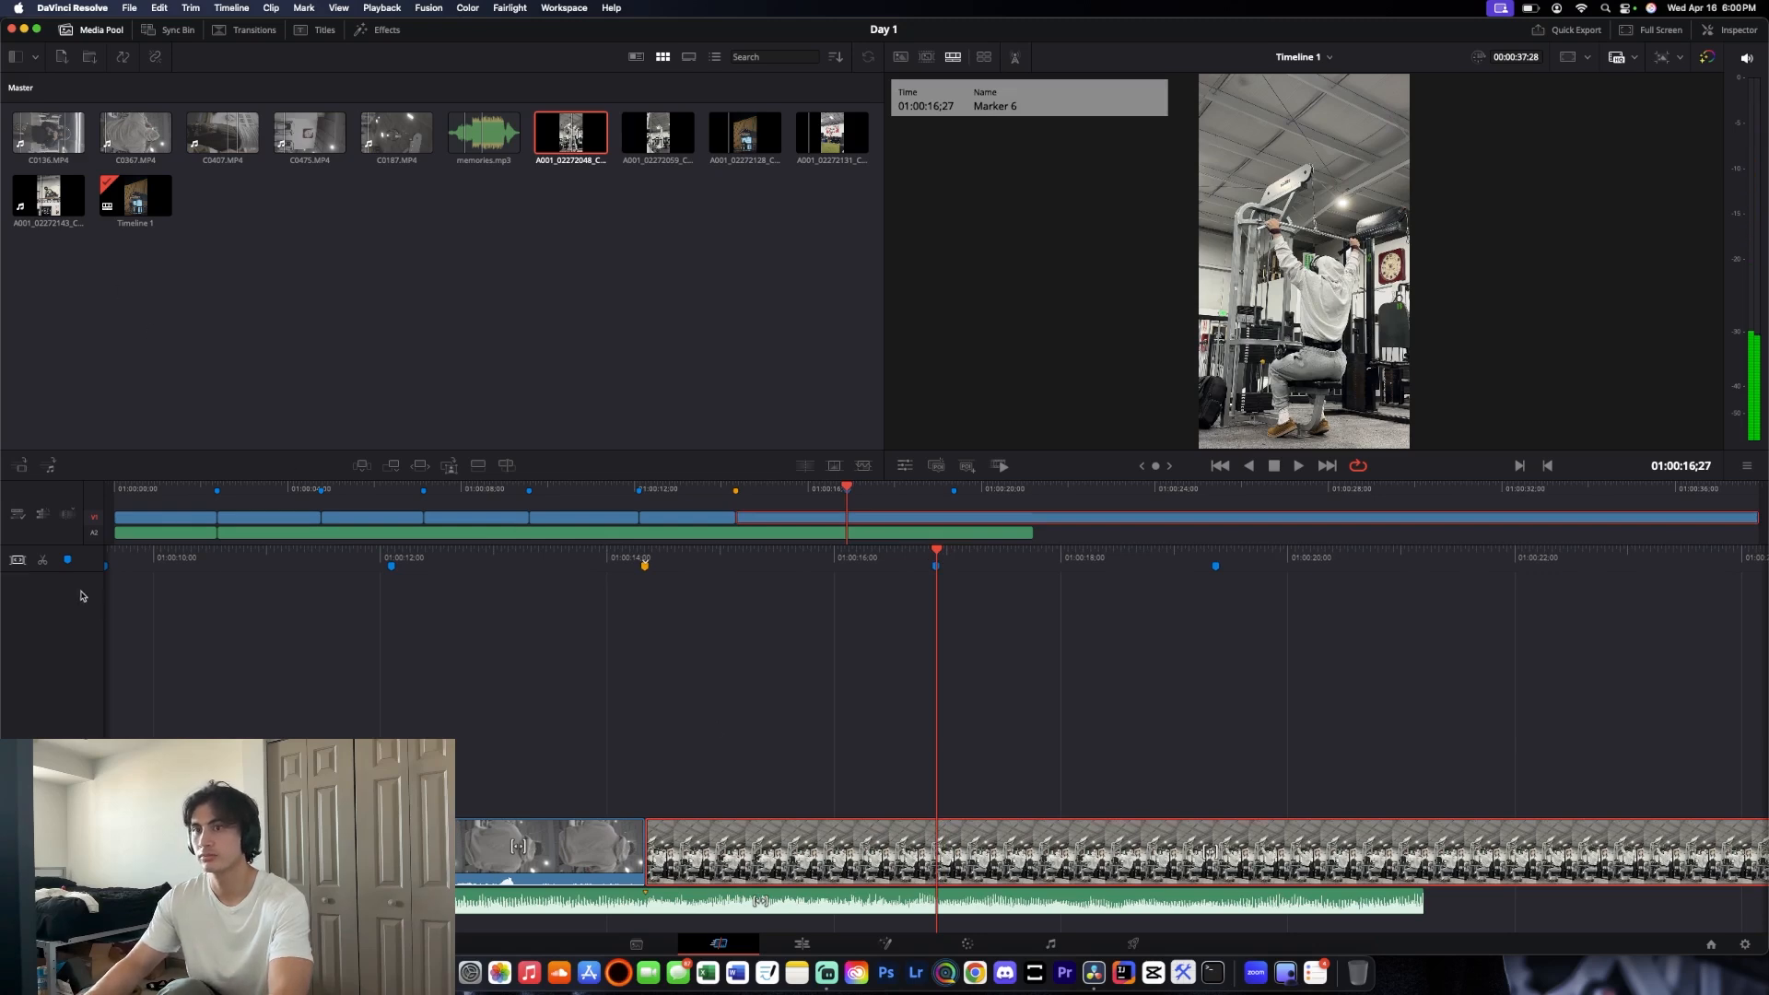
pyautogui.click(43, 561)
pyautogui.press('BackSpace')
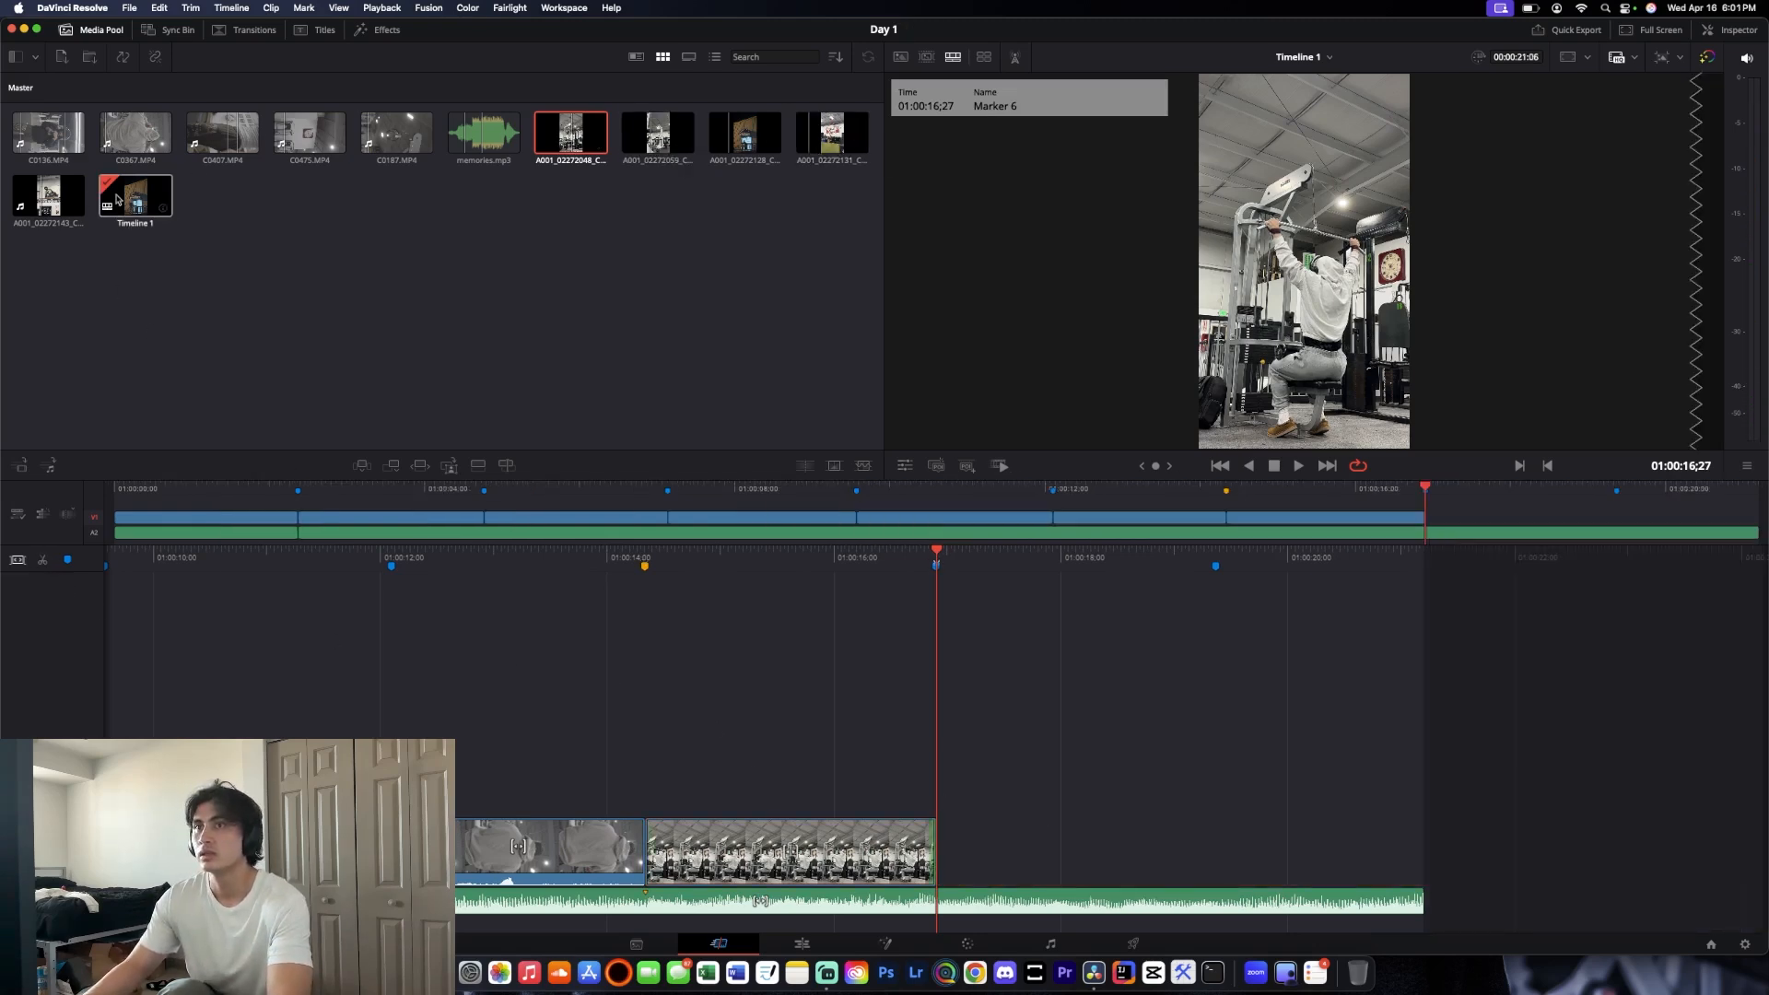
# Place the A001_02272143 clip directly after A001_02272048, cut it at Marker 7 (01:00:19;11) and delete the remainder
pyautogui.moveTo(33, 204); pyautogui.dragTo(944, 848)
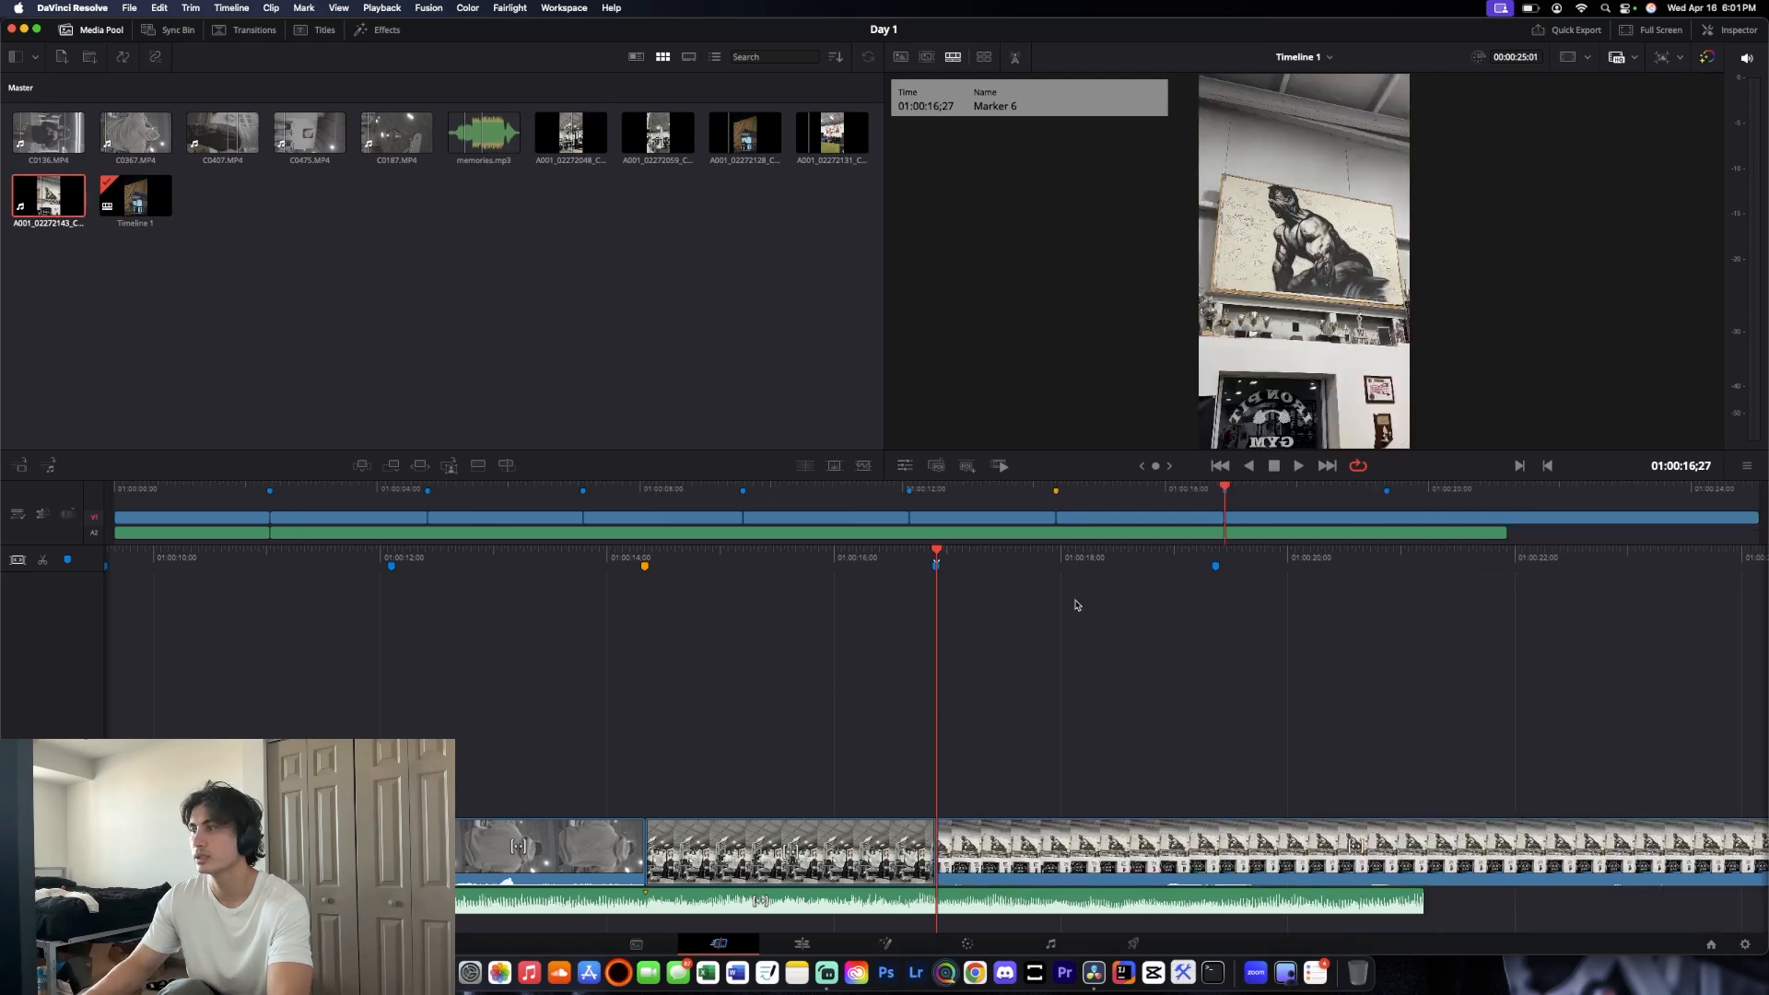
pyautogui.press('space')
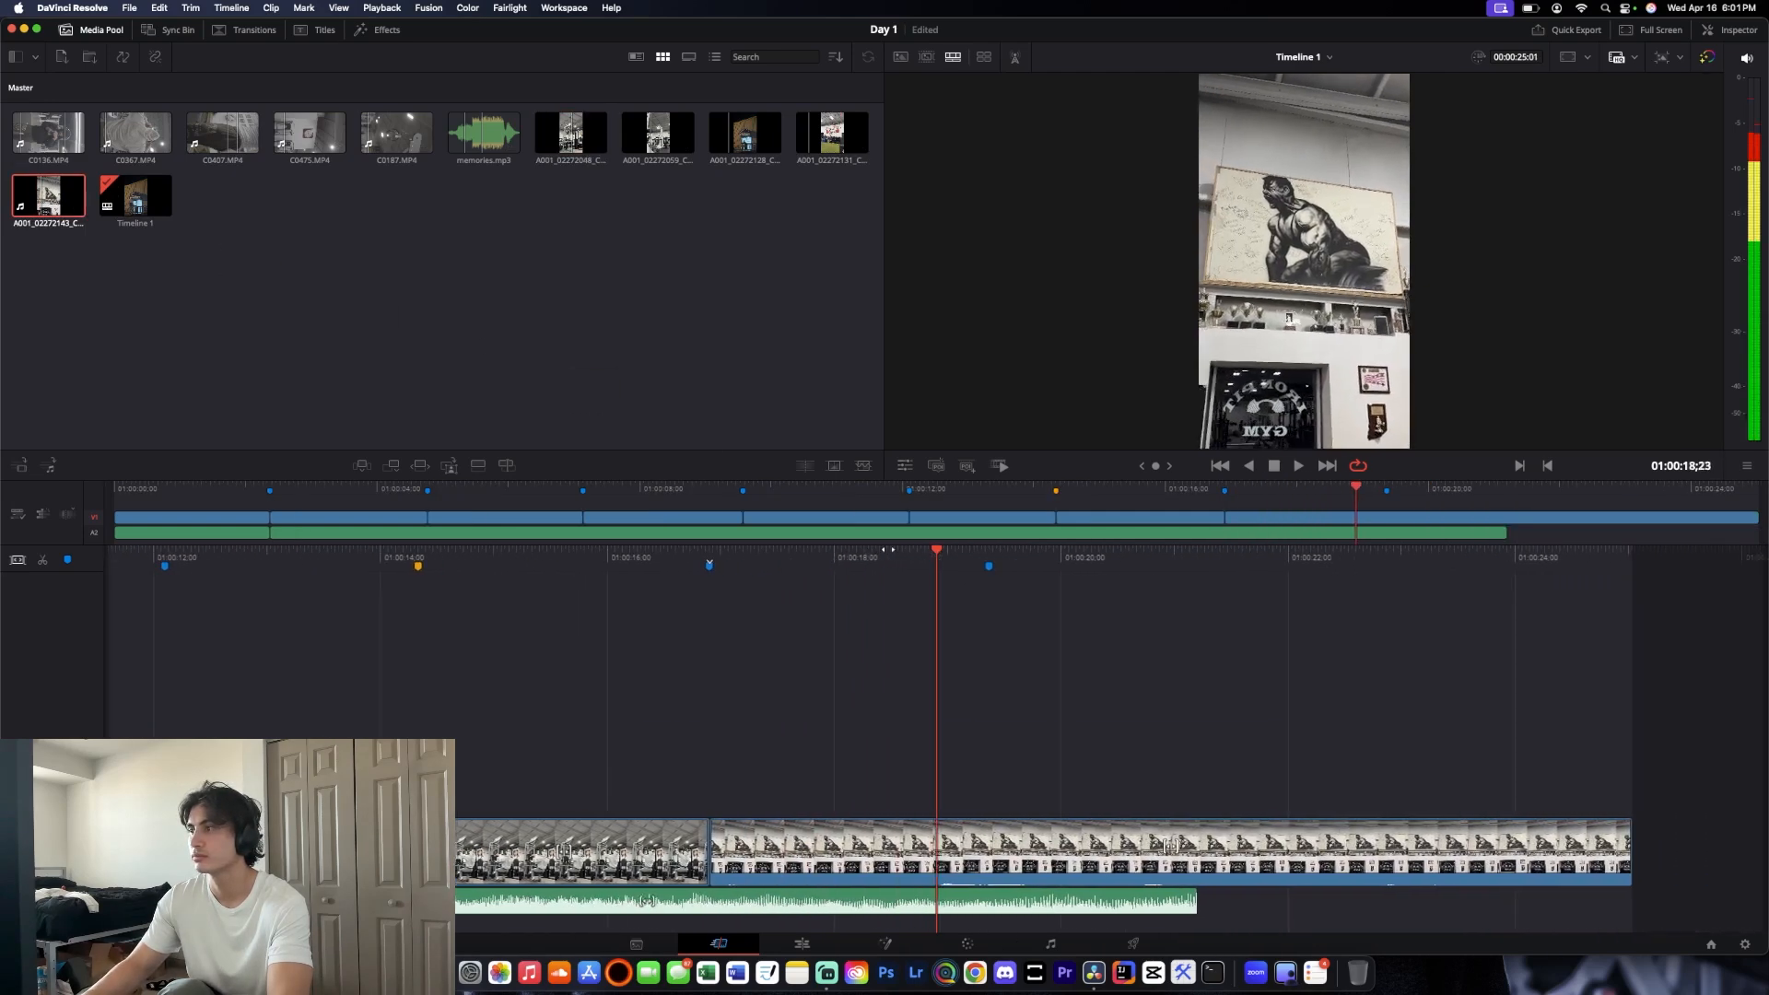
pyautogui.click(1010, 836)
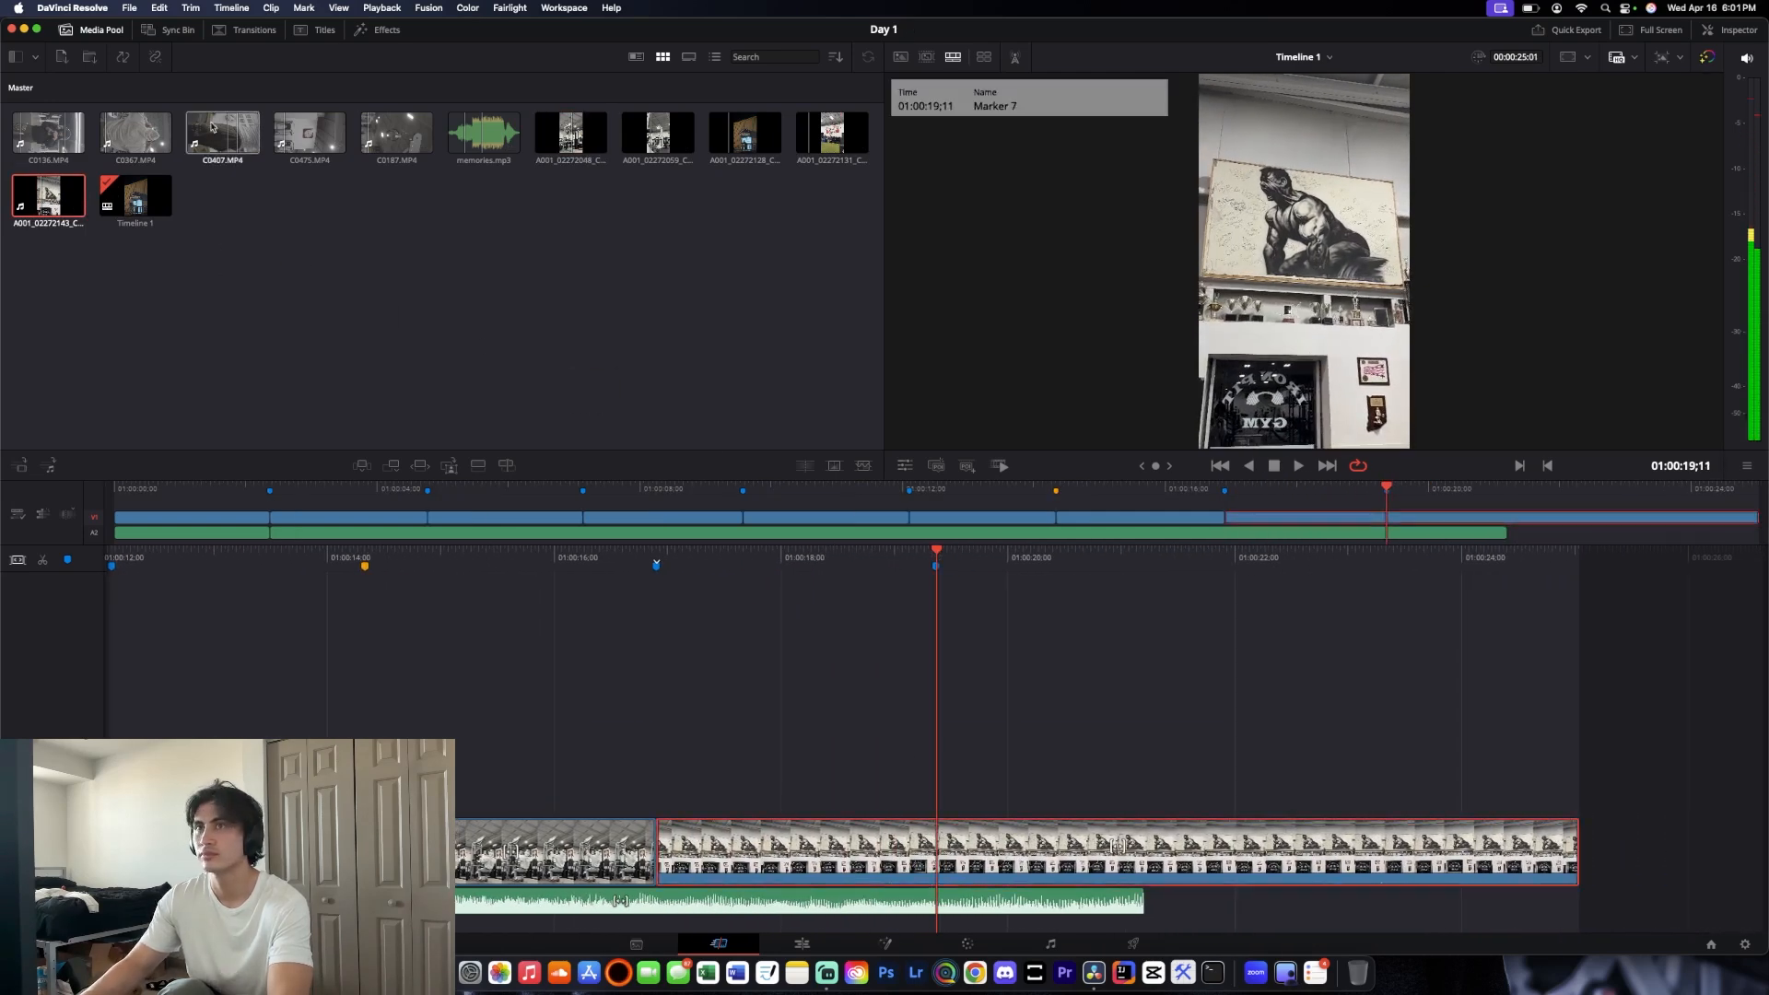
pyautogui.click(42, 560)
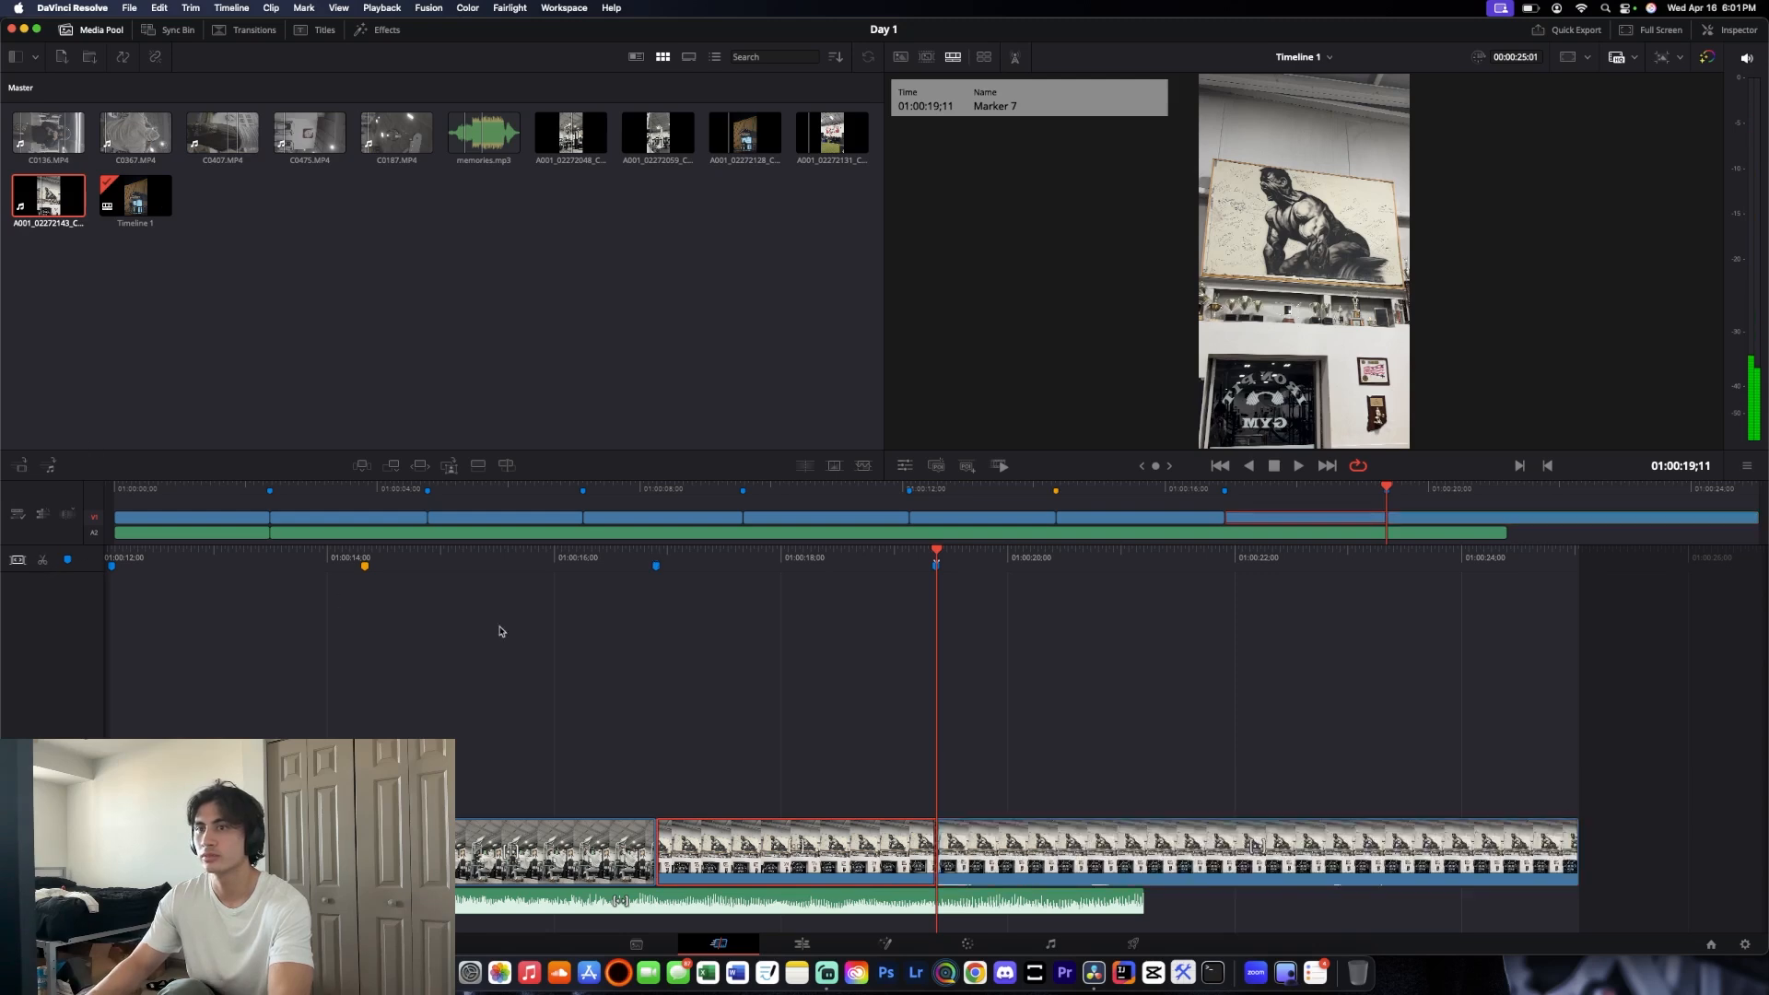
pyautogui.click(1074, 848)
pyautogui.press('BackSpace')
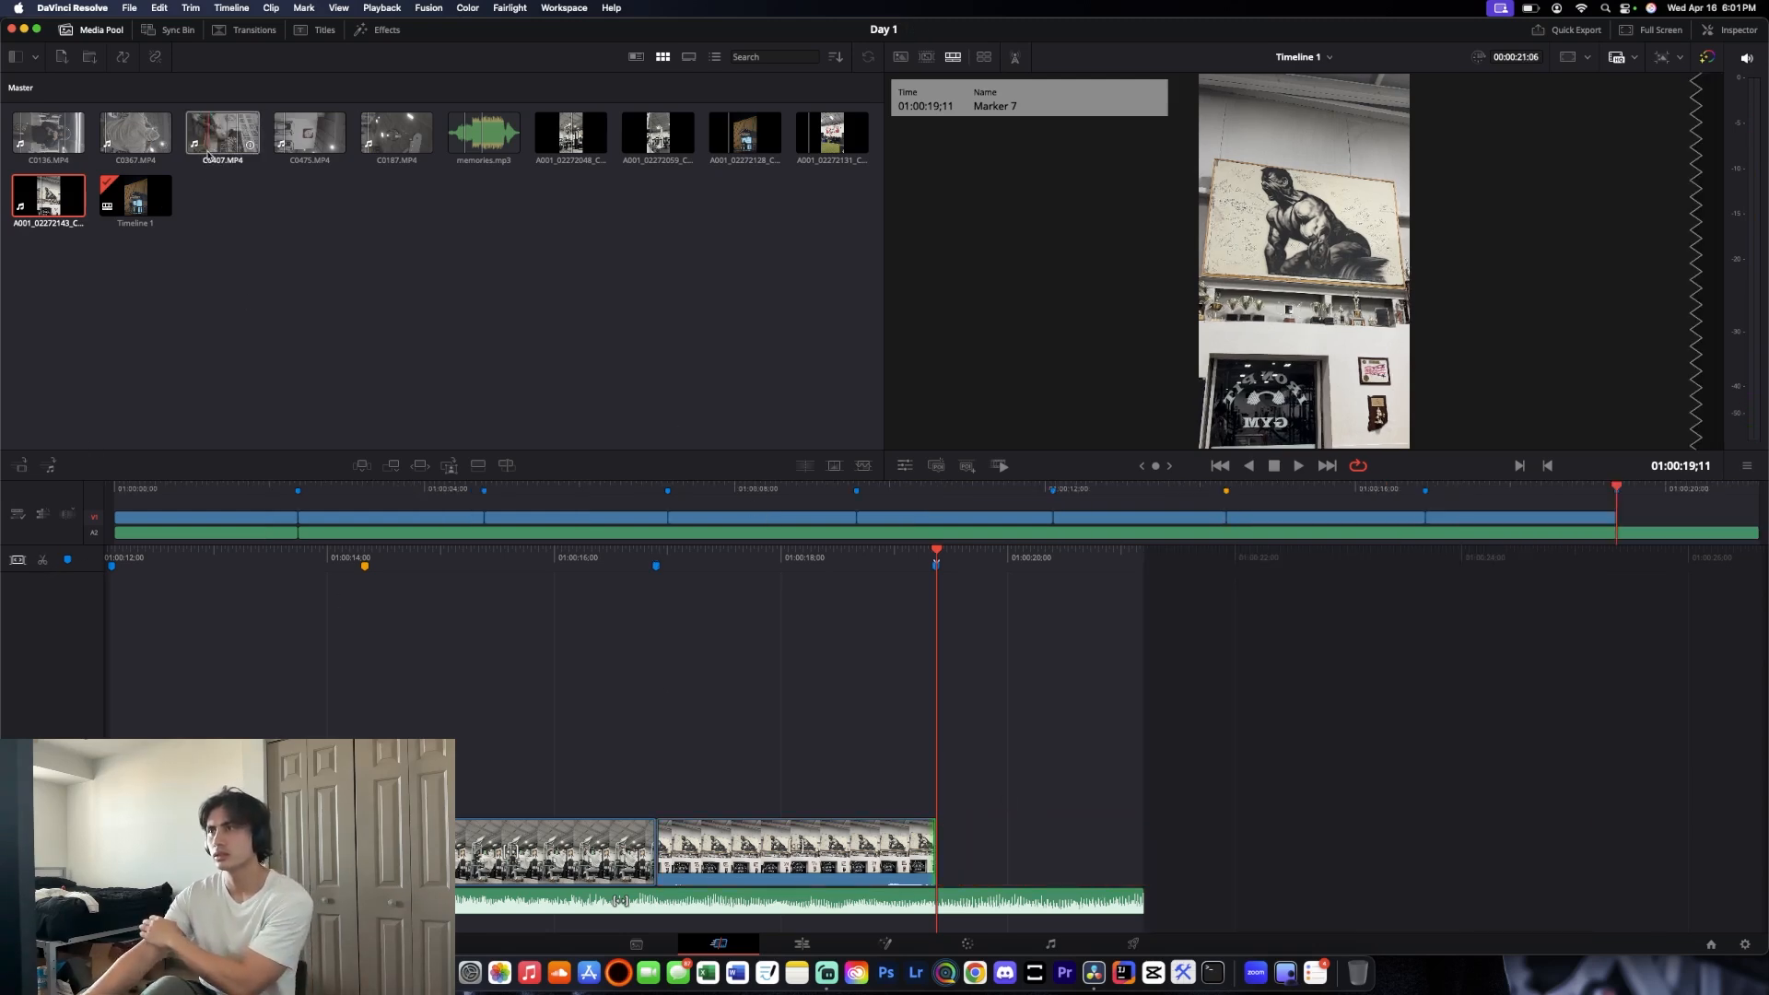
# Place C0407.MP4 at Marker 7 directly after the A001_02272143 clip and extend the memories.mp3 audio past its end
pyautogui.moveTo(219, 146); pyautogui.dragTo(944, 852)
pyautogui.moveTo(1142, 906); pyautogui.dragTo(1460, 906)
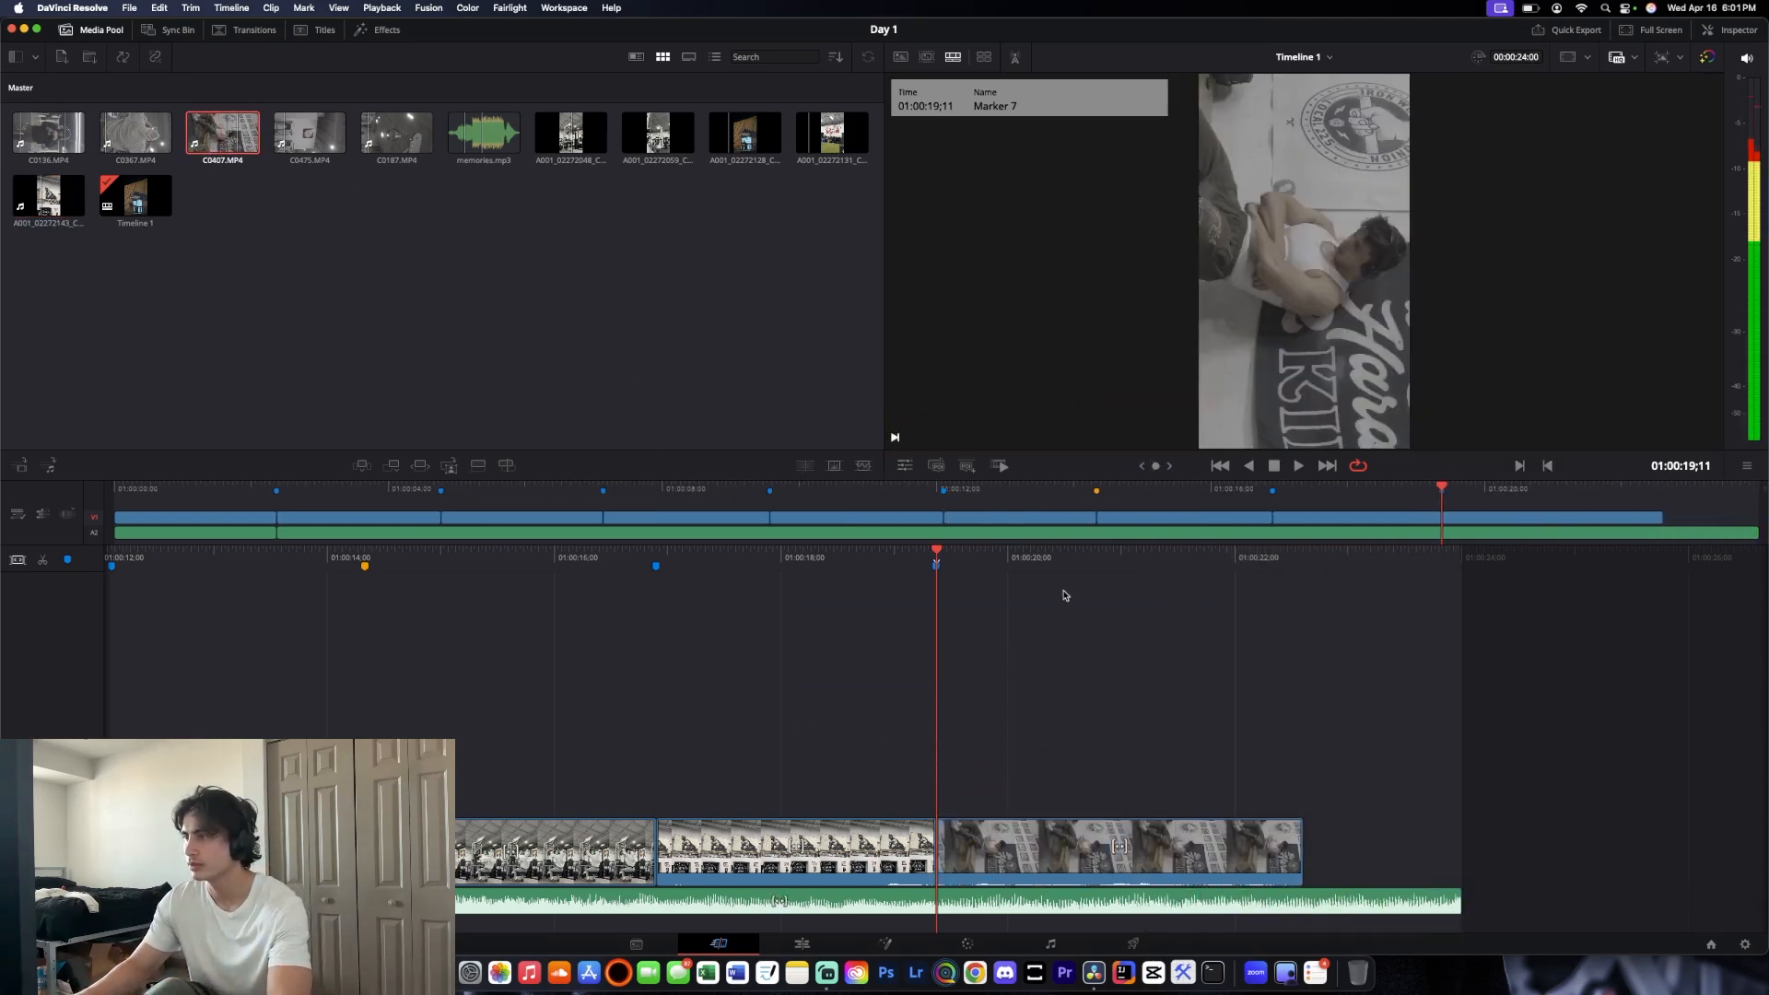
# Add a timeline marker on the beat at 01:00:21;17 and trim the end of the C0407.MP4 clip back to it
pyautogui.press('space')
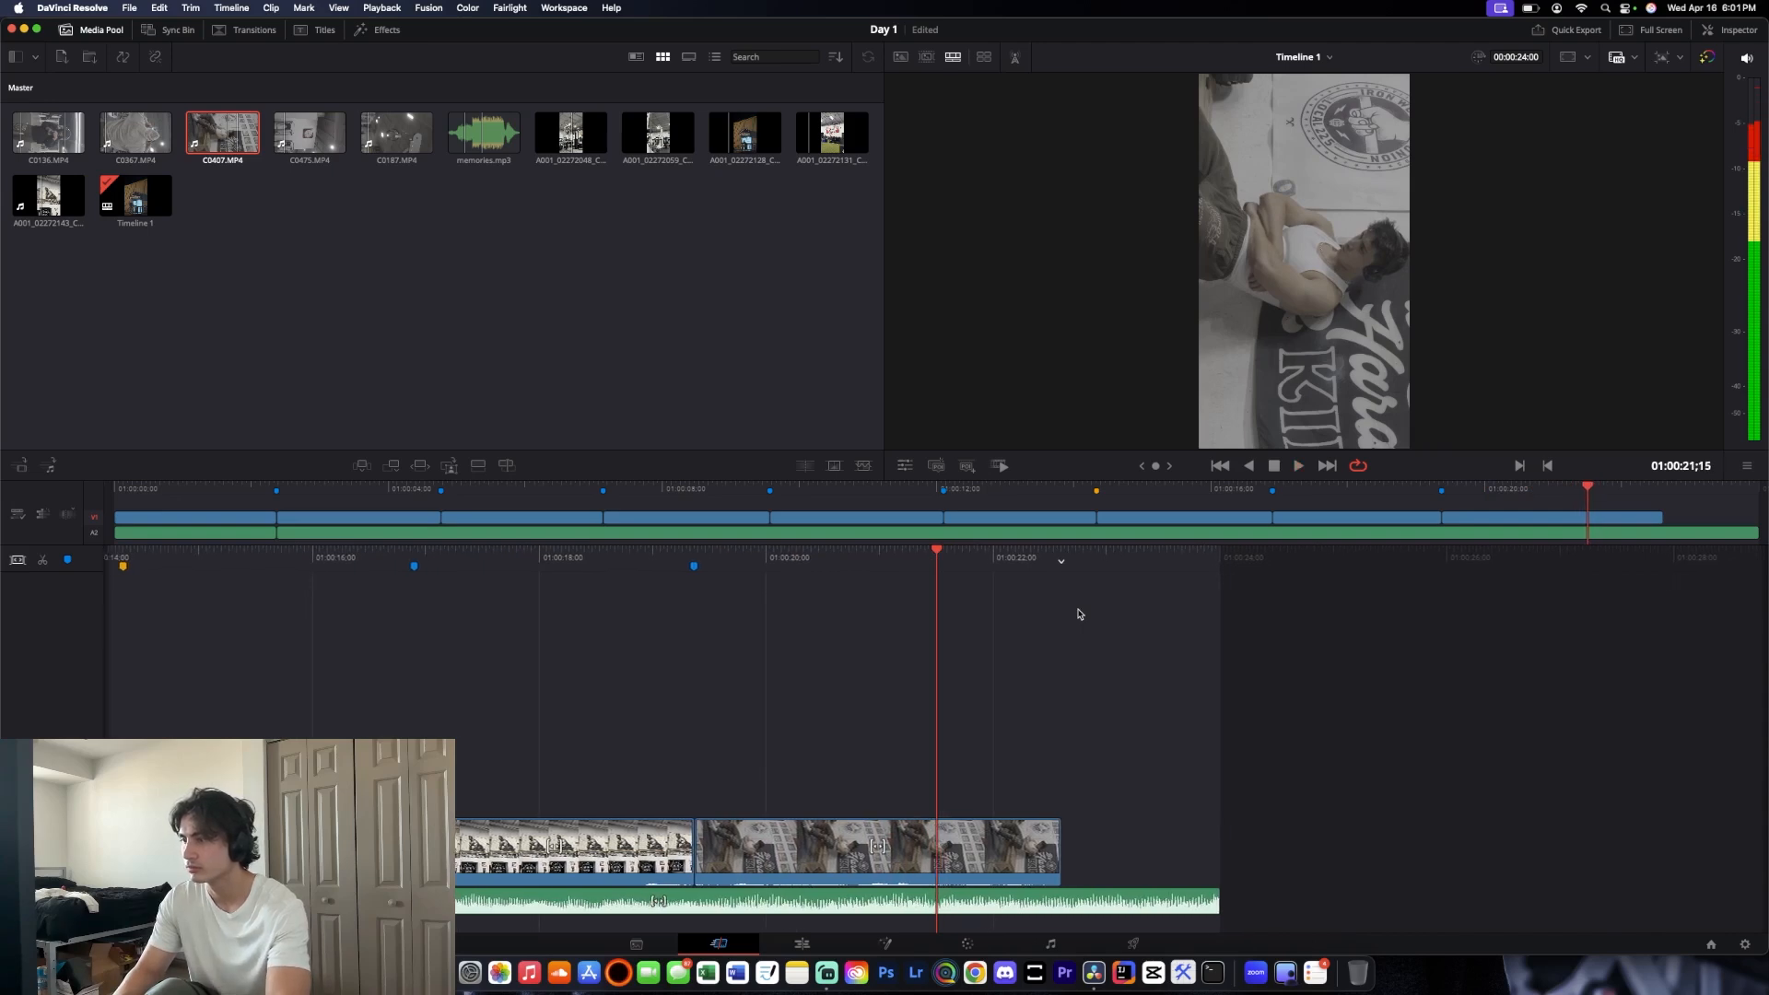
pyautogui.press('m')
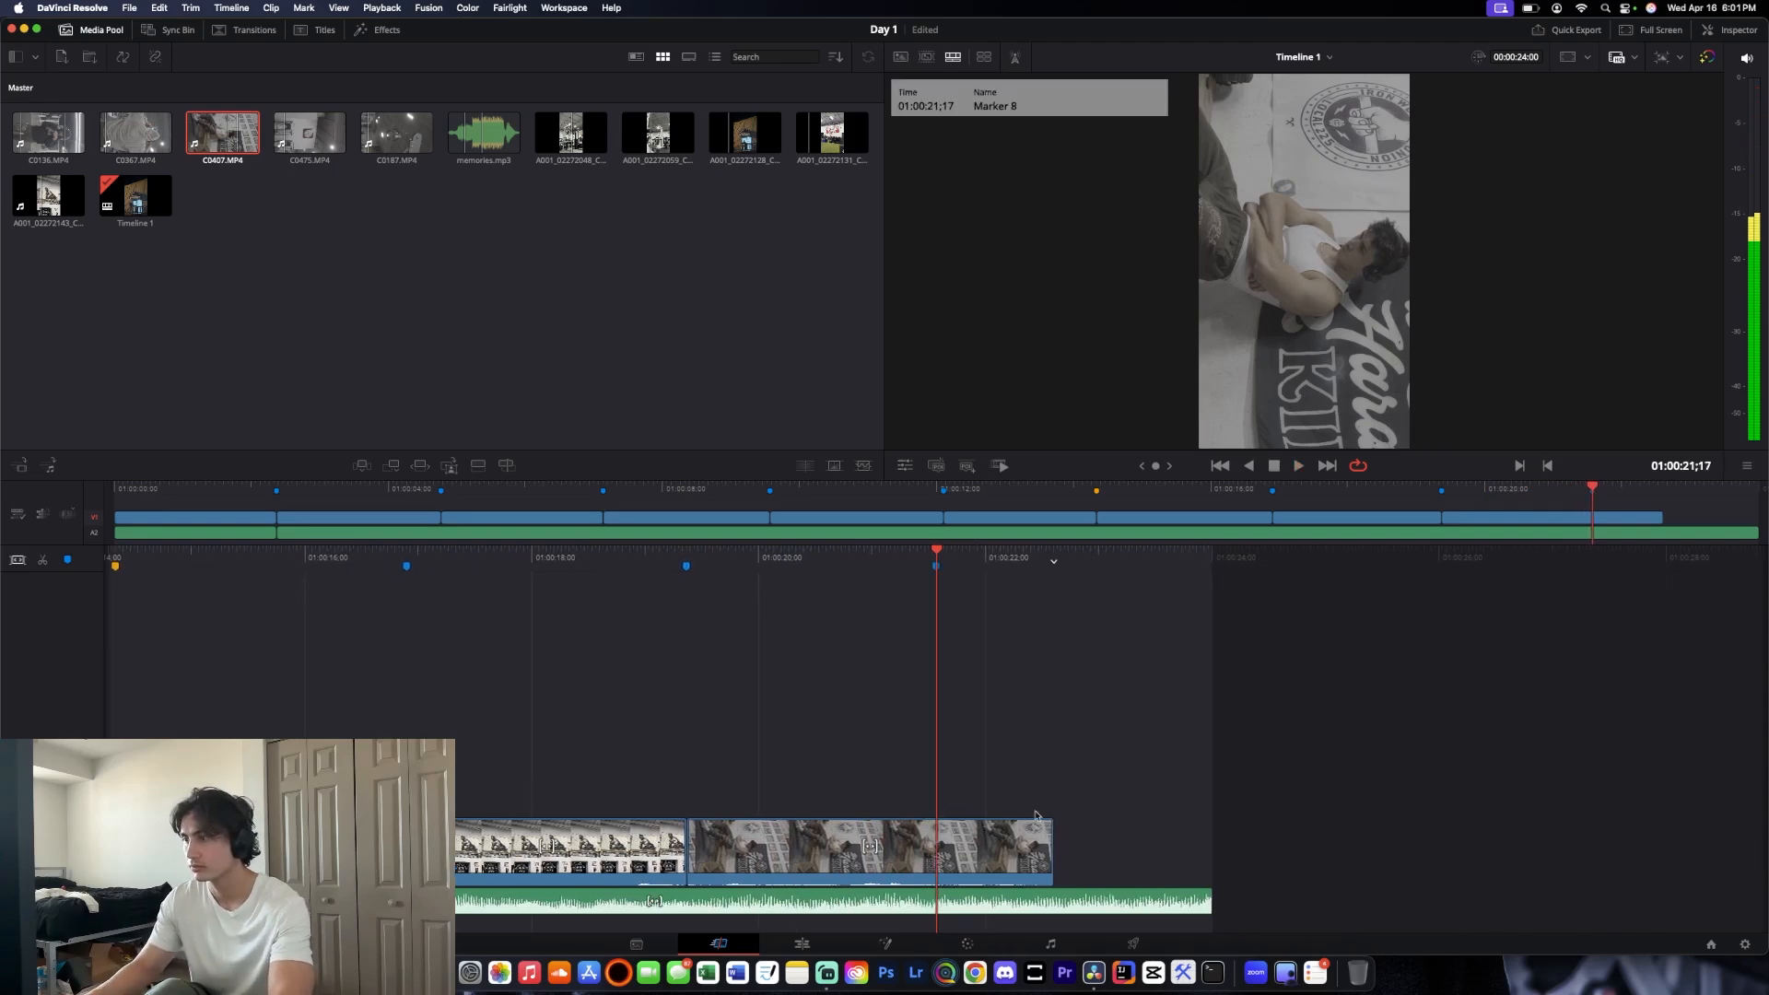
pyautogui.moveTo(1050, 870); pyautogui.dragTo(936, 870)
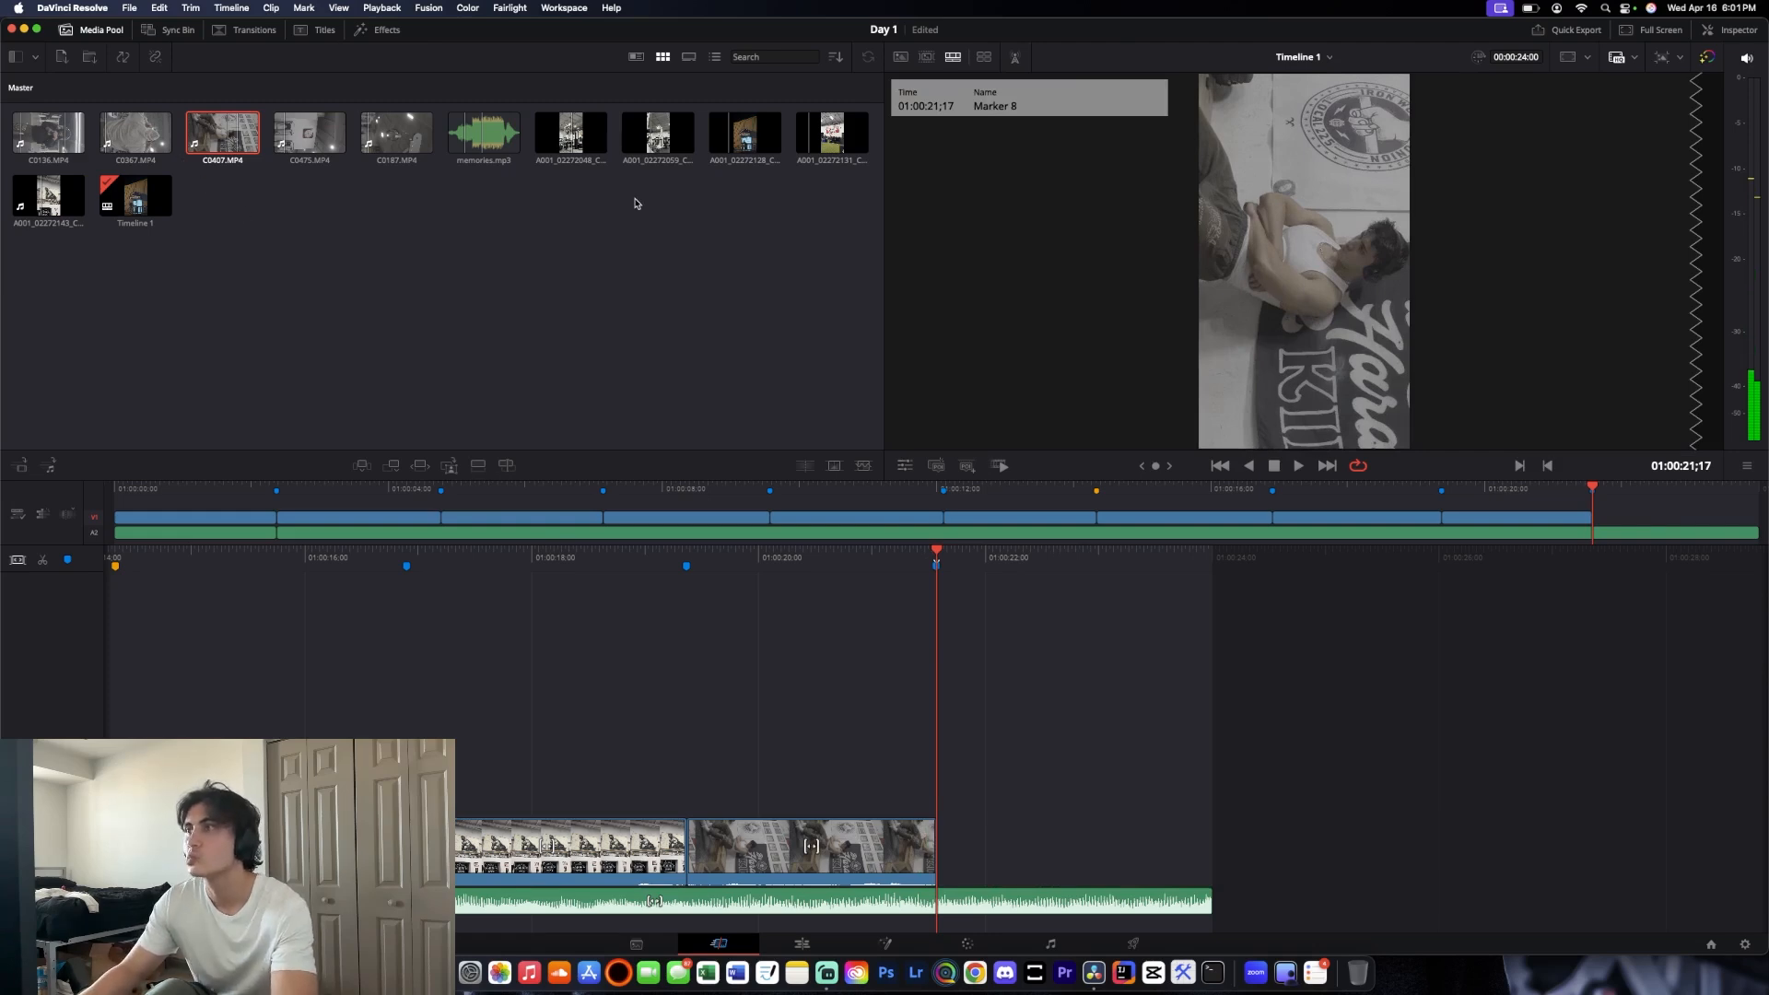
pyautogui.moveTo(525, 559)
pyautogui.mouseDown()
pyautogui.moveTo(1764, 610)
pyautogui.moveTo(522, 581)
pyautogui.mouseUp()
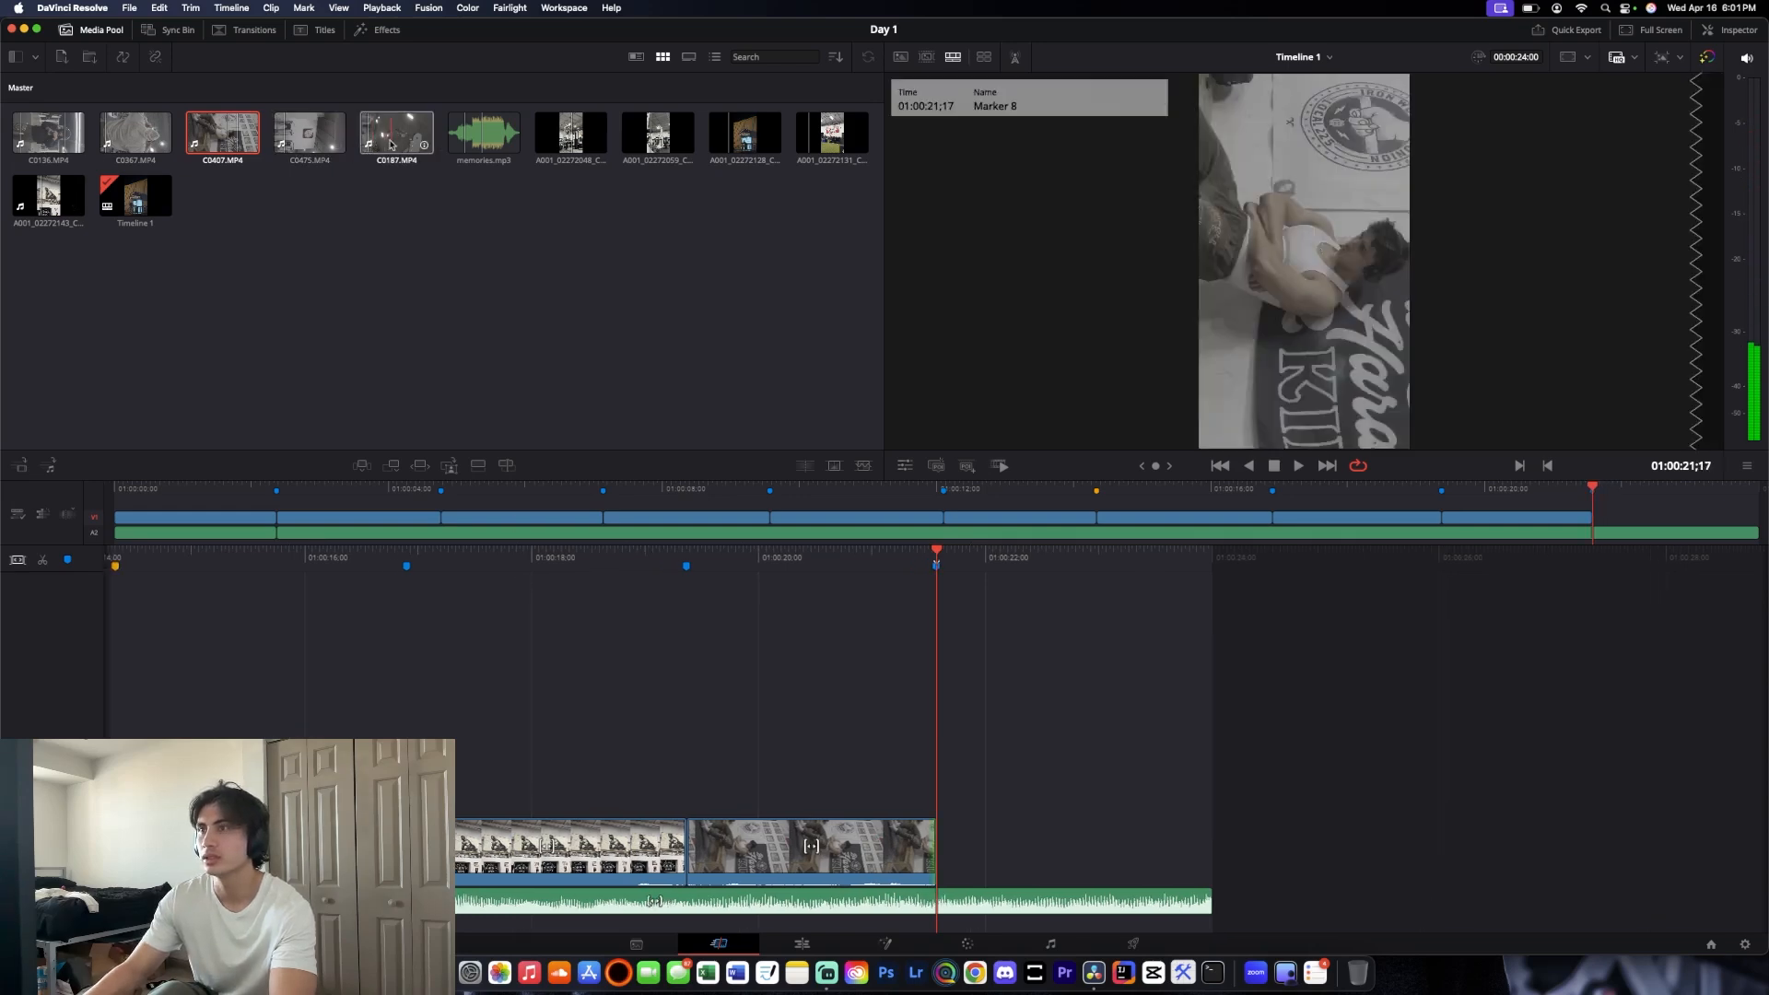
# Place C0187.MP4 directly after the C0407.MP4 clip and add a timeline marker on the beat at 01:00:23;28
pyautogui.moveTo(390, 144); pyautogui.dragTo(1090, 707)
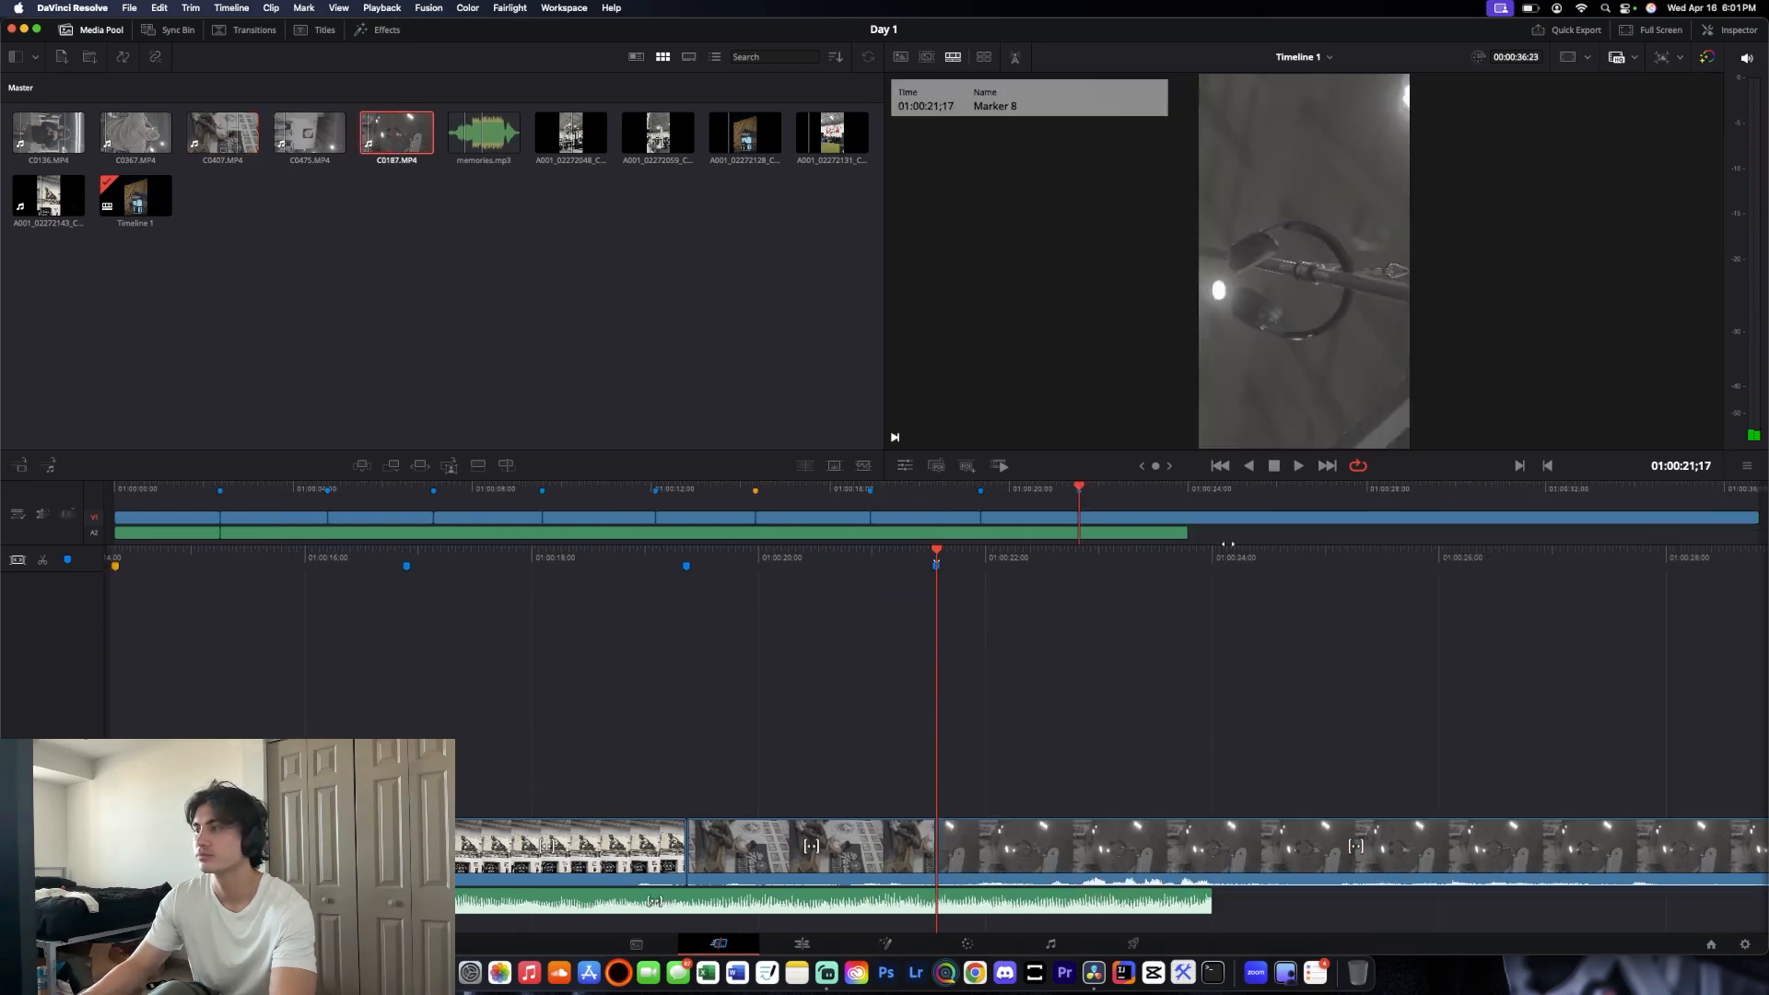
pyautogui.press('space')
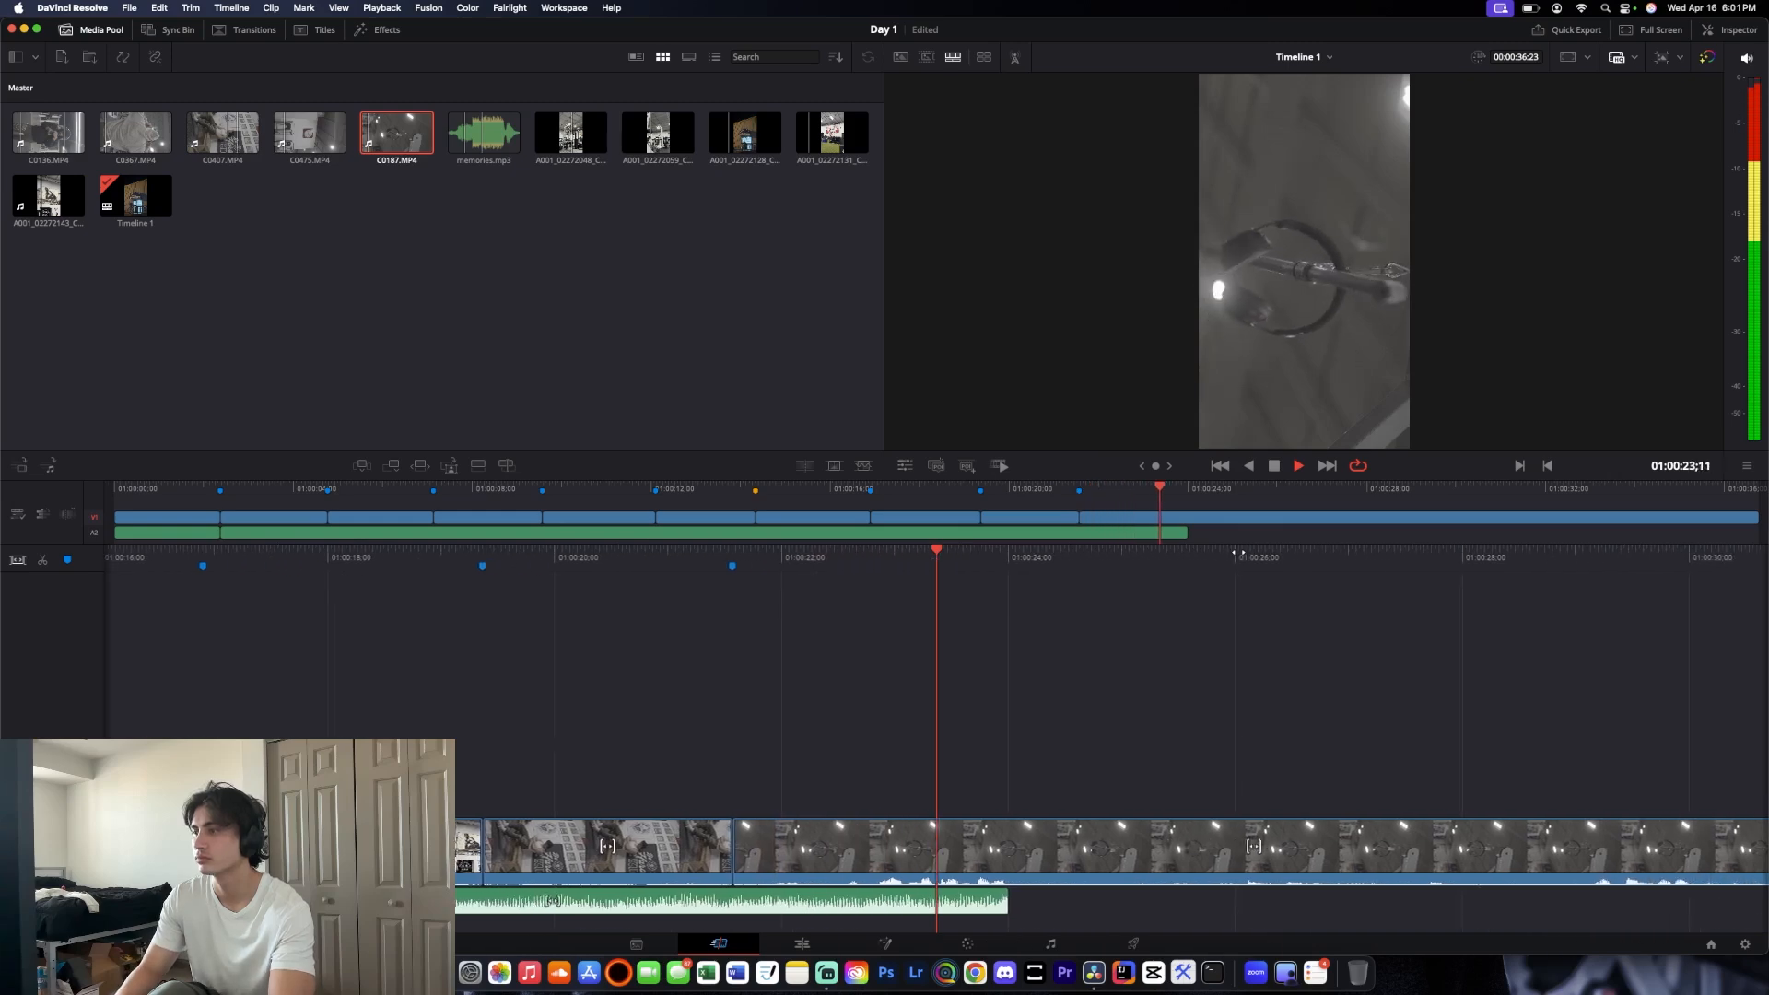
pyautogui.press('space')
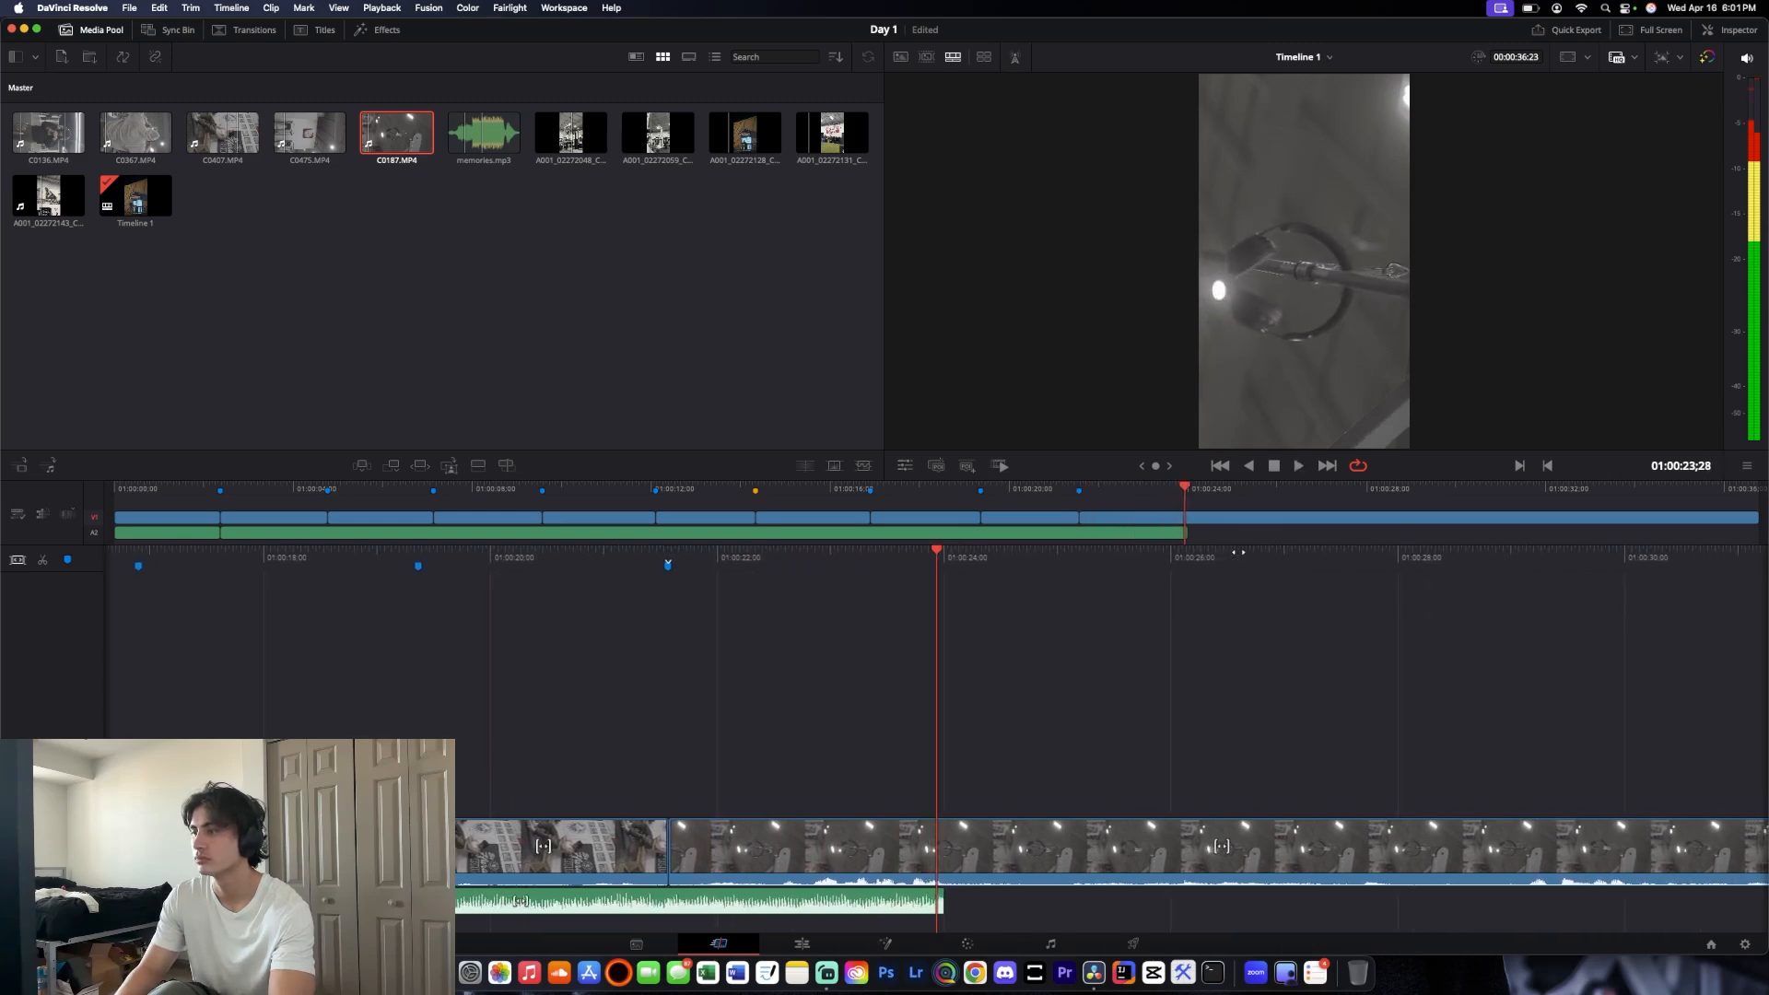
pyautogui.press('m')
# Cut the C0187.MP4 clip at Marker 9 (01:00:23;28) and delete the part after the cut
pyautogui.click(1014, 837)
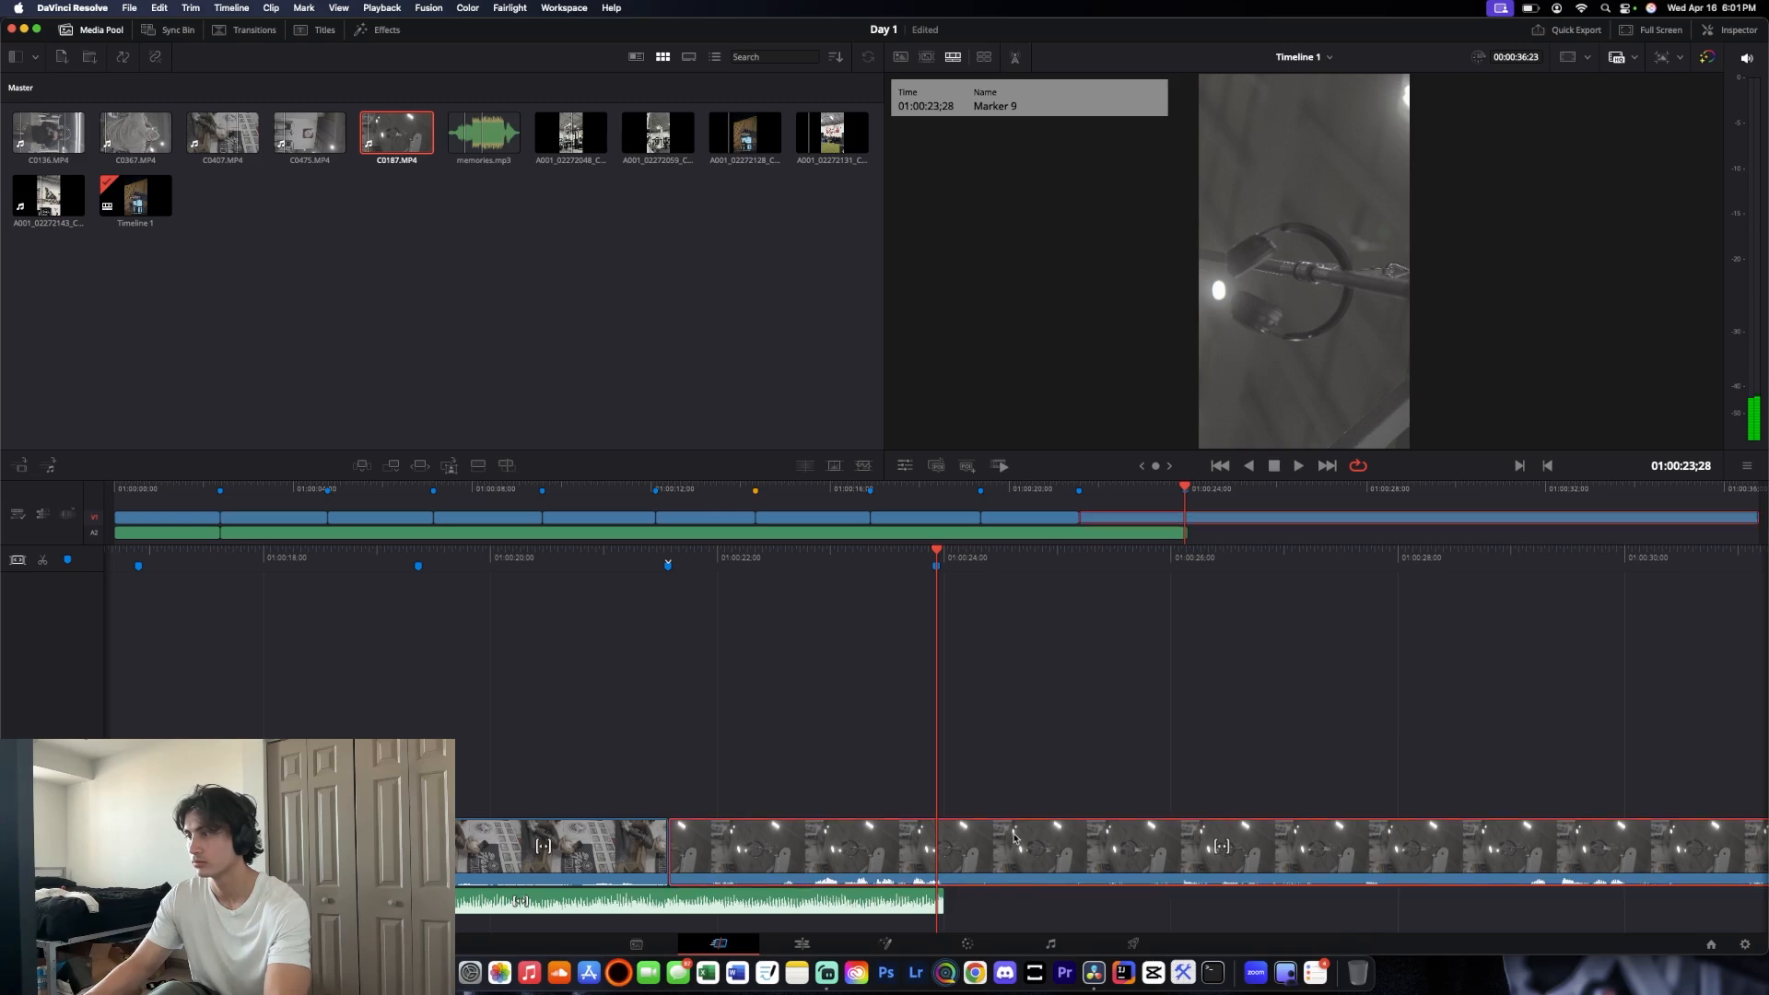
pyautogui.click(44, 561)
pyautogui.click(1125, 850)
pyautogui.press('Delete')
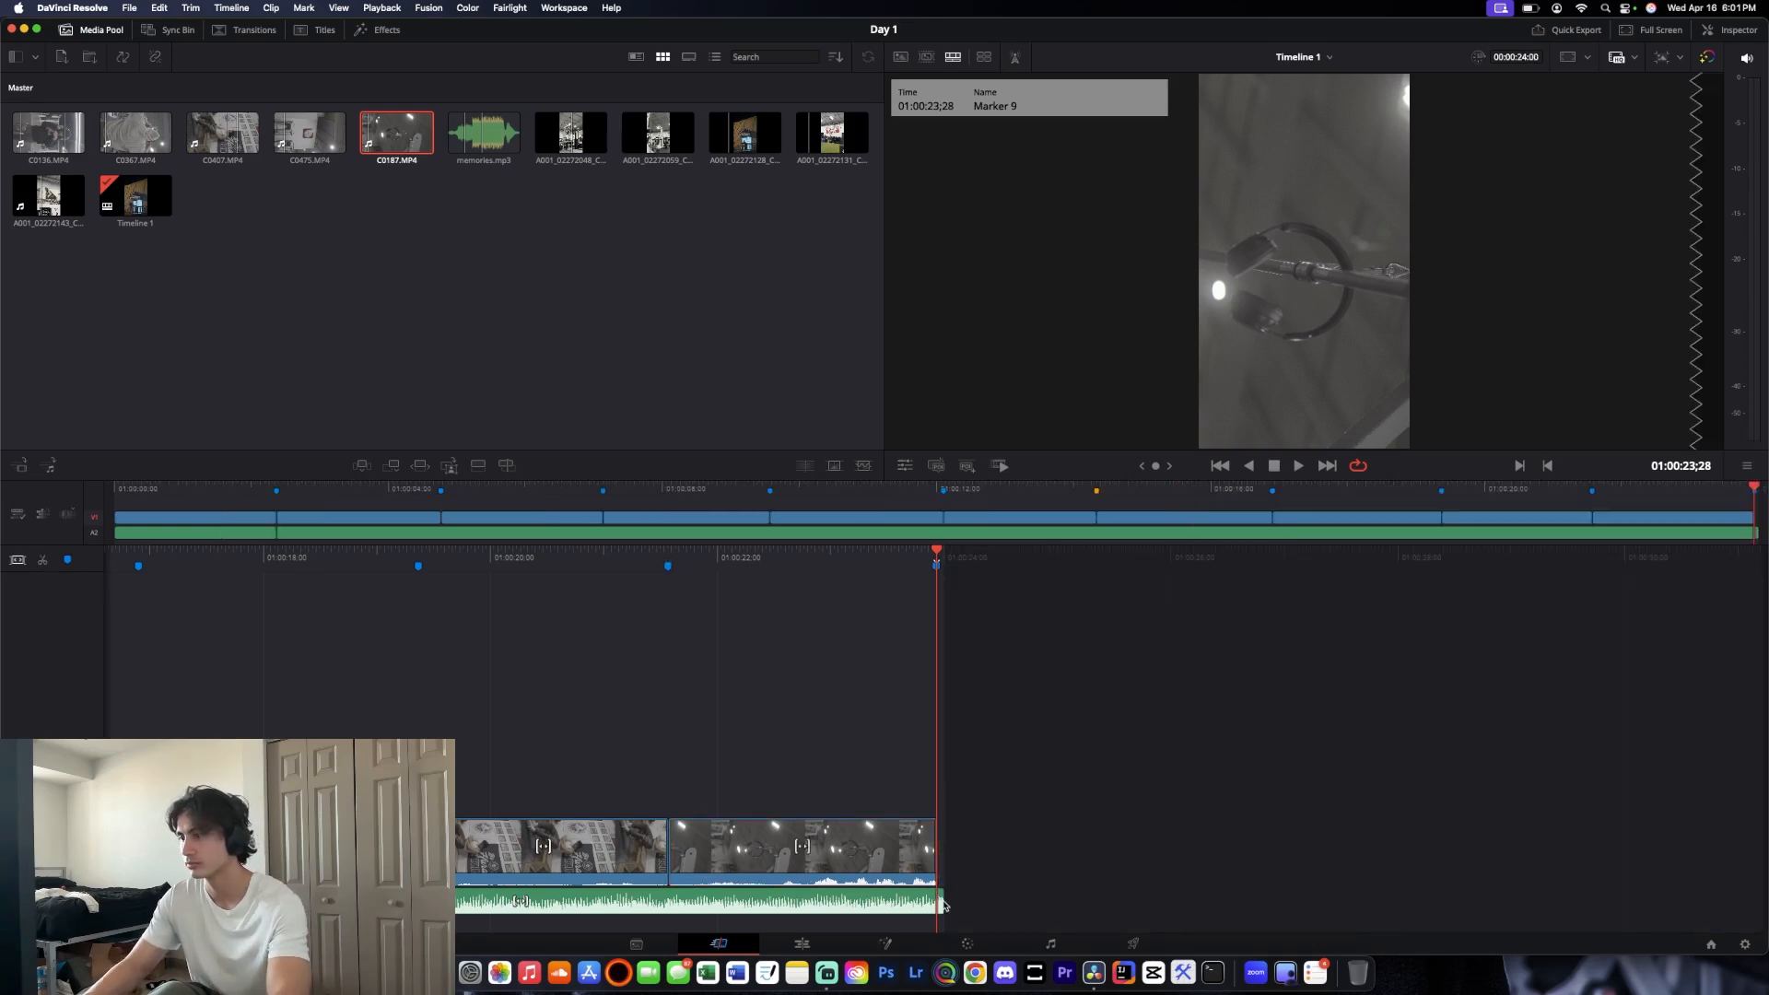
# Extend the memories.mp3 audio past the last video clip, play it, and trim its end to 01:00:26;08
pyautogui.moveTo(943, 901); pyautogui.dragTo(1228, 878)
pyautogui.press('space')
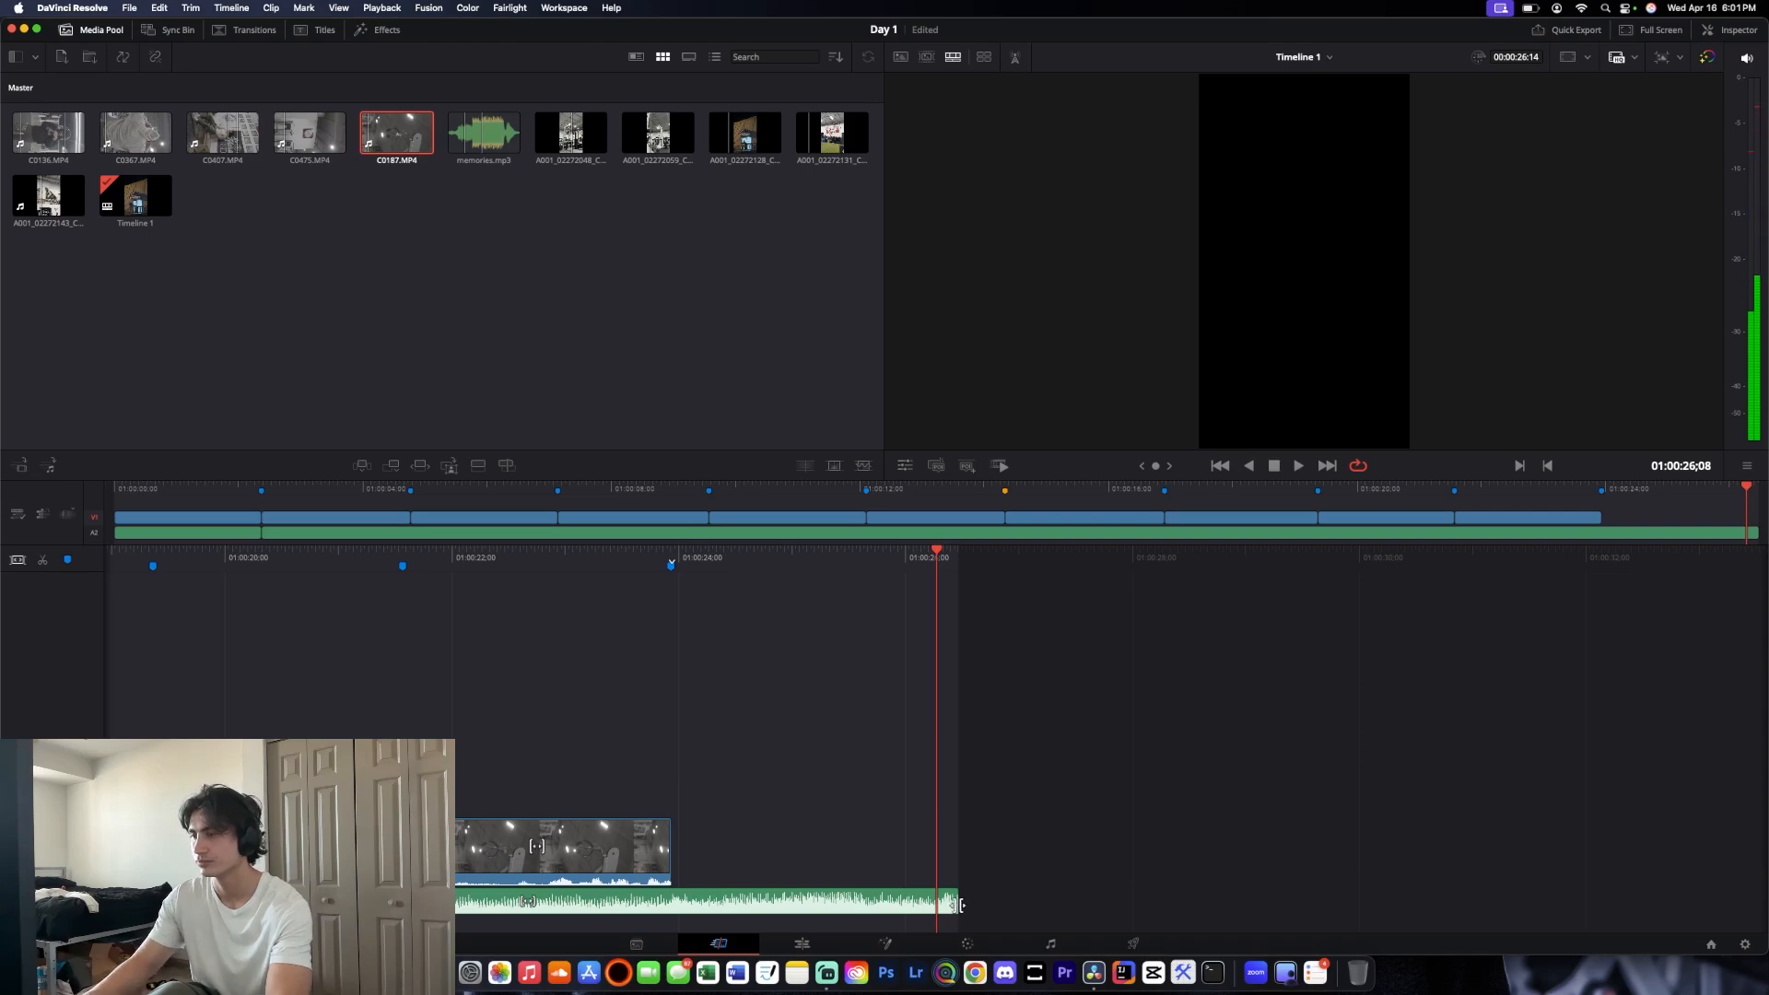
pyautogui.moveTo(958, 905); pyautogui.dragTo(935, 903)
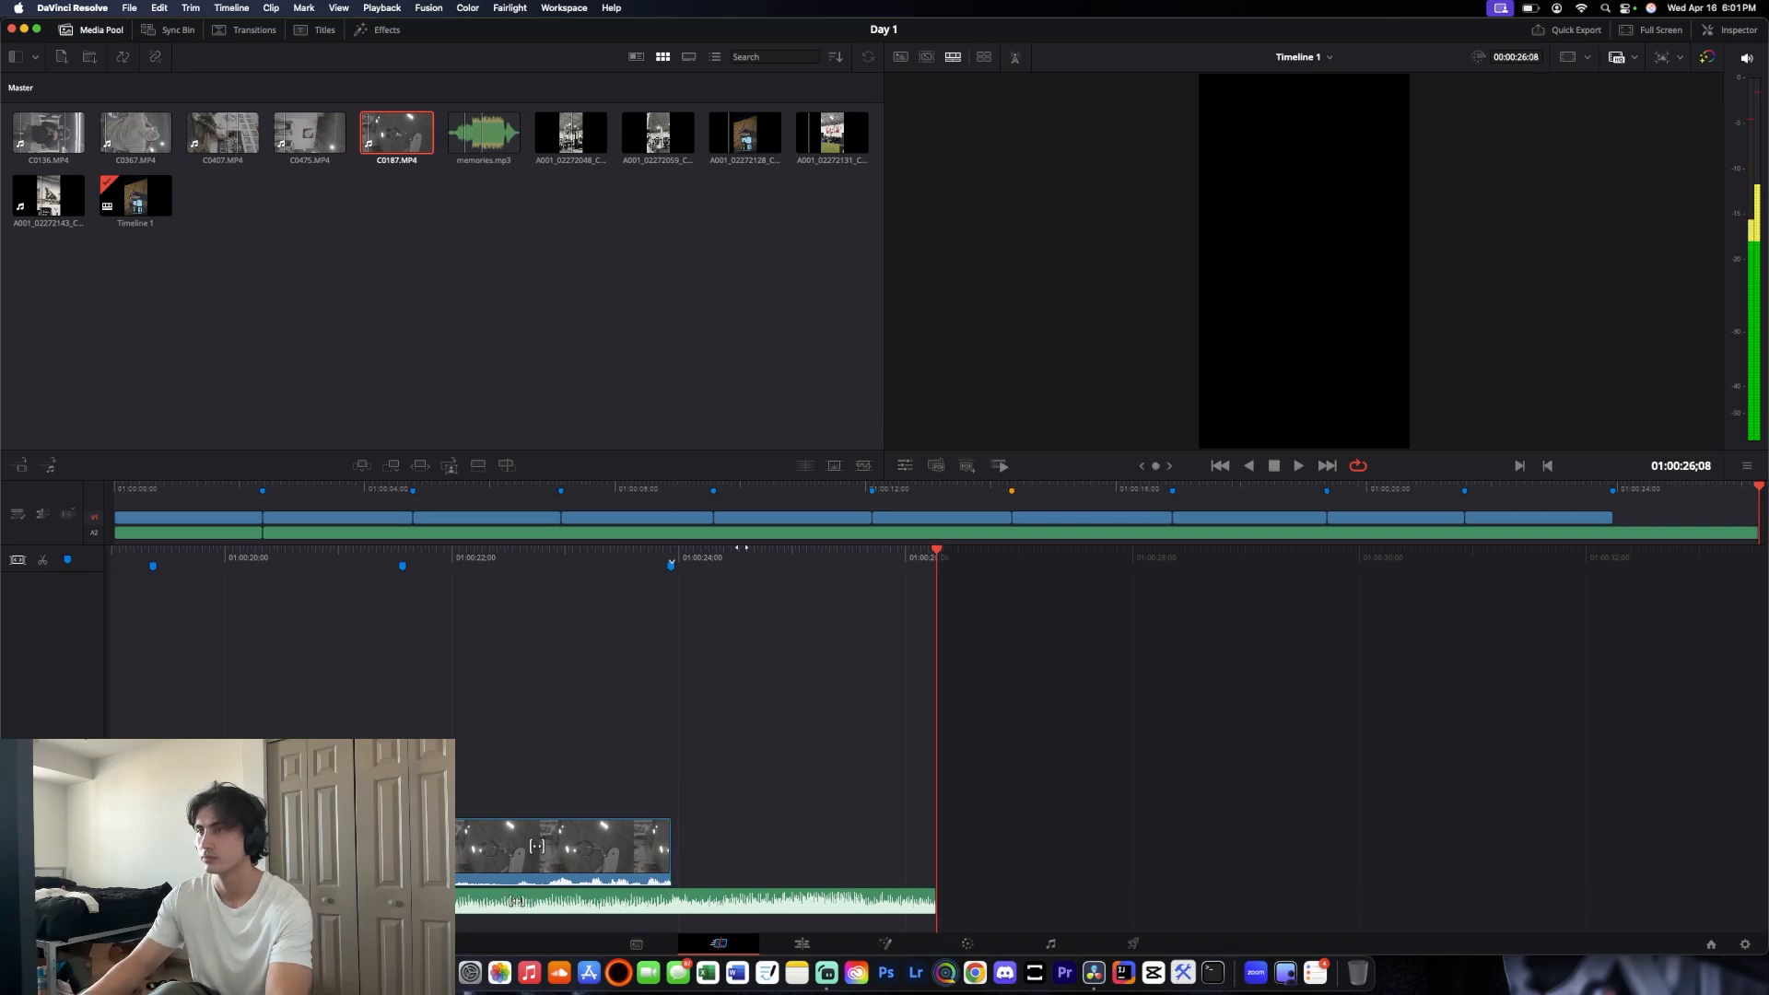
# Return to the start of the timeline, try deleting the opening video clip and undo the deletion
pyautogui.click(136, 195)
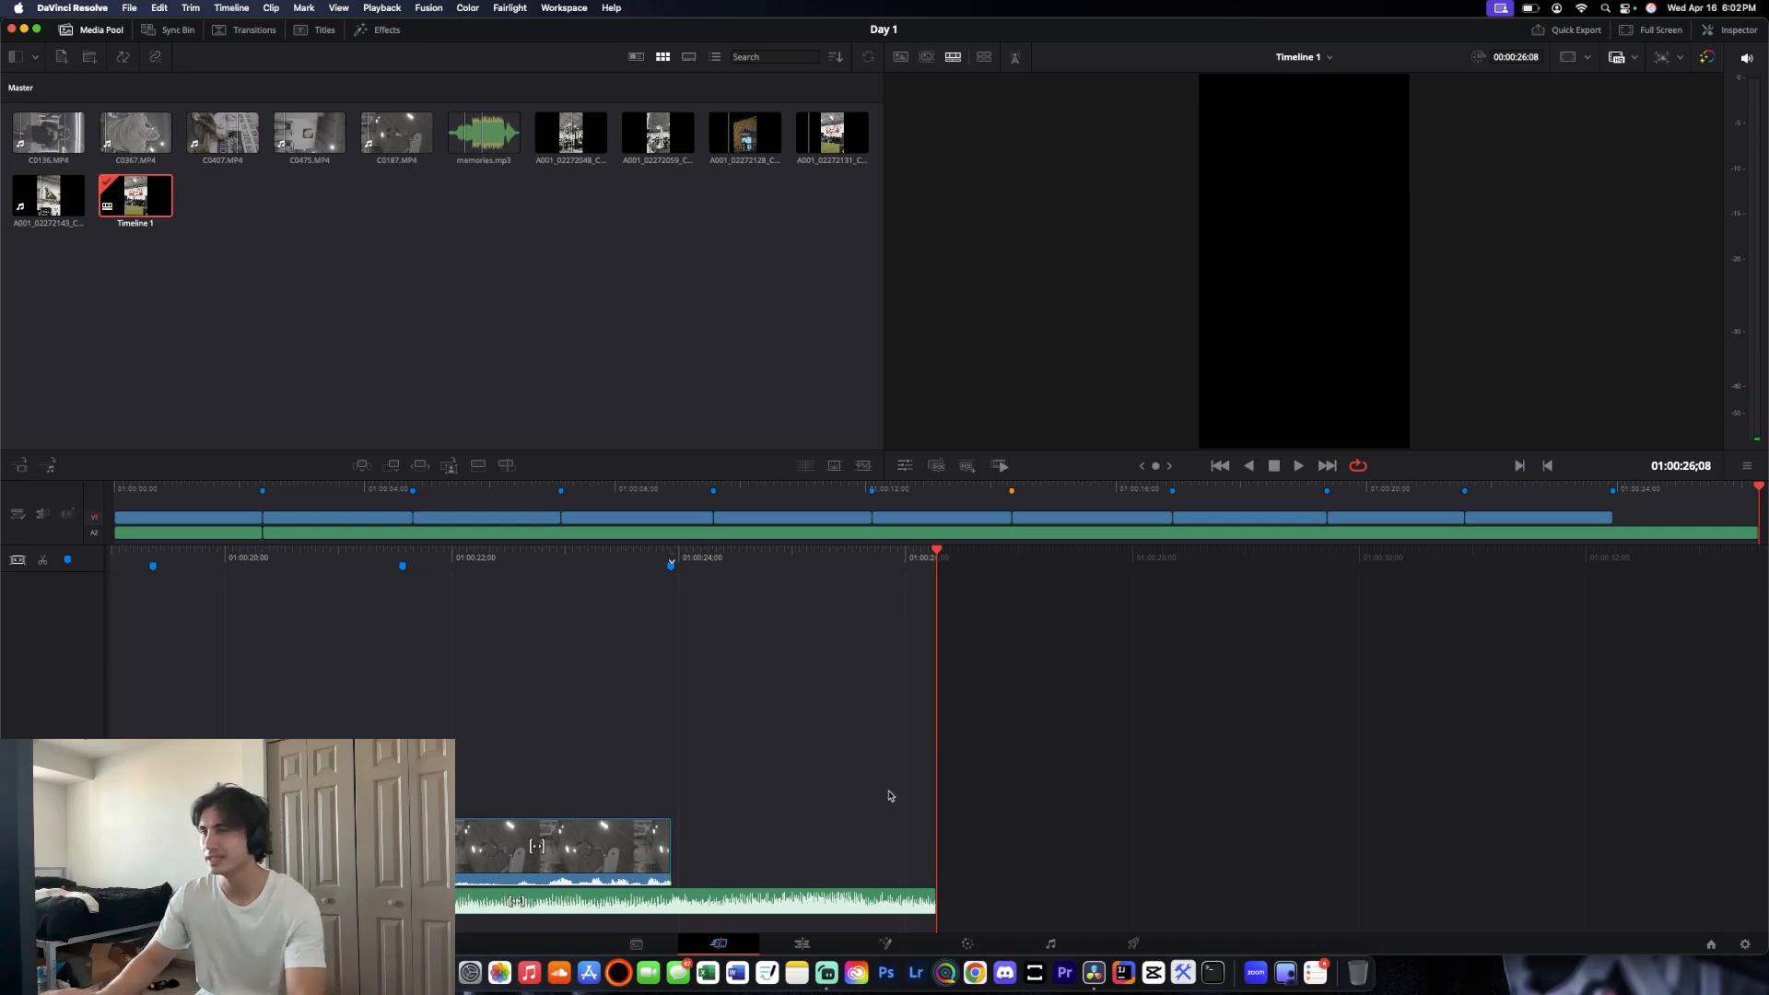
pyautogui.moveTo(565, 550); pyautogui.dragTo(908, 724)
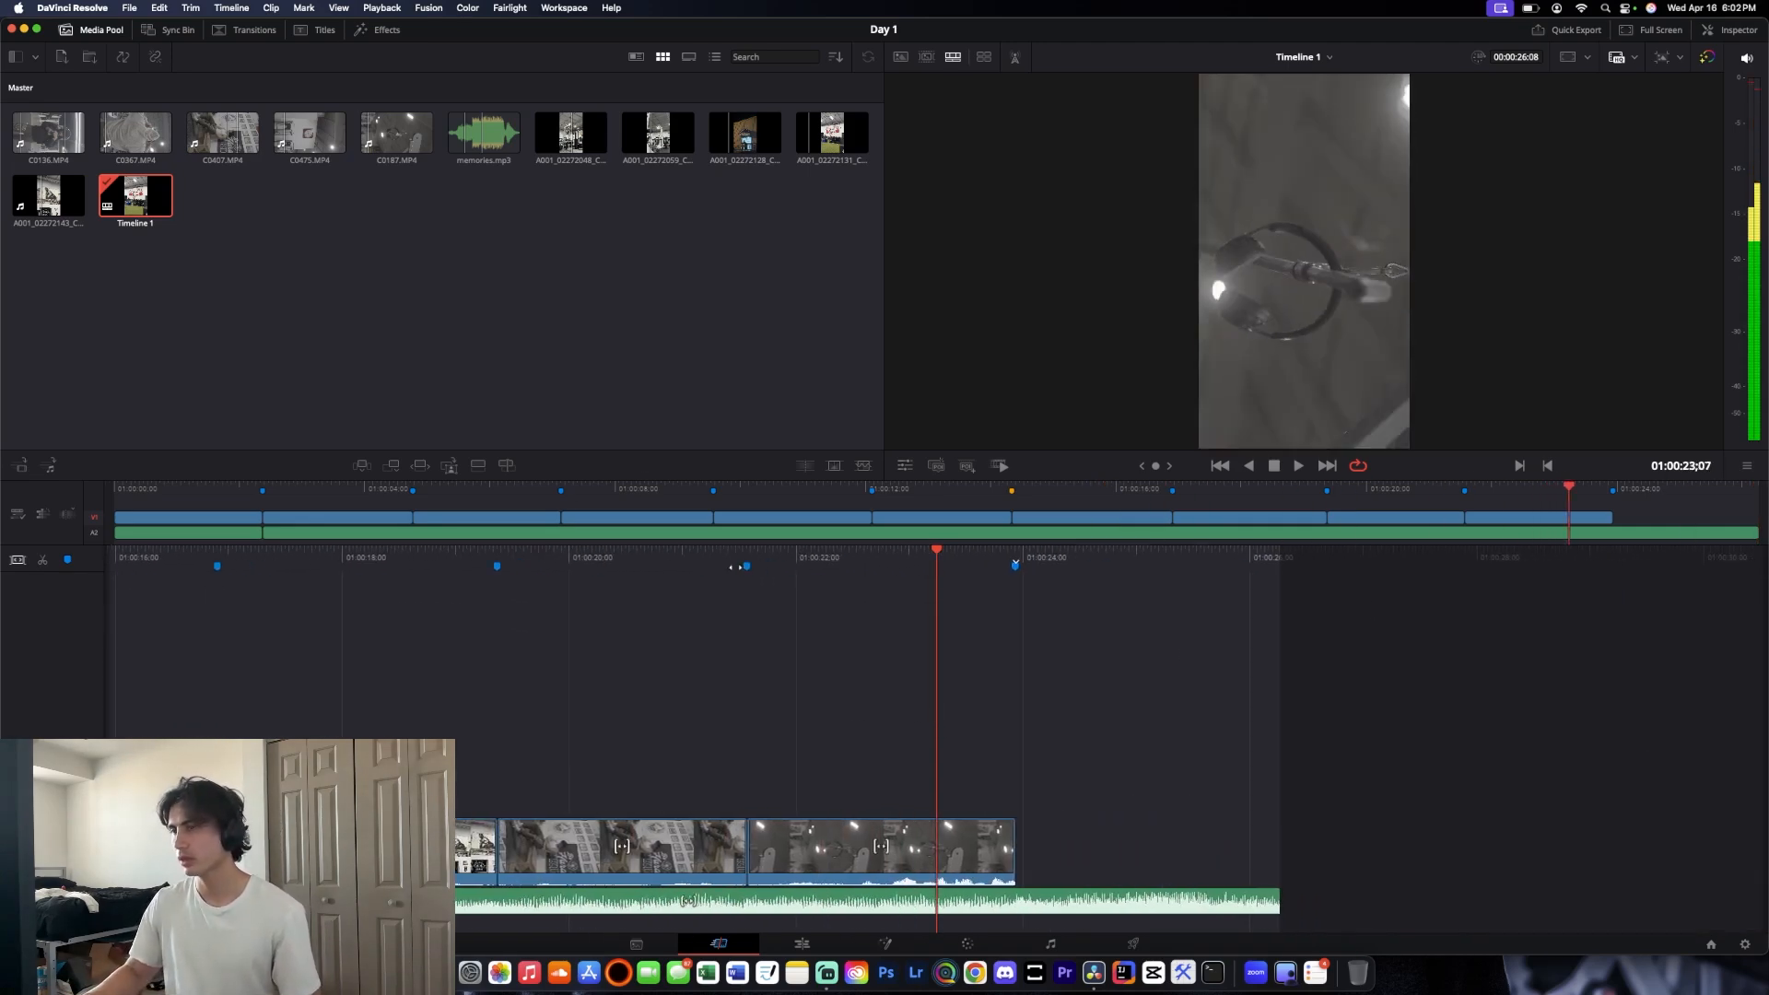
pyautogui.moveTo(421, 550)
pyautogui.mouseDown()
pyautogui.moveTo(1248, 592)
pyautogui.moveTo(406, 565)
pyautogui.mouseUp()
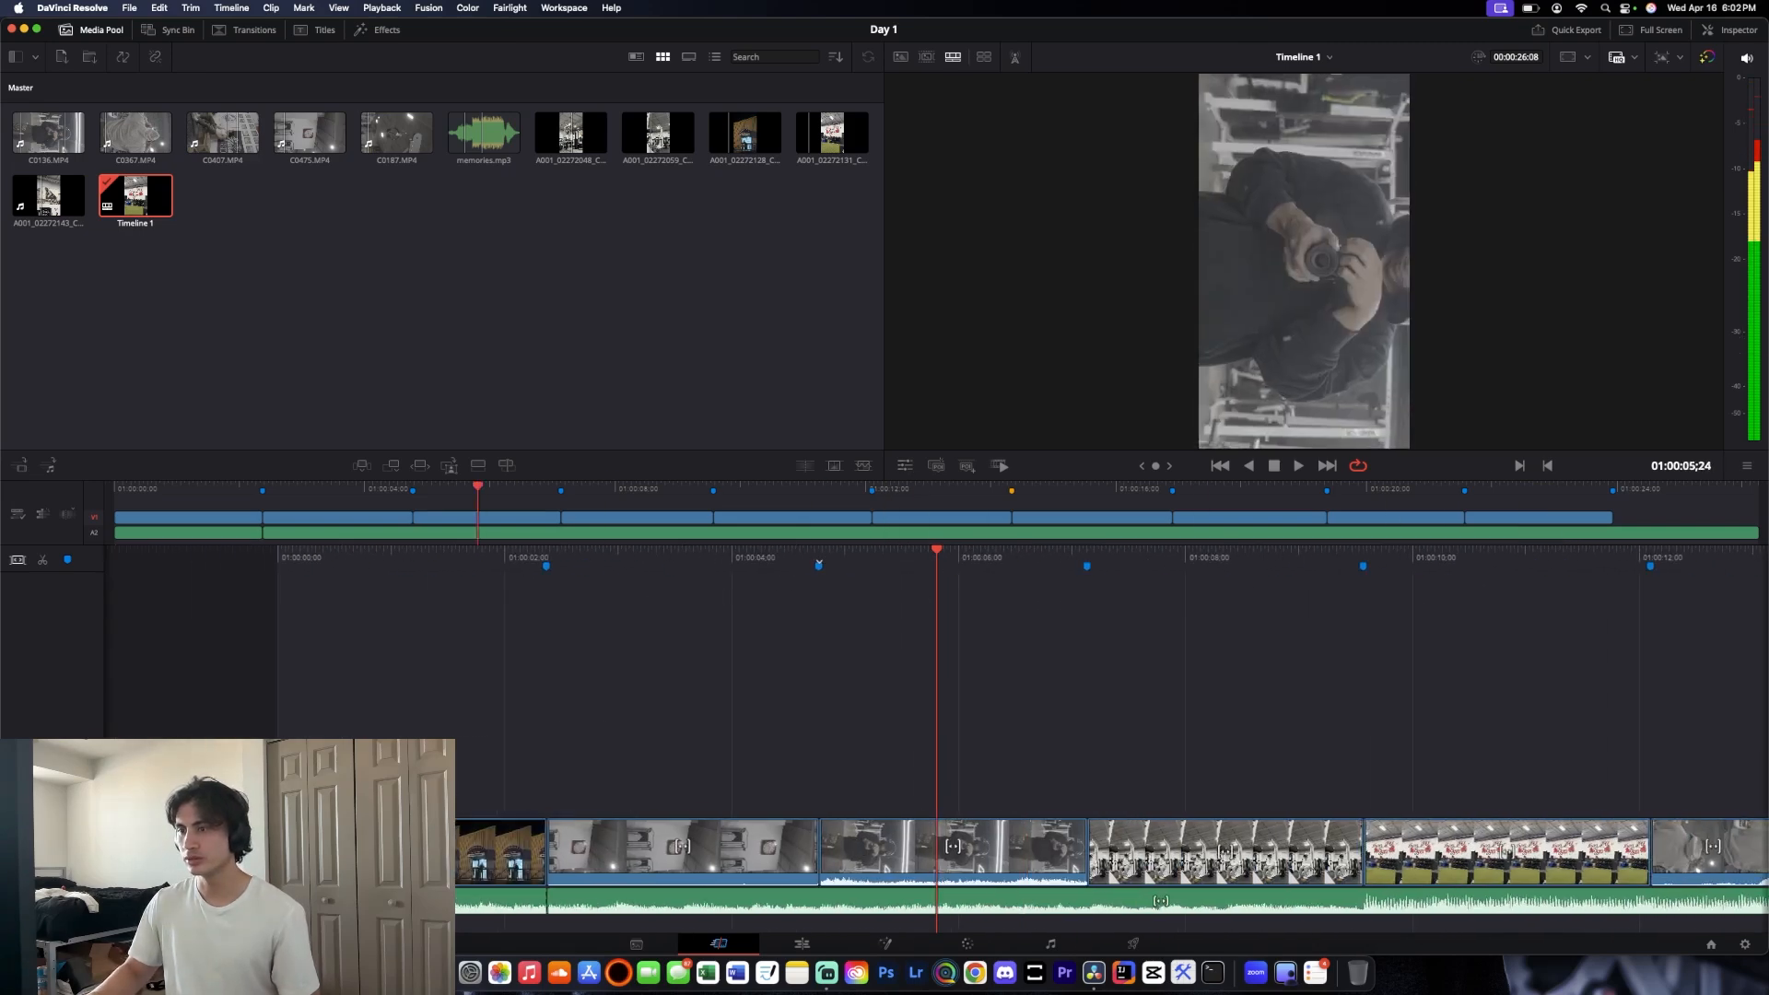
pyautogui.click(405, 849)
pyautogui.press('BackSpace')
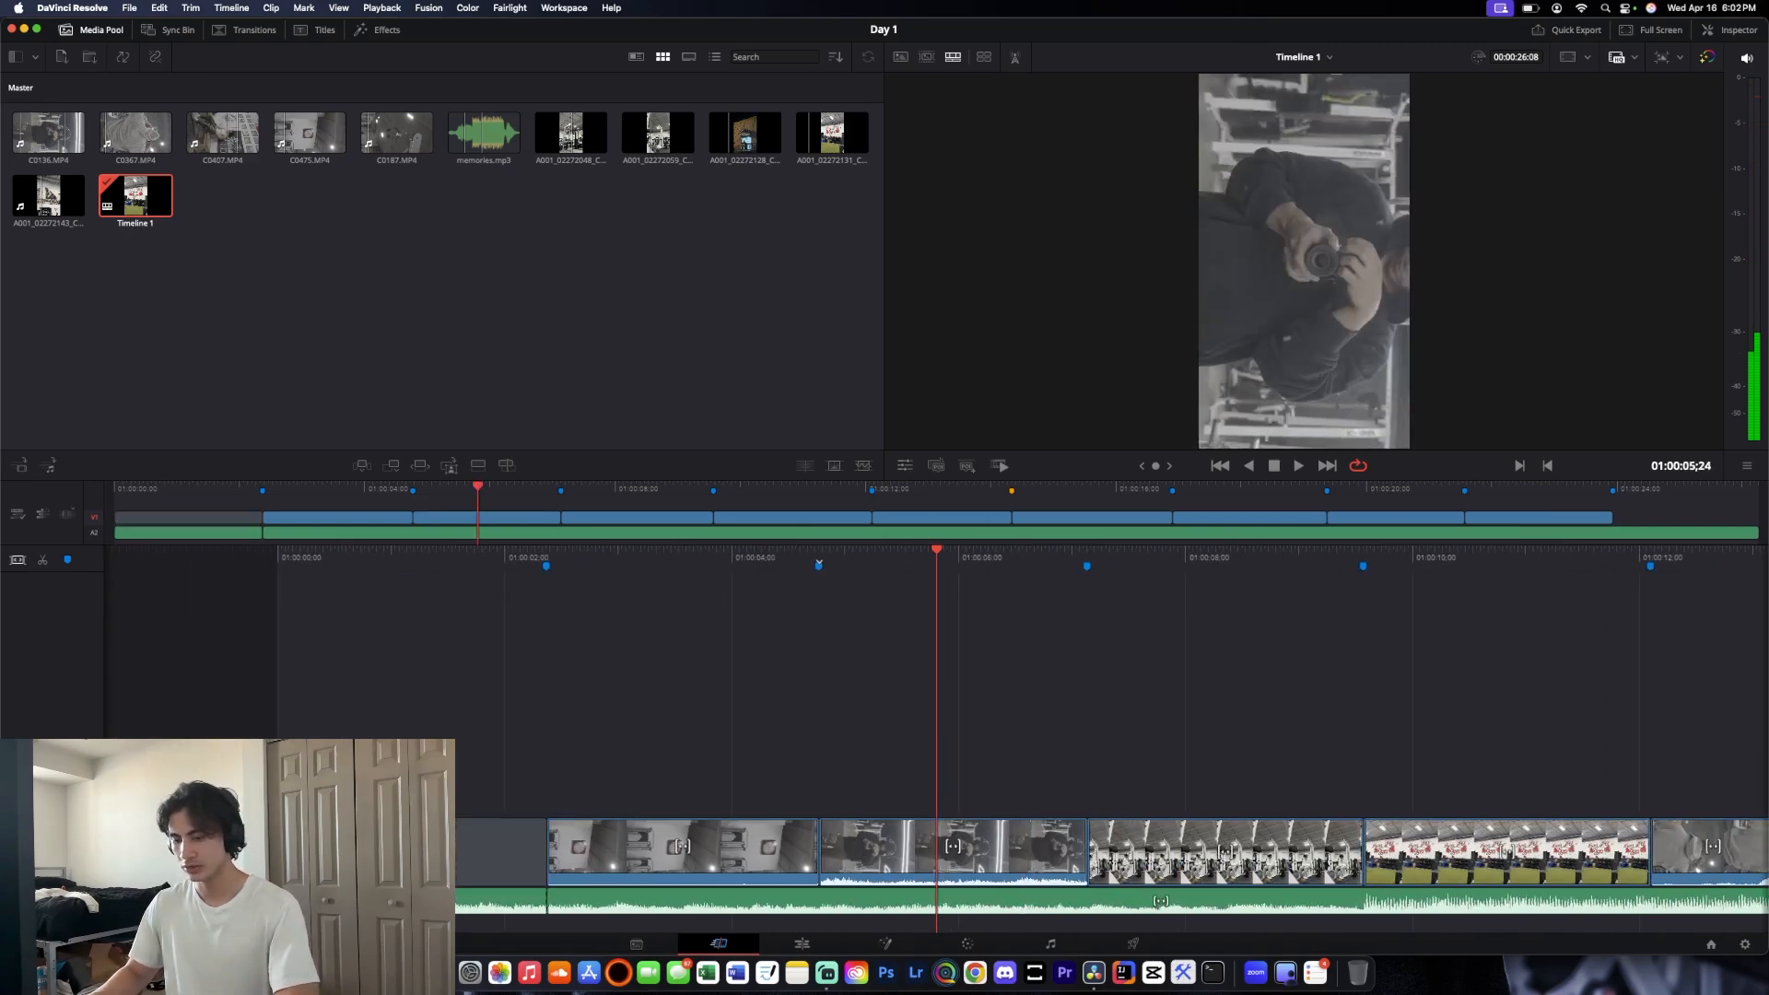
pyautogui.press('super+z')
pyautogui.press('super+z')
pyautogui.press('super+shift+z')
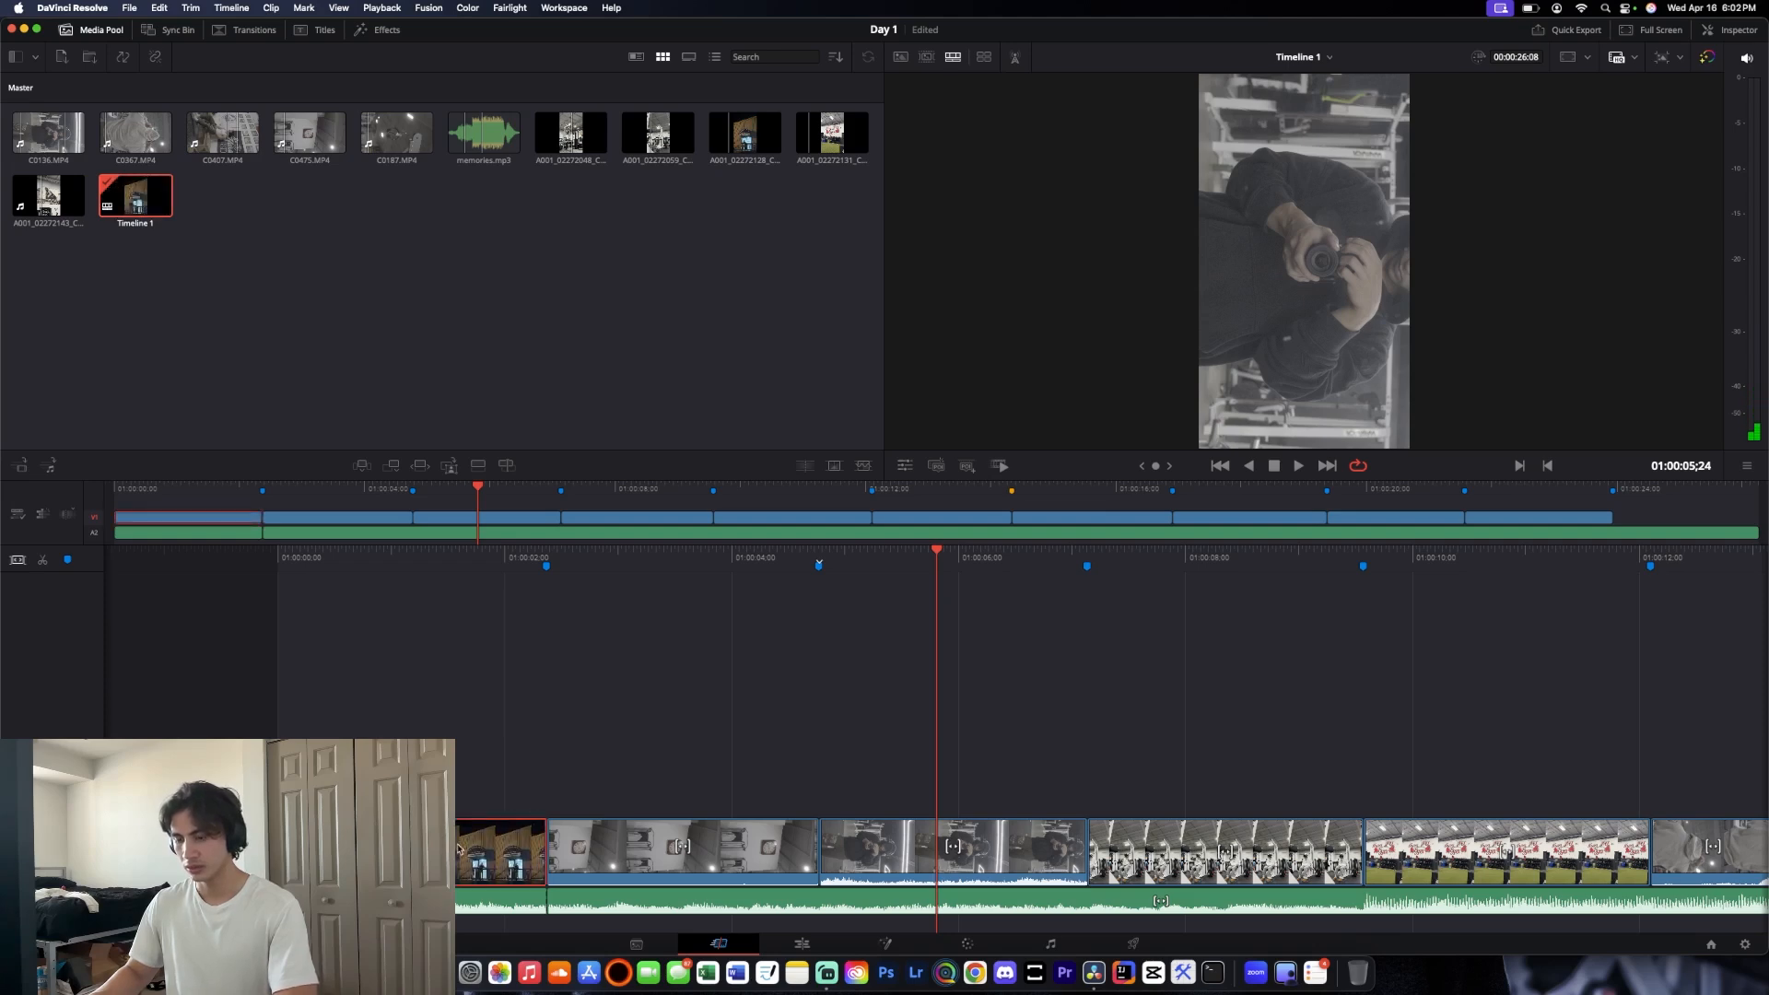
# Move the opening gym-exterior clip to the end of Timeline 1 and extend its start back to Marker 9 at 01:00:23;28
pyautogui.moveTo(405, 850)
pyautogui.mouseDown()
pyautogui.moveTo(597, 723)
pyautogui.moveTo(1644, 674)
pyautogui.moveTo(1483, 527)
pyautogui.moveTo(912, 504)
pyautogui.moveTo(1732, 506)
pyautogui.moveTo(1649, 517)
pyautogui.moveTo(1713, 517)
pyautogui.mouseUp()
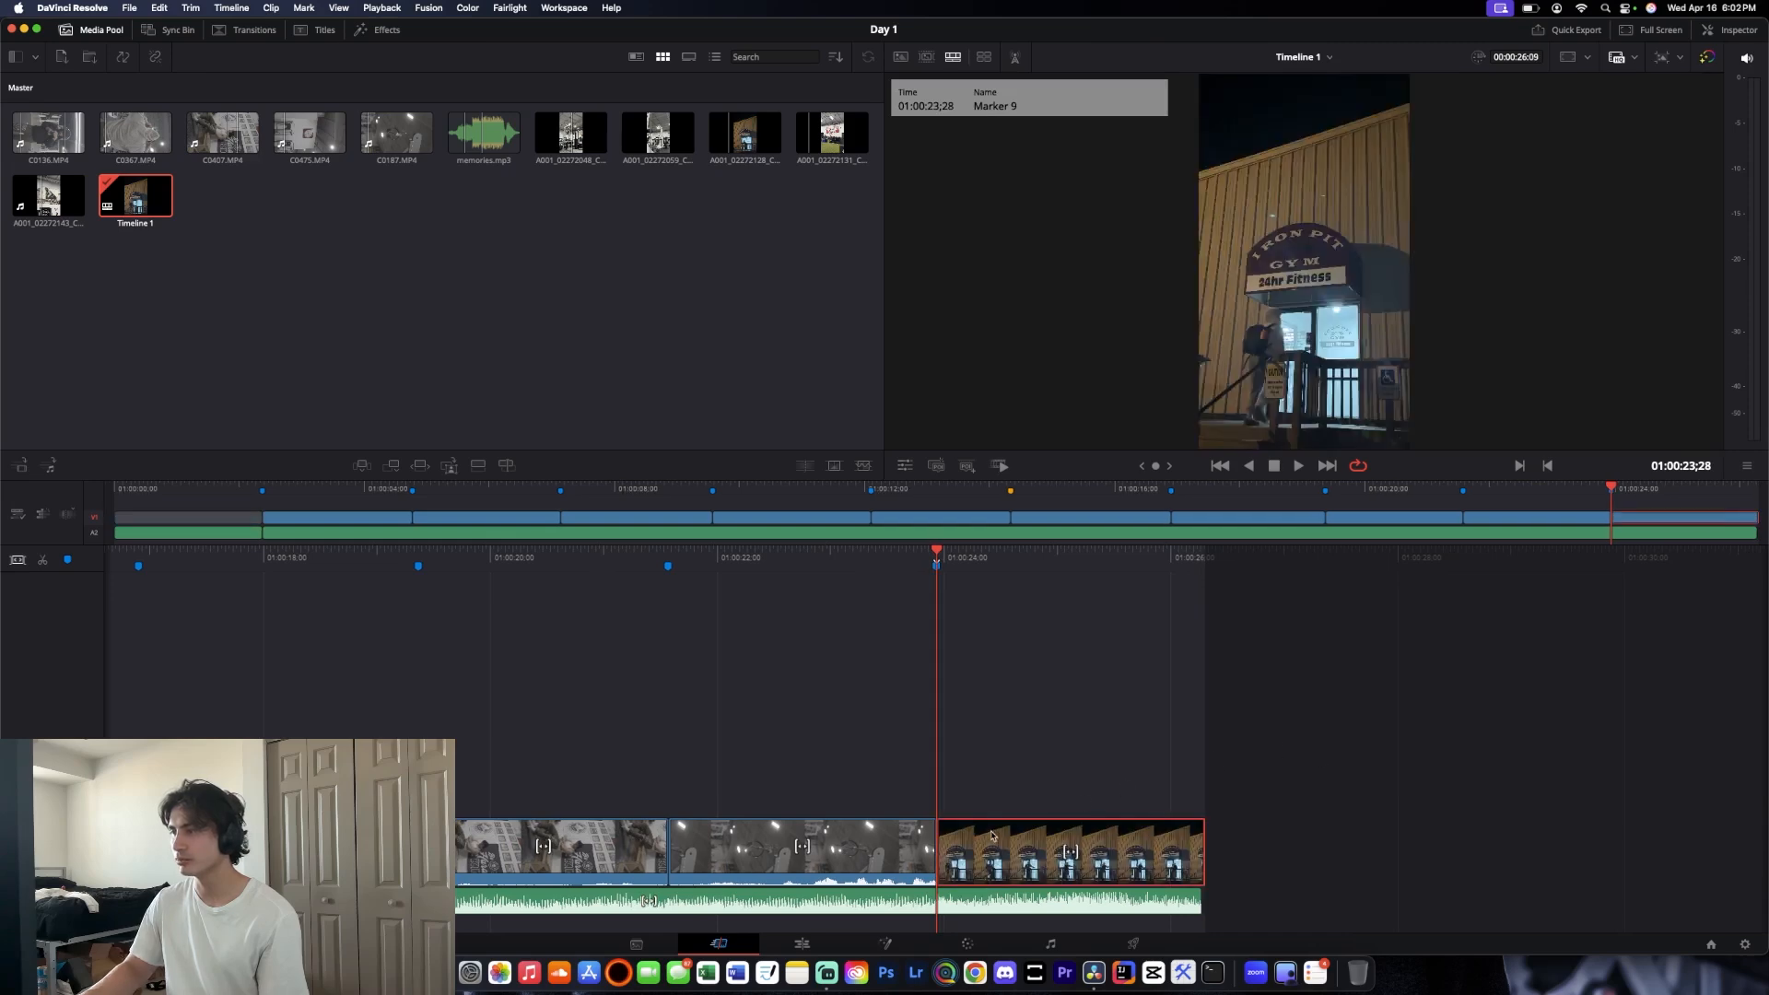
pyautogui.moveTo(992, 836); pyautogui.dragTo(1254, 850)
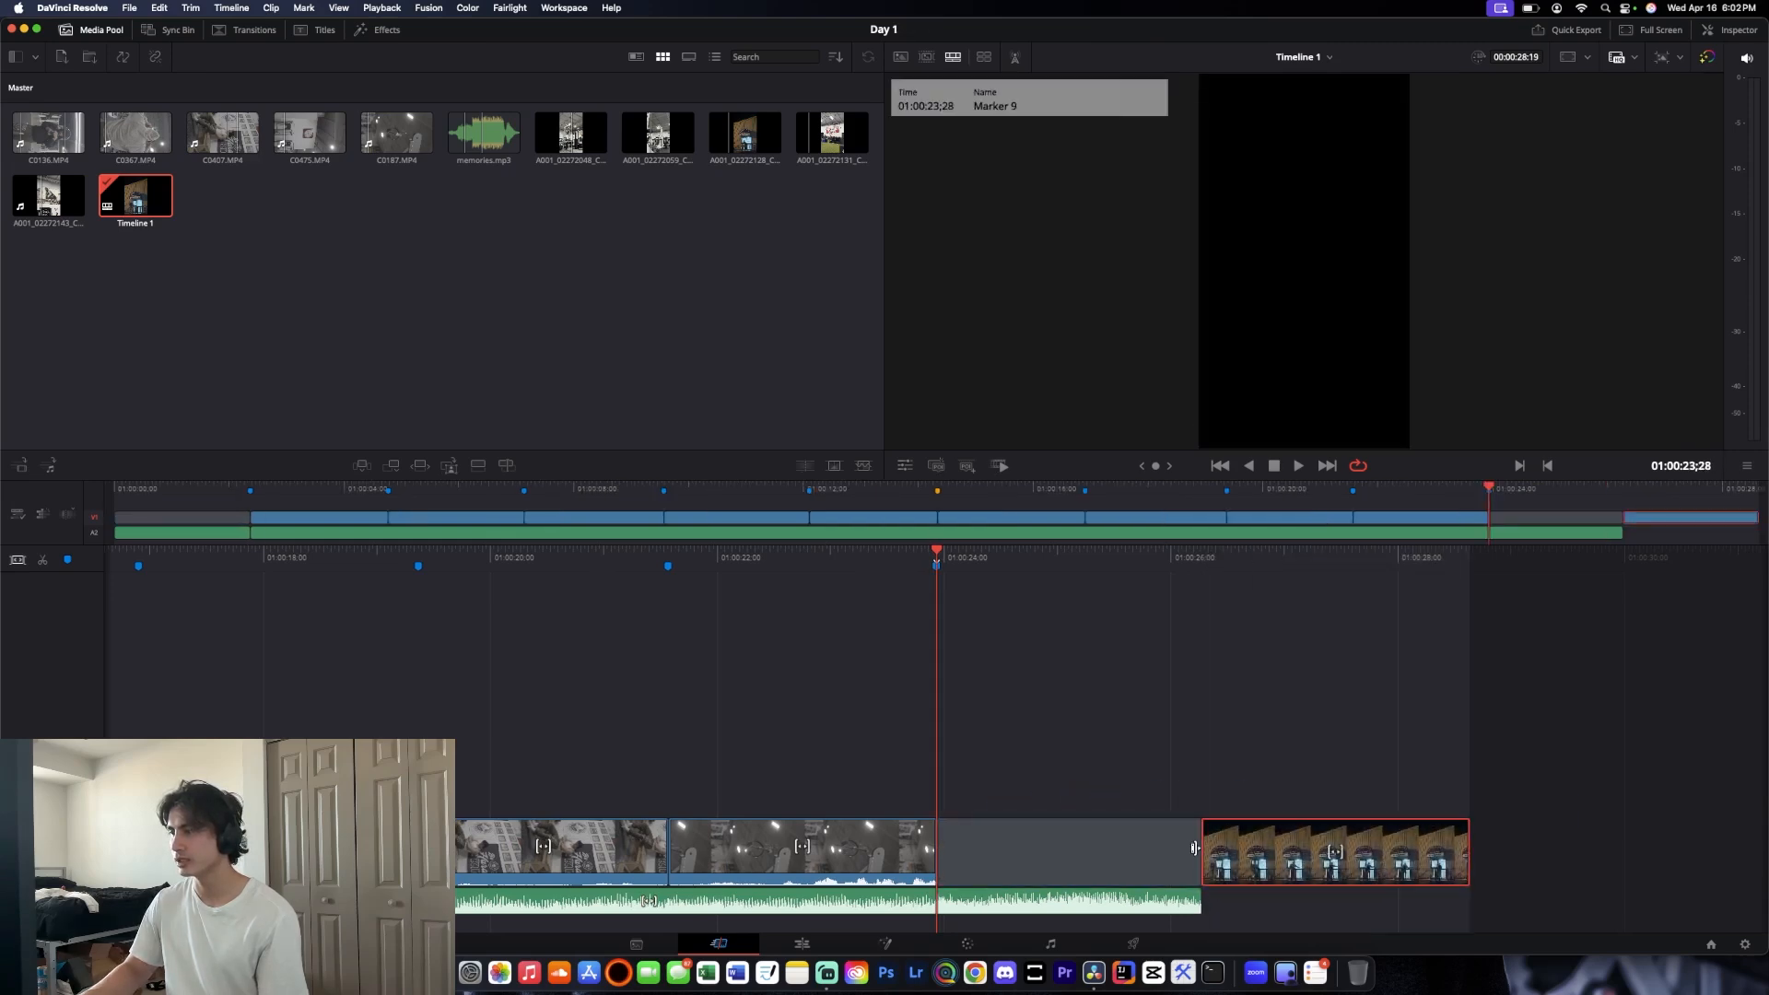
pyautogui.moveTo(1196, 848); pyautogui.dragTo(932, 853)
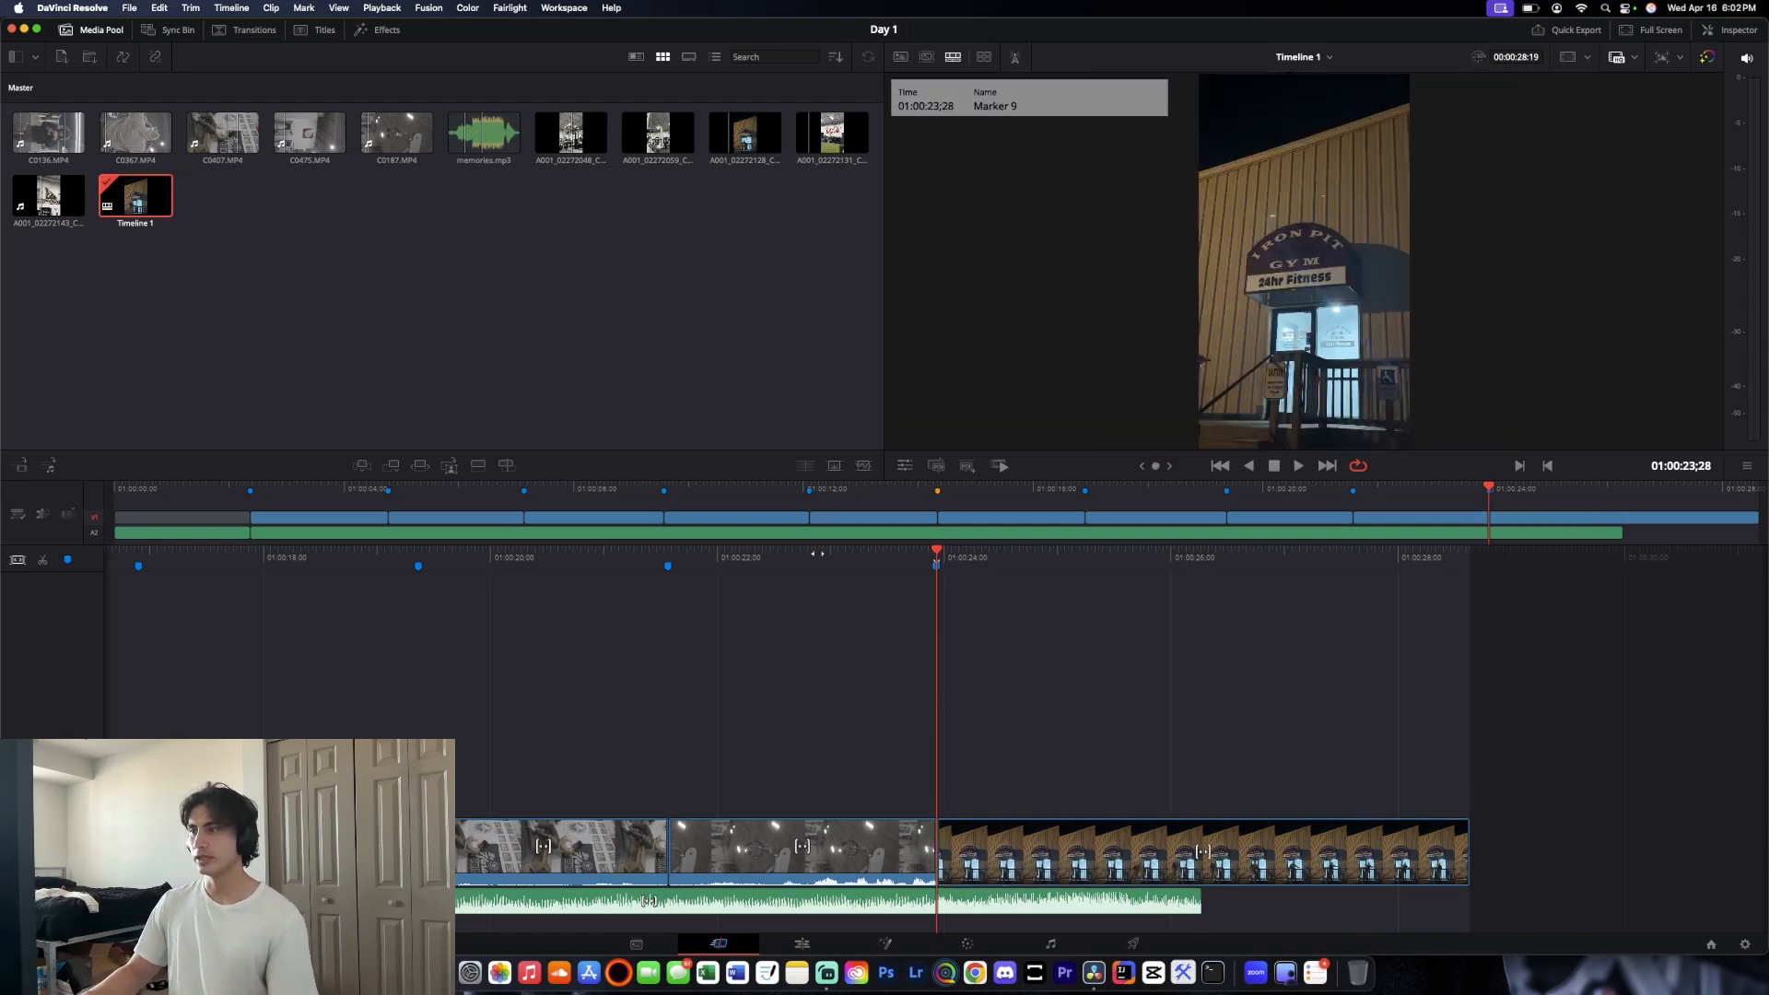
# Move the playhead to the sideways C0136.MP4 clip at 01:00:06;25 and show its video transform settings
pyautogui.moveTo(818, 554); pyautogui.dragTo(1764, 557)
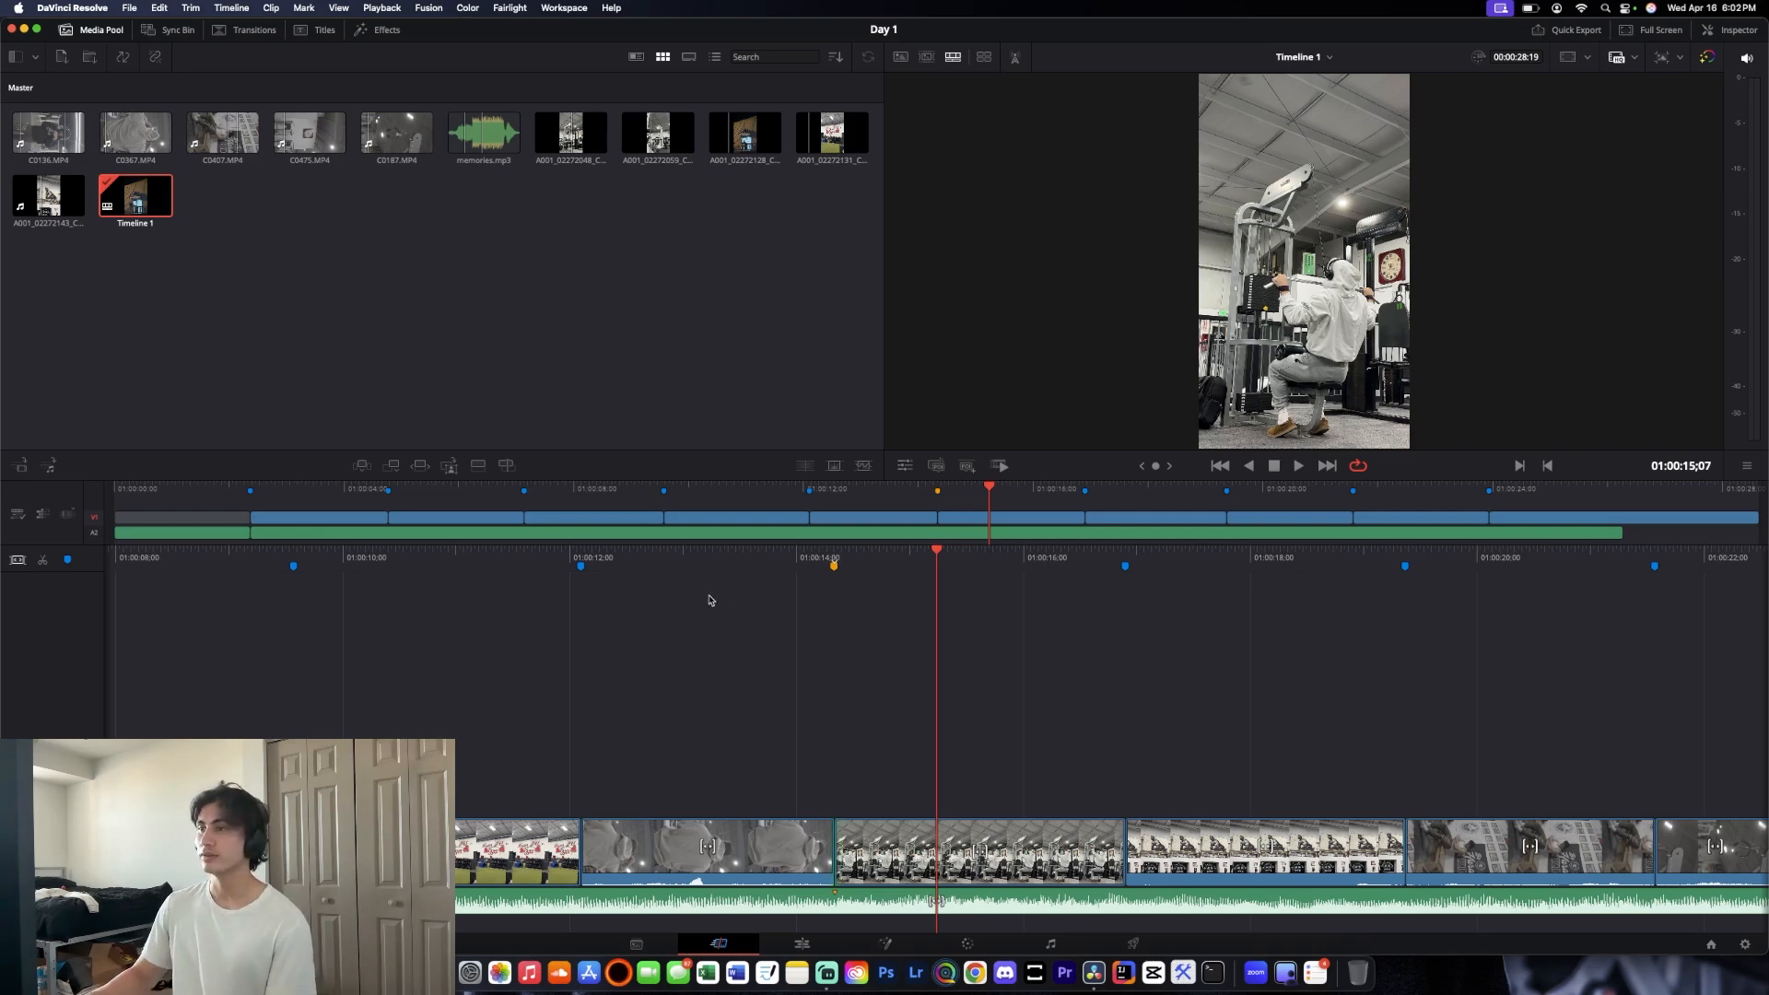
pyautogui.moveTo(626, 559); pyautogui.dragTo(1579, 585)
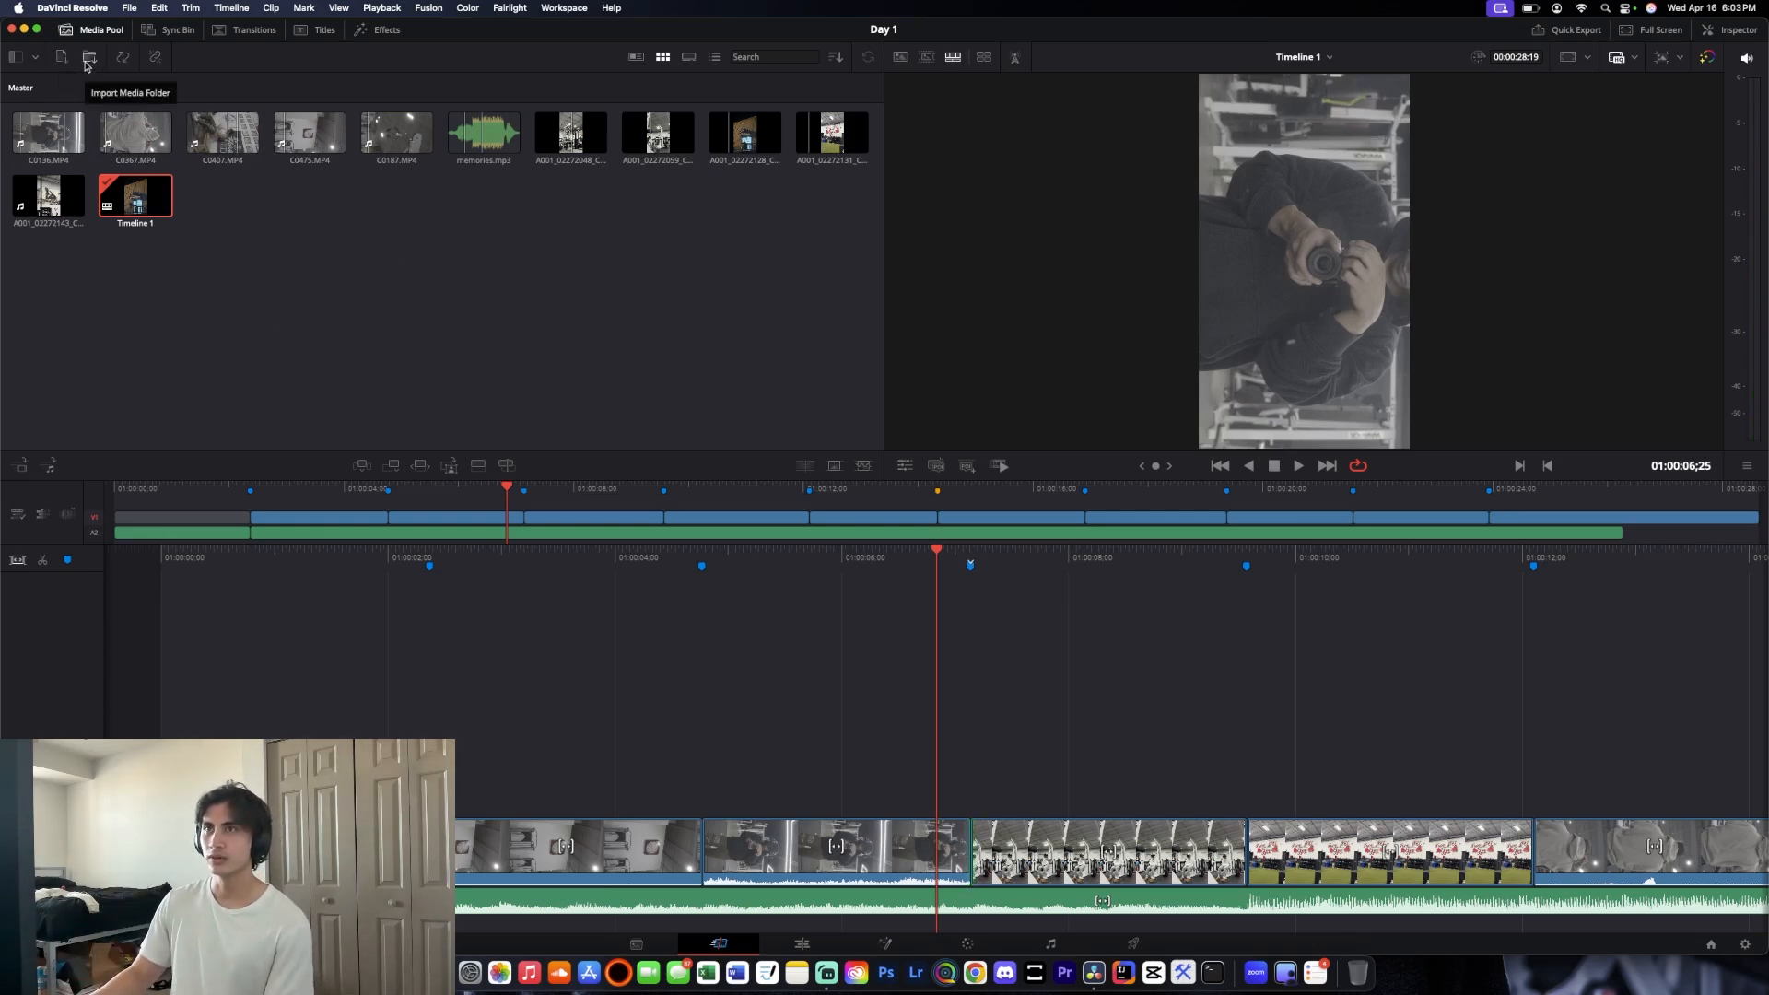
pyautogui.click(129, 7)
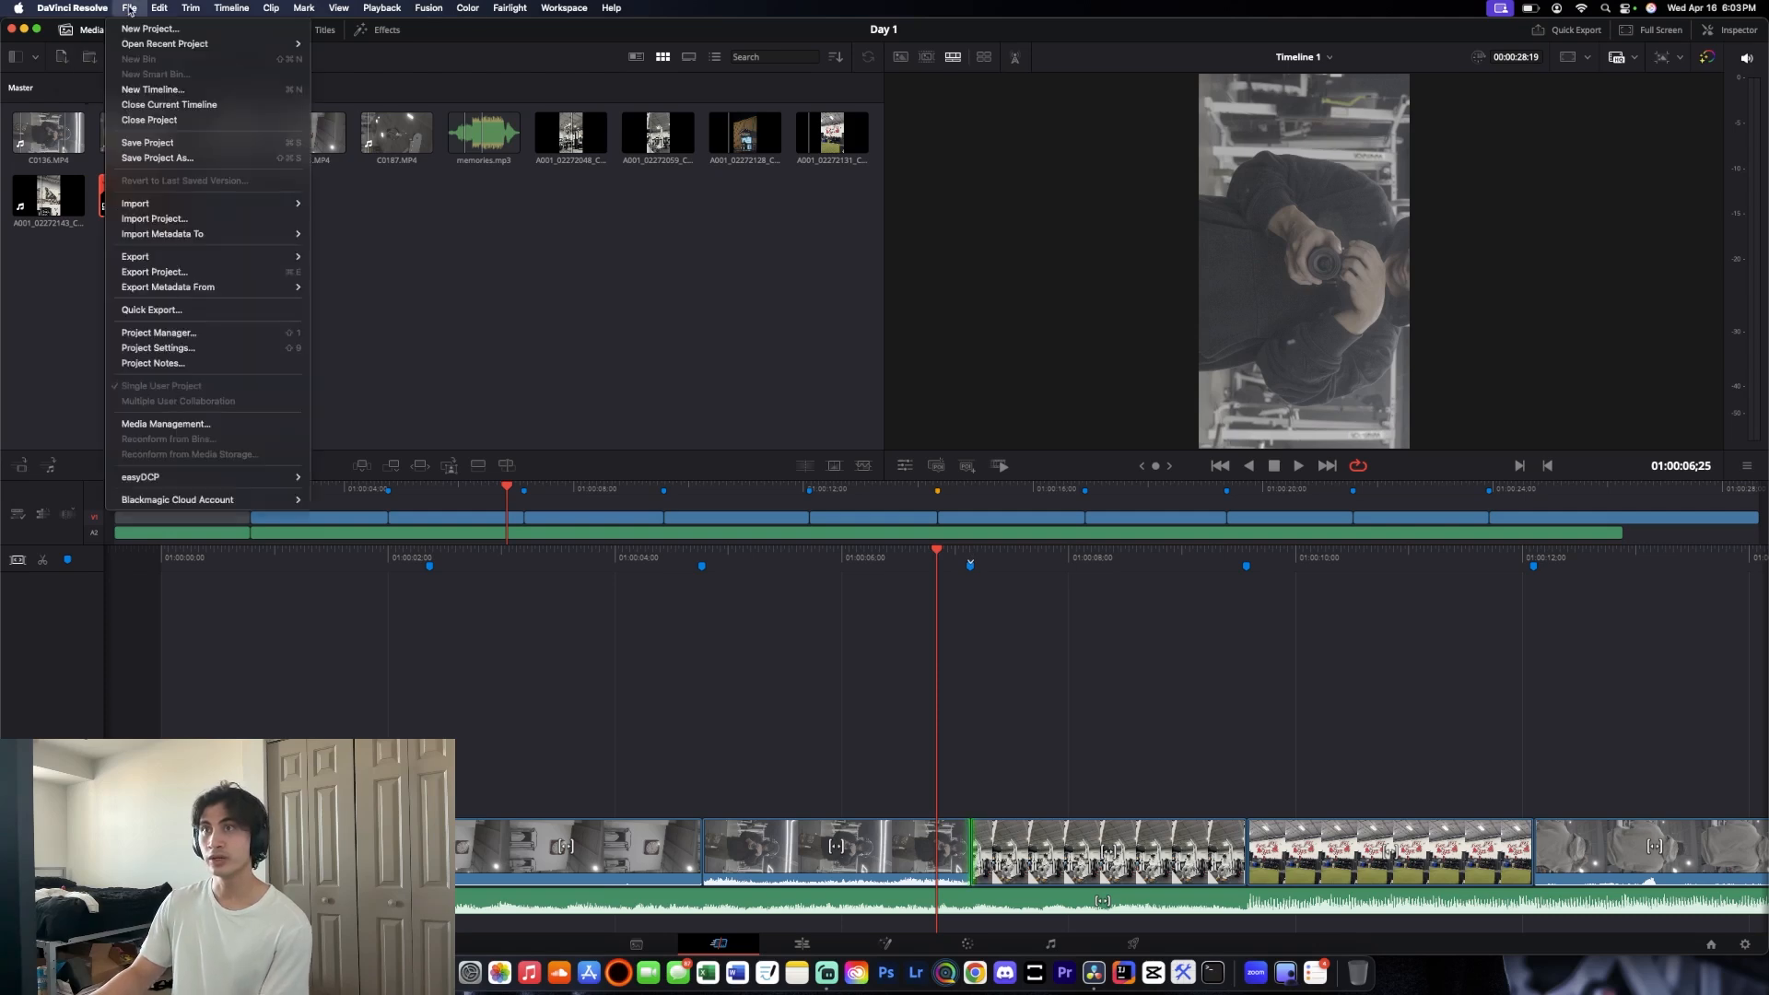
pyautogui.moveTo(146, 201)
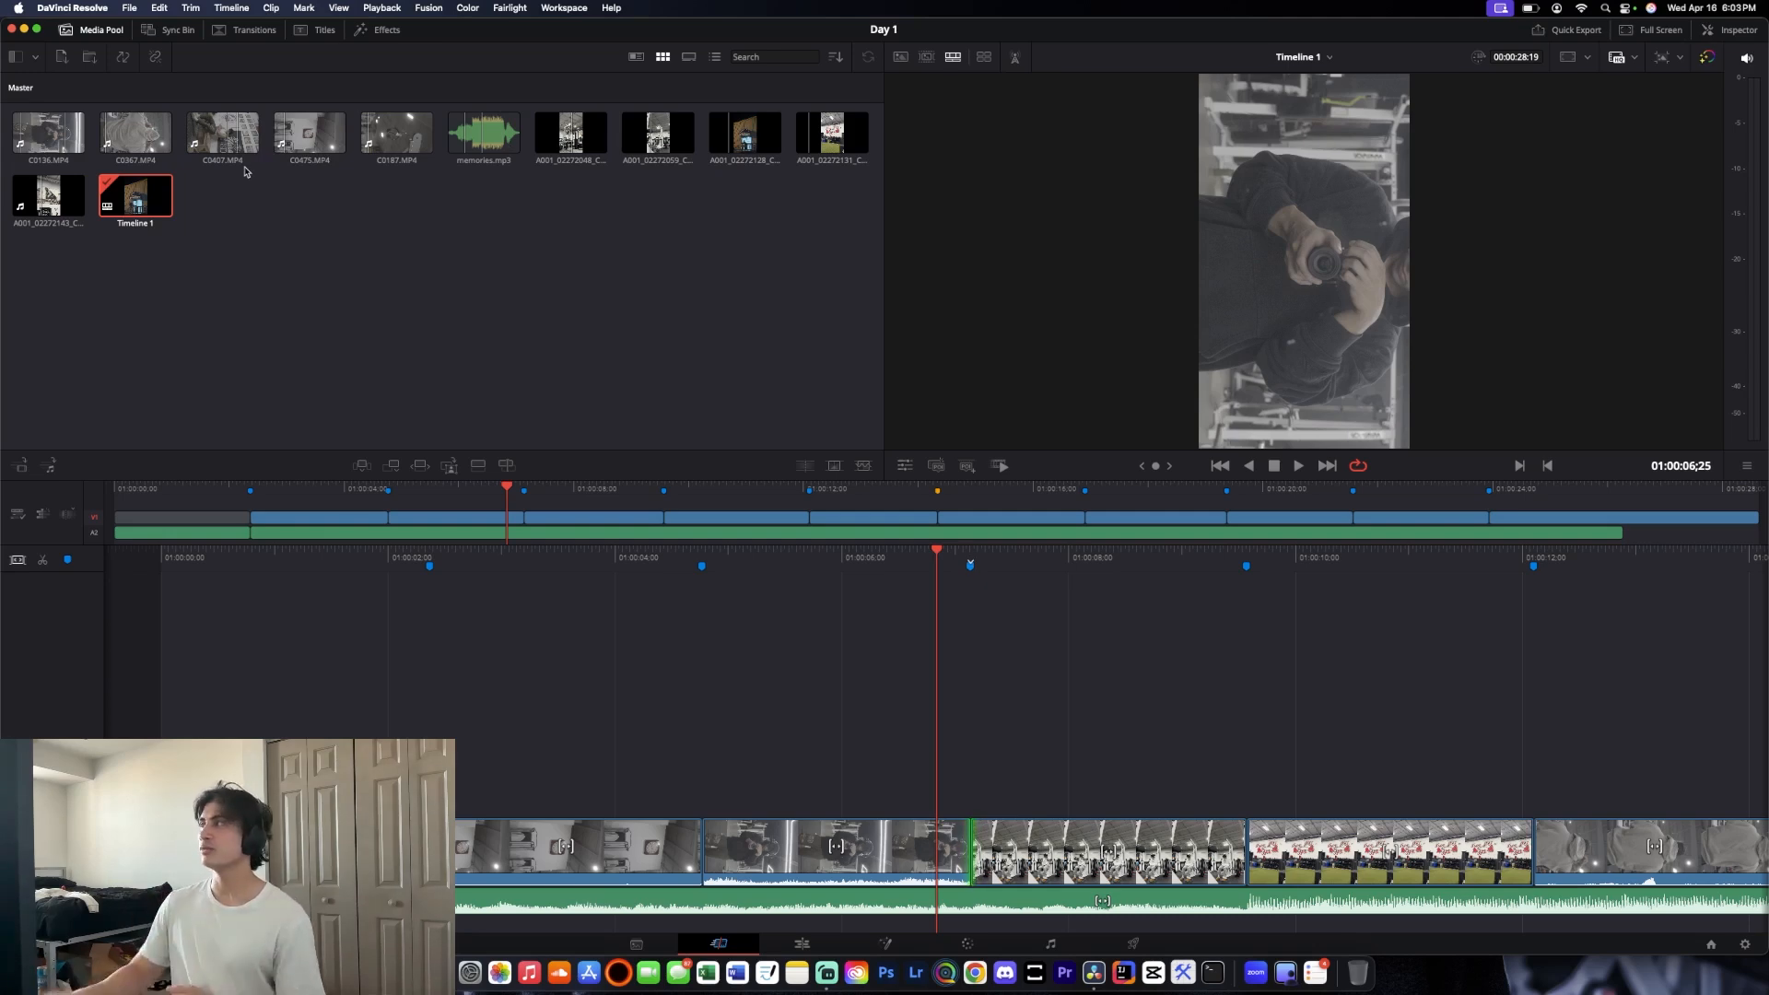
pyautogui.click(1733, 30)
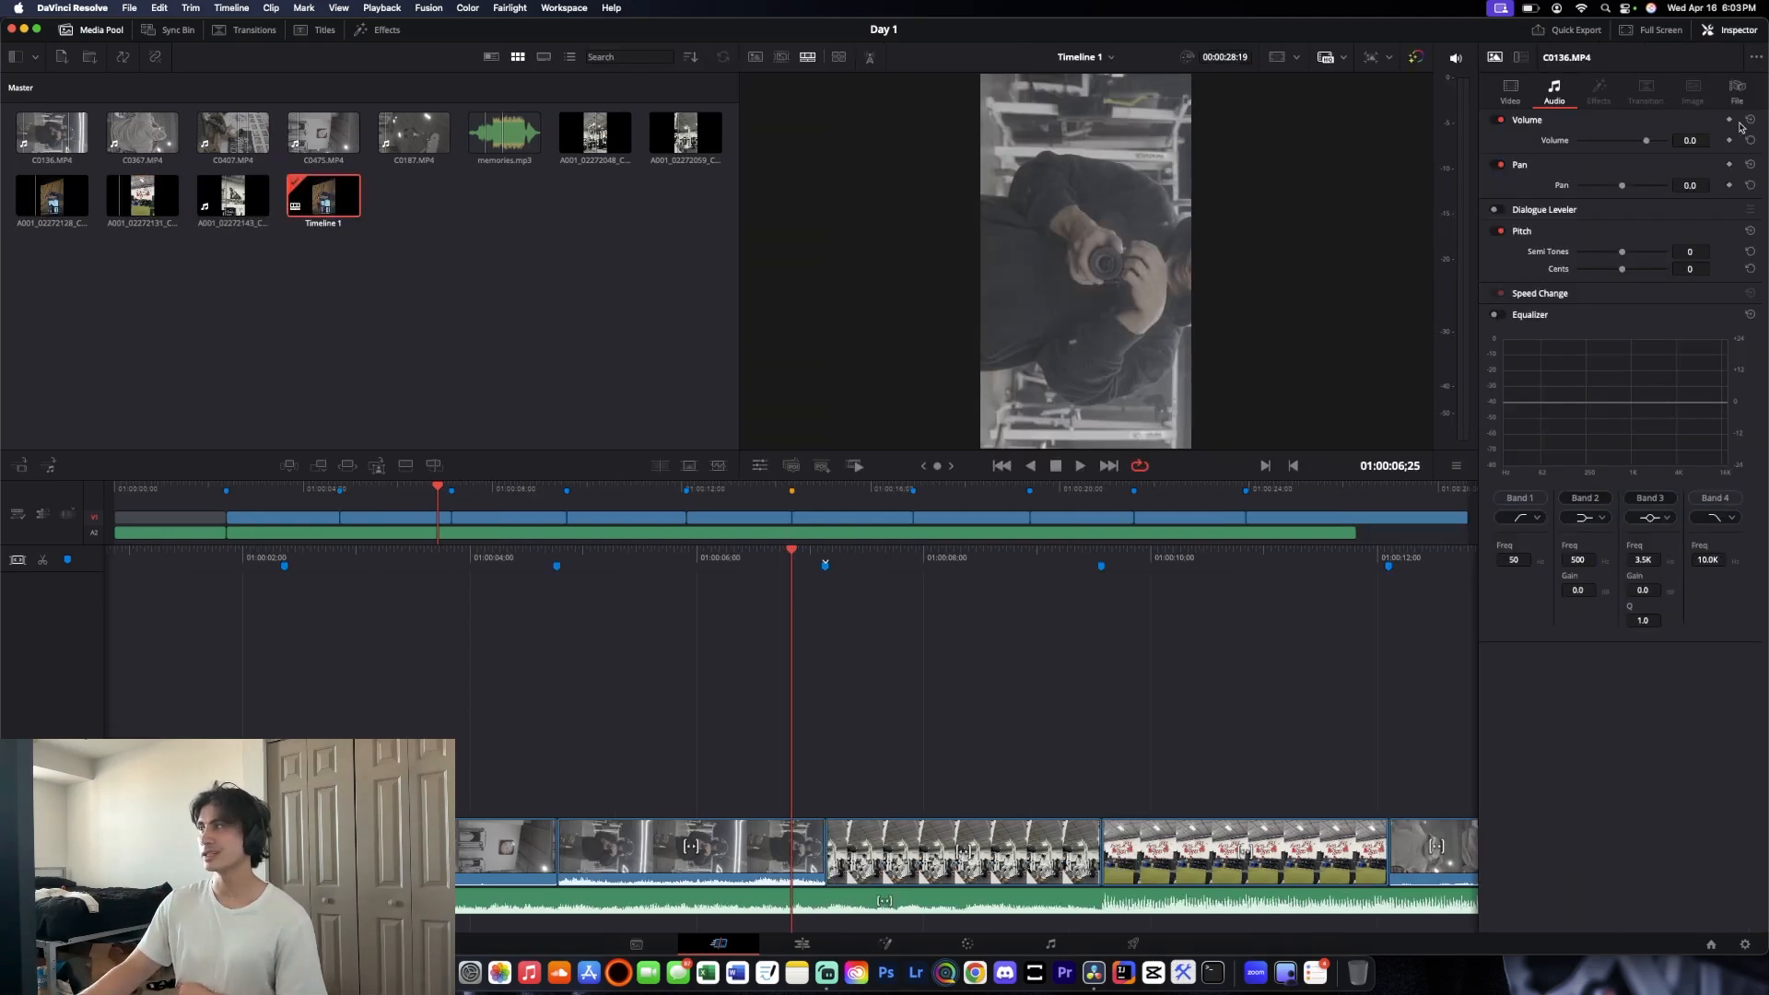
pyautogui.click(1518, 101)
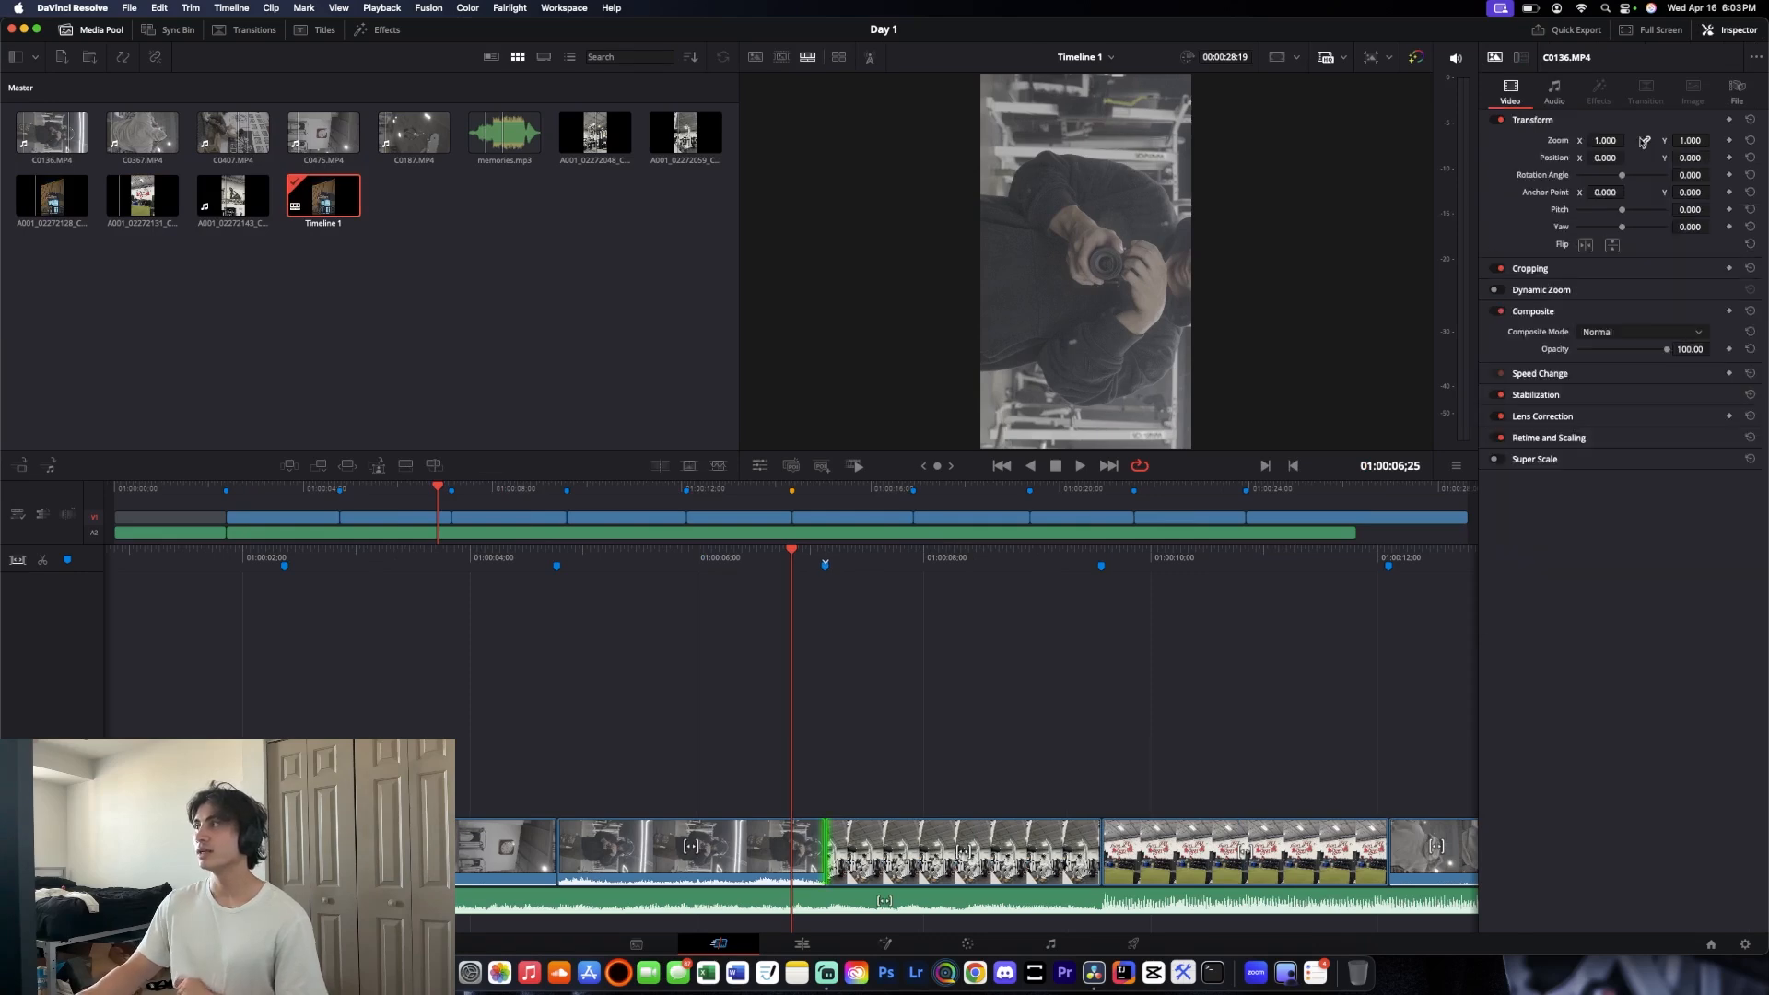